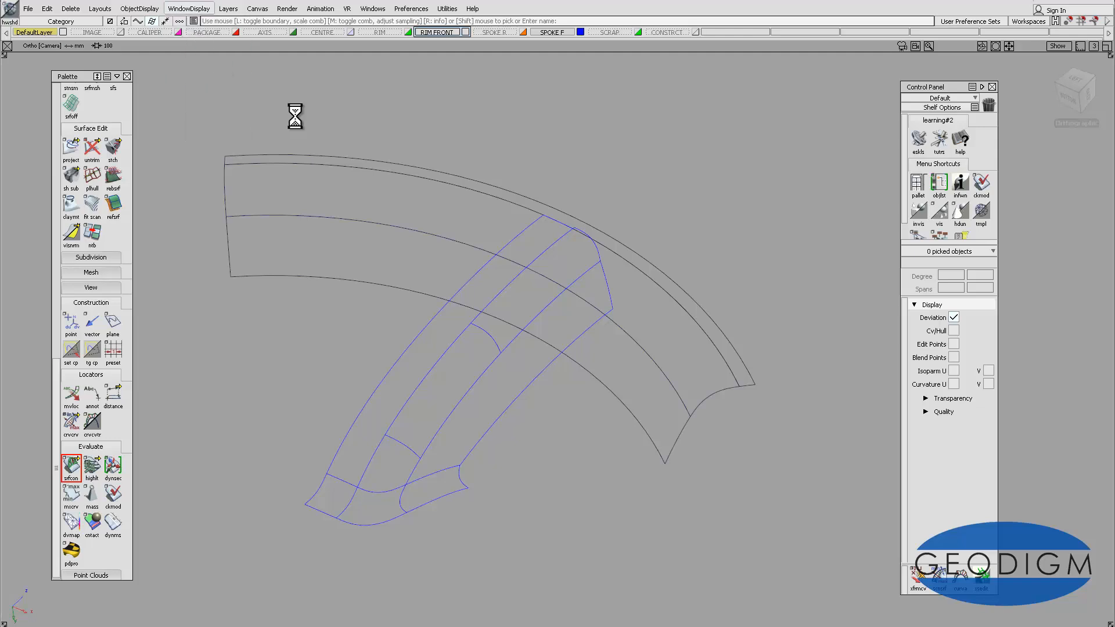
- Examine the shaded spoke where it meets the rim and where its lower side flange begins, from the side and from oblique angles
mouse_move(642, 281)
alt+shift+mouse_down()
mouse_move(569, 363)
mouse_move(668, 286)
alt+shift+mouse_up()
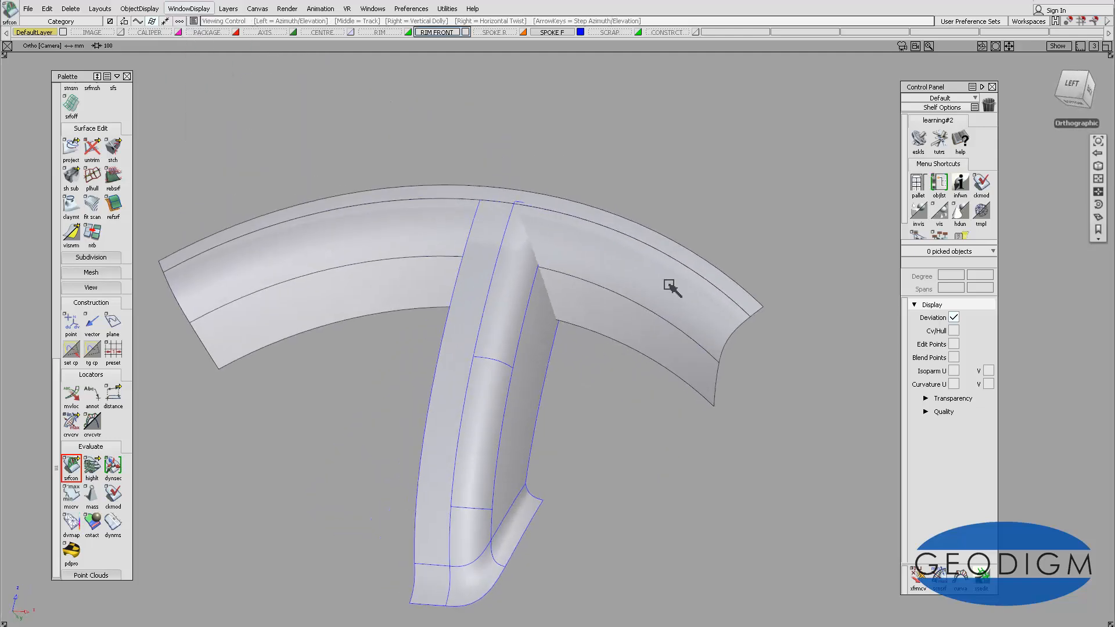
click(1074, 87)
alt+shift+right_drag(528, 349, 553, 209)
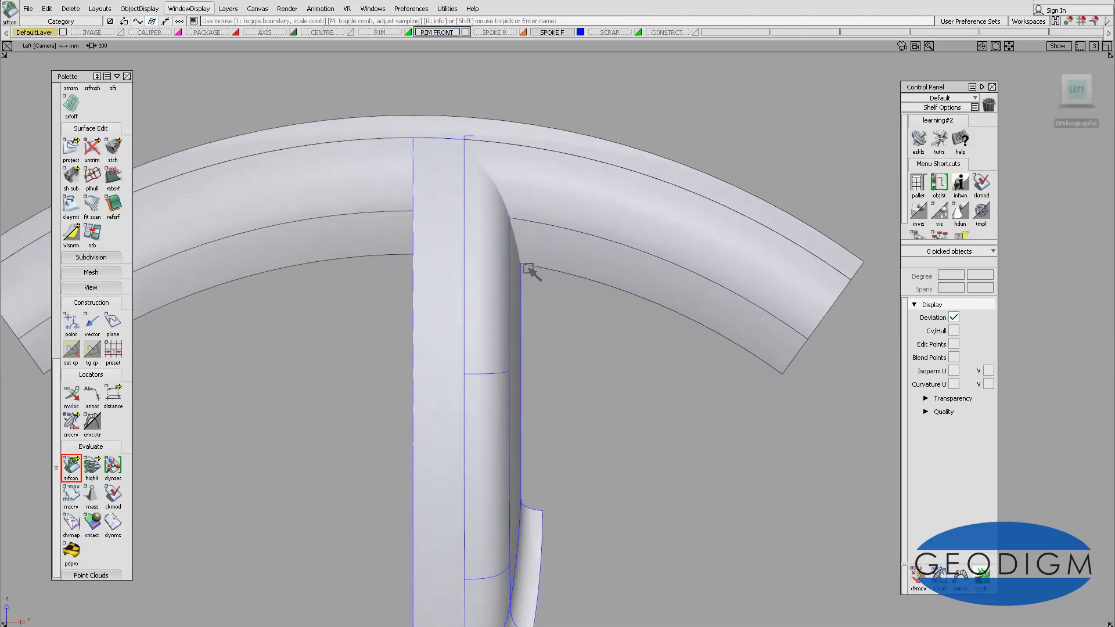
alt+shift+right_drag(493, 161, 534, 238)
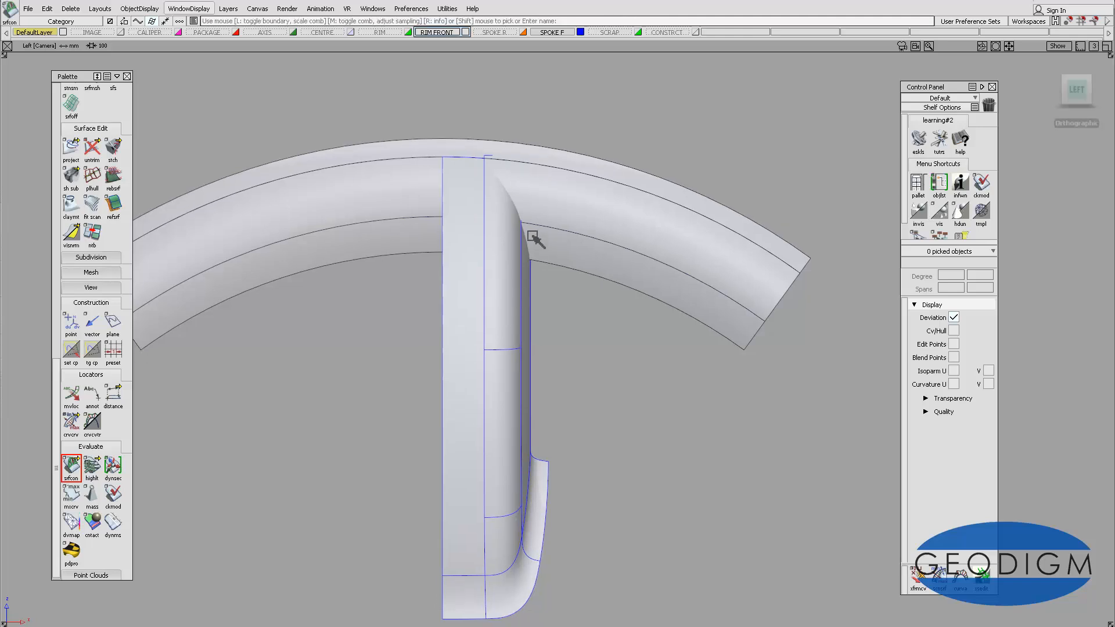
alt+shift+drag(505, 186, 470, 159)
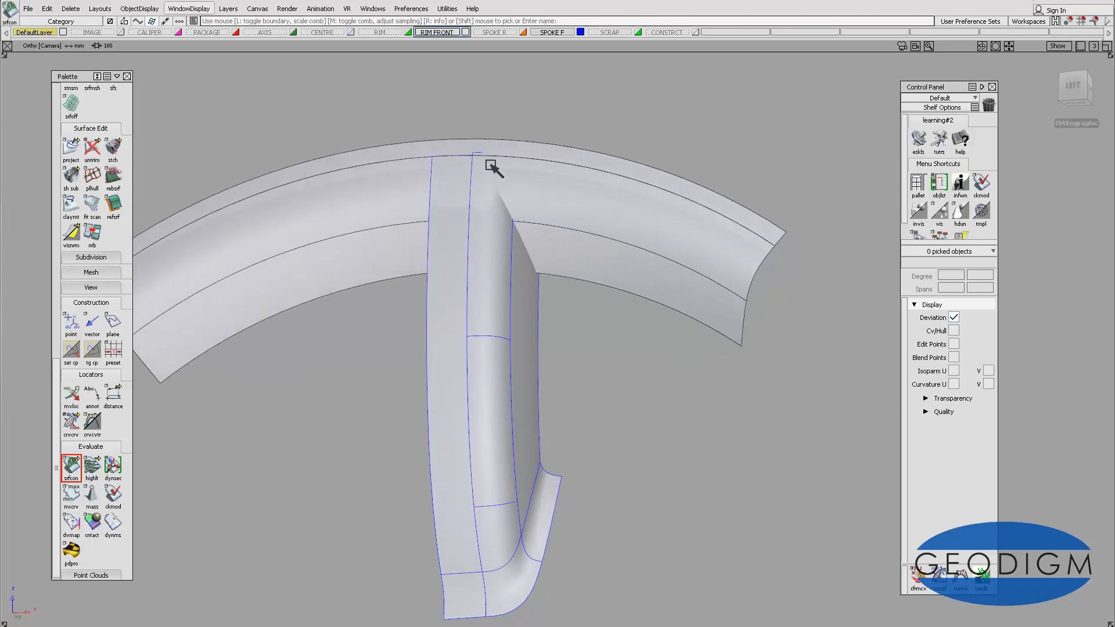
alt+shift+drag(515, 223, 543, 286)
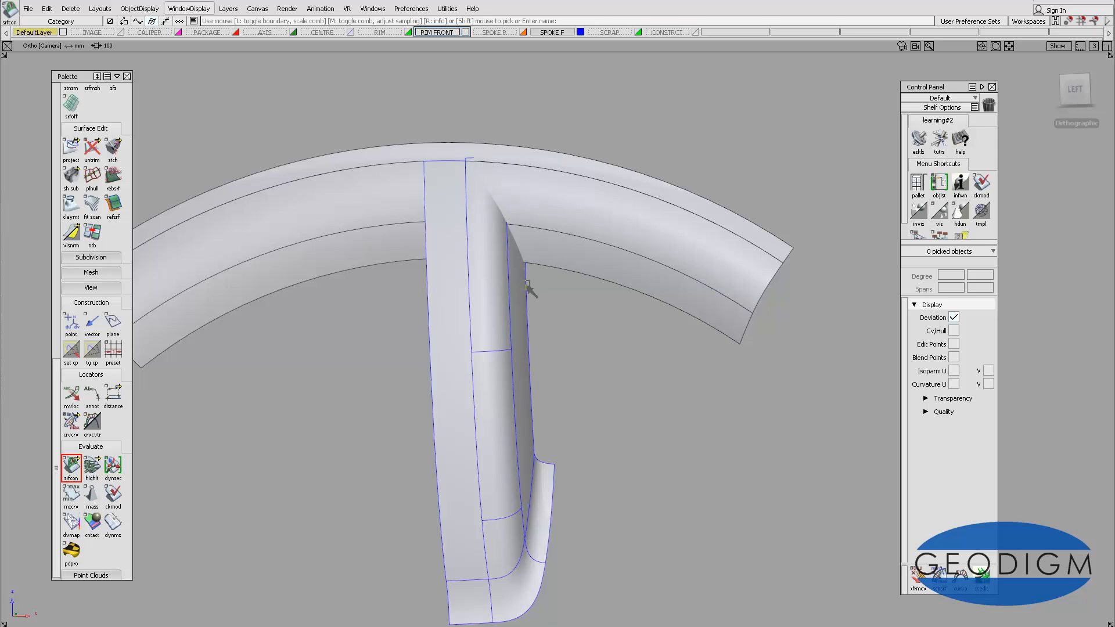
alt+shift+middle_drag(552, 430, 538, 356)
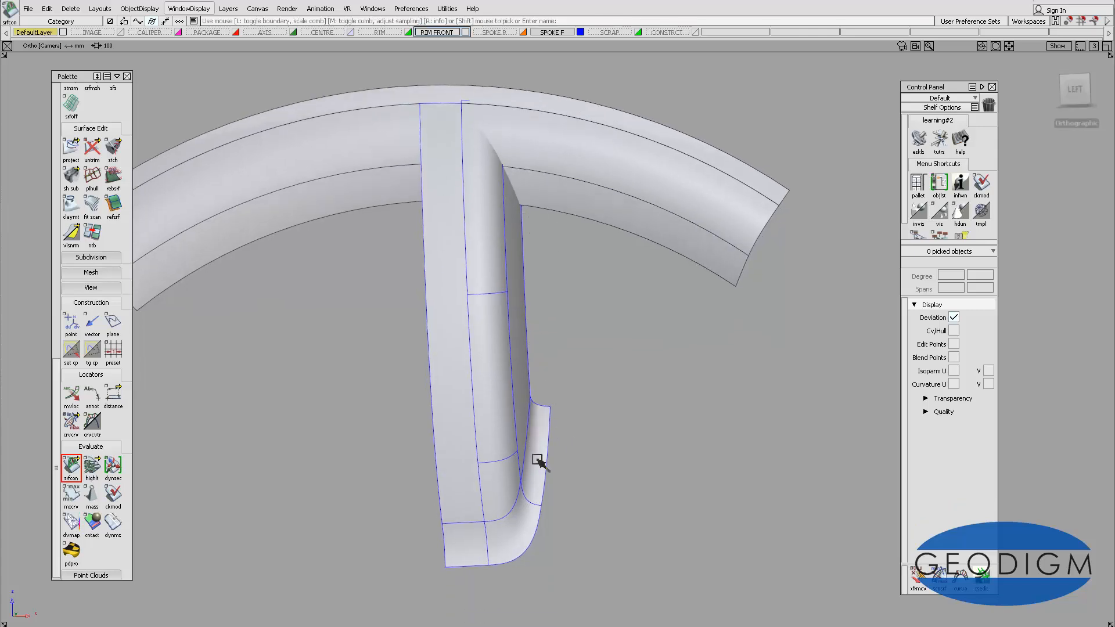
alt+shift+drag(537, 459, 545, 439)
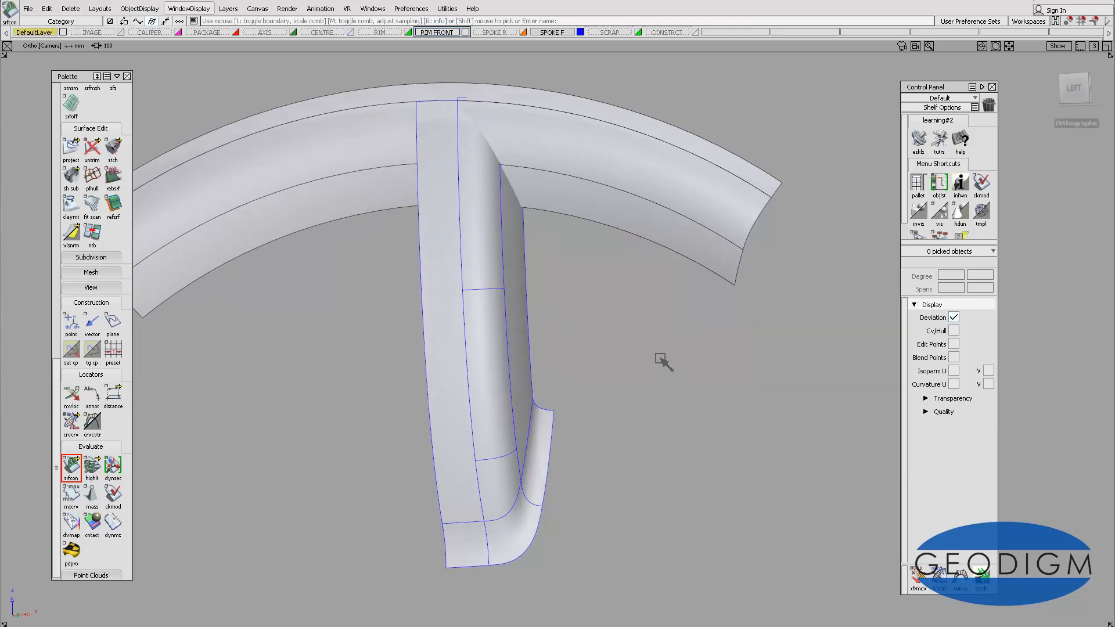
- Switch off shading and measure the true curve-to-curve deviation across the spoke's lower side flange, showing minimum, maximum and comb
click(189, 9)
click(214, 50)
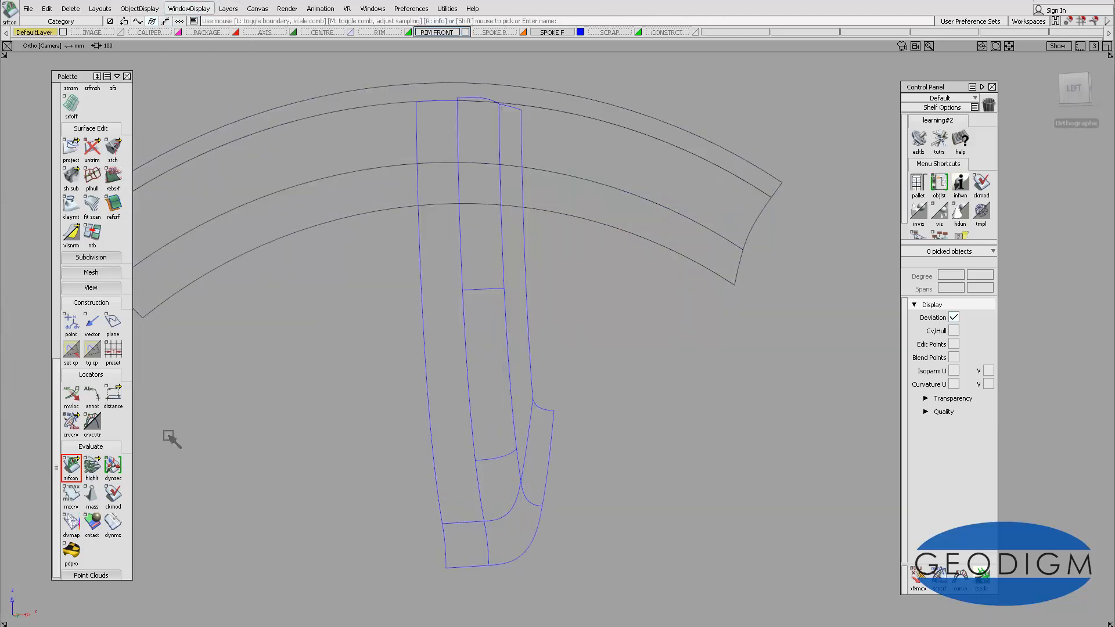
double_click(72, 423)
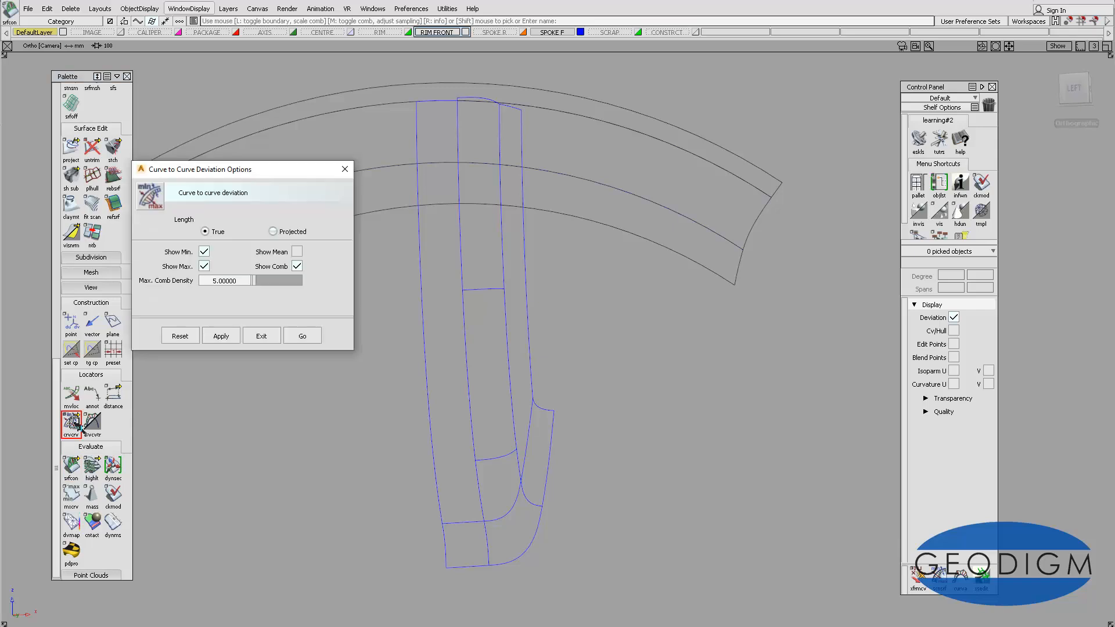
click(303, 341)
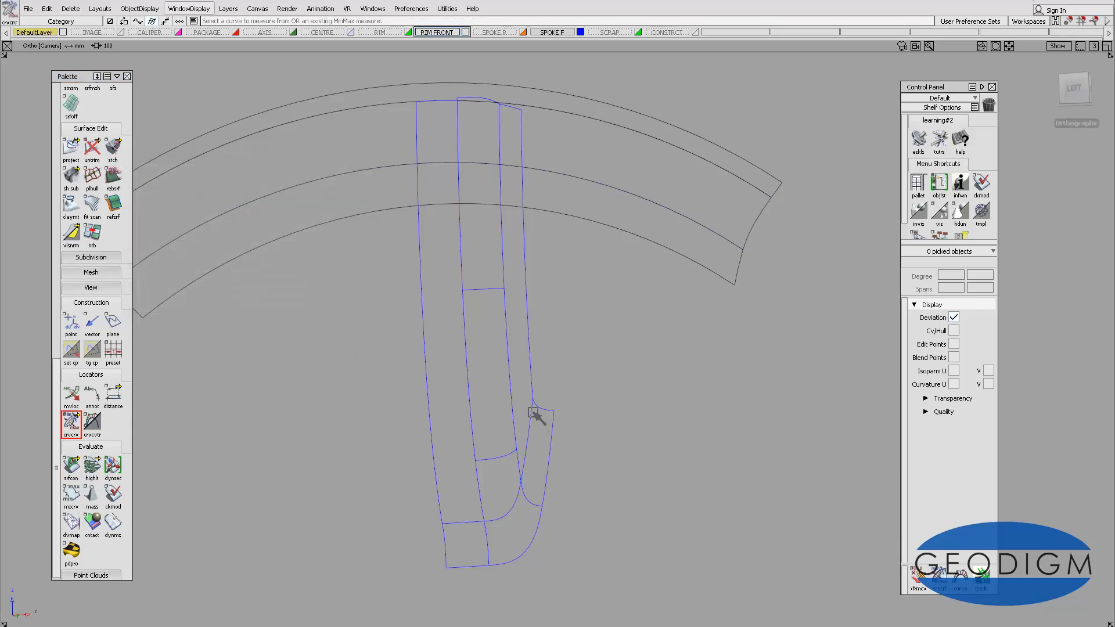
click(533, 412)
click(552, 439)
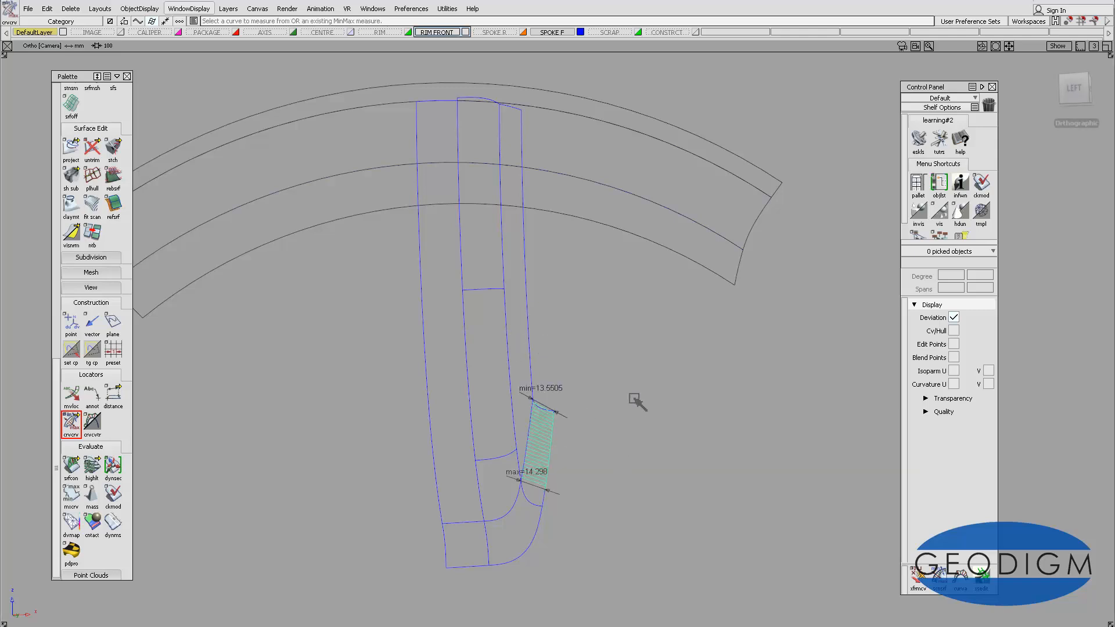
- Create an intersection curve between the spoke's side wall and the inner rim surface, on the first surface with history
alt+shift+drag(552, 244, 552, 280)
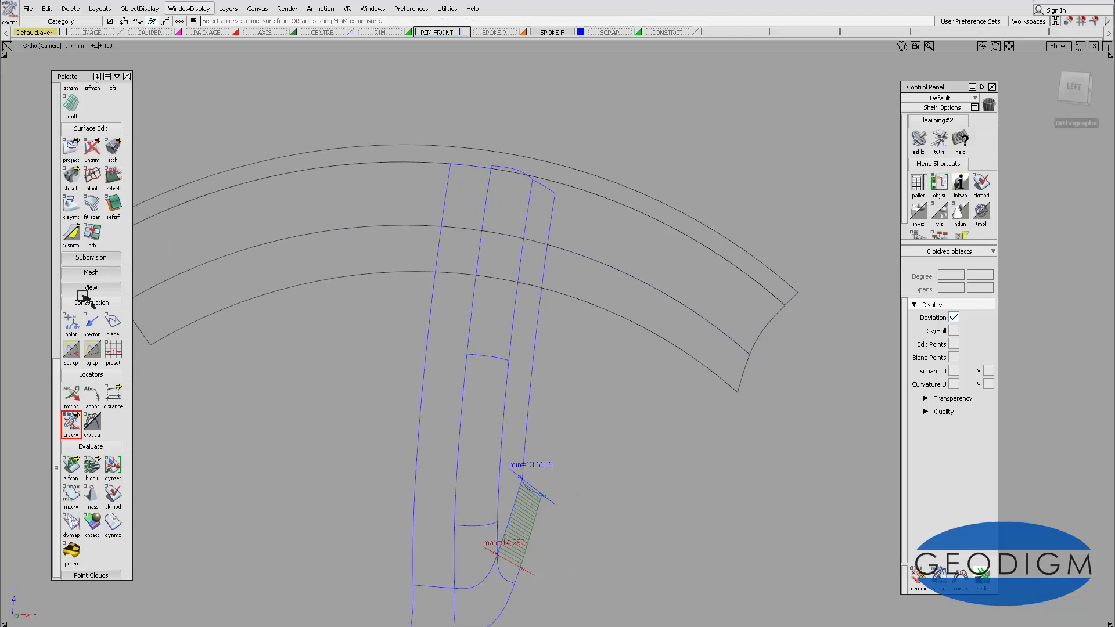
drag(57, 392, 54, 366)
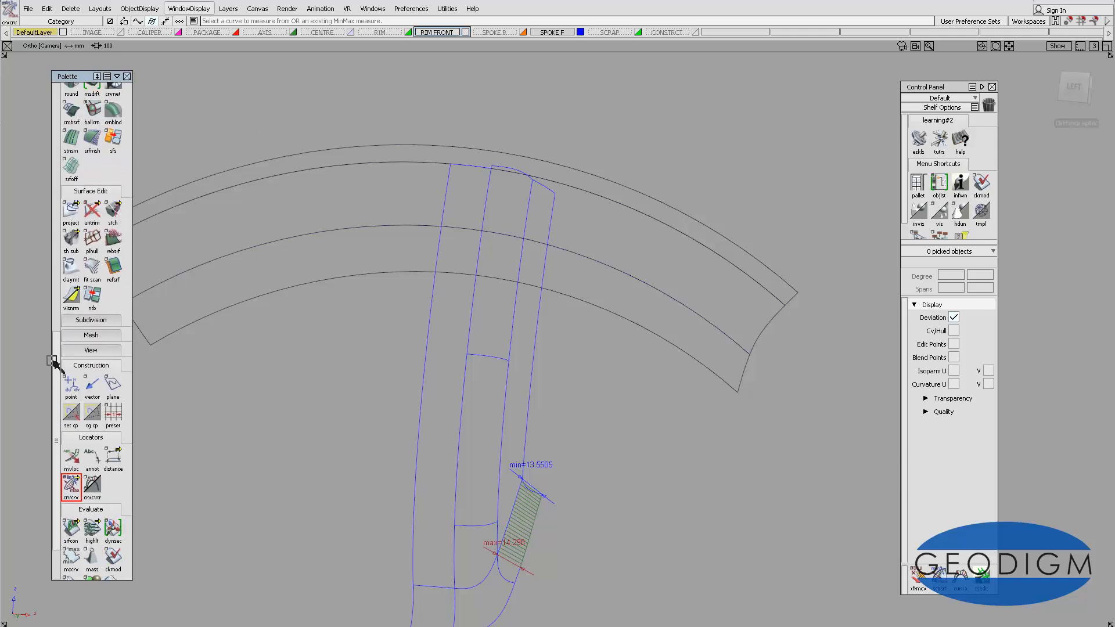
drag(72, 218, 116, 212)
double_click(115, 212)
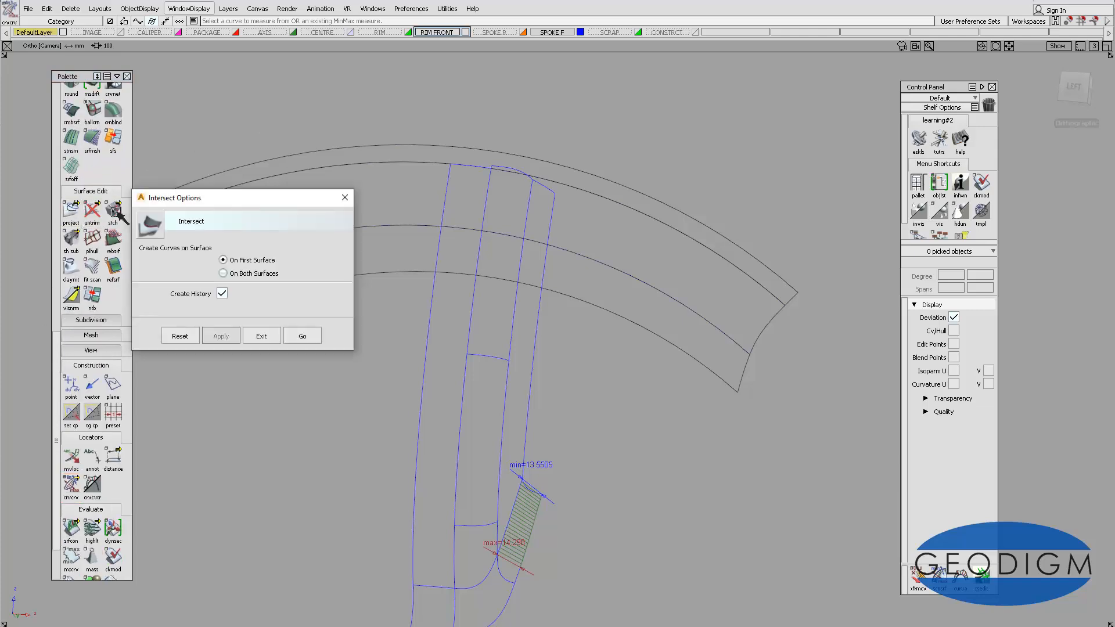
click(303, 337)
click(535, 341)
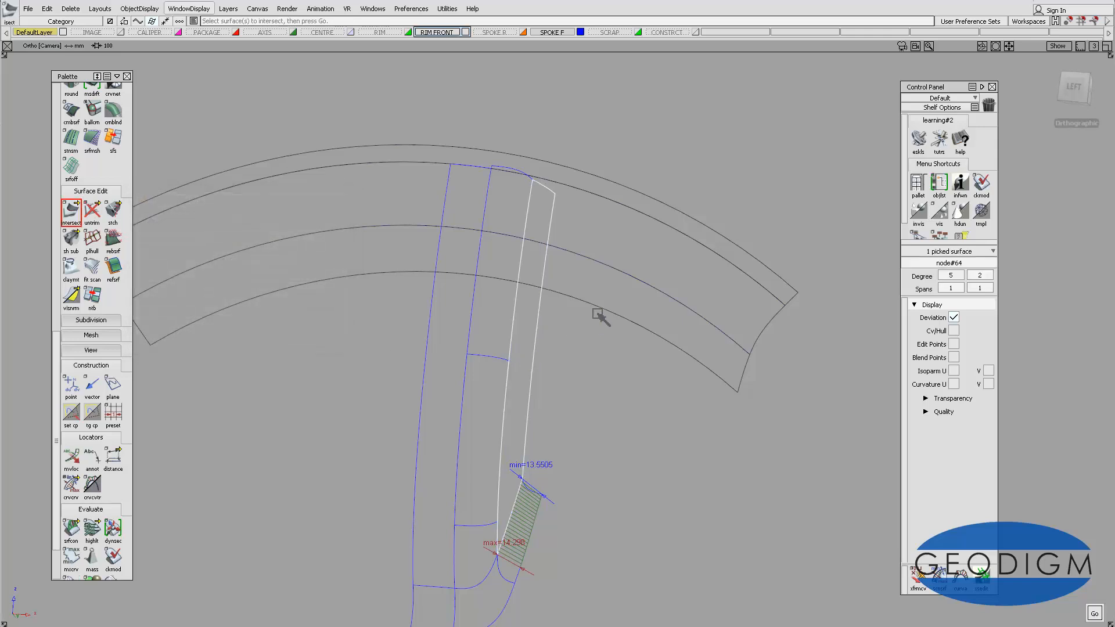
click(597, 308)
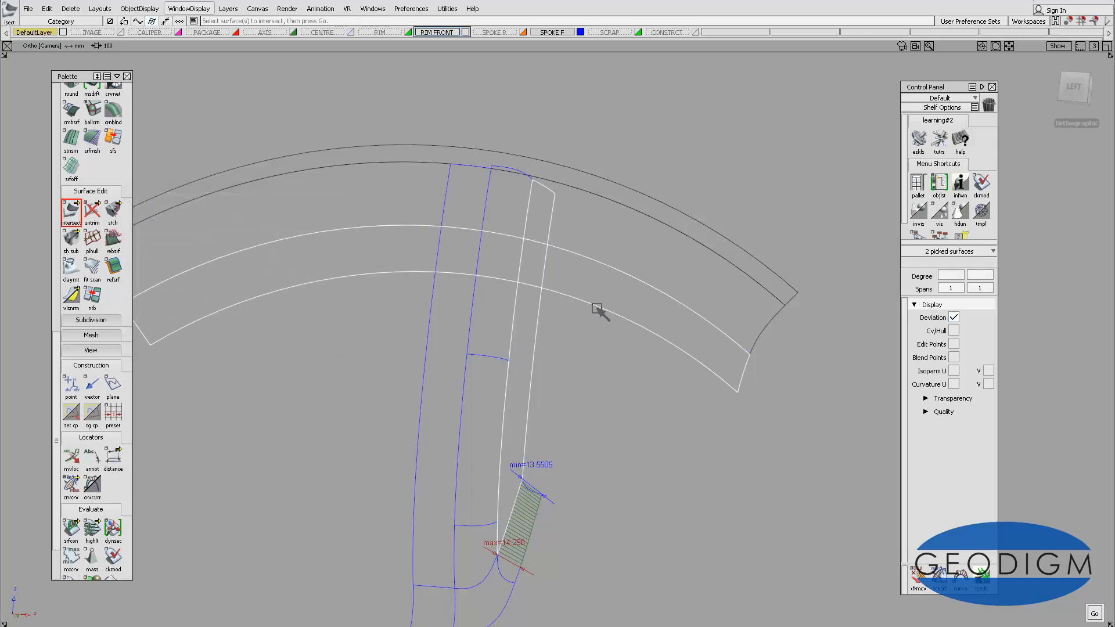
key(Return)
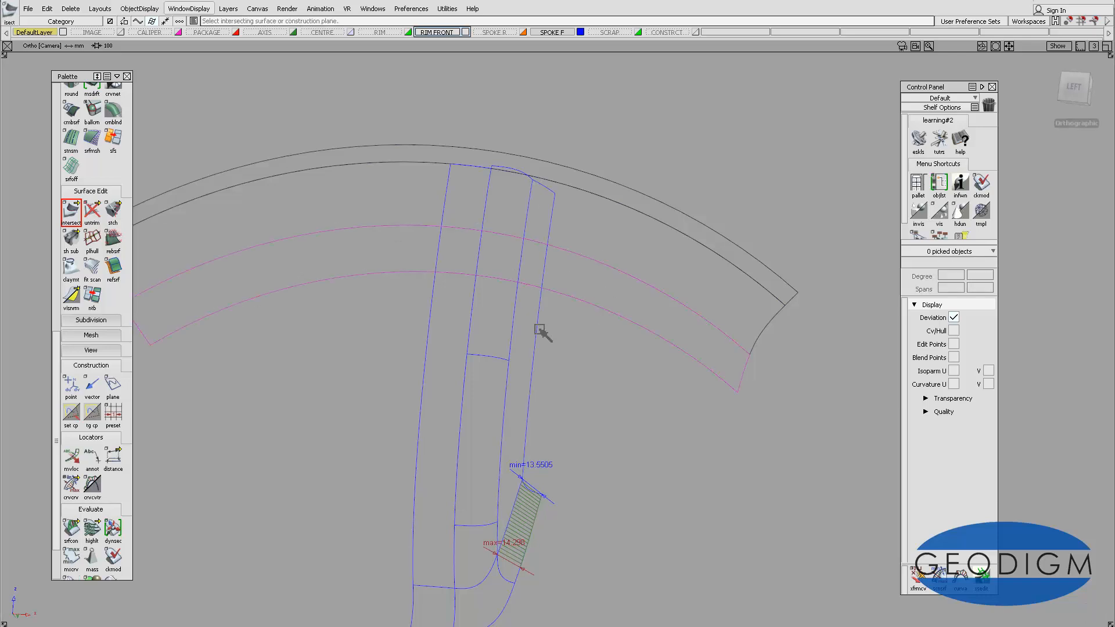
click(602, 286)
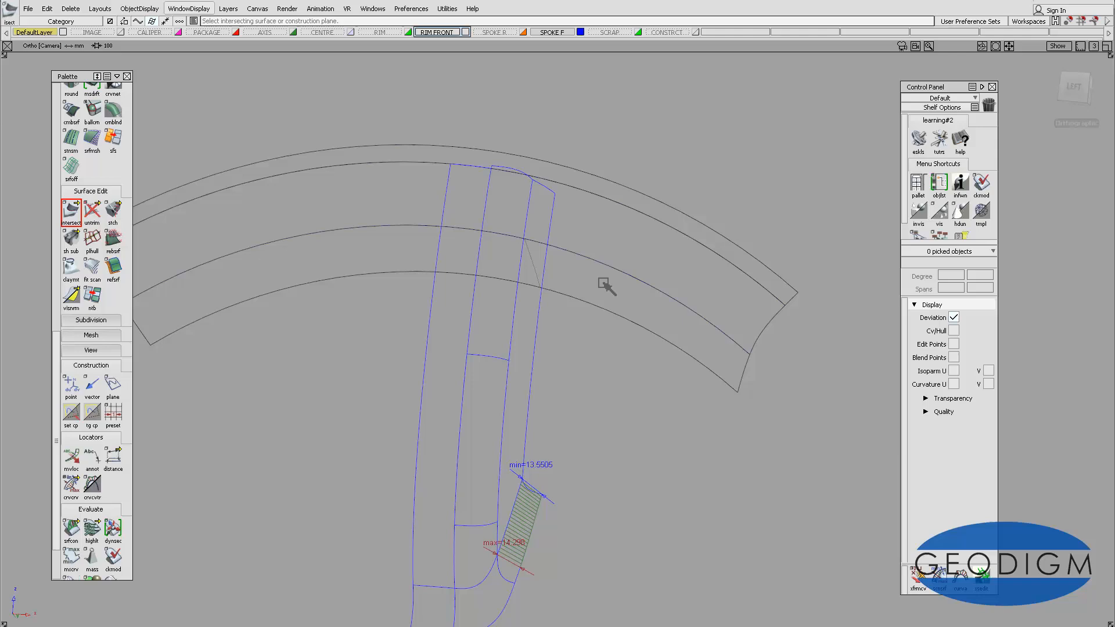
- From the left view, intersect the spoke's upper rounded surface with the main rim face, node#36, creating the curve on the first surface
click(1074, 88)
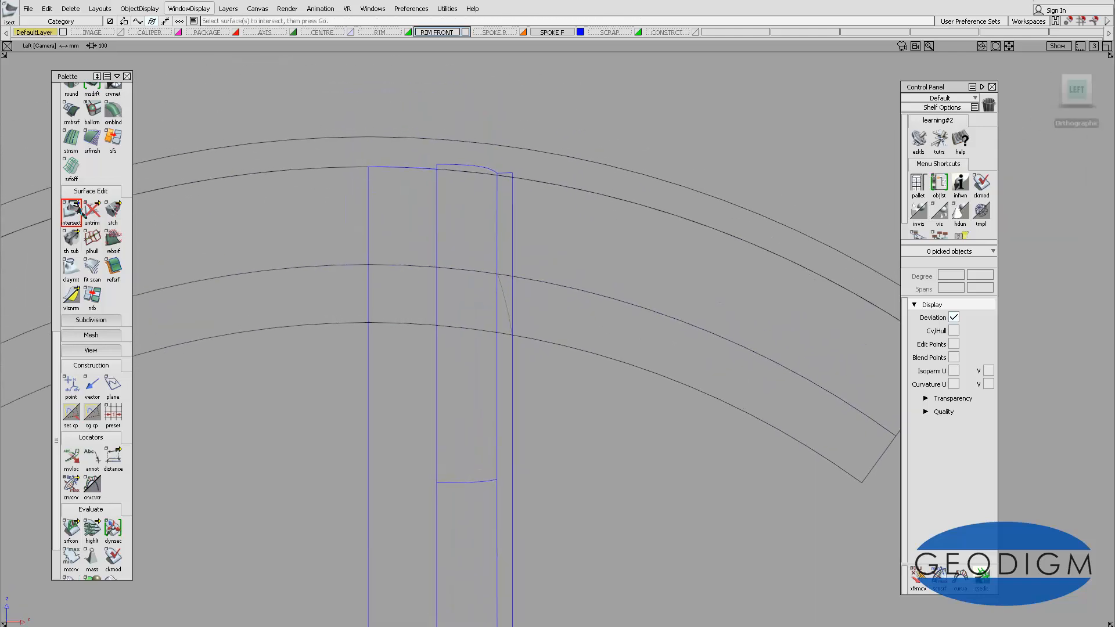
double_click(70, 211)
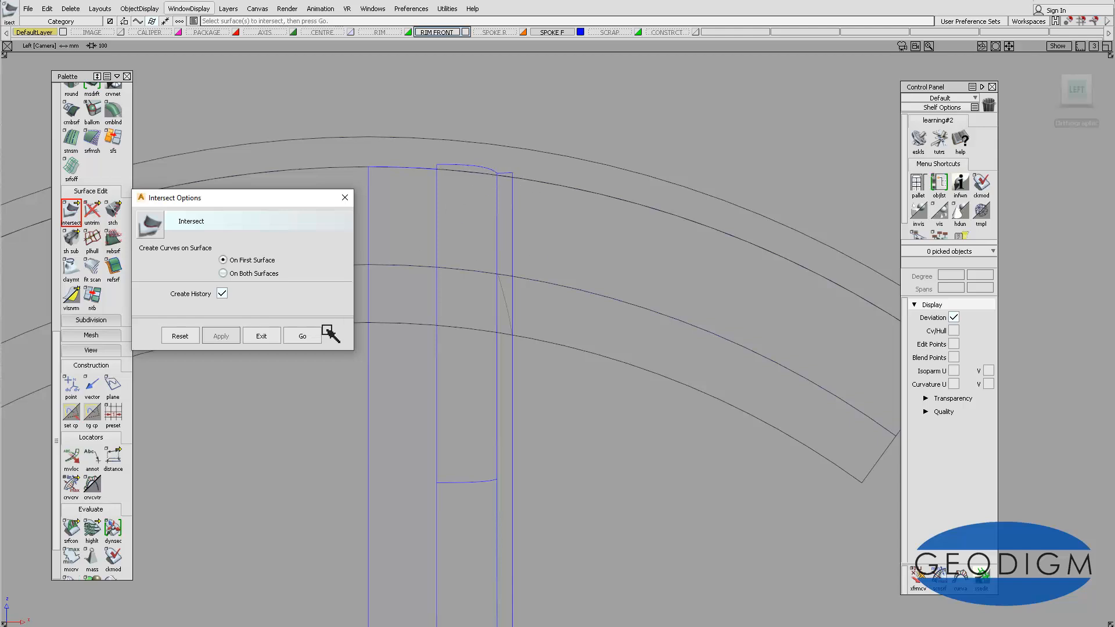
click(308, 336)
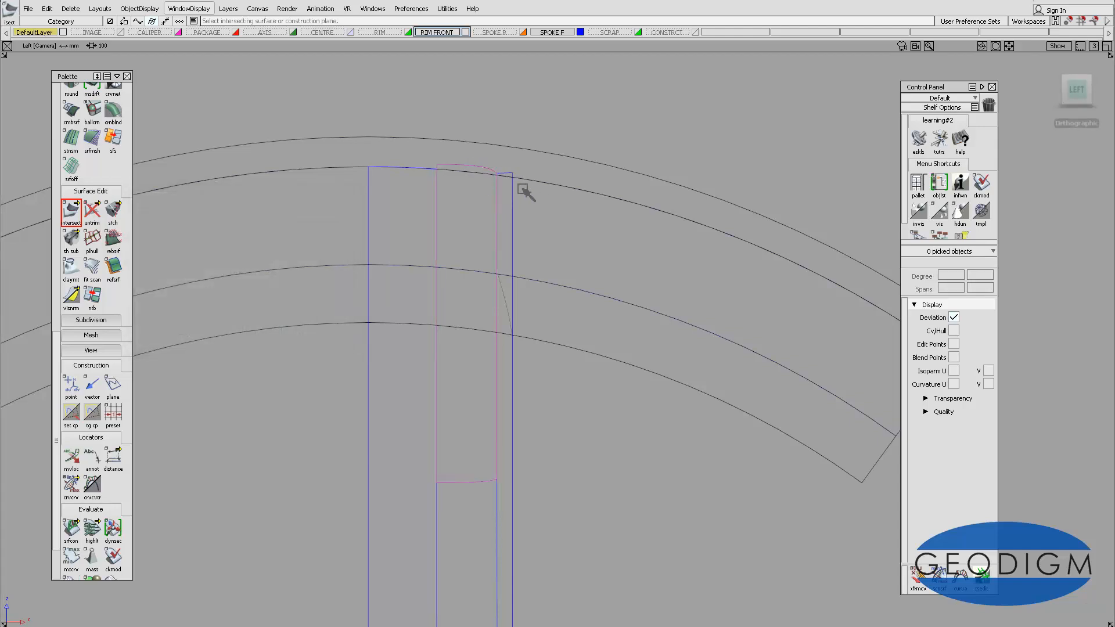
click(537, 184)
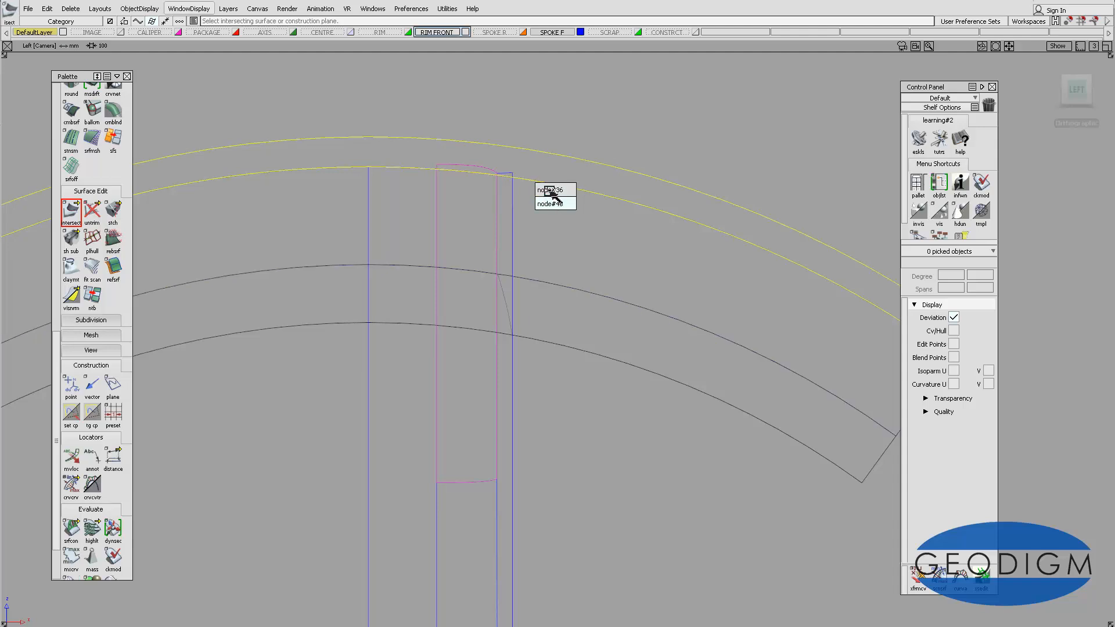
click(547, 192)
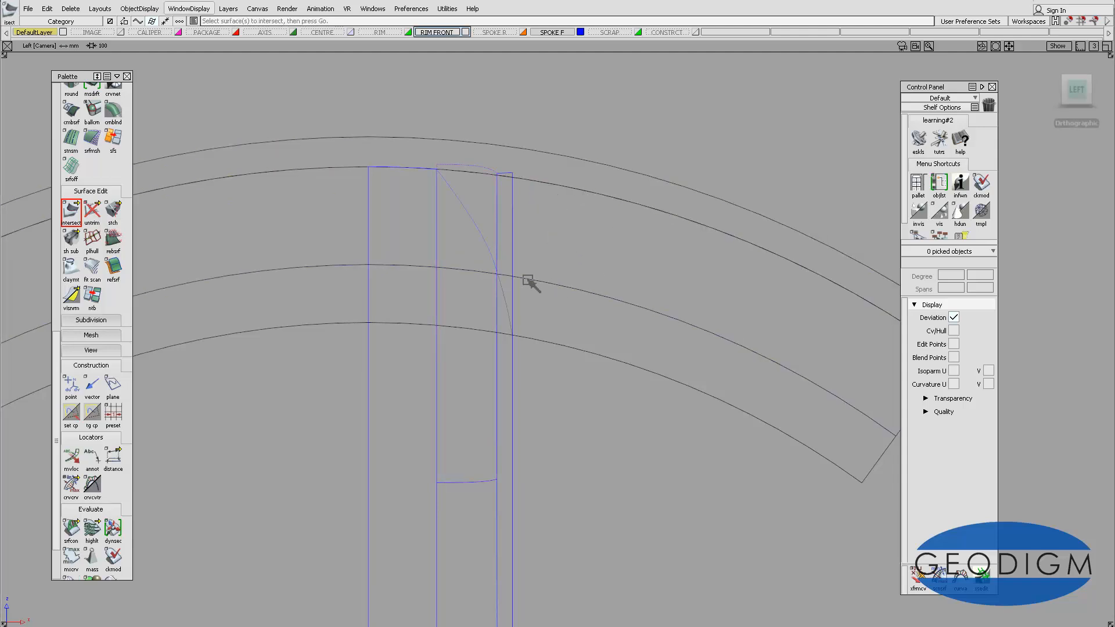
- Examine up close the corner where the new intersection curve meets the rim edge and the spoke's long edge
alt+shift+middle_drag(548, 251, 584, 224)
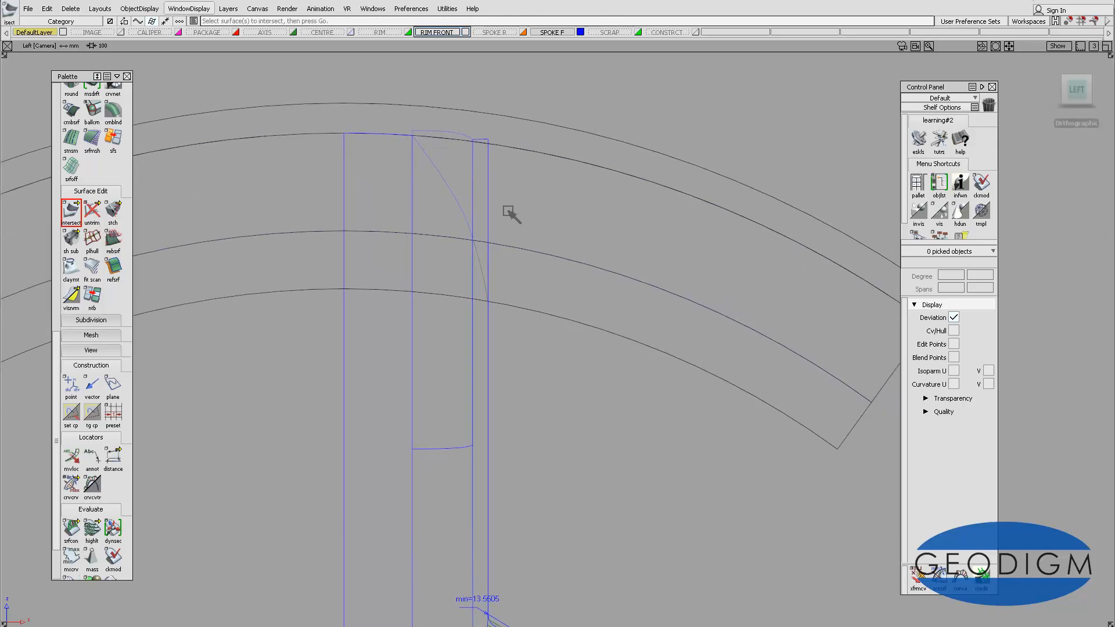
alt+shift+middle_drag(459, 173, 493, 255)
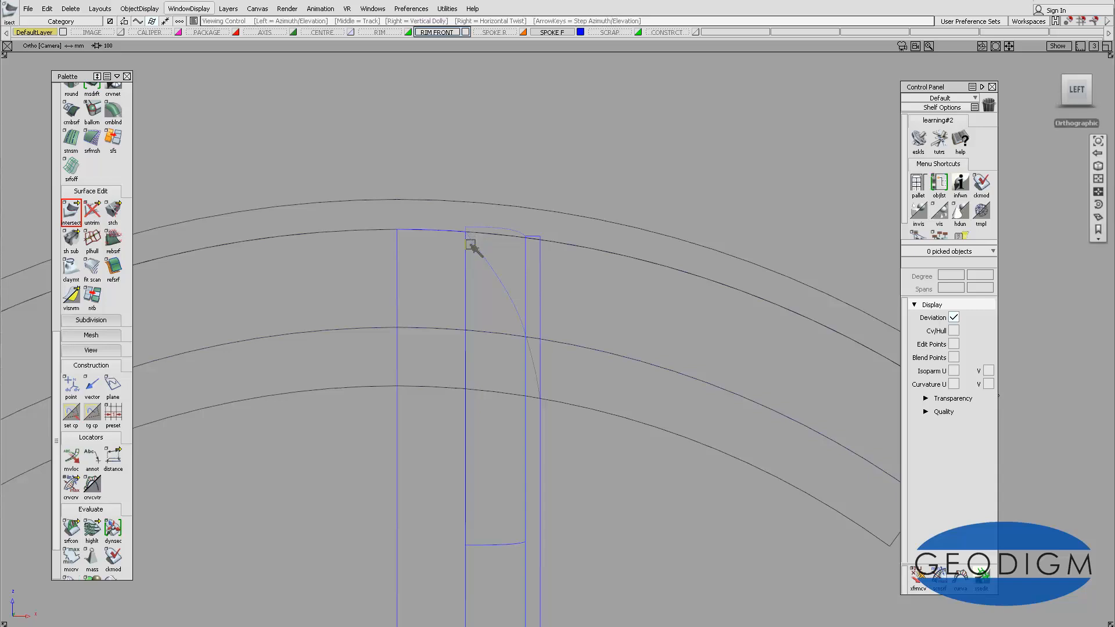
alt+shift+right_drag(472, 241, 461, 152)
alt+shift+middle_drag(460, 152, 546, 355)
alt+shift+right_drag(543, 352, 471, 293)
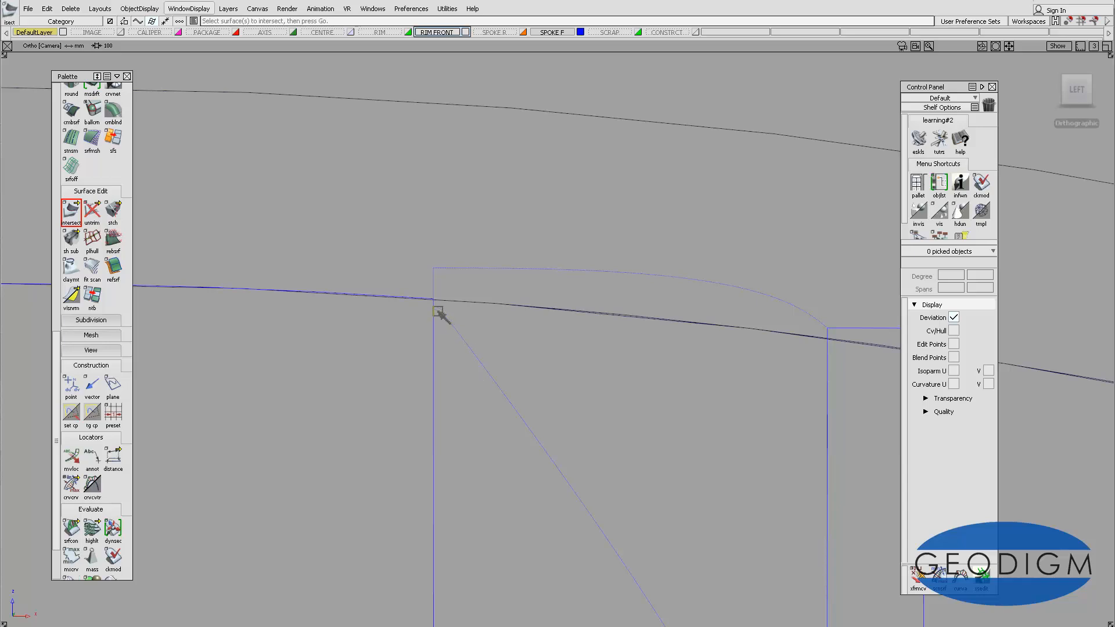
alt+shift+right_drag(438, 324, 456, 257)
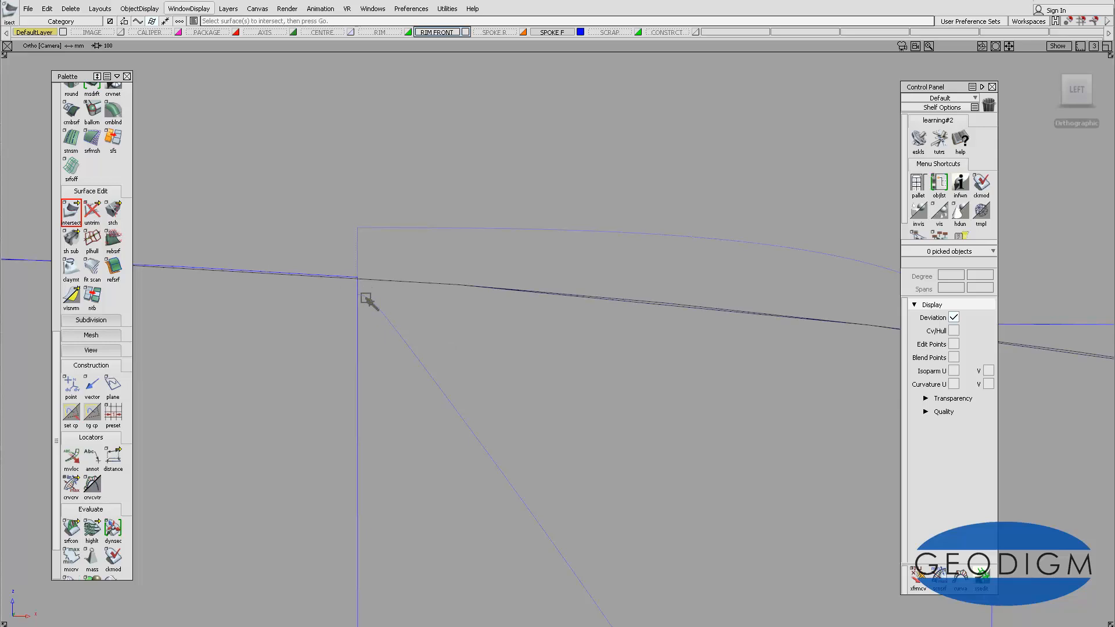
alt+shift+right_drag(461, 219, 499, 276)
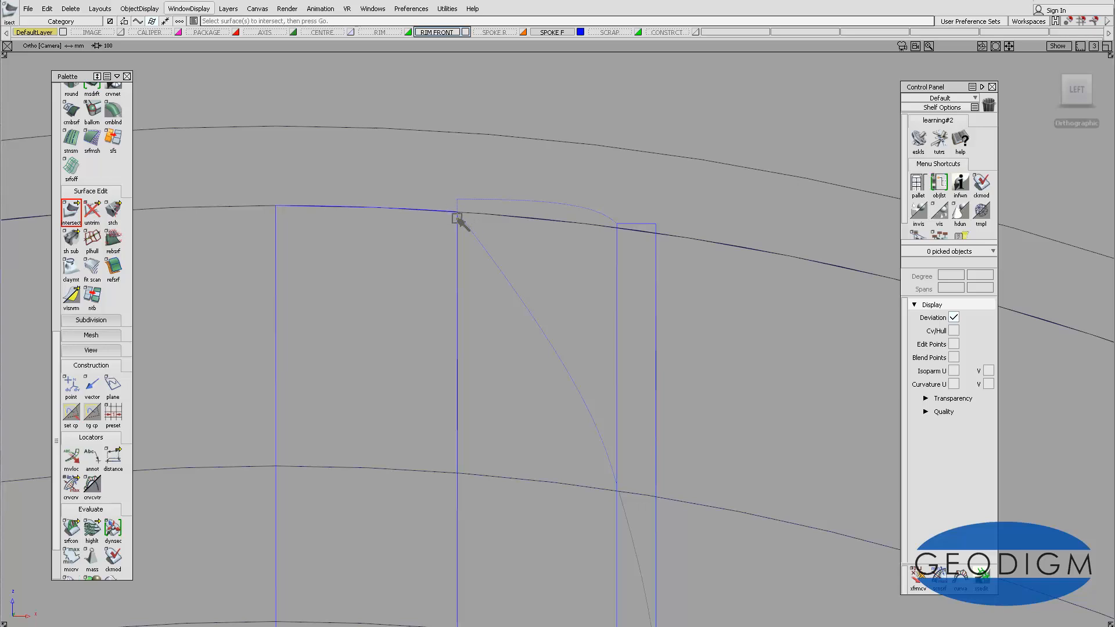
mouse_move(510, 241)
alt+shift+mouse_down()
mouse_move(461, 192)
mouse_move(506, 238)
alt+shift+mouse_up()
alt+shift+right_drag(507, 237, 529, 255)
alt+shift+middle_drag(529, 255, 527, 199)
- Duplicate the rim's trim edge, node#46.trimEdge, and the spoke's long edge beside the rounded surface as curves with No rebuild
drag(56, 344, 62, 163)
scroll(62, 162, up, 3)
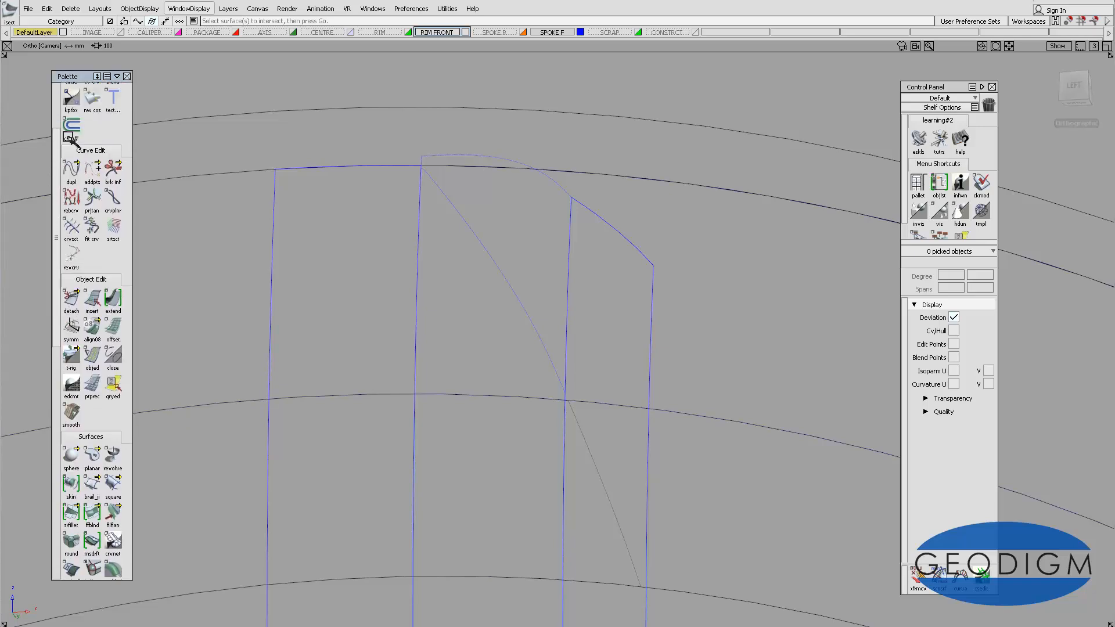
double_click(74, 173)
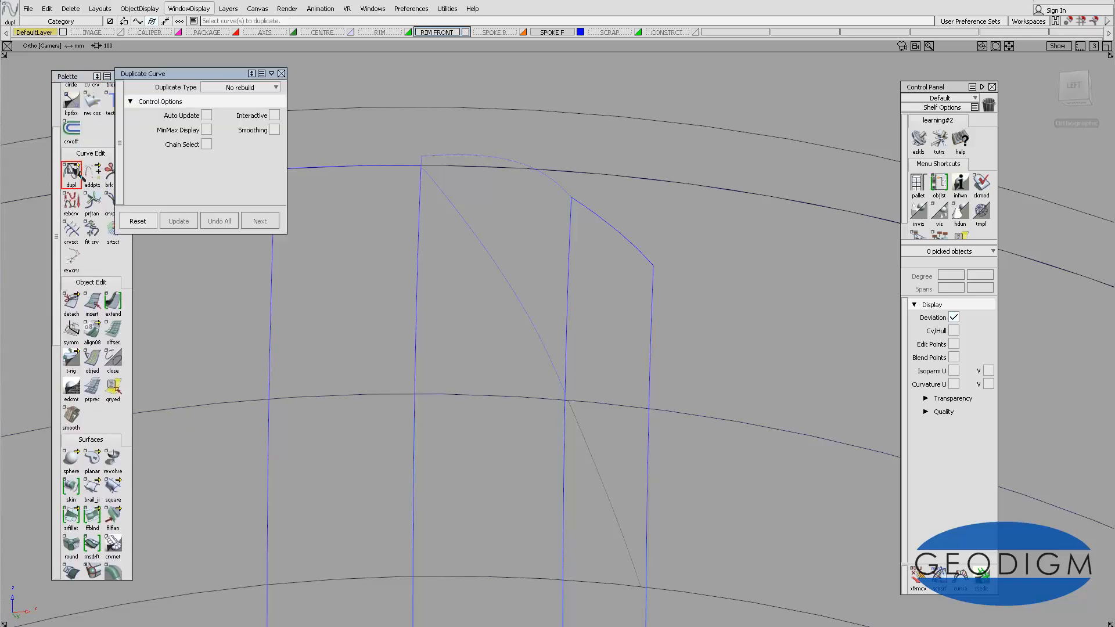
click(510, 168)
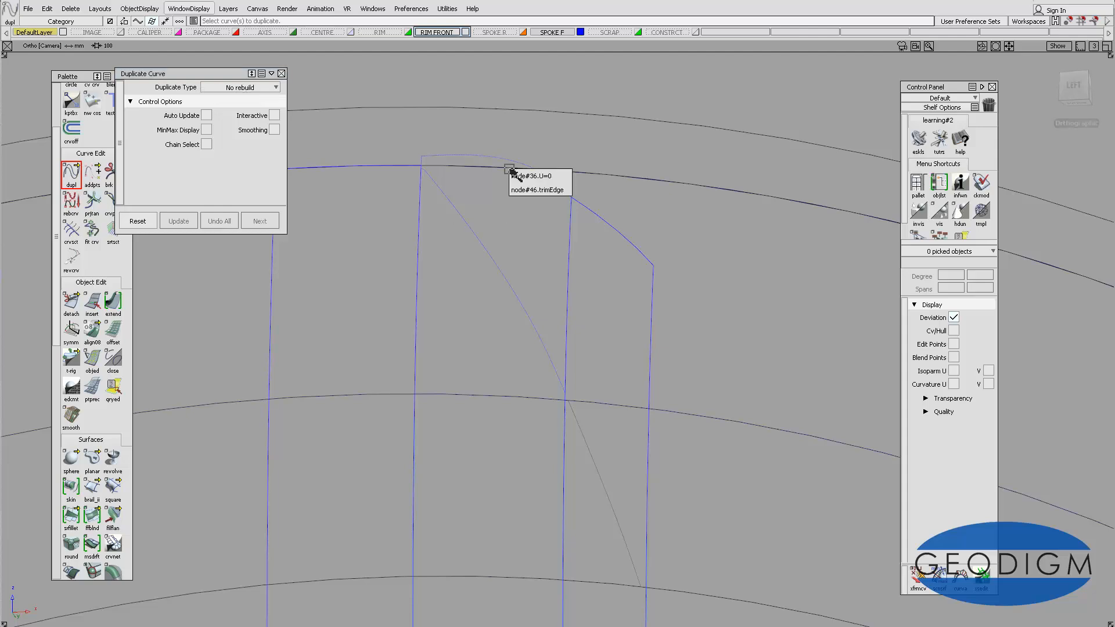
click(534, 190)
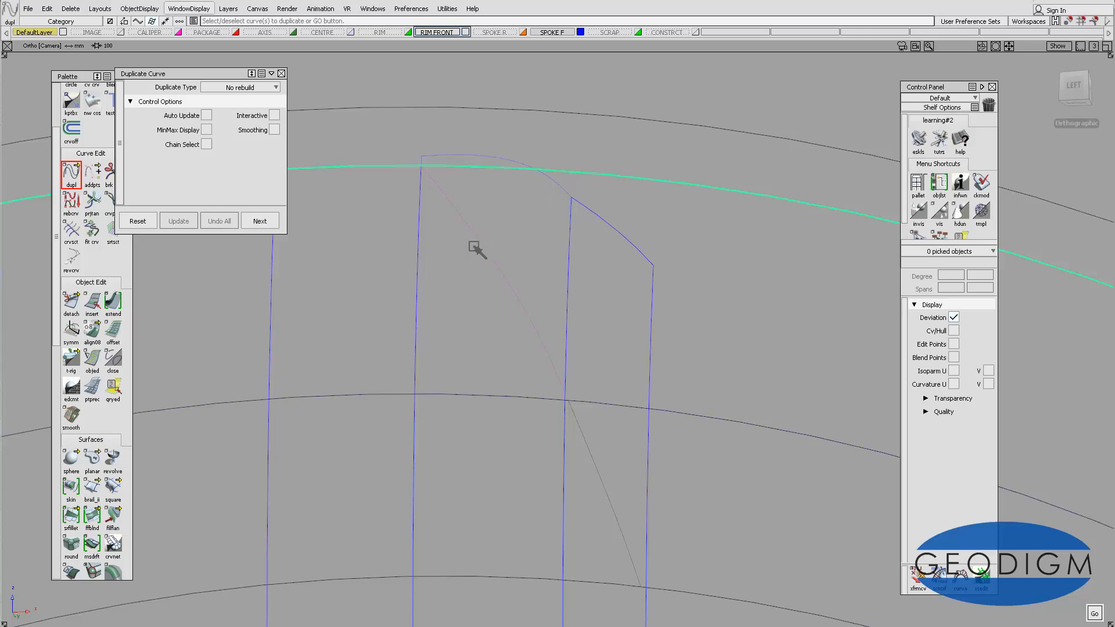
click(416, 281)
click(431, 284)
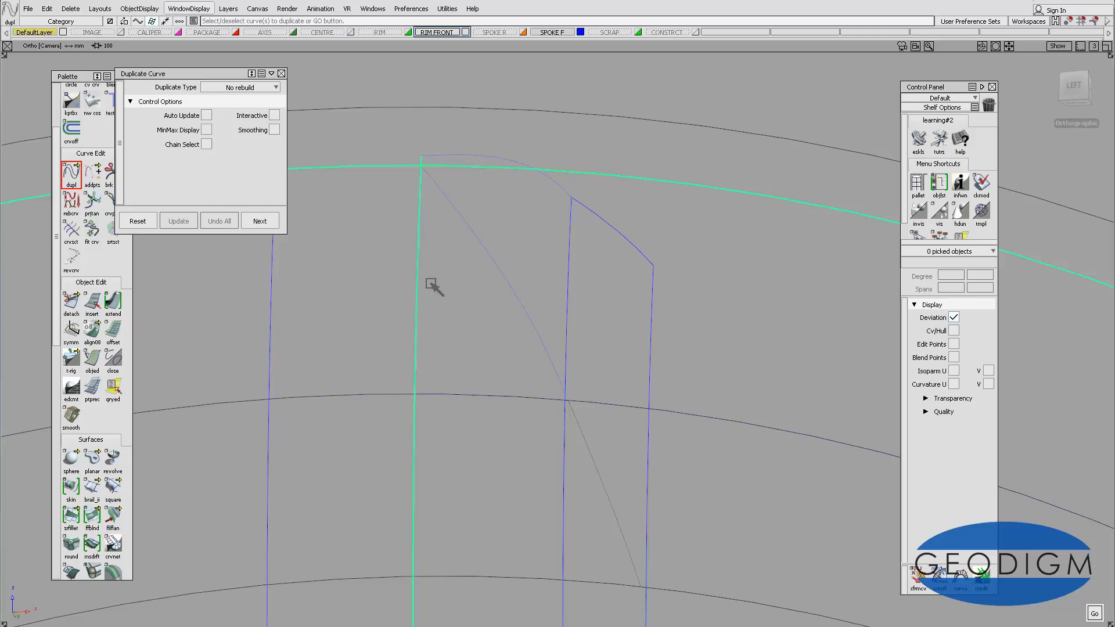
key(space)
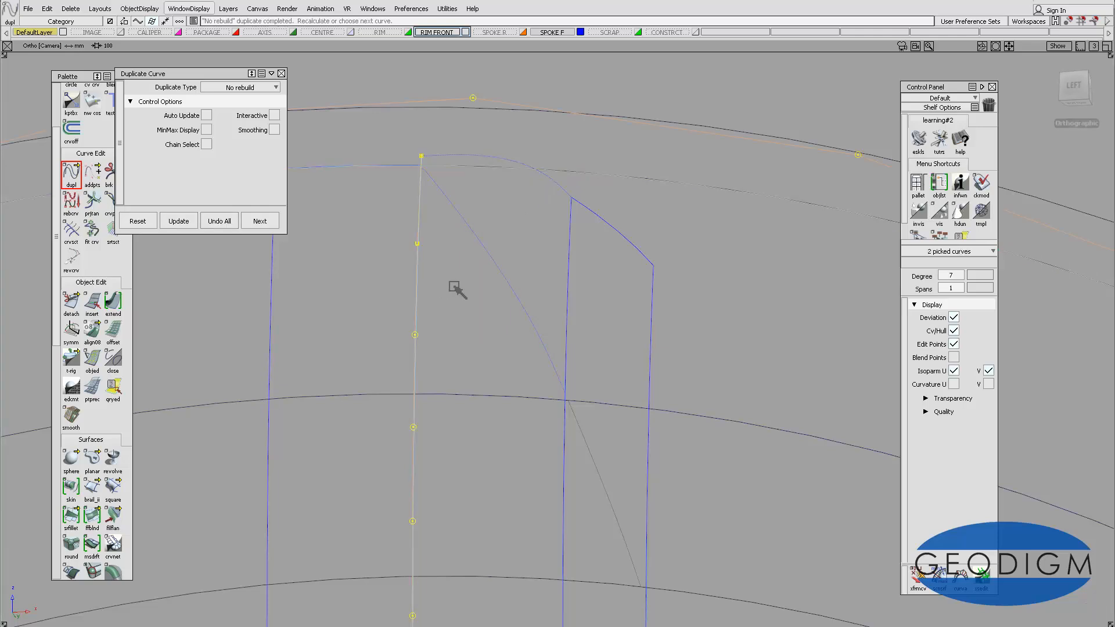
ctrl+shift+drag(493, 349, 499, 284)
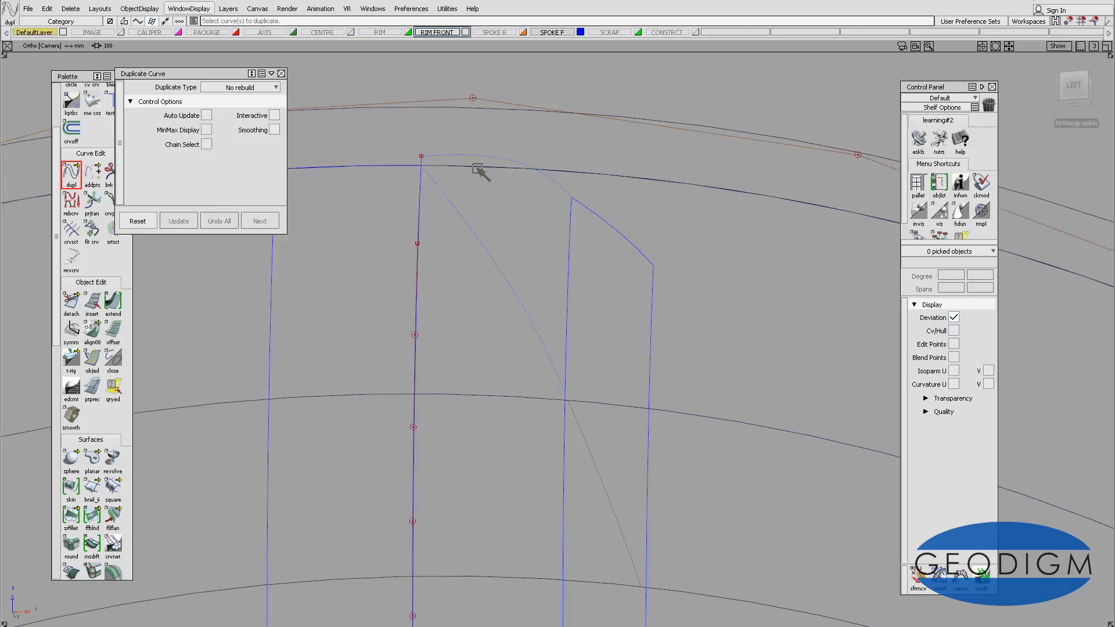
- With Curve Section in Trim mode and Geometry criterion, trim the duplicated spoke edge curve where it crosses the rim edge curve
click(282, 74)
alt+shift+right_drag(495, 196, 503, 220)
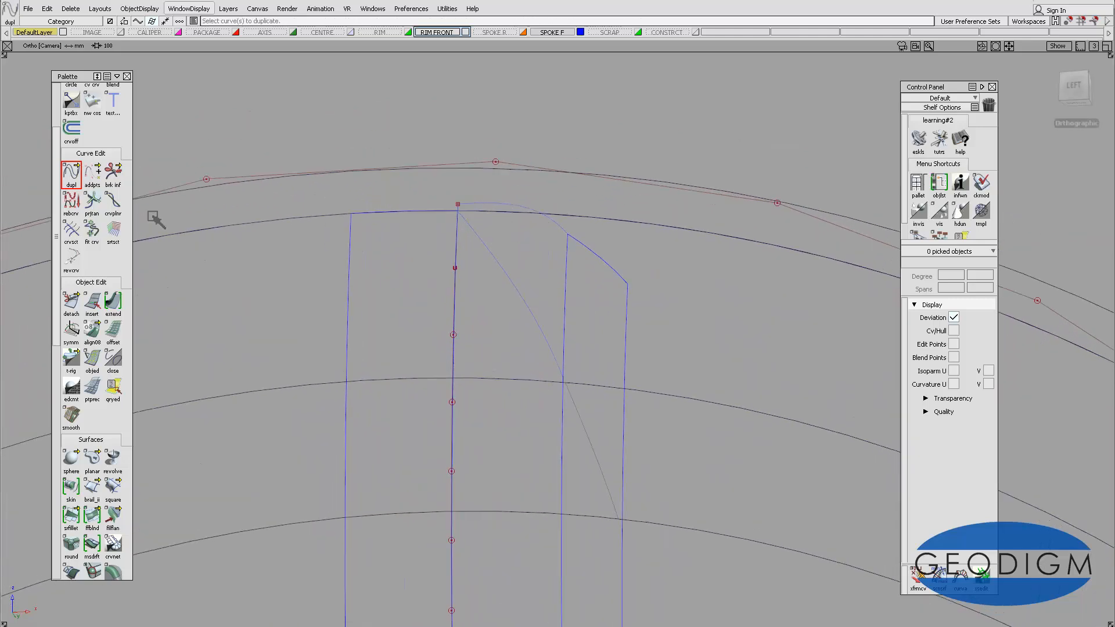
double_click(81, 232)
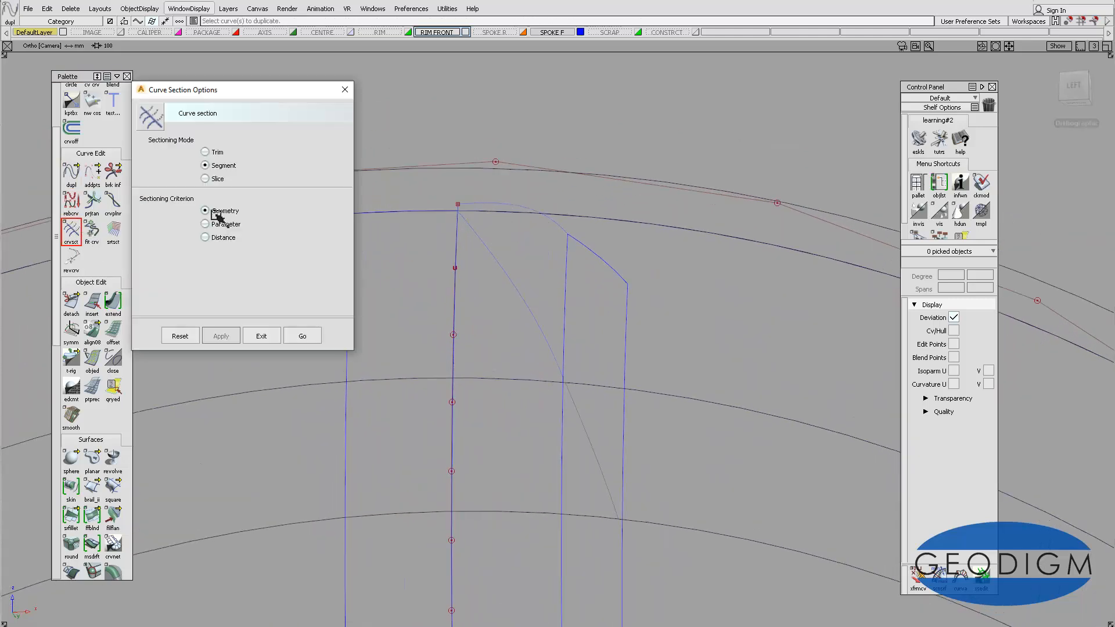
click(301, 336)
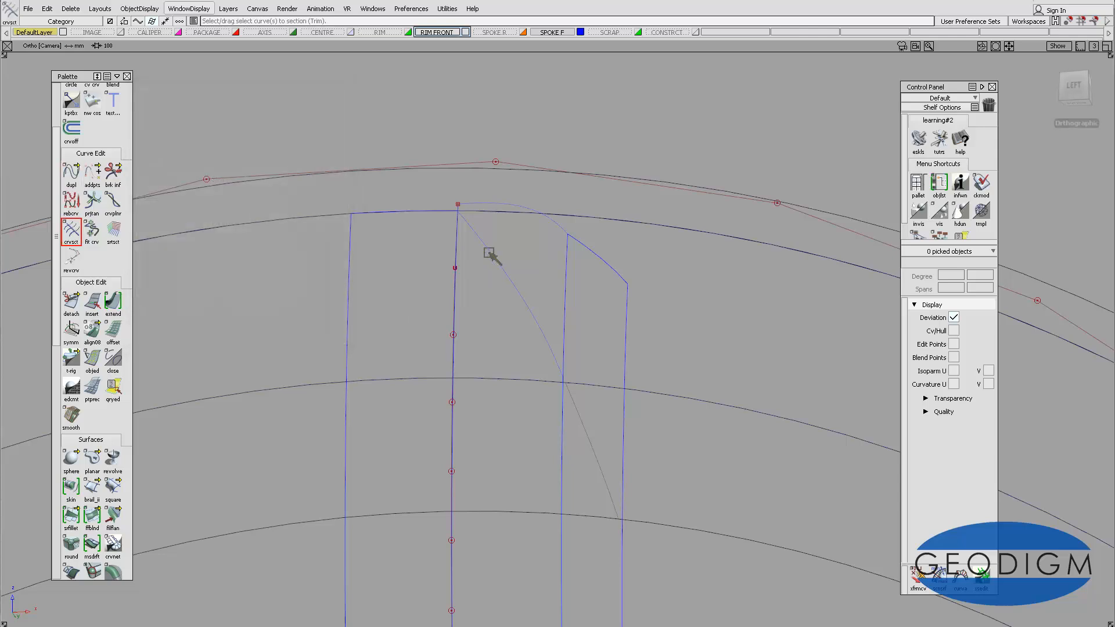
click(457, 250)
key(space)
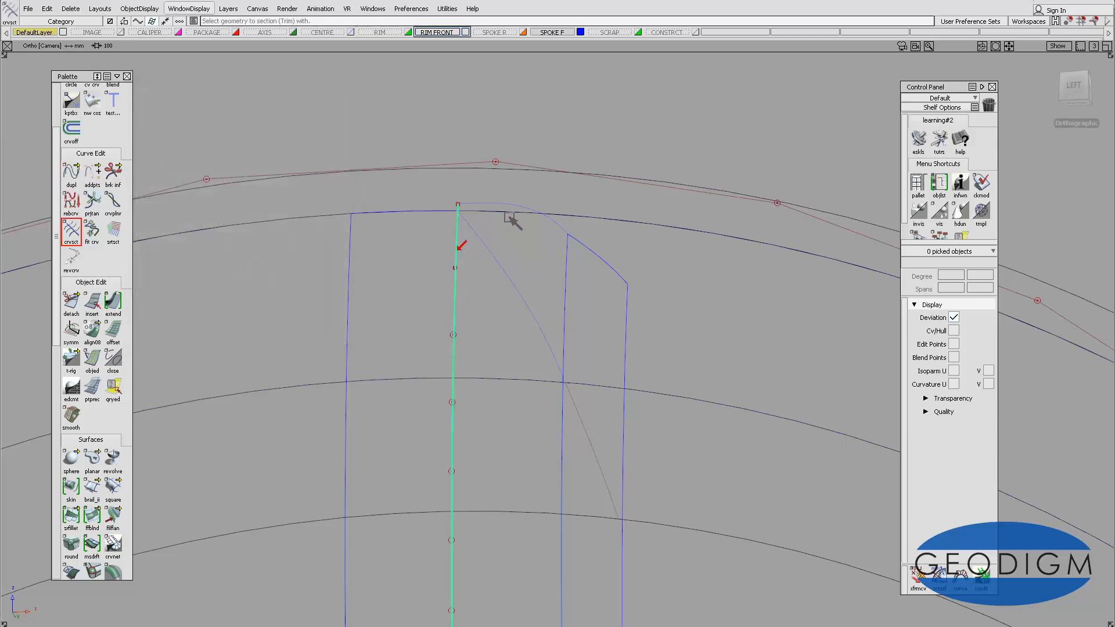
click(514, 215)
- Trim the duplicated rim edge curve against the spoke edge curve, keeping the portion beyond the spoke
click(530, 220)
click(521, 214)
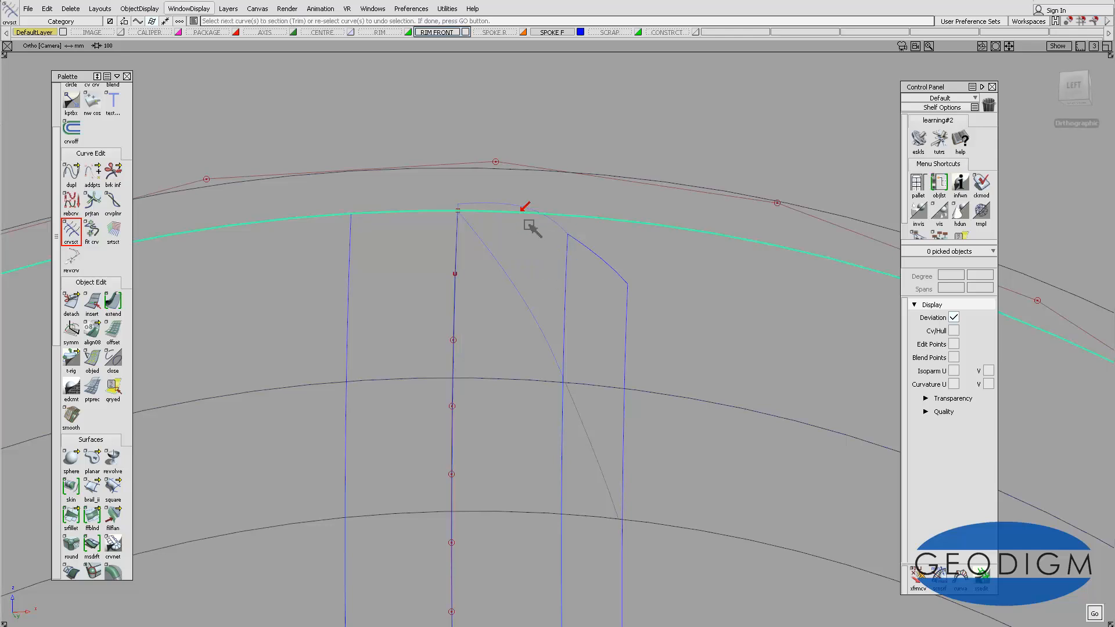
click(457, 275)
click(482, 291)
- Examine the trimmed corner and the diagonal intersection curve between spoke and rim from the left view and from rotated angles
ctrl+shift+drag(479, 274, 479, 274)
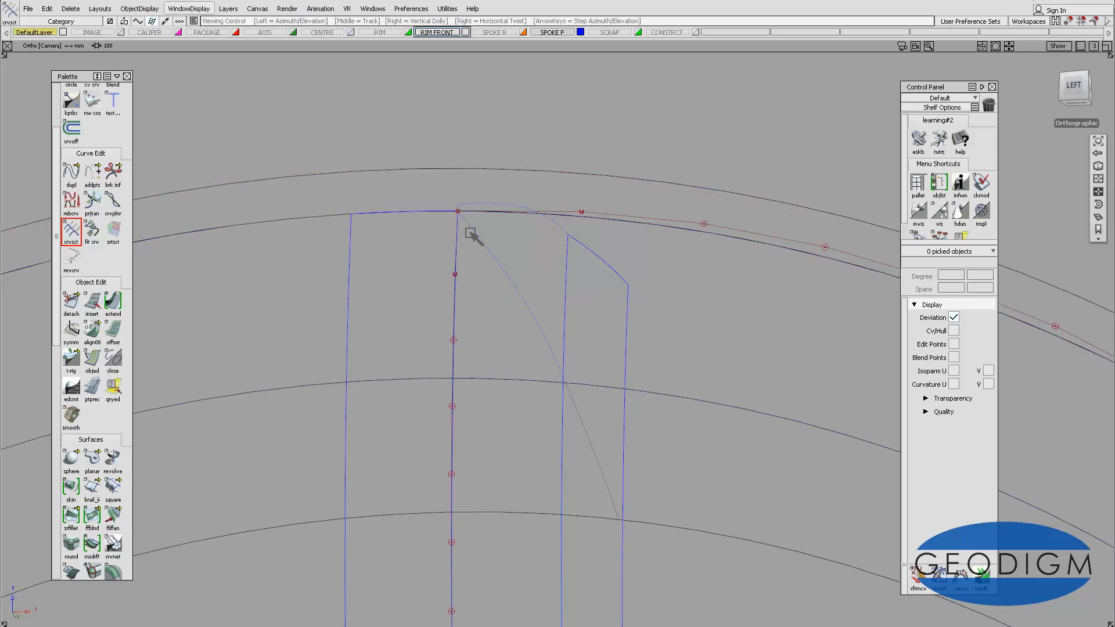
scroll(460, 218, up, 5)
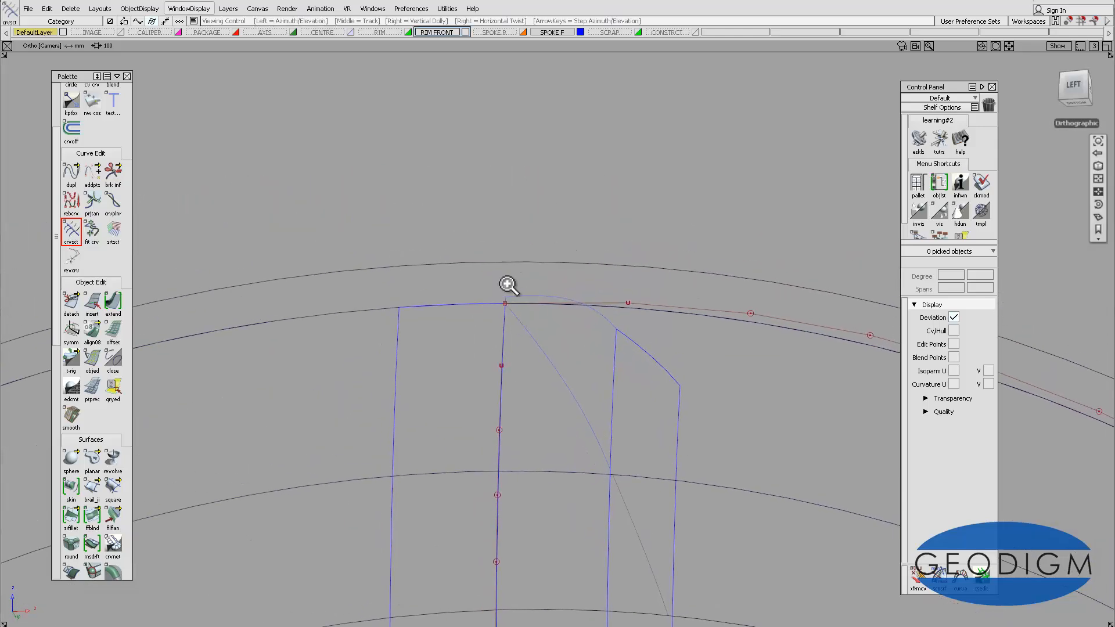
scroll(461, 314, down, 5)
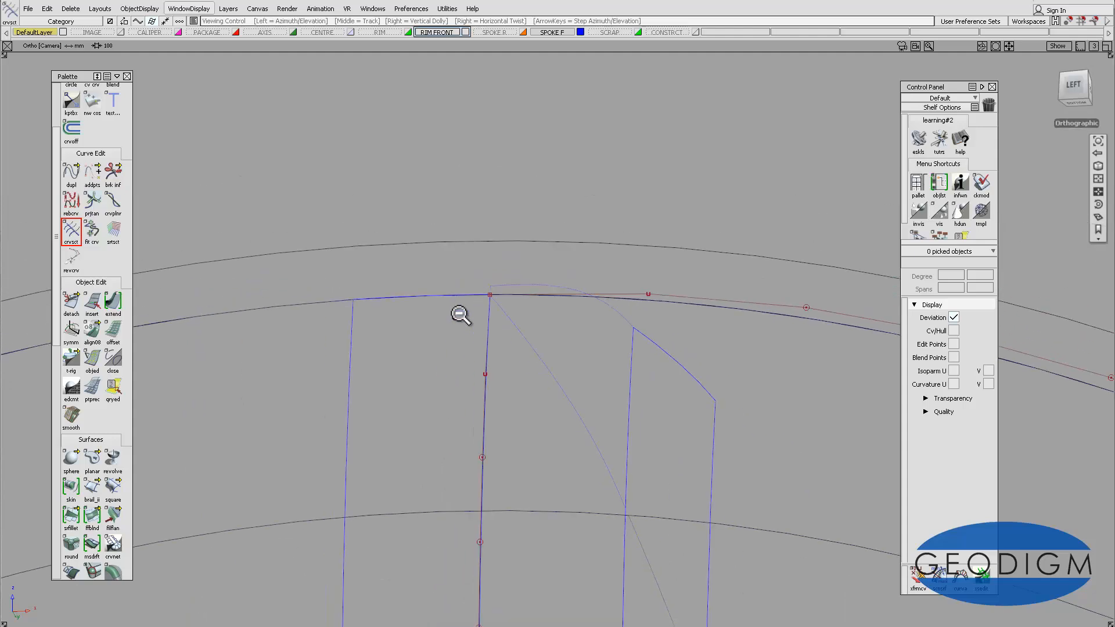
scroll(460, 219, up, 3)
scroll(423, 215, up, 1)
scroll(422, 215, down, 2)
scroll(478, 257, up, 2)
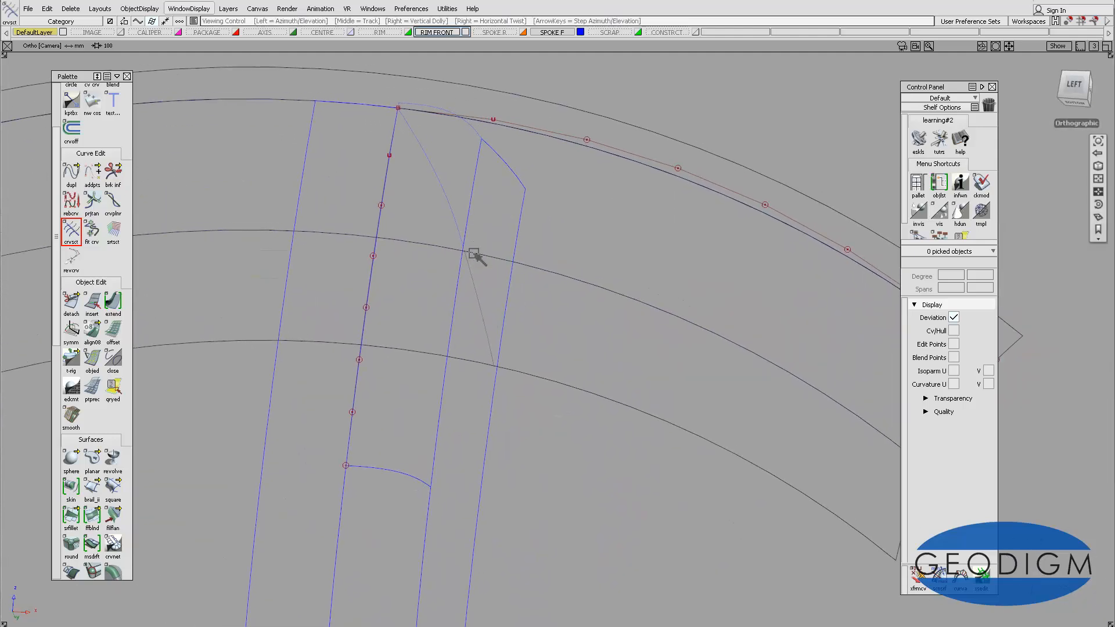
scroll(478, 257, down, 2)
scroll(512, 291, up, 2)
alt+shift+middle_drag(514, 291, 556, 348)
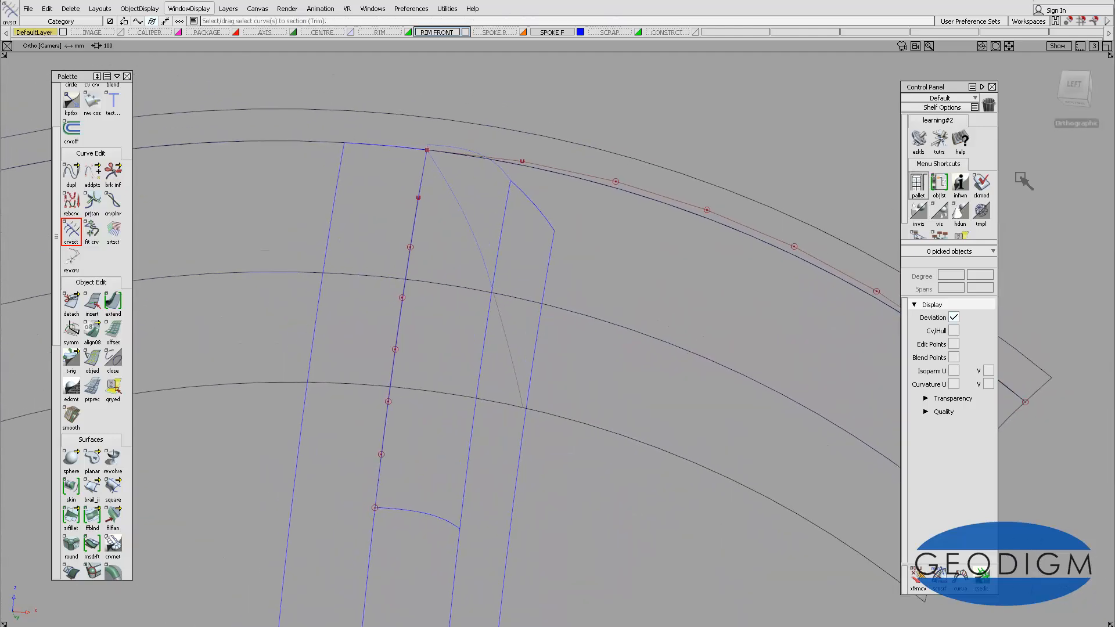
click(1075, 86)
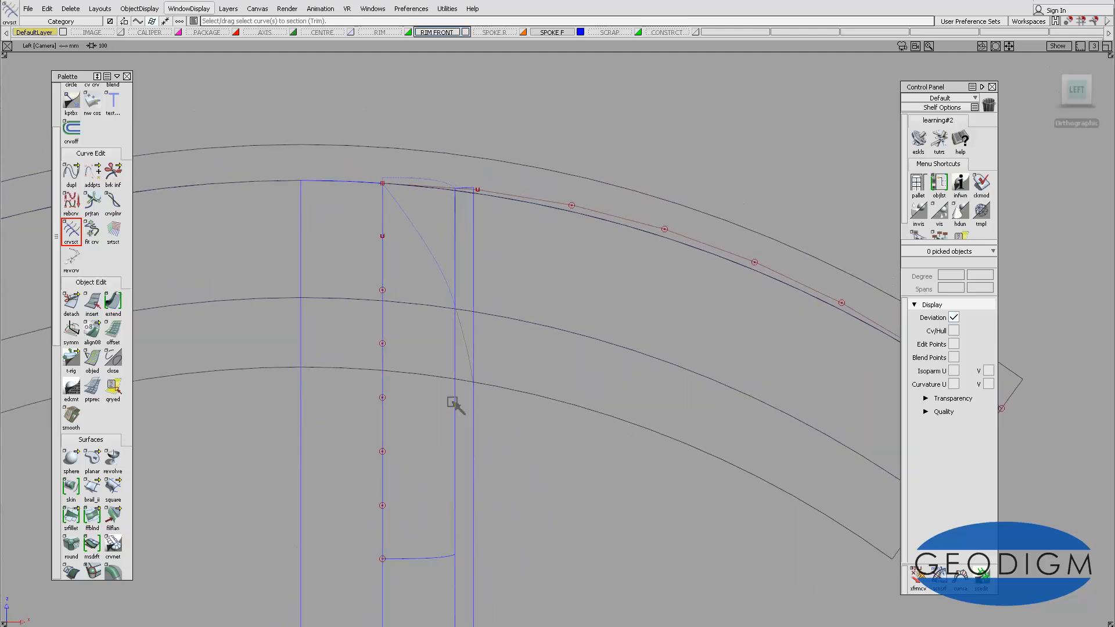
alt+shift+drag(474, 368, 443, 326)
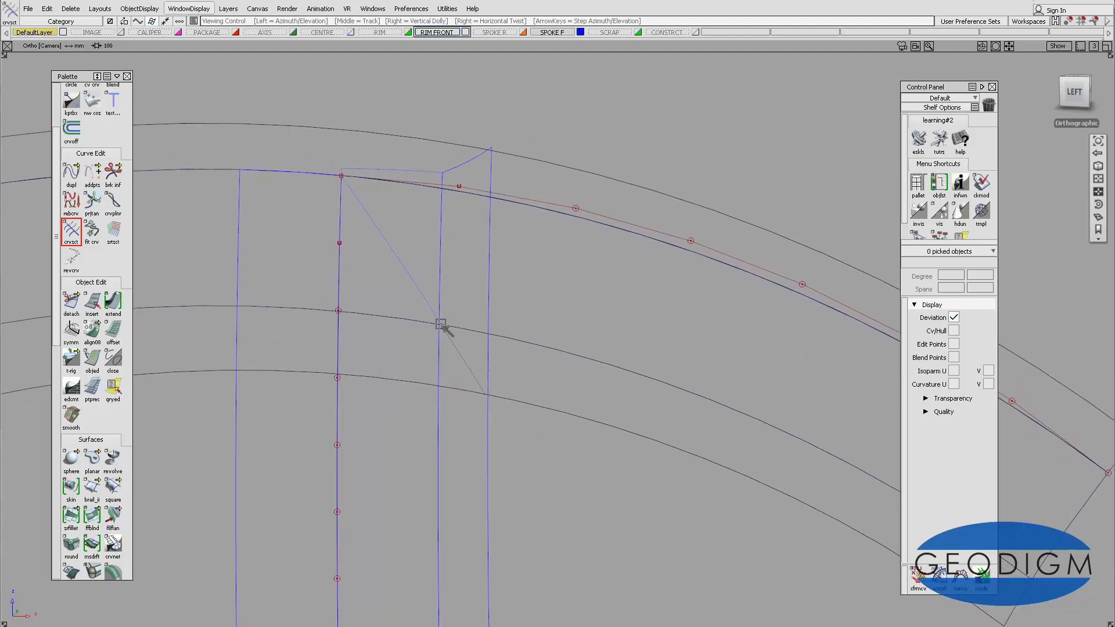
- Draw a degree 1 CV curve from the trimmed corner to the intersection curve's end on the inner rim edge
drag(57, 308, 57, 264)
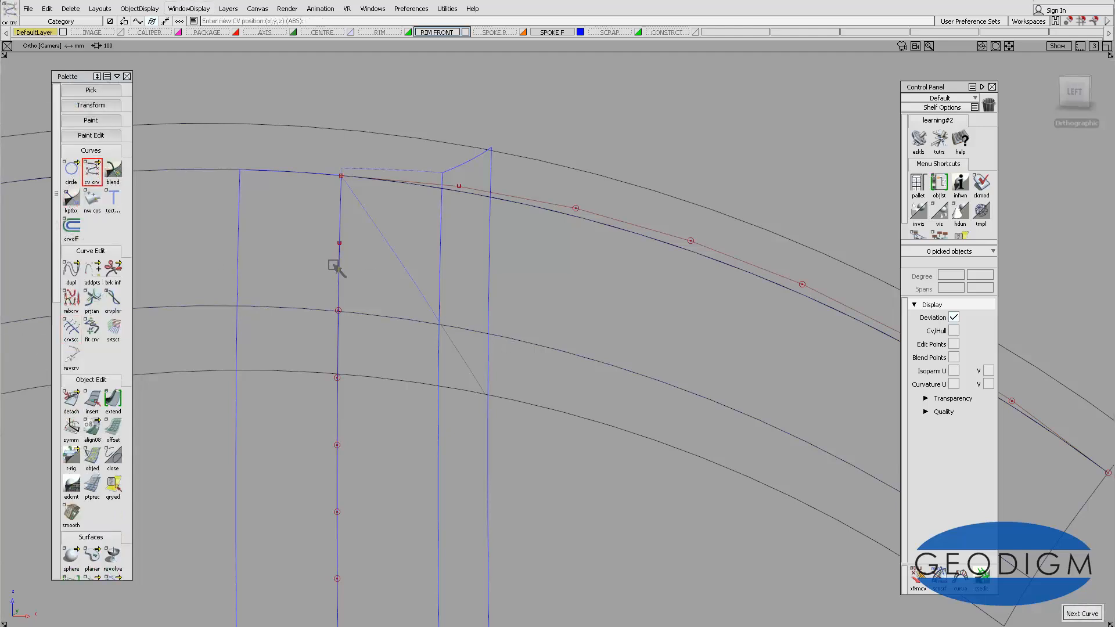
double_click(92, 169)
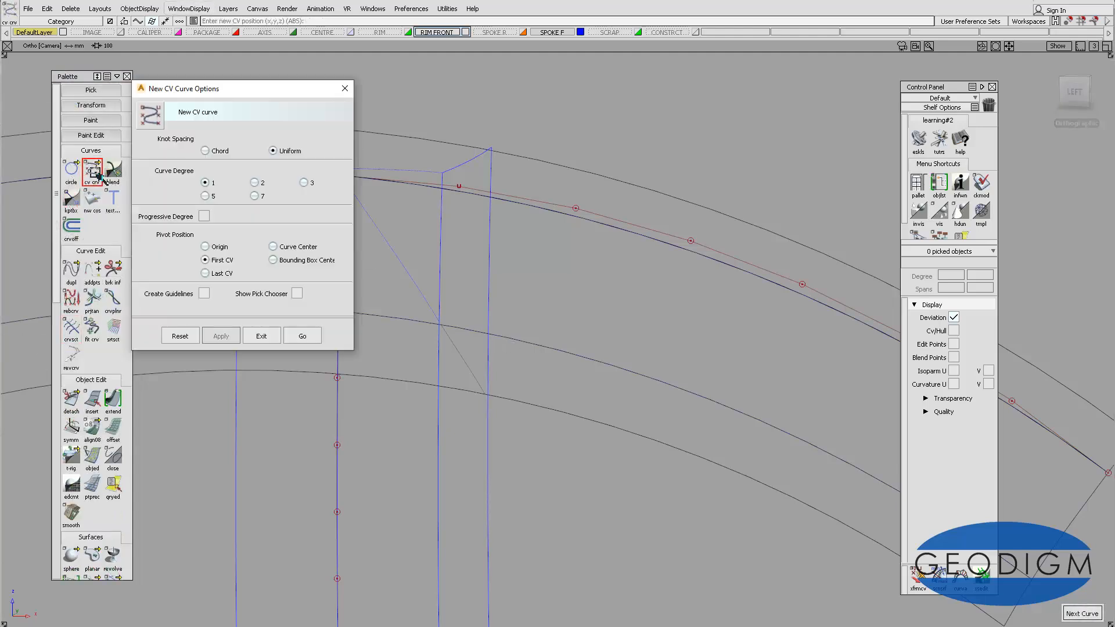
click(307, 337)
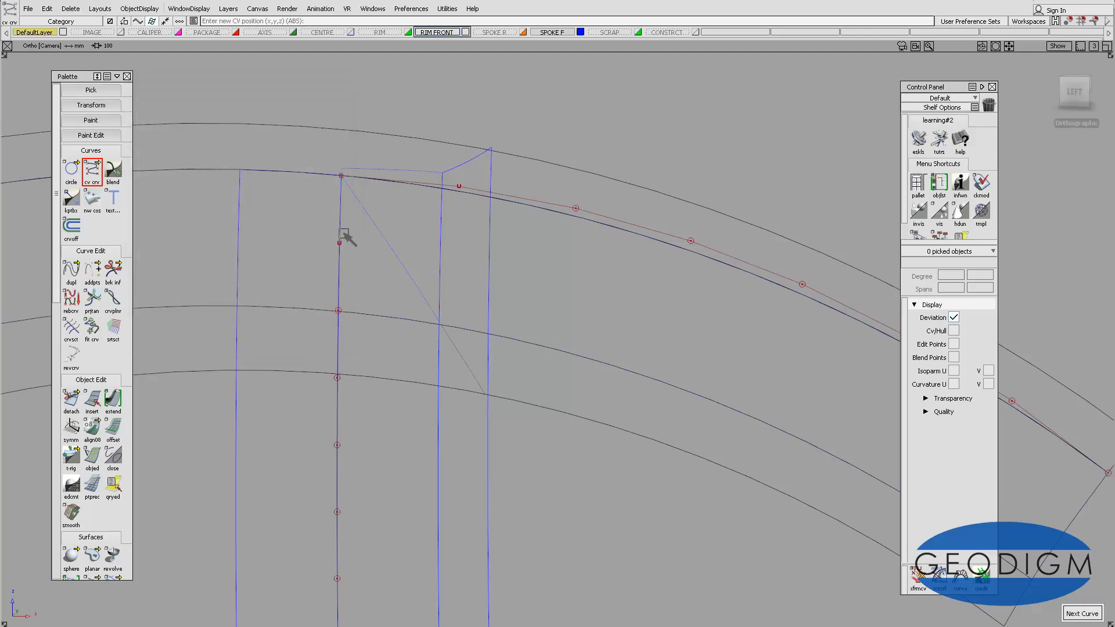
click(336, 170)
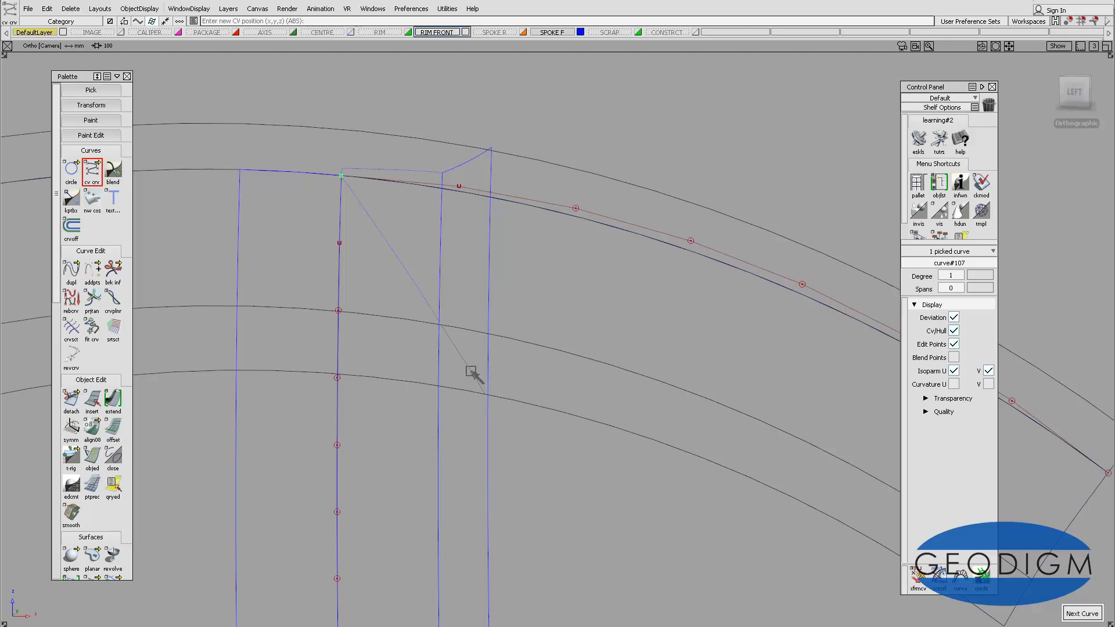
click(485, 394)
- Orient the view so the intersection curve lines up with the straight curve, and save it as a variant in a new group
click(1080, 93)
alt+shift+right_drag(541, 303, 485, 246)
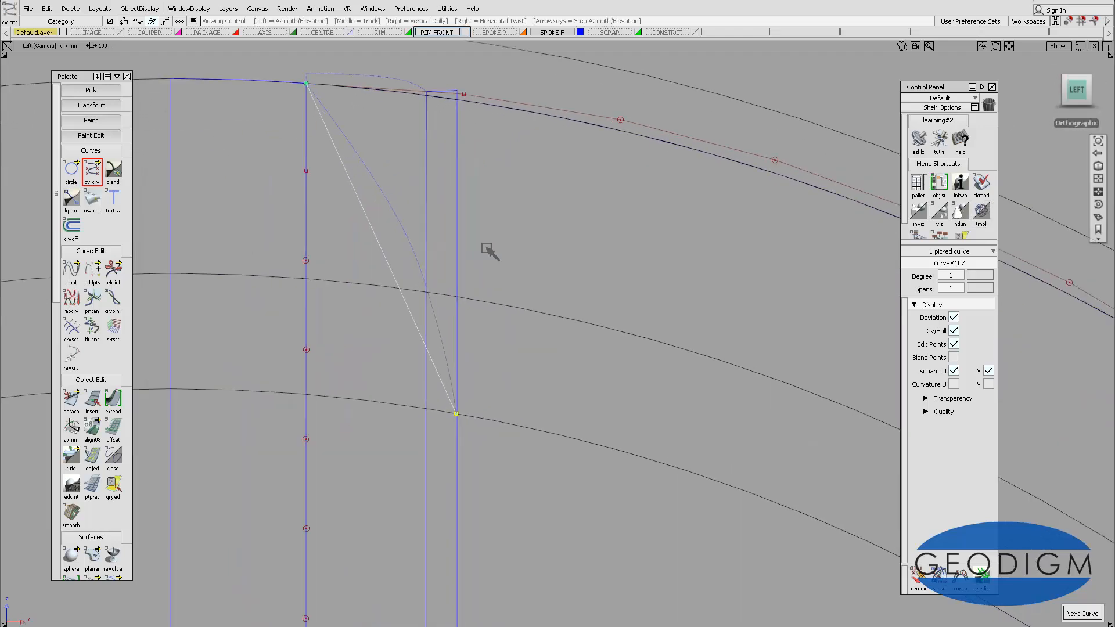
alt+shift+middle_drag(486, 246, 549, 290)
alt+shift+drag(540, 323, 507, 375)
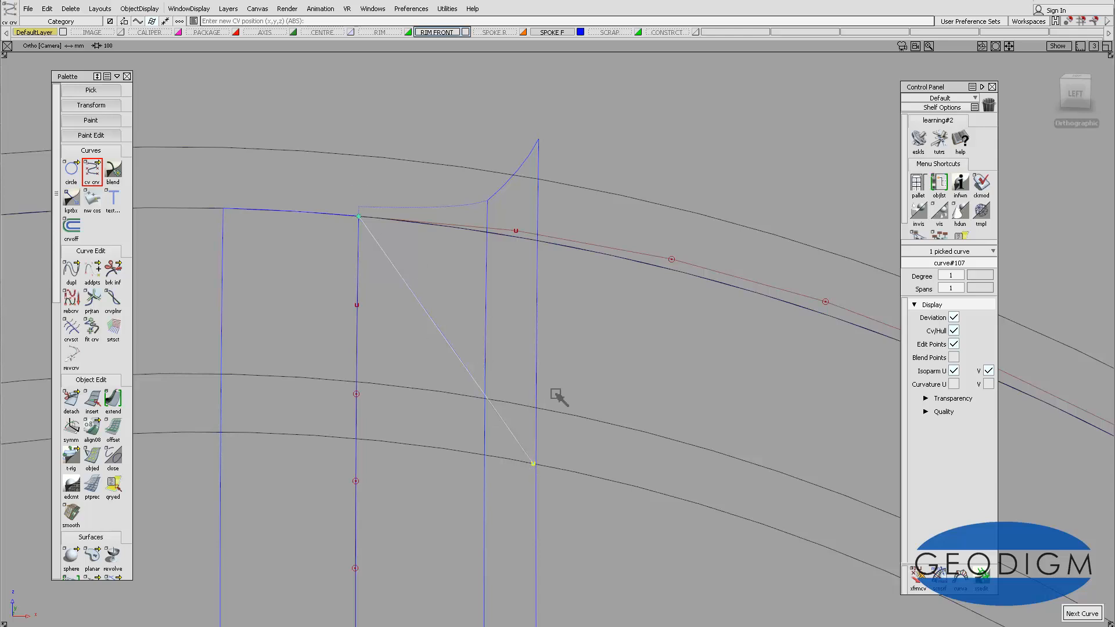
key(shift+alt)
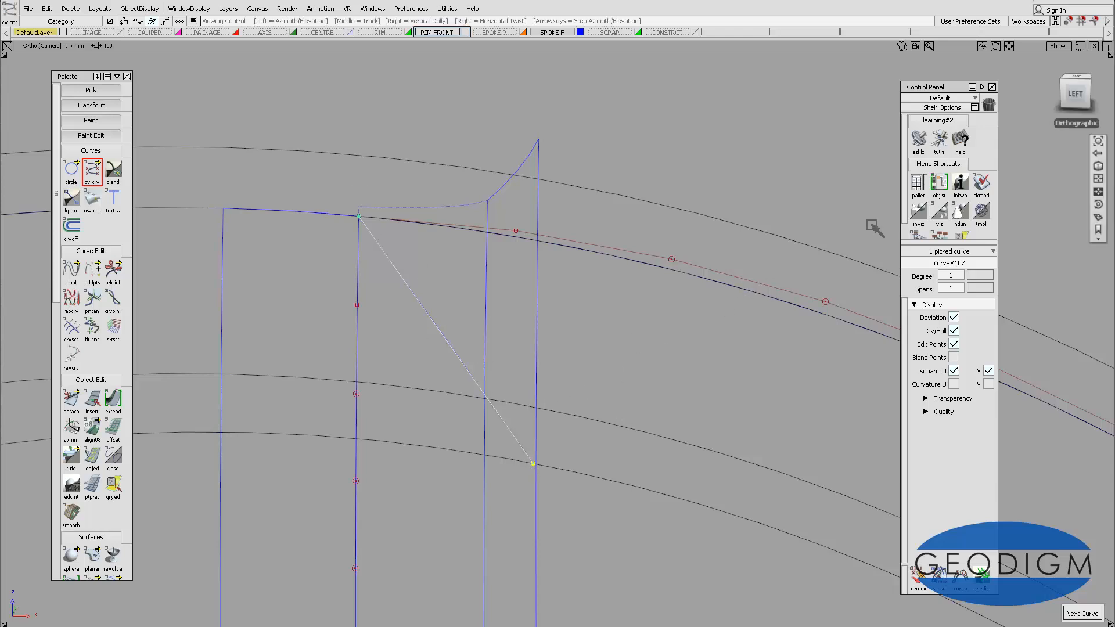
click(1099, 230)
click(1073, 241)
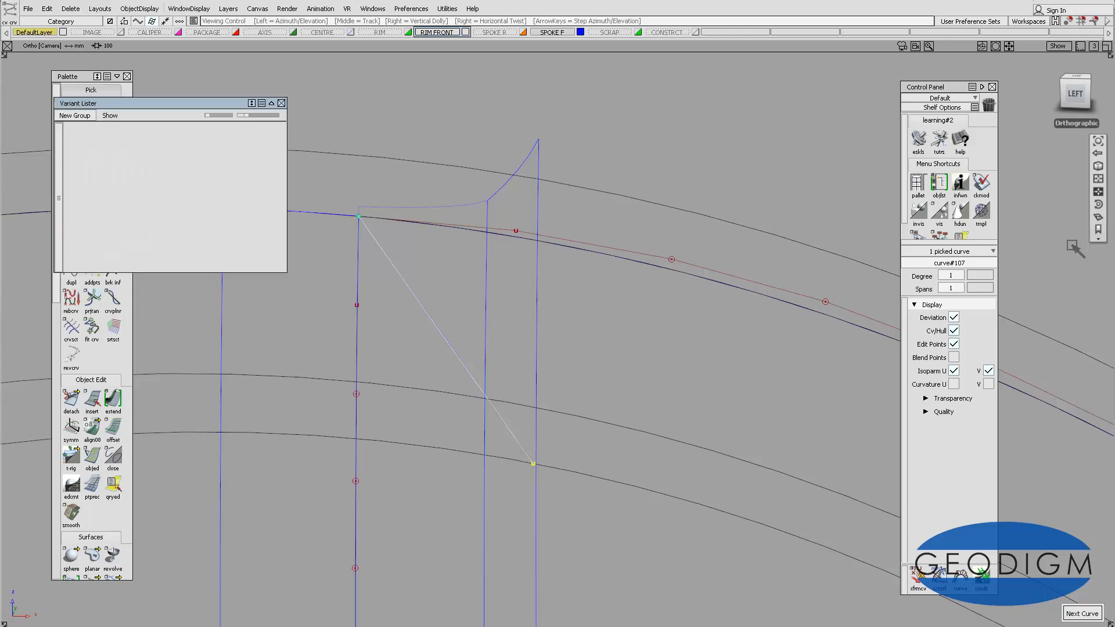
click(81, 117)
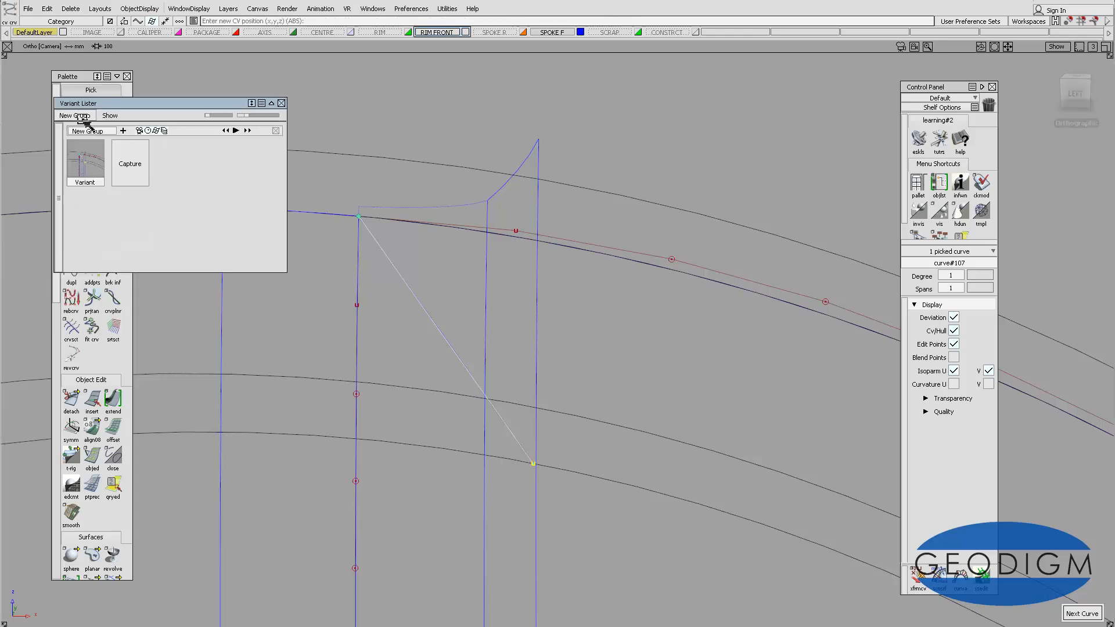
click(282, 102)
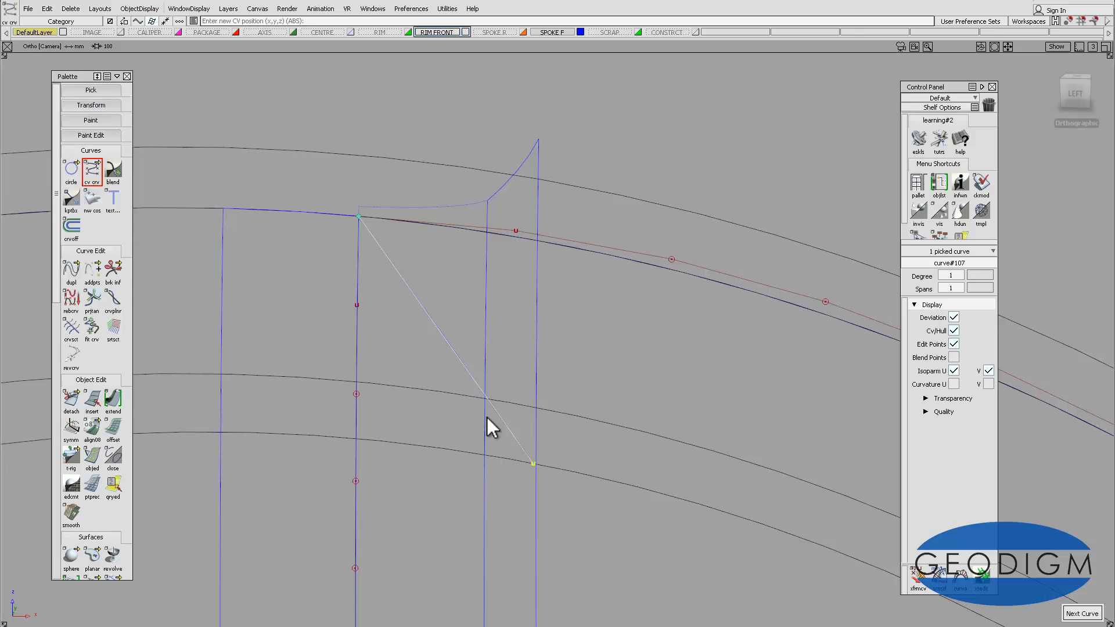
- Examine the straight construction curve against the surrounding rim and spoke edges, from a wide view and up close
click(435, 329)
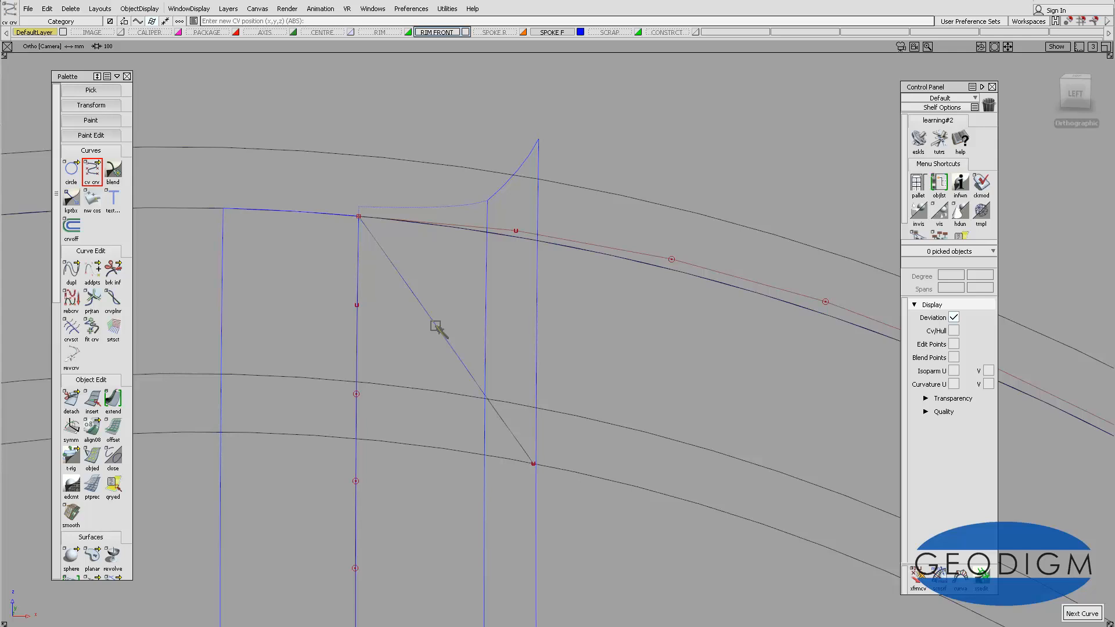
alt+shift+middle_drag(488, 312, 513, 254)
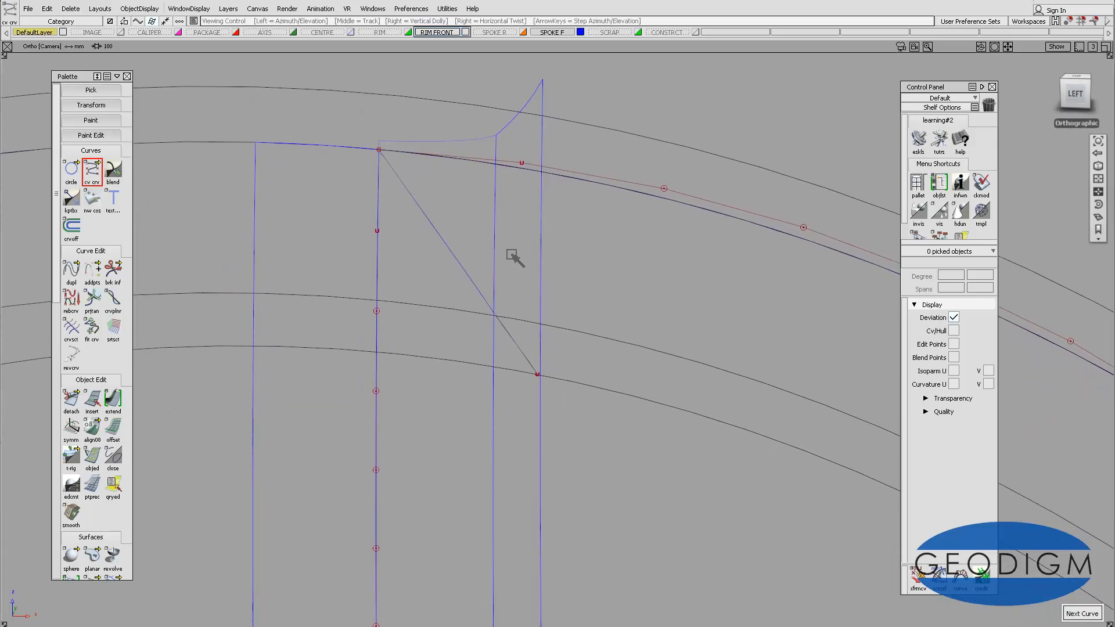
alt+shift+middle_drag(577, 281, 523, 273)
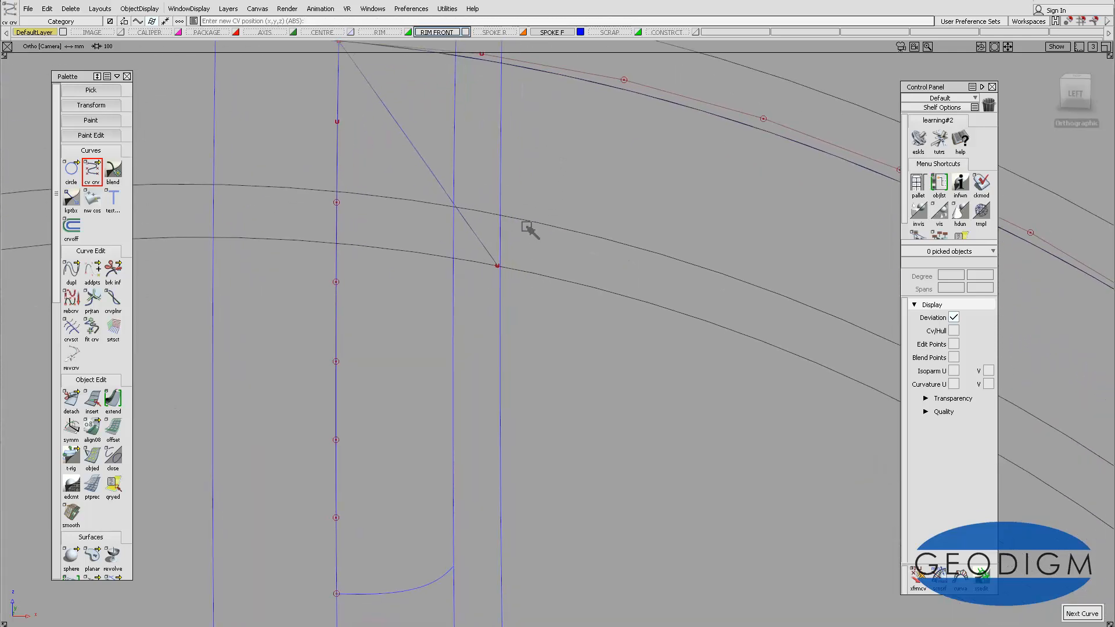
alt+shift+right_drag(528, 229, 554, 510)
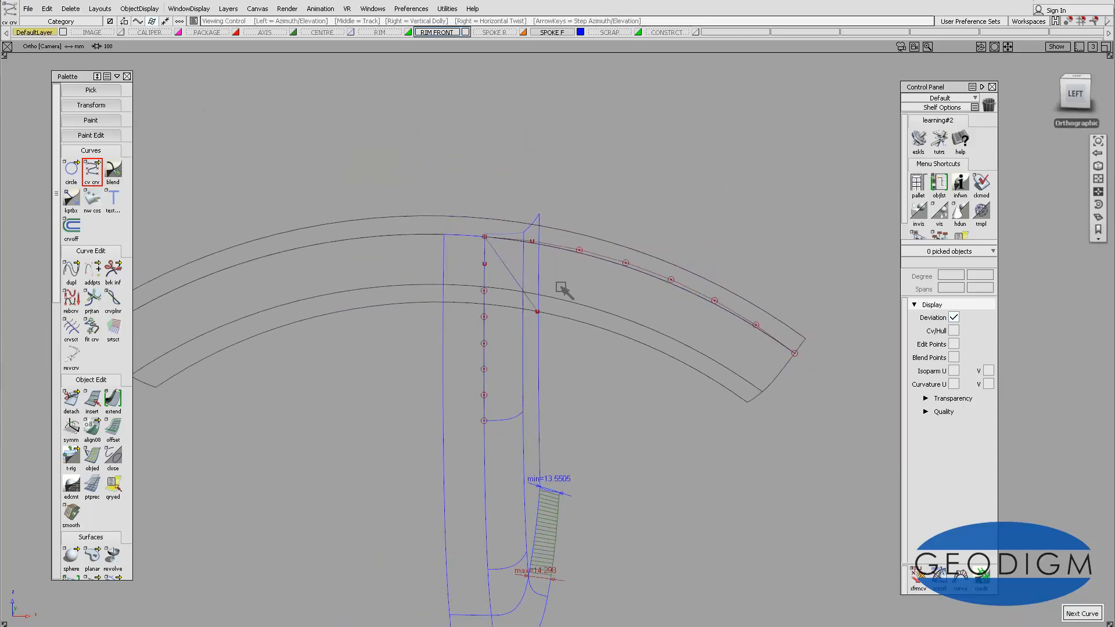
alt+shift+middle_drag(565, 286, 572, 364)
alt+shift+right_drag(549, 366, 547, 294)
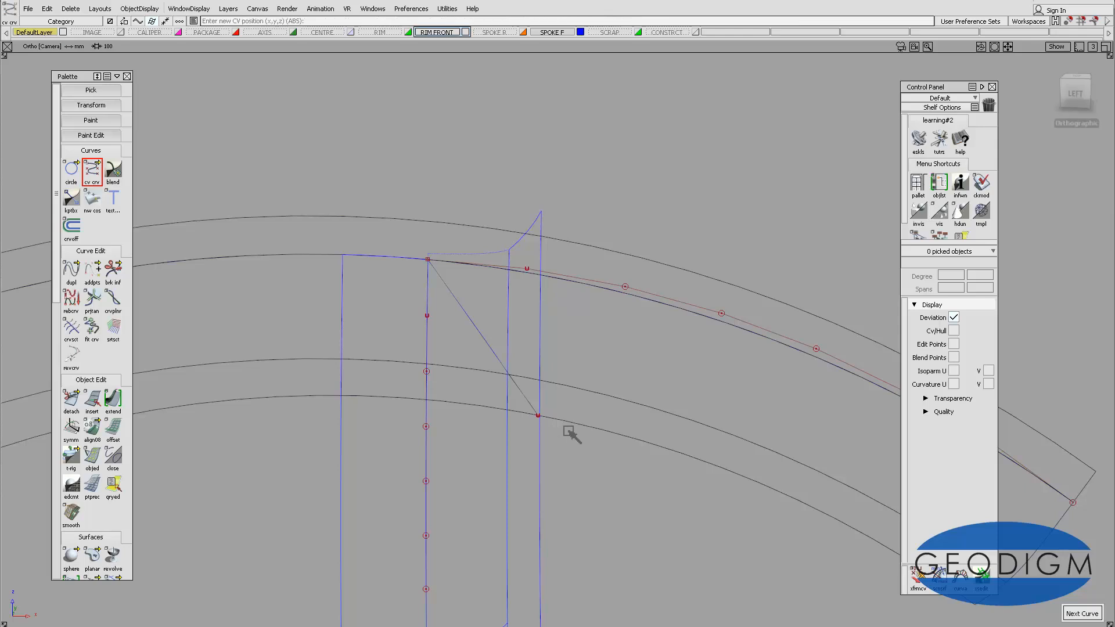
scroll(587, 406, up, 3)
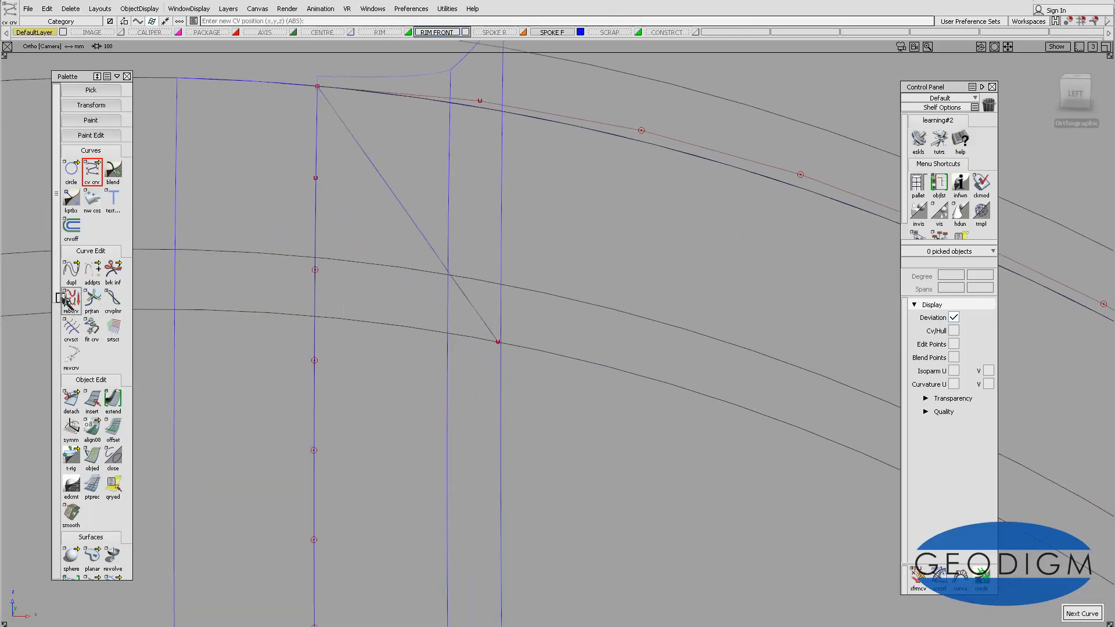
- Start a Surface Fillet with Chord construction, G2 Curvature section and a chordal length of 14
scroll(65, 308, down, 4)
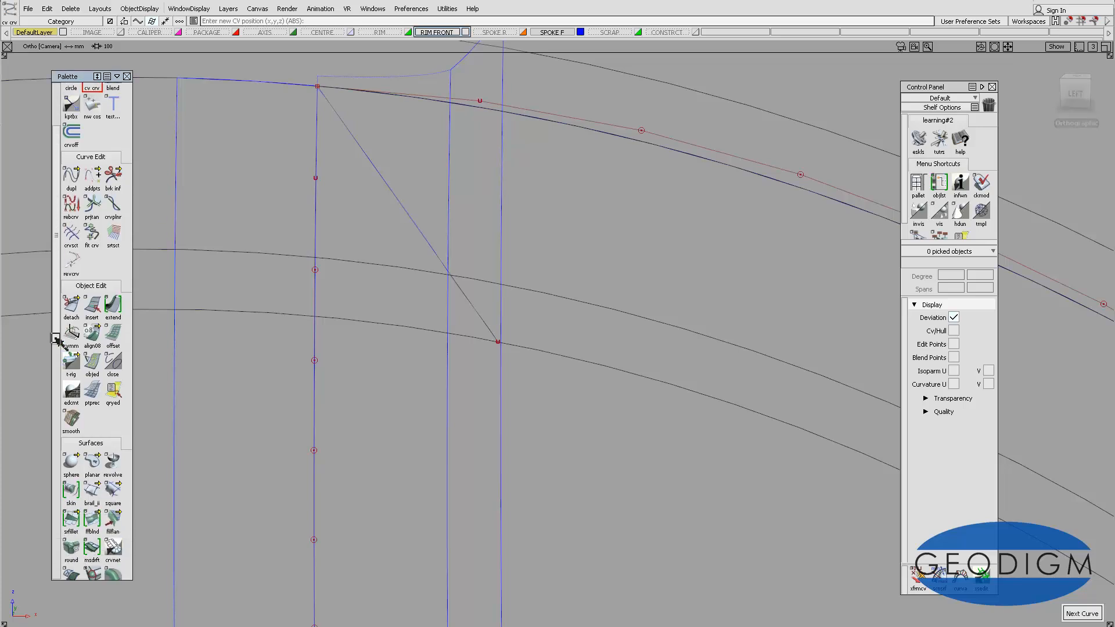
scroll(58, 343, down, 7)
click(71, 353)
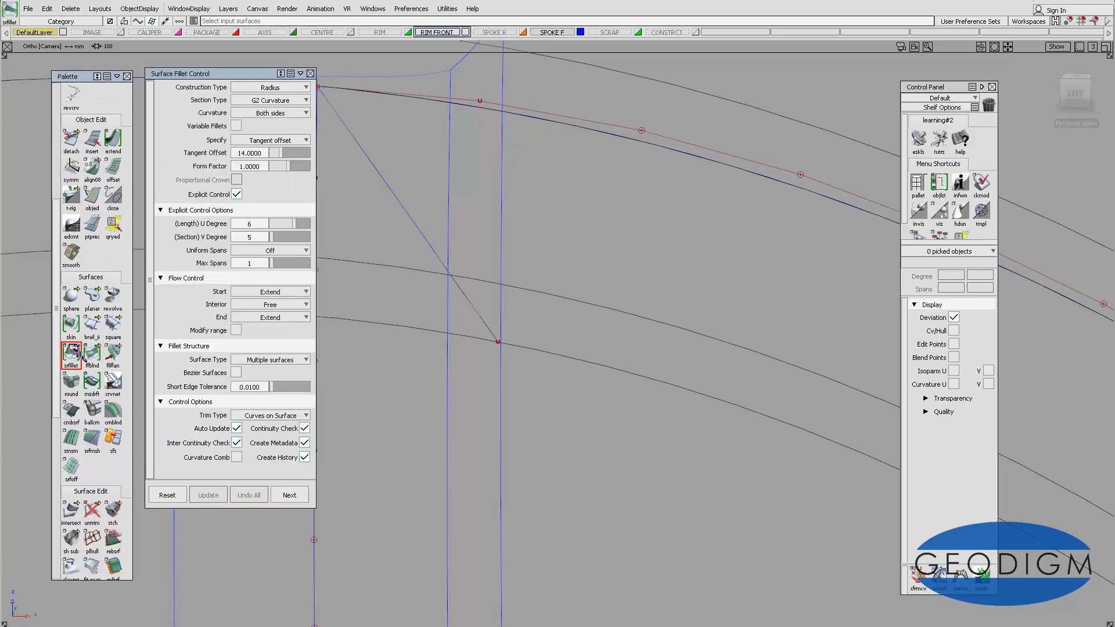
click(284, 88)
click(286, 100)
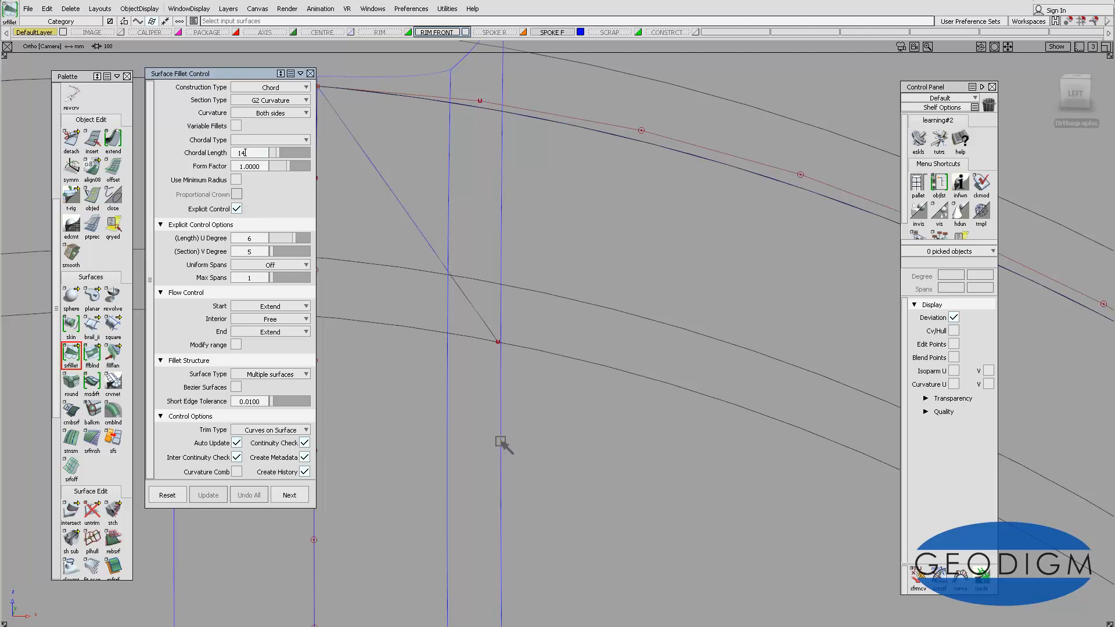
key(Return)
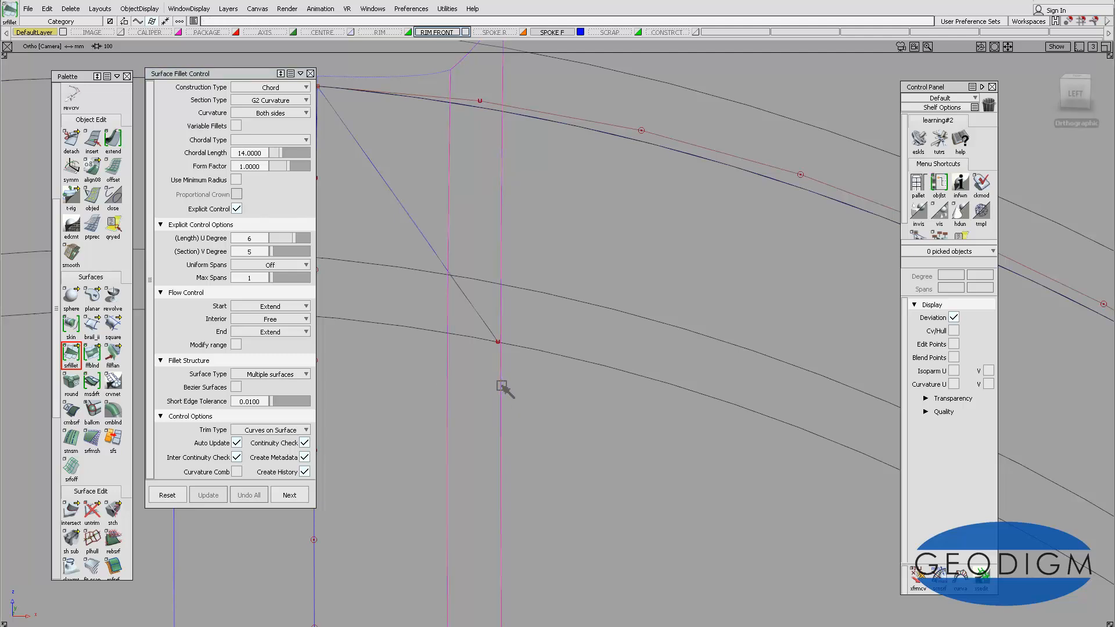
- Pick the inner rim surface against the spoke side, flip the spoke surface's normal outward and build the chordal fillet
click(546, 353)
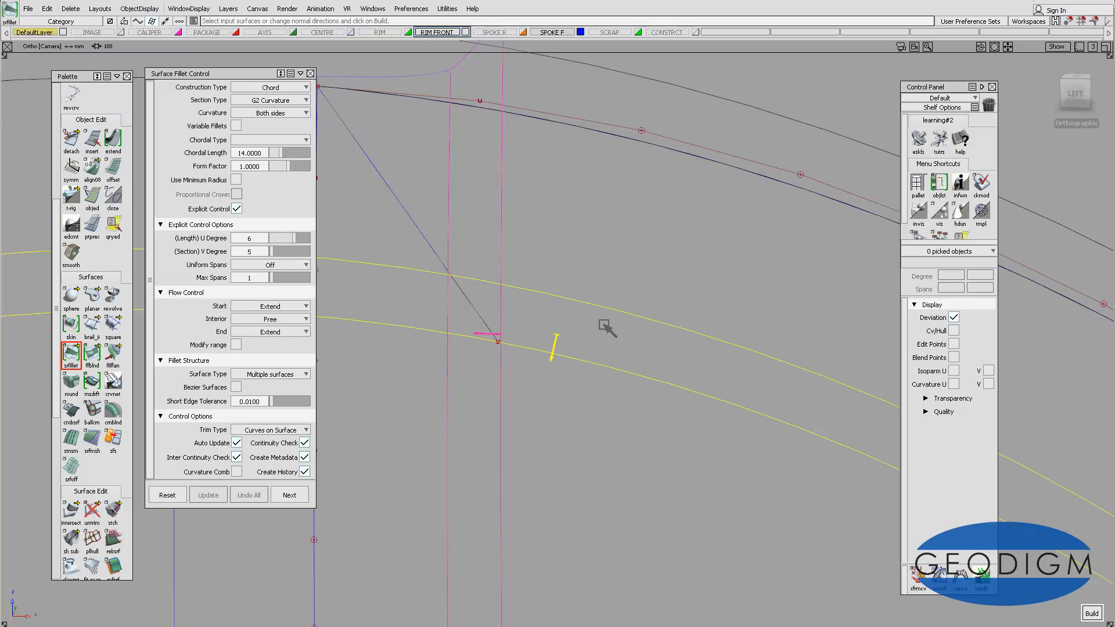
alt+shift+right_drag(593, 304, 529, 340)
alt+shift+drag(529, 340, 591, 363)
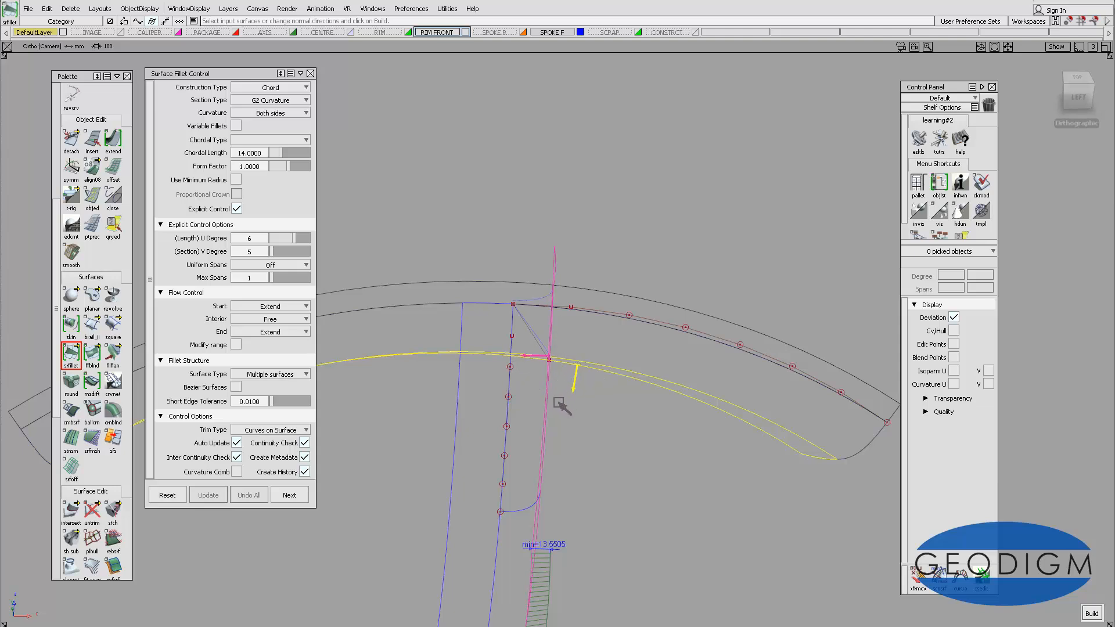
click(544, 358)
mouse_move(570, 379)
alt+shift+mouse_down()
mouse_move(505, 308)
mouse_move(515, 266)
mouse_move(567, 406)
mouse_move(568, 381)
alt+shift+mouse_up()
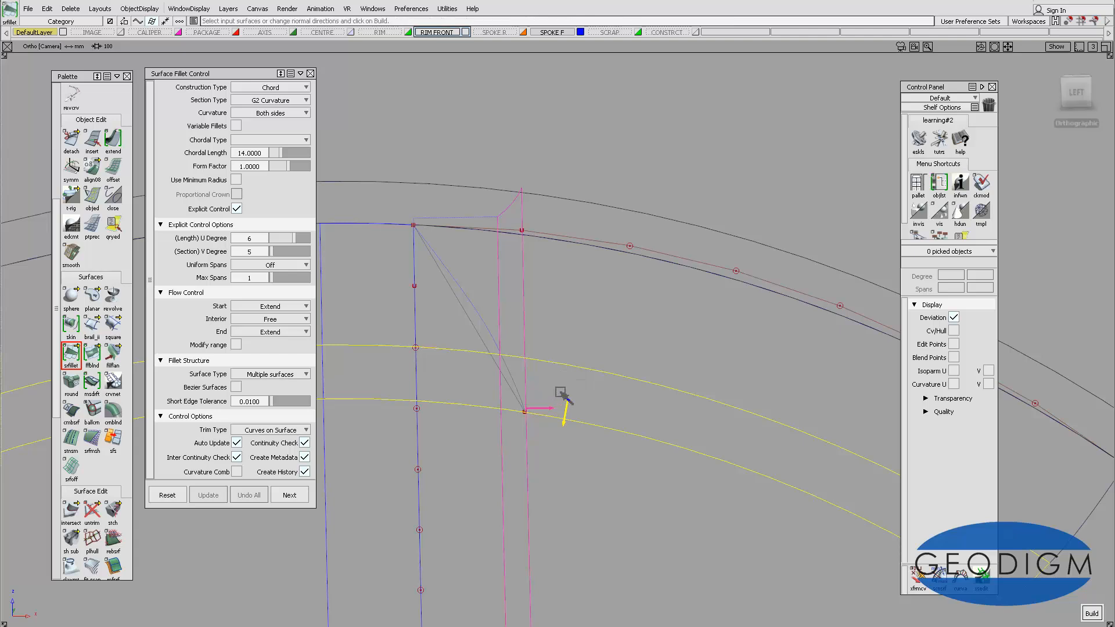
click(563, 395)
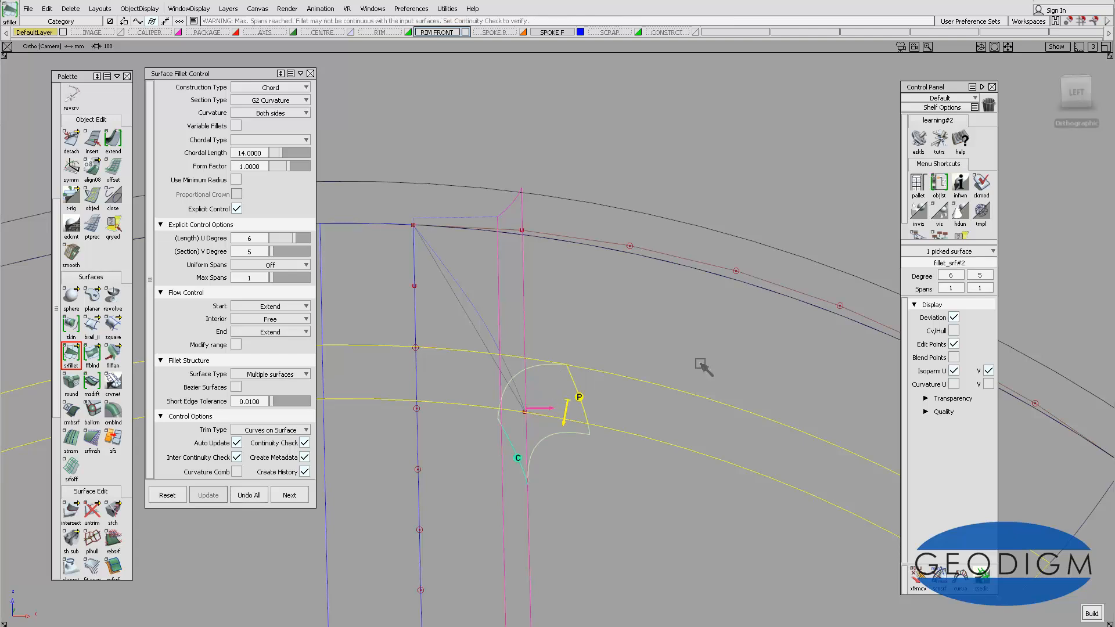
- Switch to the Left view and set the fillet's Chordal Type to Chordal length
click(1075, 93)
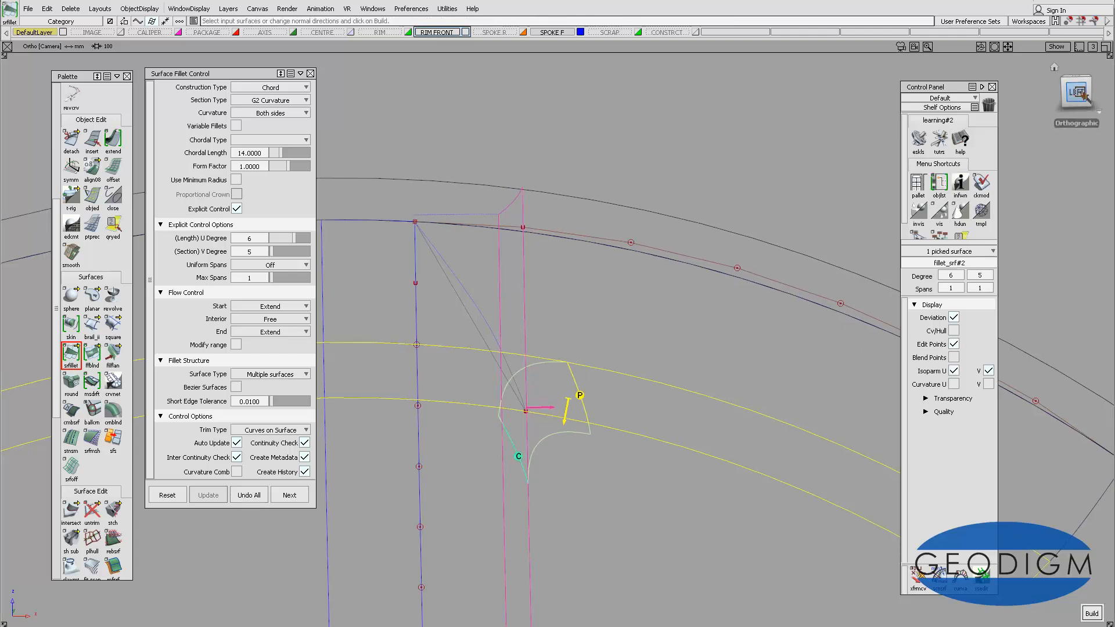
alt+shift+middle_drag(693, 441, 687, 413)
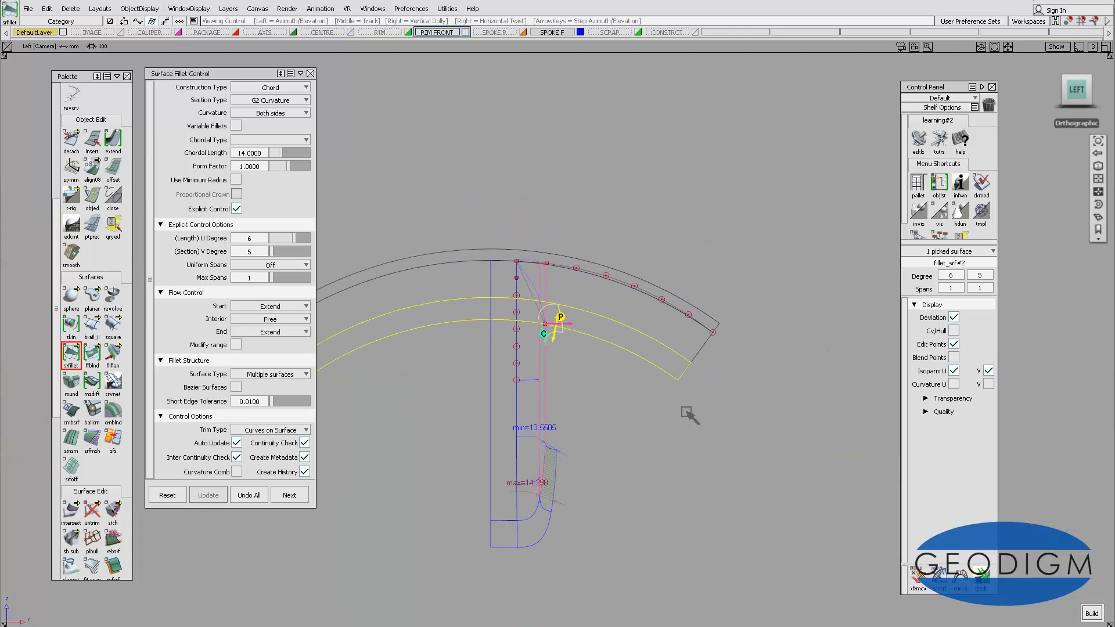
alt+shift+right_drag(548, 292, 556, 235)
alt+shift+middle_drag(558, 252, 526, 257)
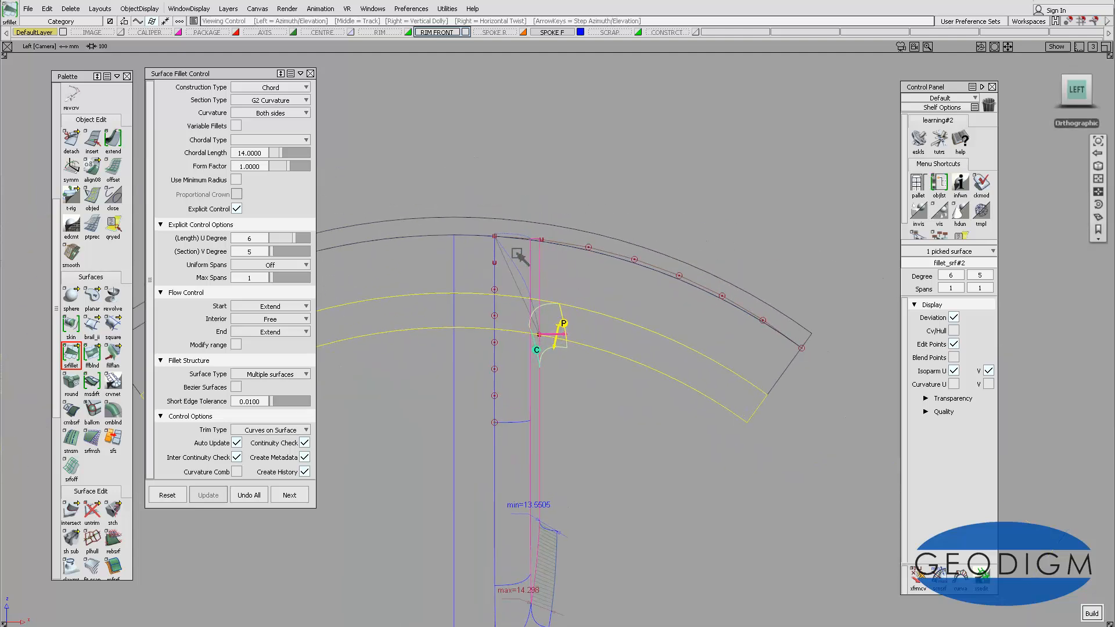
click(296, 141)
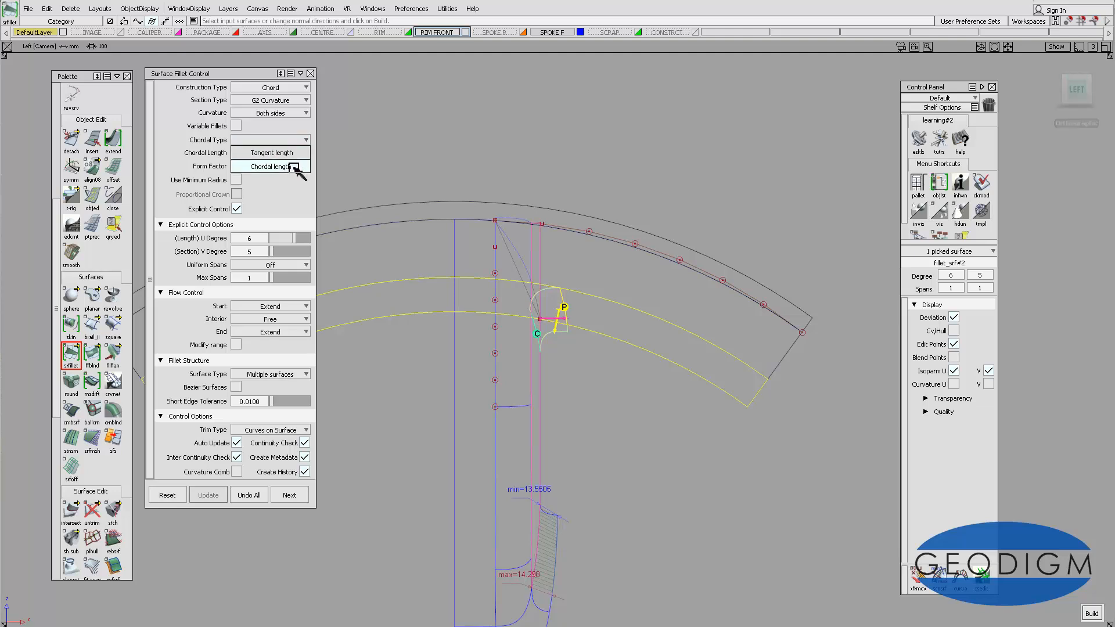
click(294, 167)
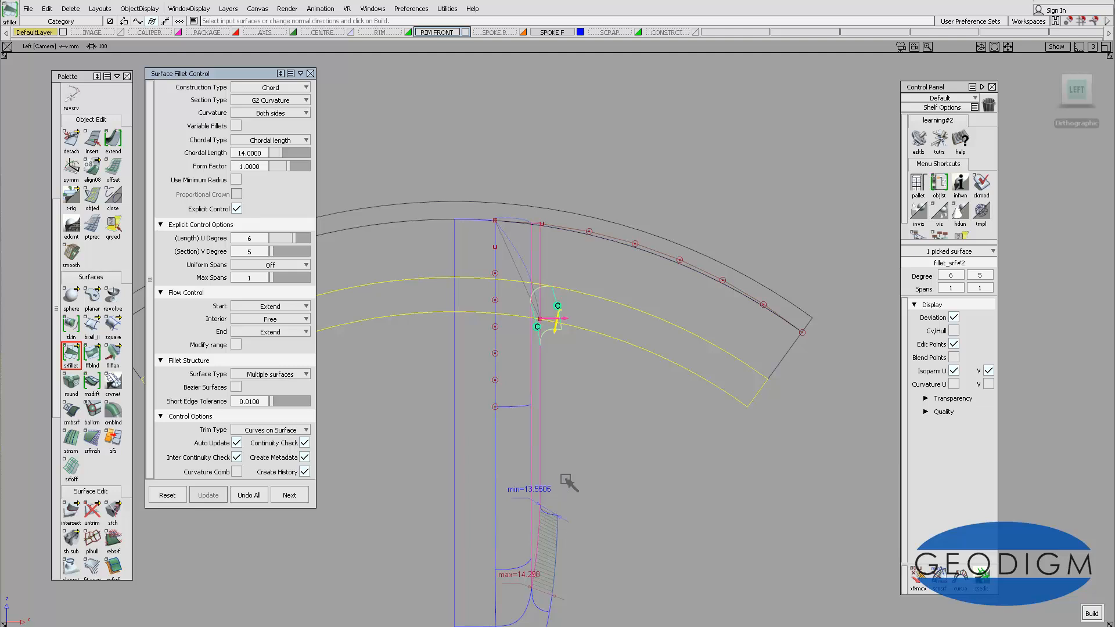
- Display the CVs and hulls of the fillet surface and examine it up close at the spoke-to-rim junction
alt+shift+right_drag(585, 340, 620, 238)
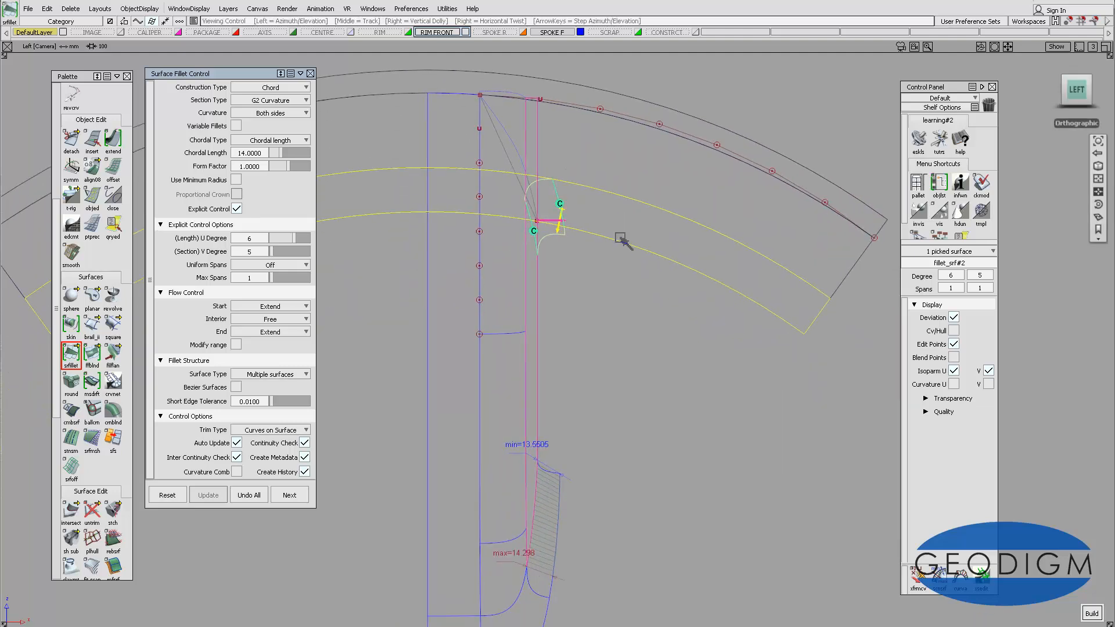
alt+shift+middle_drag(620, 239, 630, 244)
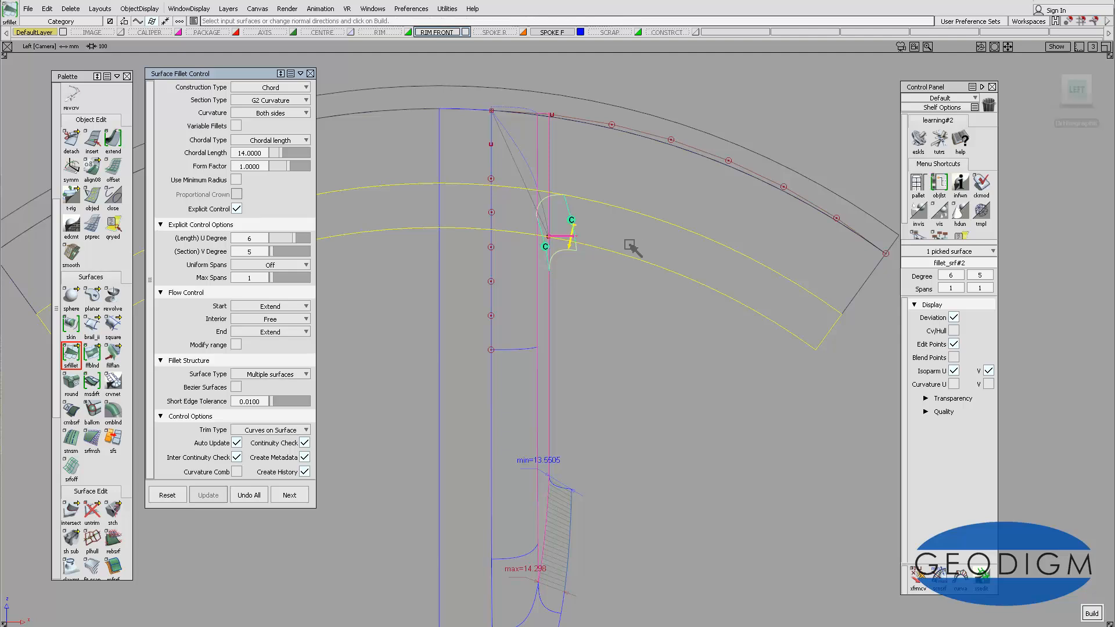
click(954, 330)
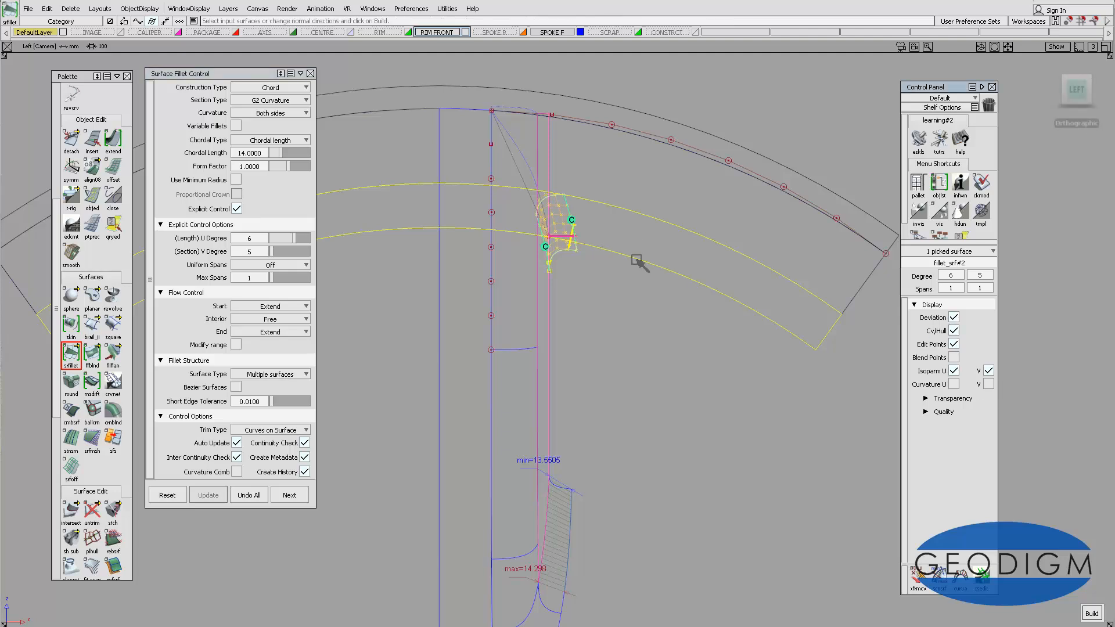
alt+shift+right_drag(585, 226, 617, 302)
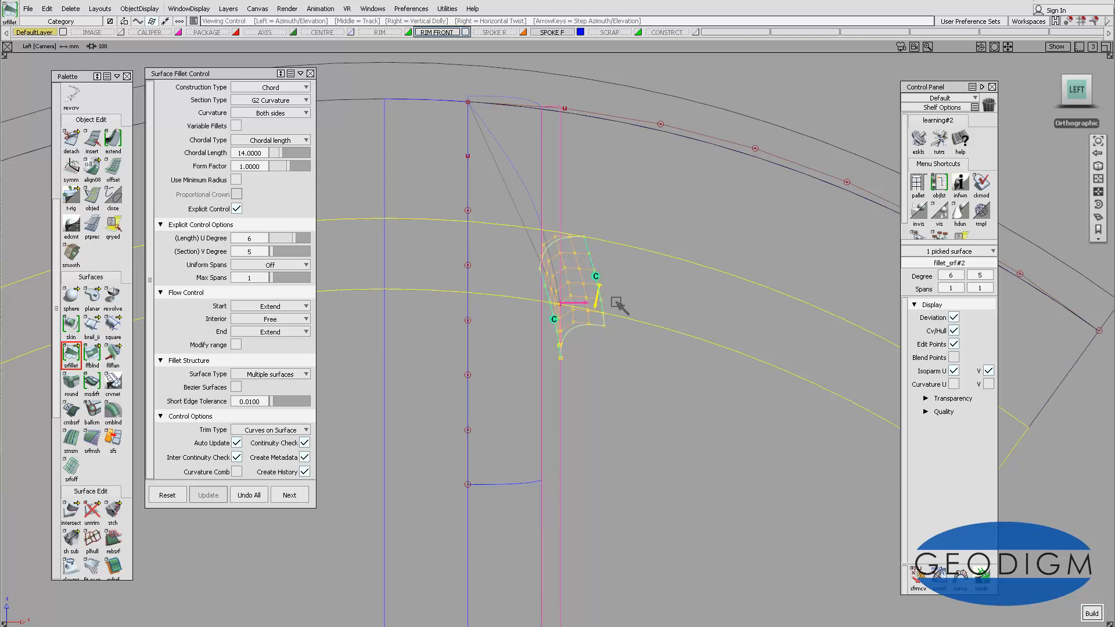
alt+shift+middle_drag(641, 404, 718, 419)
alt+shift+right_drag(718, 419, 719, 325)
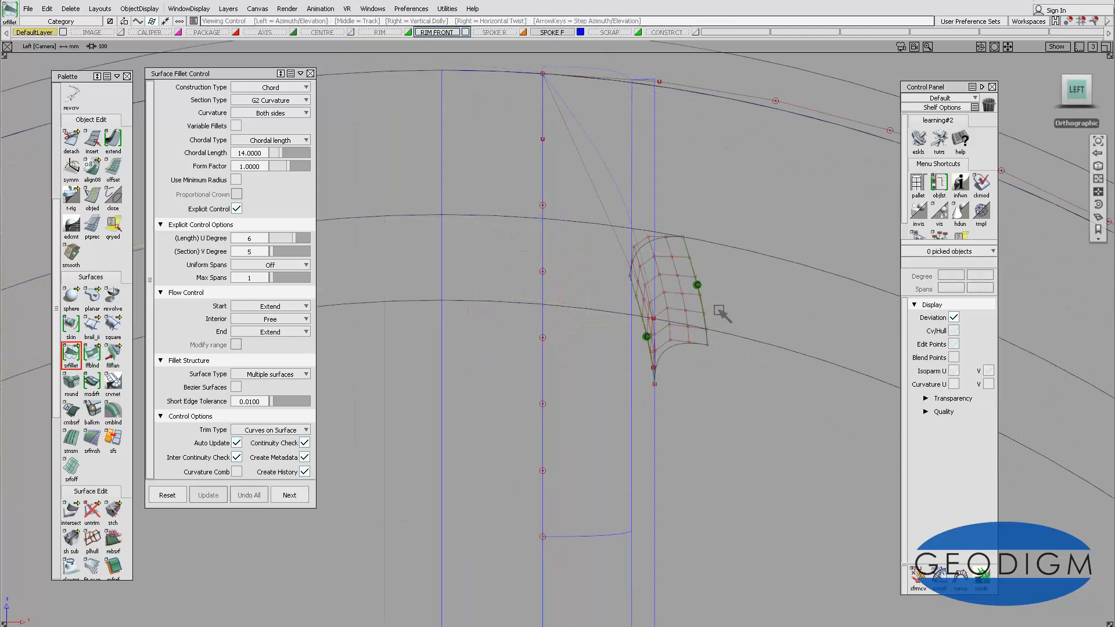
- Recall the saved variant view and close the Surface Fillet settings
click(1105, 230)
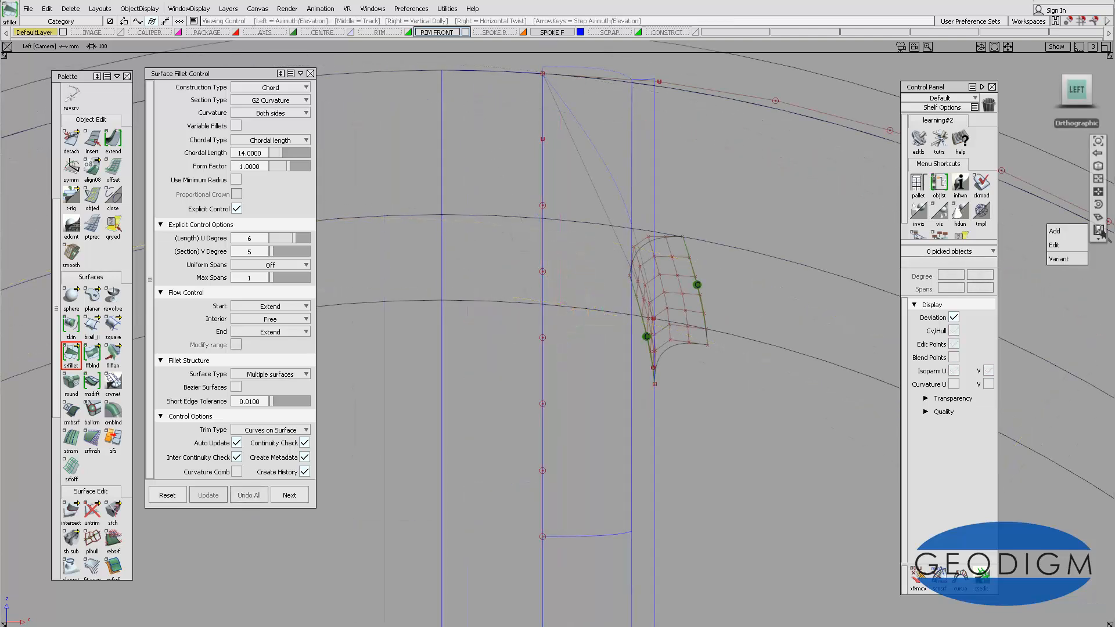
click(1064, 258)
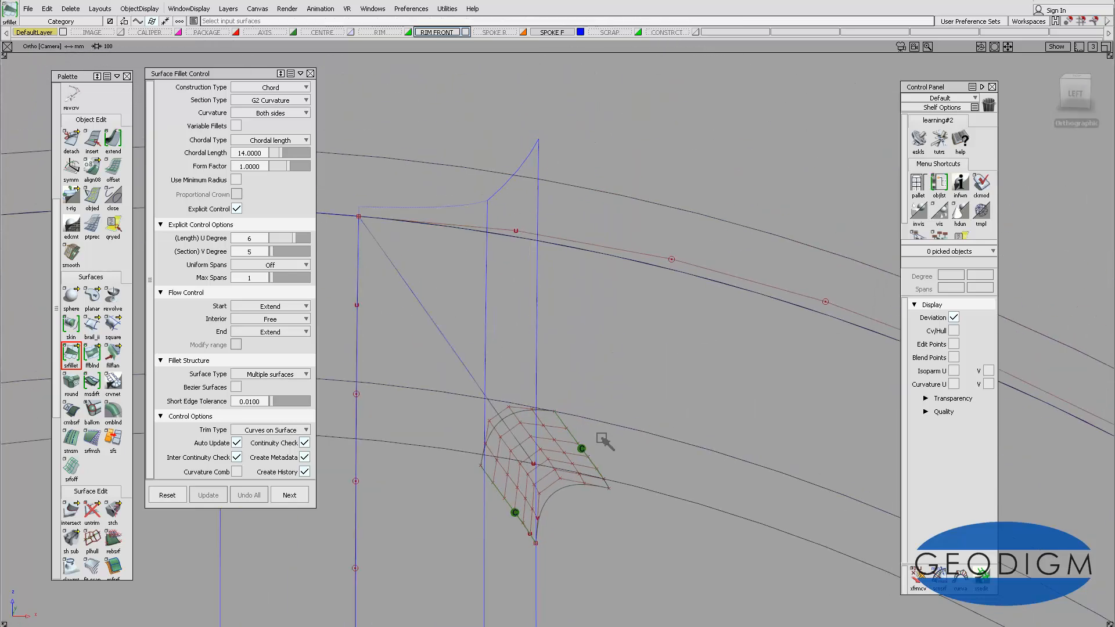
alt+shift+middle_drag(605, 442, 697, 312)
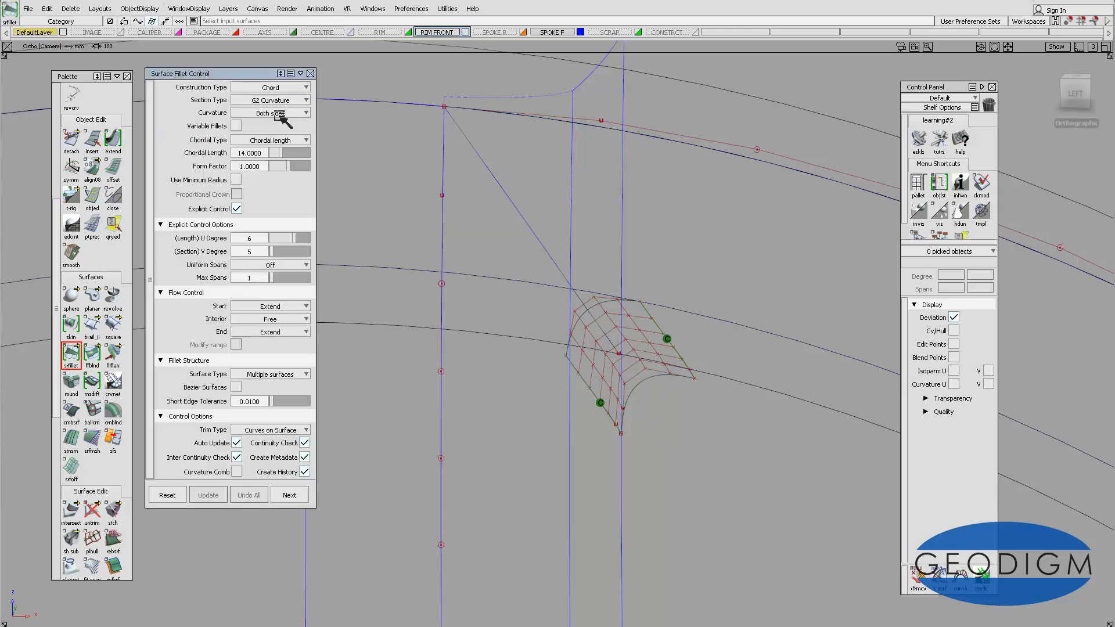
click(311, 74)
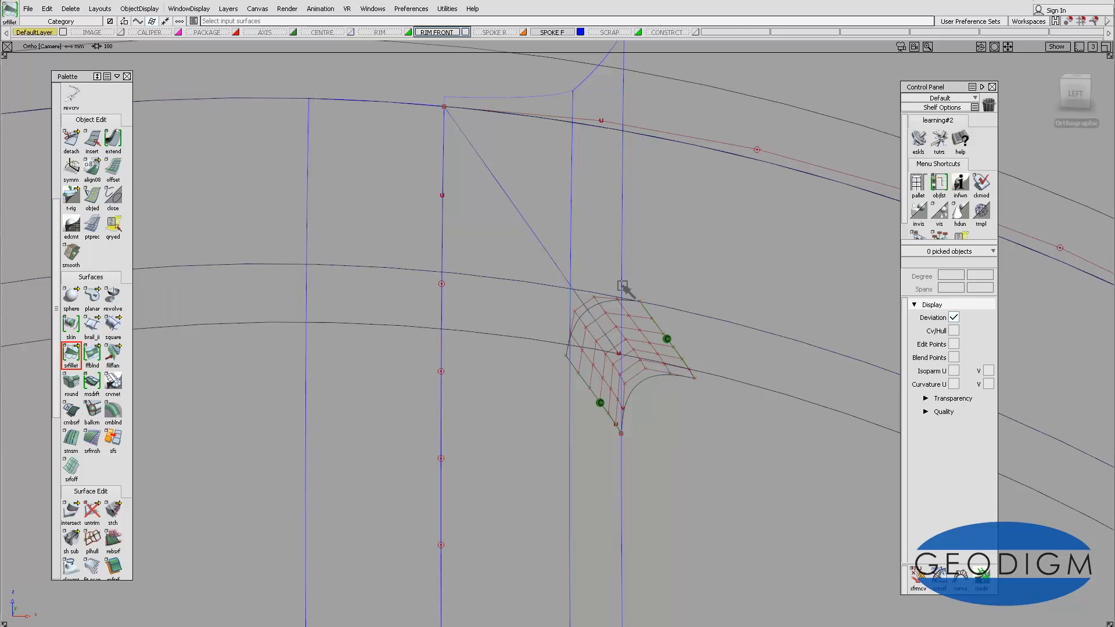
alt+shift+middle_drag(622, 287, 642, 411)
- Place the straight guide line's pivot at its lower end, duplicate the line, and snap the copy to the fillet's front corner on the rim
ctrl+shift+click(644, 406)
ctrl+shift+drag(645, 406, 673, 420)
click(502, 236)
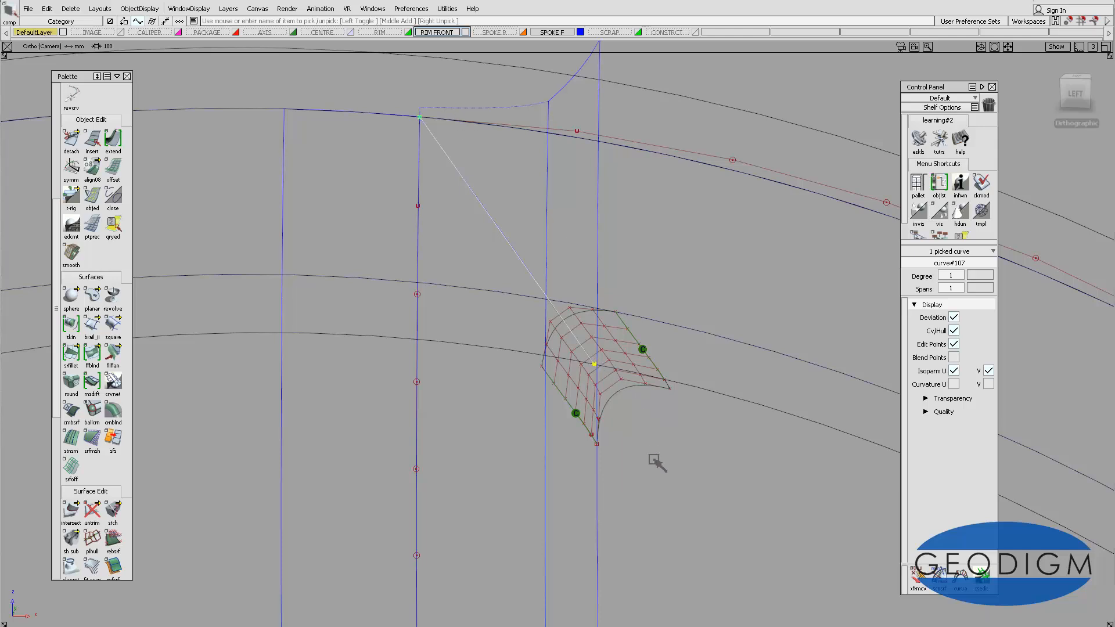
ctrl+shift+drag(653, 459, 689, 446)
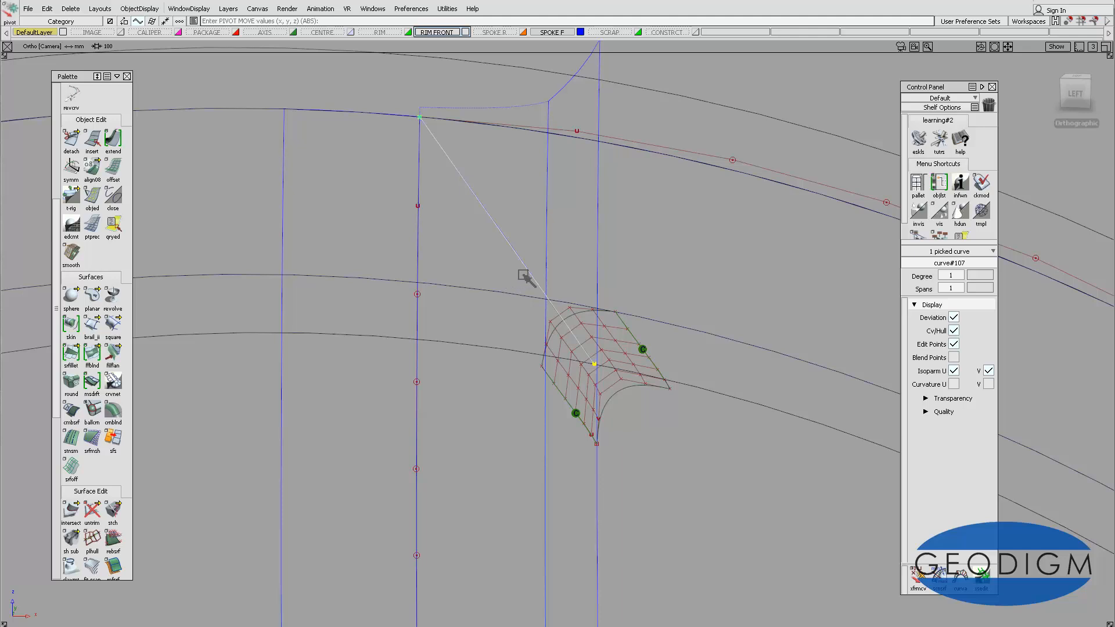
mouse_move(530, 273)
ctrl+mouse_down()
mouse_move(627, 393)
mouse_move(668, 417)
ctrl+mouse_up()
key(ctrl+v)
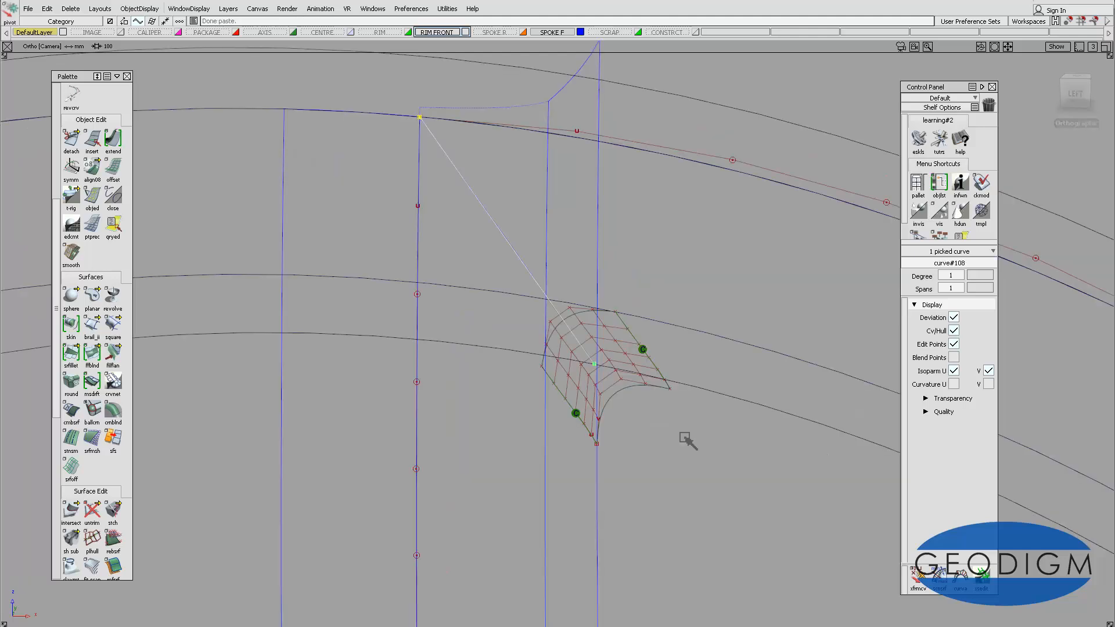
ctrl+shift+drag(657, 451, 694, 418)
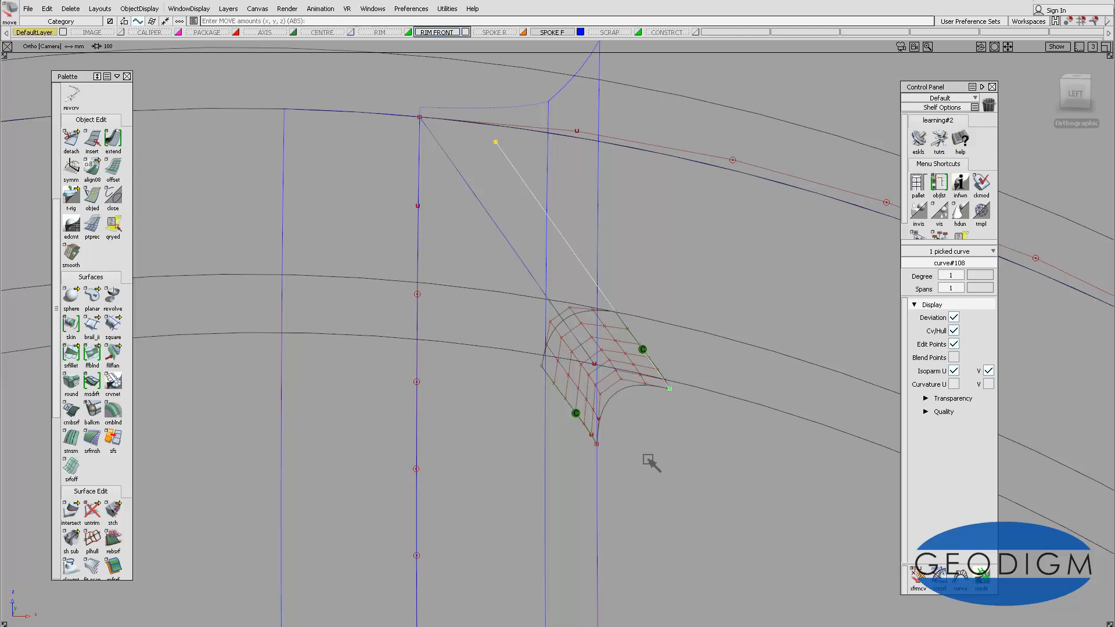
- Duplicate the guide line again and snap the second copy to the fillet's front corner on the spoke edge
key(ctrl+v)
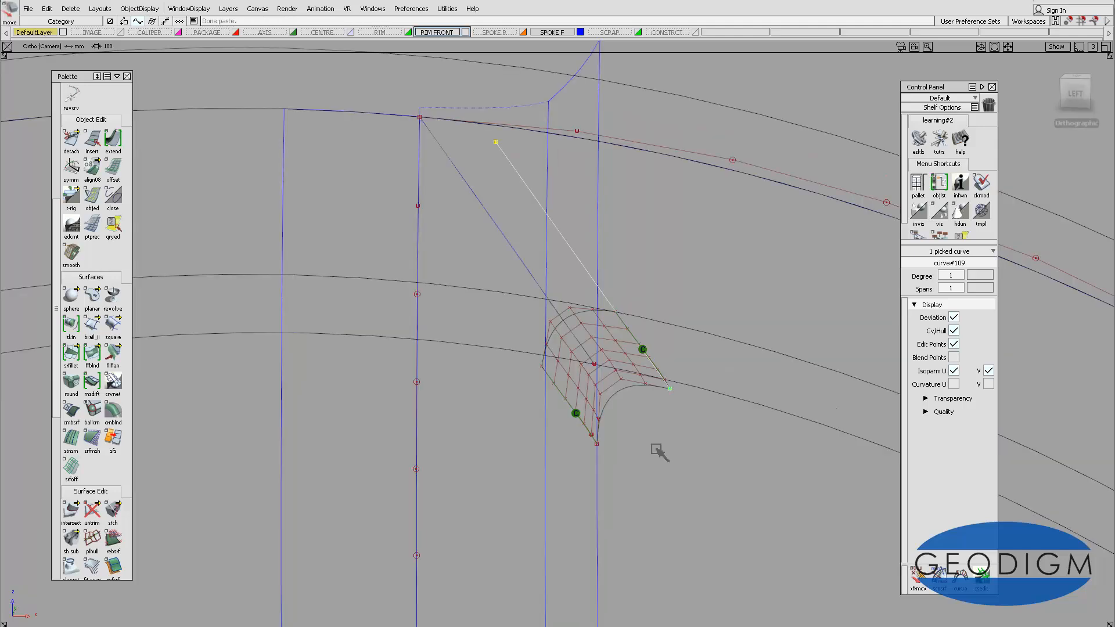
ctrl+shift+right_drag(679, 471, 676, 446)
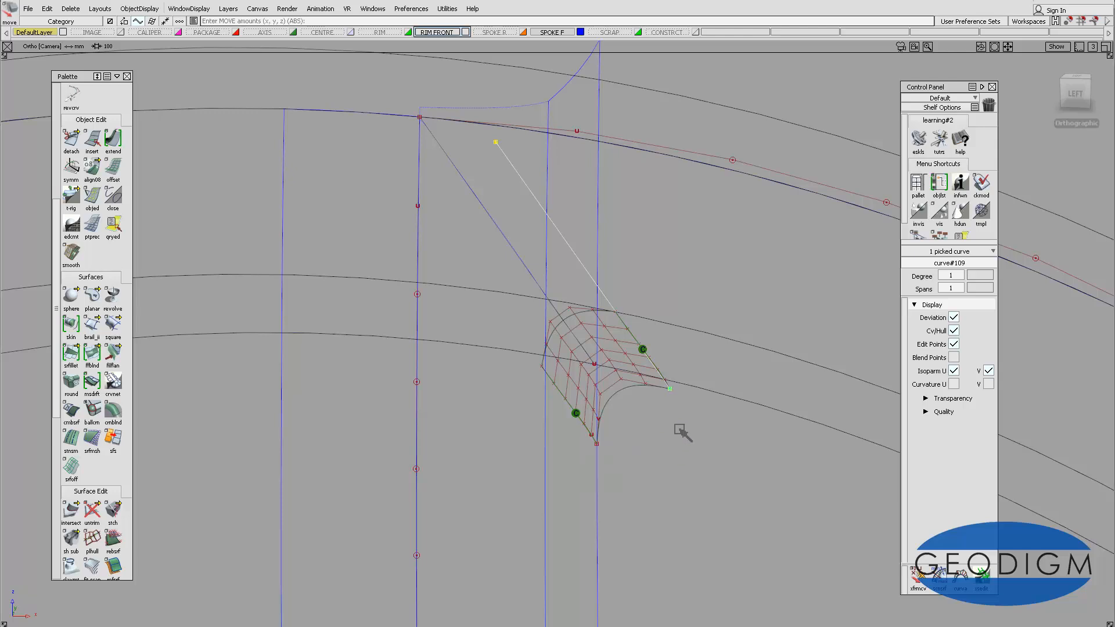
middle_drag(681, 424, 677, 442)
click(1074, 97)
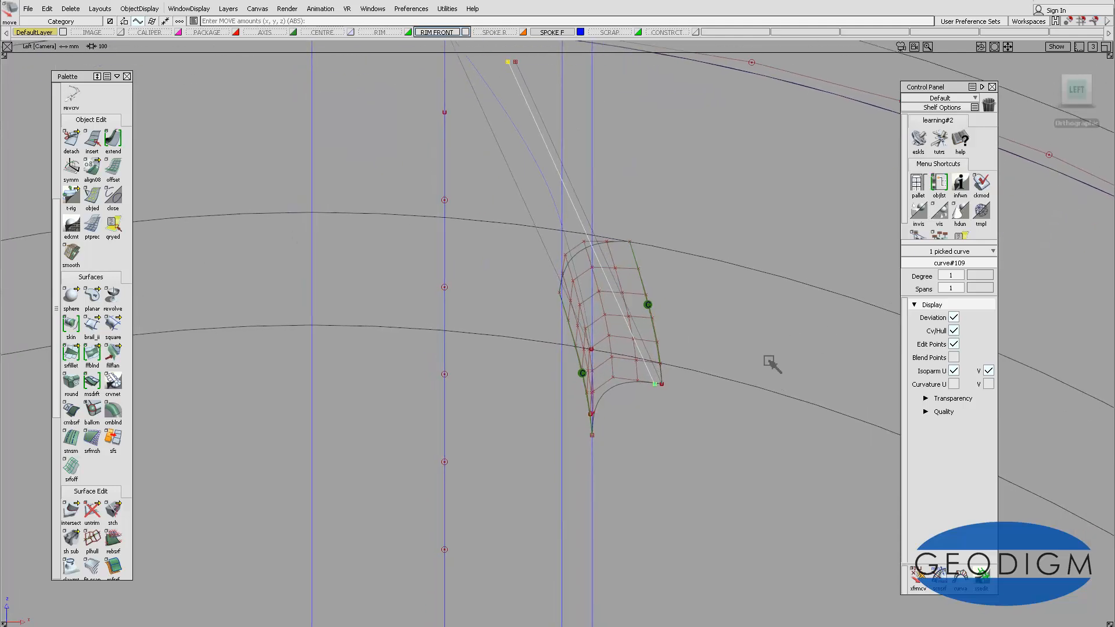
ctrl+shift+drag(651, 448, 600, 453)
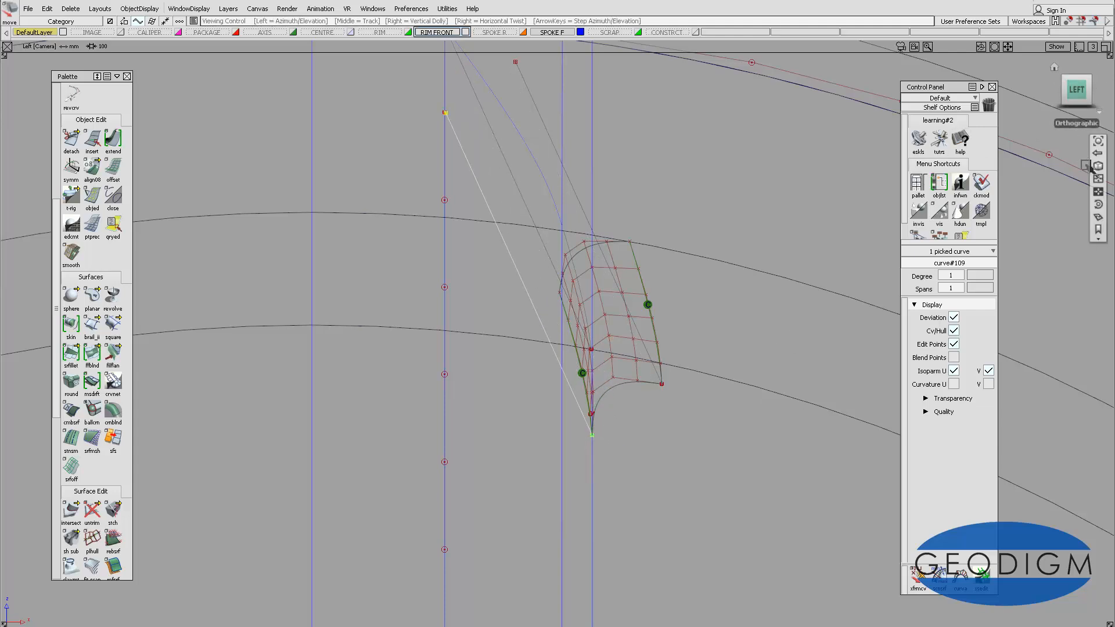
- Return to the saved variant view and delete the fillet surface between the spoke and rim
alt+shift+click(1098, 228)
alt+shift+drag(1067, 259, 825, 317)
ctrl+shift+drag(813, 326, 774, 334)
alt+shift+middle_drag(675, 420, 697, 310)
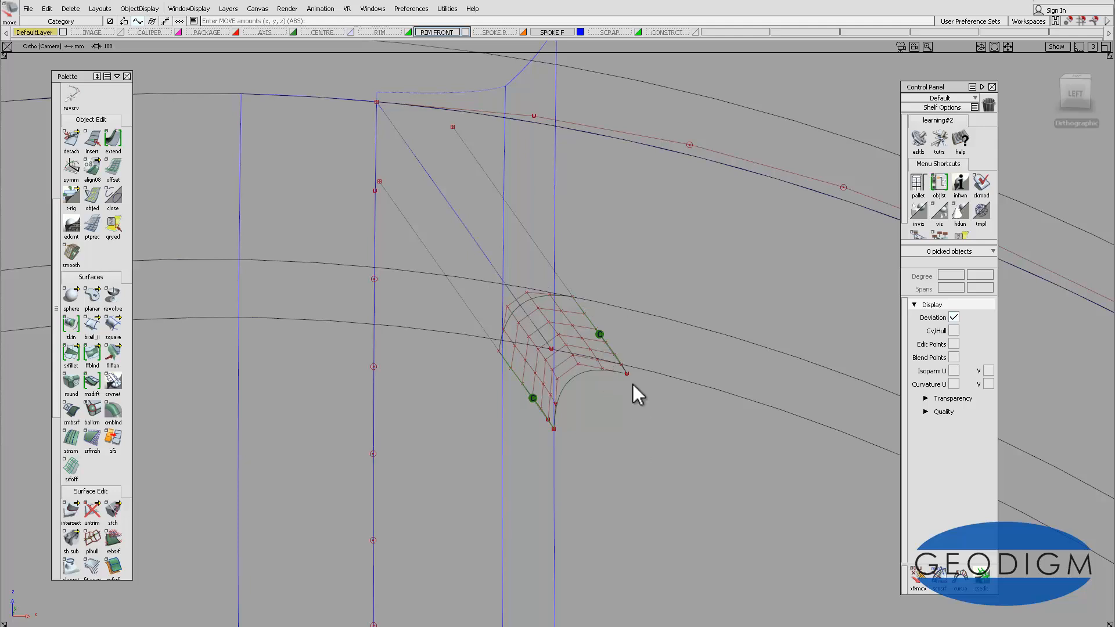
ctrl+shift+drag(634, 384, 606, 377)
click(578, 331)
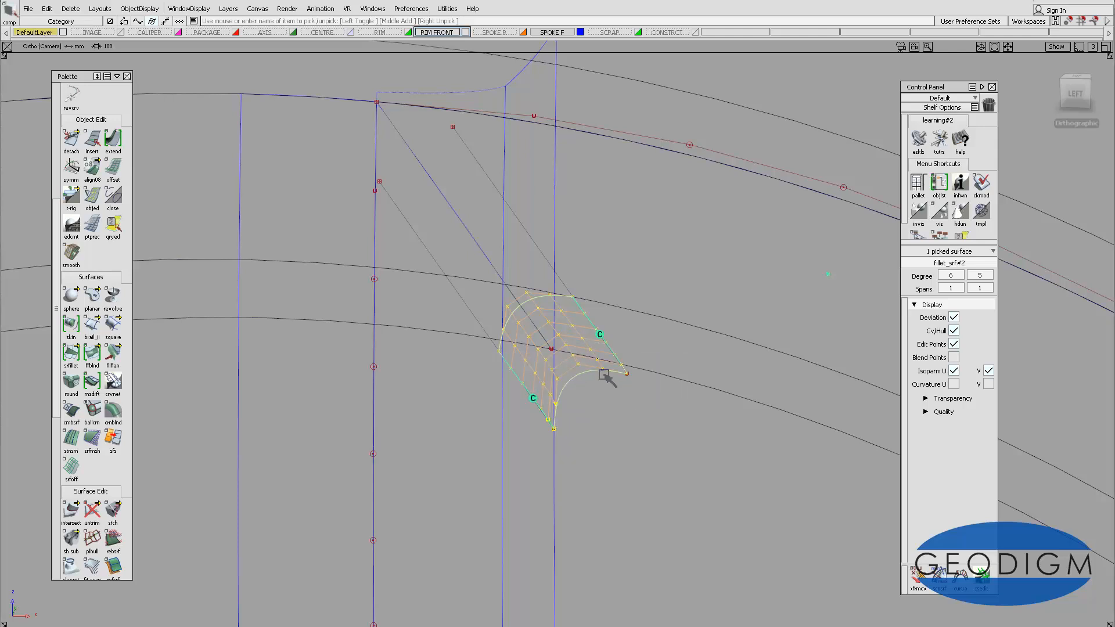
key(Delete)
click(500, 364)
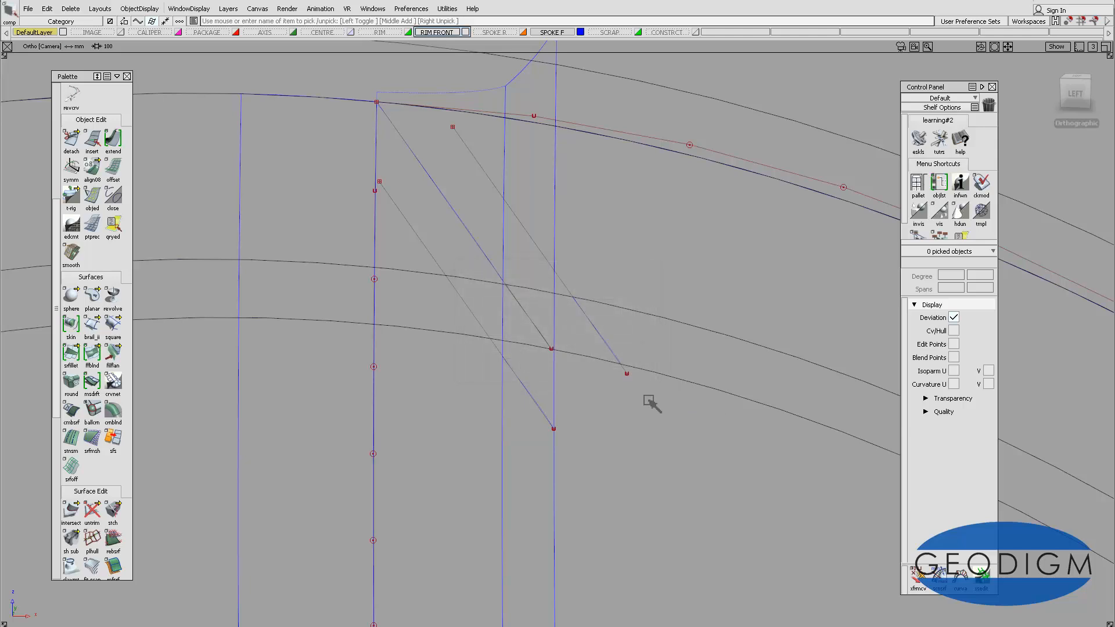
- Delete the fillet's leftover curves-on-surface from the inner rim surface and the spoke side surface
ctrl+shift+drag(592, 349, 552, 341)
click(593, 341)
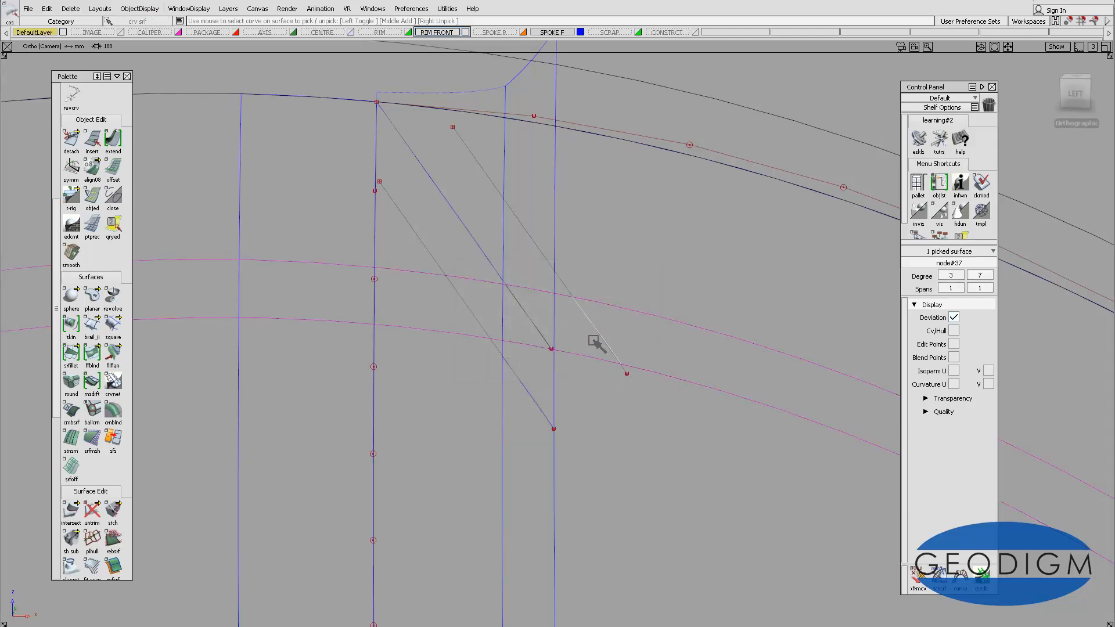
click(524, 402)
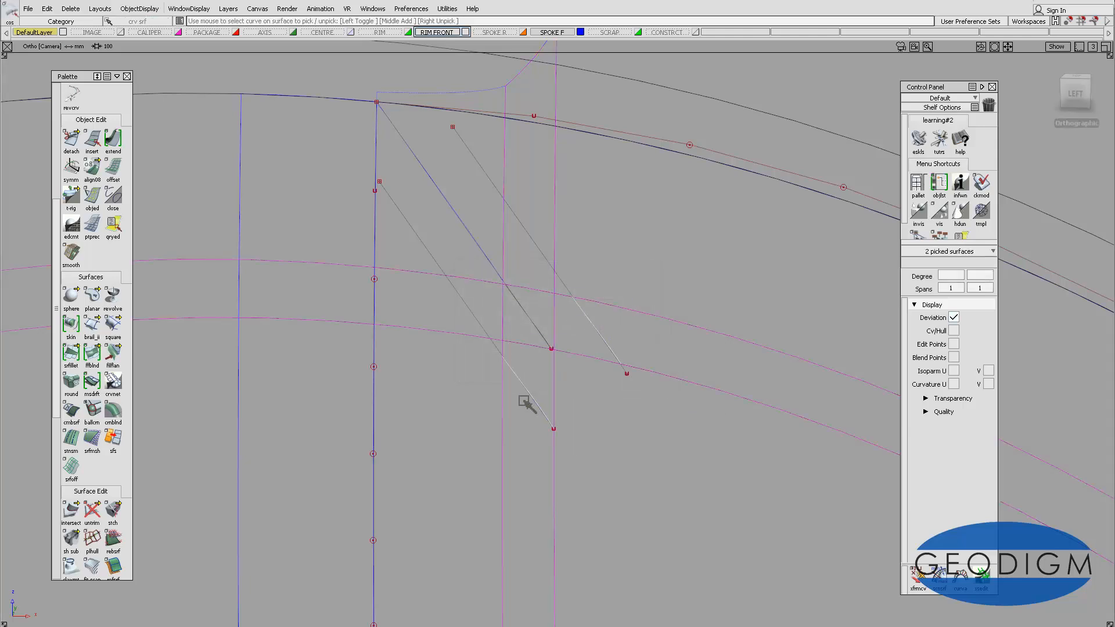
key(Delete)
click(516, 362)
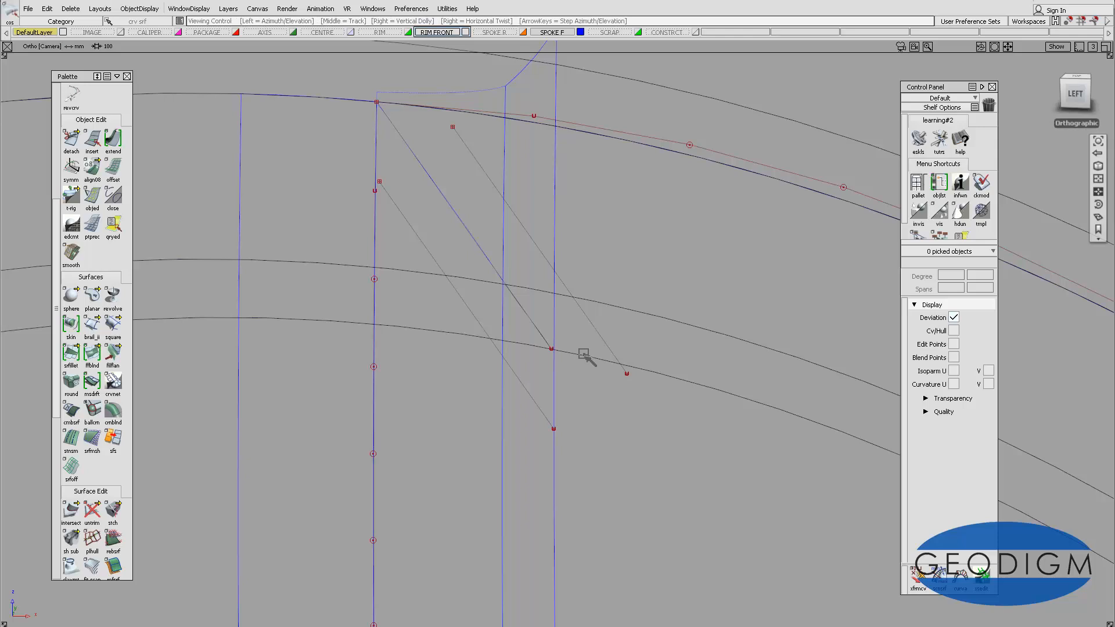
- Trim the spoke side surface along the lower guide line using view projection, keeping the portion below the line
alt+shift+right_drag(584, 356, 604, 383)
alt+shift+middle_drag(613, 381, 603, 334)
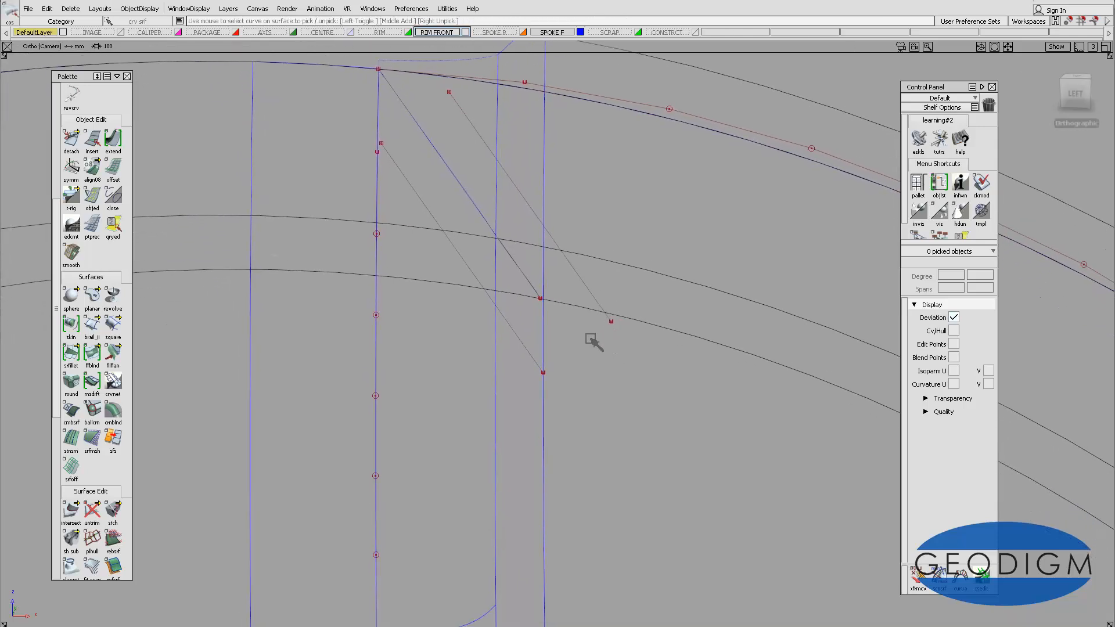
mouse_move(575, 297)
alt+shift+right_down()
mouse_move(593, 419)
mouse_move(593, 308)
alt+shift+right_up()
alt+shift+middle_drag(593, 309, 594, 377)
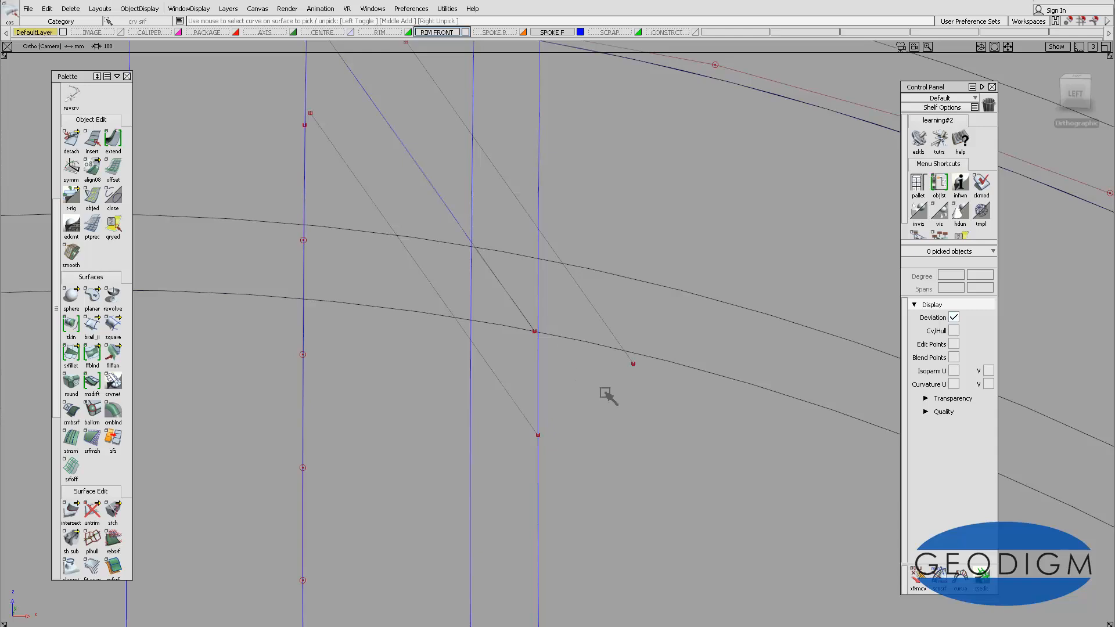
click(95, 513)
click(114, 510)
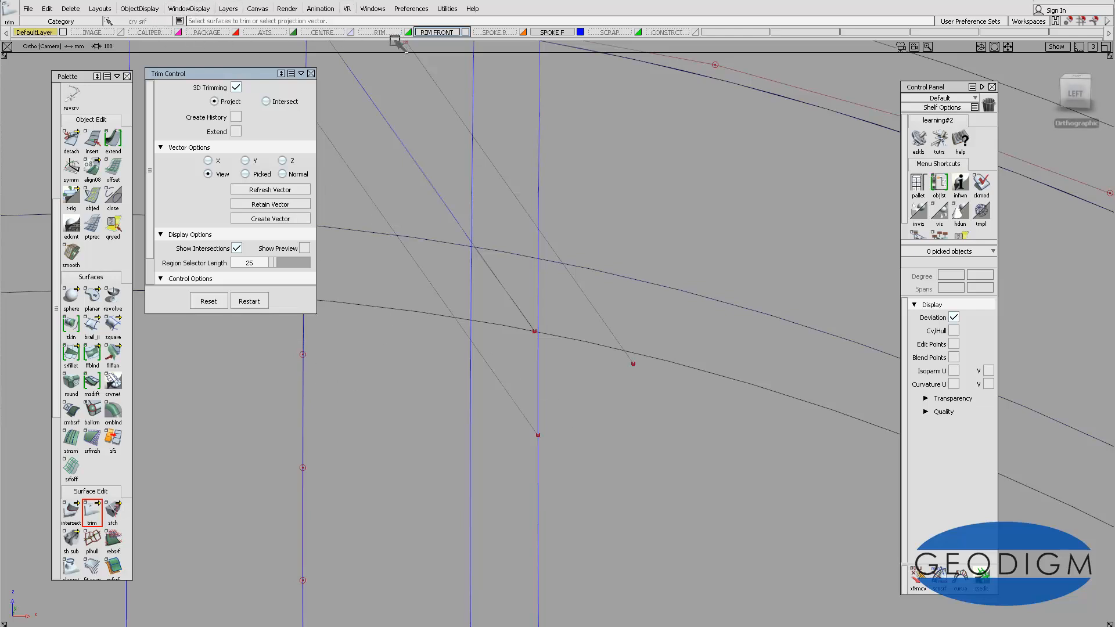
click(537, 468)
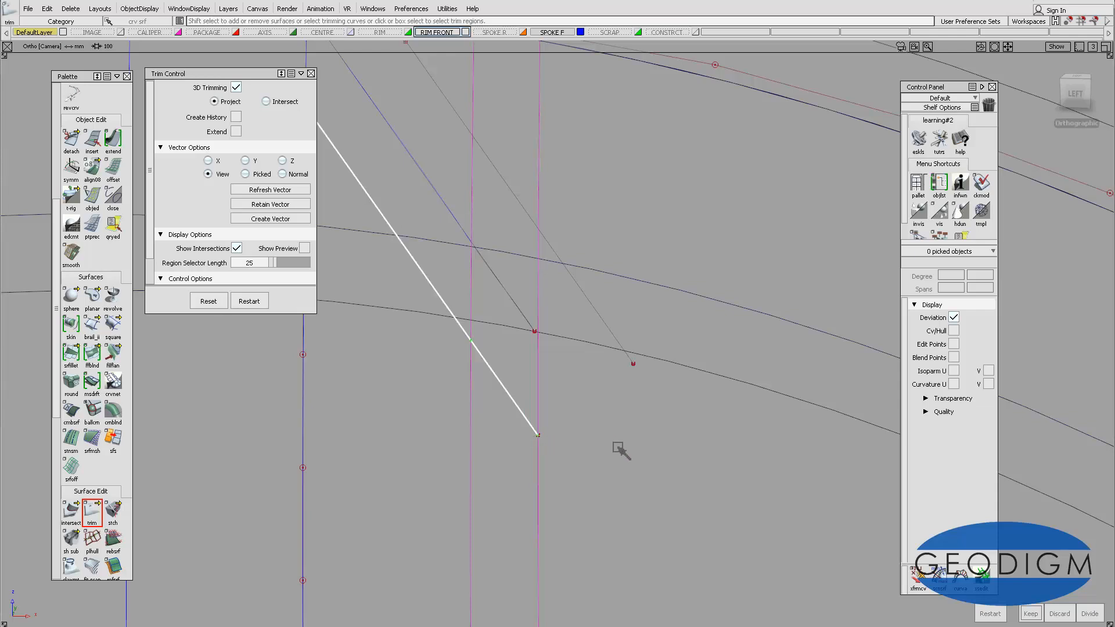
click(508, 447)
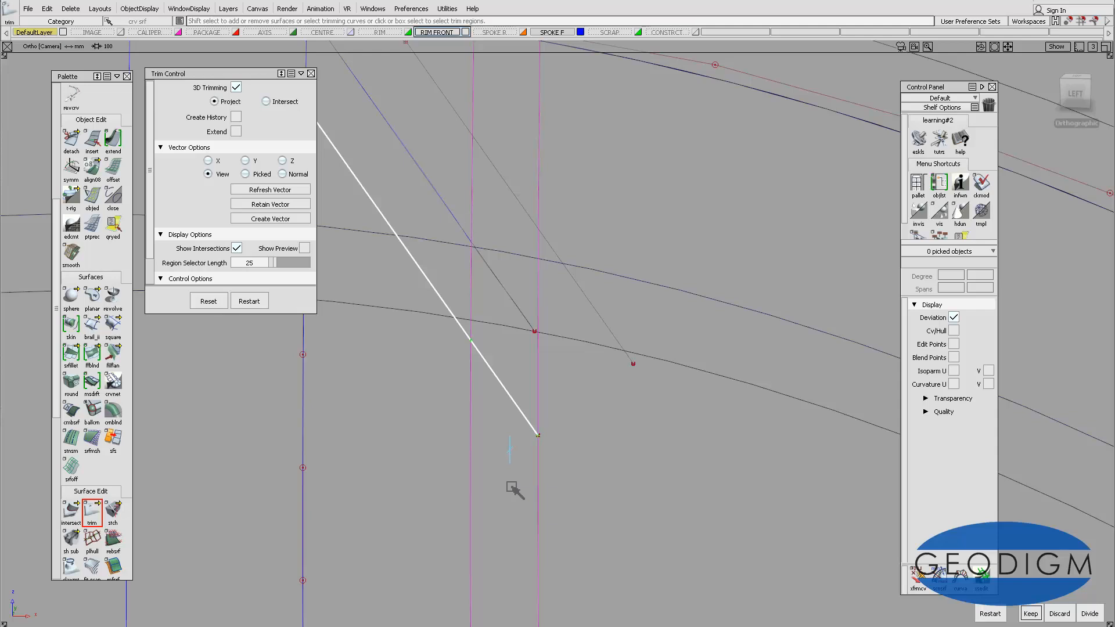
key(Return)
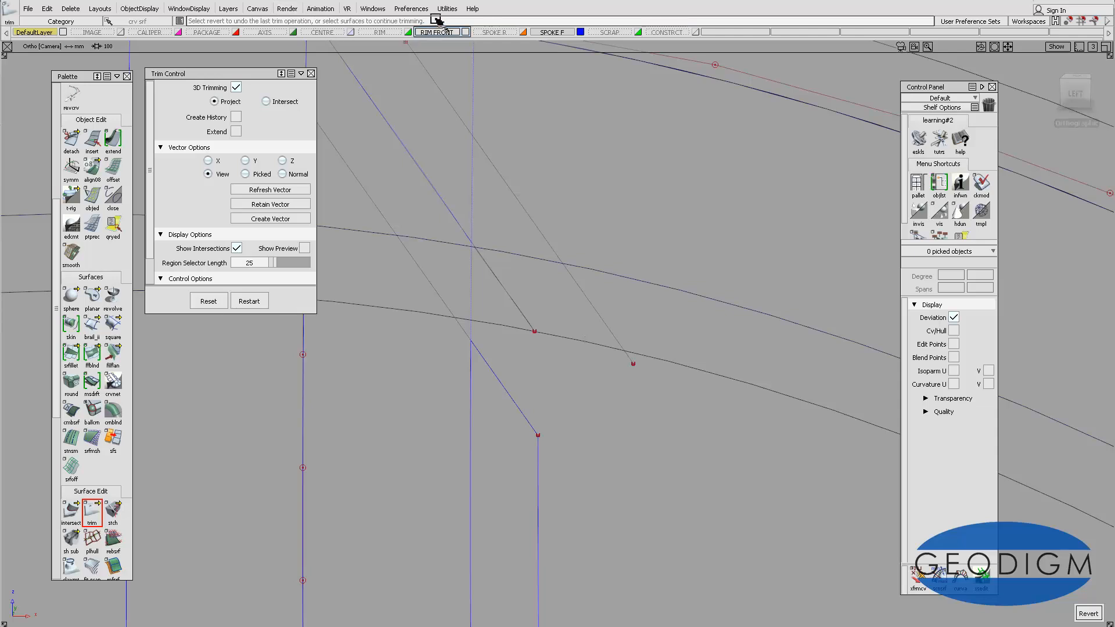
- Trim the inner rim surface along the outer guide line, keeping the portion that runs away from the spoke
click(590, 345)
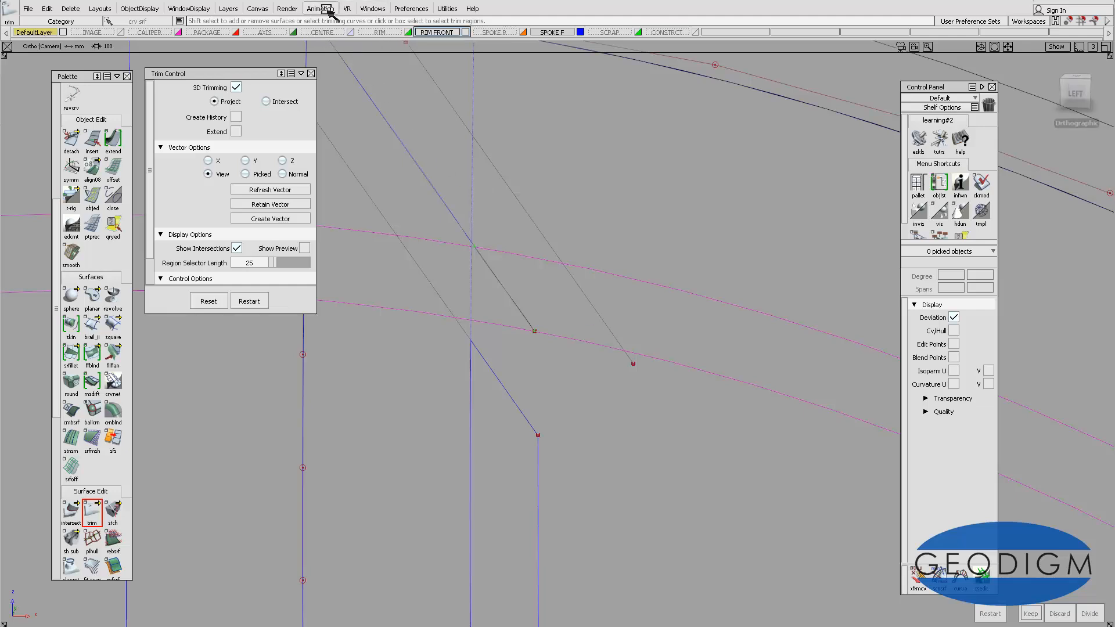
click(601, 318)
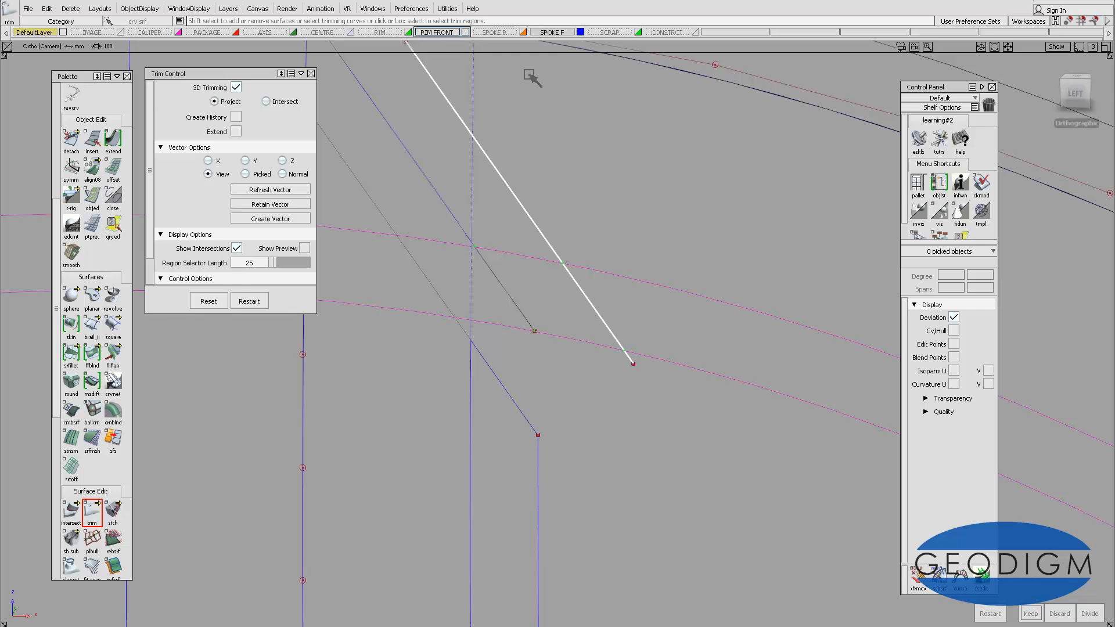
click(699, 346)
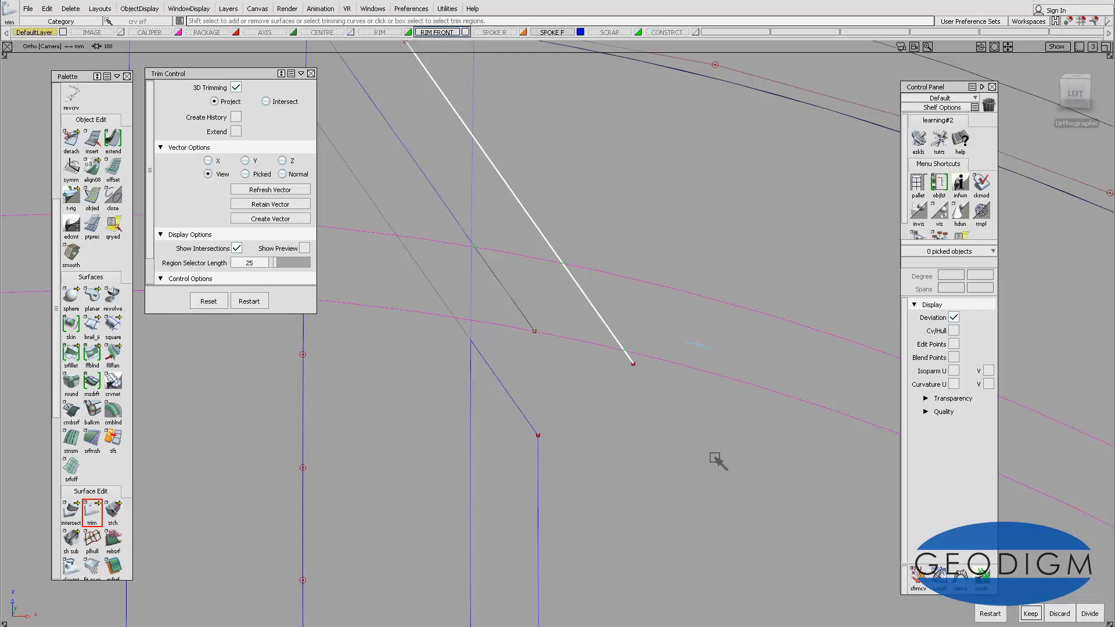
key(Return)
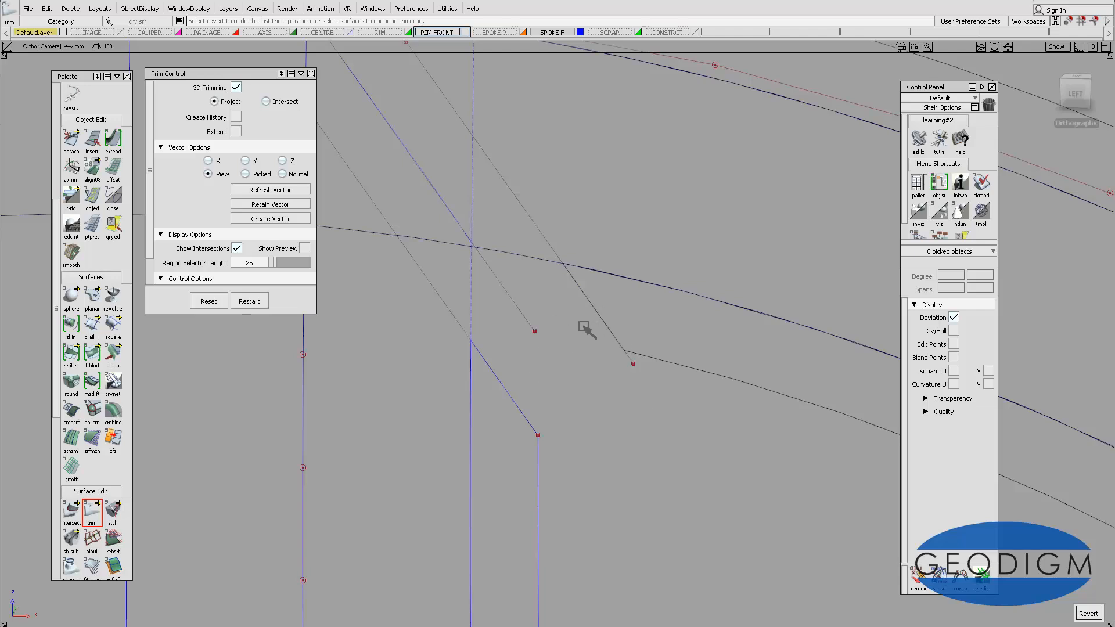
click(312, 74)
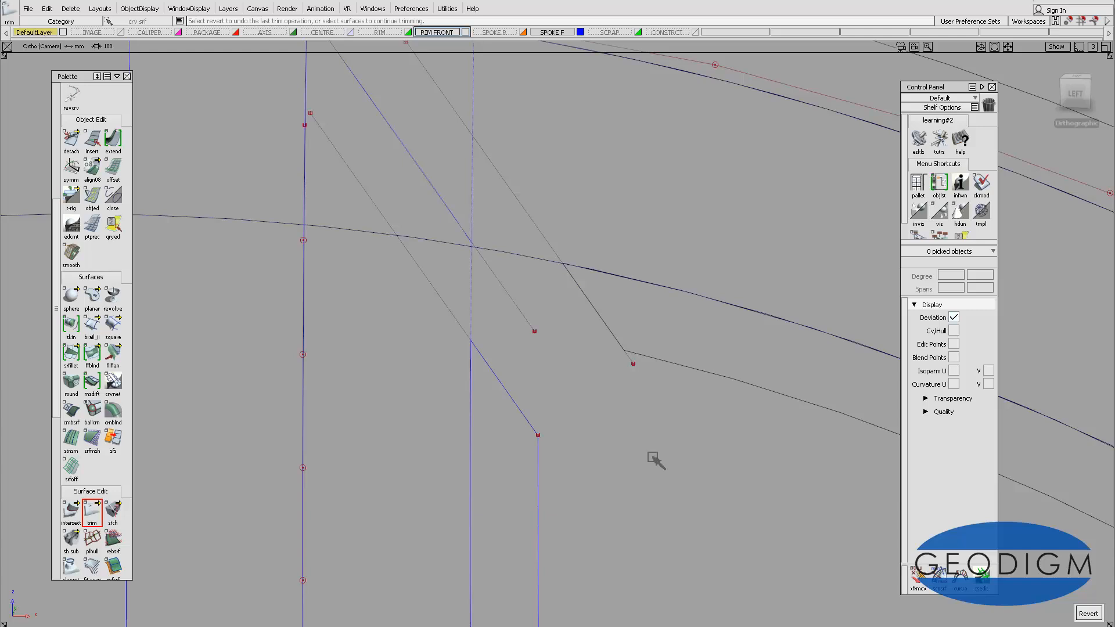
- Duplicate both long edges of the trimmed spoke side surface and of the trimmed inner rim surface as curves with the No rebuild type
alt+shift+right_drag(604, 359, 592, 386)
mouse_move(593, 386)
alt+shift+middle_down()
mouse_move(523, 379)
mouse_move(572, 408)
mouse_move(577, 381)
mouse_move(604, 388)
alt+shift+middle_up()
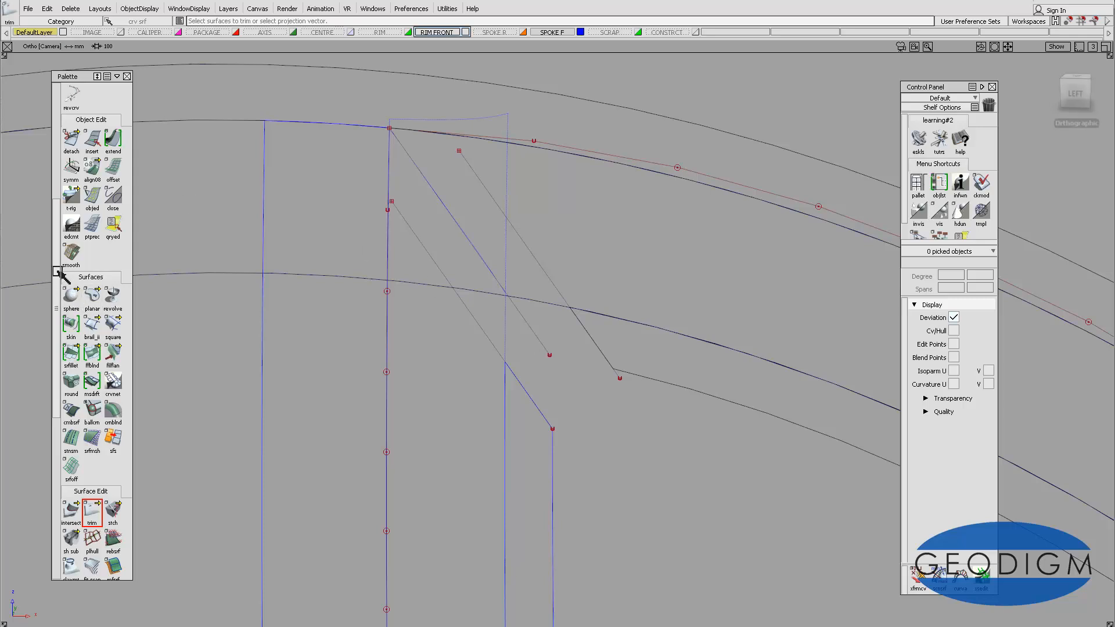
scroll(61, 160, up, 5)
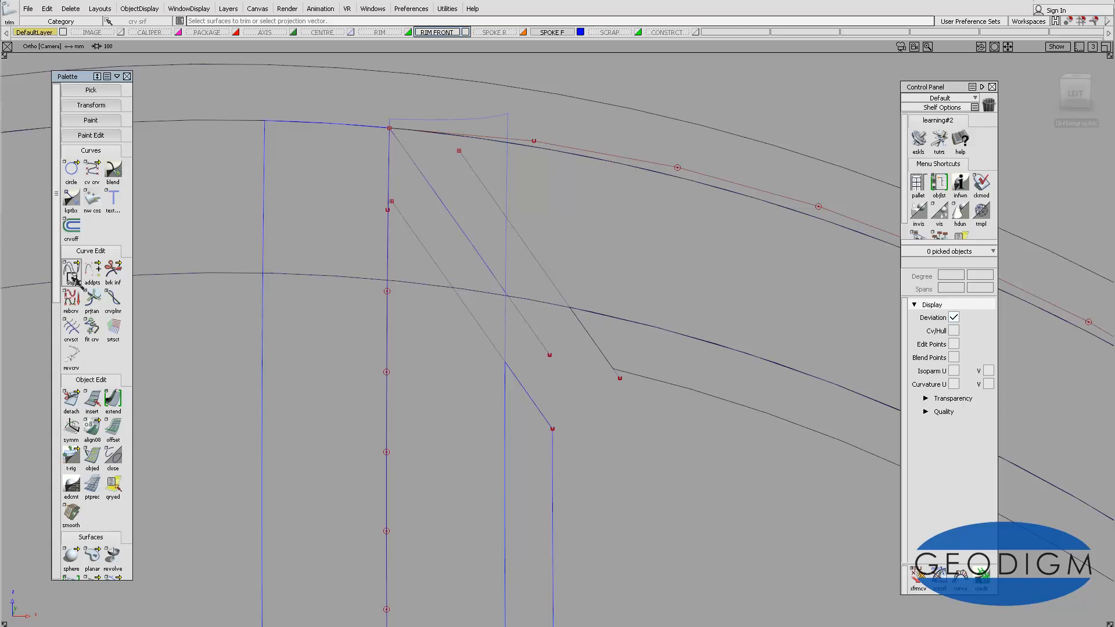
click(553, 454)
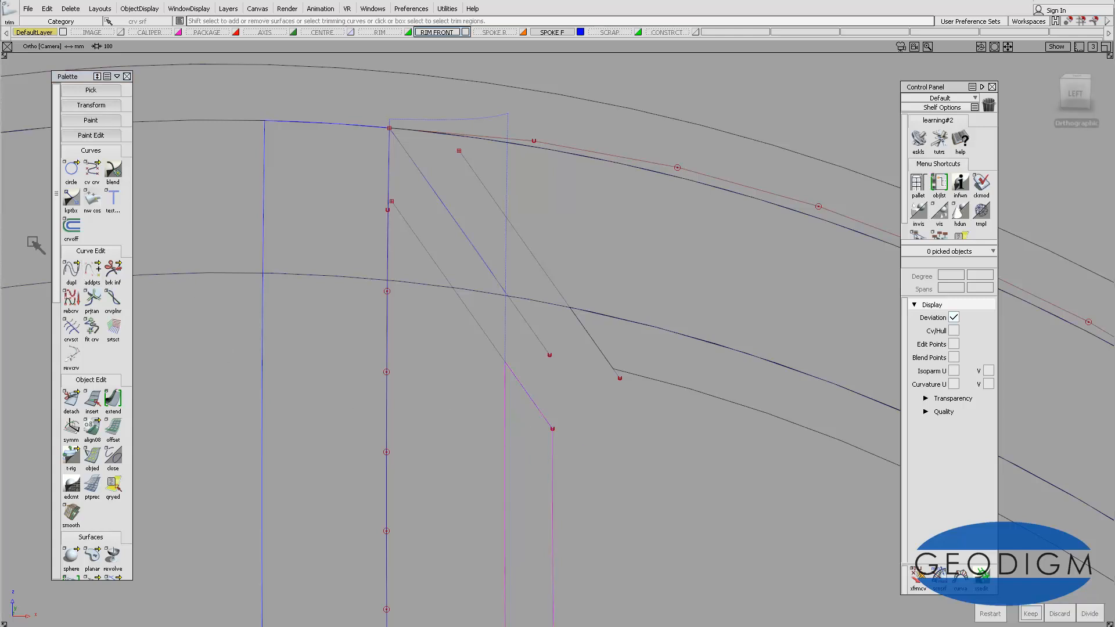
double_click(69, 271)
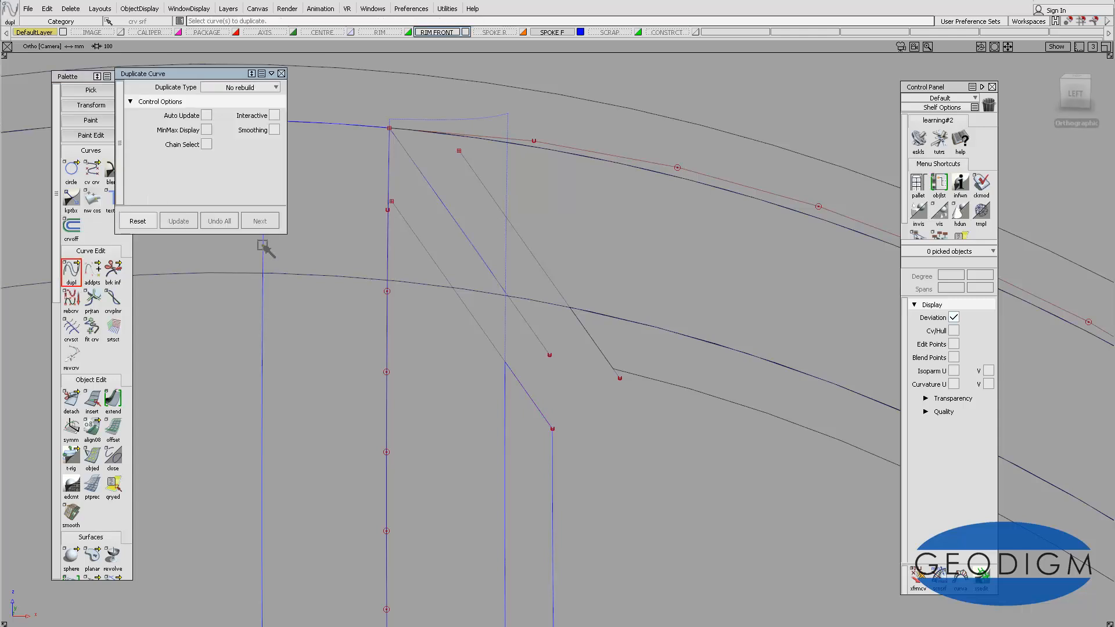
click(553, 450)
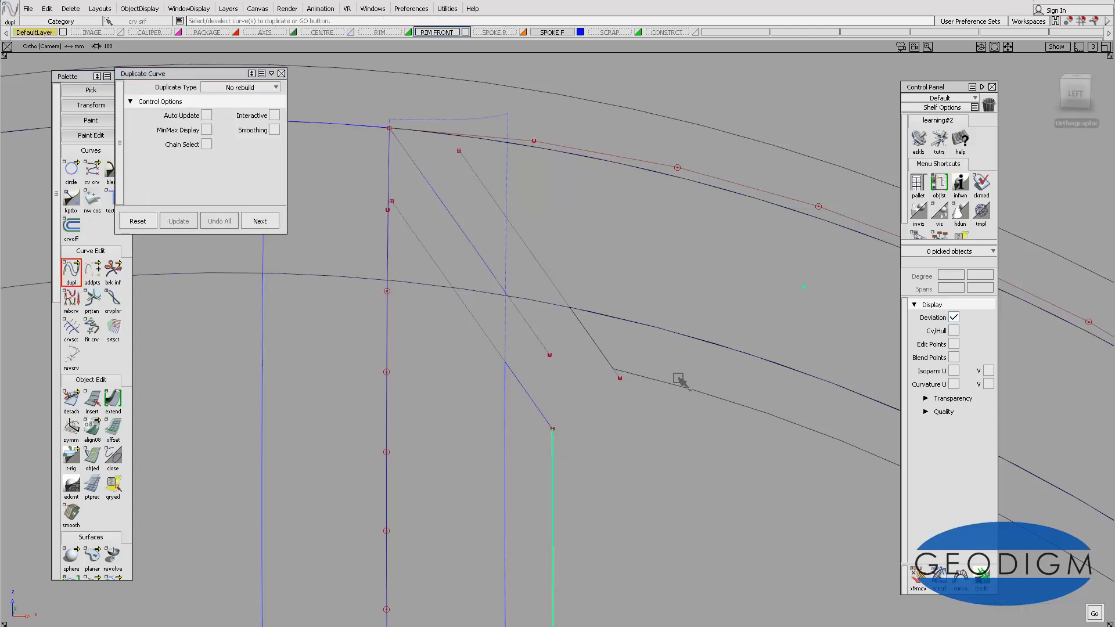
click(666, 384)
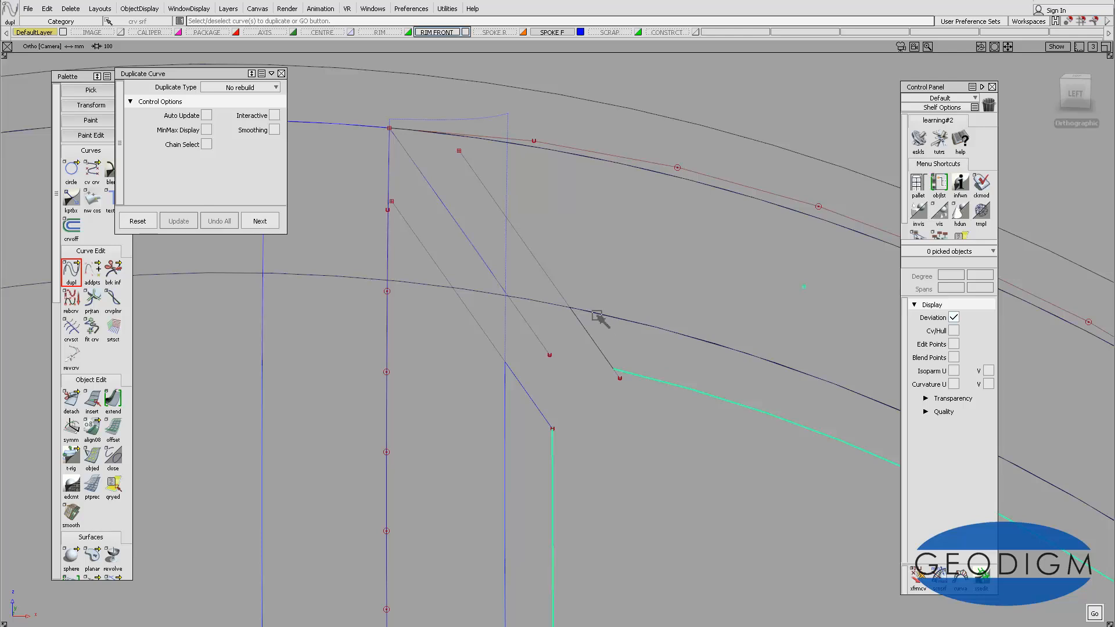
click(632, 324)
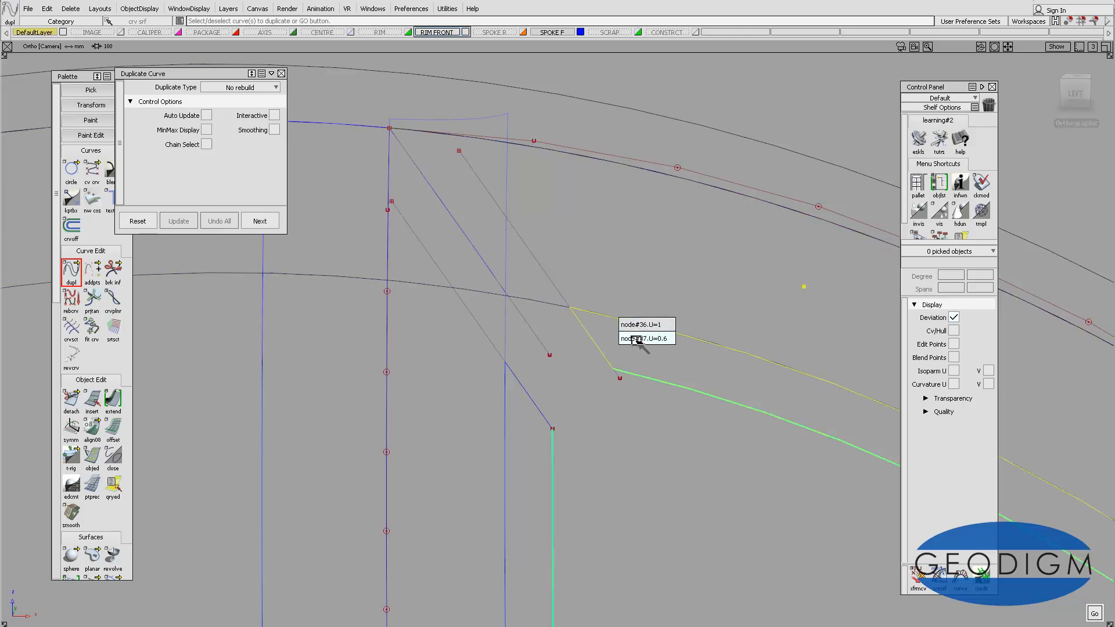
click(639, 335)
click(507, 401)
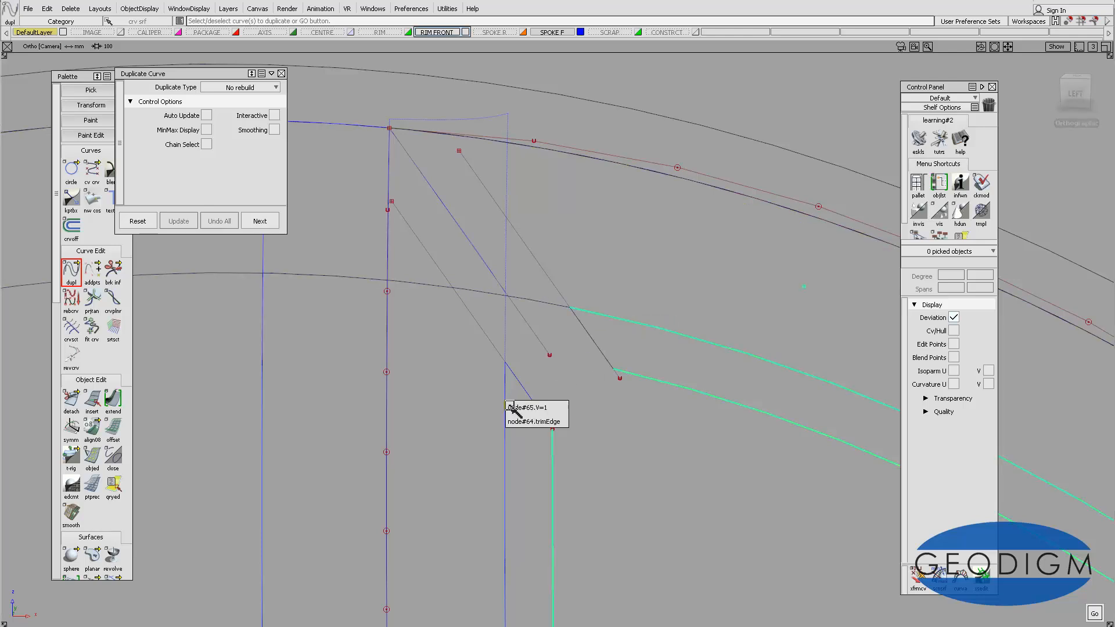
click(528, 433)
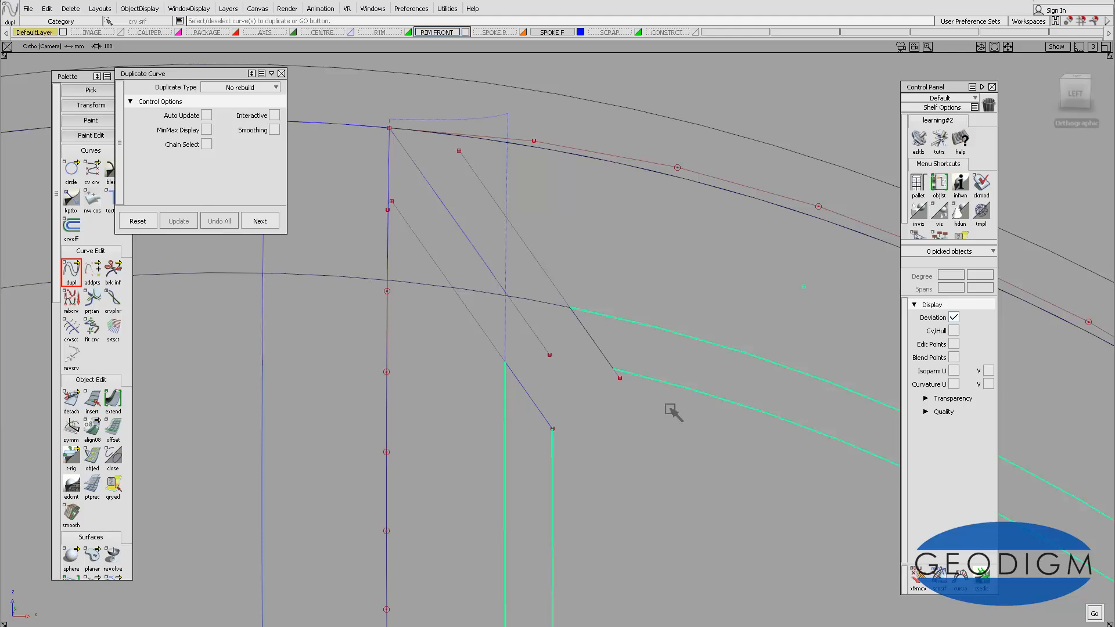
key(Return)
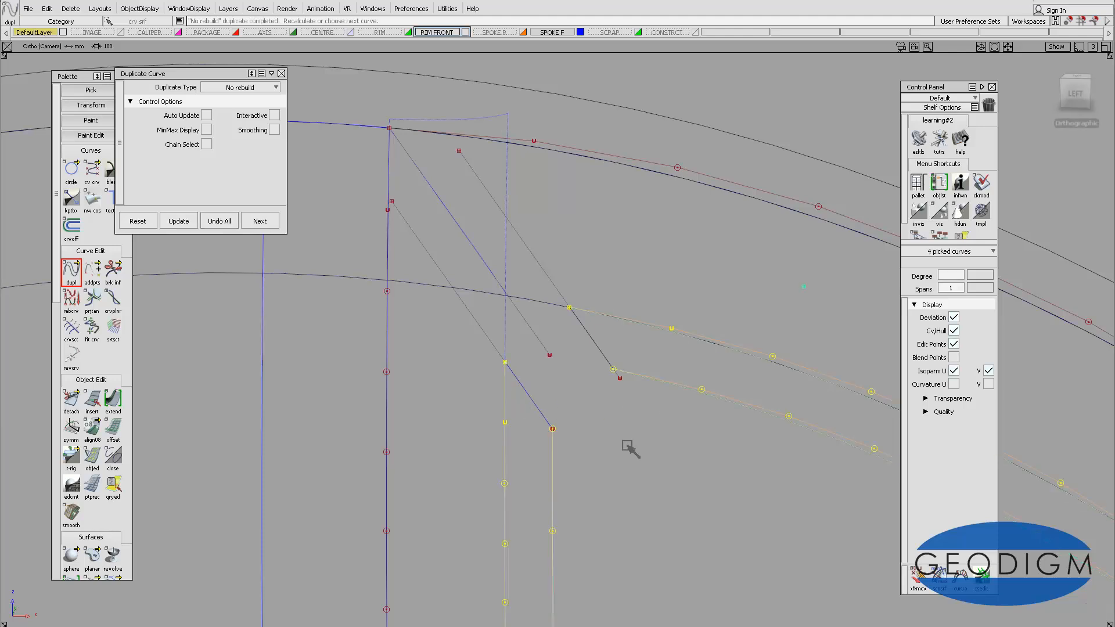
click(260, 221)
- Create a degree 5, G2 blend curve between the left duplicated spoke edge and the upper duplicated rim edge, and display its CVs and hull
click(115, 168)
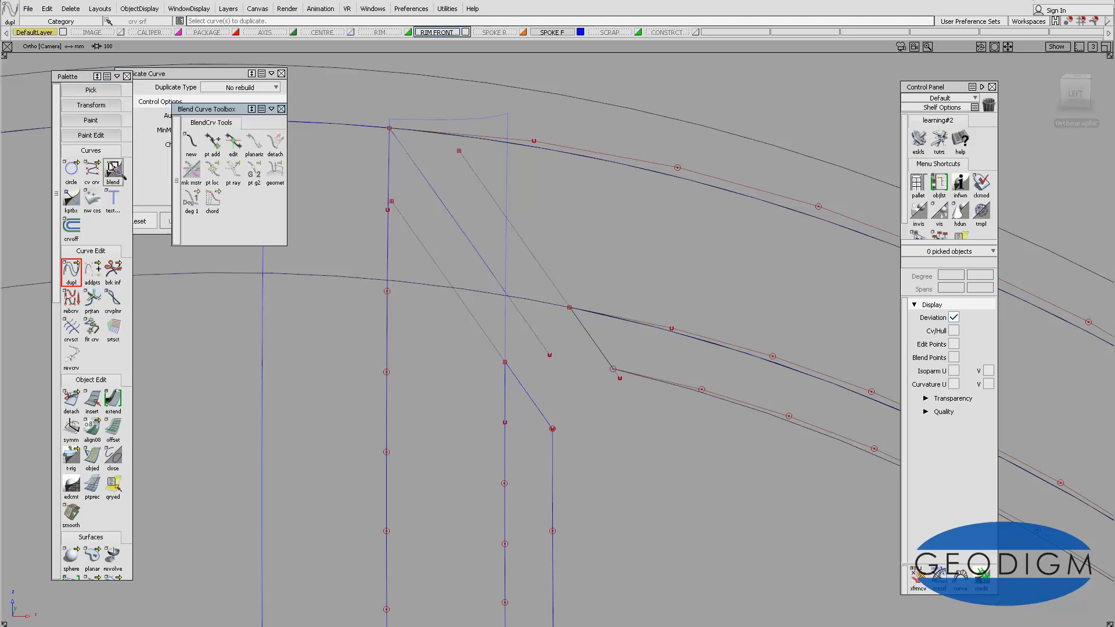
double_click(194, 142)
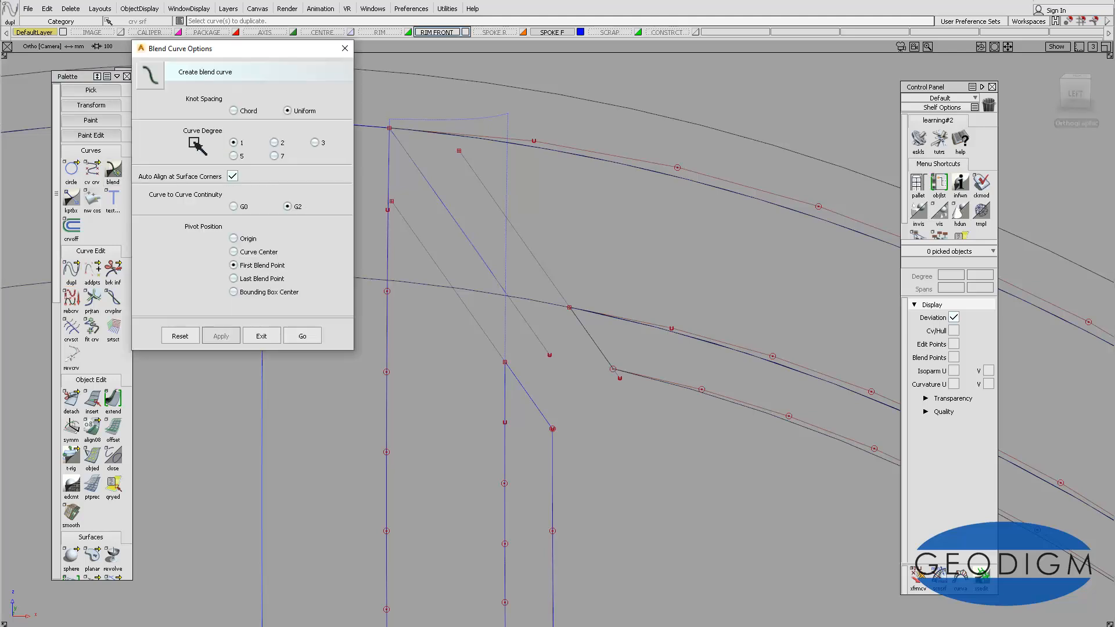
click(235, 156)
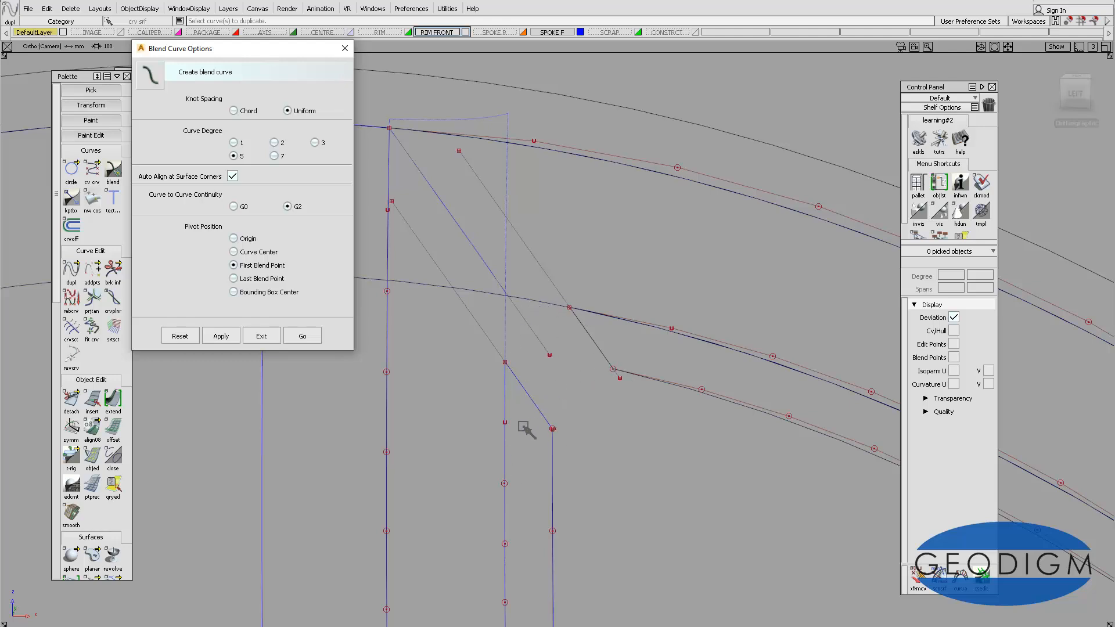
click(310, 337)
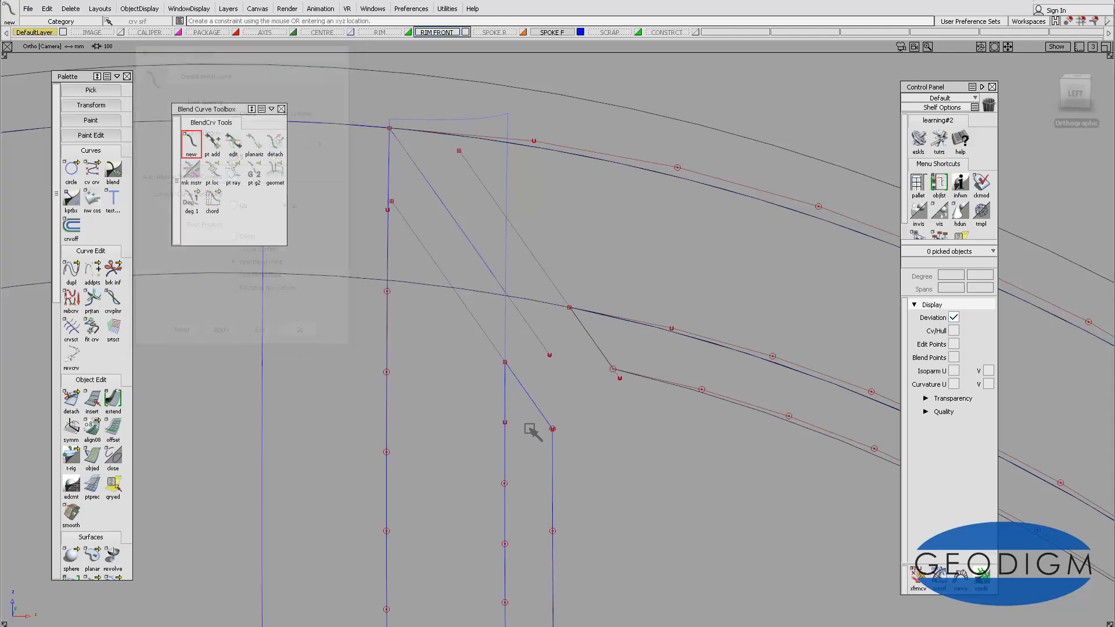
click(506, 383)
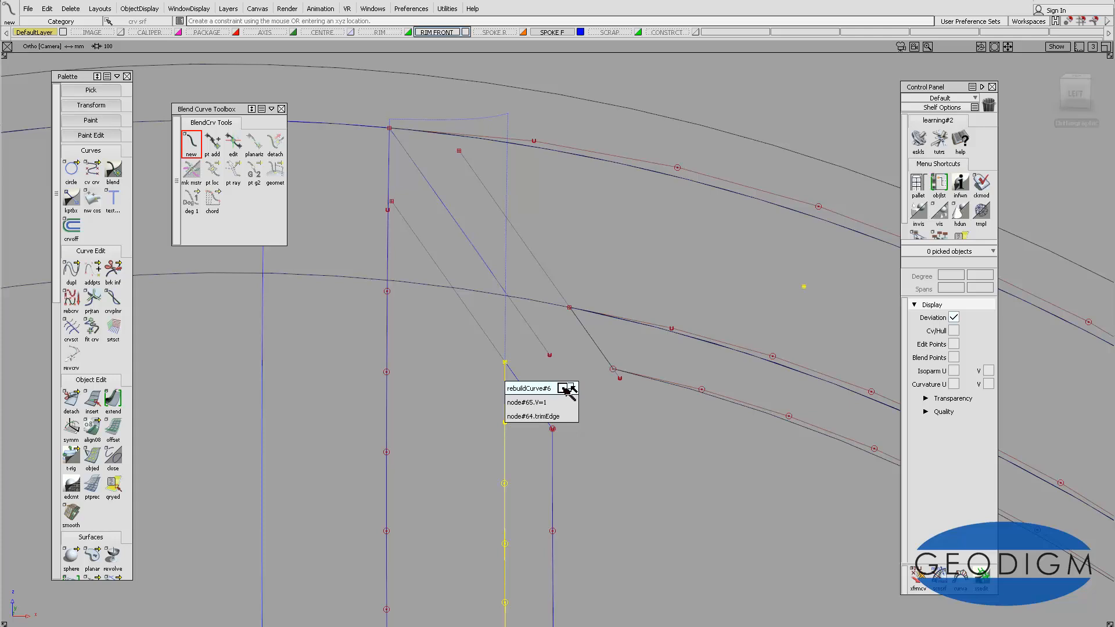
click(566, 391)
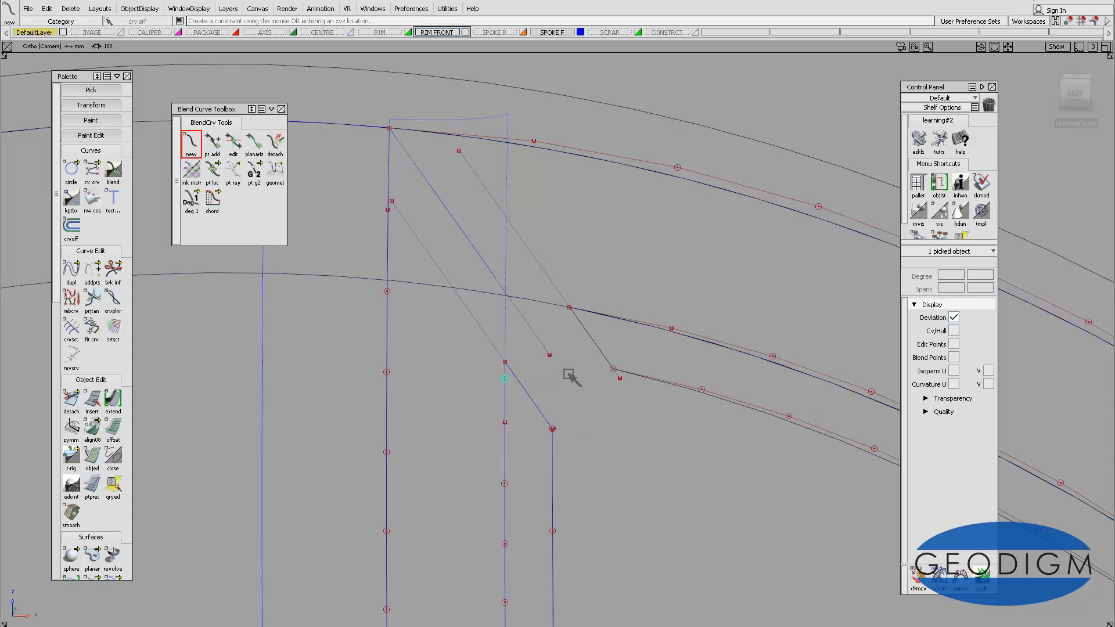
click(598, 314)
click(650, 321)
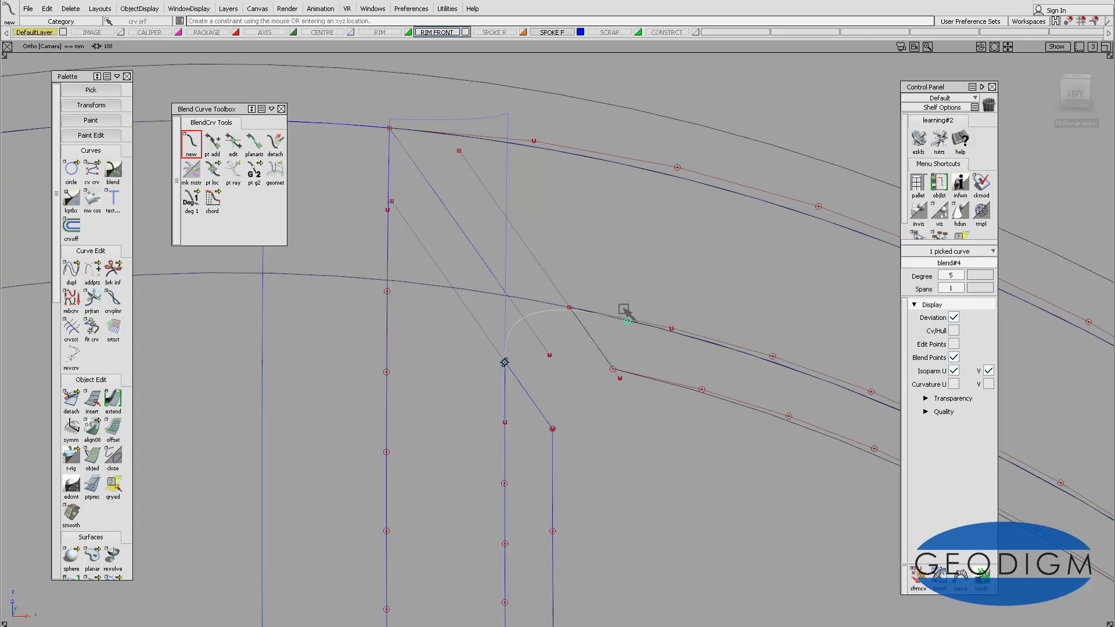
click(953, 331)
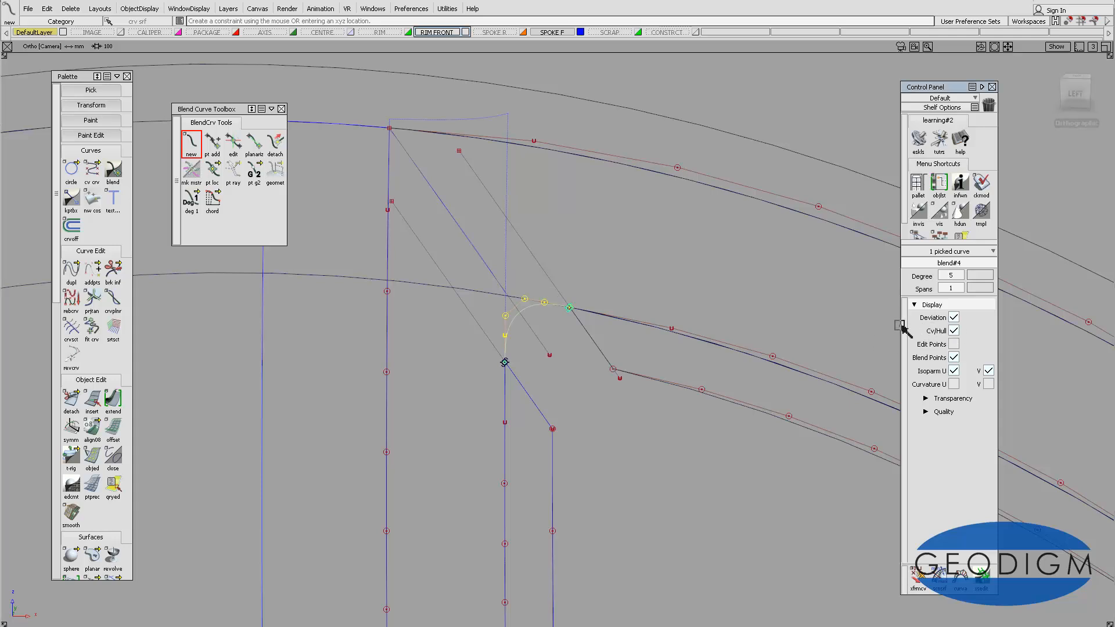
- Create a second degree 5 blend curve between the right duplicated spoke edge and the lower duplicated rim edge, with its CVs and hull displayed
click(199, 147)
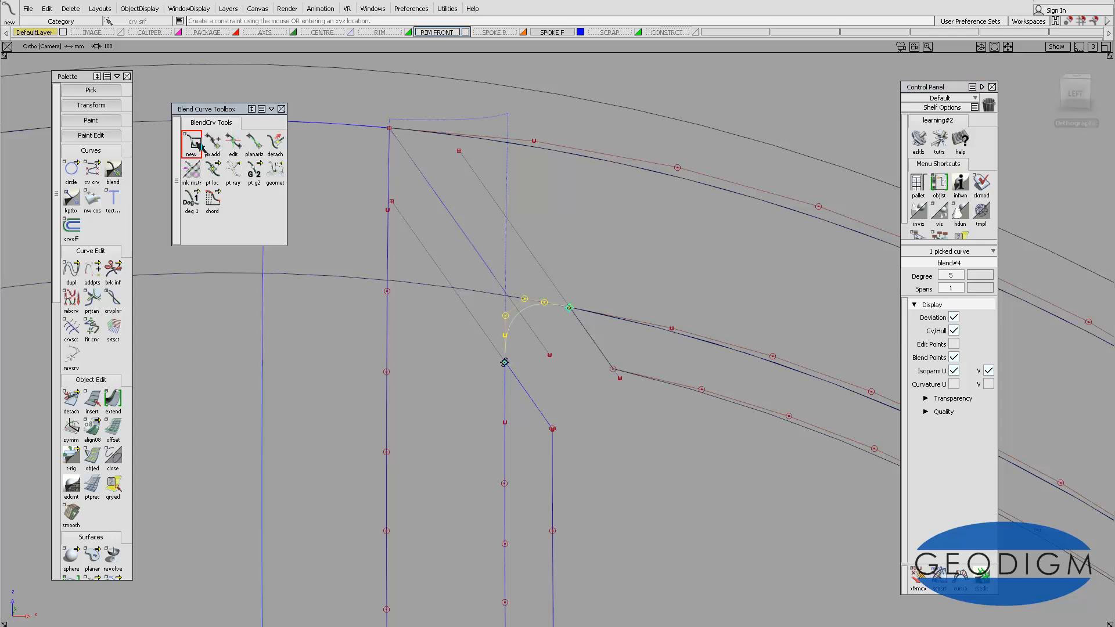
click(553, 453)
click(604, 460)
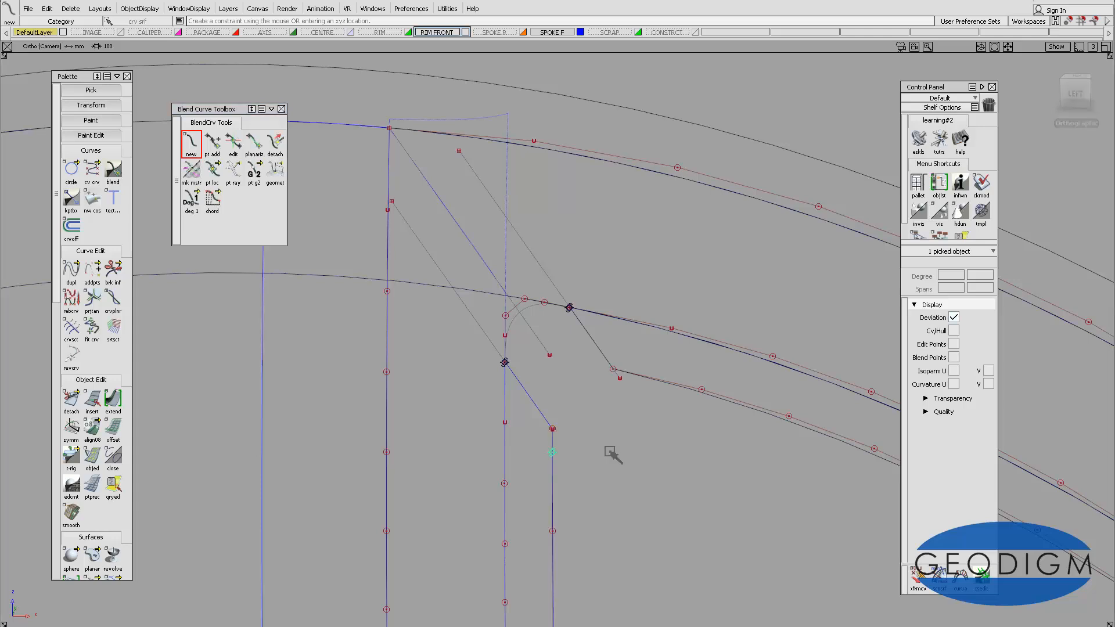
click(638, 378)
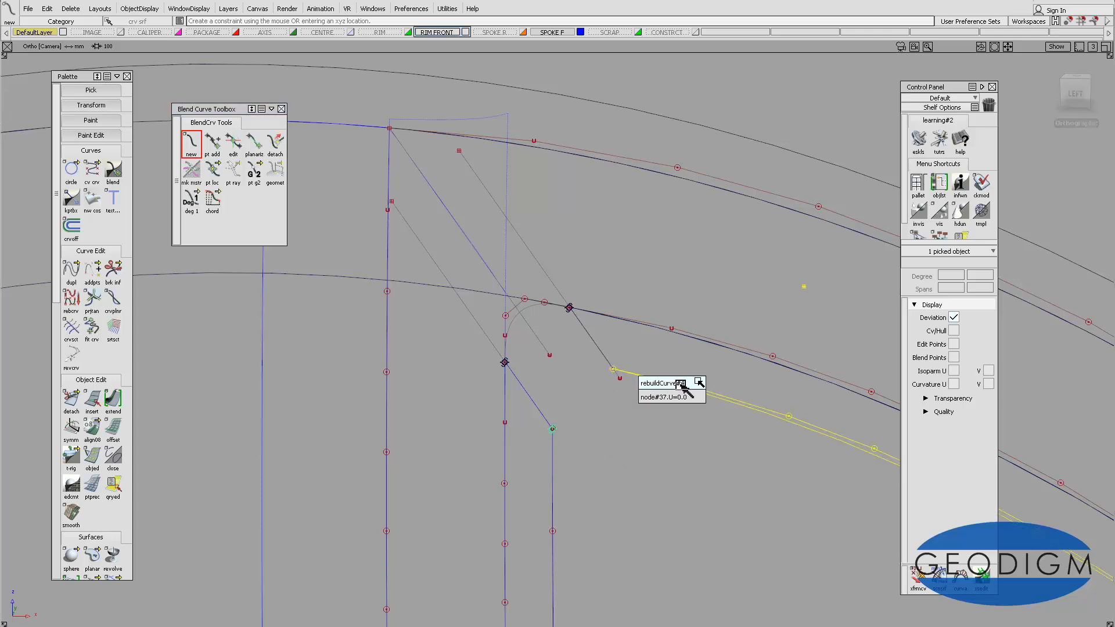
click(668, 378)
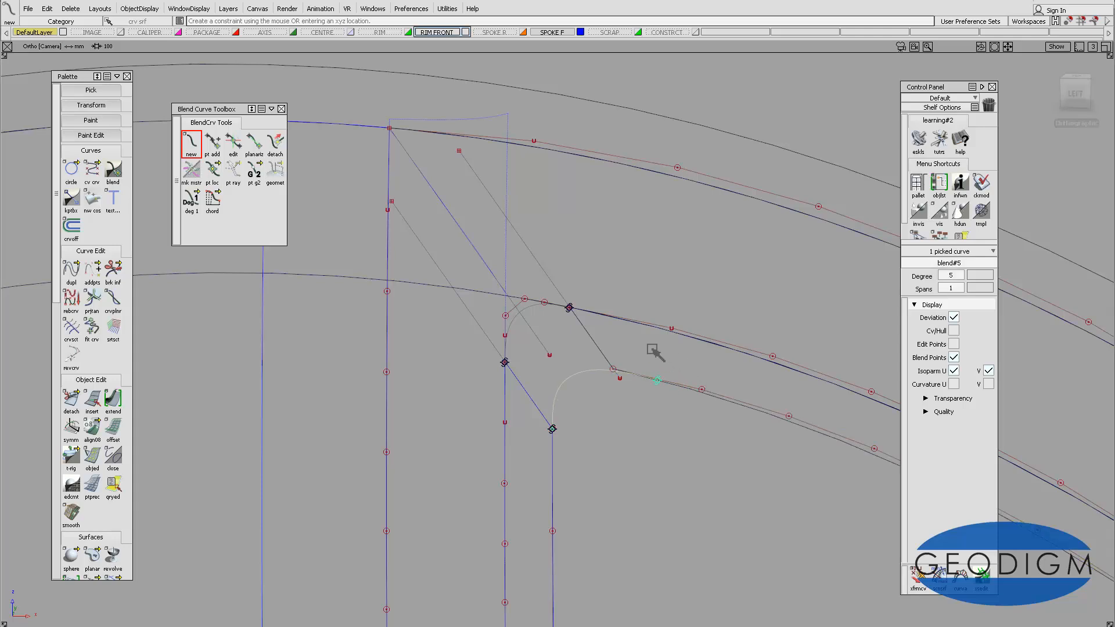
click(954, 331)
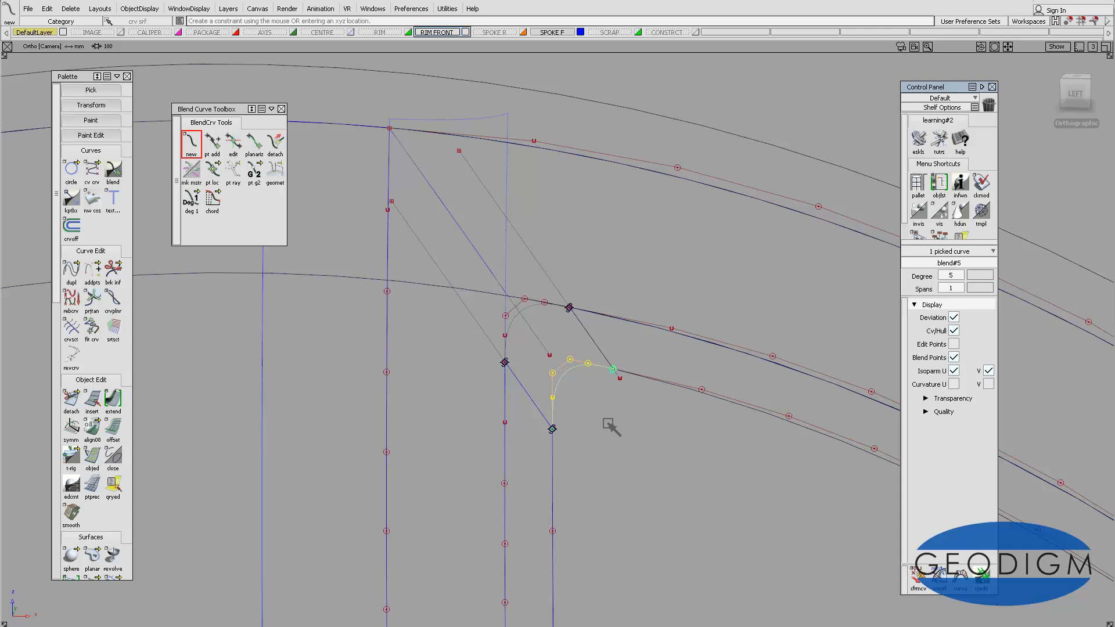
click(595, 386)
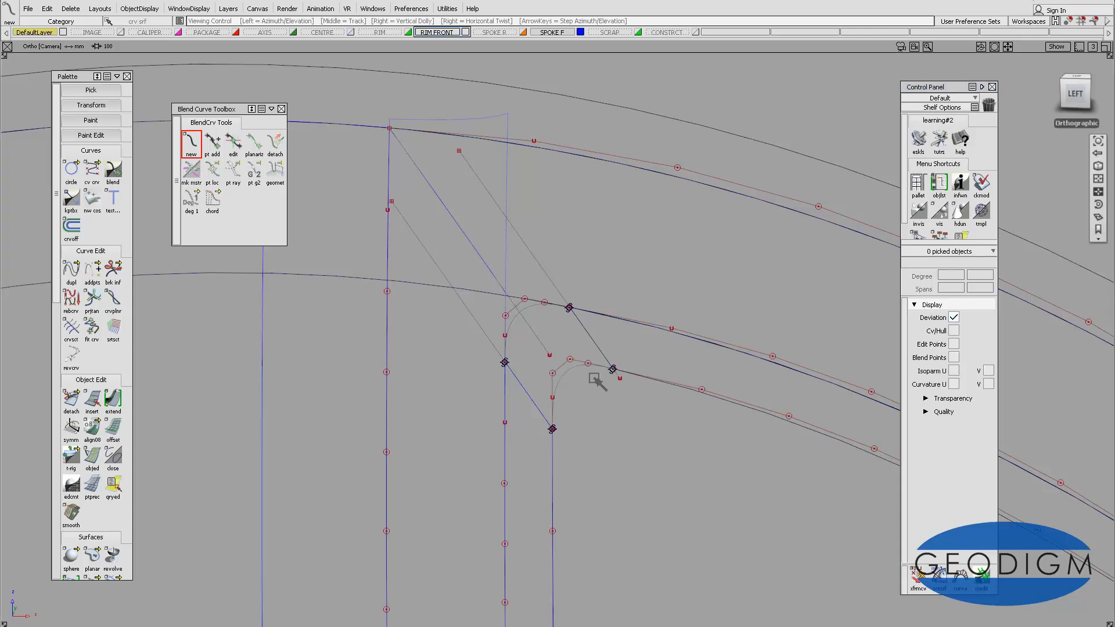
- Trim convert the trimmed spoke side surface into a single-span surface with U degree 5 and V degree 3
mouse_move(596, 386)
alt+shift+right_down()
mouse_move(605, 321)
mouse_move(600, 441)
mouse_move(603, 399)
alt+shift+right_up()
ctrl+shift+click(587, 342)
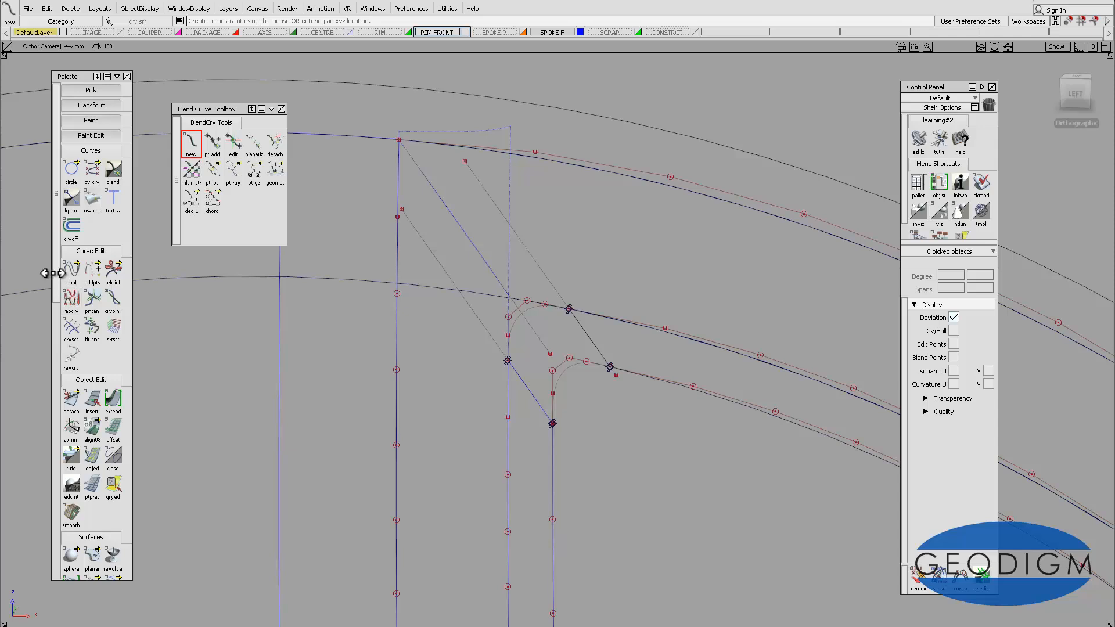
scroll(68, 406, down, 10)
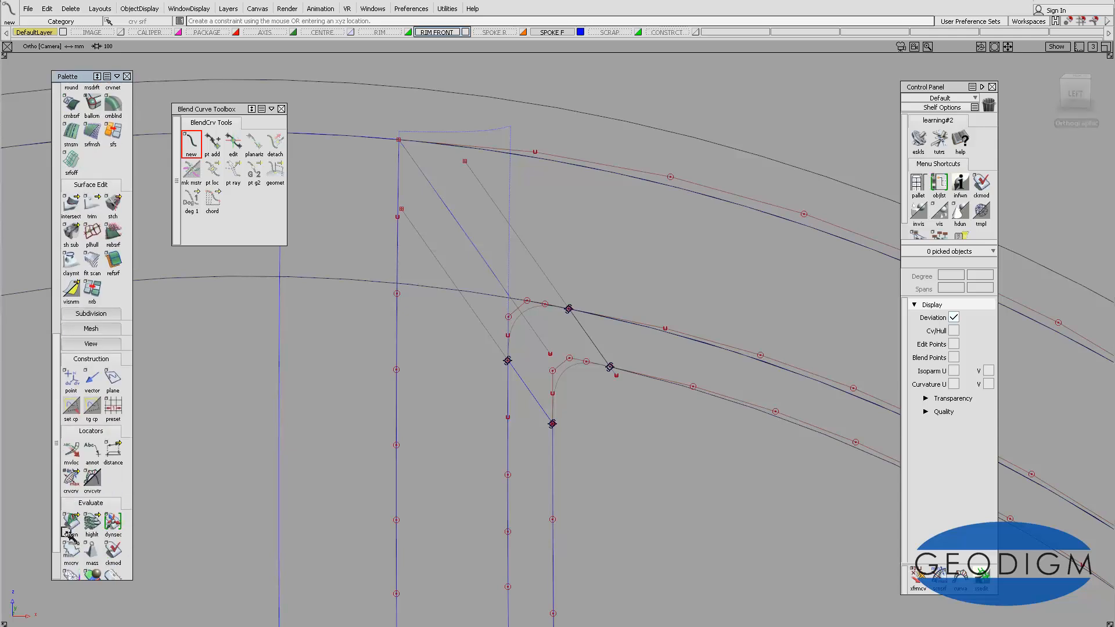
scroll(69, 497, up, 1)
click(110, 295)
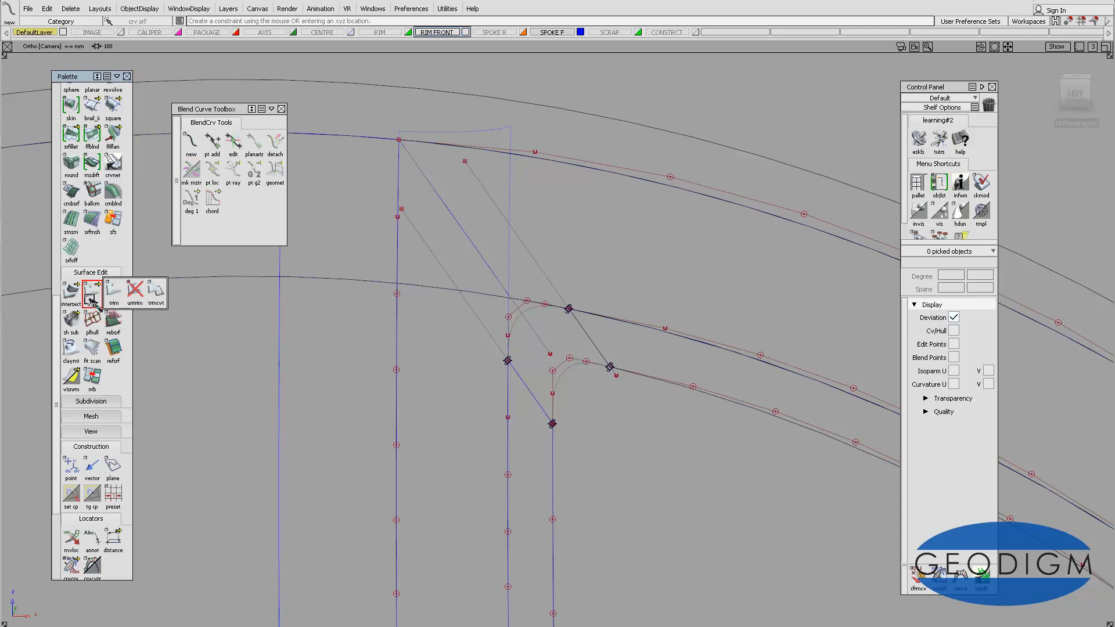
drag(108, 298, 164, 294)
double_click(92, 294)
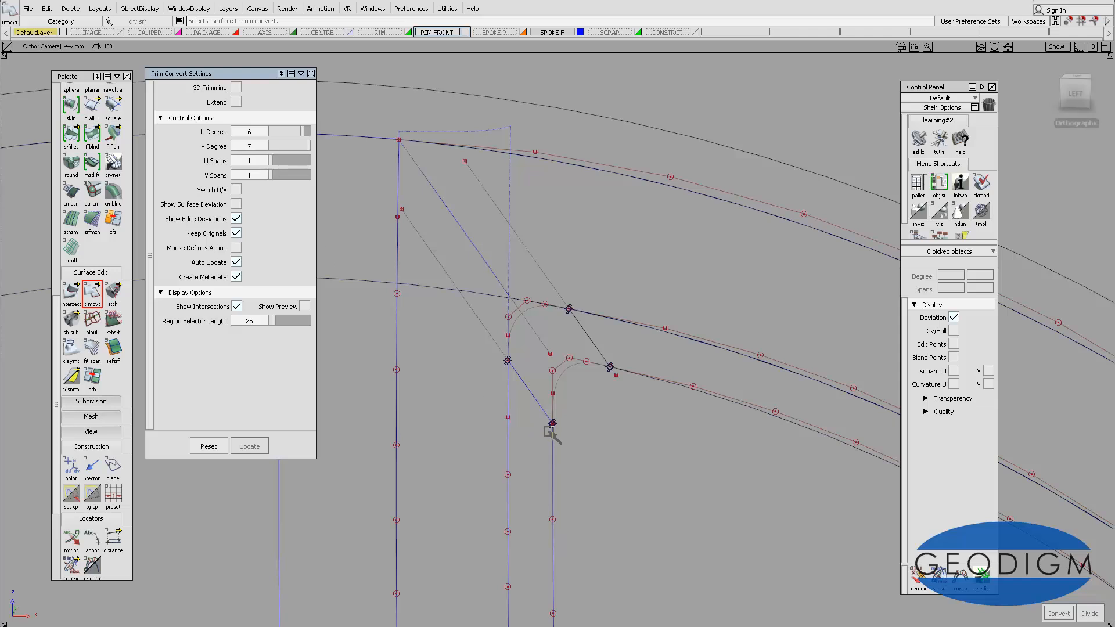
click(539, 404)
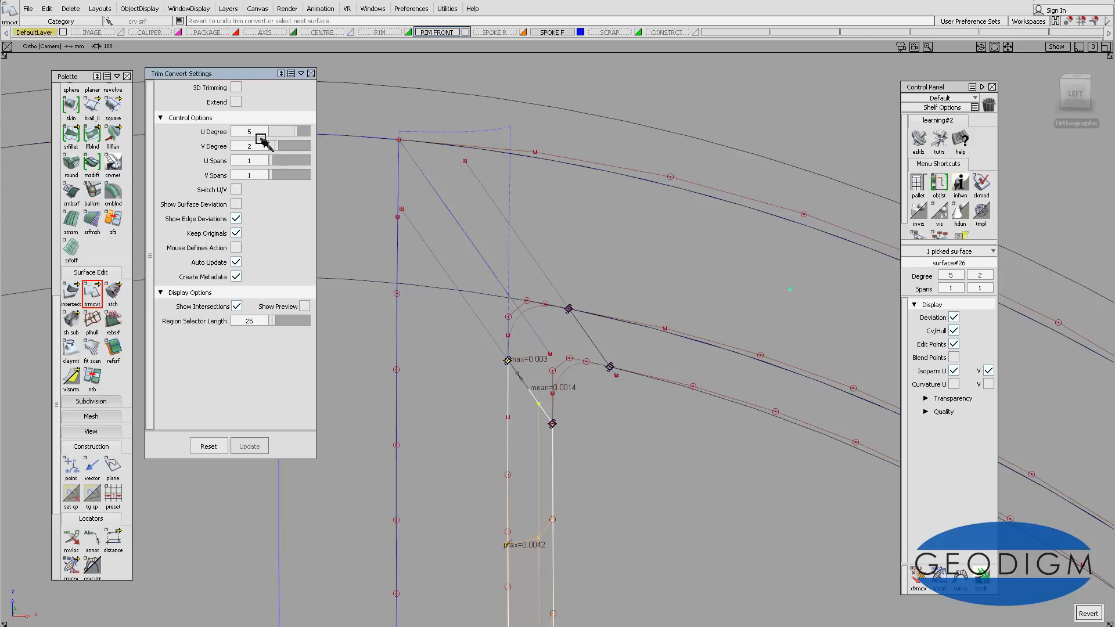
click(285, 148)
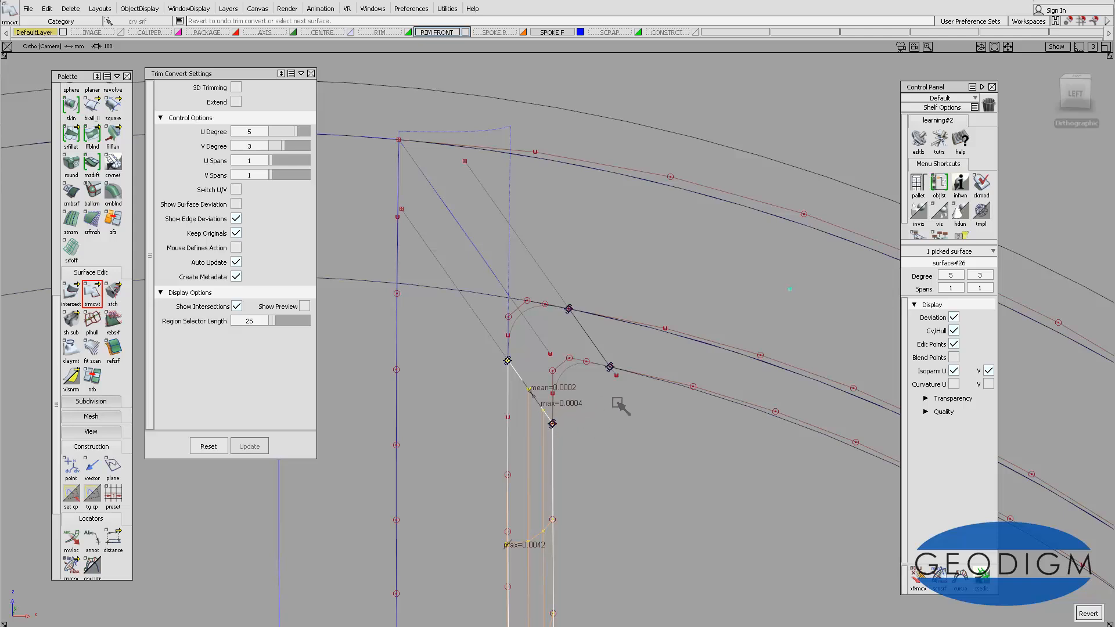
- Trim convert the trimmed inner rim surface into a single-span surface with U degree 4 and V degree 7
click(591, 344)
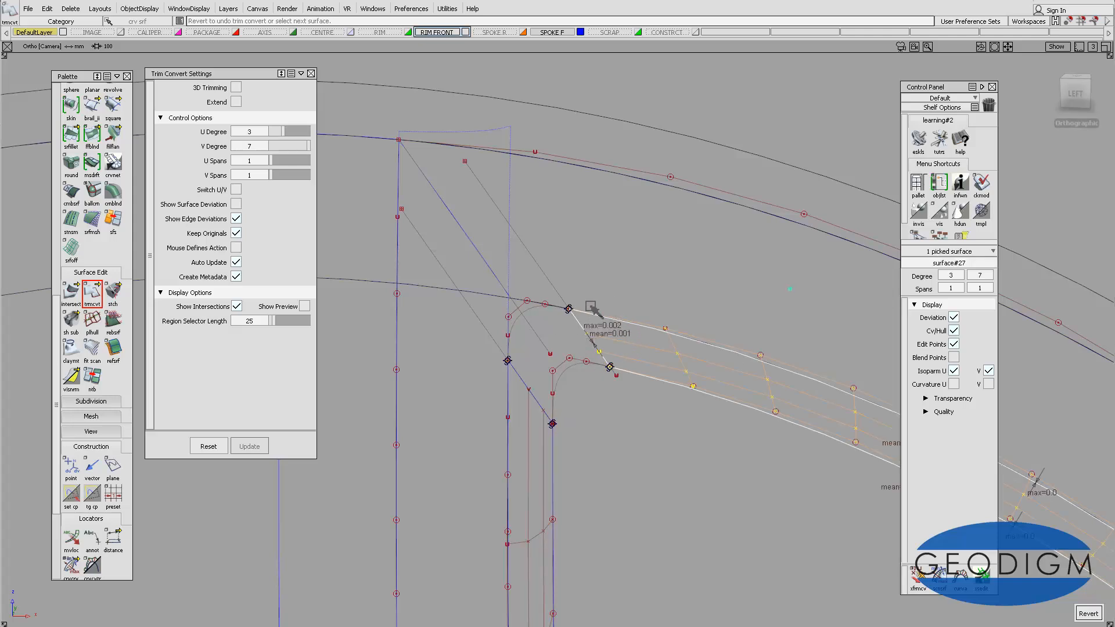
click(291, 131)
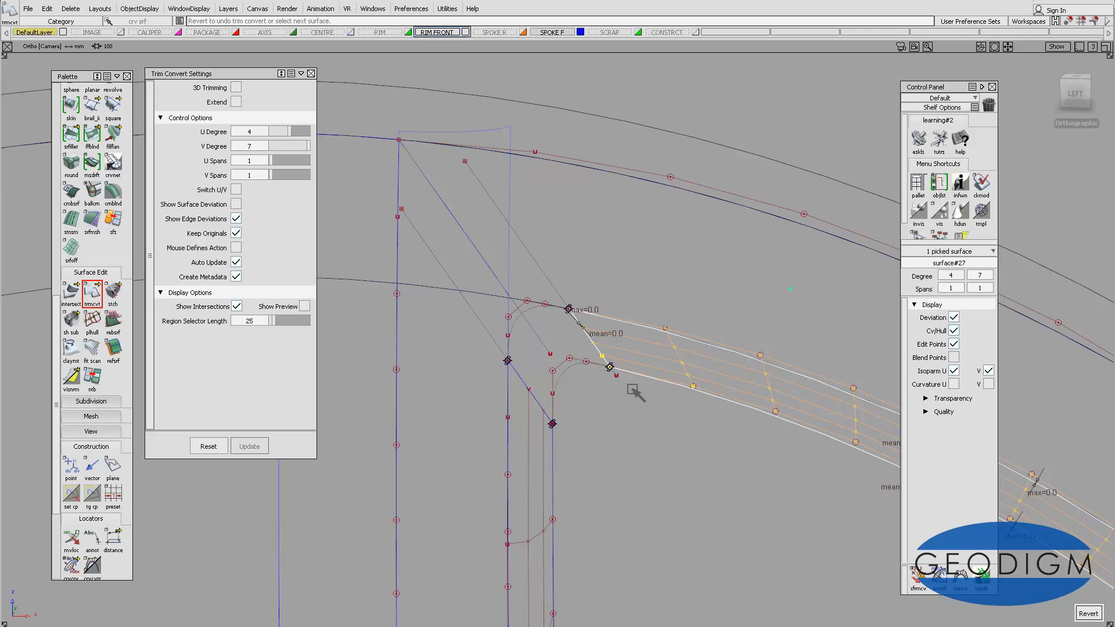
click(311, 74)
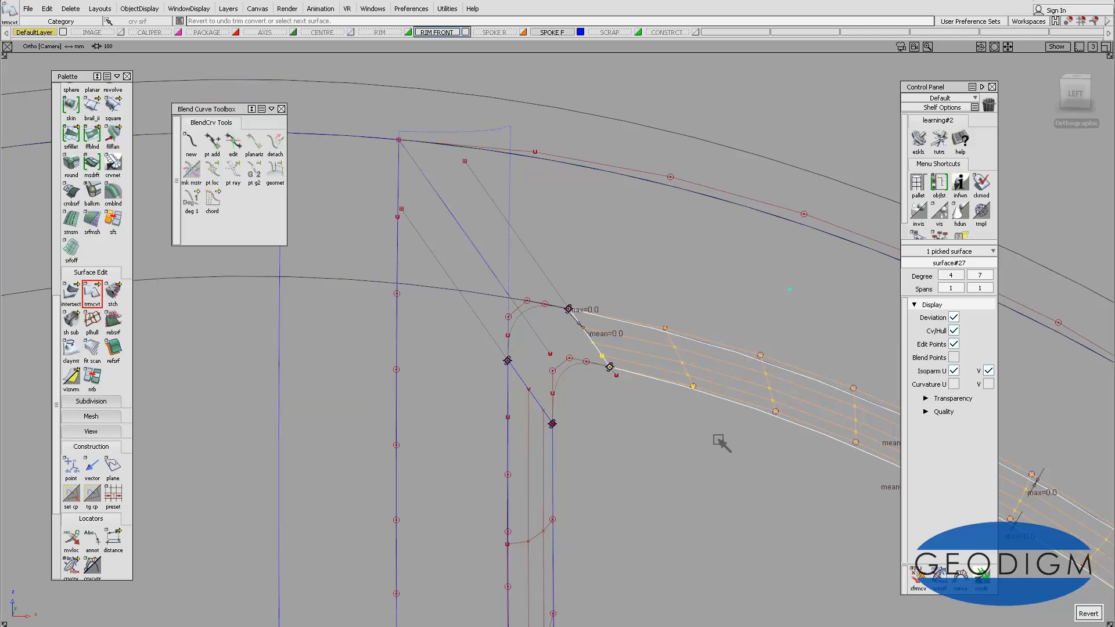
click(625, 400)
- Assign the original trimmed spoke side surface and the original trimmed inner rim surface to the CONSTRCT layer
ctrl+shift+click(576, 399)
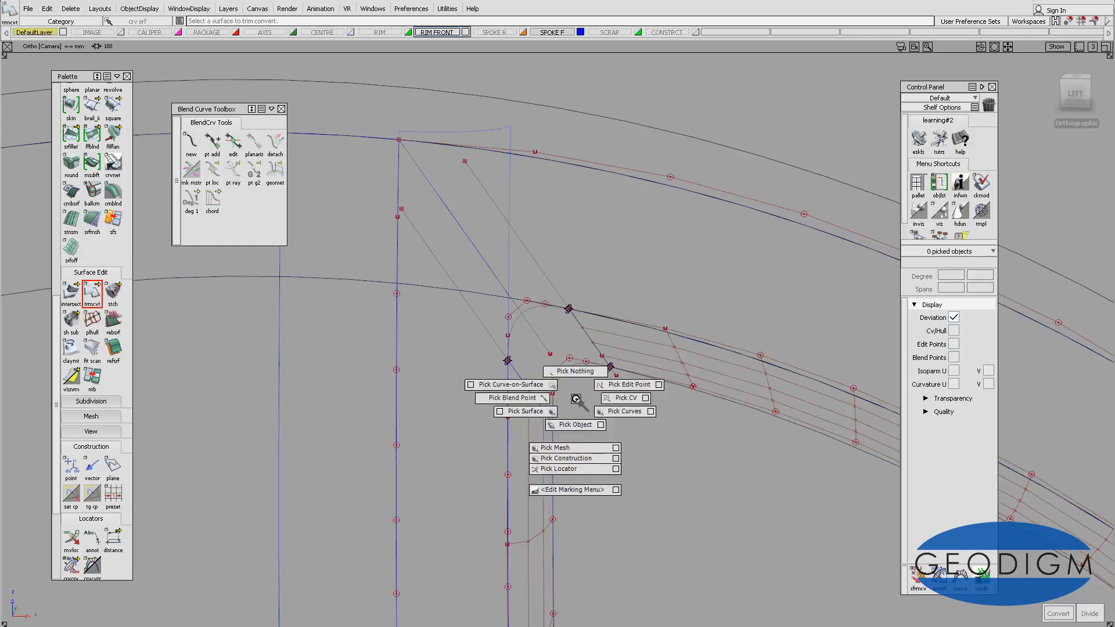
click(533, 399)
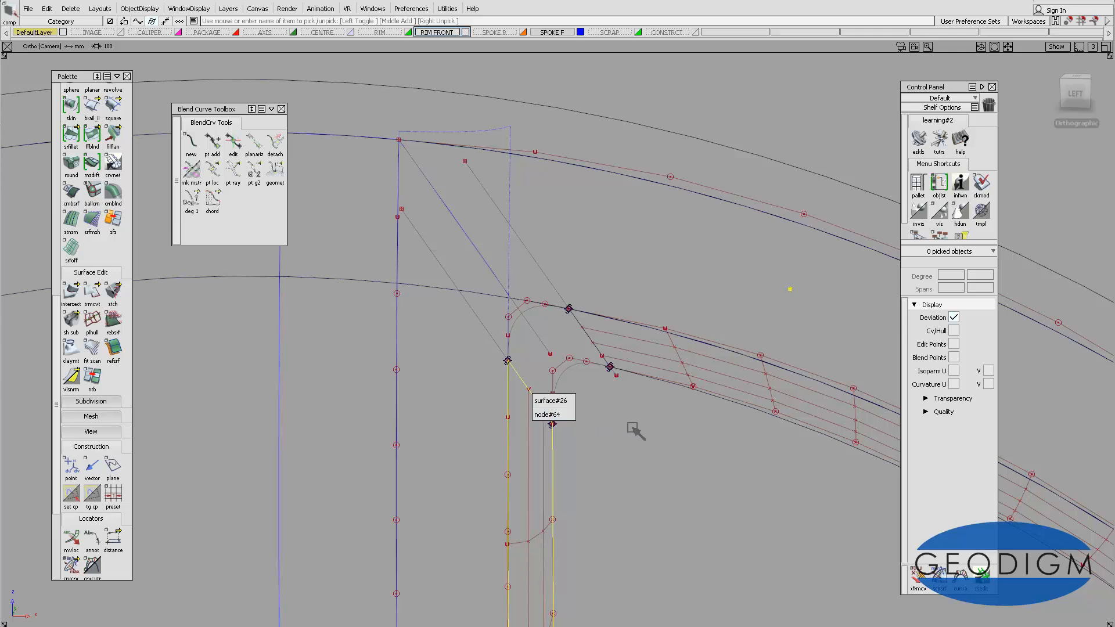
click(667, 451)
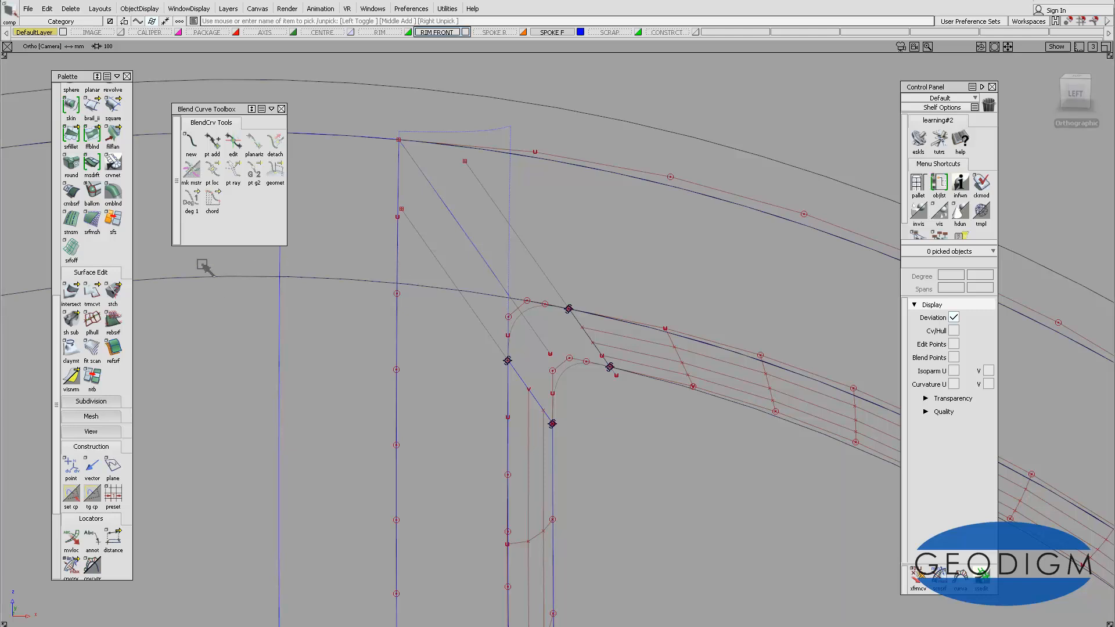
drag(58, 313, 61, 12)
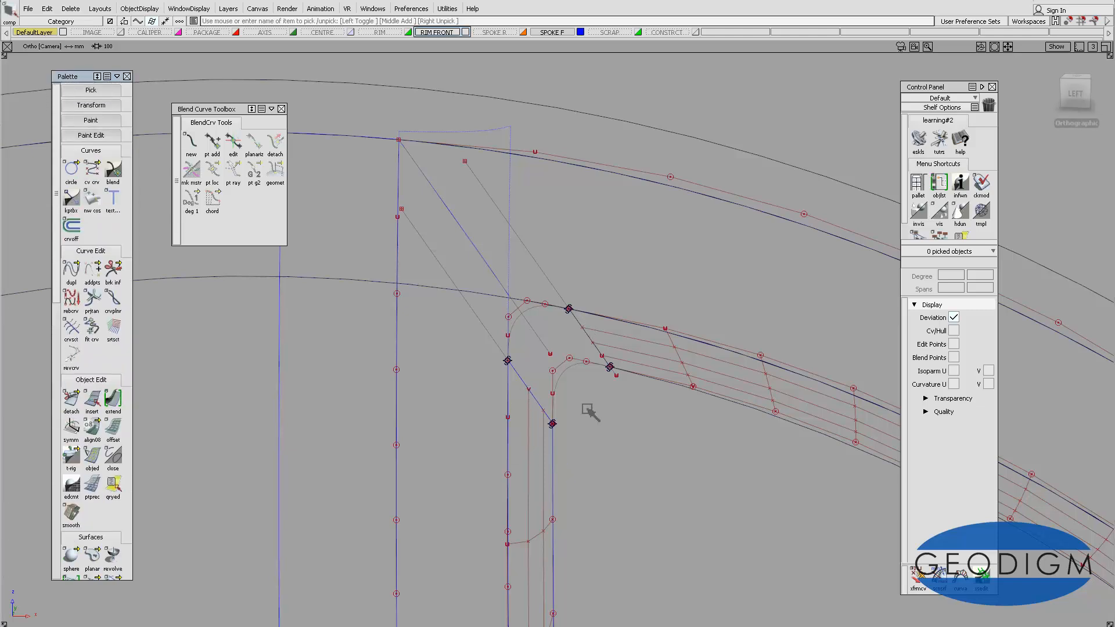
ctrl+shift+drag(587, 410, 571, 425)
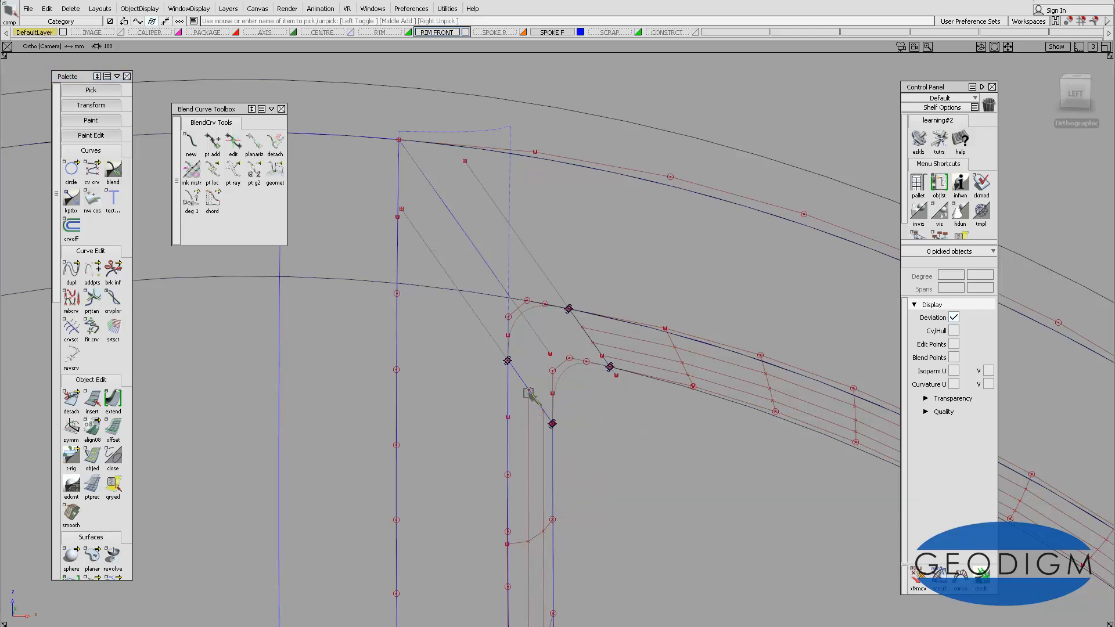
click(555, 412)
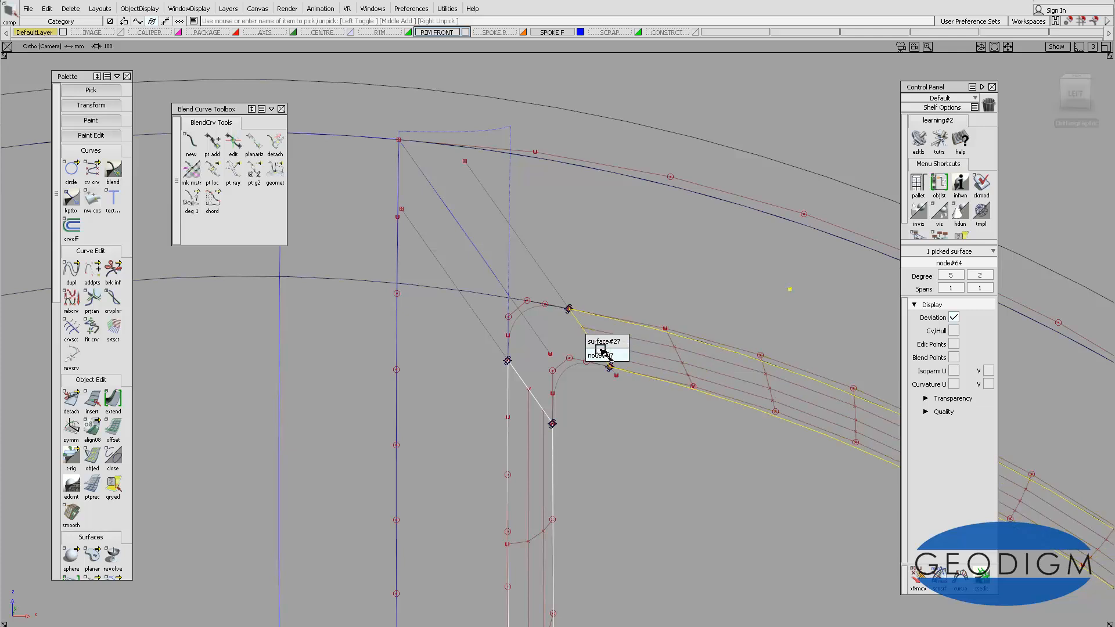
click(603, 353)
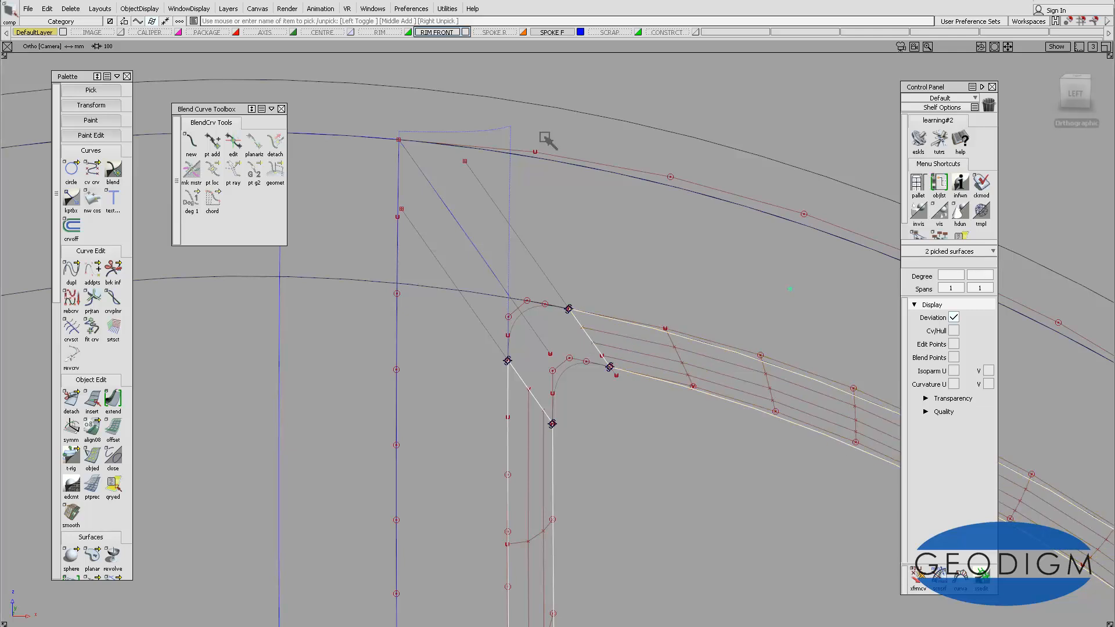
right_click(677, 35)
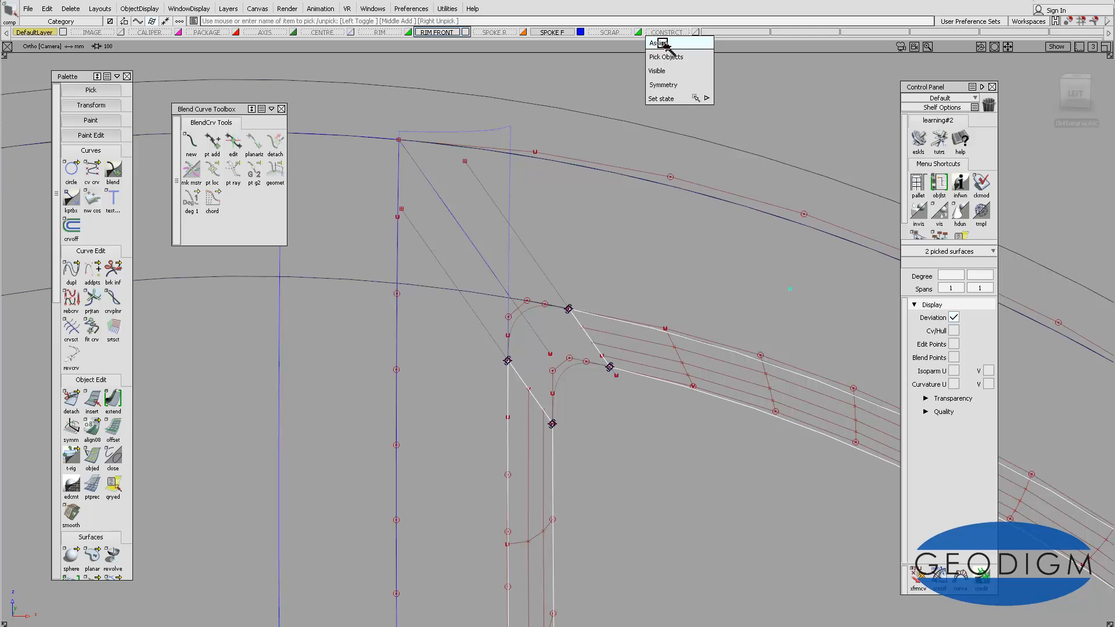
click(663, 44)
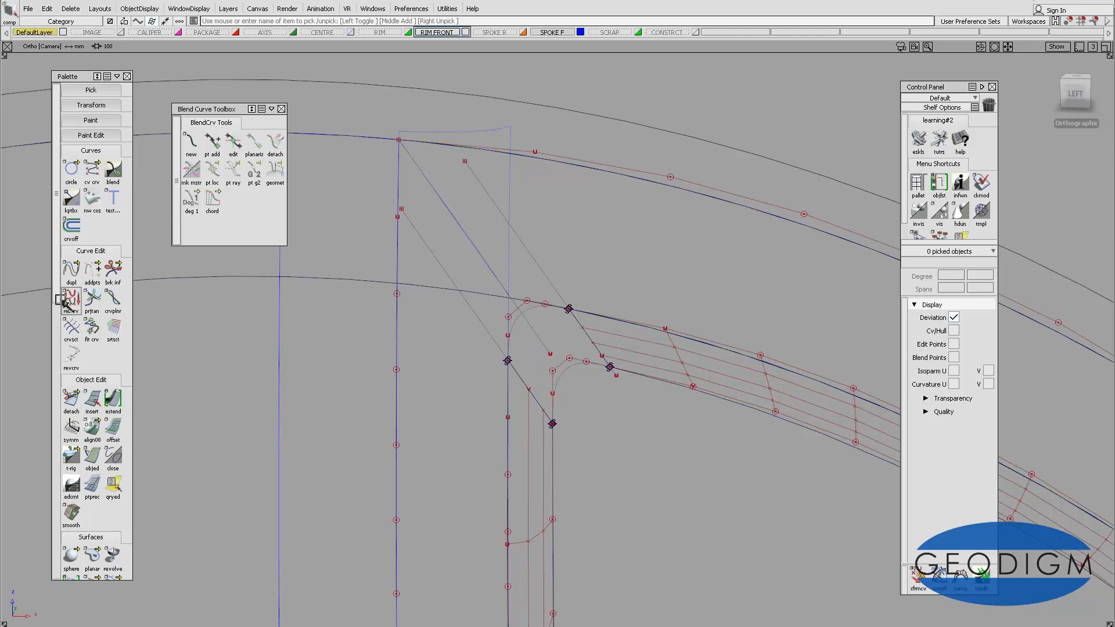
- Create a Square surface bounded by the converted spoke edge, the converted rim edge and both blend curves, and display its CVs and hull
drag(57, 296, 57, 465)
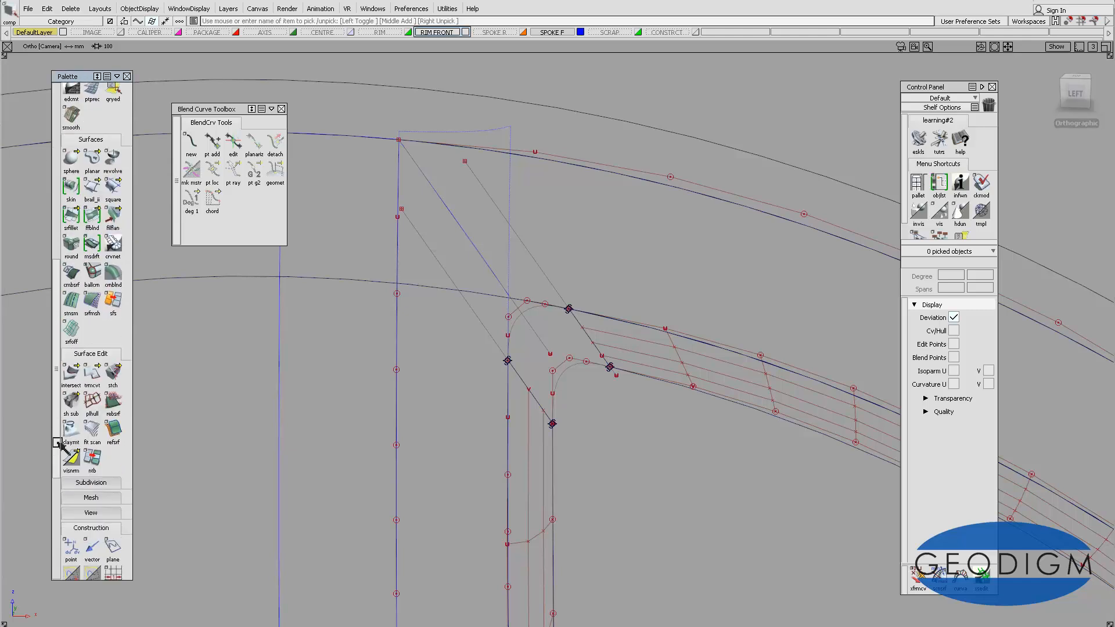
click(113, 192)
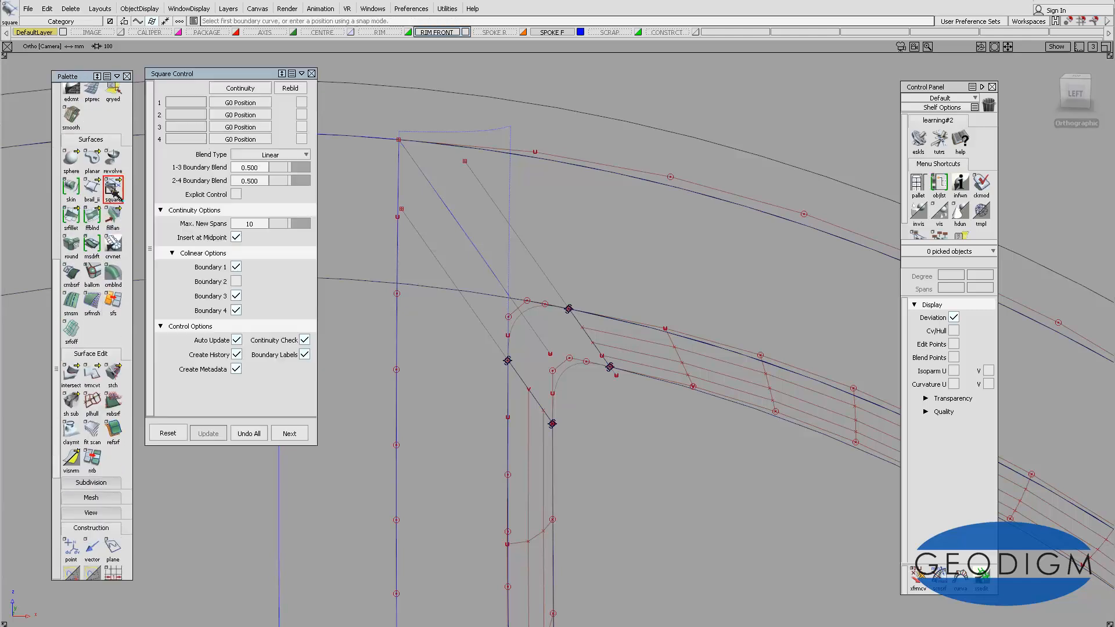
click(529, 388)
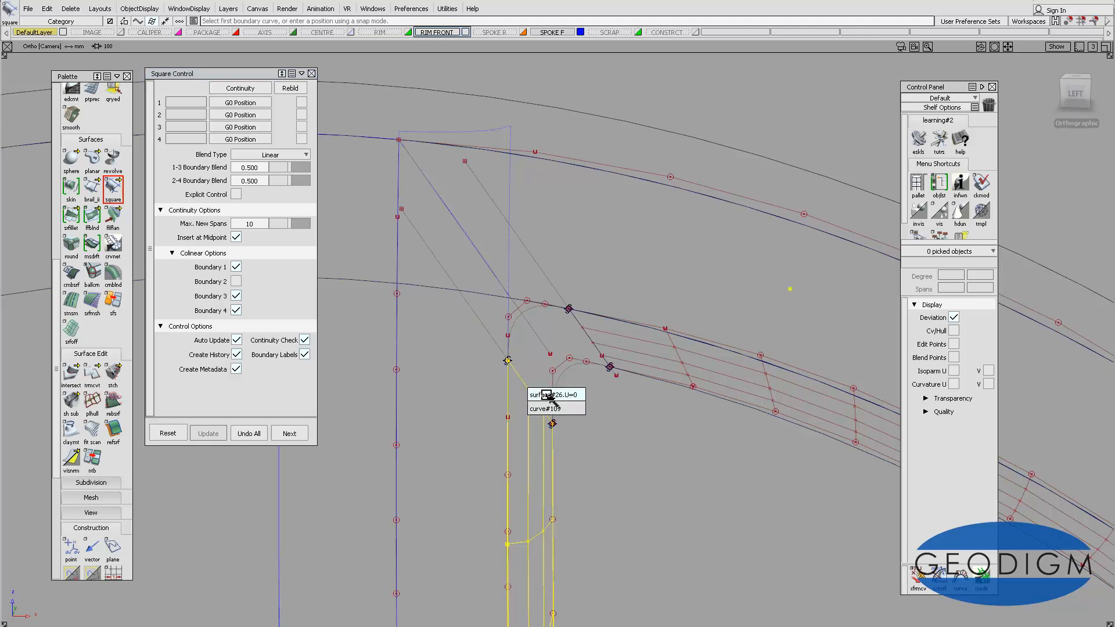
click(548, 396)
click(515, 323)
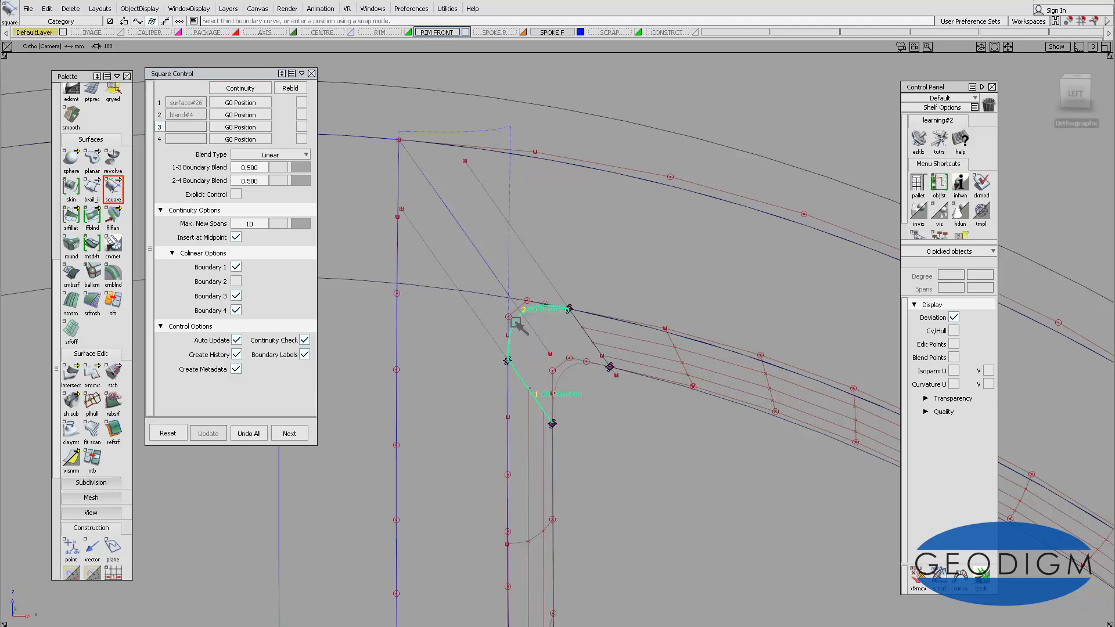
click(606, 359)
click(611, 366)
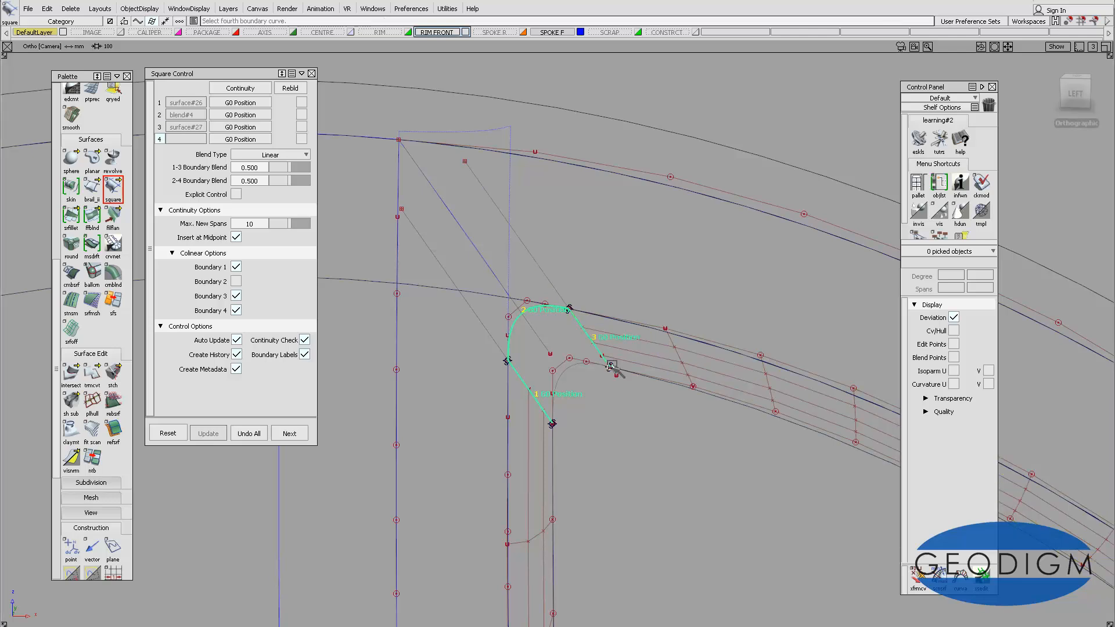
click(571, 365)
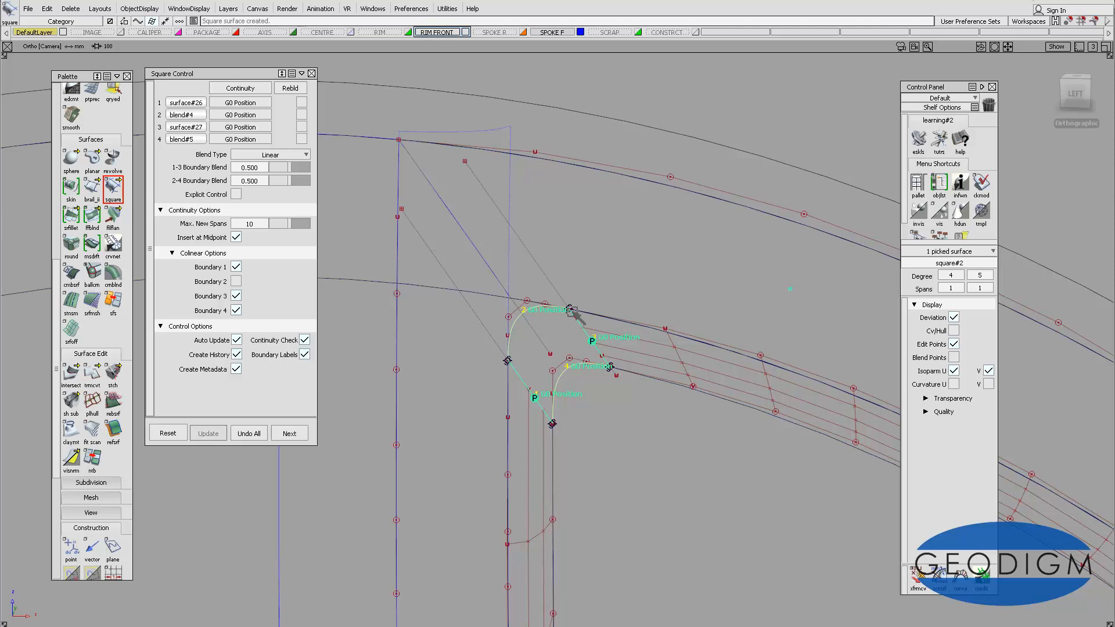
click(954, 330)
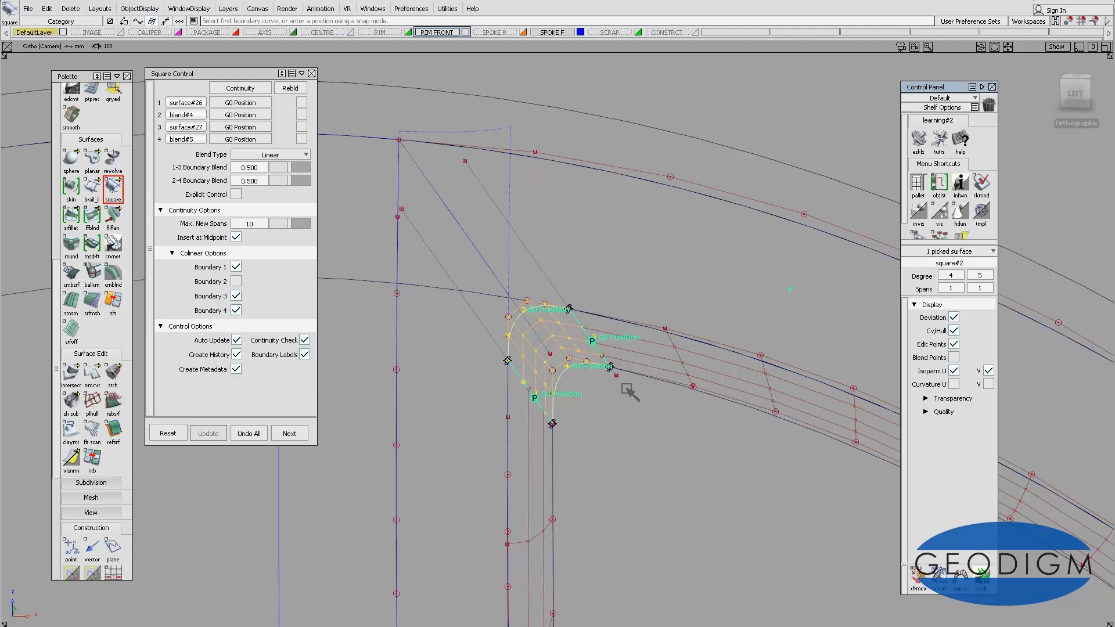
- Set the square surface's continuity to G2 Curvature along its spoke boundary and its rim boundary
alt+shift+drag(634, 403, 673, 360)
alt+shift+middle_drag(674, 360, 670, 334)
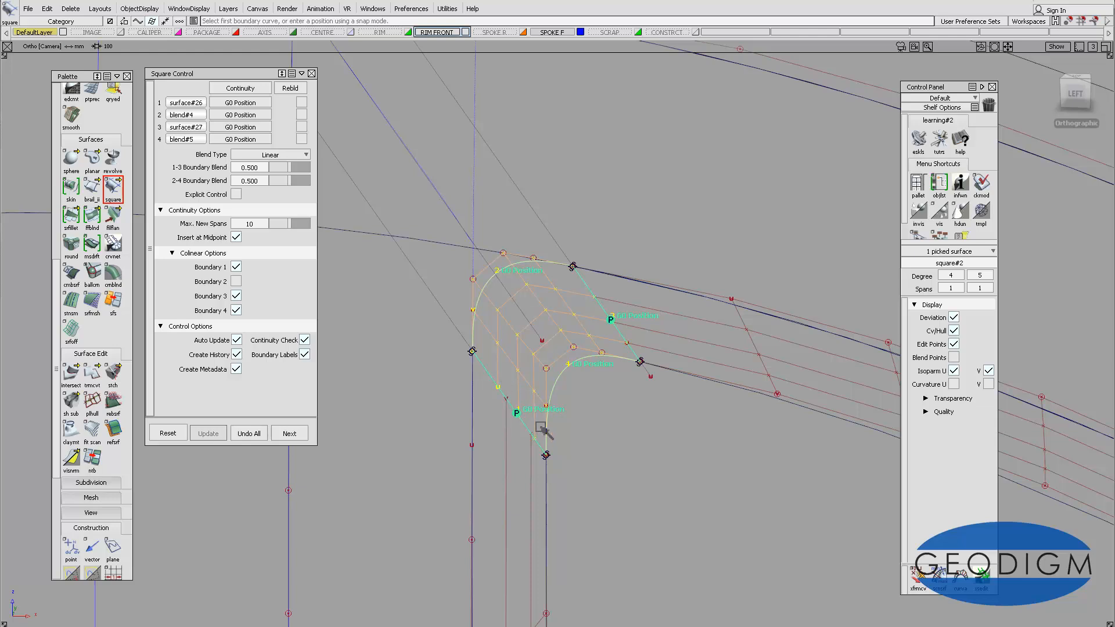
click(237, 104)
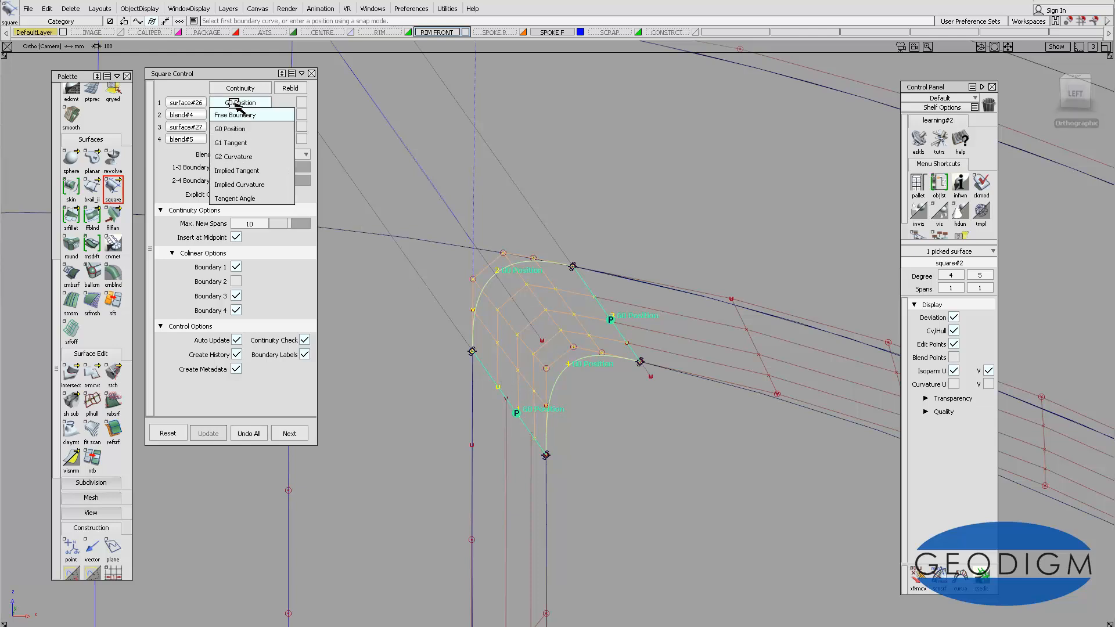
click(237, 157)
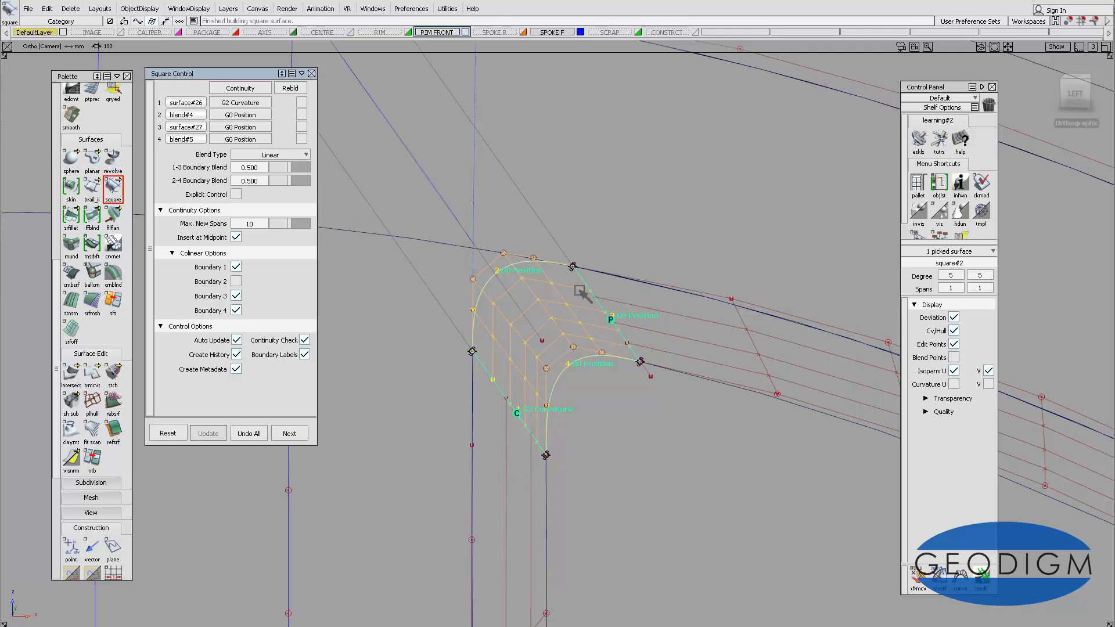
click(251, 129)
click(248, 180)
- Turn on explicit control for the square surface and set its U degree to 4
click(238, 194)
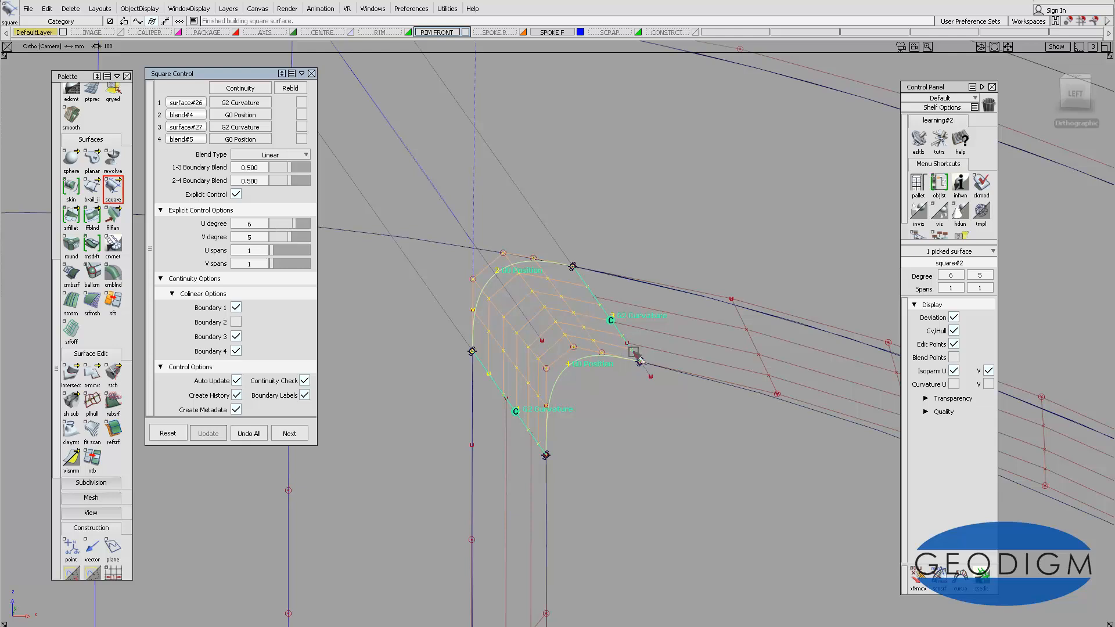
drag(295, 224, 287, 224)
drag(280, 226, 278, 227)
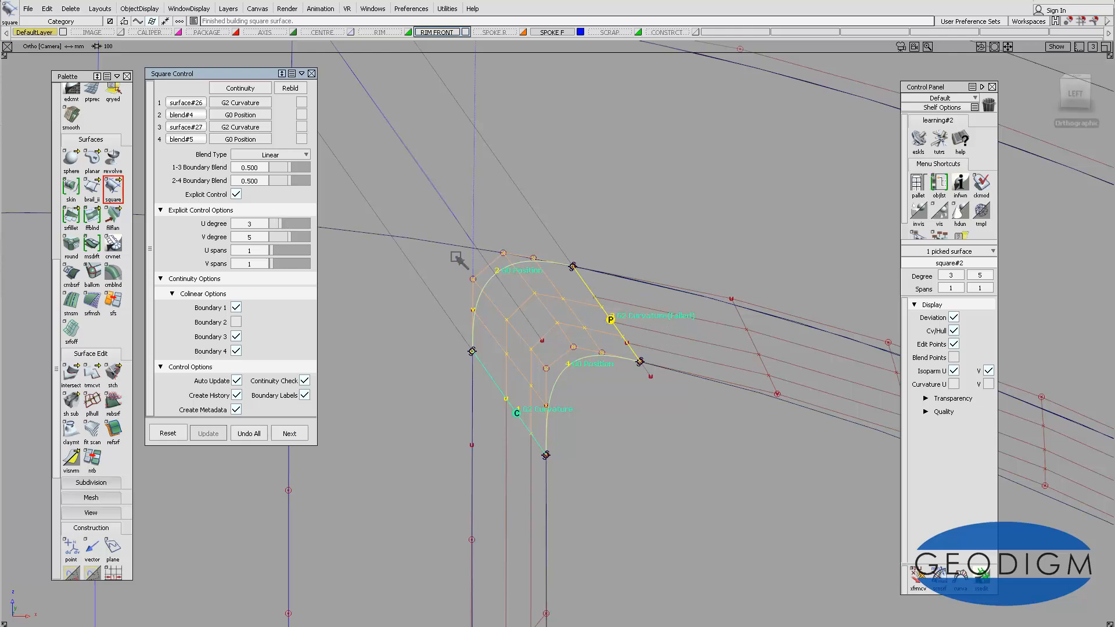
click(286, 225)
click(237, 337)
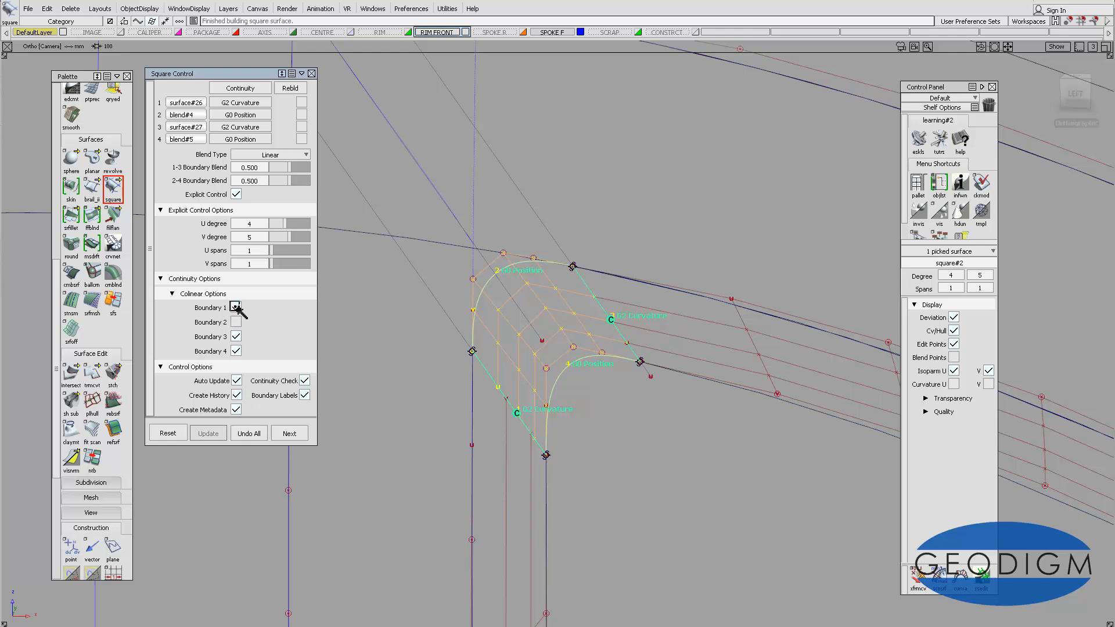
click(236, 307)
click(312, 73)
- Save the model as a new version named wheel-spoke-surface-fillet2-20200624-1014.wire
click(28, 8)
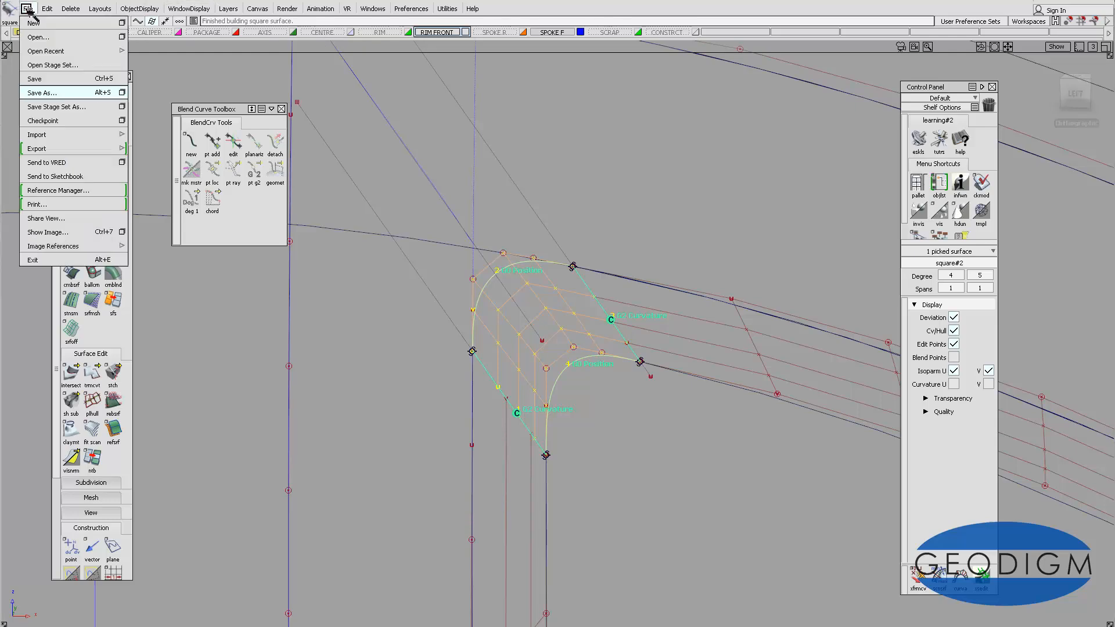
click(42, 93)
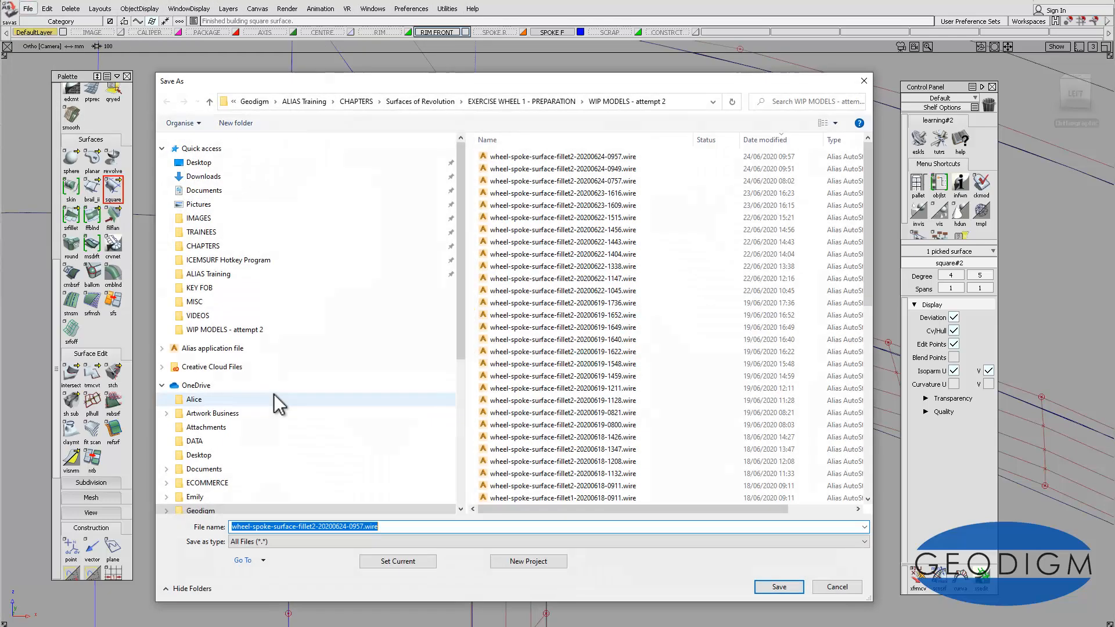
click(366, 526)
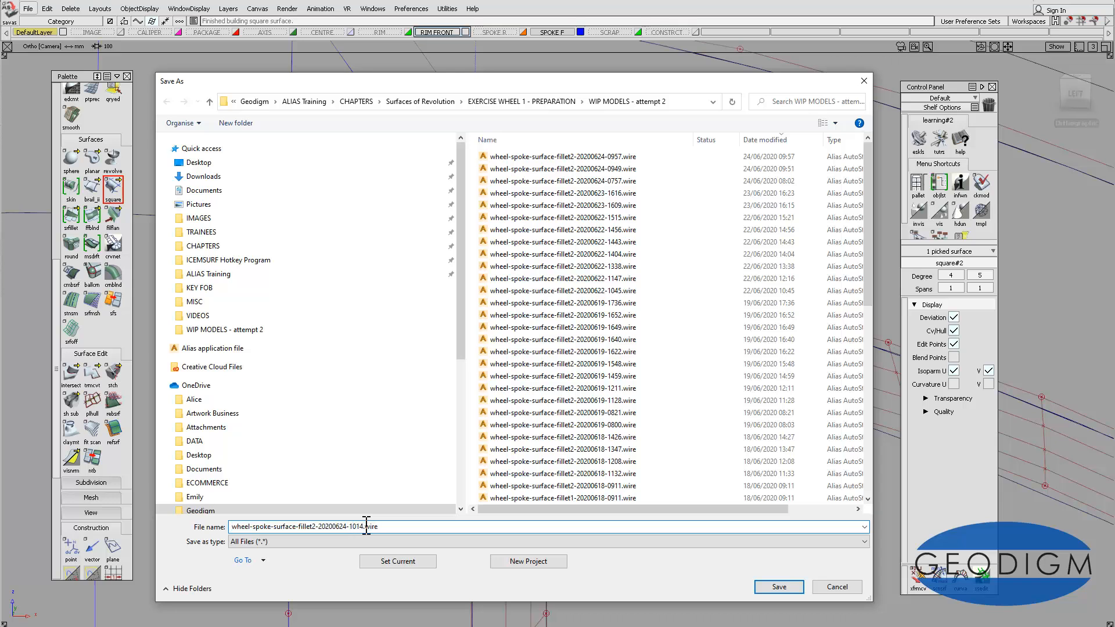
key(Return)
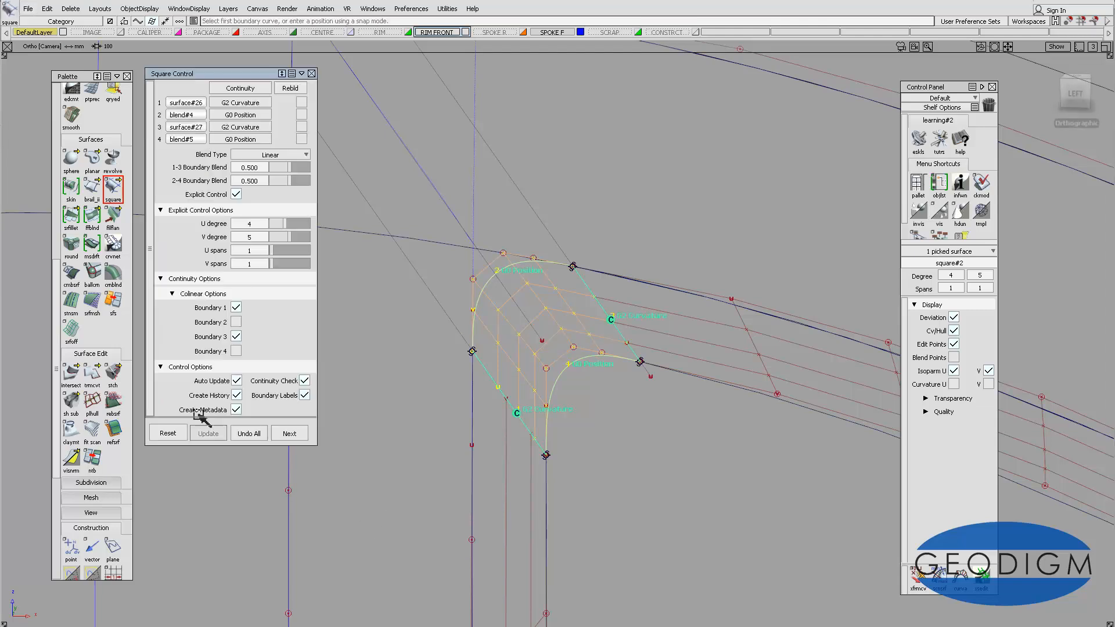
- Leave the Square tool and delete the two long straight construction lines running across the spoke and rim edges of the transition
click(312, 74)
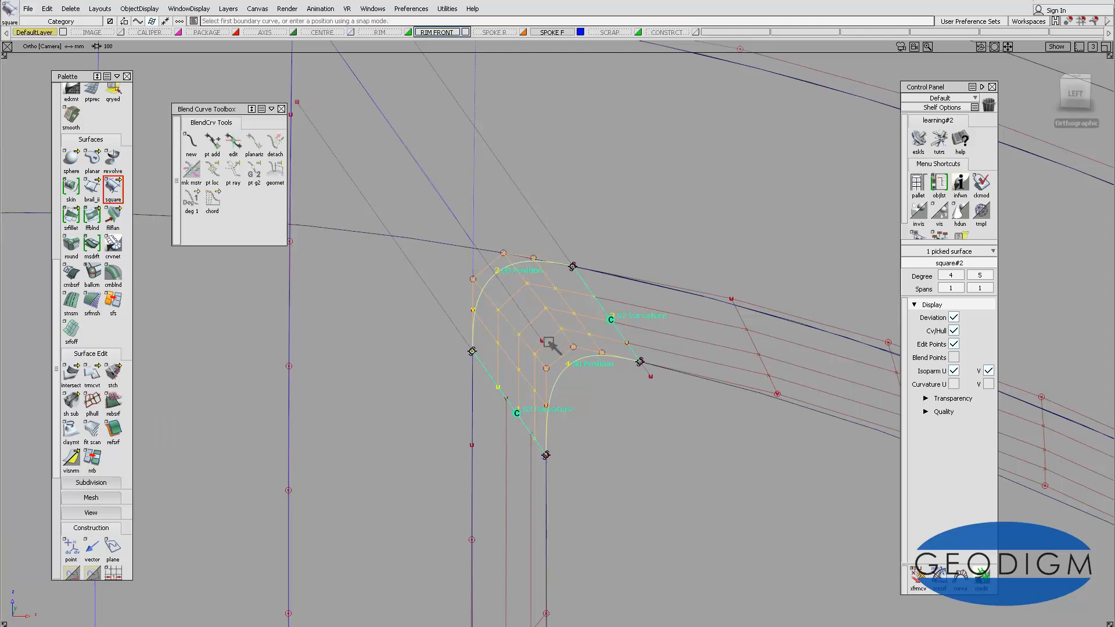
alt+shift+right_drag(552, 345, 587, 369)
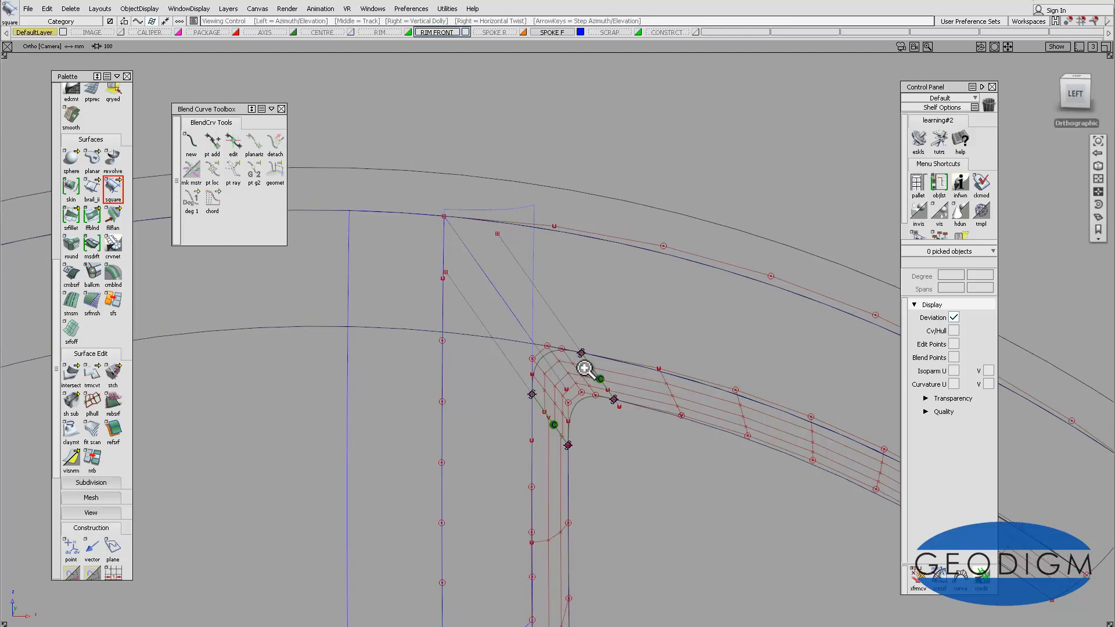
alt+shift+middle_drag(587, 368, 600, 334)
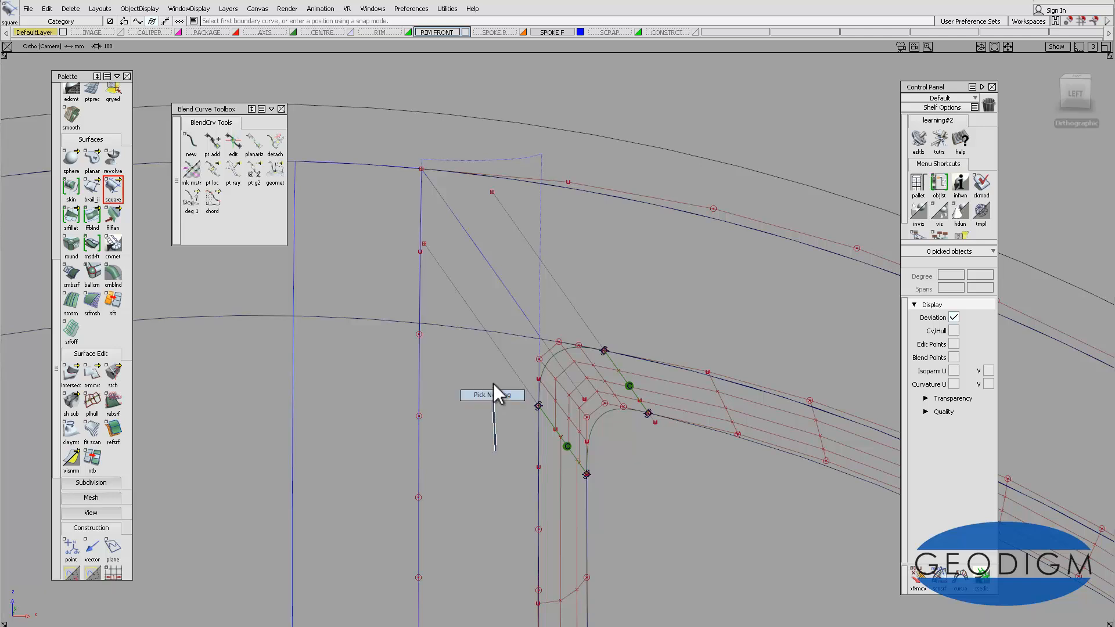
alt+shift+drag(505, 394, 523, 341)
click(506, 344)
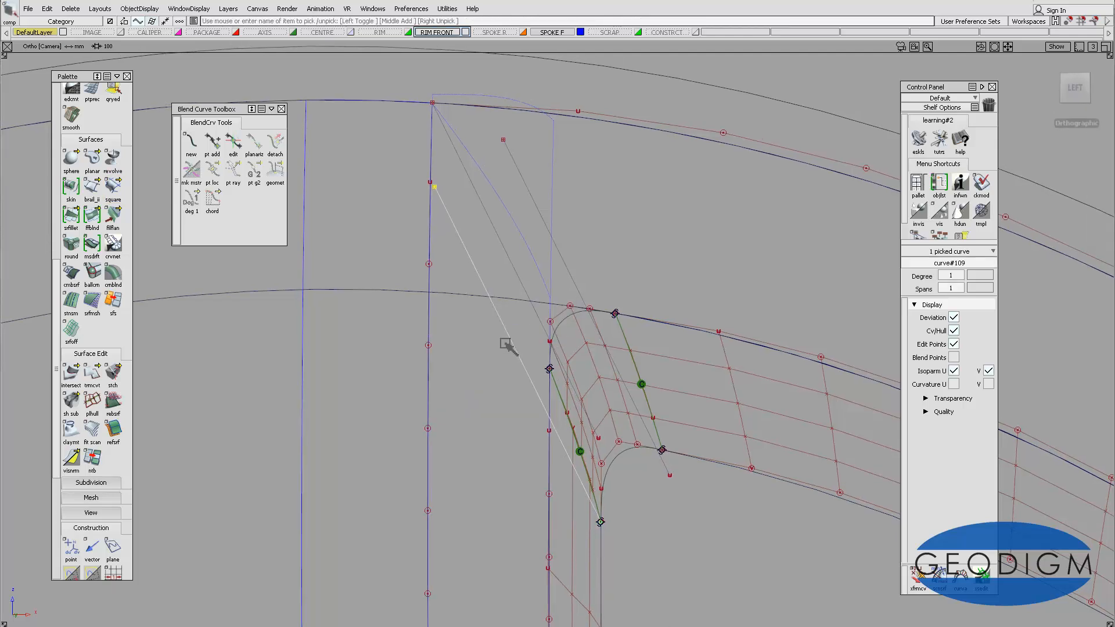
click(559, 288)
key(Delete)
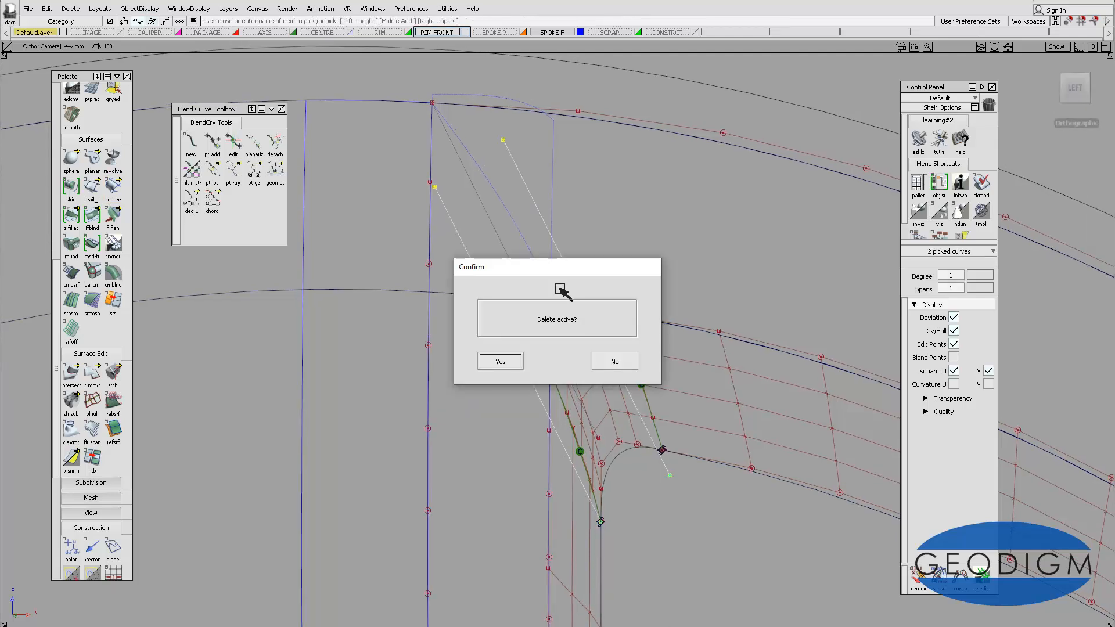
click(504, 363)
- Draw a degree 1 CV curve from the square surface's upper spoke-side corner to the adjacent CV along its spoke boundary
alt+shift+drag(575, 374, 551, 361)
alt+shift+right_drag(551, 360, 511, 381)
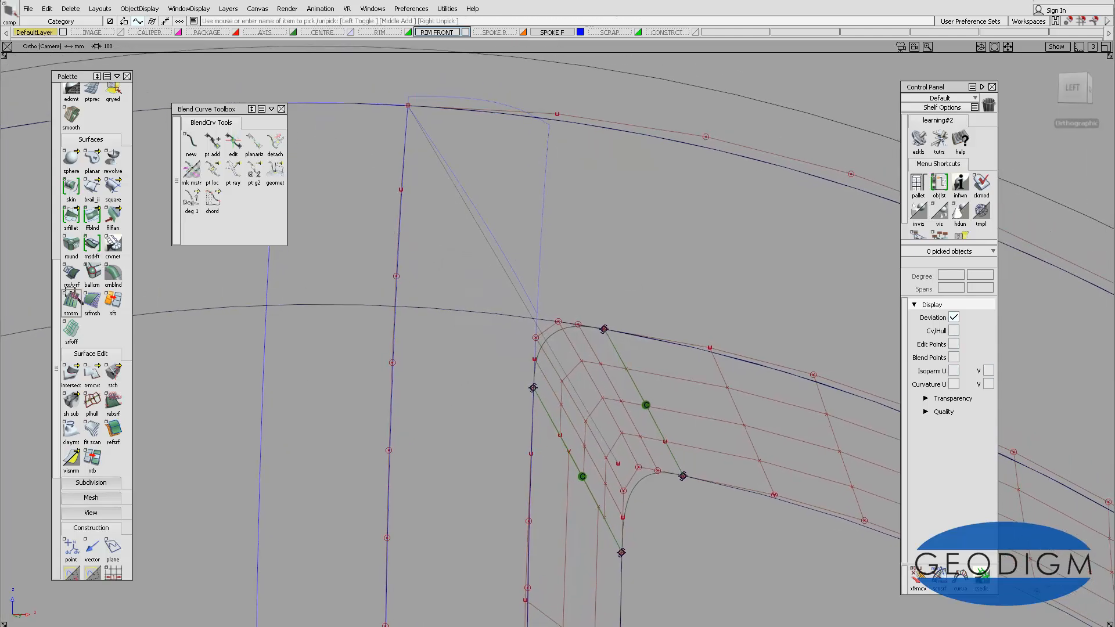
mouse_move(55, 274)
mouse_down()
mouse_move(55, 162)
mouse_move(74, 207)
mouse_move(55, 137)
mouse_up()
double_click(91, 173)
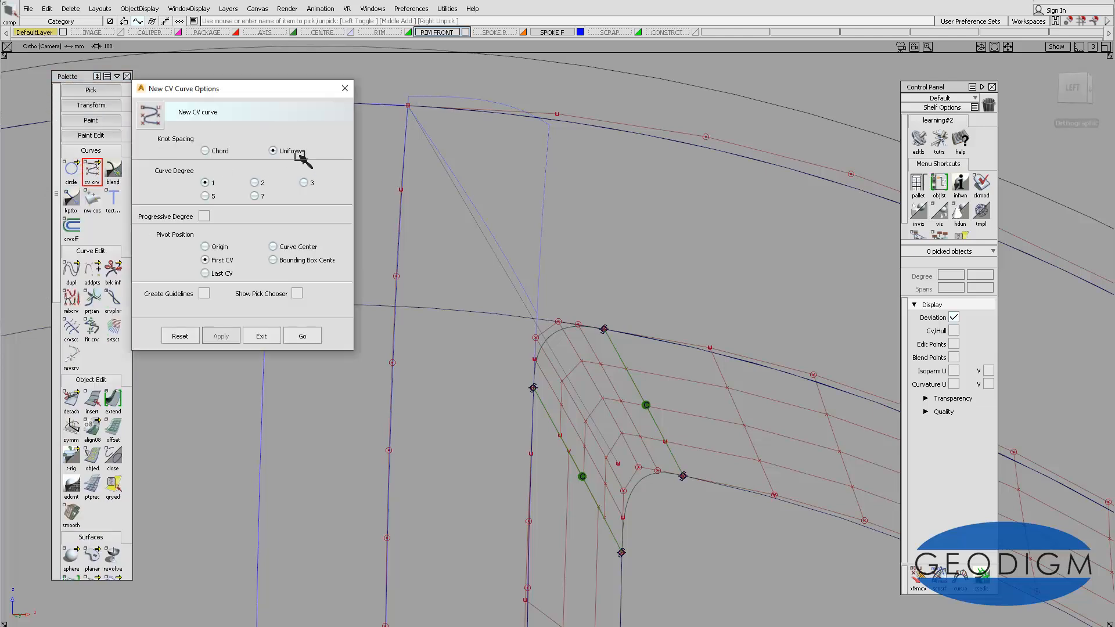
click(305, 337)
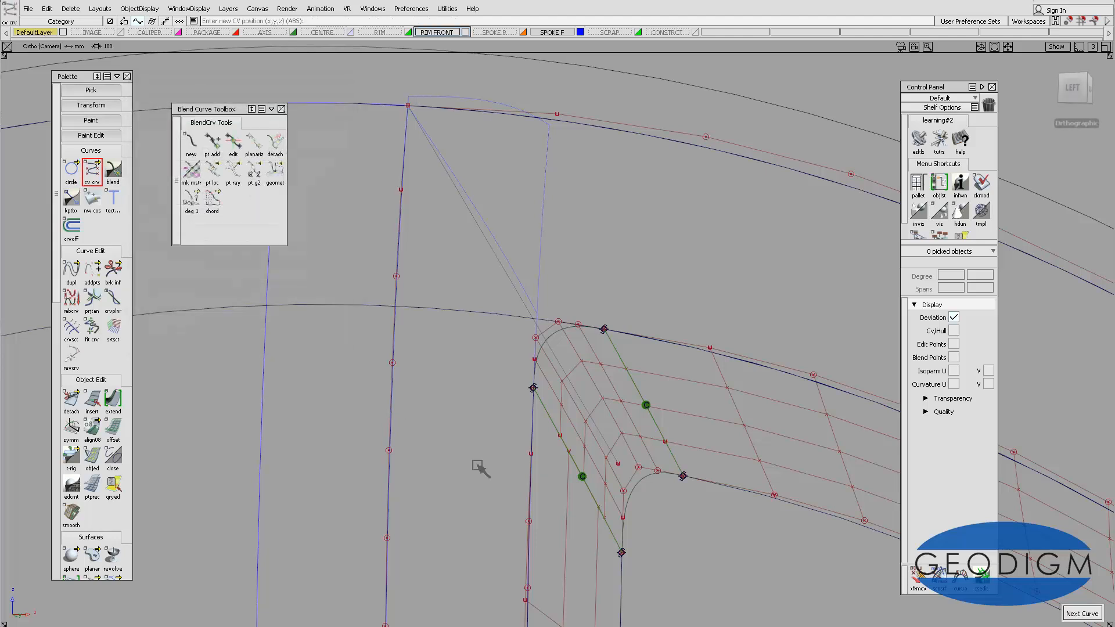
click(520, 390)
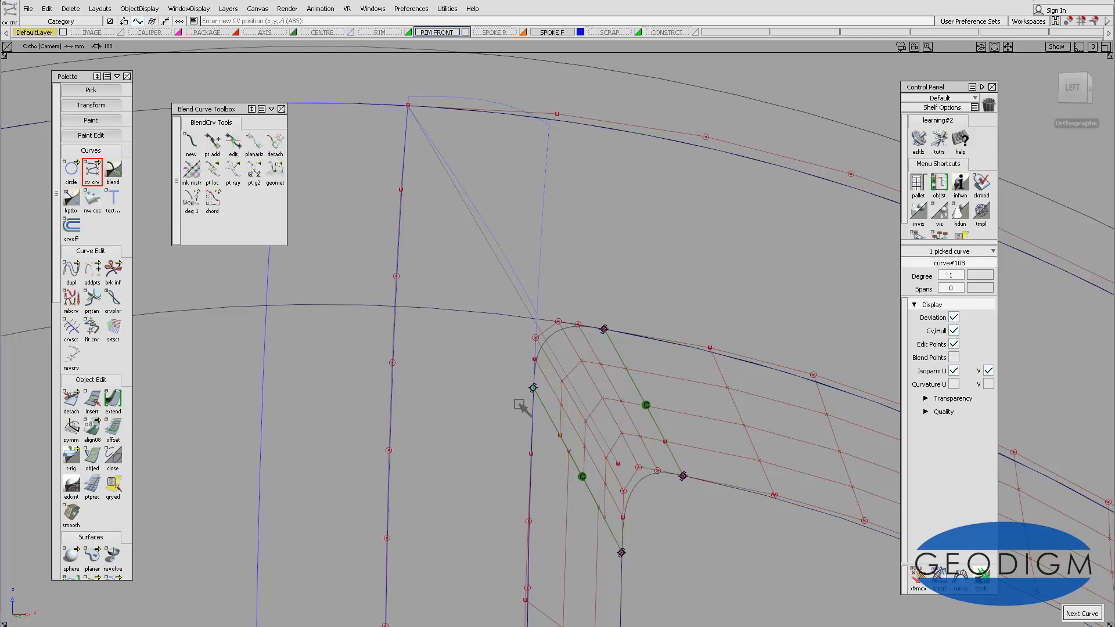
click(559, 435)
key(Escape)
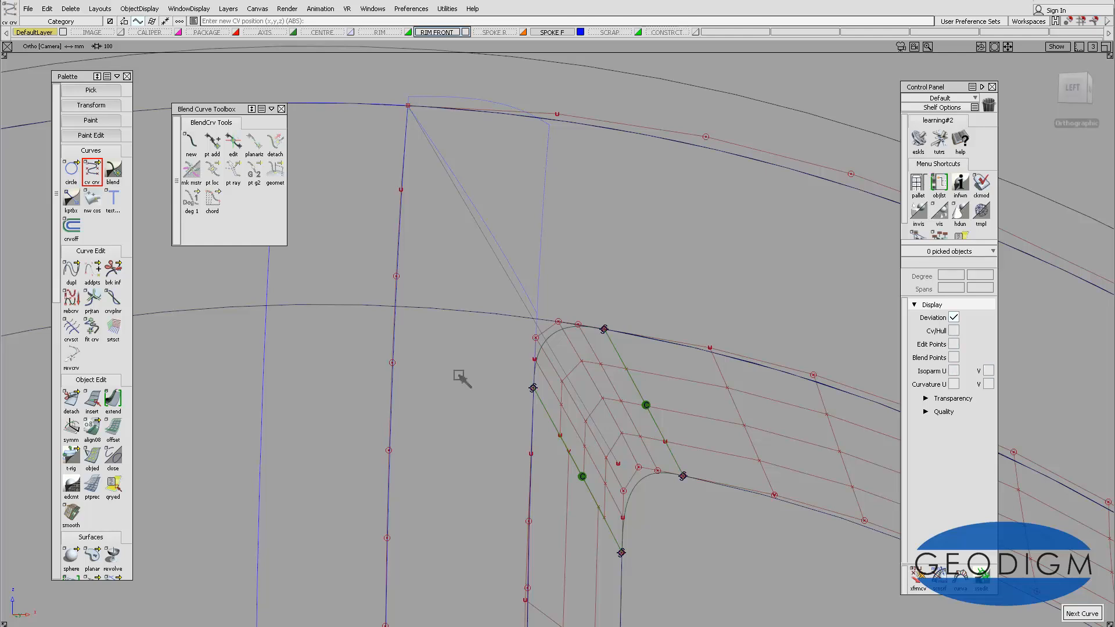
- Draw a degree 1 CV curve from the square surface's upper rim-side corner to the adjacent CV along its rim boundary
double_click(98, 178)
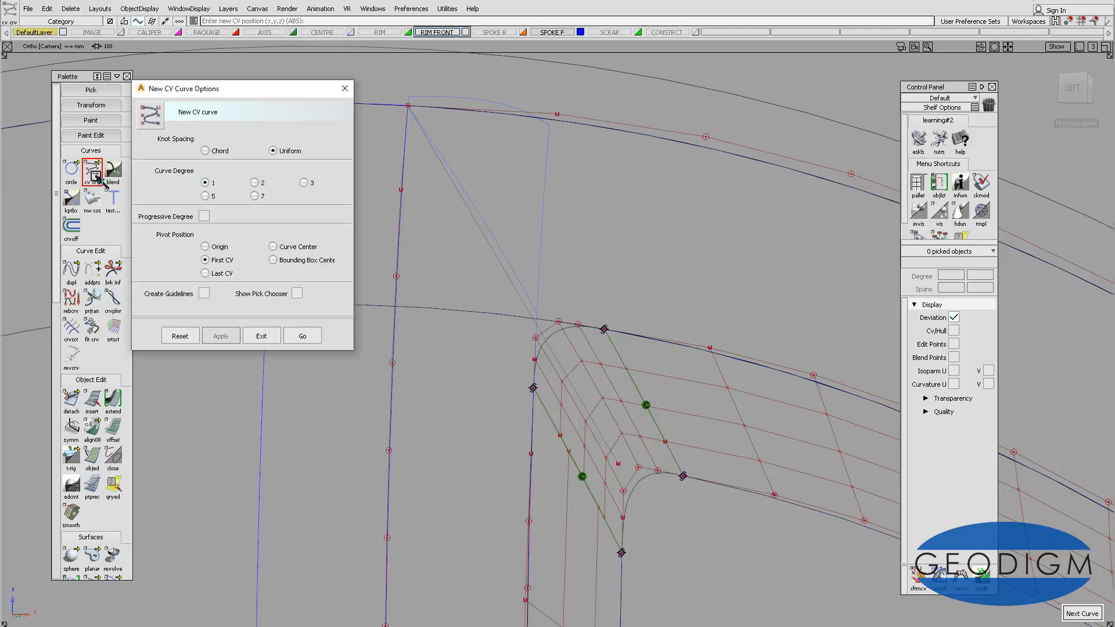
click(302, 333)
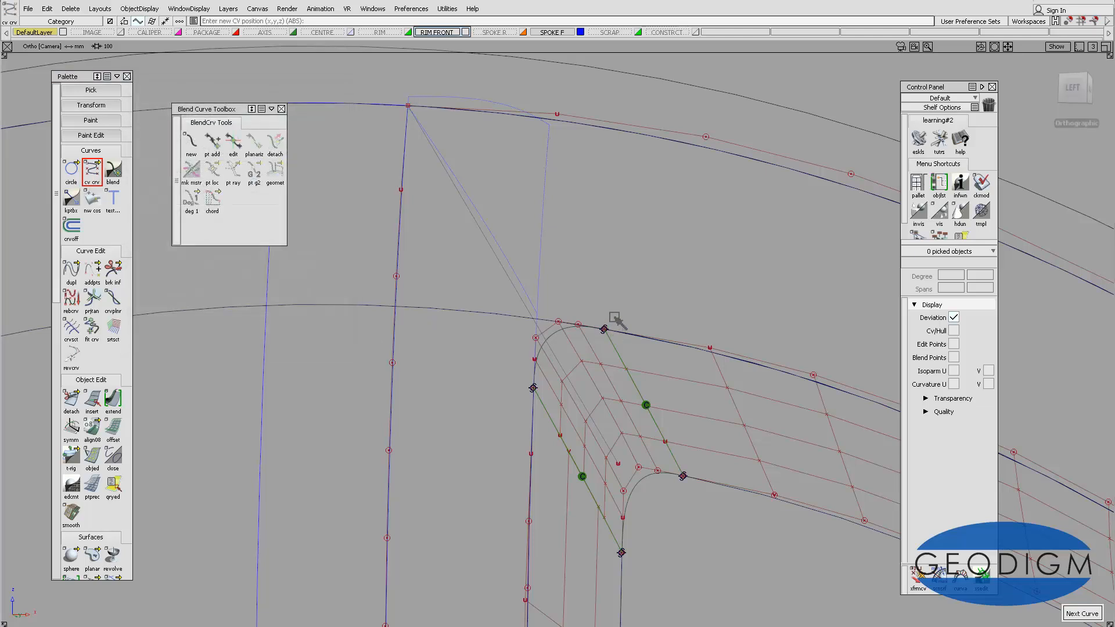
click(604, 329)
click(634, 364)
- Using Move CV in SLIDE mode, slide both short lines' free end CVs back past the surface corners to extend them outward
double_click(918, 578)
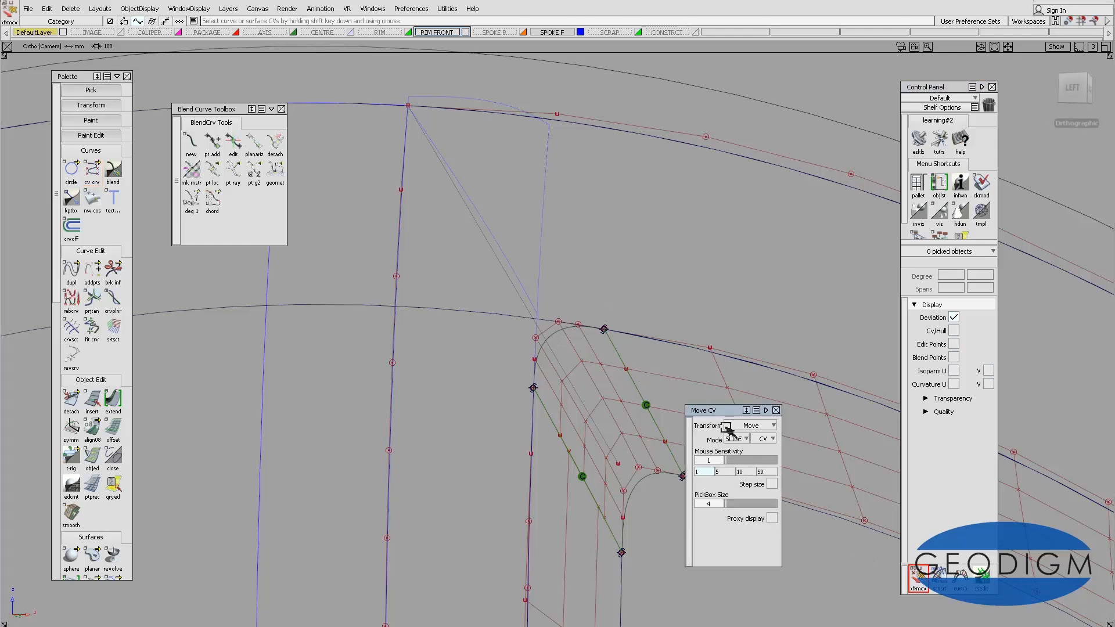
drag(720, 410, 774, 308)
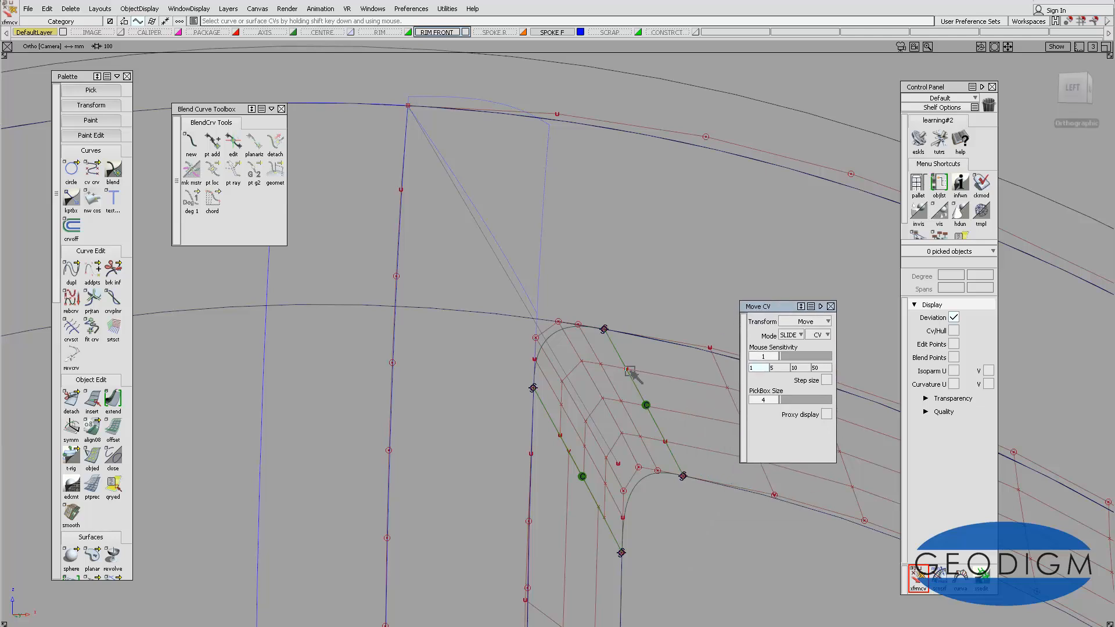
click(629, 370)
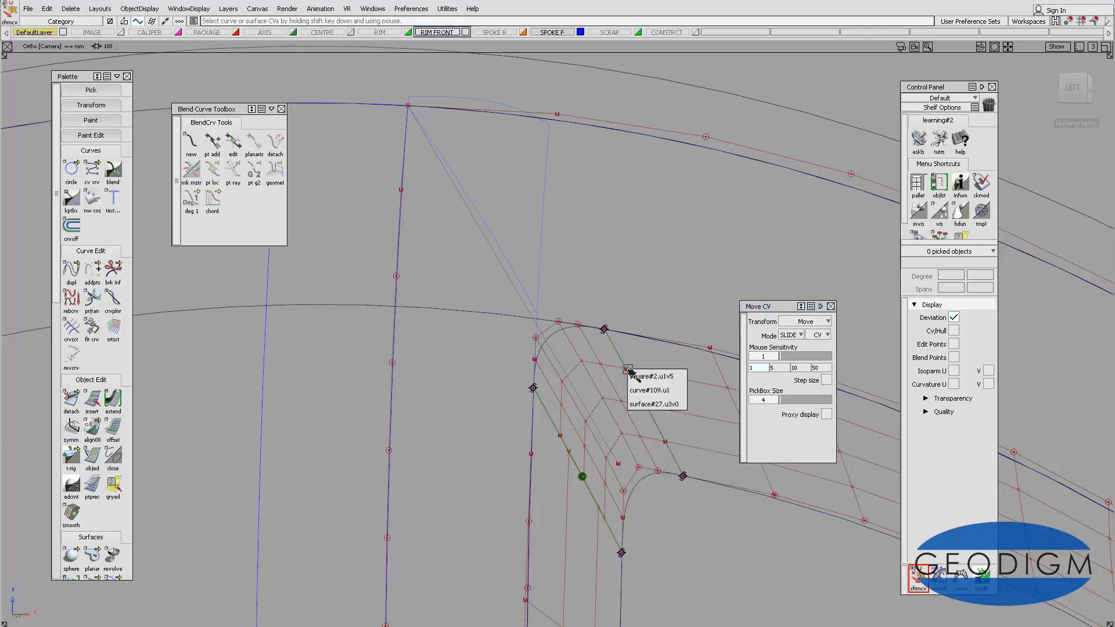
click(667, 392)
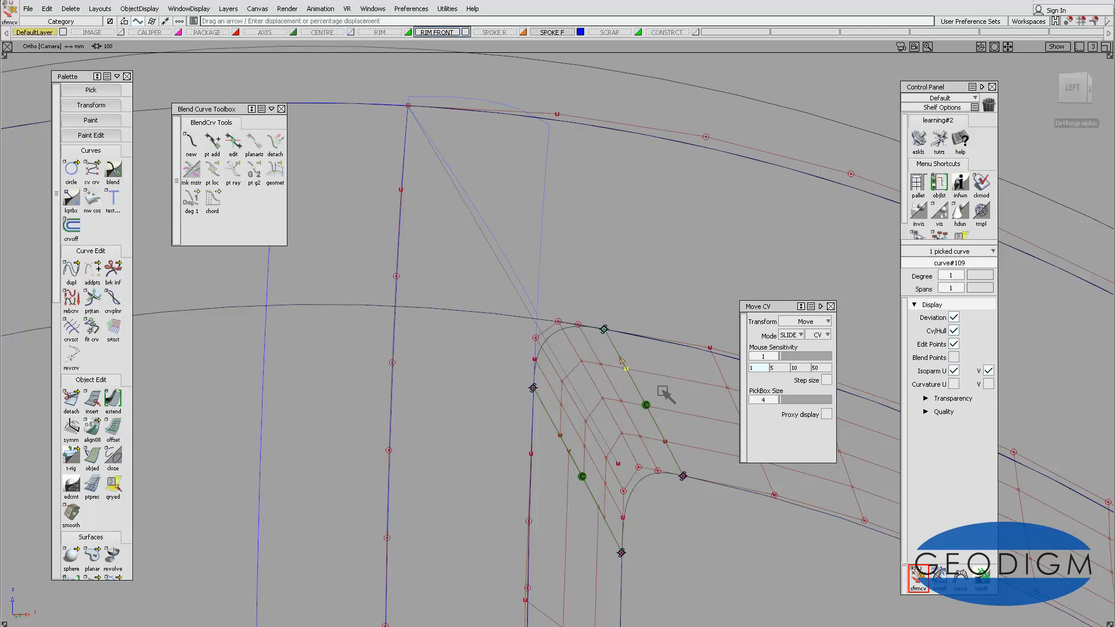
drag(604, 329, 552, 229)
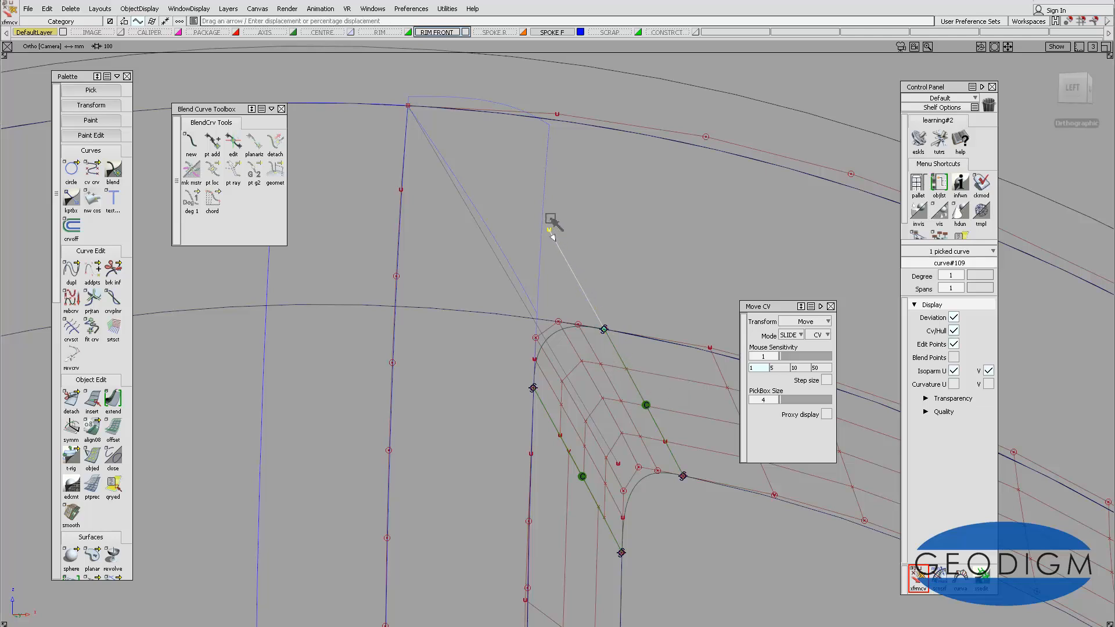
click(561, 437)
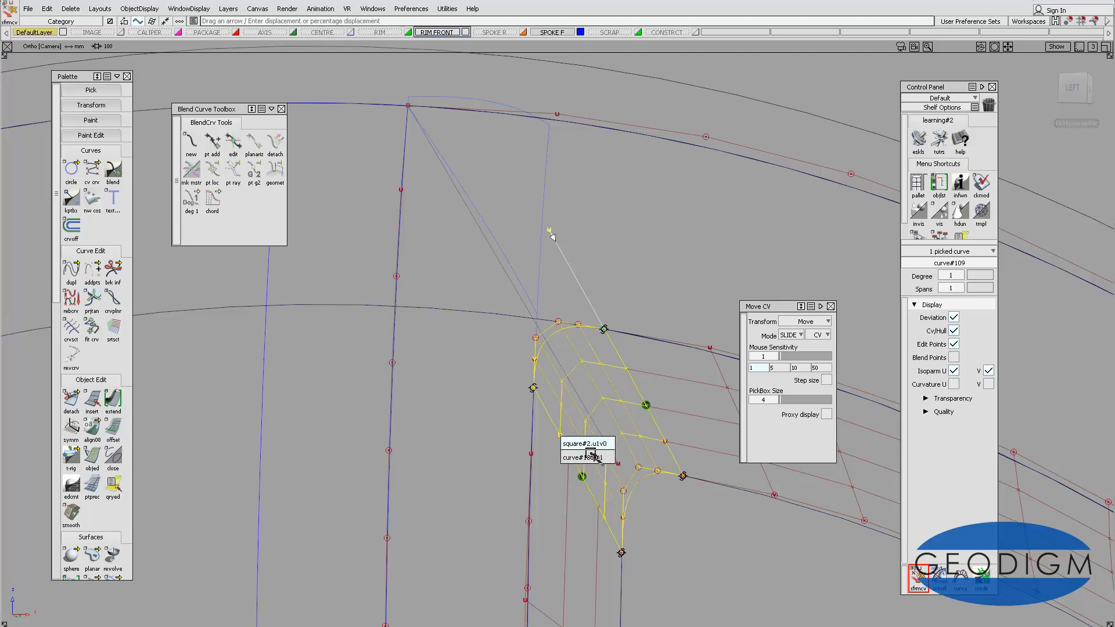
click(578, 455)
drag(555, 427, 489, 310)
- Create a degree 5 blend curve from the outer spoke edge curve to the rebuilt rim curve, rounding off their corner
alt+shift+drag(634, 385, 600, 336)
alt+shift+middle_drag(651, 327, 507, 386)
alt+shift+drag(496, 377, 597, 401)
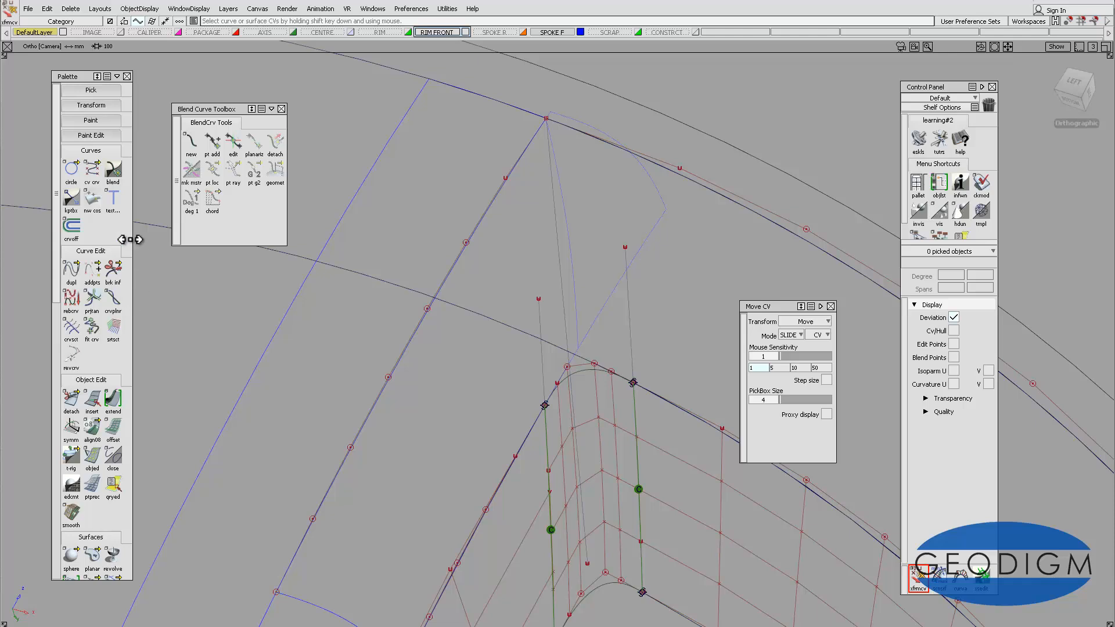
click(193, 141)
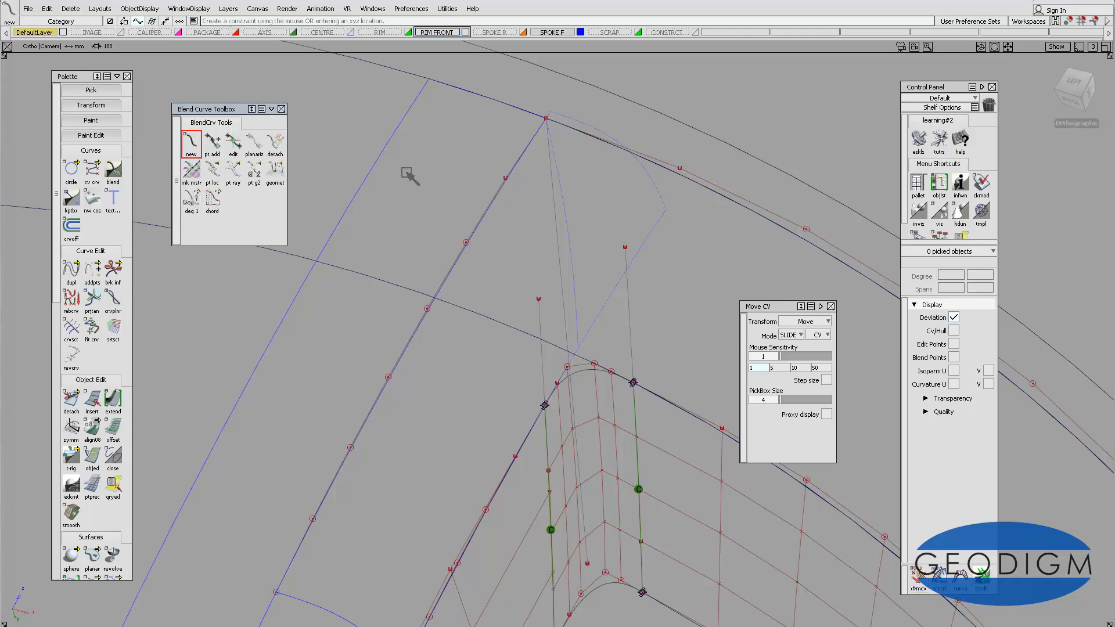
double_click(193, 143)
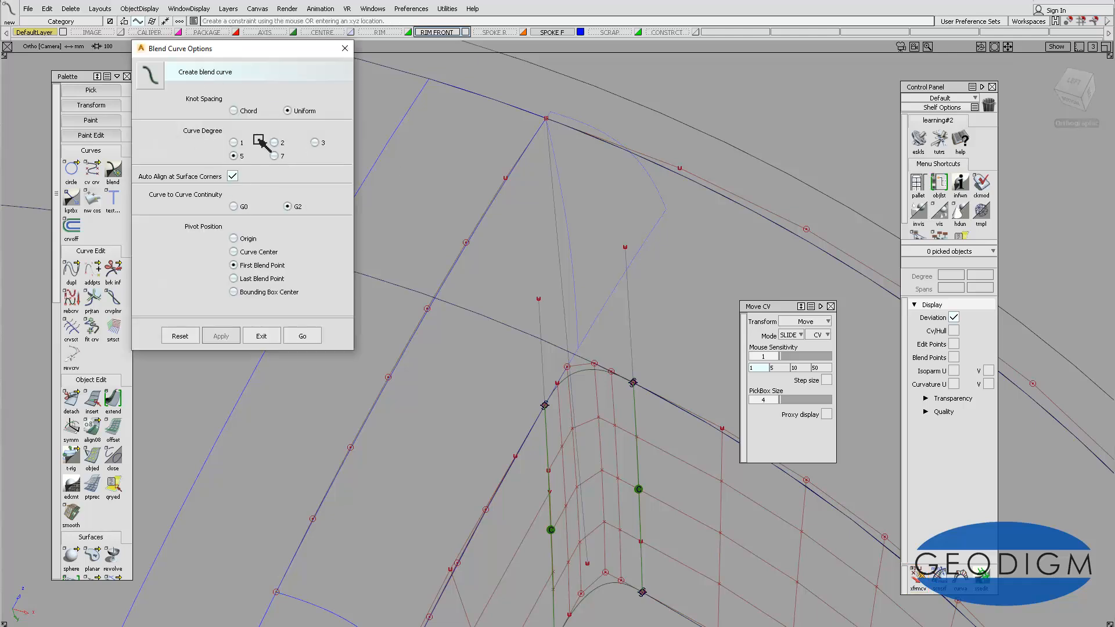
click(306, 338)
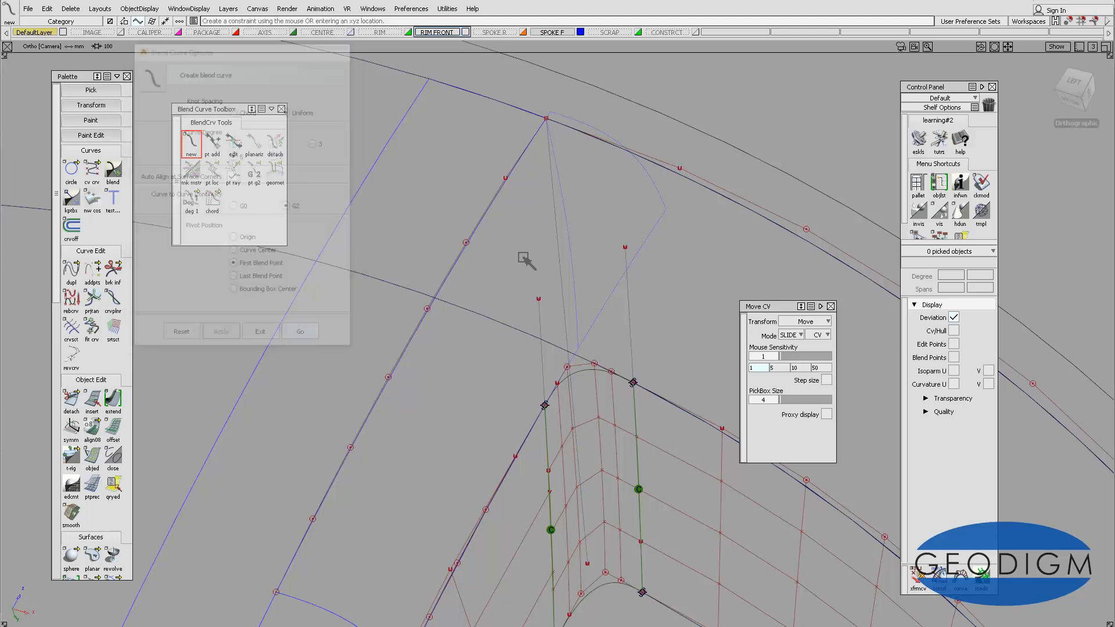
click(489, 210)
click(556, 215)
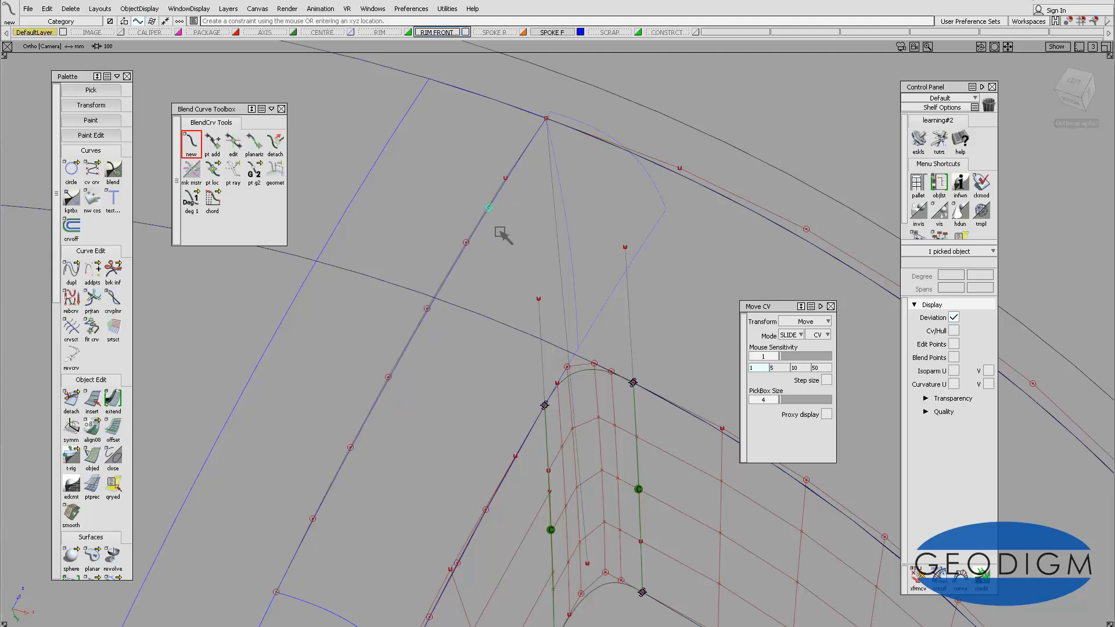
click(697, 182)
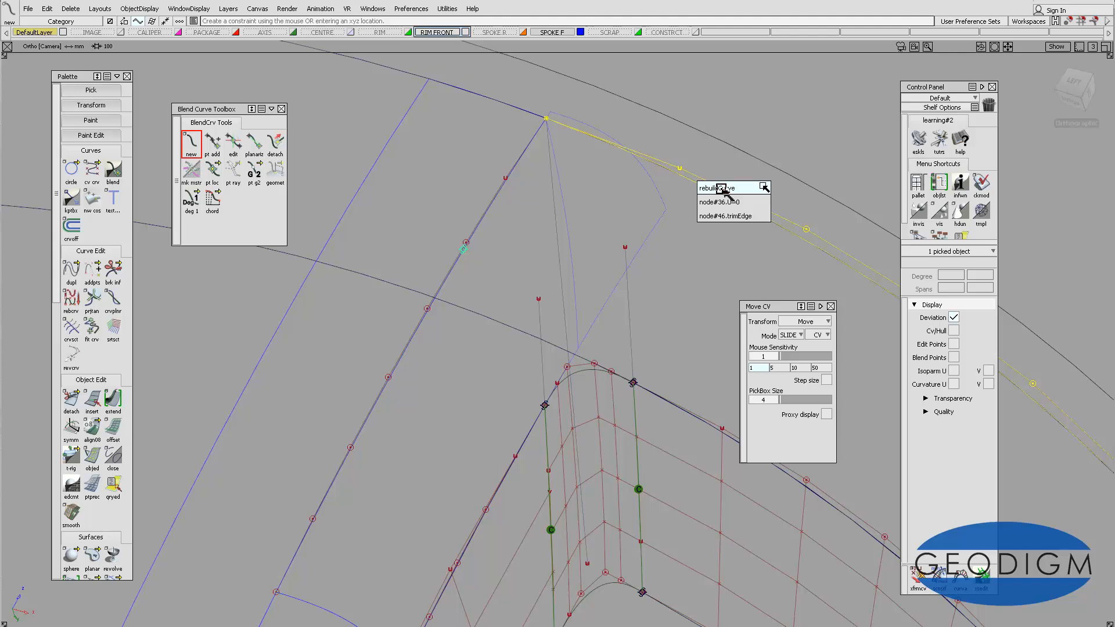
click(741, 189)
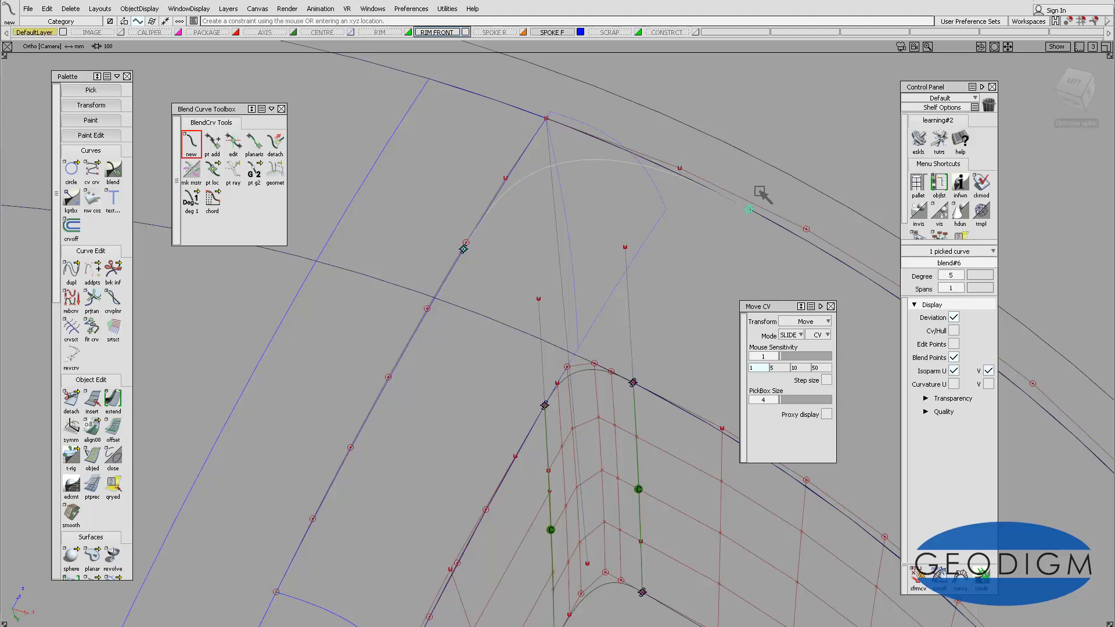
drag(722, 182, 699, 184)
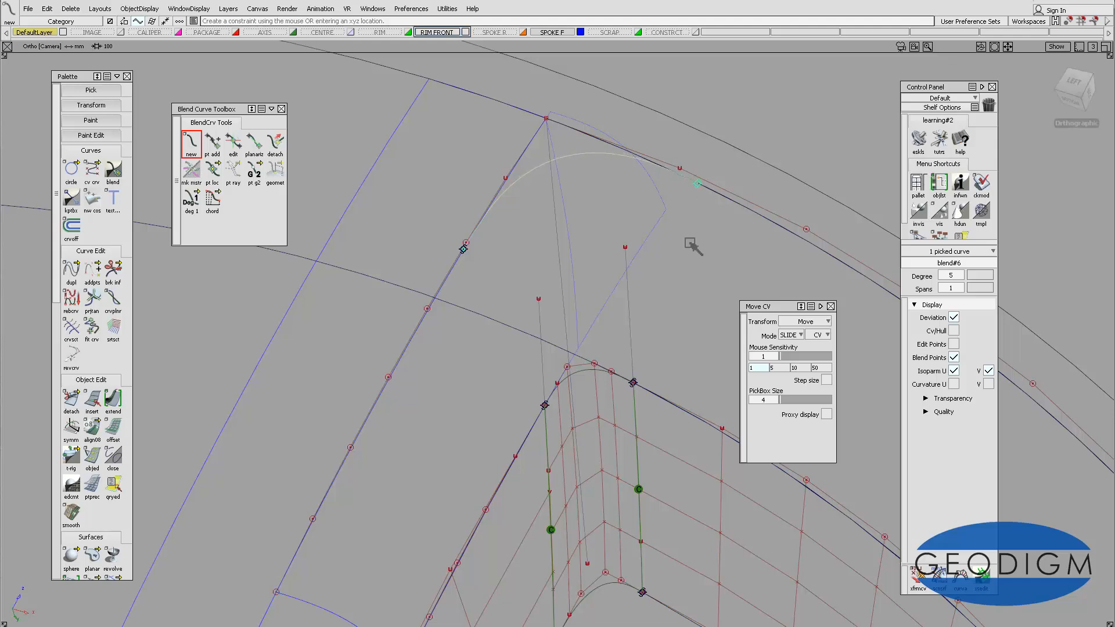
- Display the new blend curve's CVs and hull, check its shape in the Left view, and finish the curve
click(954, 331)
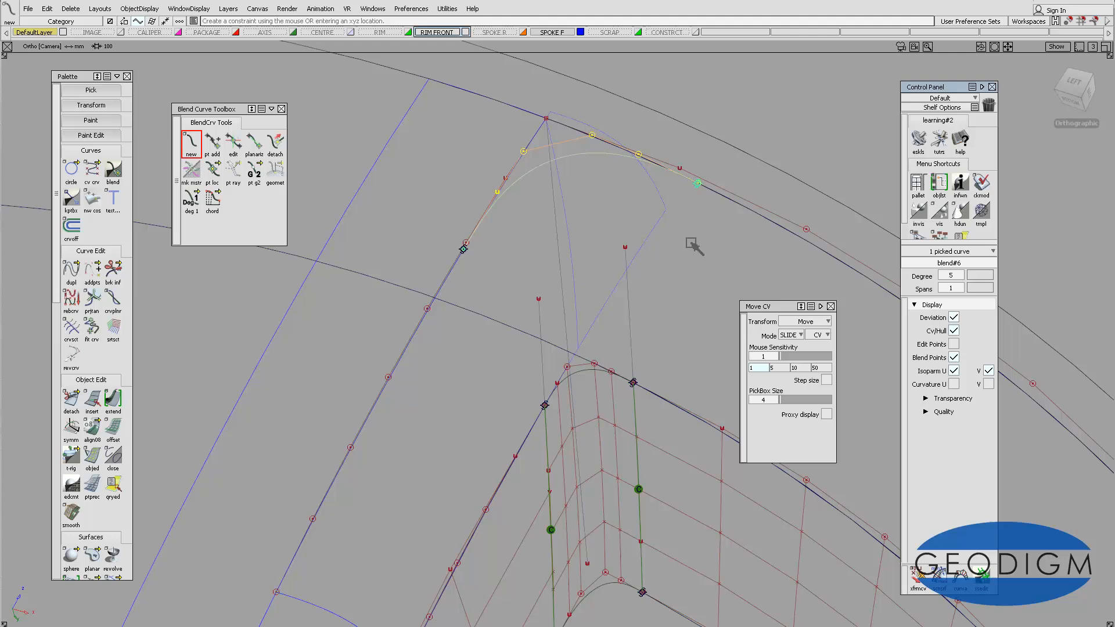
click(1072, 83)
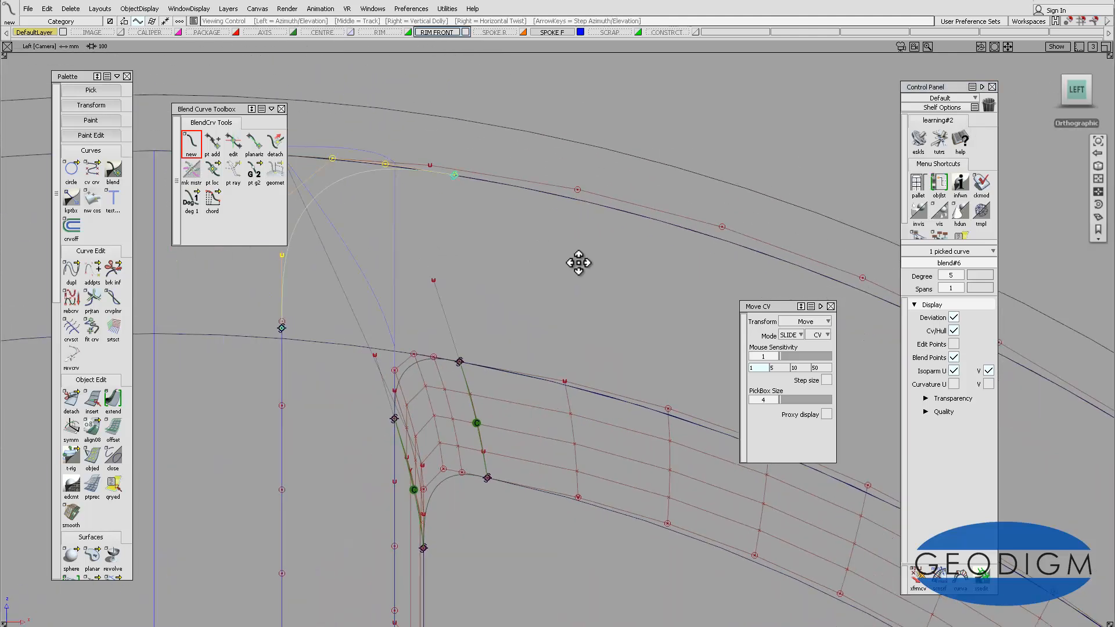
alt+shift+middle_drag(579, 263, 622, 256)
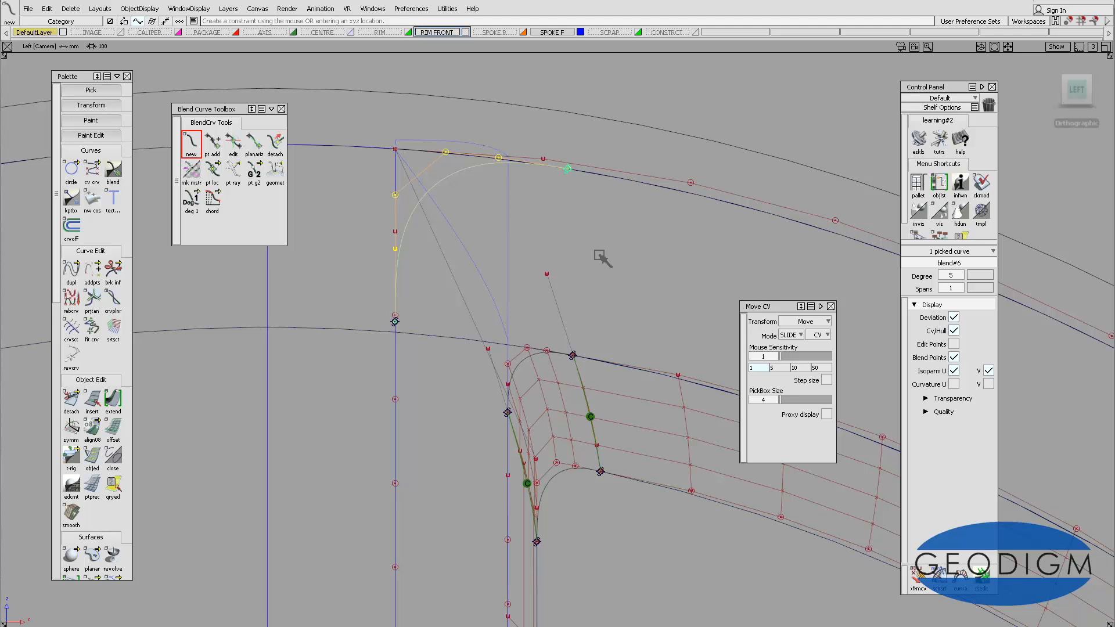
click(602, 248)
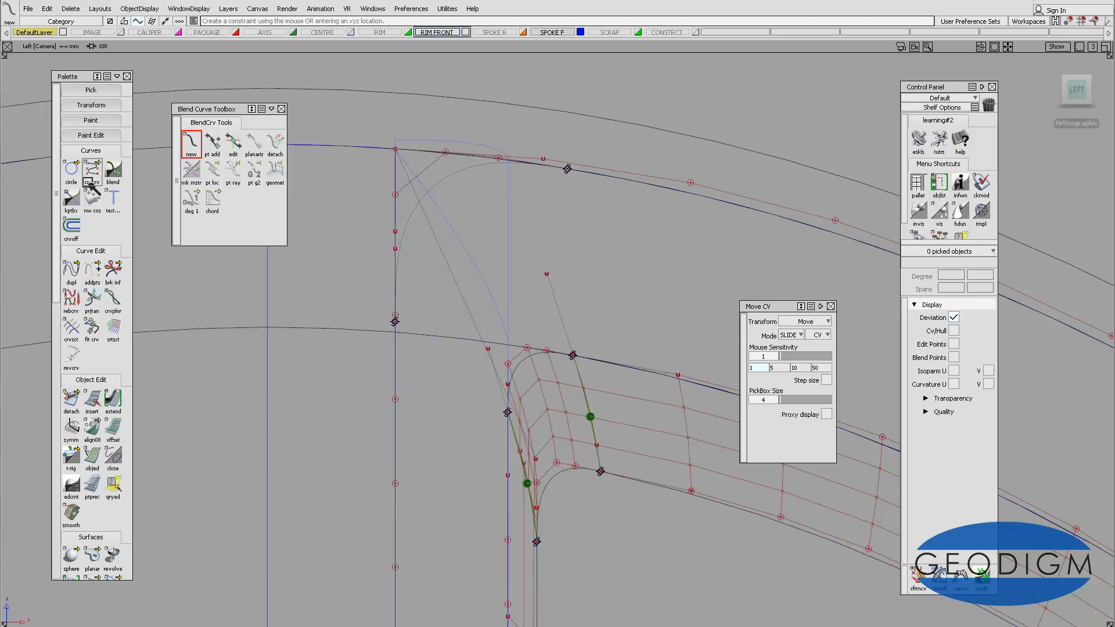
- Create a degree 1 blend curve from the outer blend curve's spoke-side end to the free end of the extended spoke-side line
double_click(191, 150)
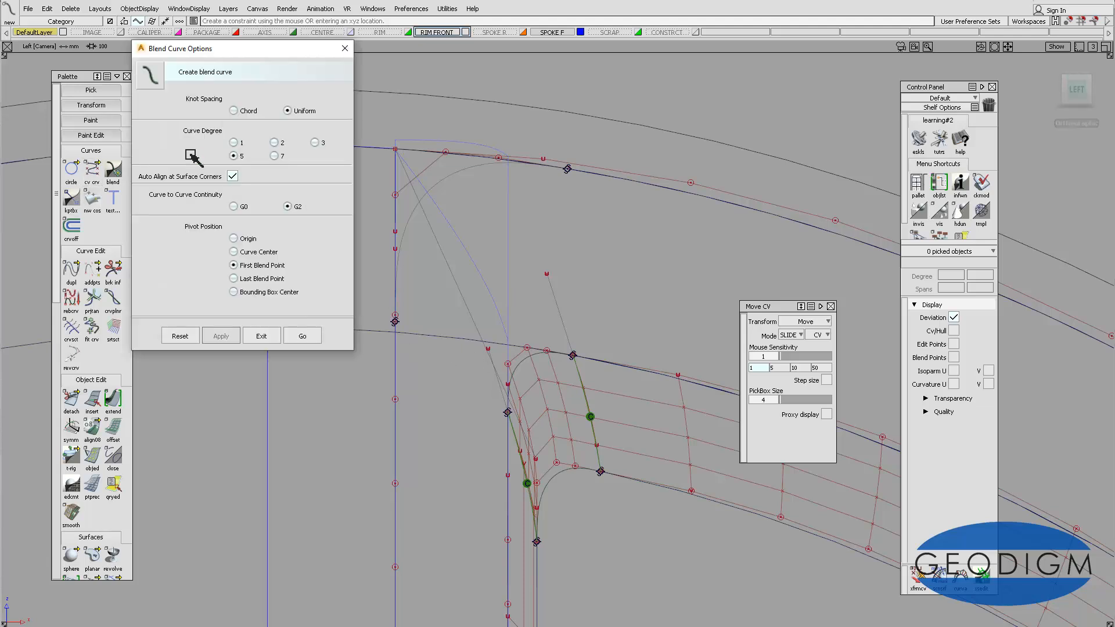
click(236, 143)
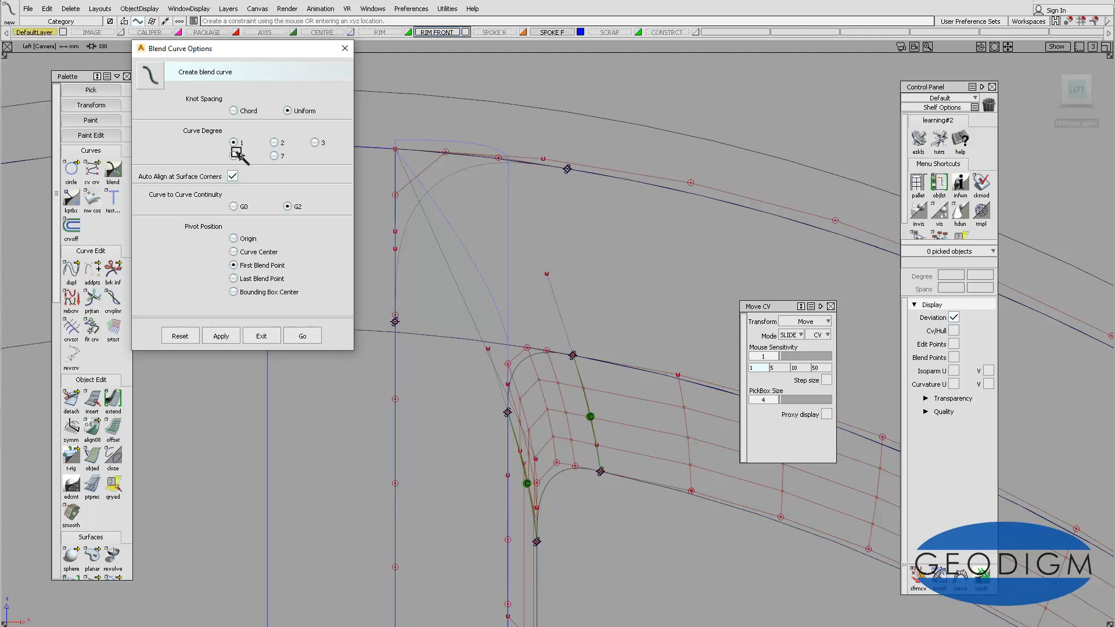
click(306, 336)
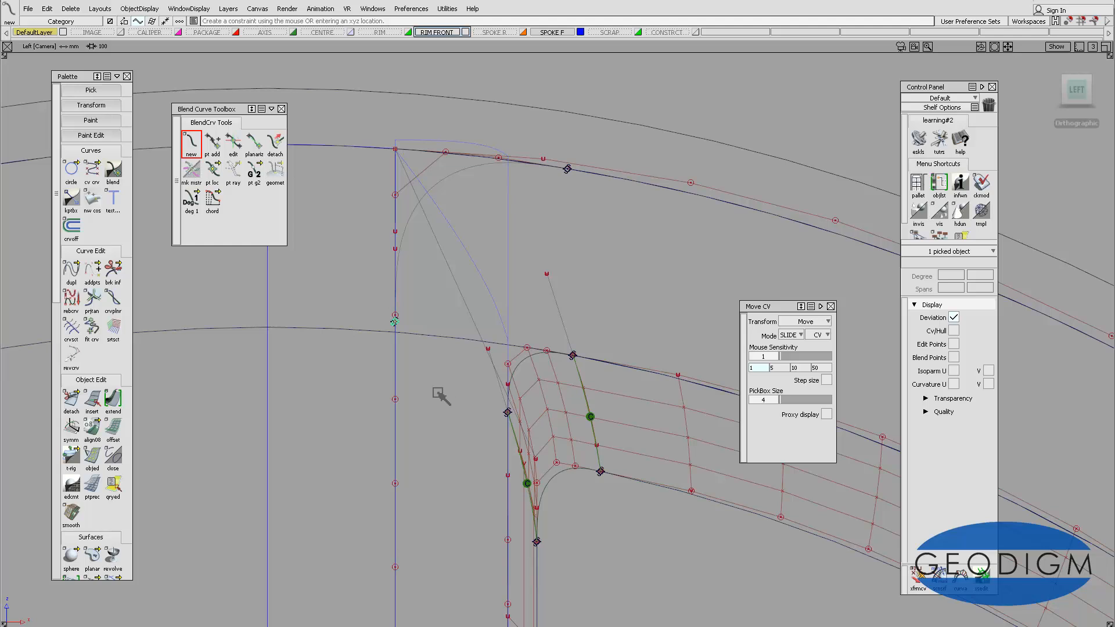
click(487, 350)
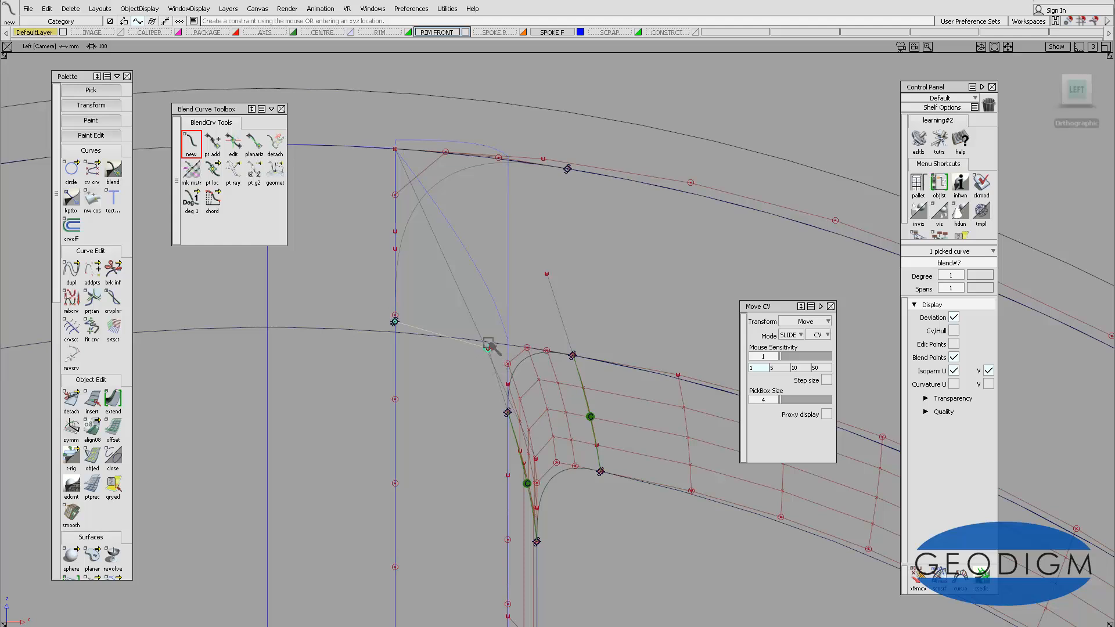
alt+shift+drag(494, 314, 468, 254)
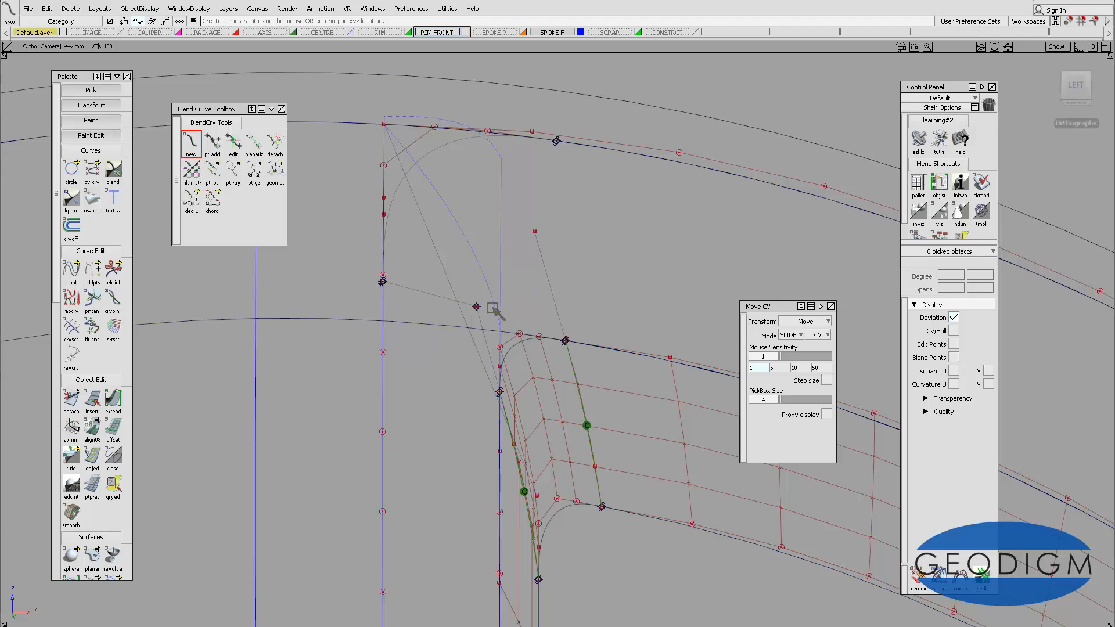
- Slide the outer blend curve's spoke-side end point a little farther down along the spoke edge curve, then deselect it
alt+shift+drag(468, 271, 351, 267)
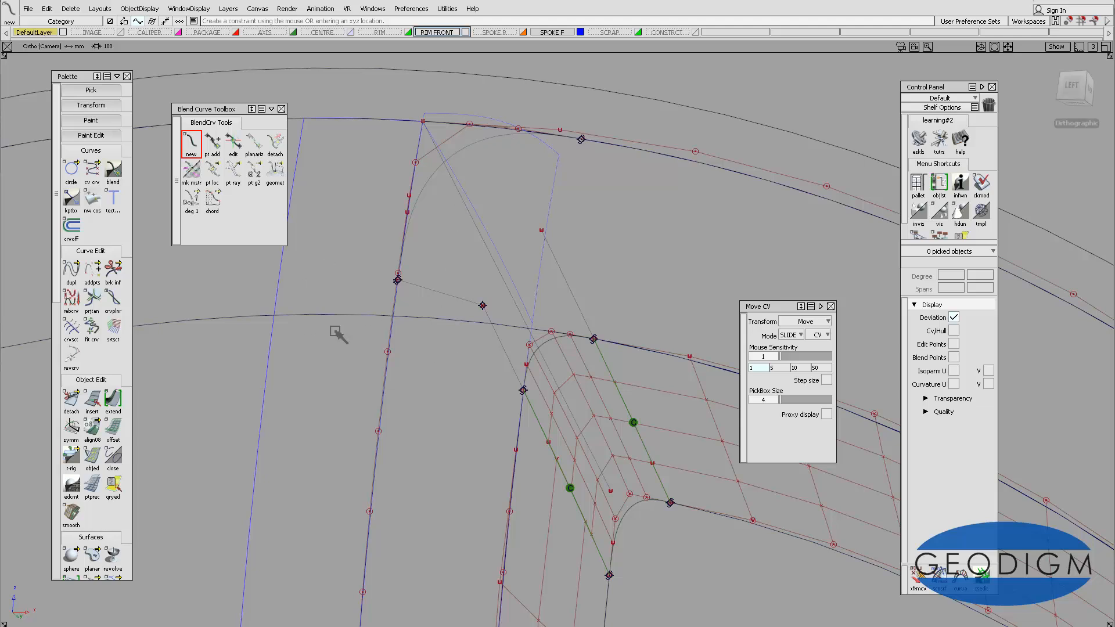
ctrl+shift+drag(337, 302, 370, 294)
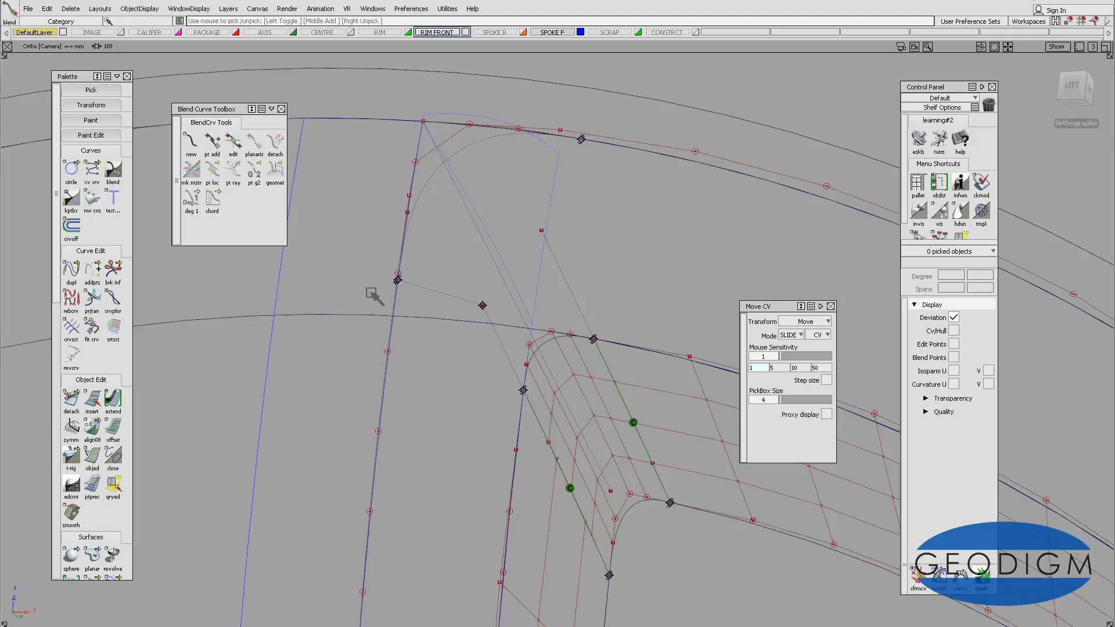
click(398, 280)
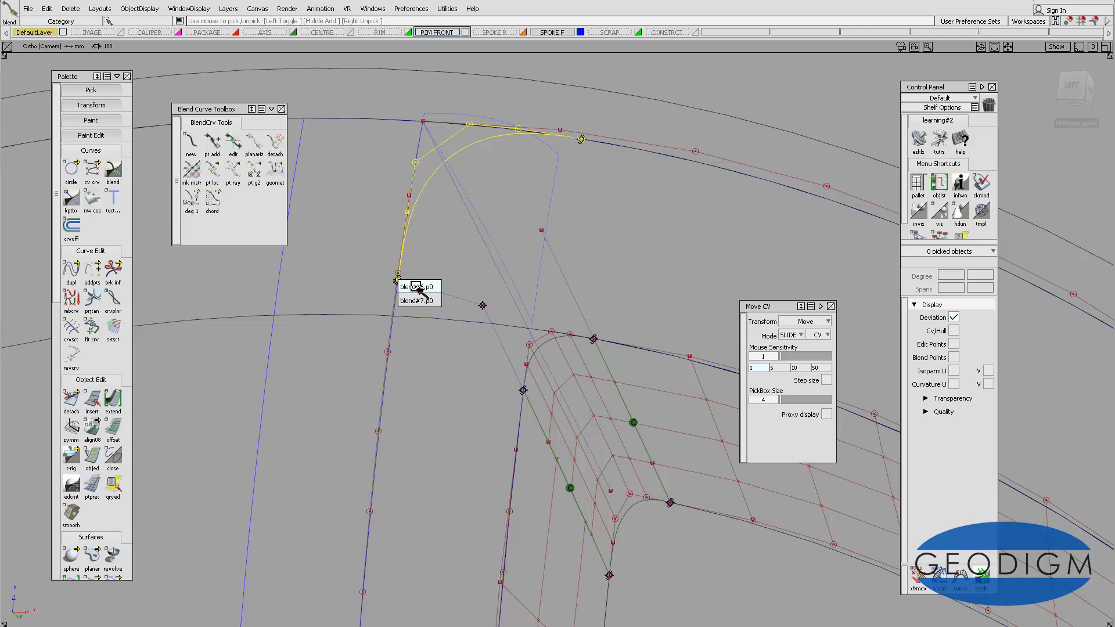
click(416, 286)
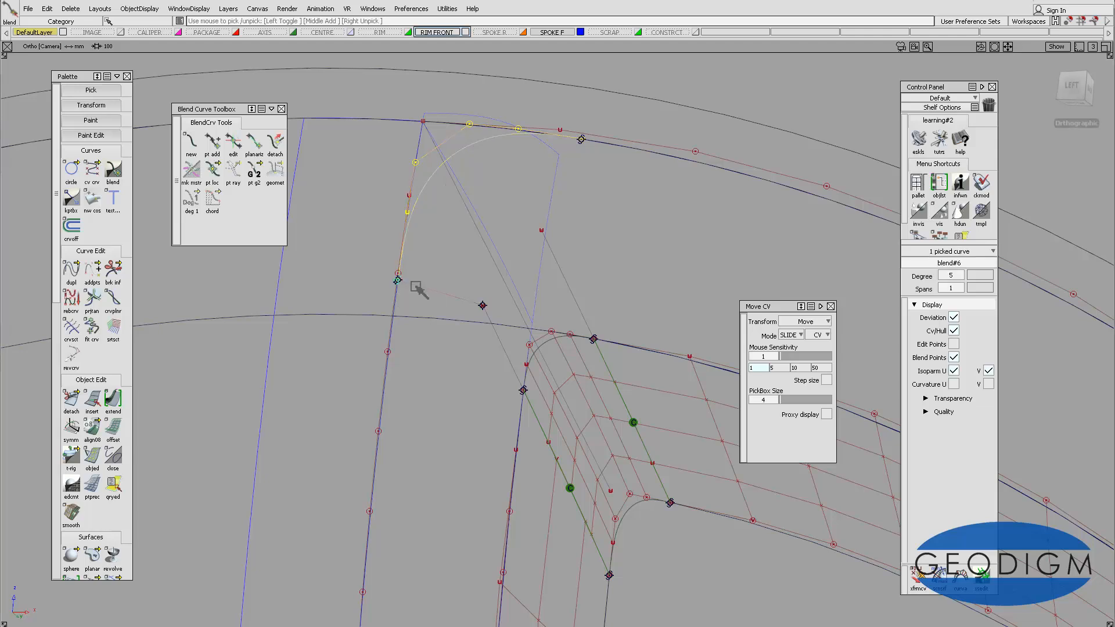
click(234, 144)
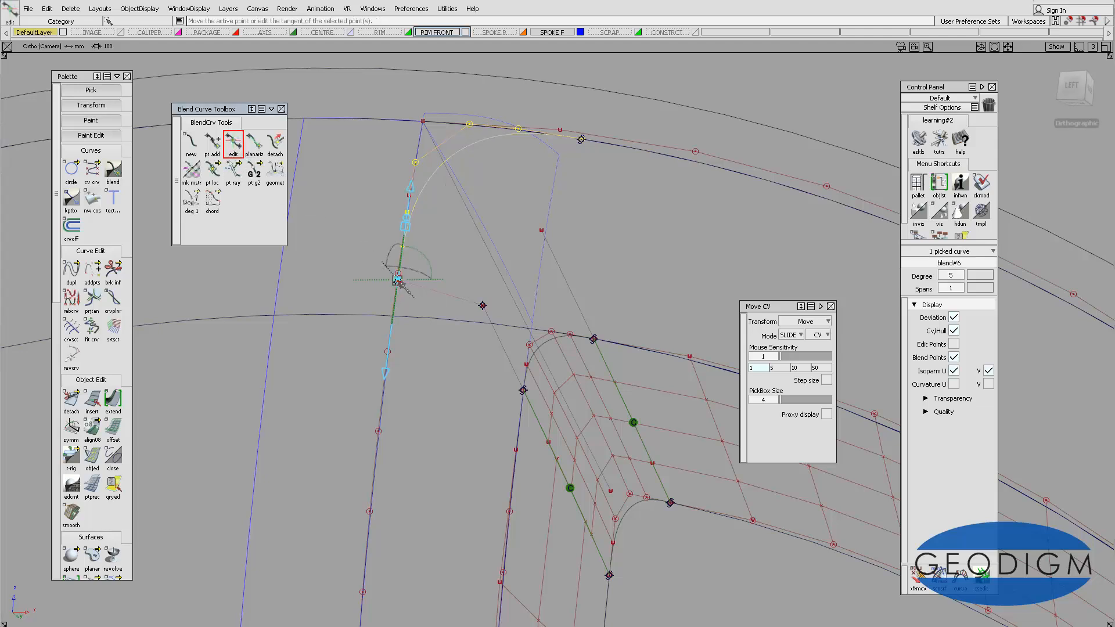
drag(397, 281, 394, 302)
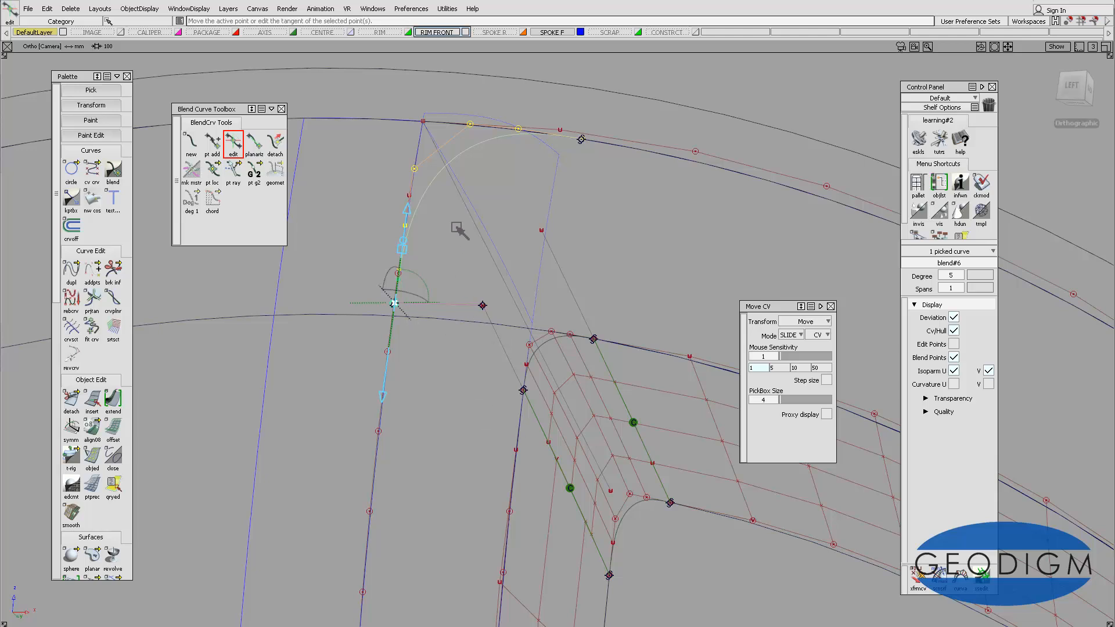
click(331, 175)
- Create a degree 1 blend curve from the outer blend curve's rim-side end to the free end of the extended rim-side line
double_click(191, 142)
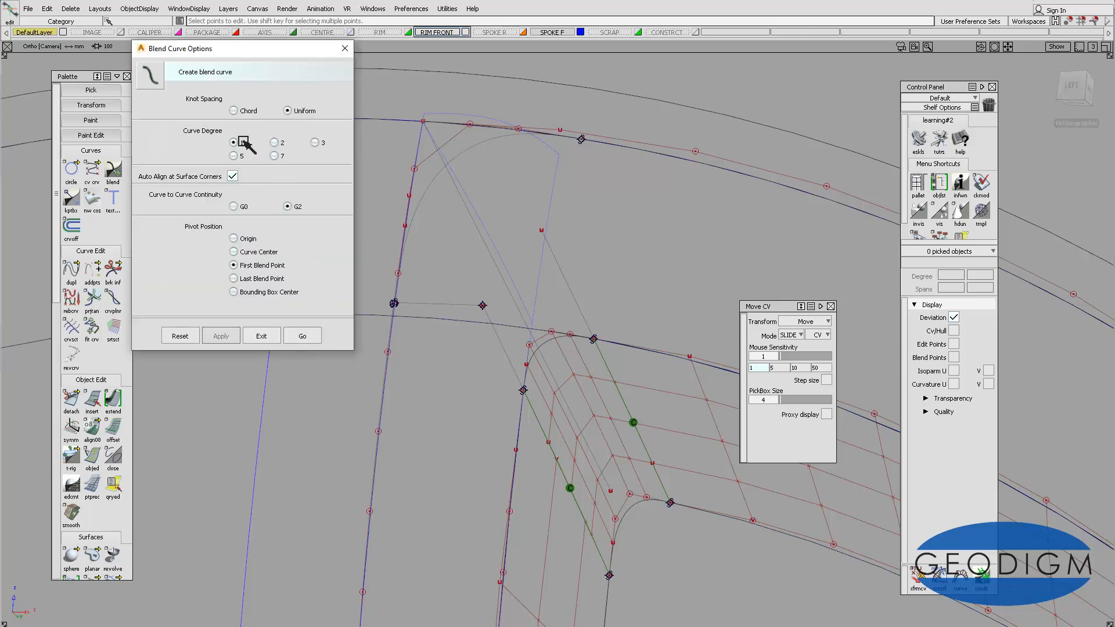
click(302, 335)
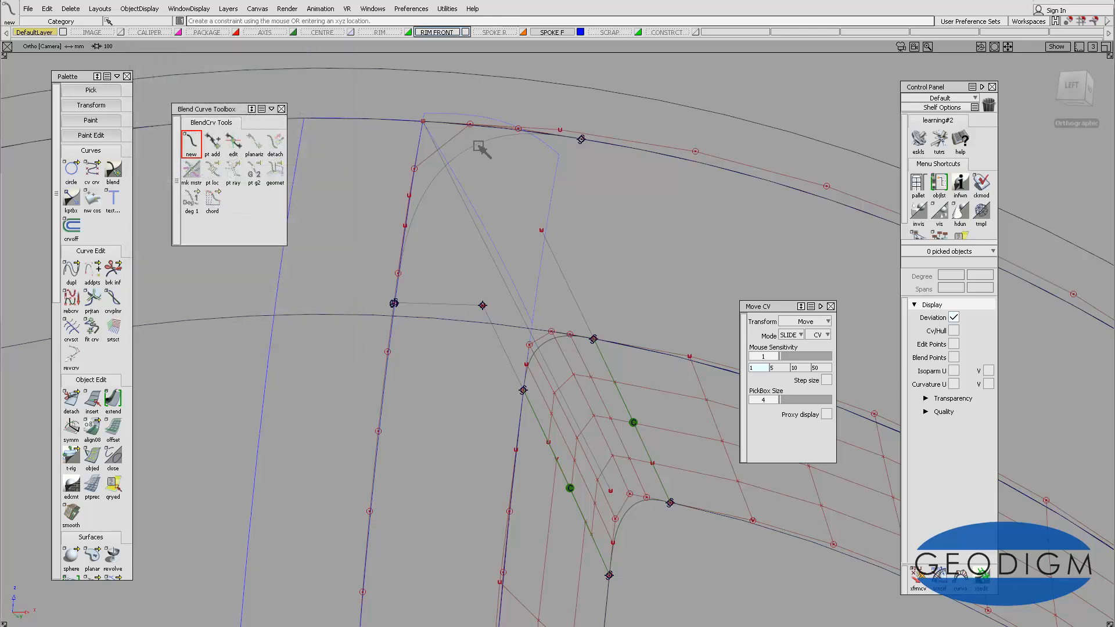
click(581, 139)
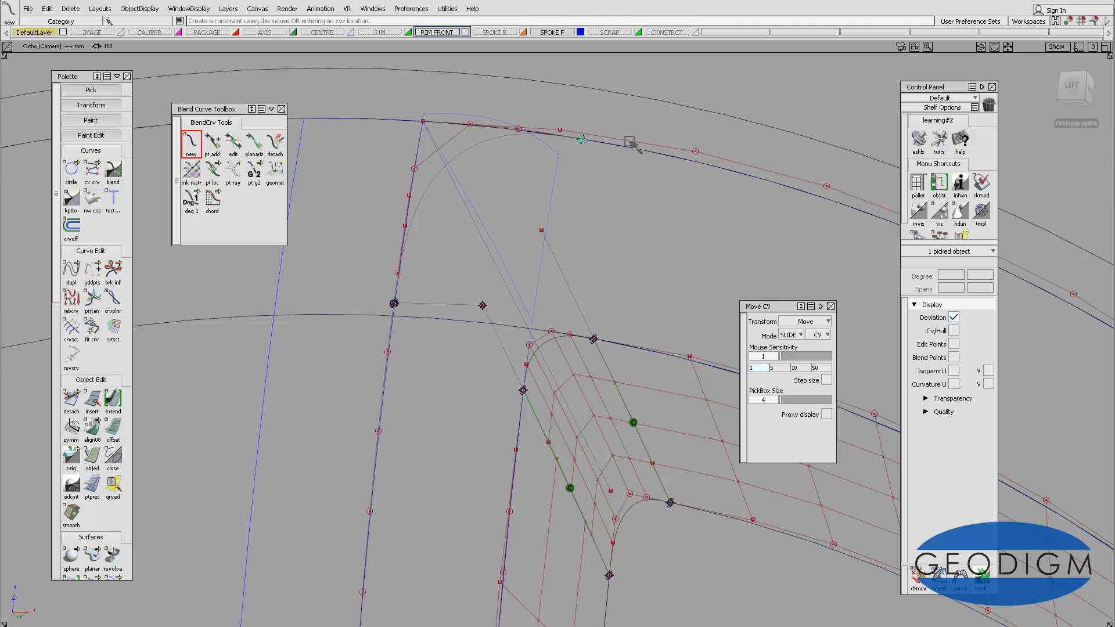
click(540, 232)
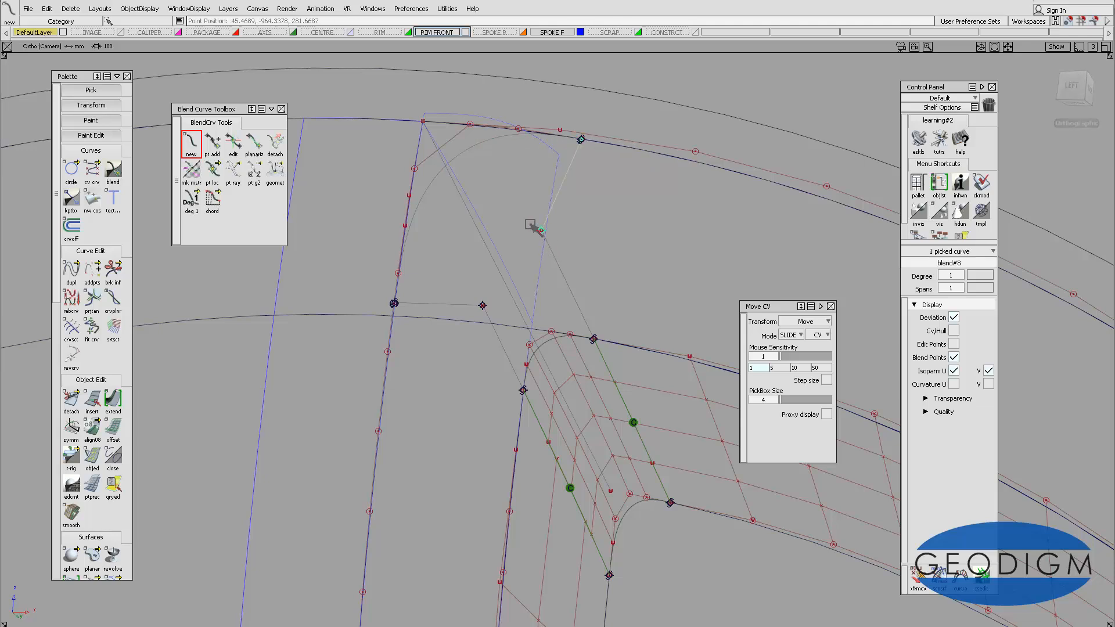
ctrl+shift+drag(593, 258, 588, 224)
- Build a rail surface from the rim-side degree 1 curve along the extended rim-side line, with one generation curve, one rail and Explicit Control off
mouse_move(610, 223)
alt+shift+mouse_down()
mouse_move(543, 211)
mouse_move(625, 227)
alt+shift+mouse_up()
alt+shift+drag(587, 265, 404, 267)
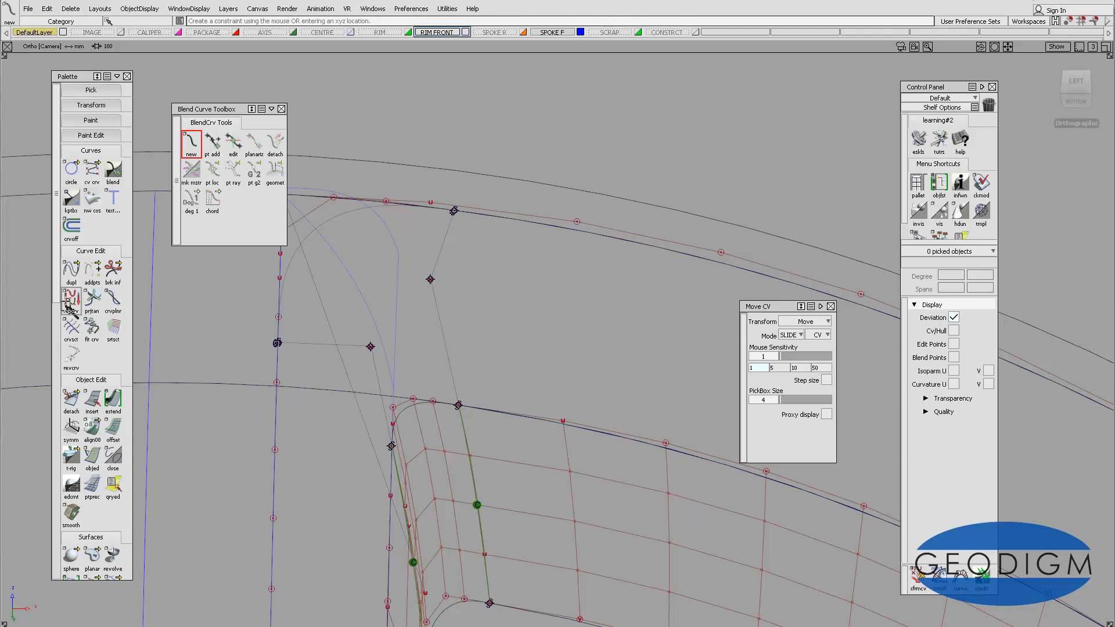
drag(57, 293, 57, 435)
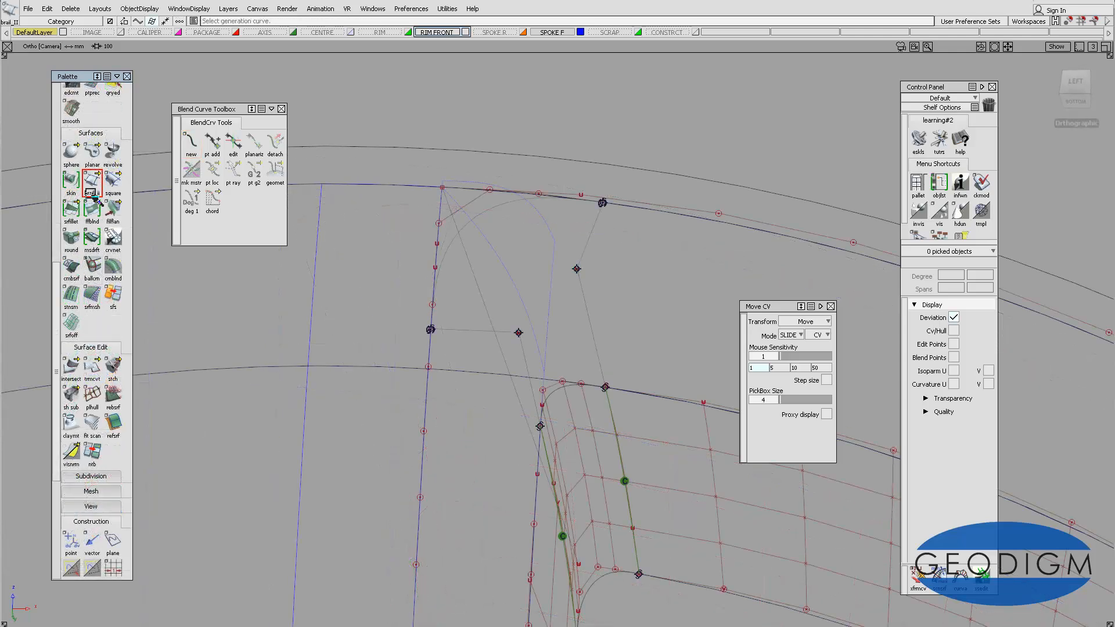
double_click(93, 184)
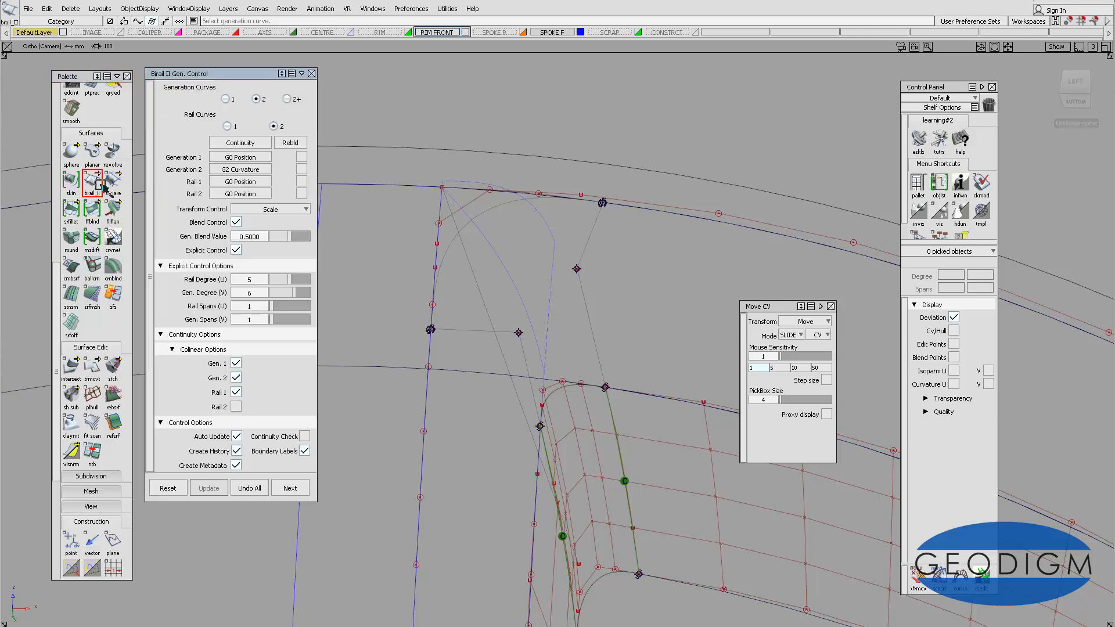
click(228, 127)
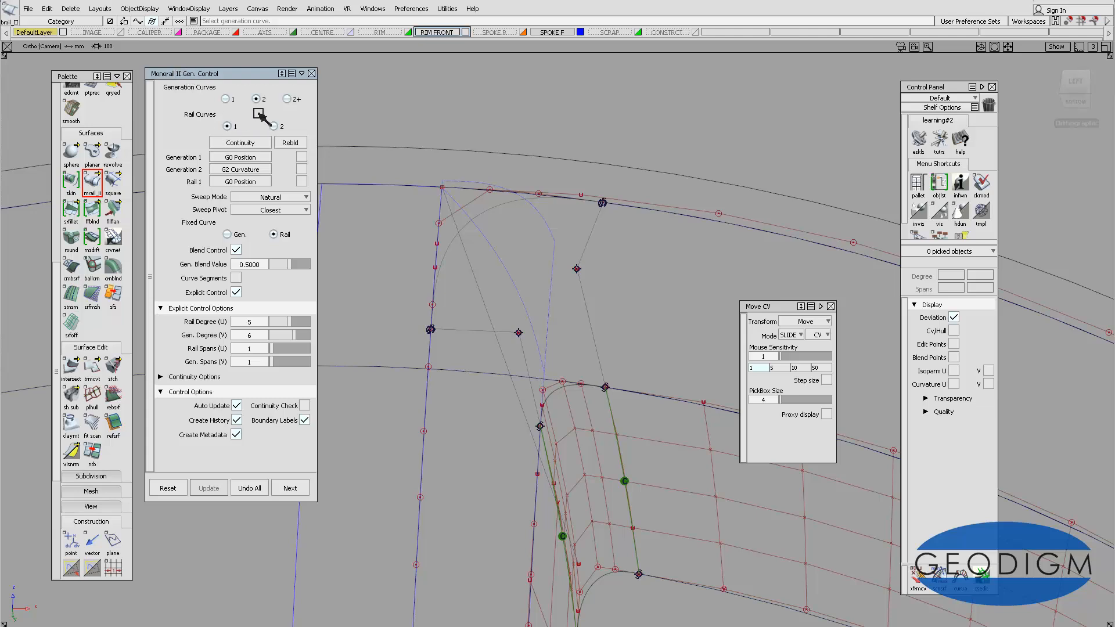
click(225, 100)
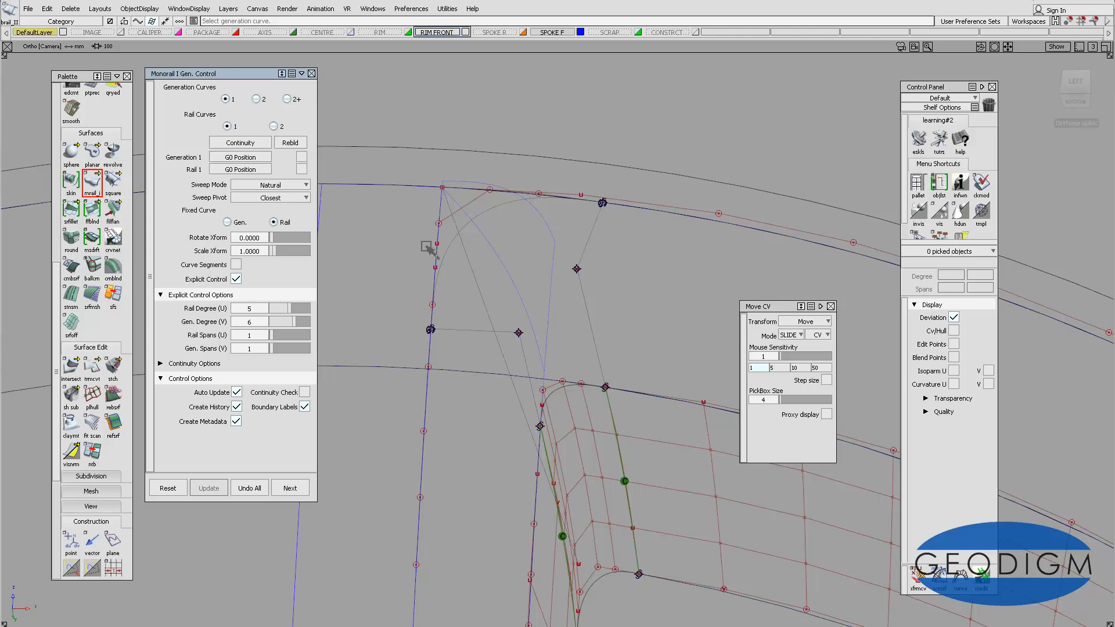
click(591, 231)
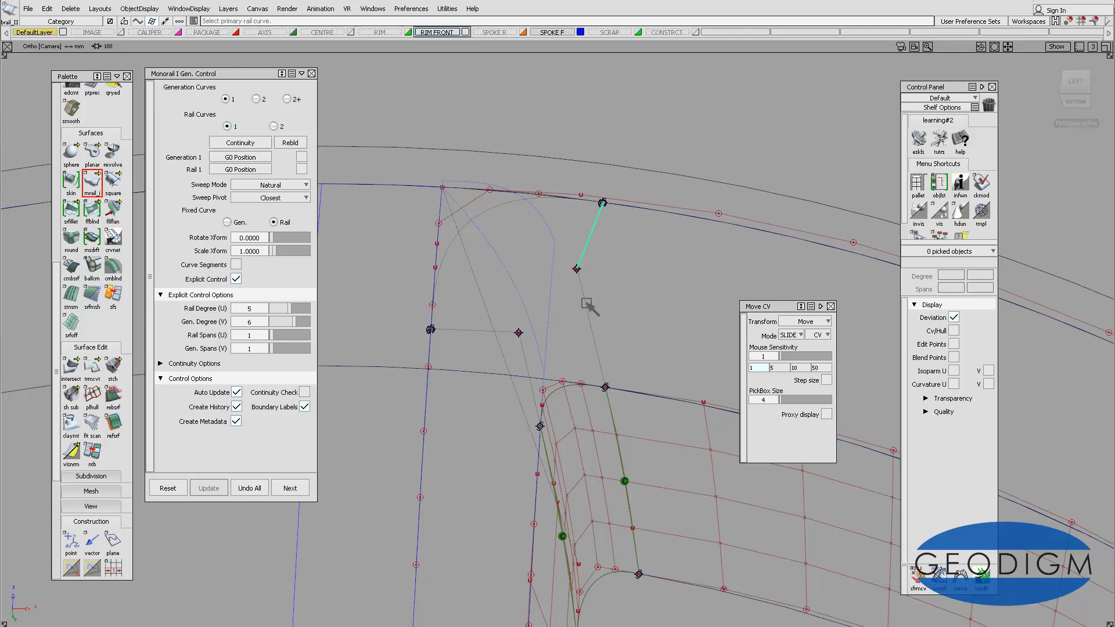
click(586, 303)
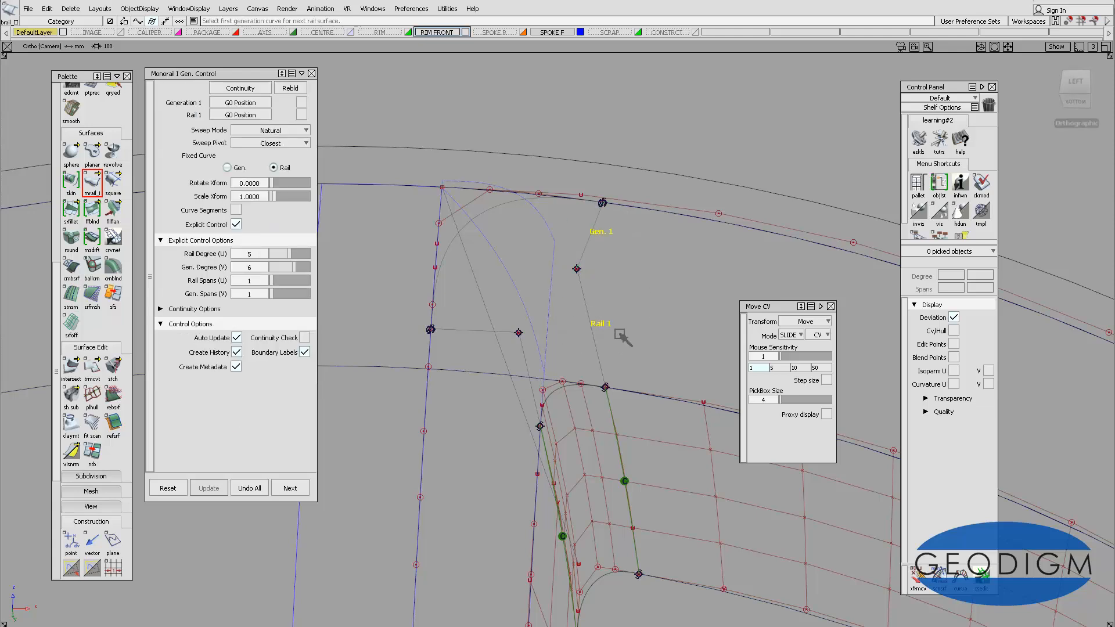
click(235, 225)
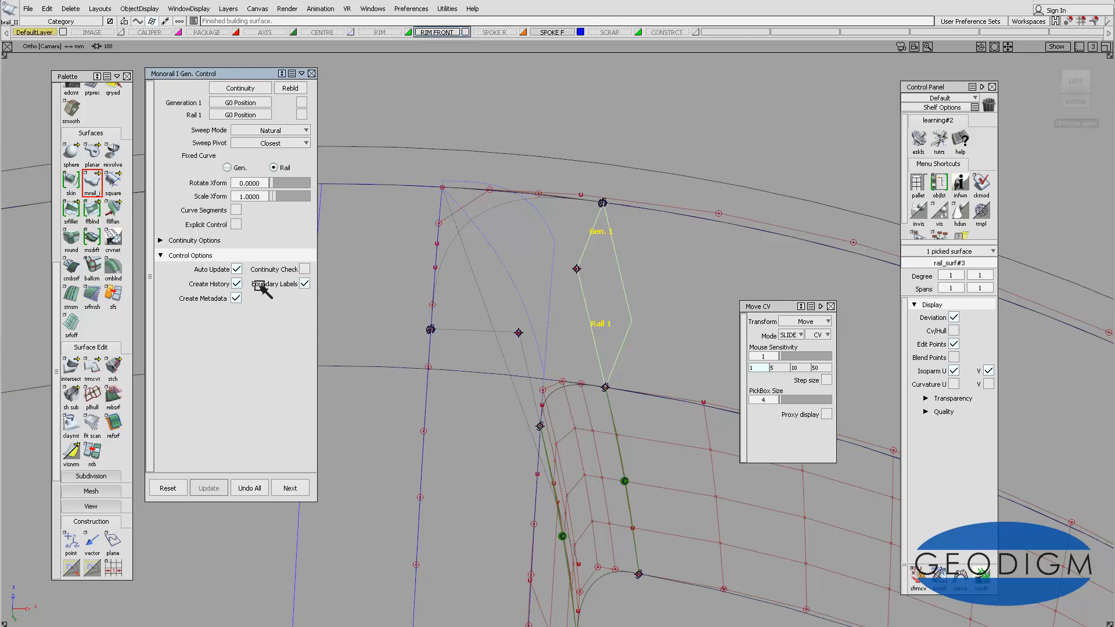
- Slide the outer blend curve's rim-side end point back along the rim curve toward the spoke corner, then deselect it
ctrl+shift+drag(576, 297, 524, 277)
click(603, 202)
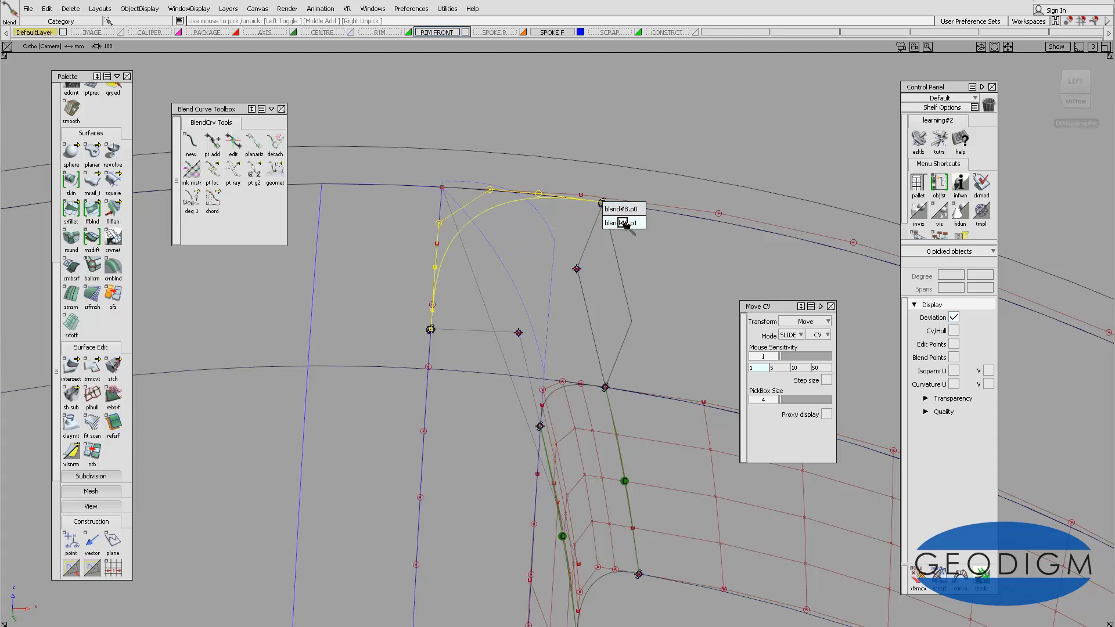
click(233, 143)
drag(602, 203, 588, 201)
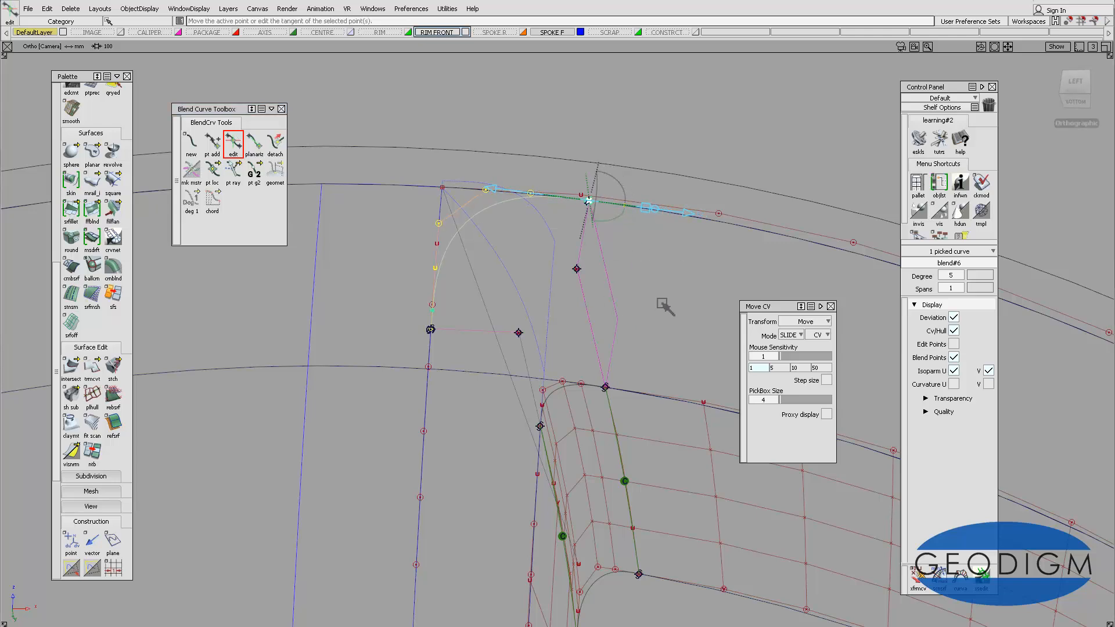
click(659, 236)
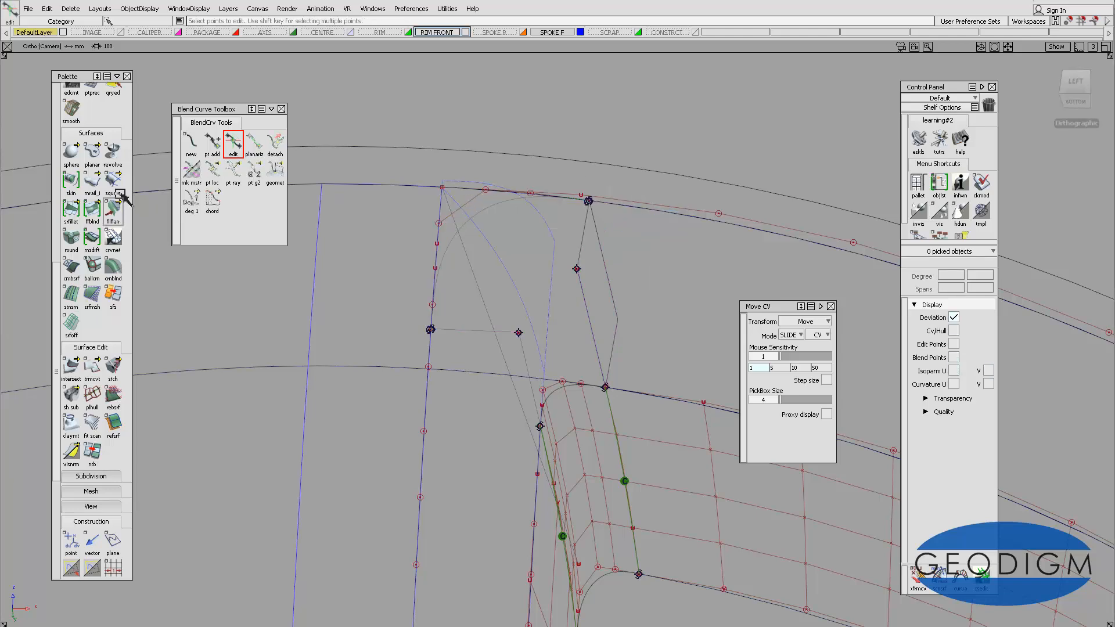
- Build a second rail surface by sweeping the spoke-side degree 1 curve along the extended spoke-side line
click(94, 187)
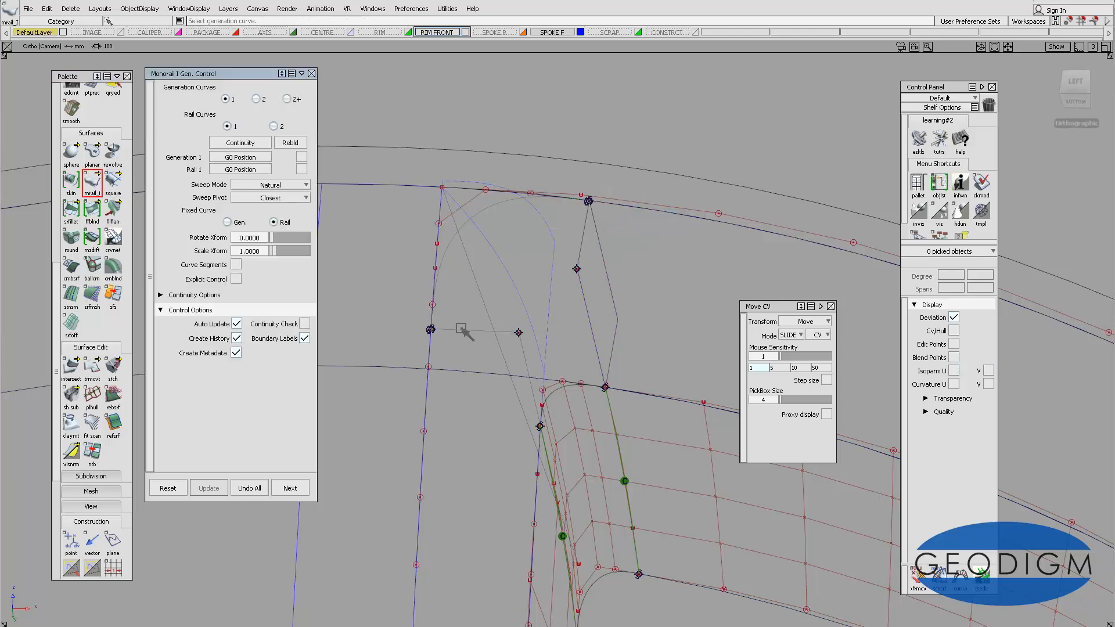
click(481, 331)
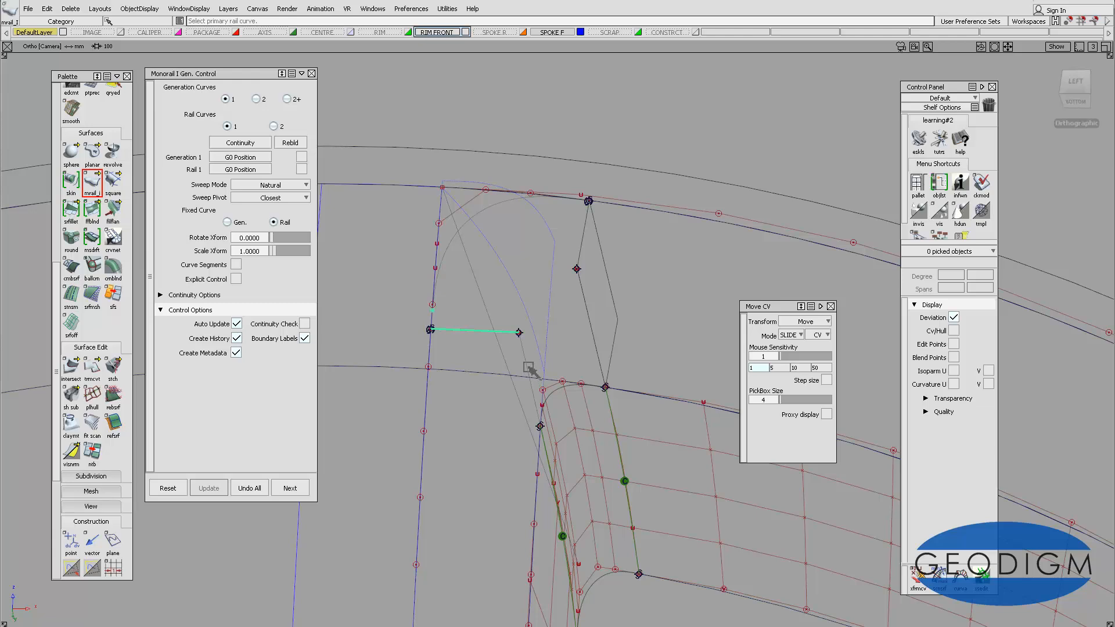
click(529, 367)
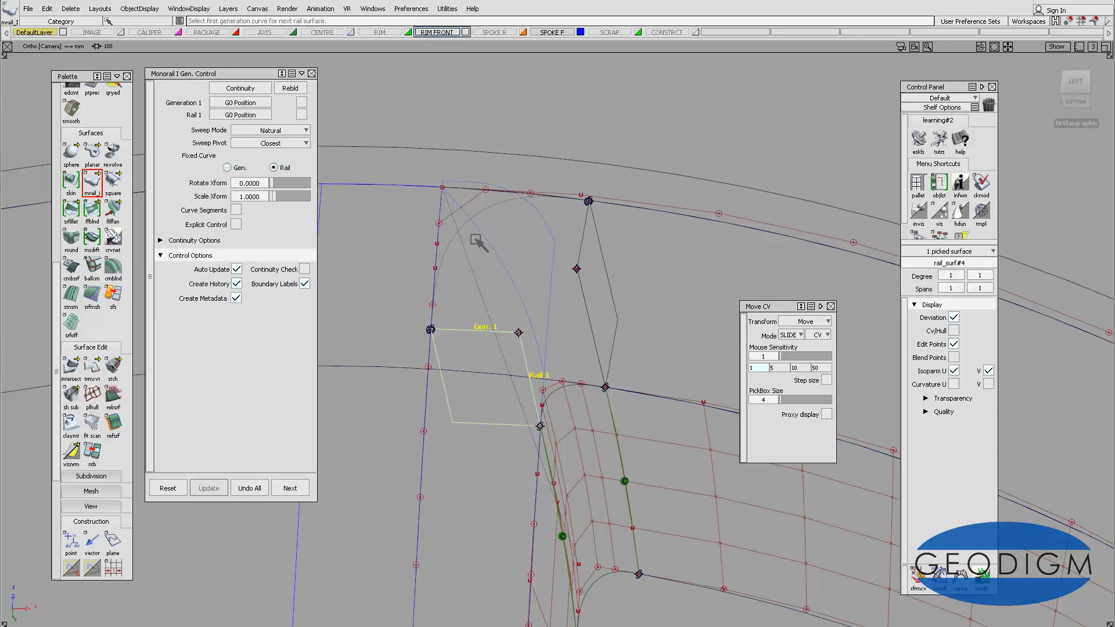
click(311, 73)
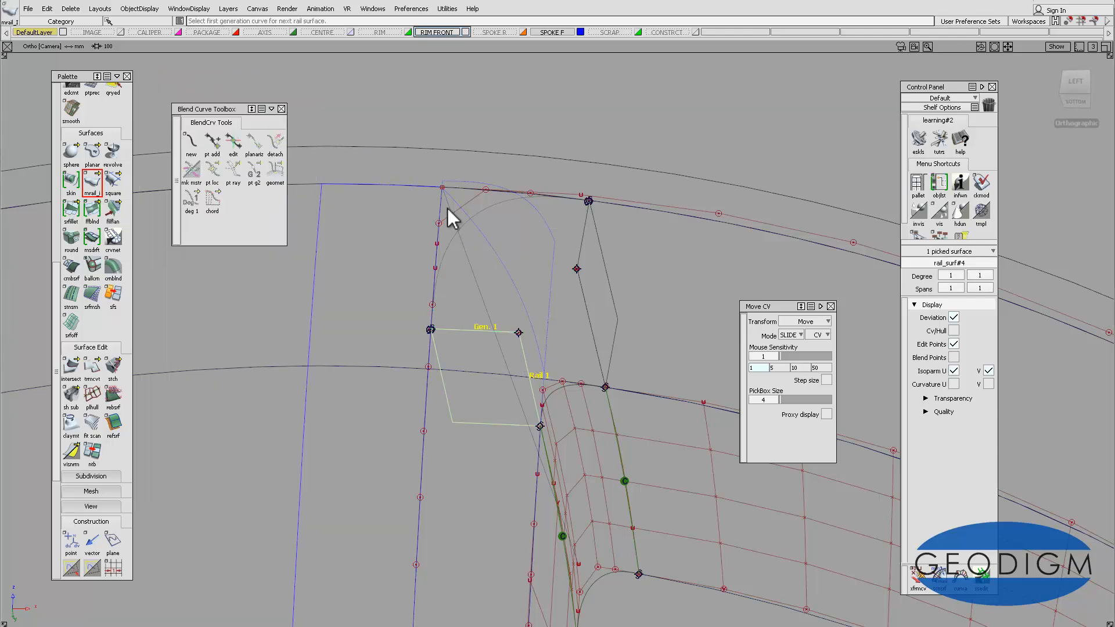
- Intersect the spoke-side rail surface with the spoke surface and the rim-side rail surface with the rim surface to create curves on surface
double_click(71, 367)
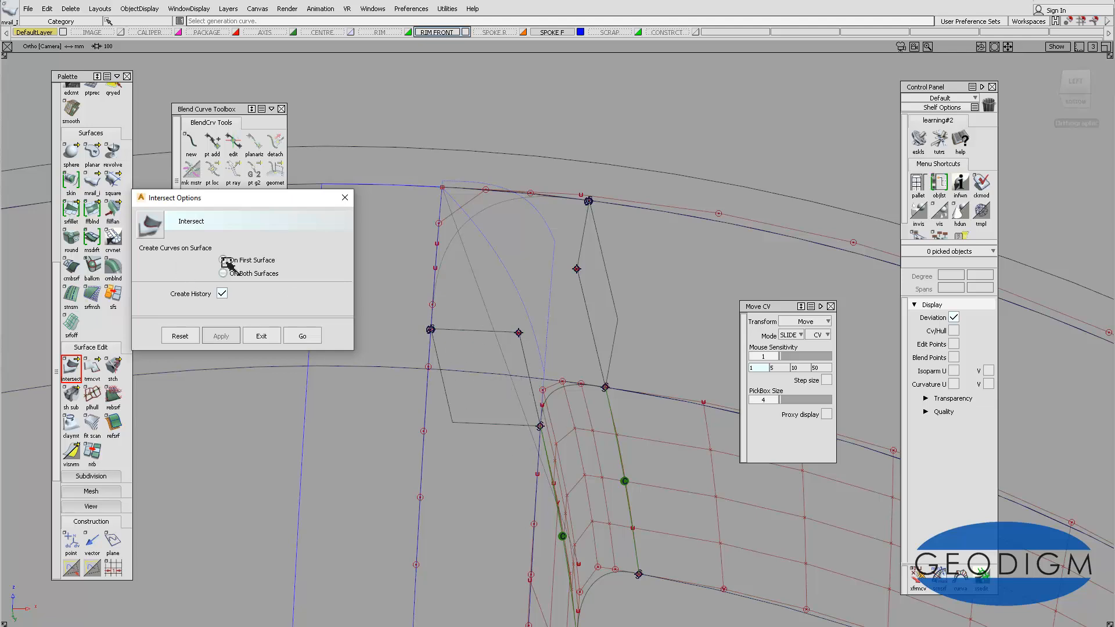
click(302, 336)
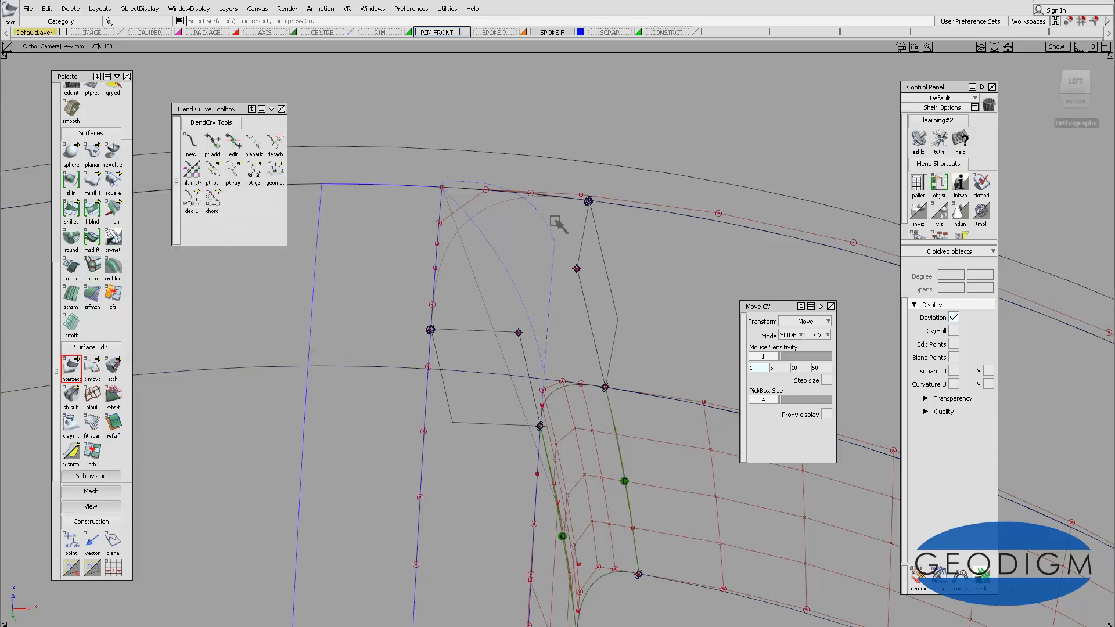
click(546, 228)
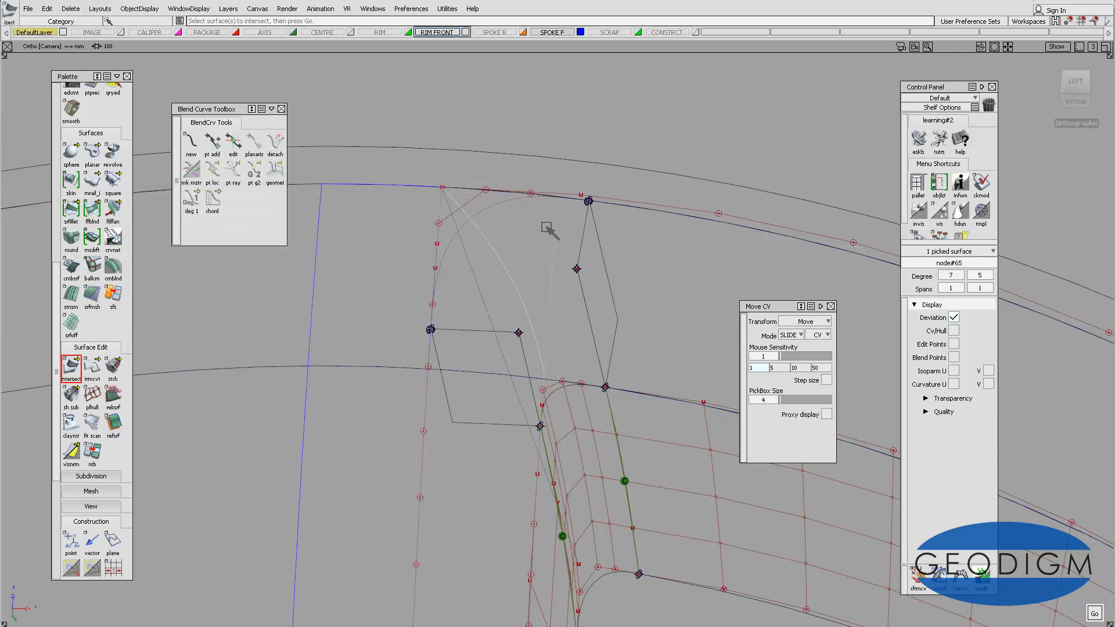
key(Return)
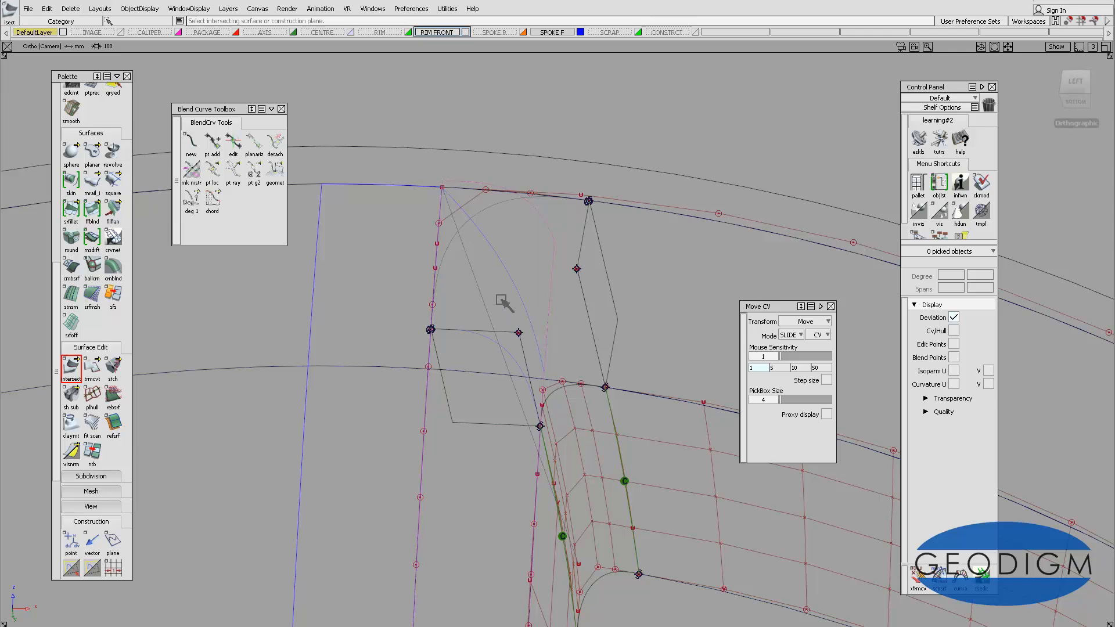
click(531, 262)
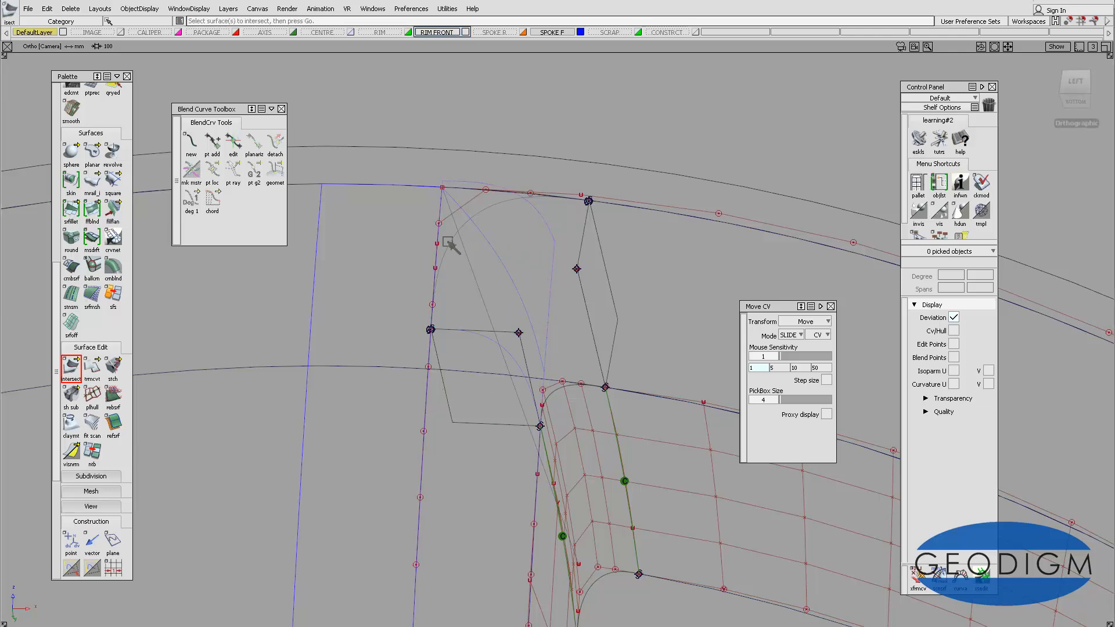
click(290, 364)
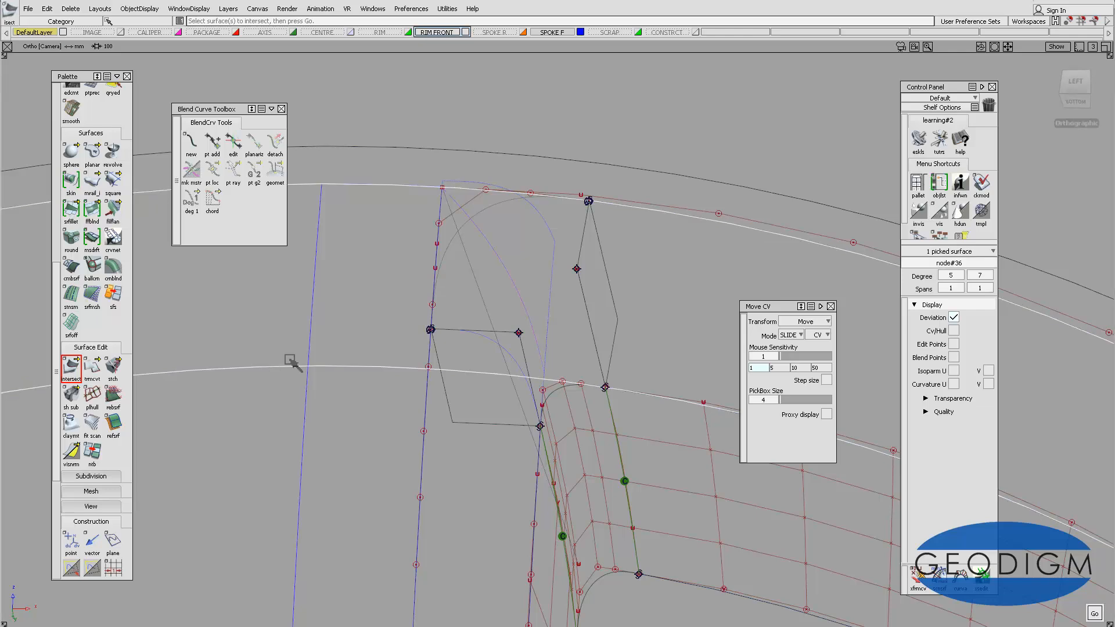
key(Return)
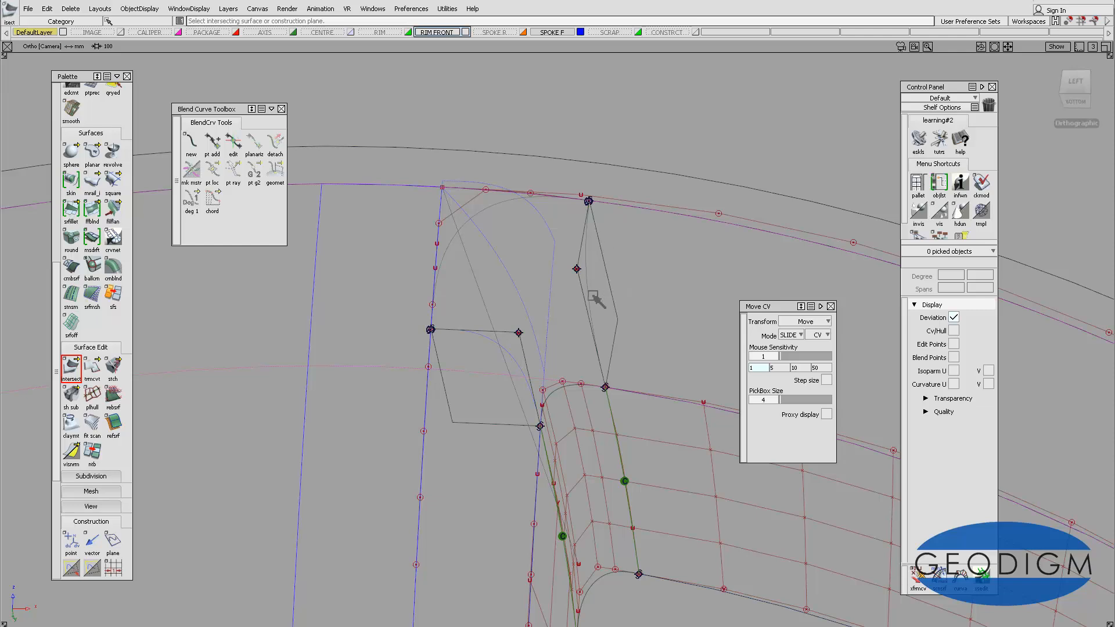
- Start a trim with 3D Trimming off and pick the spoke surface at the outer corner, then release it untrimmed
alt+shift+middle_drag(598, 264, 581, 244)
alt+shift+right_drag(435, 271, 384, 312)
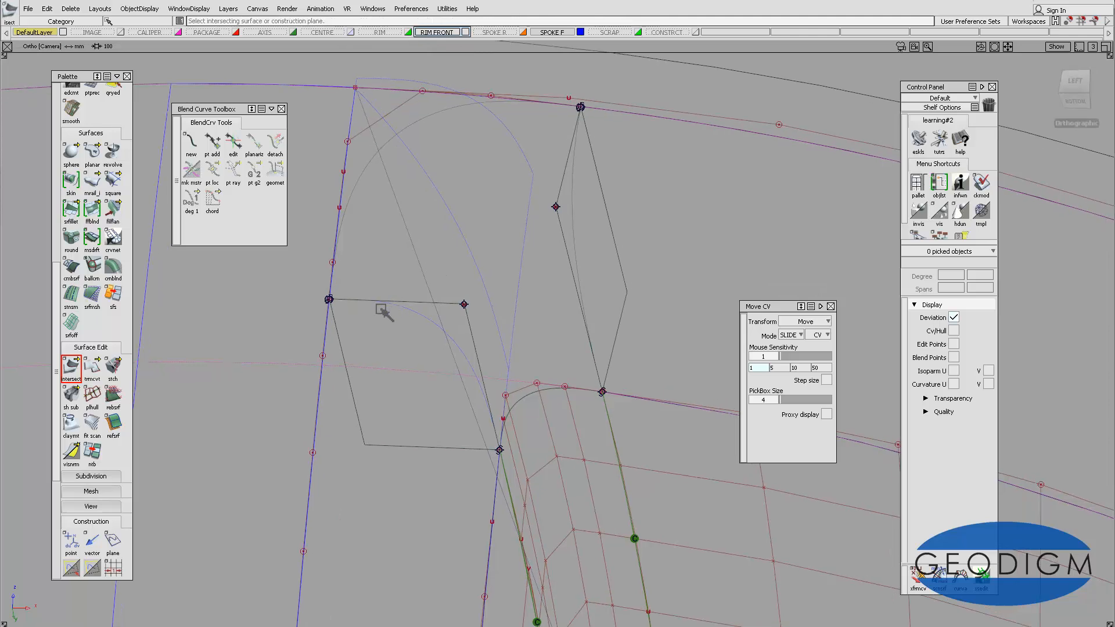
alt+shift+middle_drag(380, 288, 453, 273)
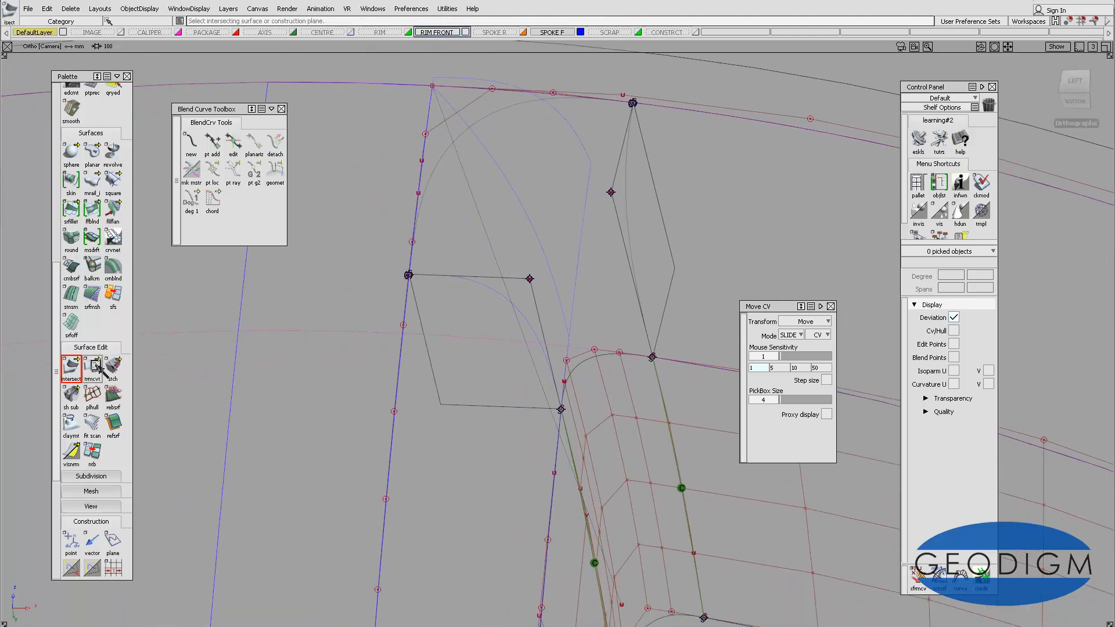
drag(92, 366, 114, 369)
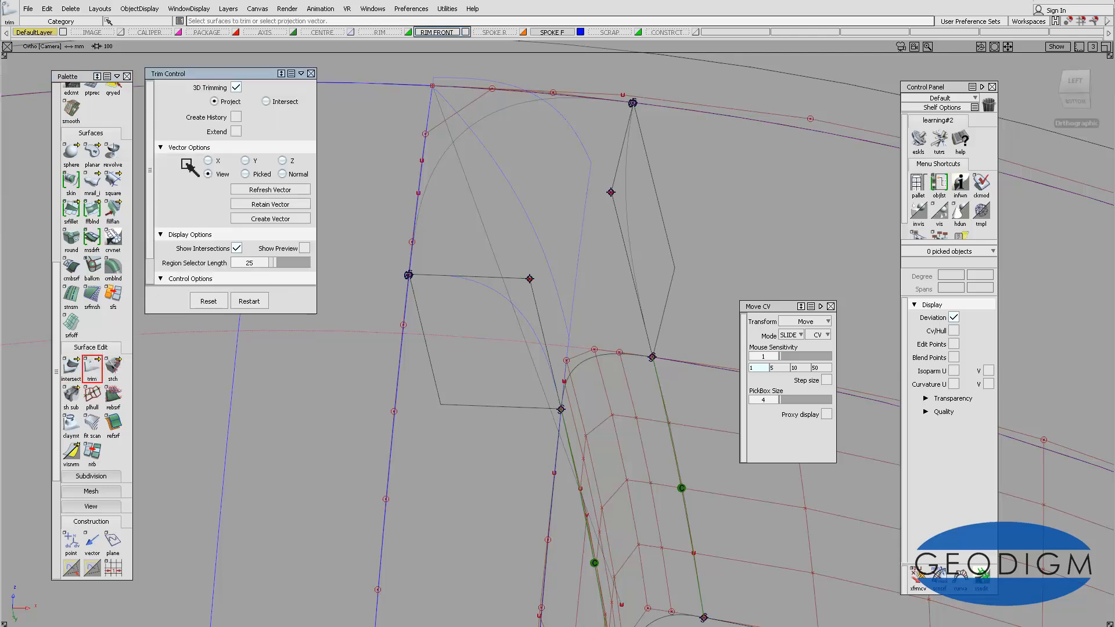
click(237, 87)
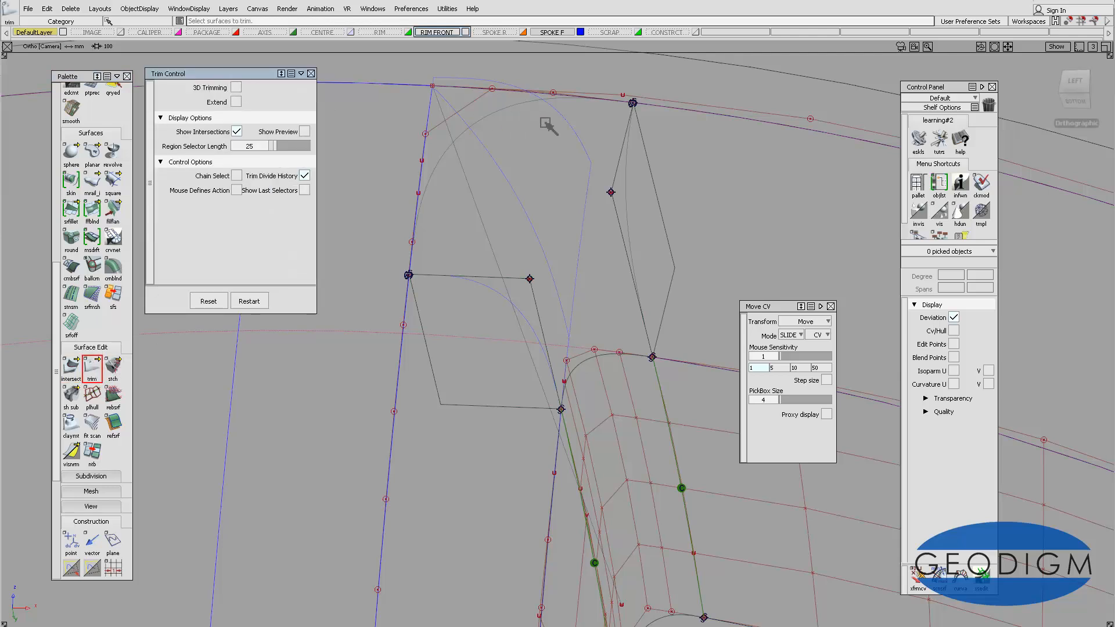
click(563, 116)
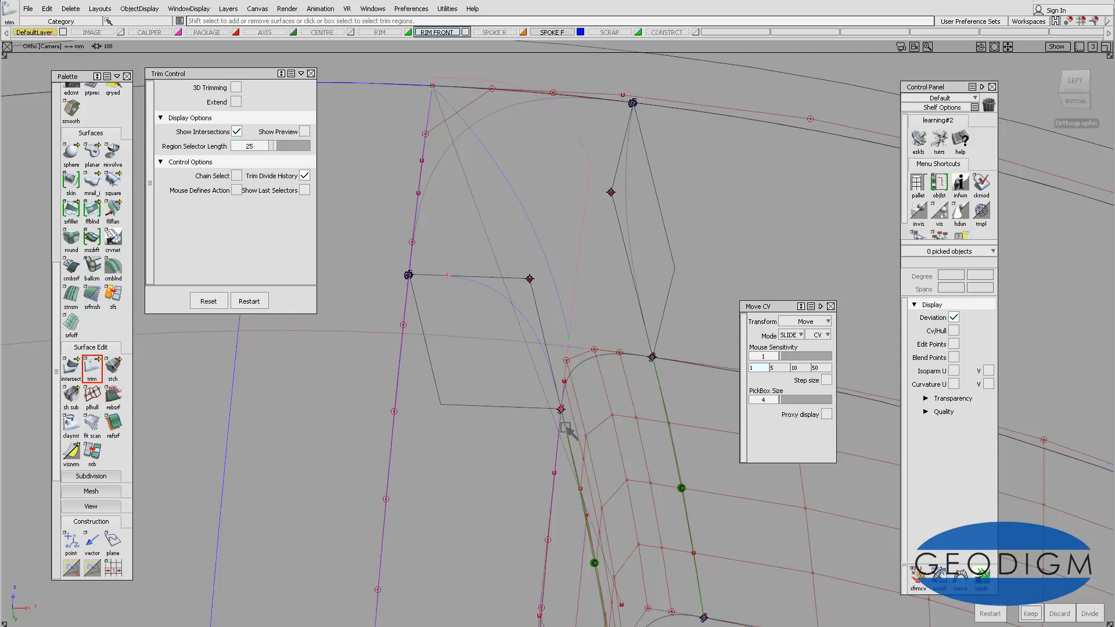
click(312, 73)
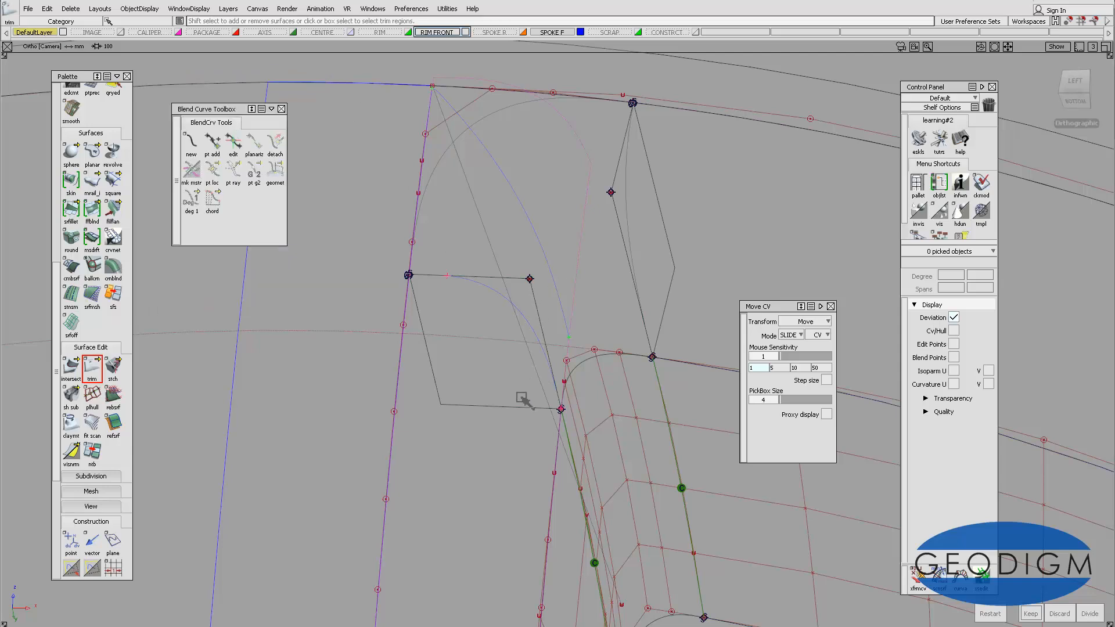
ctrl+shift+drag(524, 361, 502, 293)
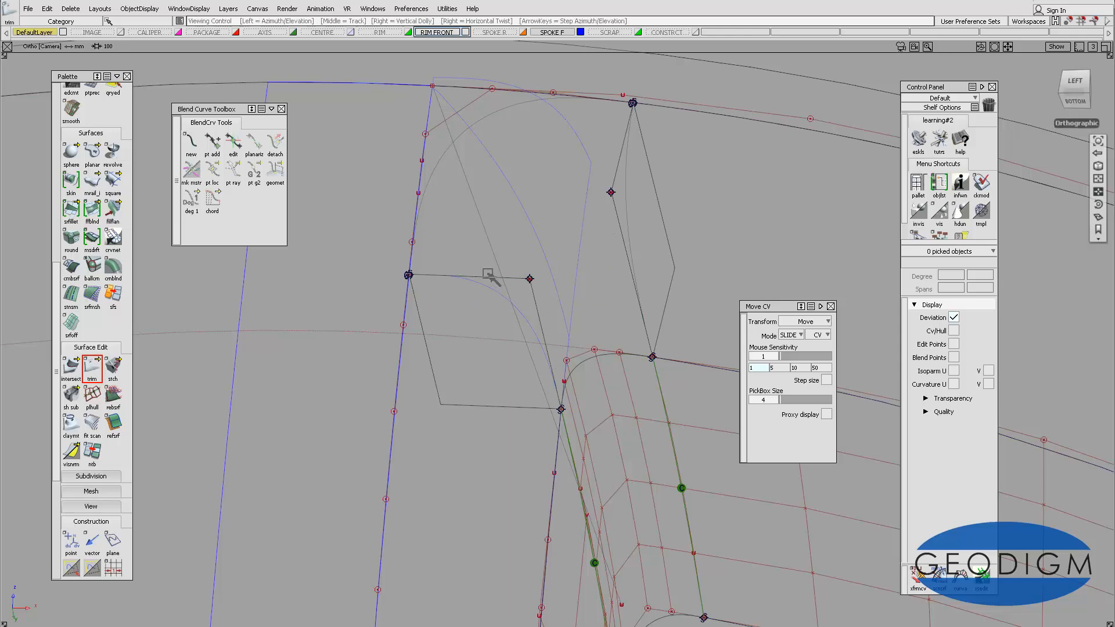
- Slide the outer blend curve's rim-side end point slightly along the rim curve toward the spoke corner
alt+shift+drag(490, 269, 597, 348)
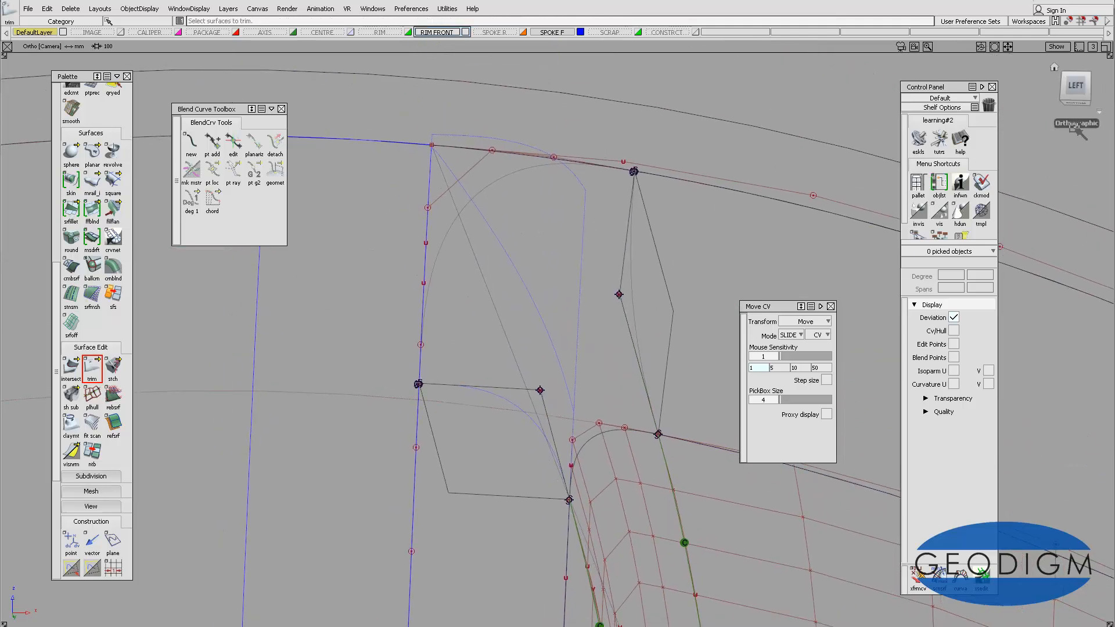
alt+shift+click(1079, 86)
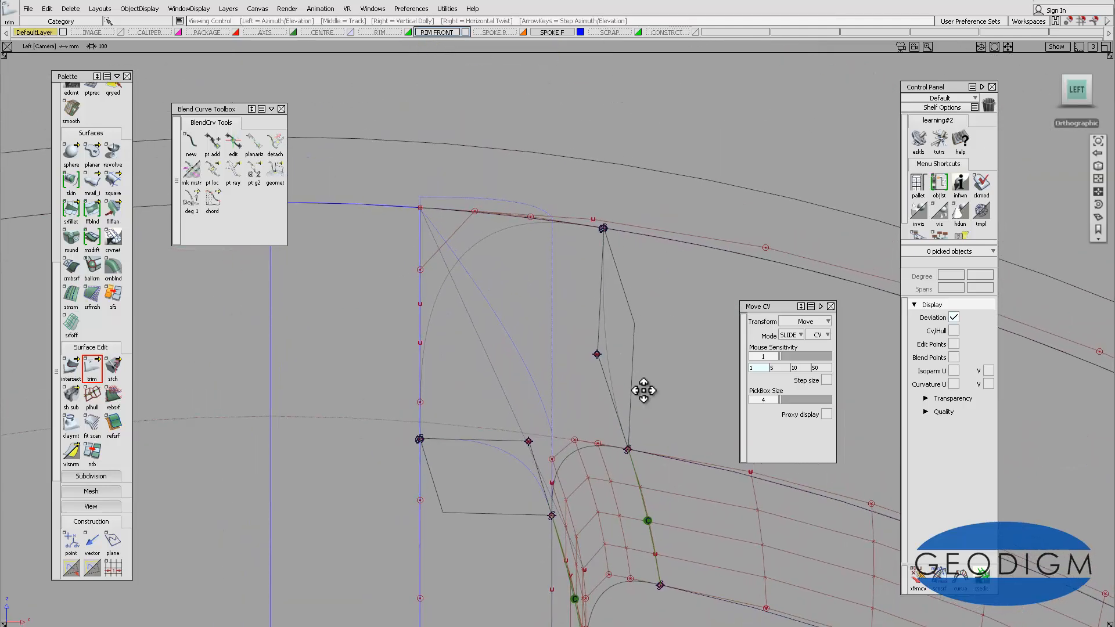
click(1098, 230)
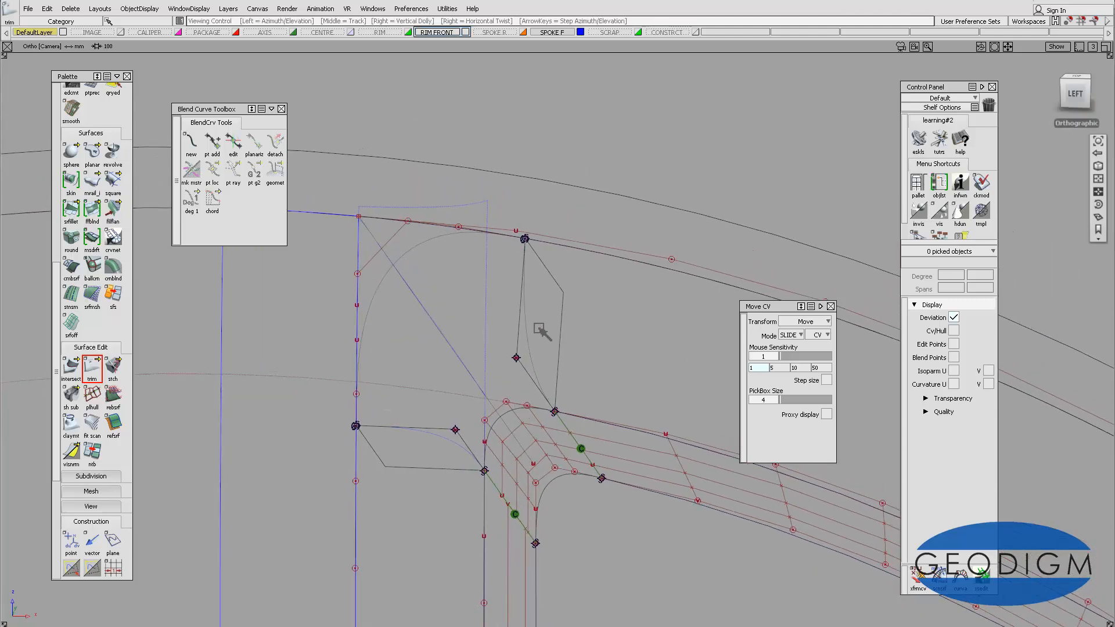
alt+shift+middle_drag(544, 340, 642, 259)
alt+shift+right_drag(620, 298, 645, 264)
alt+shift+middle_drag(645, 265, 628, 285)
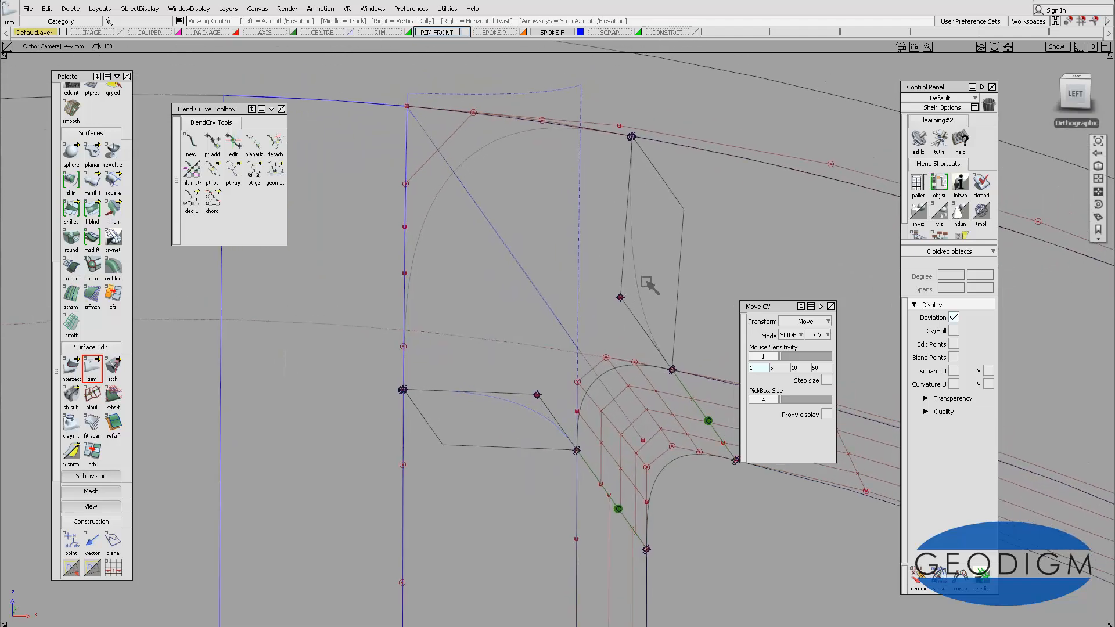
ctrl+shift+drag(649, 251, 632, 244)
click(631, 136)
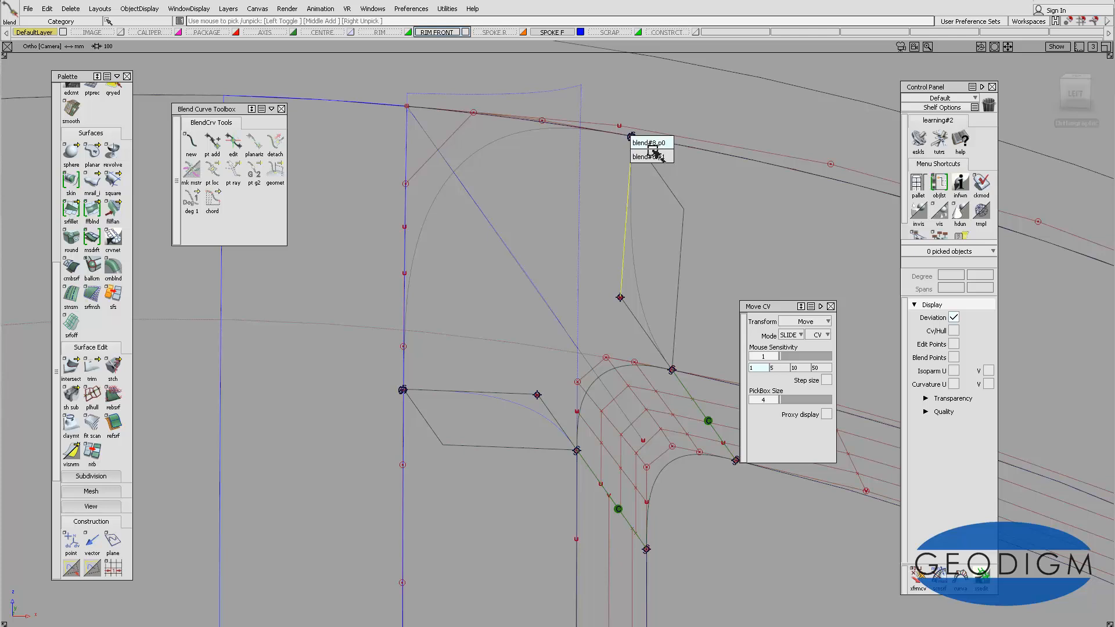
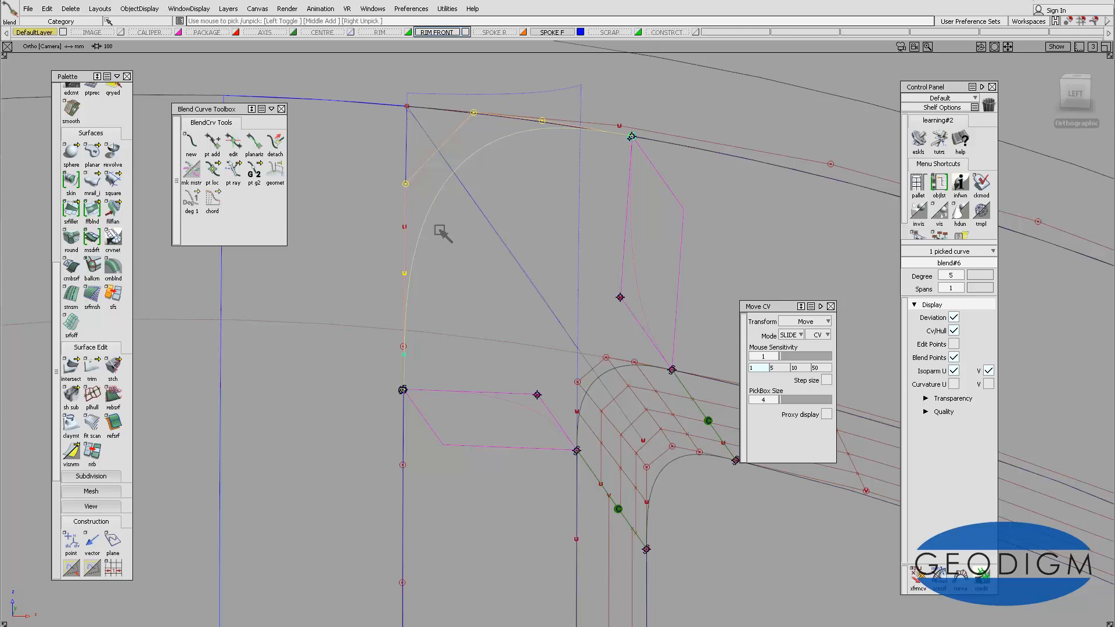
click(235, 154)
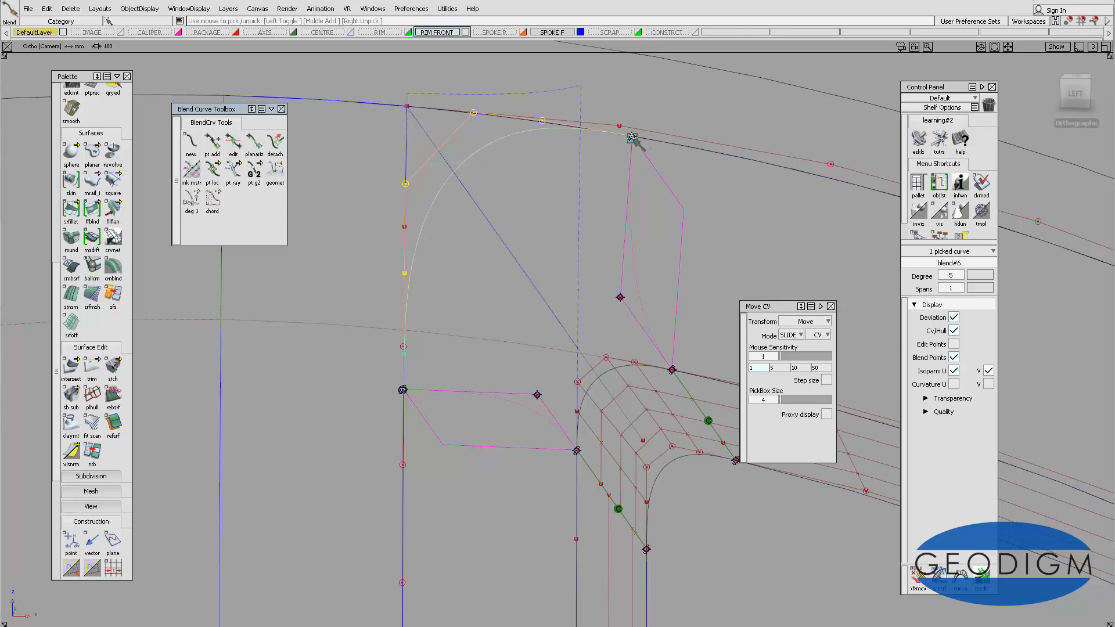
click(632, 138)
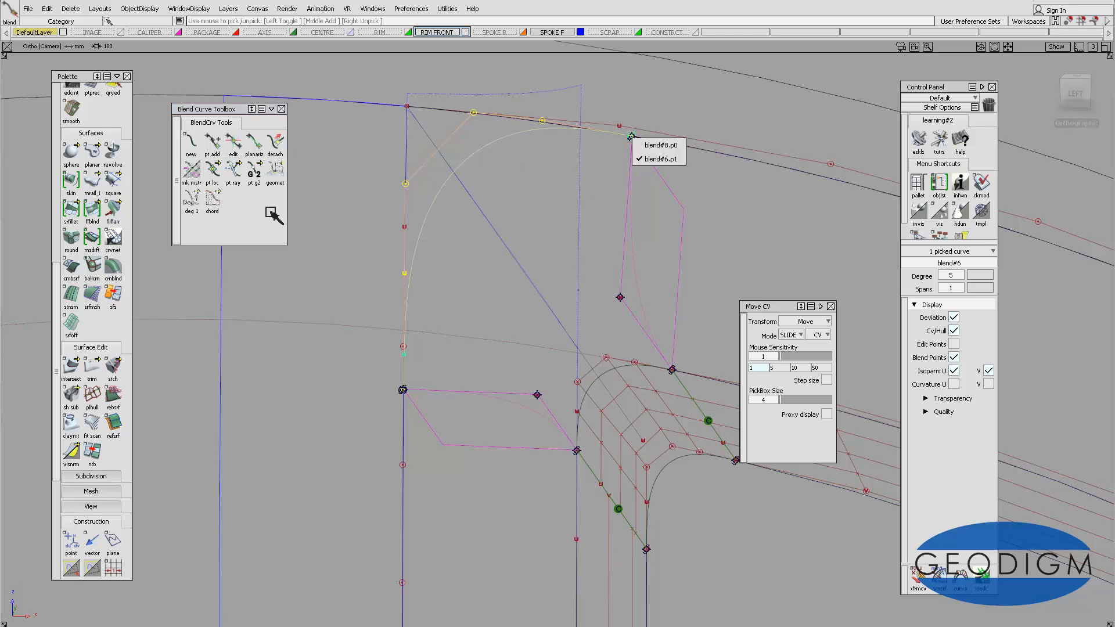
click(233, 143)
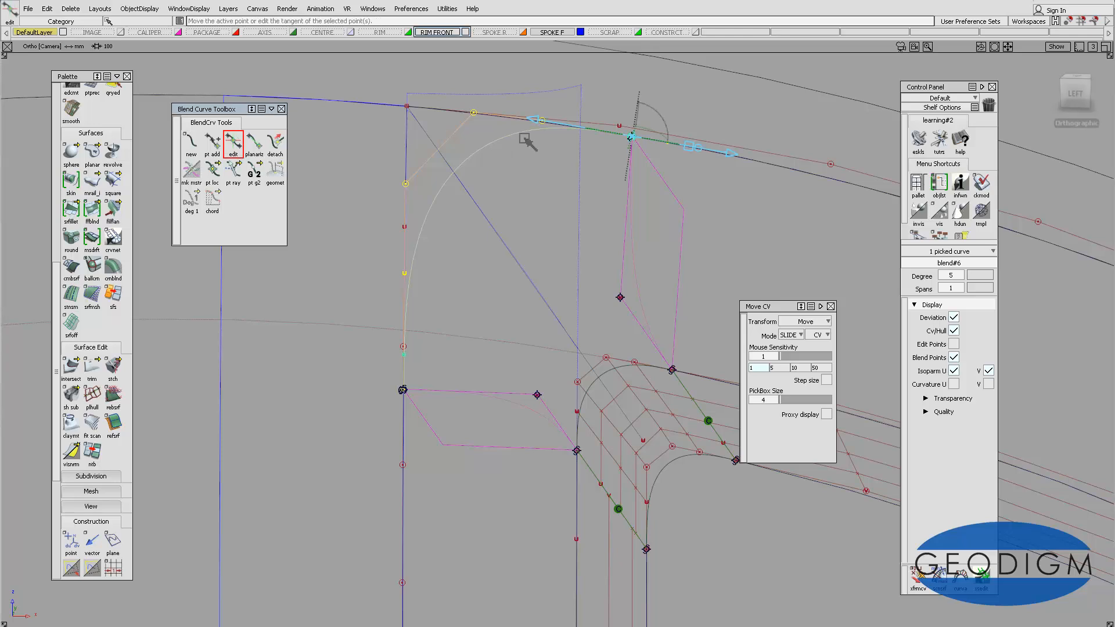
drag(633, 138, 625, 136)
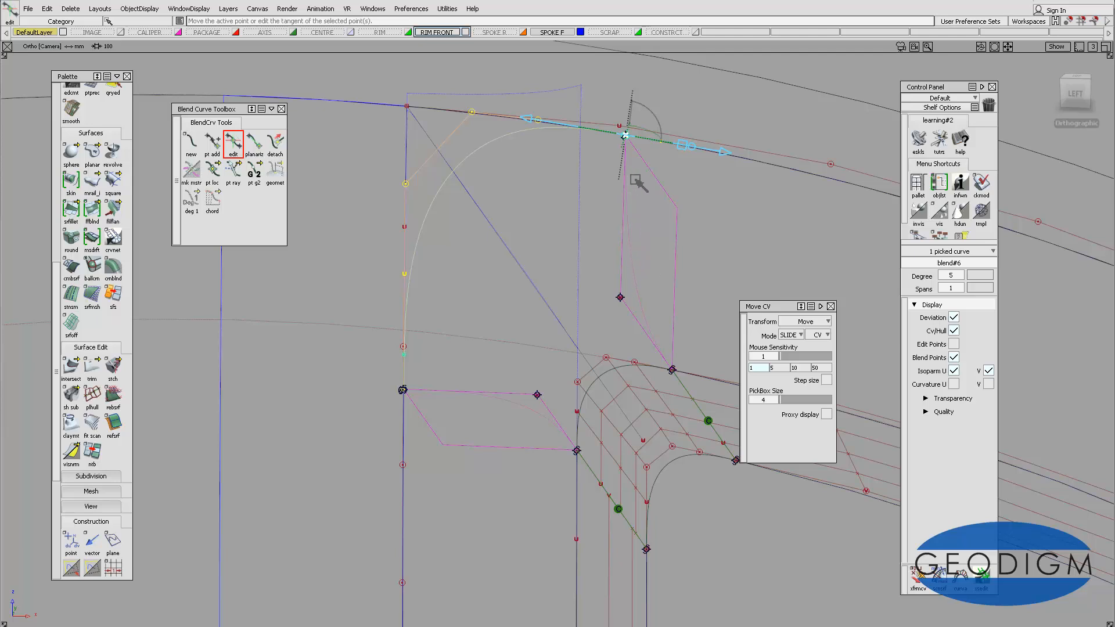
- Slide the outer blend curve's spoke-side end point slightly along the spoke curve toward the rim corner, then deselect it
mouse_move(643, 180)
alt+shift+mouse_down()
mouse_move(702, 219)
mouse_move(650, 187)
alt+shift+mouse_up()
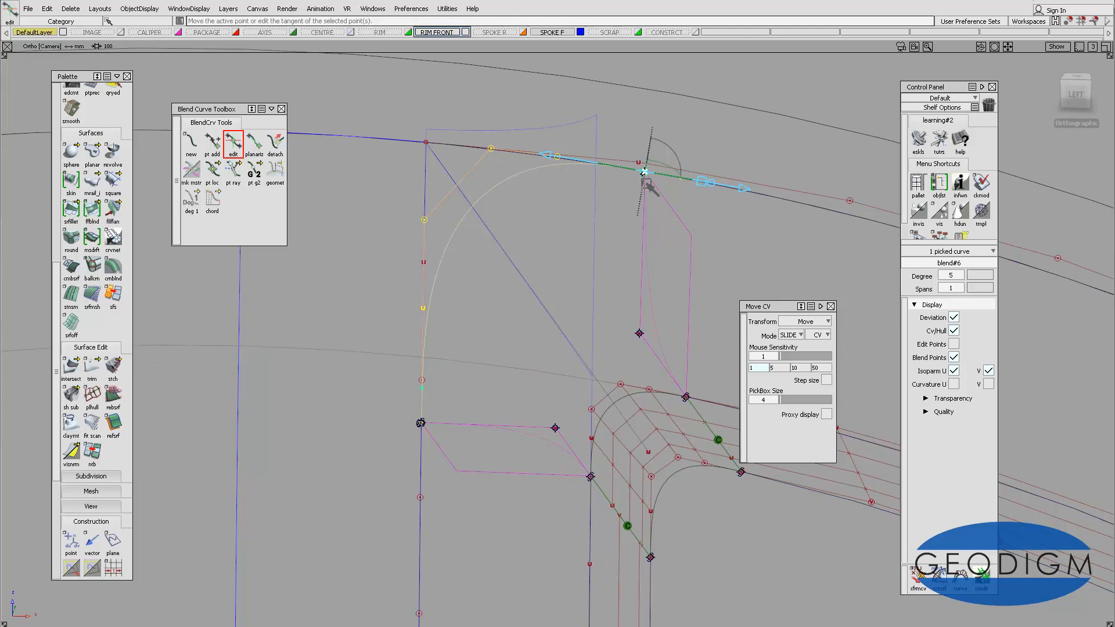
click(421, 422)
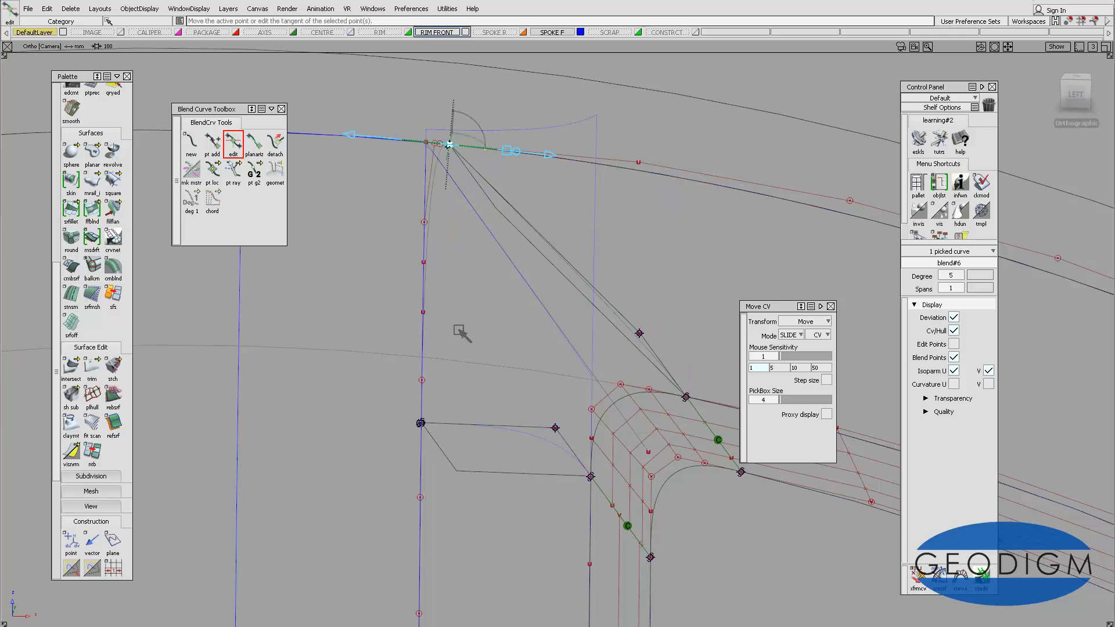
key(ctrl+z)
click(421, 424)
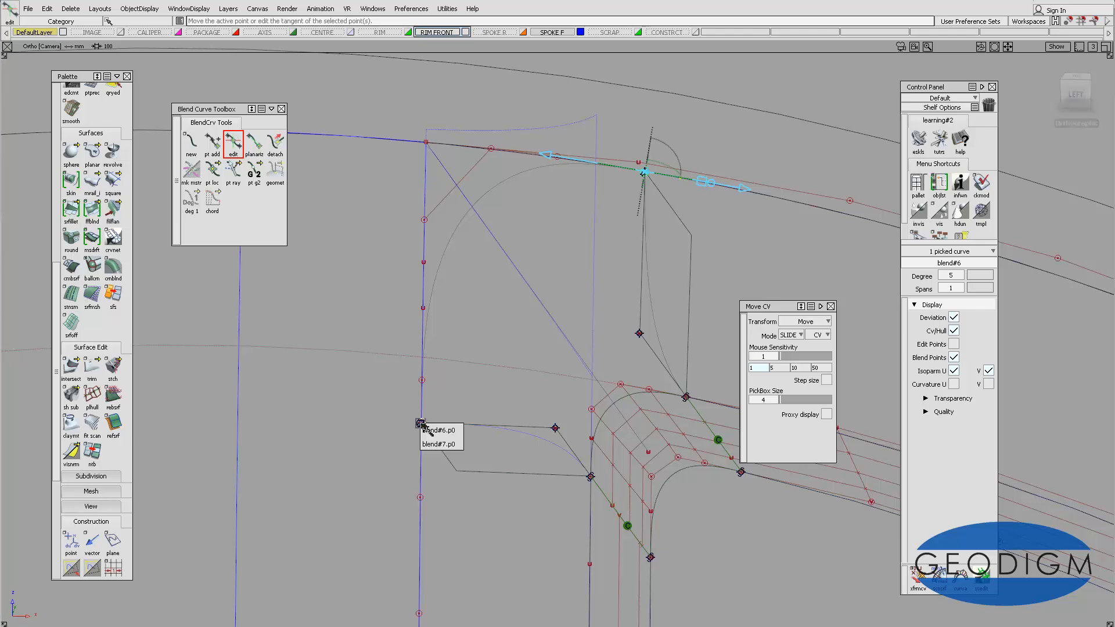
click(447, 431)
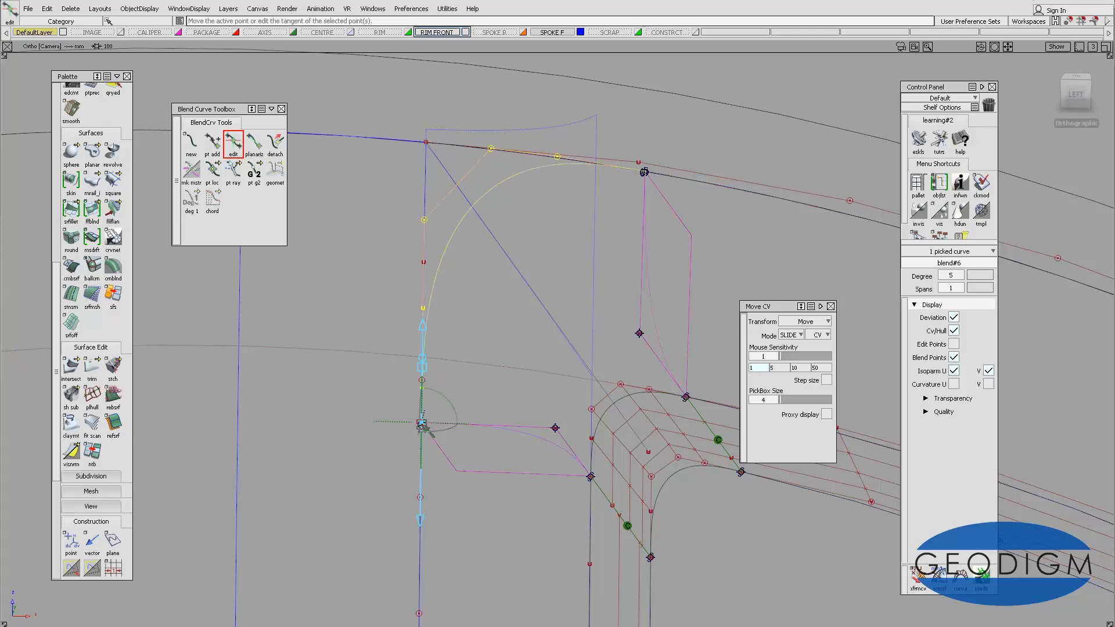
drag(423, 424, 422, 409)
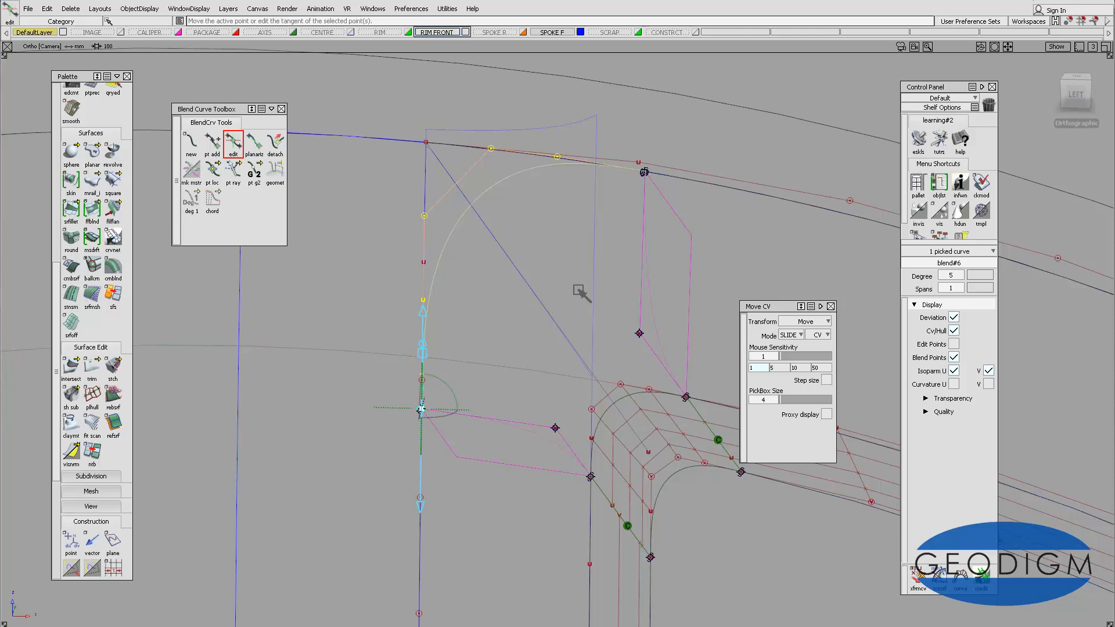
click(587, 319)
- Center the pivot of the spoke-side rail surface and scale it up past the blend curves, accepting removal of its construction history
alt+shift+drag(590, 292, 510, 192)
alt+shift+middle_drag(511, 192, 516, 213)
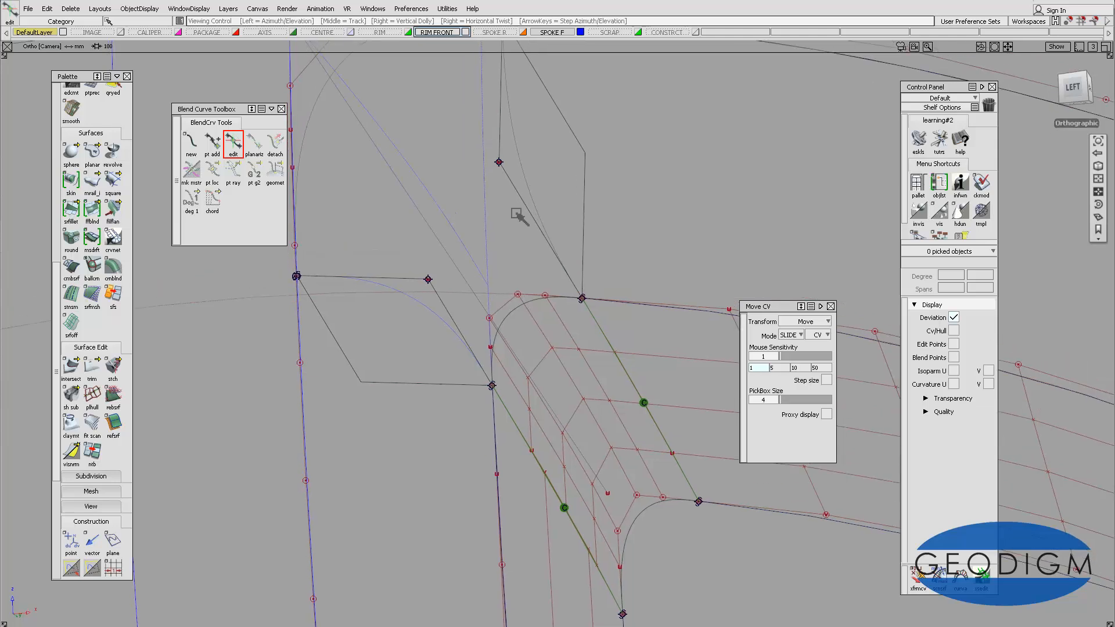
alt+shift+right_drag(516, 214, 552, 306)
alt+shift+middle_drag(553, 306, 597, 379)
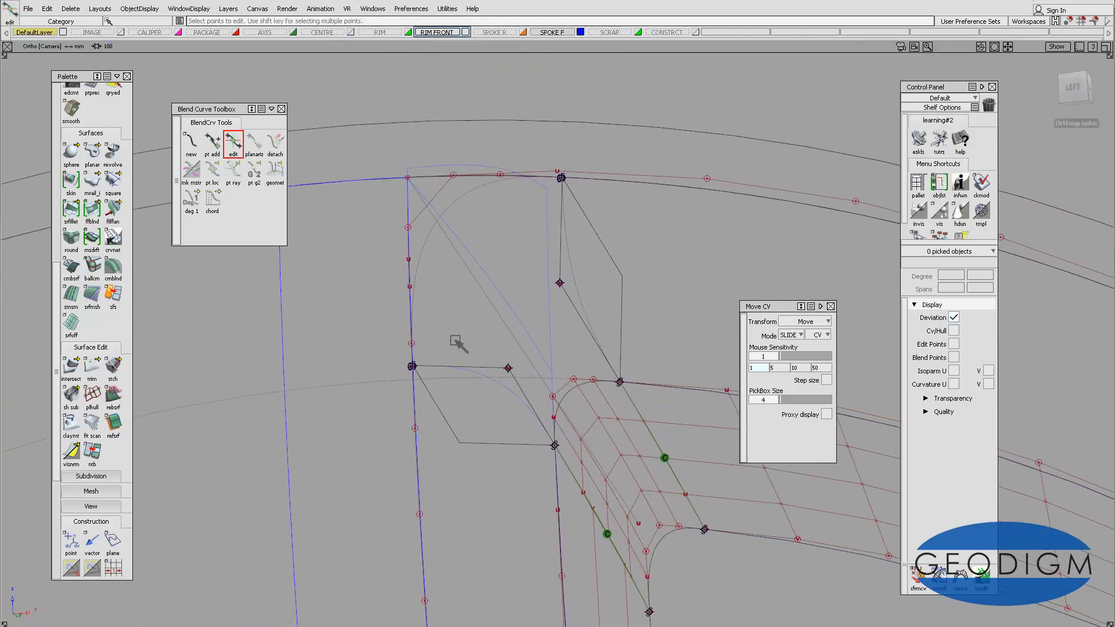
ctrl+shift+drag(457, 343, 444, 412)
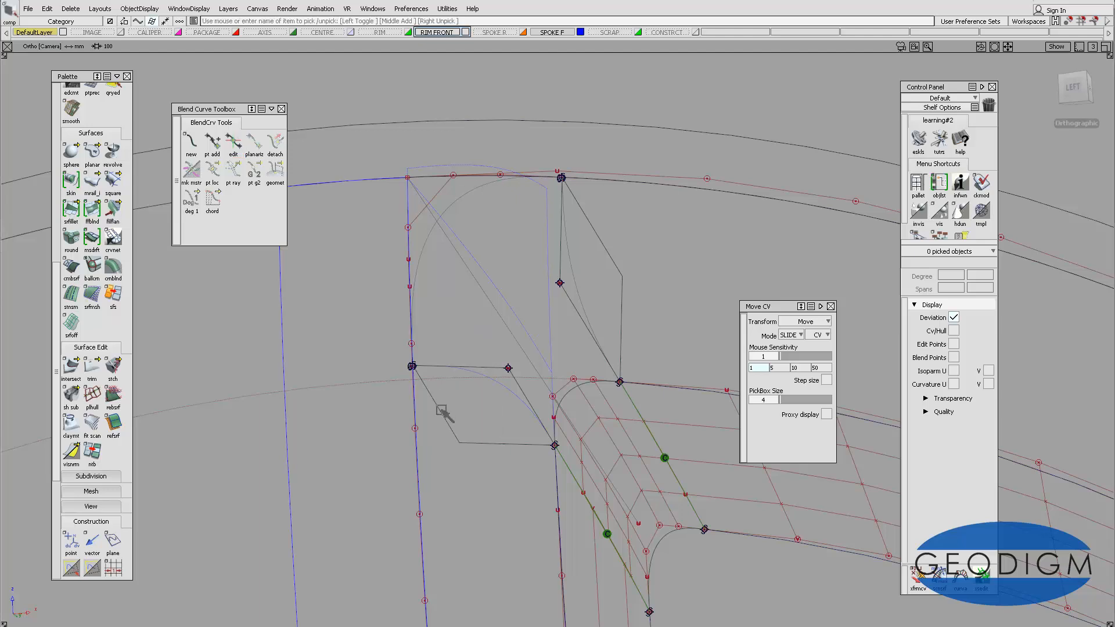
click(443, 414)
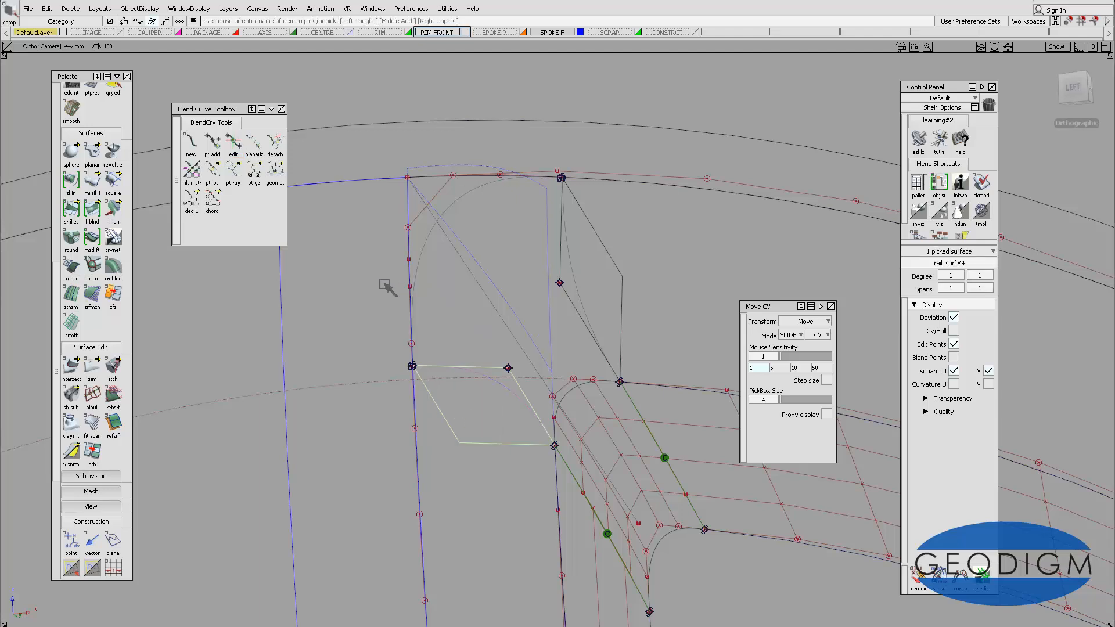
ctrl+shift+middle_drag(343, 272, 409, 300)
ctrl+shift+middle_drag(359, 330, 393, 350)
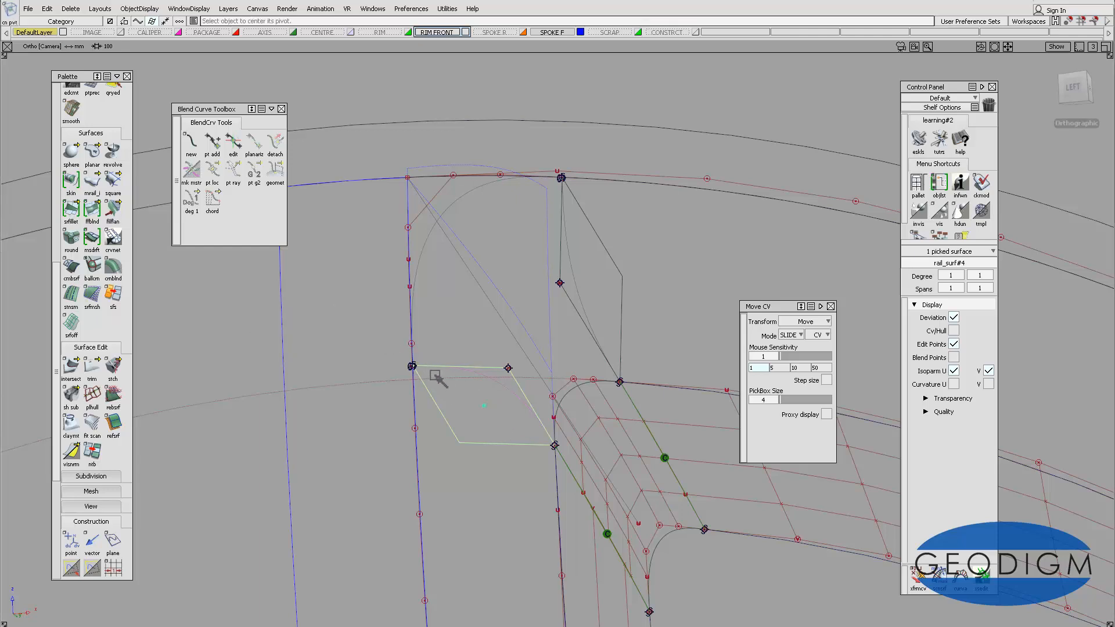
ctrl+shift+middle_drag(358, 333, 400, 337)
click(364, 367)
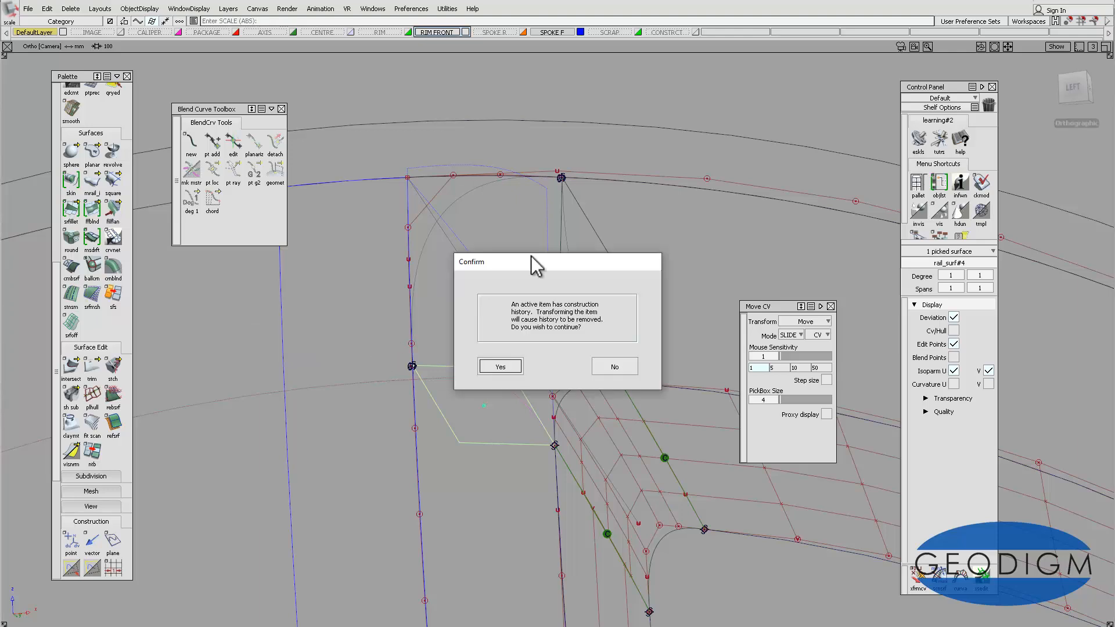
click(503, 367)
drag(360, 360, 363, 348)
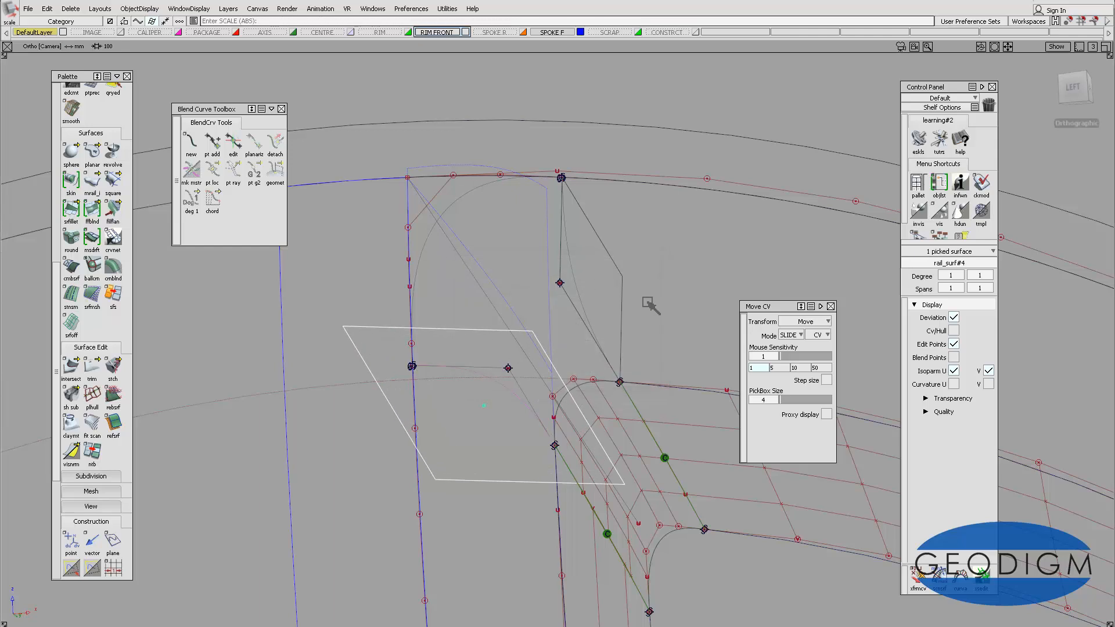
- Add the rim-side rail surface to the selection, center its pivot and scale both rail surfaces up
ctrl+shift+drag(650, 306, 658, 277)
click(604, 247)
click(513, 370)
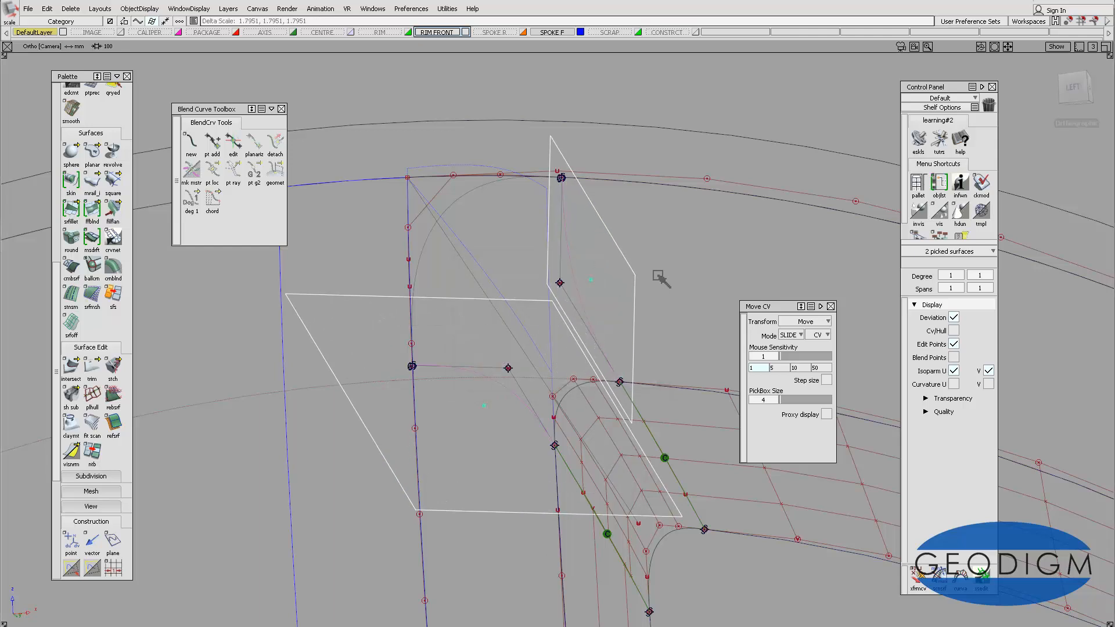
alt+shift+drag(655, 331, 689, 356)
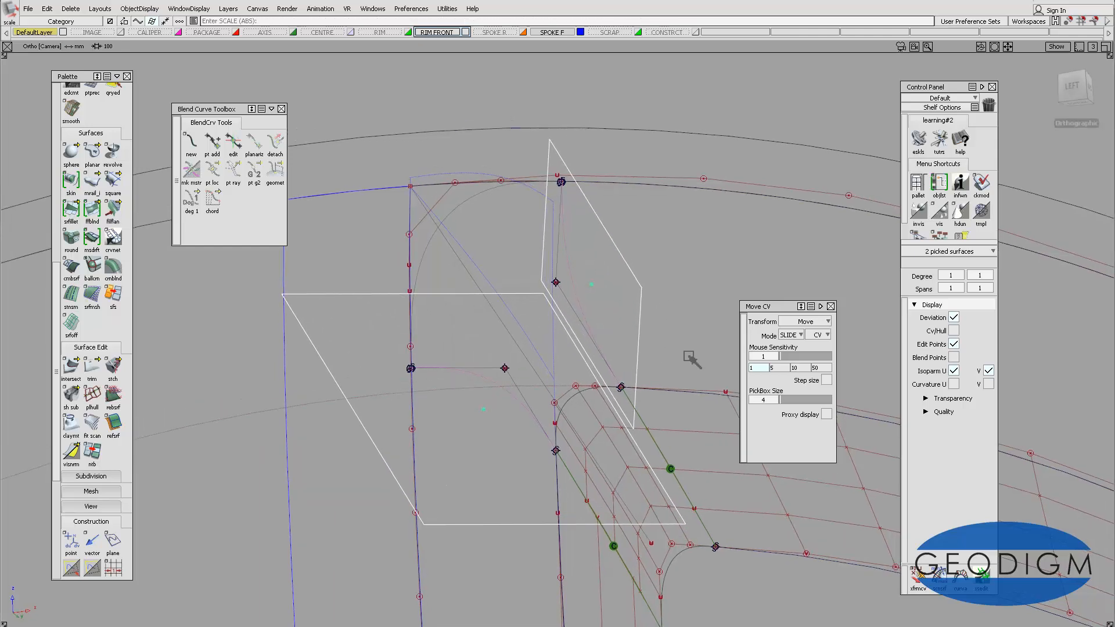
- Trim the spoke surface back to its intersection curve with the spoke-side rail surface, removing the portion at the rim corner
alt+shift+drag(681, 286, 639, 254)
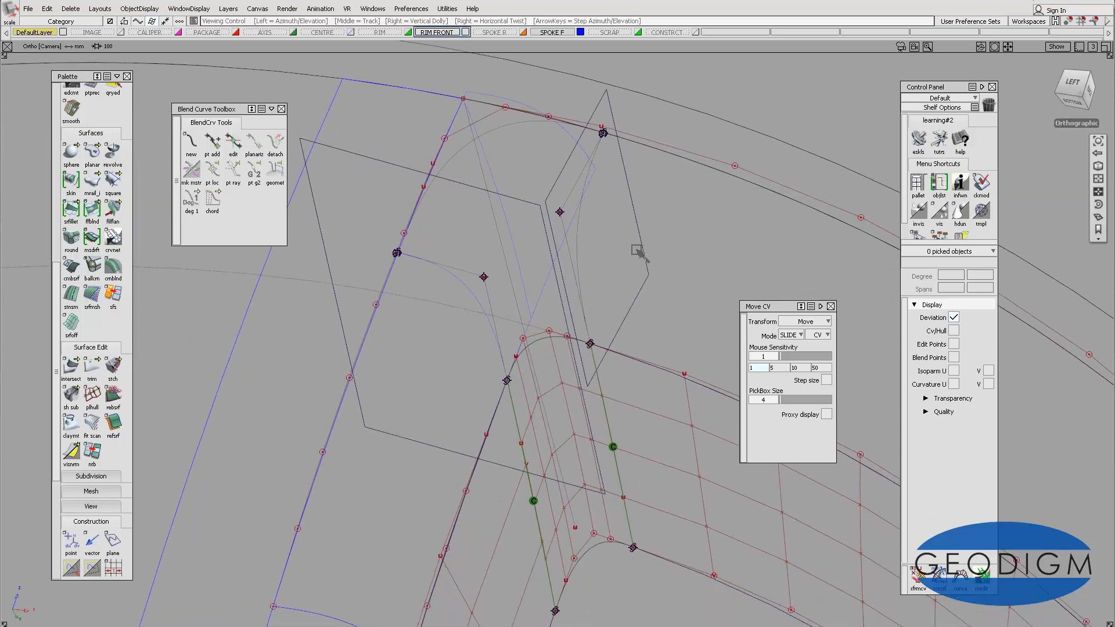
double_click(97, 365)
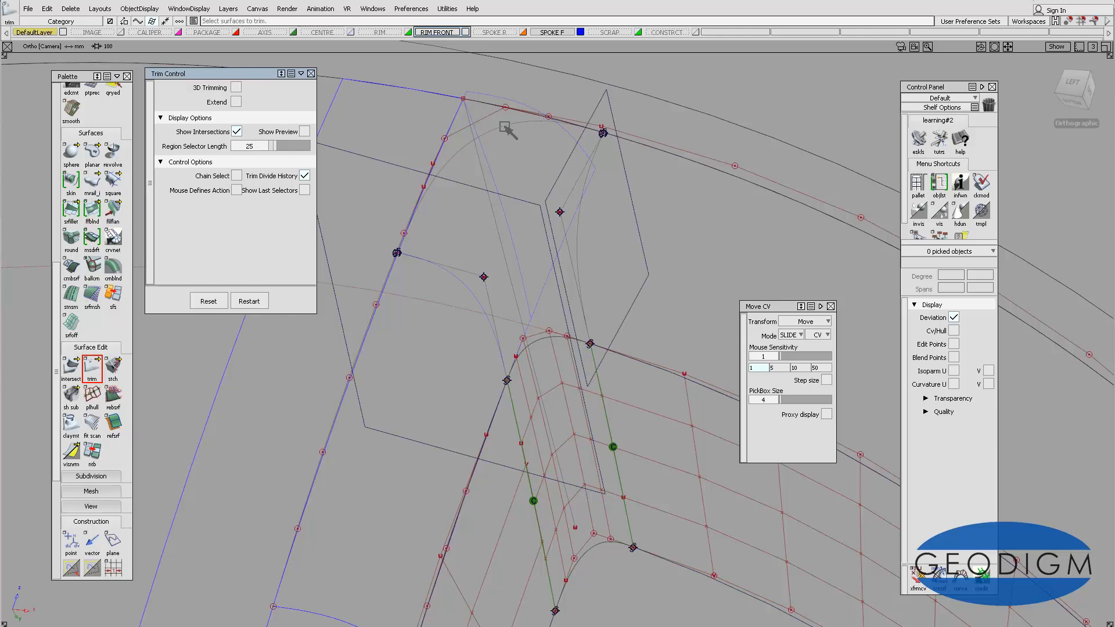
click(522, 103)
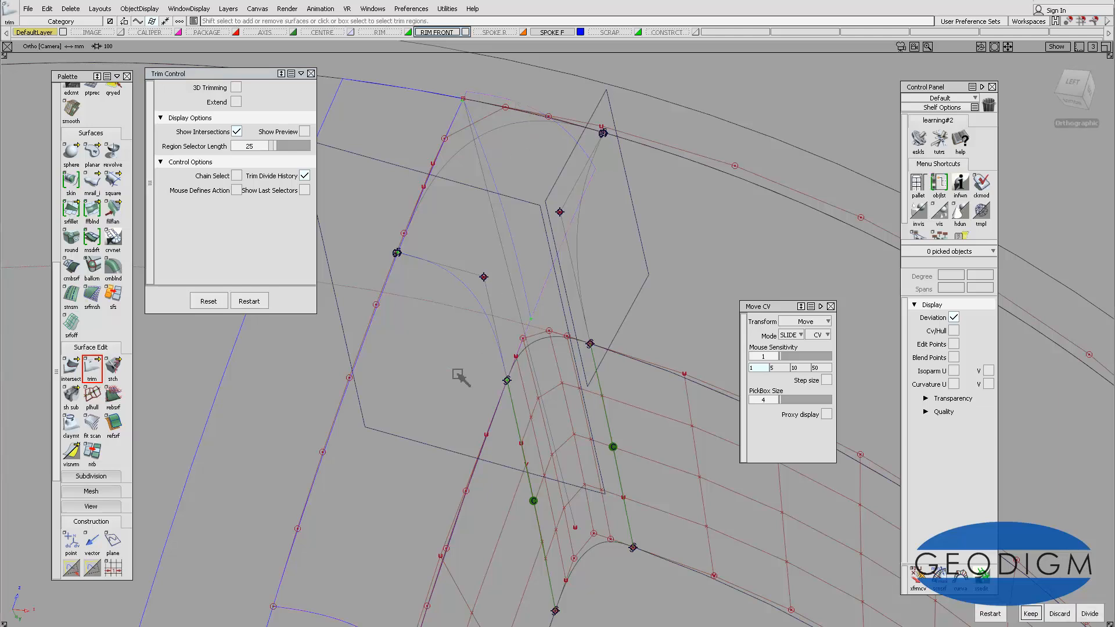
alt+shift+drag(461, 375, 498, 281)
alt+shift+right_drag(497, 281, 503, 310)
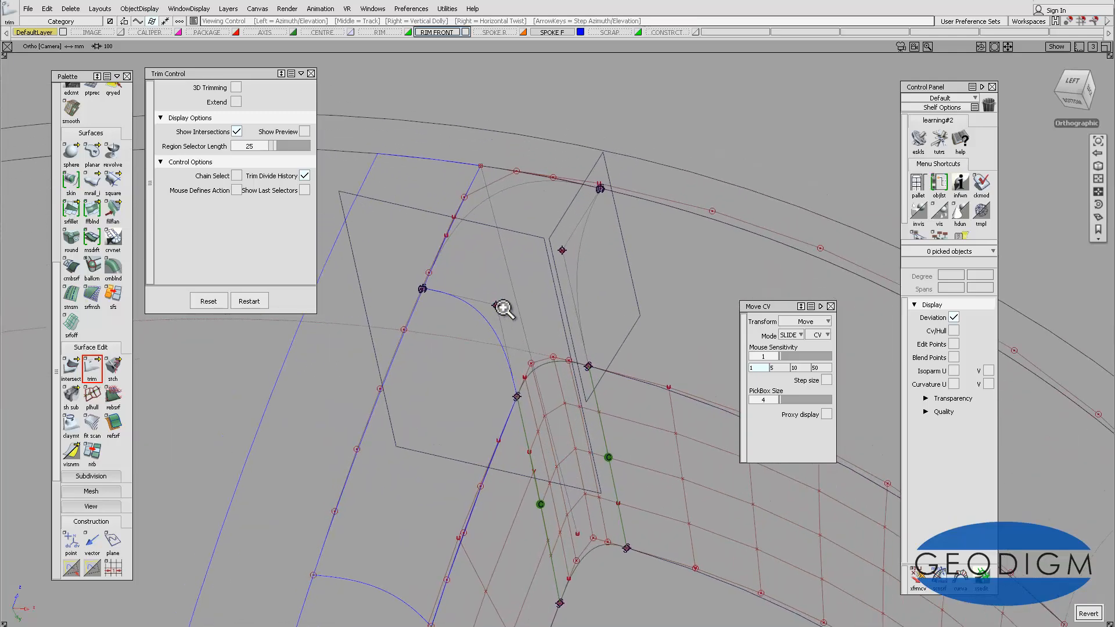
- Convert the trimmed spoke surface into an untrimmed surface with Trim Convert, with Keep Originals turned off
alt+shift+drag(503, 309, 535, 303)
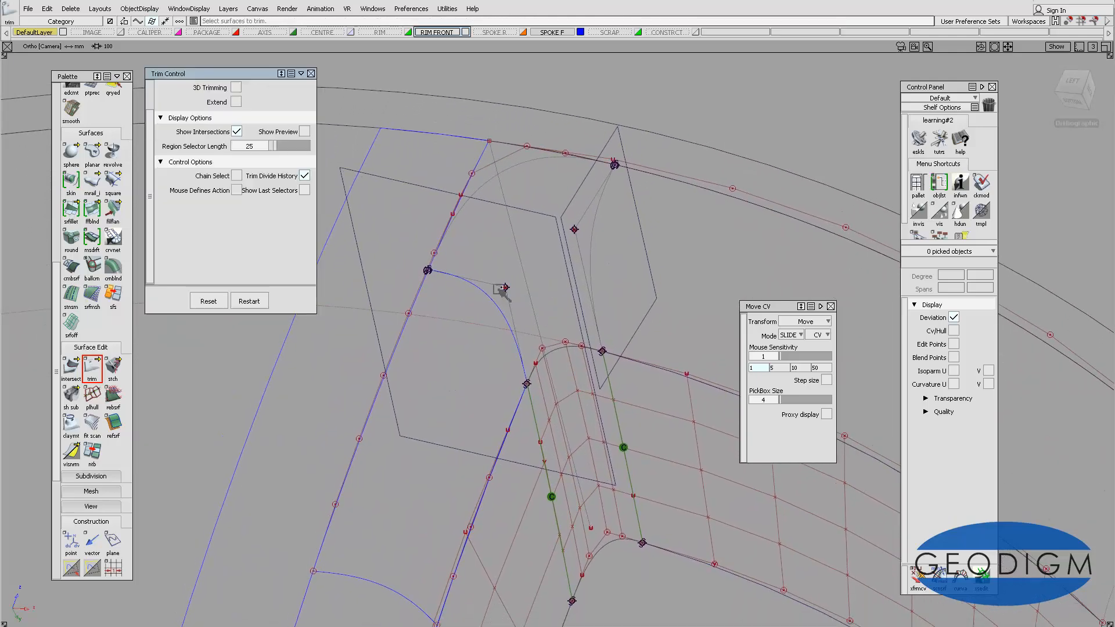
alt+shift+drag(543, 248, 587, 229)
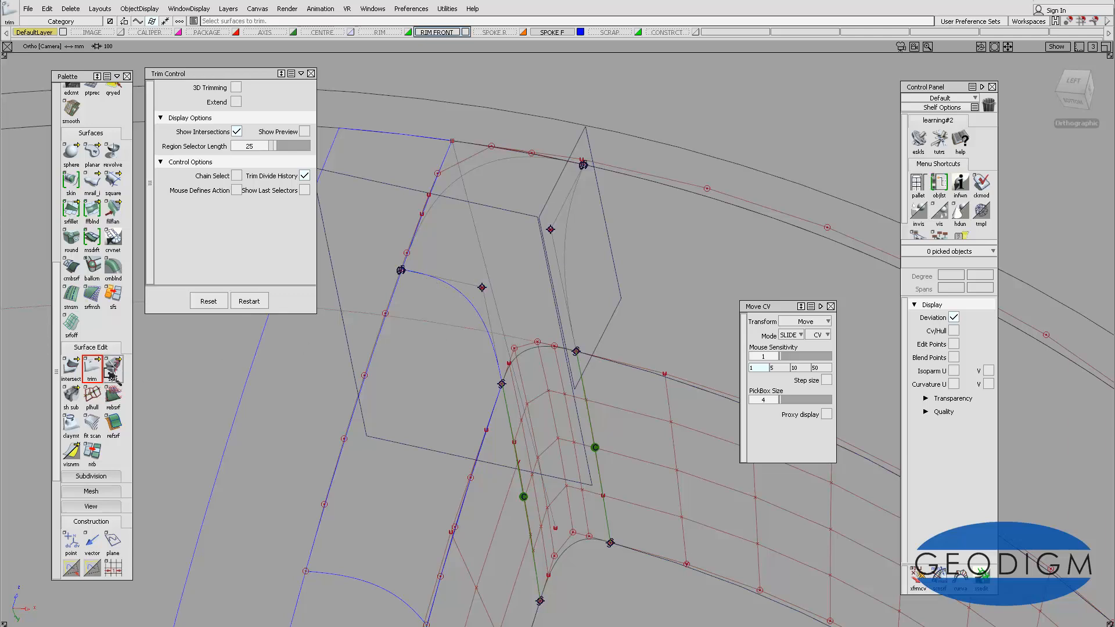
drag(93, 372, 154, 374)
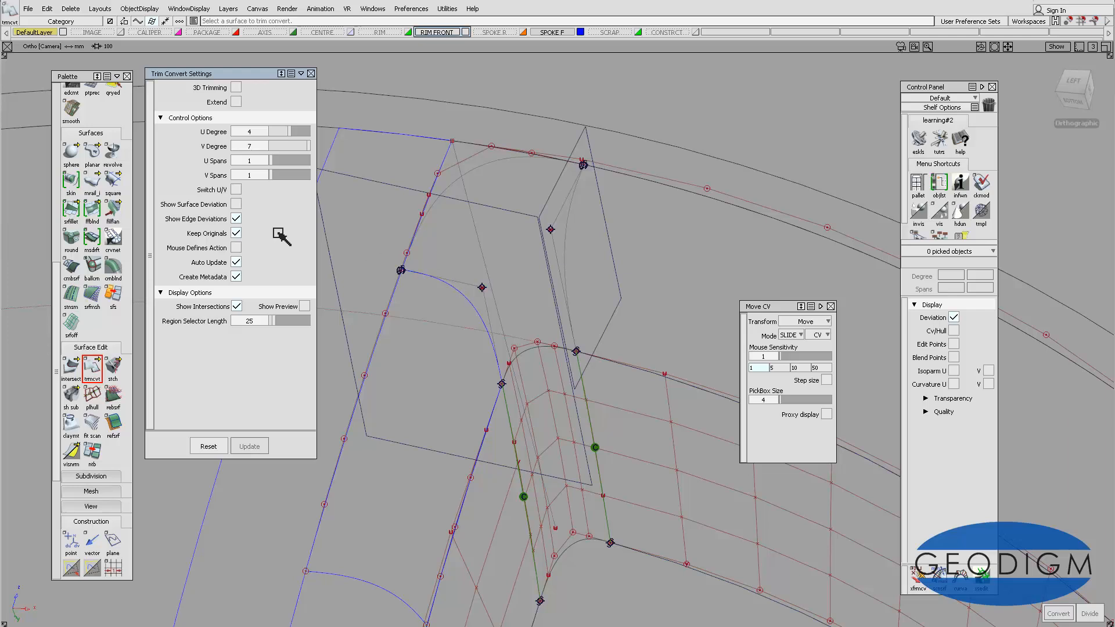
click(237, 234)
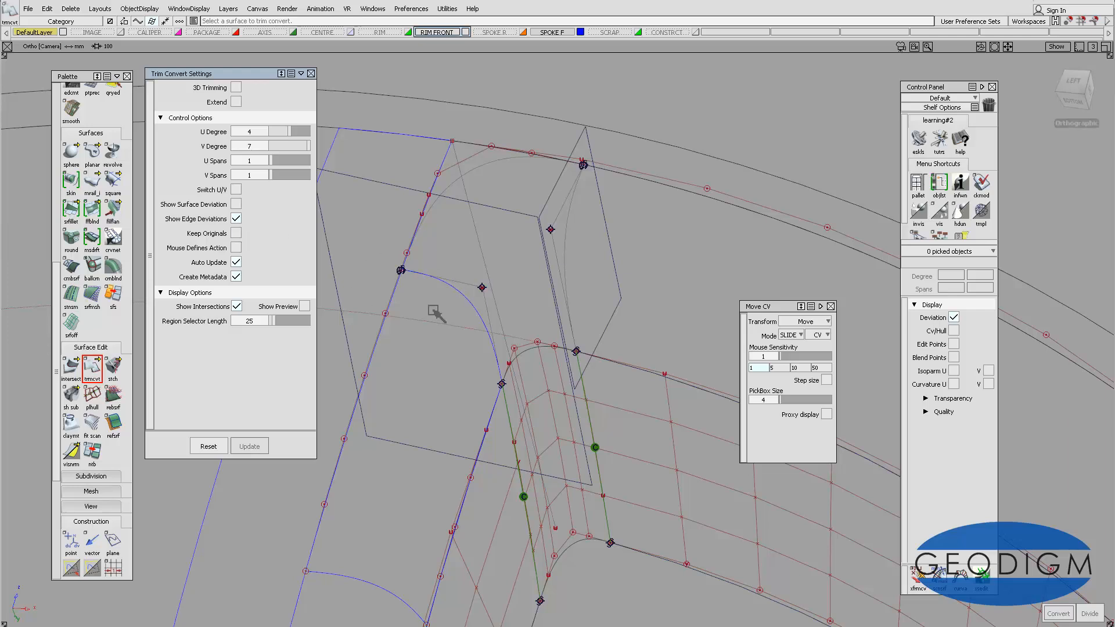
click(456, 289)
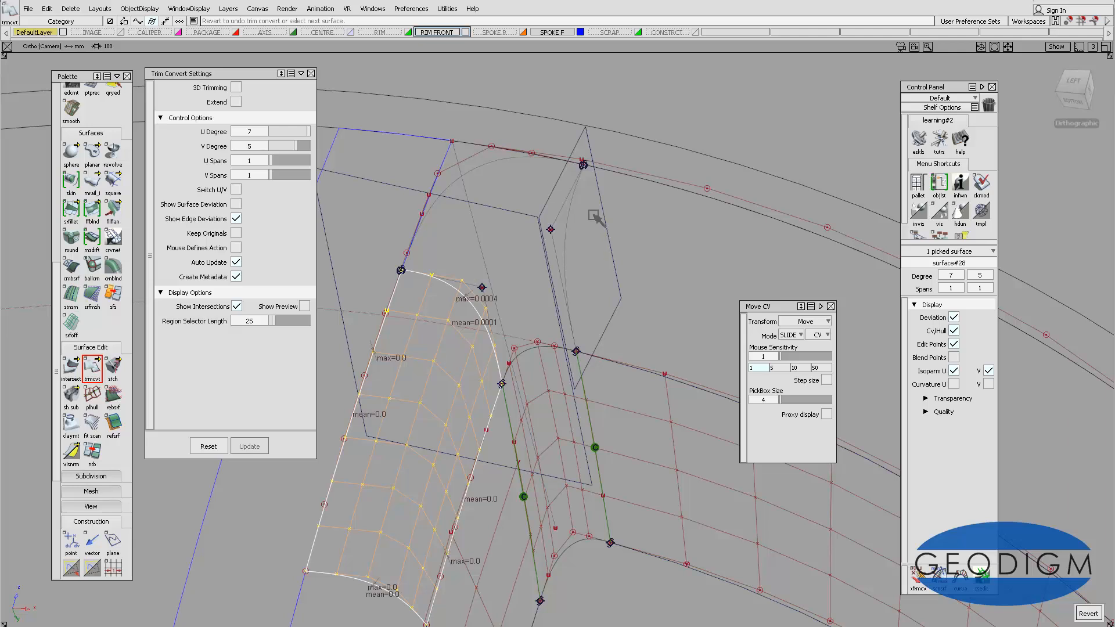
alt+shift+middle_drag(600, 244, 613, 224)
ctrl+shift+drag(608, 201, 523, 217)
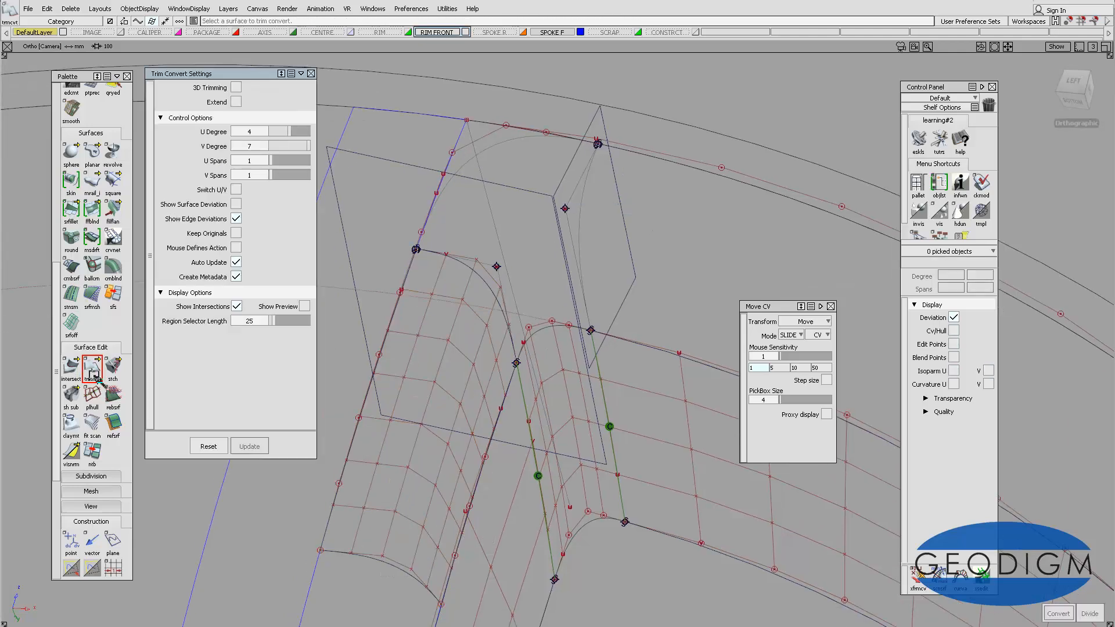
- Trim the rim surface back to its intersection with the rim-side rail surface and convert the result with Trim Convert
drag(93, 377, 116, 367)
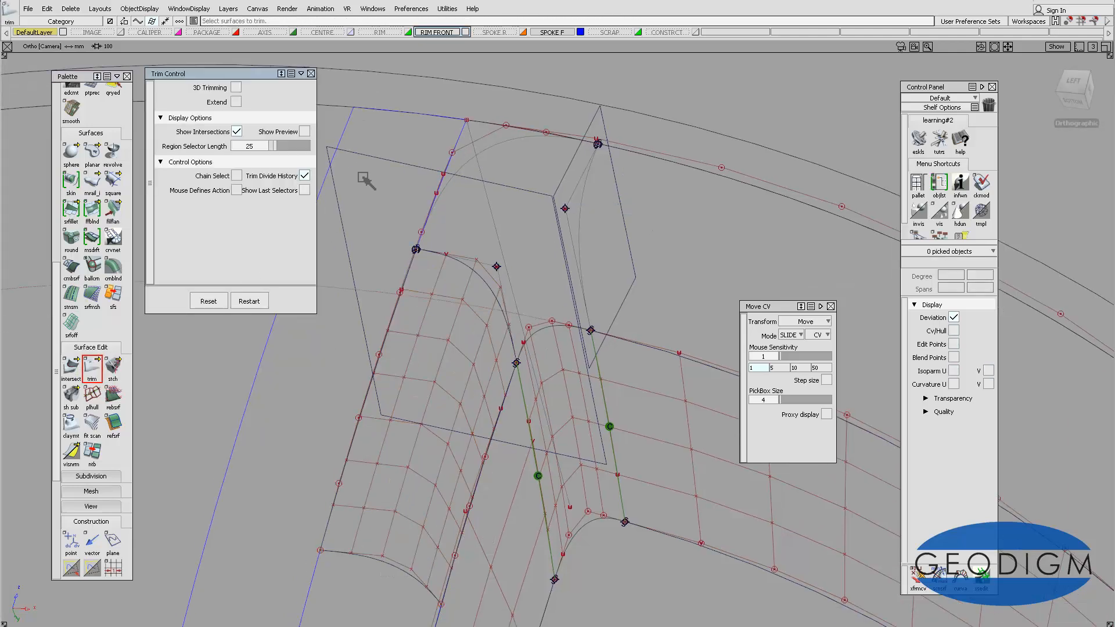
click(333, 288)
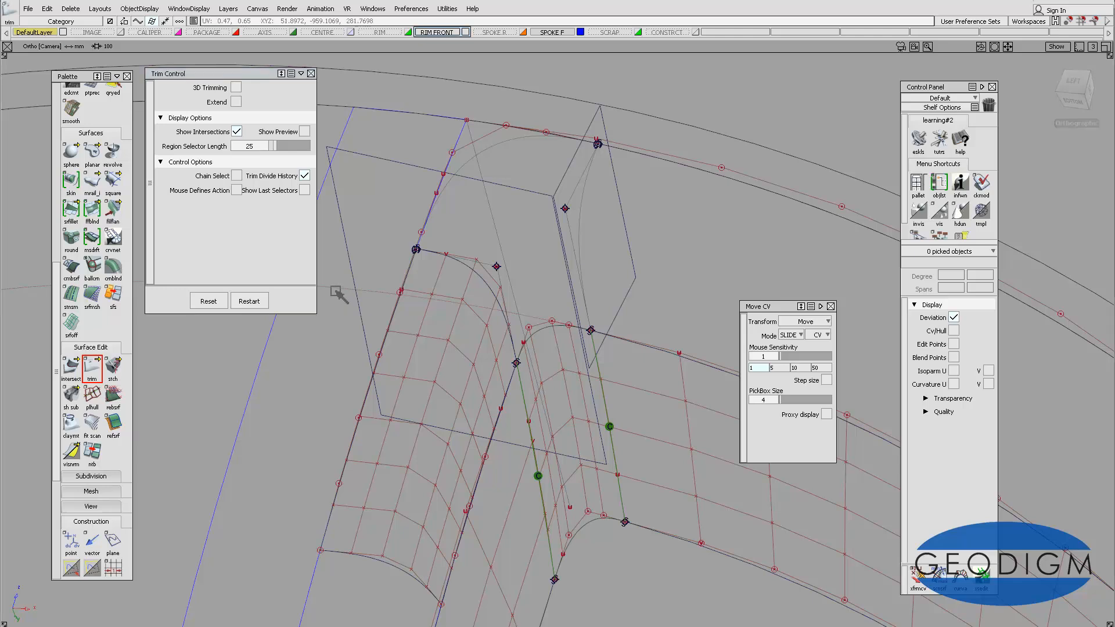
key(space)
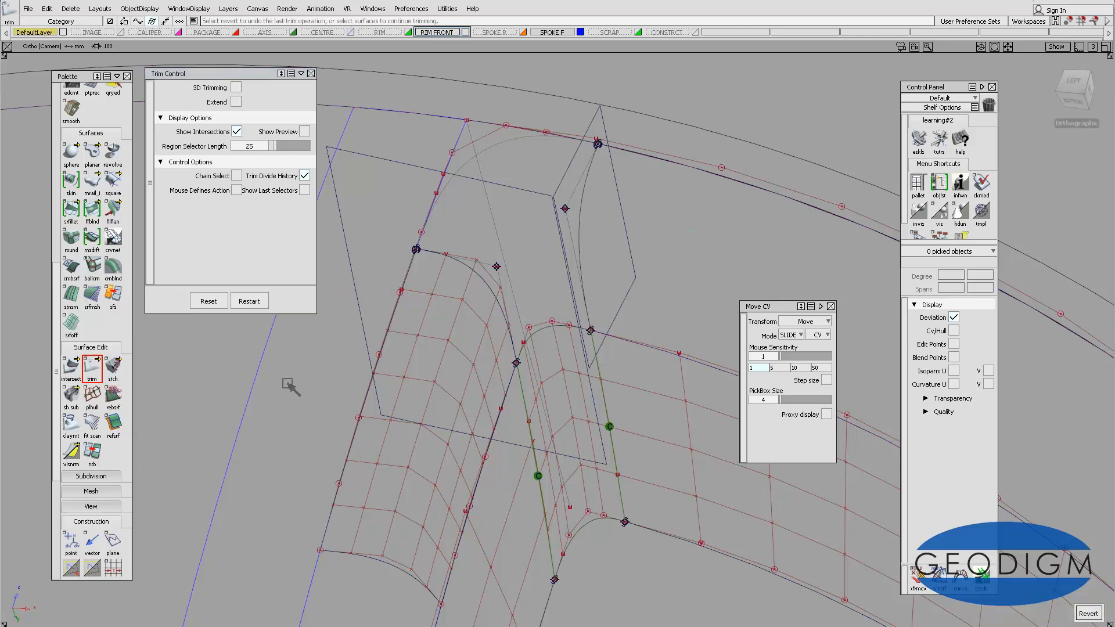
drag(105, 377, 155, 367)
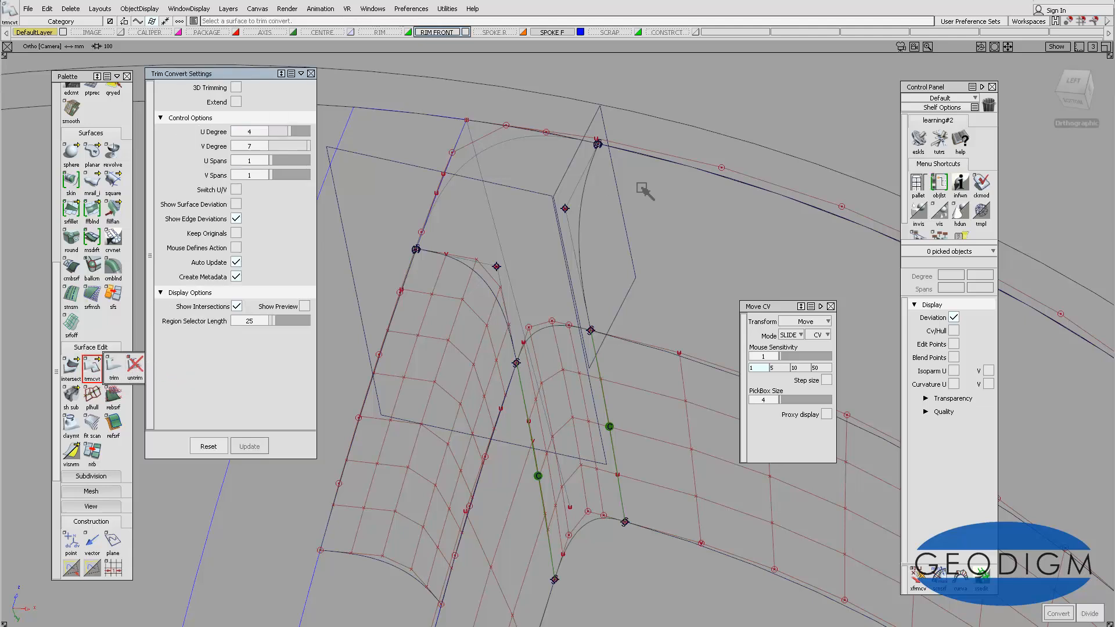
click(582, 205)
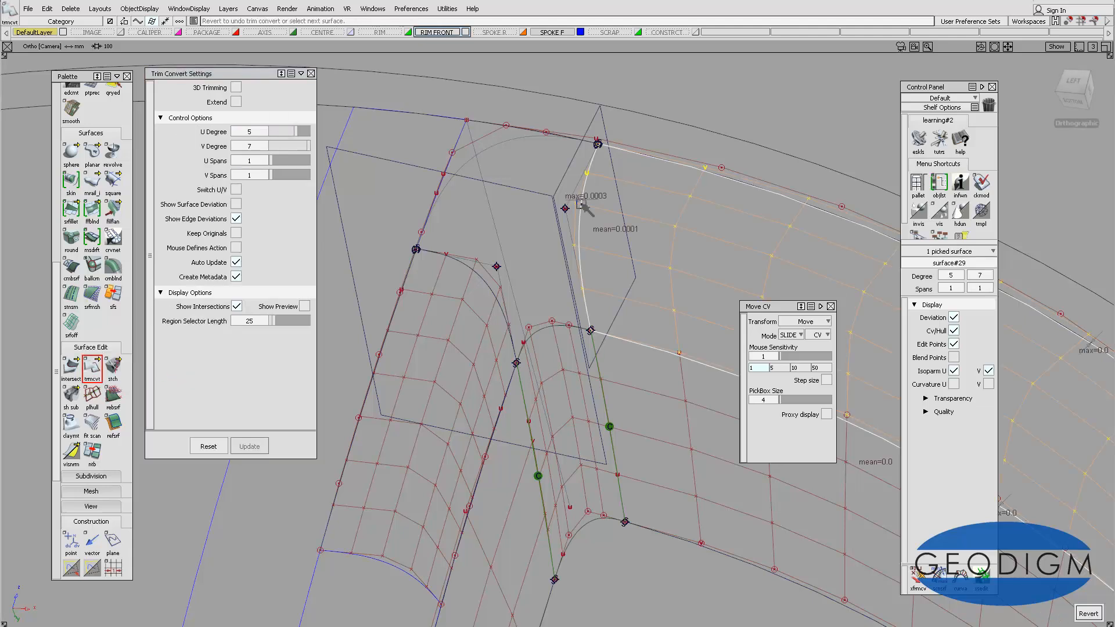
click(310, 73)
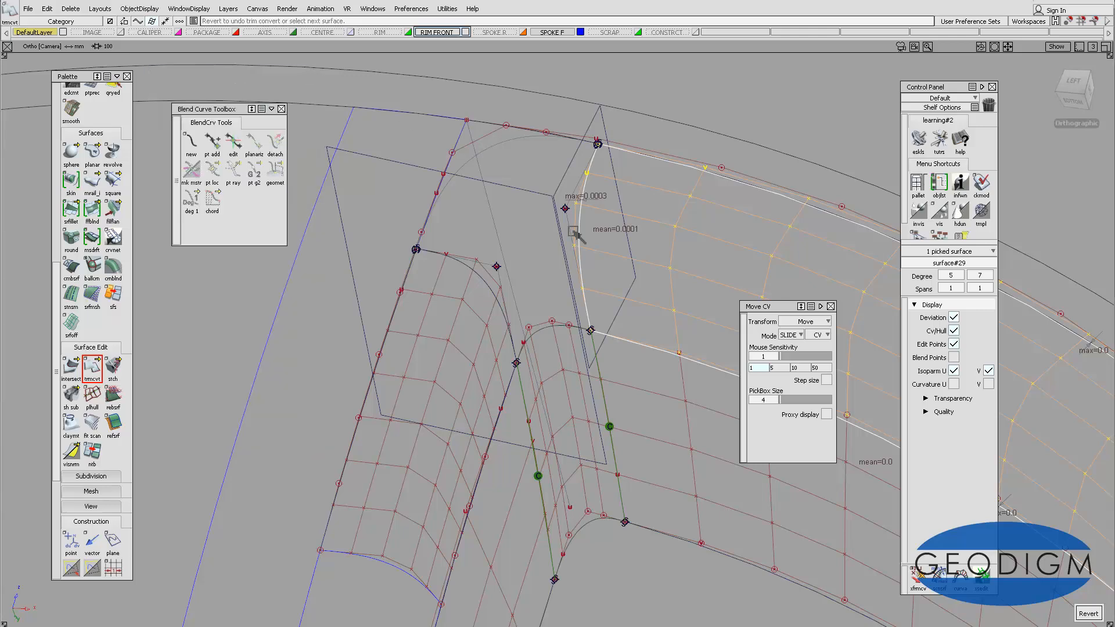
mouse_move(592, 248)
ctrl+shift+mouse_down()
mouse_move(588, 195)
mouse_move(606, 254)
ctrl+shift+mouse_up()
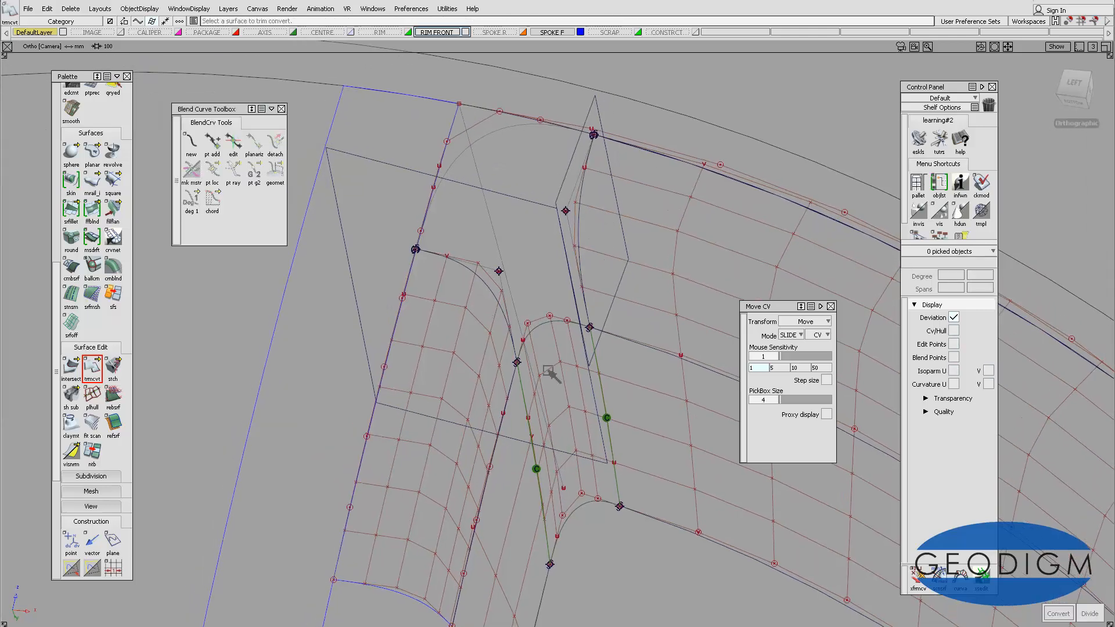
- Select both enlarged rail surfaces and assign them to the CONSTRCT layer
alt+shift+drag(551, 374, 526, 194)
click(530, 185)
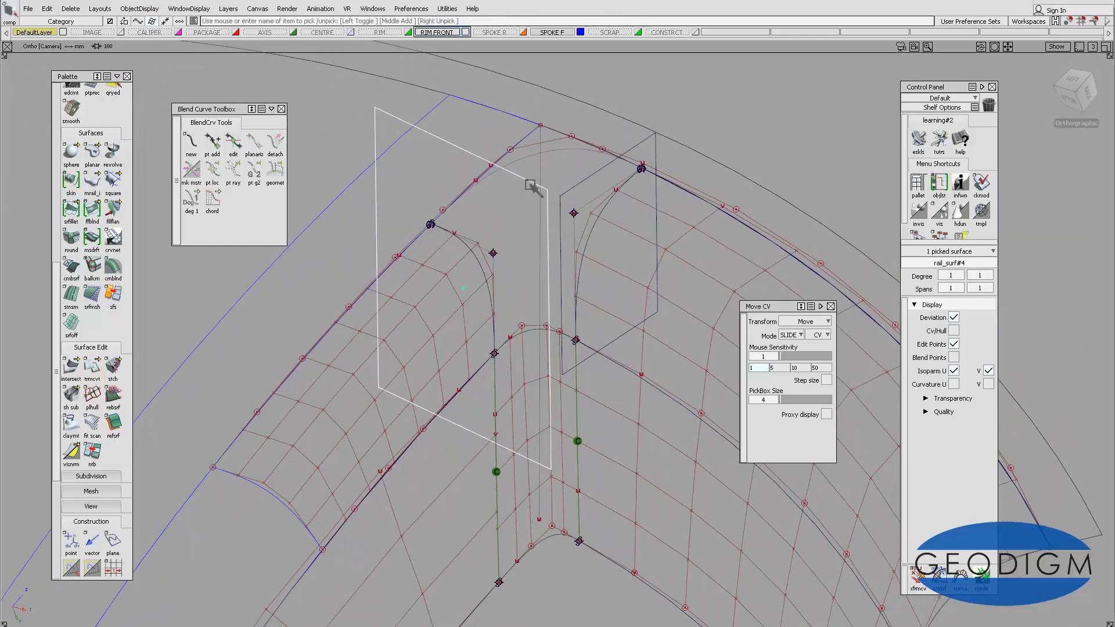
click(576, 187)
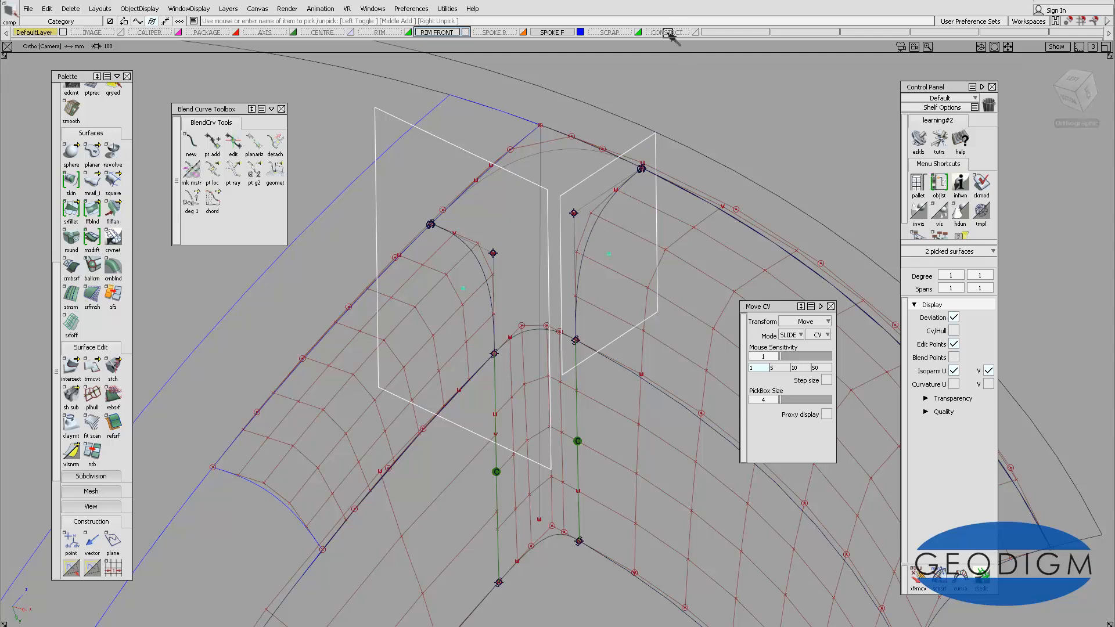
right_drag(672, 34, 666, 46)
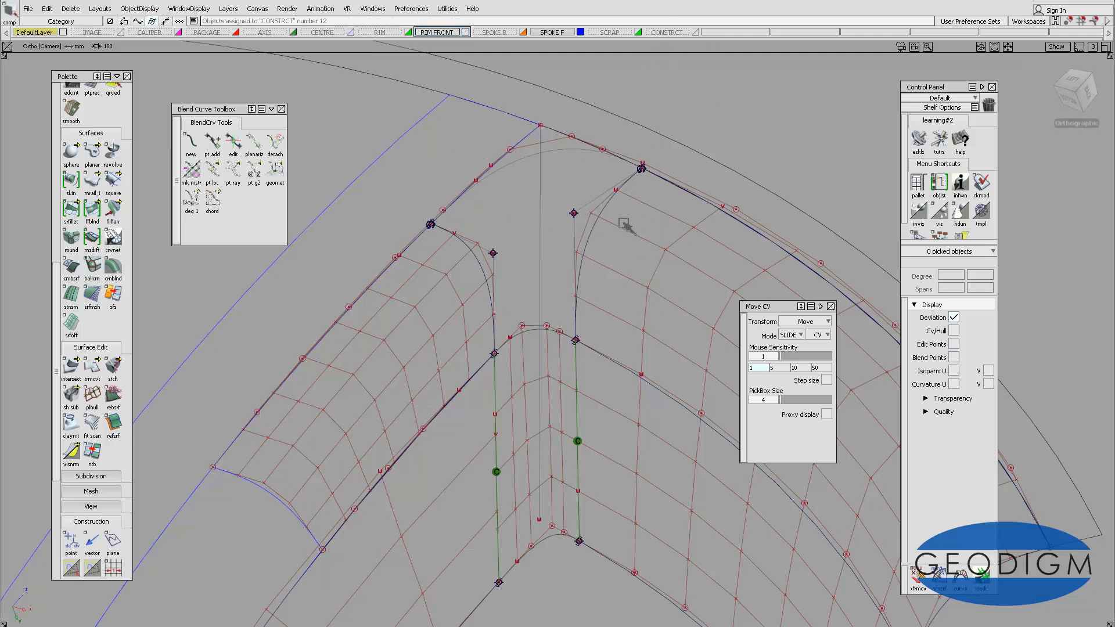
- Turn on hardware shading and examine the open corner between the spoke, rim and inner fillet surfaces
alt+shift+drag(553, 181, 639, 273)
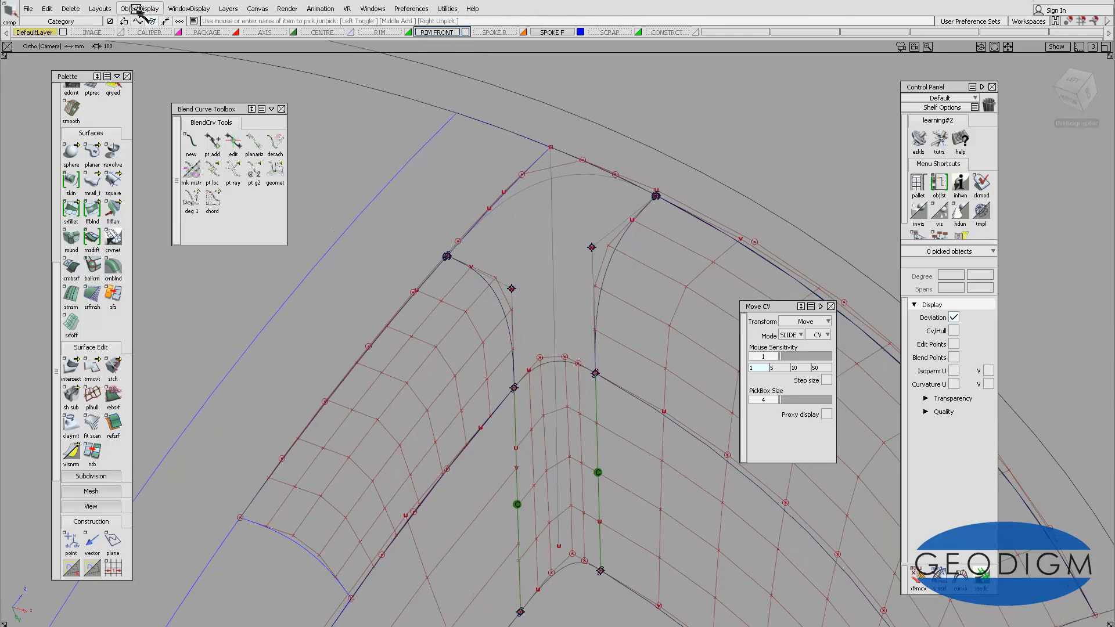
click(193, 9)
click(199, 40)
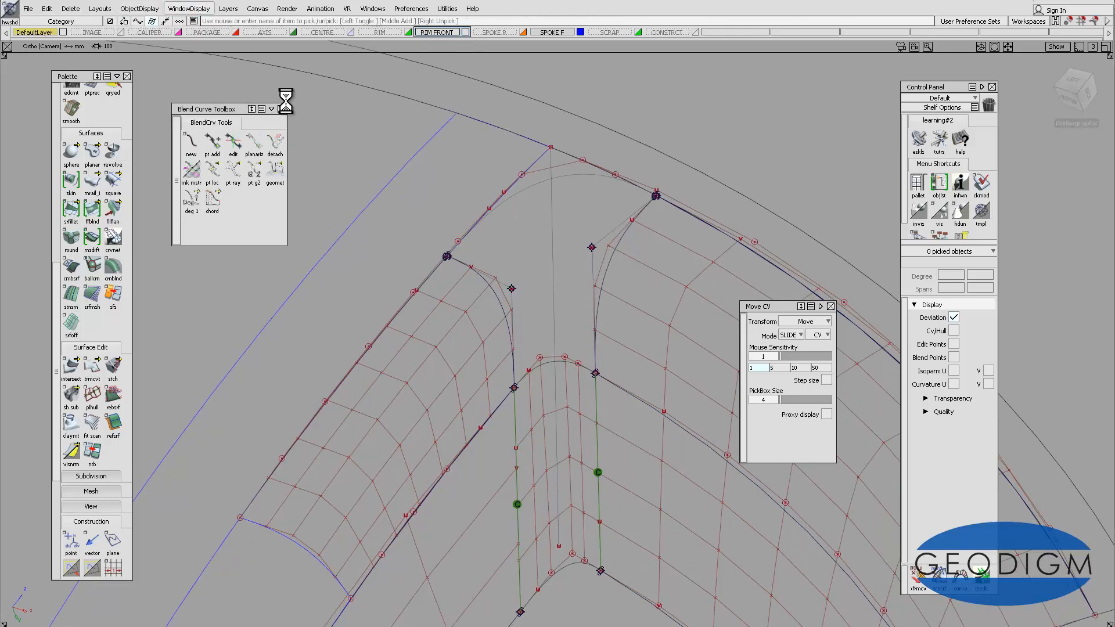
mouse_move(540, 239)
alt+shift+mouse_down()
mouse_move(557, 324)
mouse_move(522, 222)
mouse_move(567, 241)
alt+shift+mouse_up()
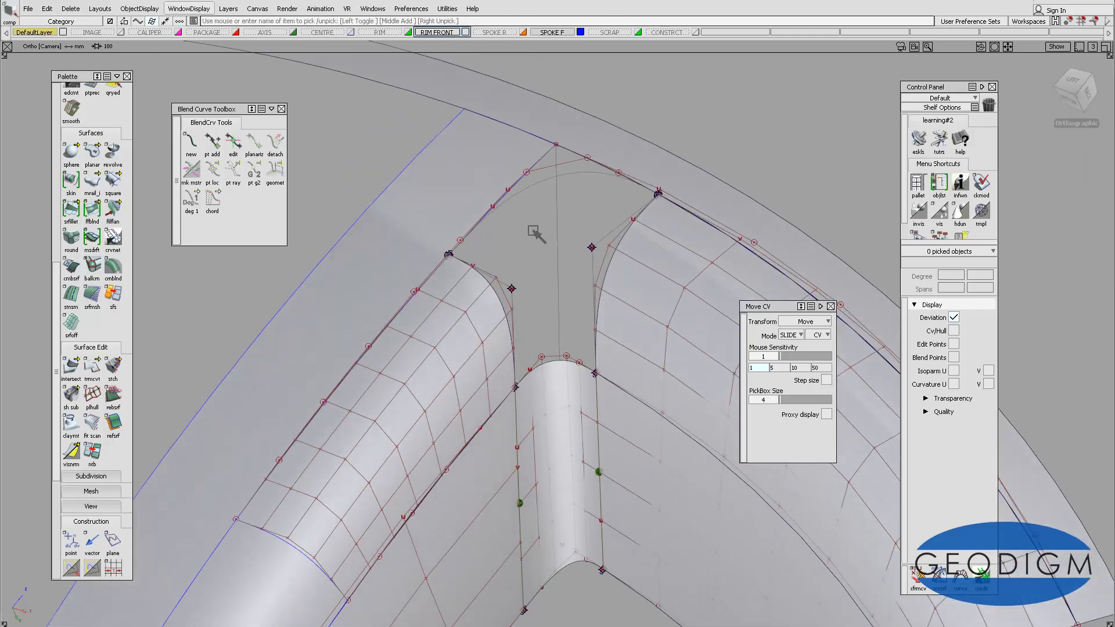
alt+shift+drag(511, 246, 413, 222)
- Save the model as a new wire file, updating the time at the end of the existing file name
click(28, 9)
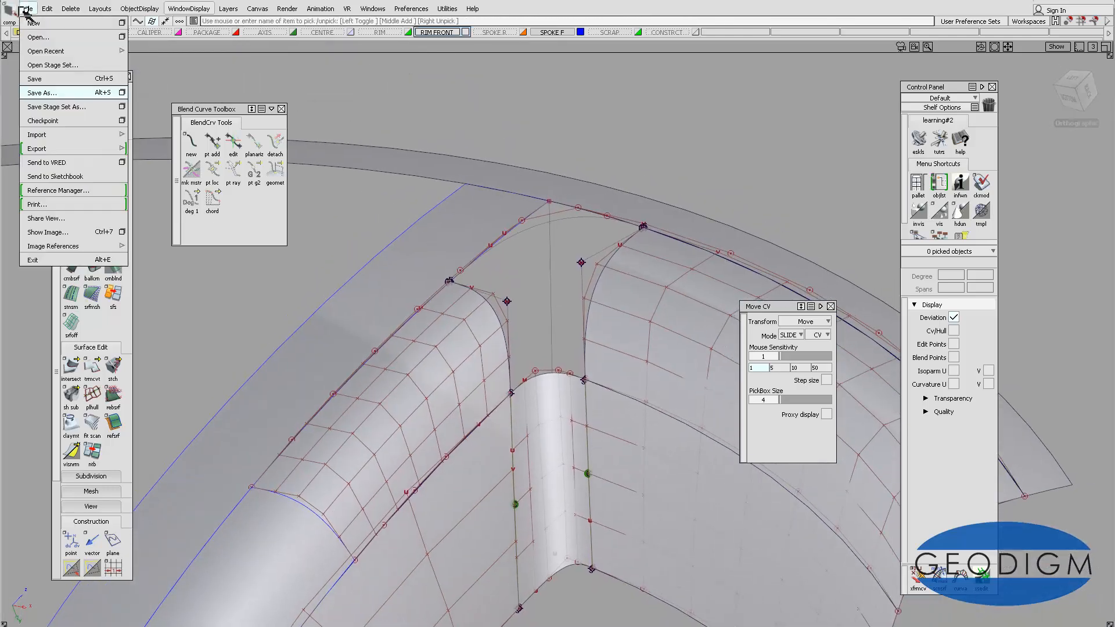
click(34, 93)
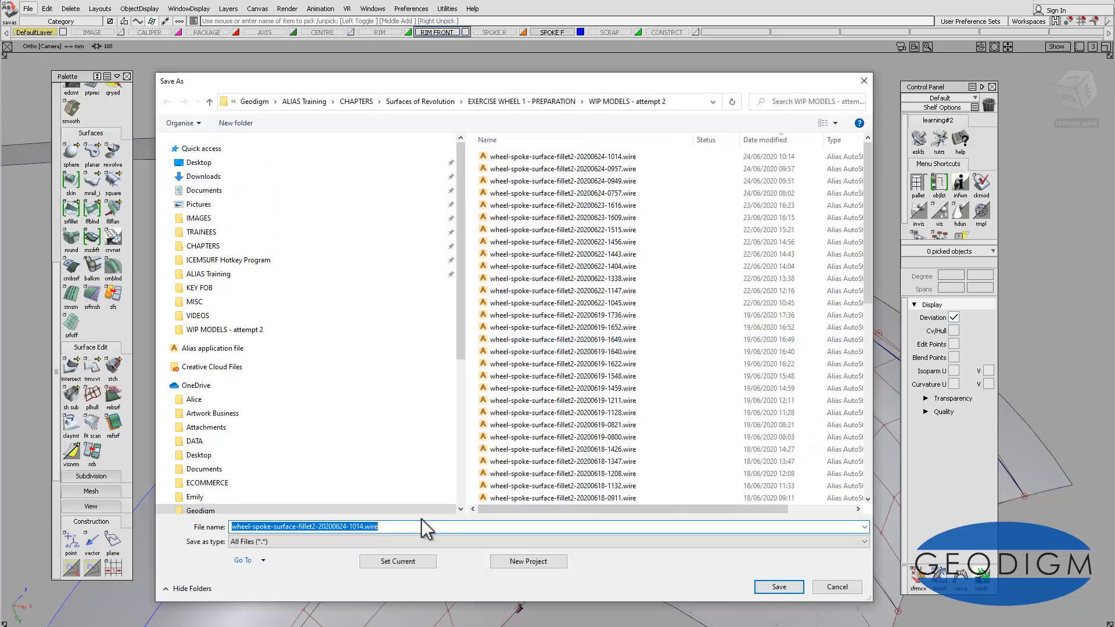
click(365, 526)
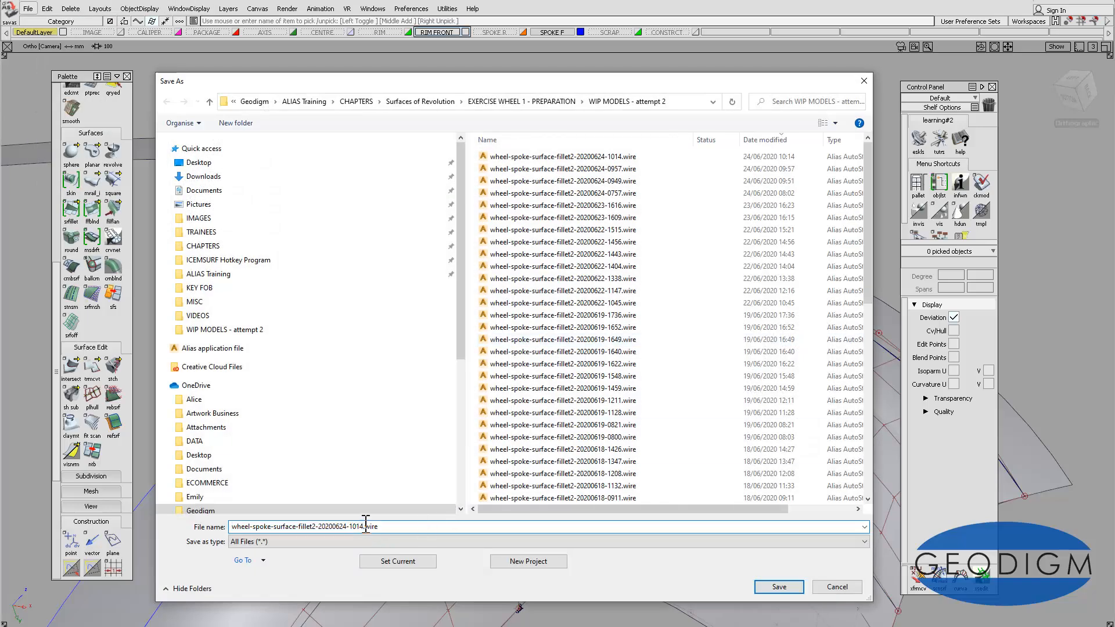
key(BackSpace)
text(11)
key(Return)
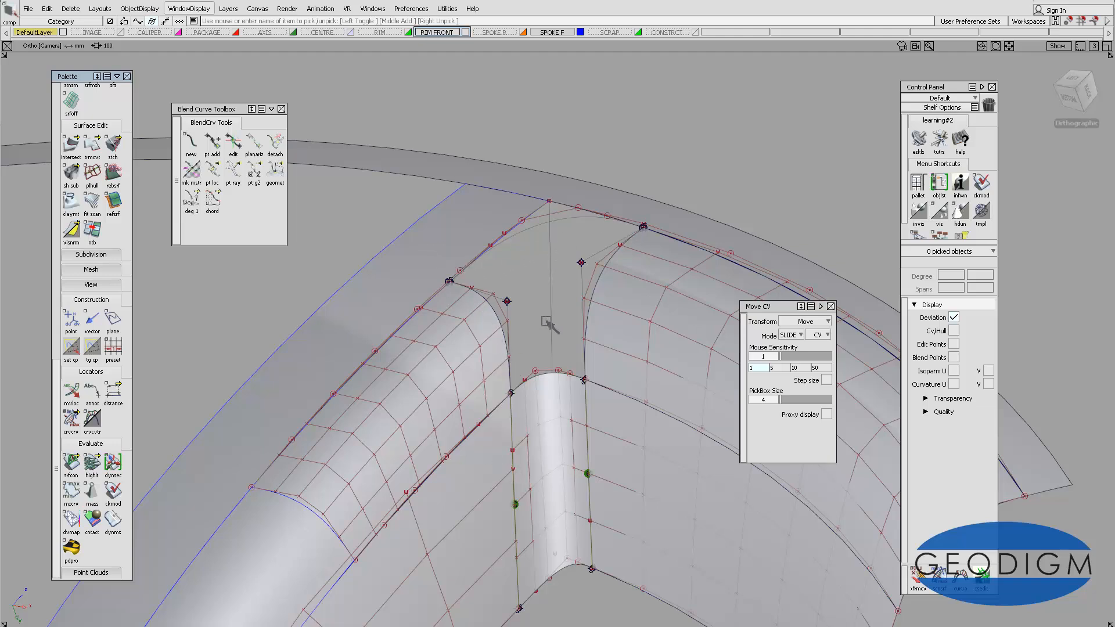
- Turn off hardware shading to return the spoke-to-rim corner to wireframe display
click(188, 9)
click(215, 51)
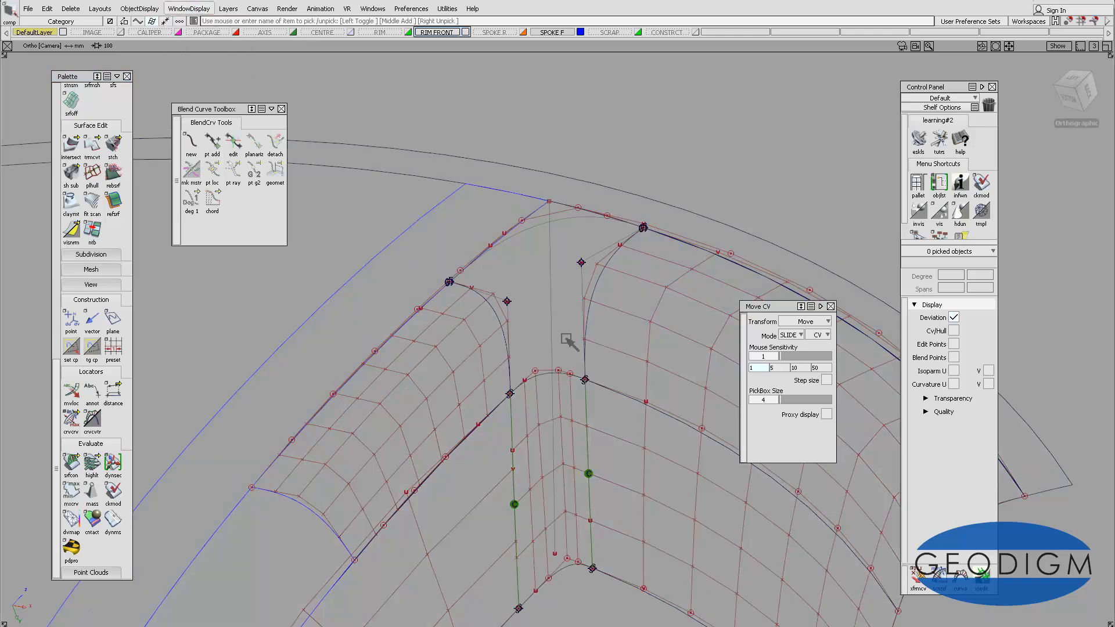
alt+shift+right_drag(549, 309, 545, 304)
alt+shift+middle_drag(545, 304, 547, 213)
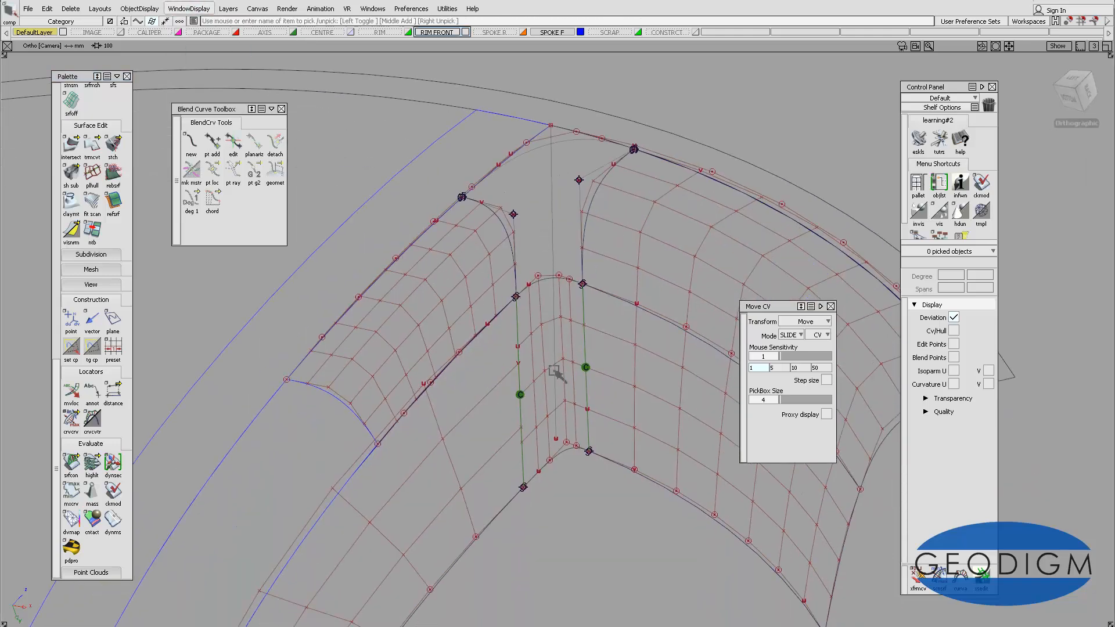
- Select the inner corner fillet surface and the adjoining spoke wall surface one after the other to examine their history links
ctrl+shift+drag(550, 385, 523, 374)
click(549, 387)
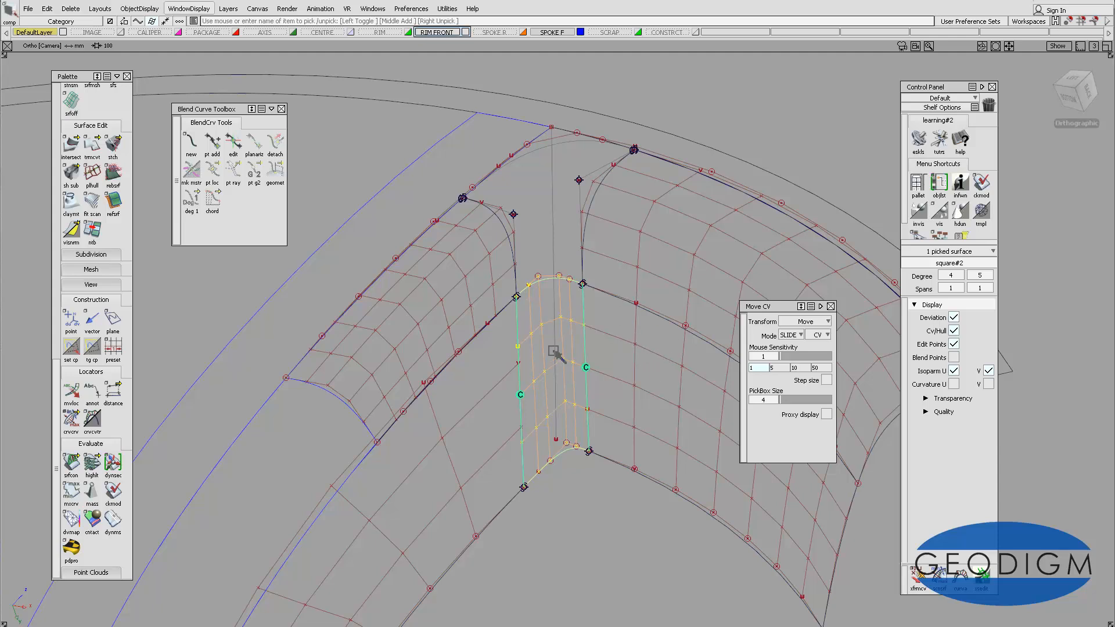
ctrl+shift+drag(590, 351, 572, 324)
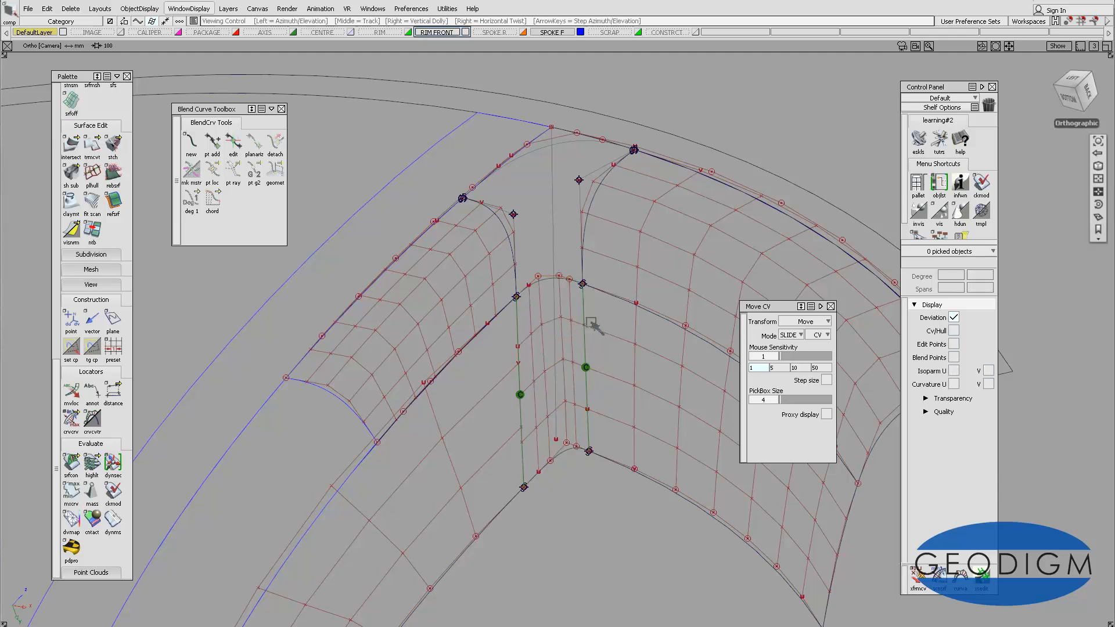
alt+shift+middle_drag(592, 324, 575, 316)
ctrl+shift+drag(430, 381, 422, 397)
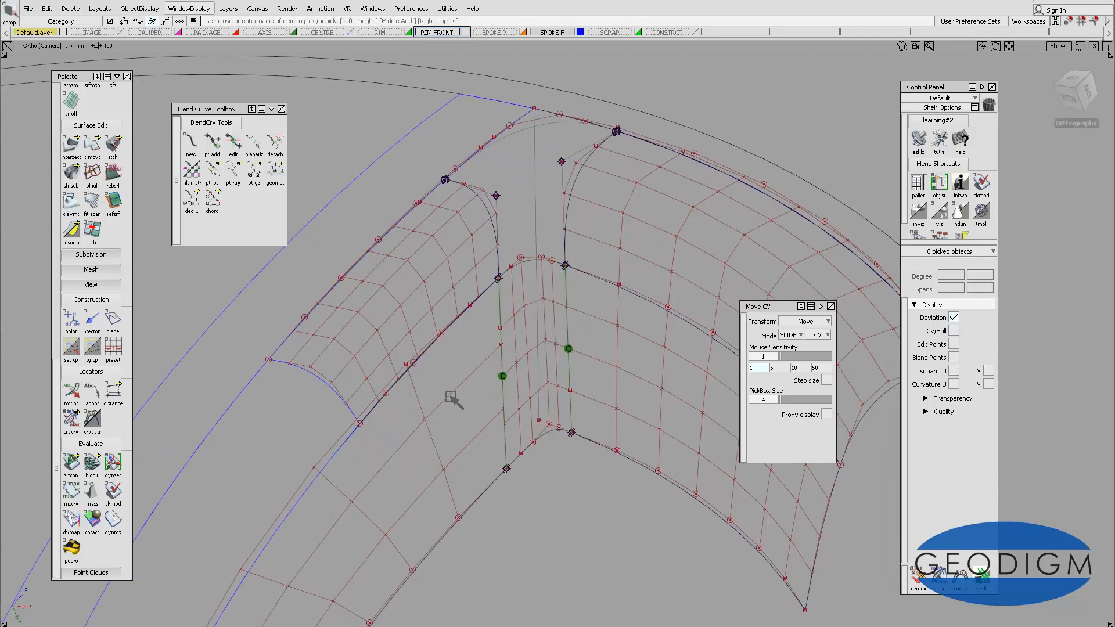
click(451, 397)
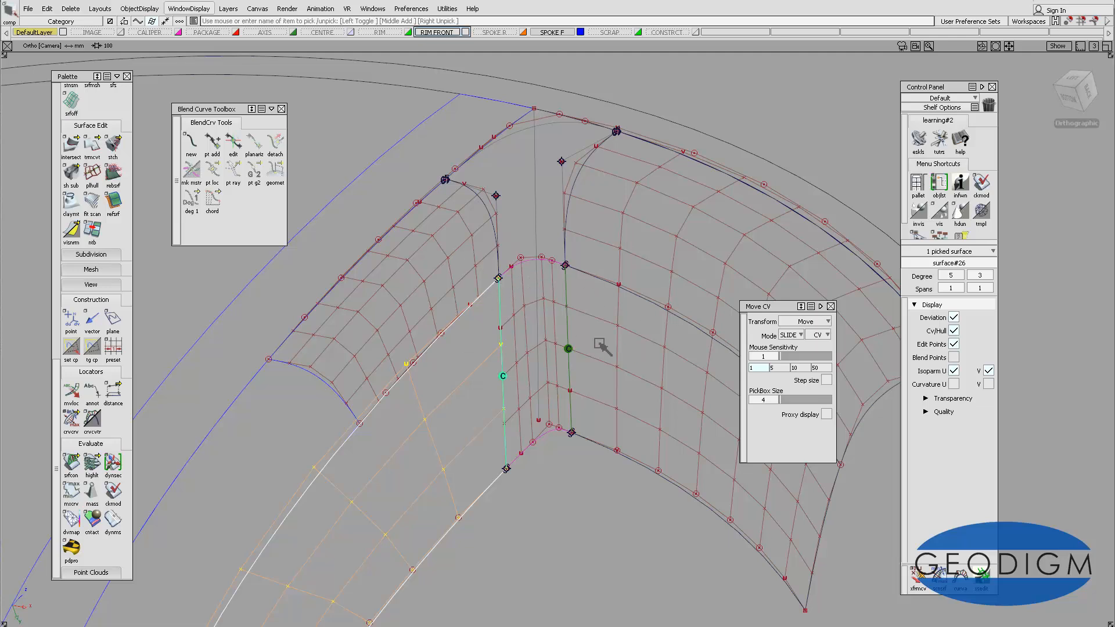
alt+shift+drag(561, 336, 583, 285)
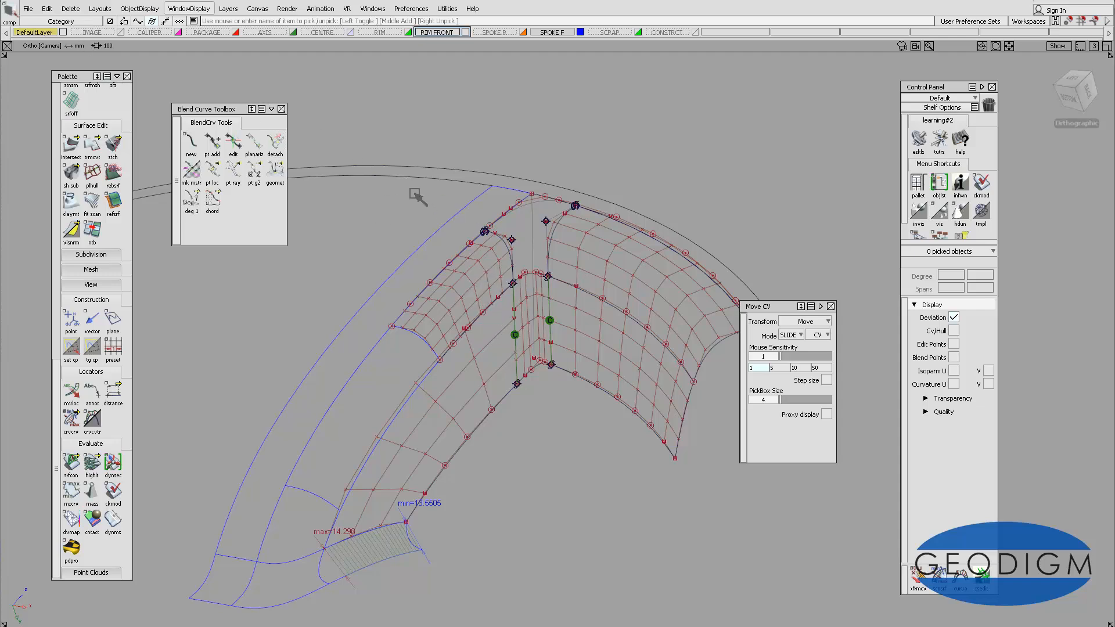
- Select all the visible spoke and rim geometry and delete its construction history
ctrl+shift+drag(414, 193, 406, 219)
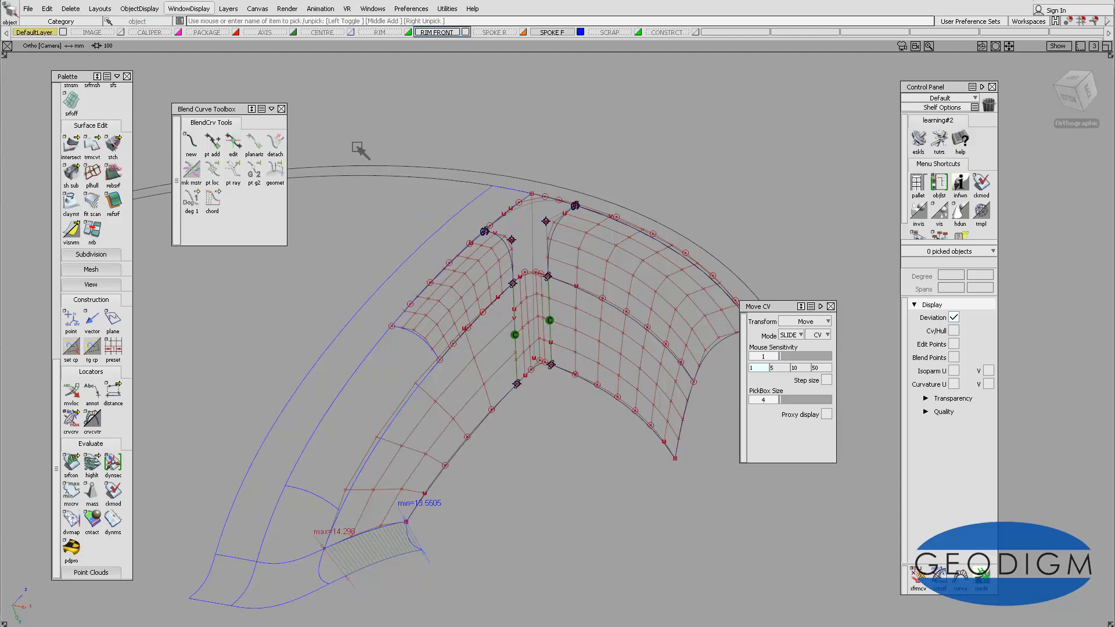
drag(346, 140, 684, 555)
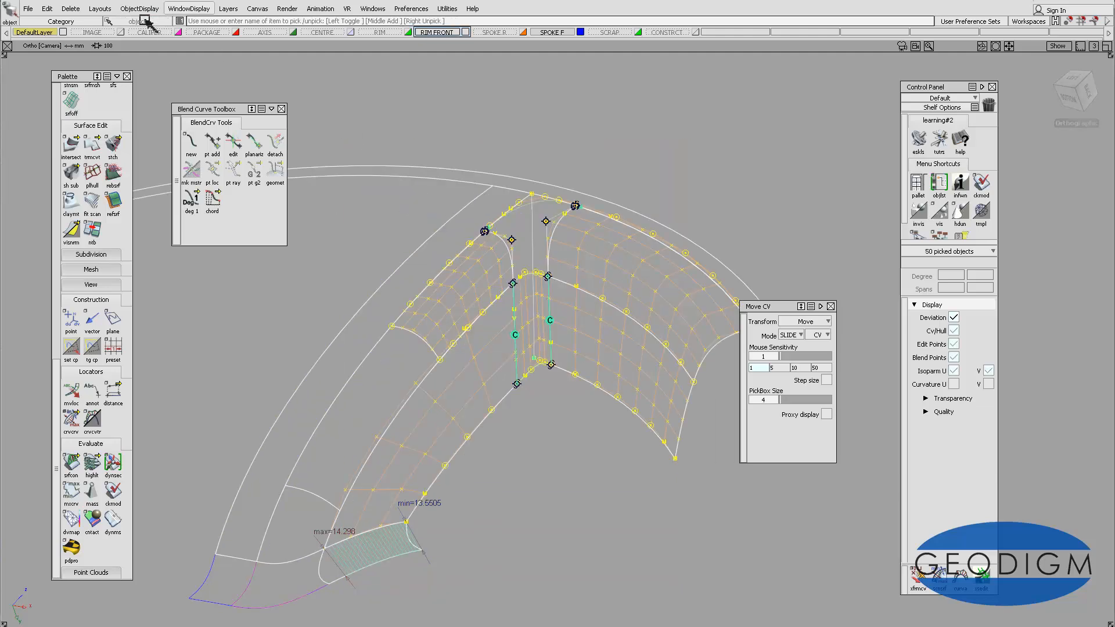
click(71, 9)
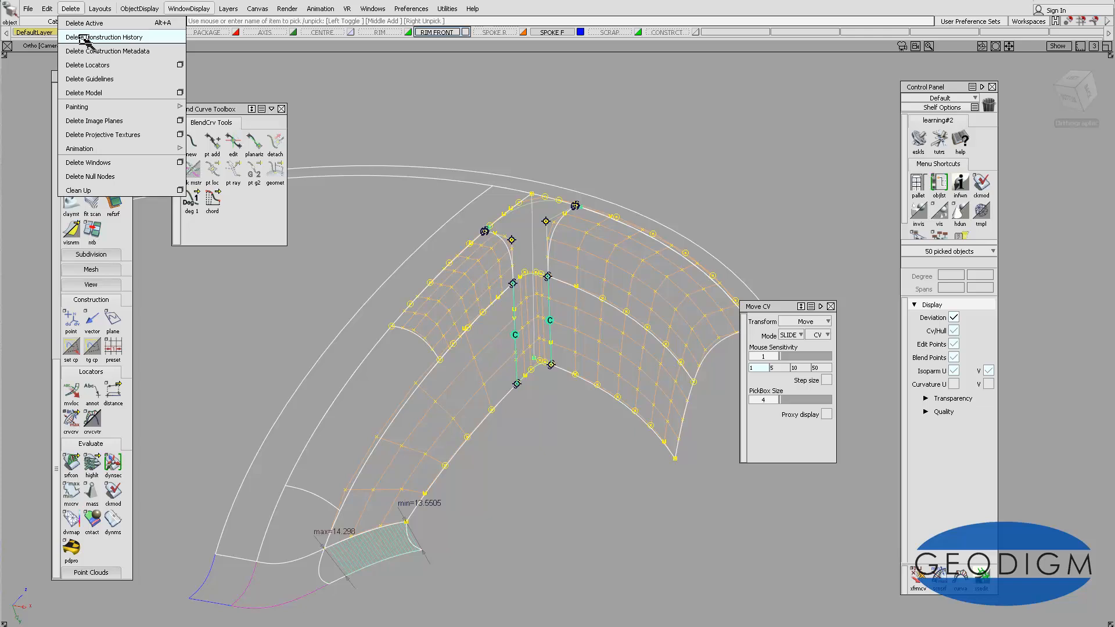
- Delete the construction history of all picked surfaces and curves, and clear the selection
click(87, 39)
click(501, 361)
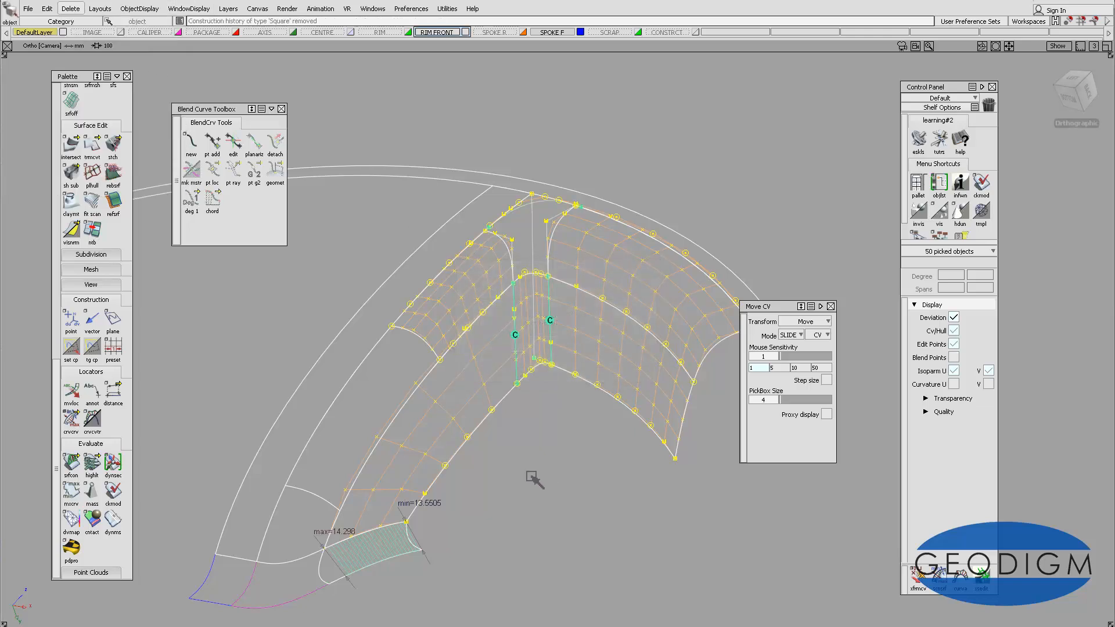
click(514, 489)
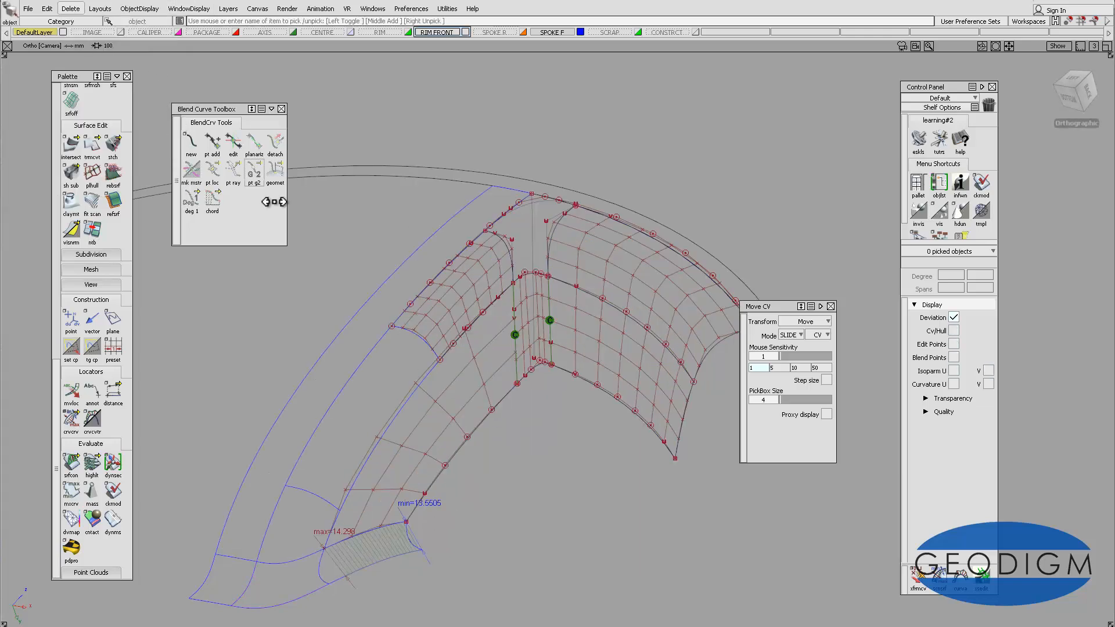
- Pick the min/max deviation locator at the lower end of the spoke and delete it
ctrl+shift+click(423, 478)
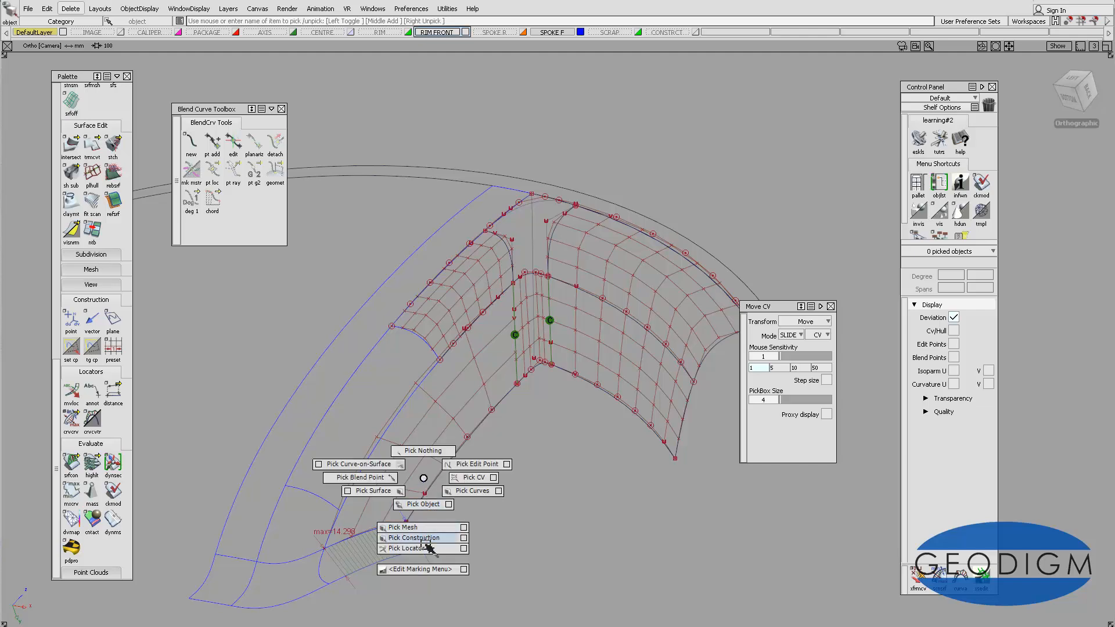
click(428, 547)
click(348, 582)
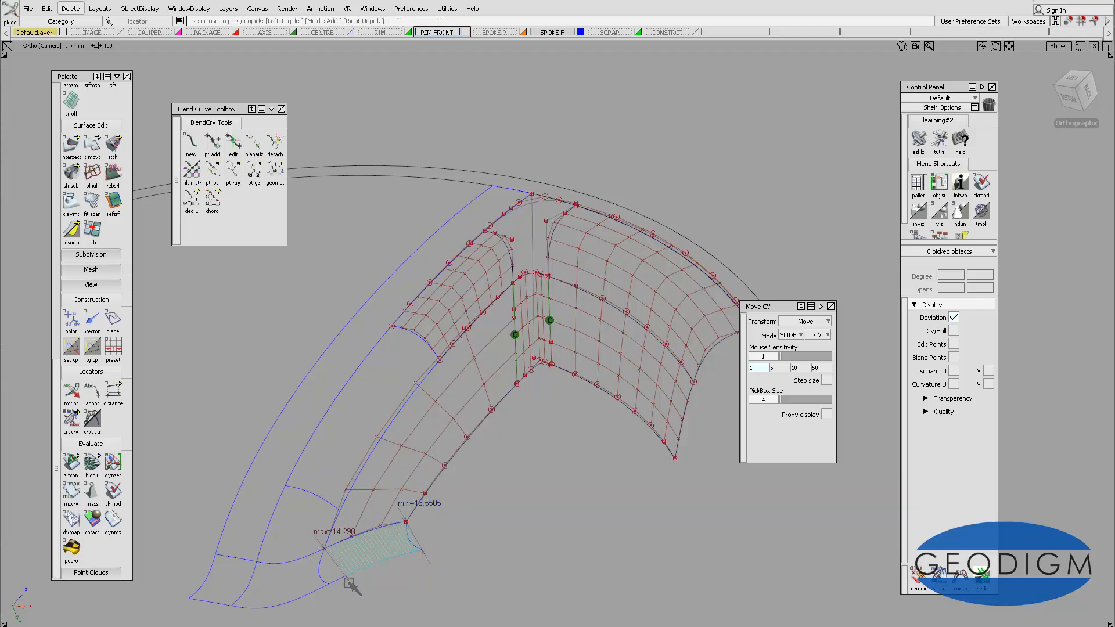
key(Delete)
click(500, 361)
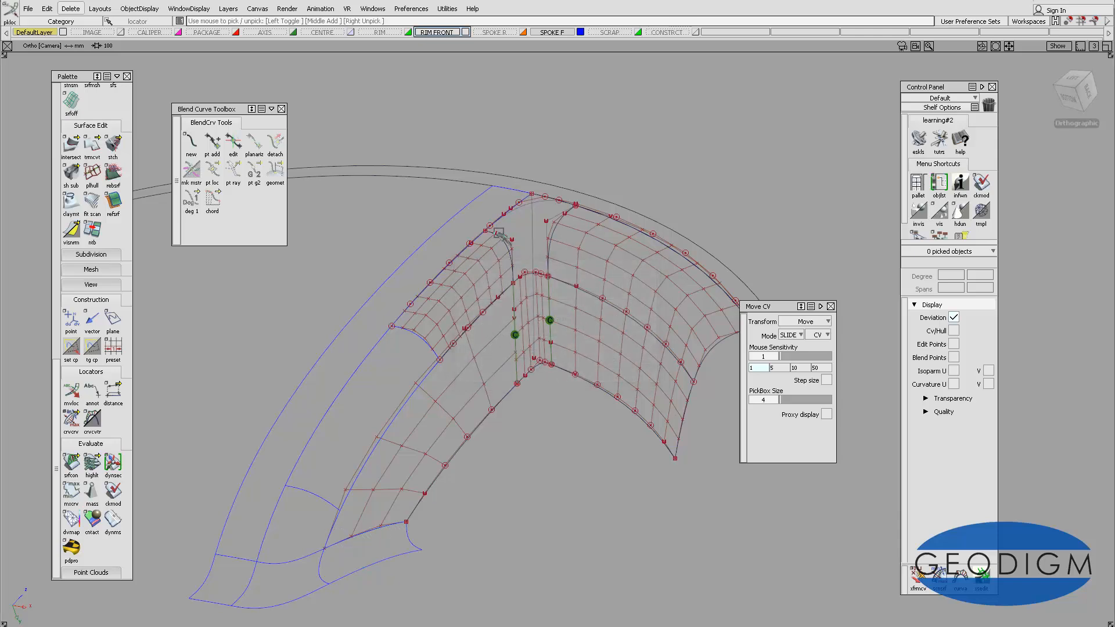
- Show the CONSTRCT layer and assign the two side-wall surfaces flanking the vertical corner fillet, surface#26 and surface#27, to it
ctrl+shift+right_click(498, 233)
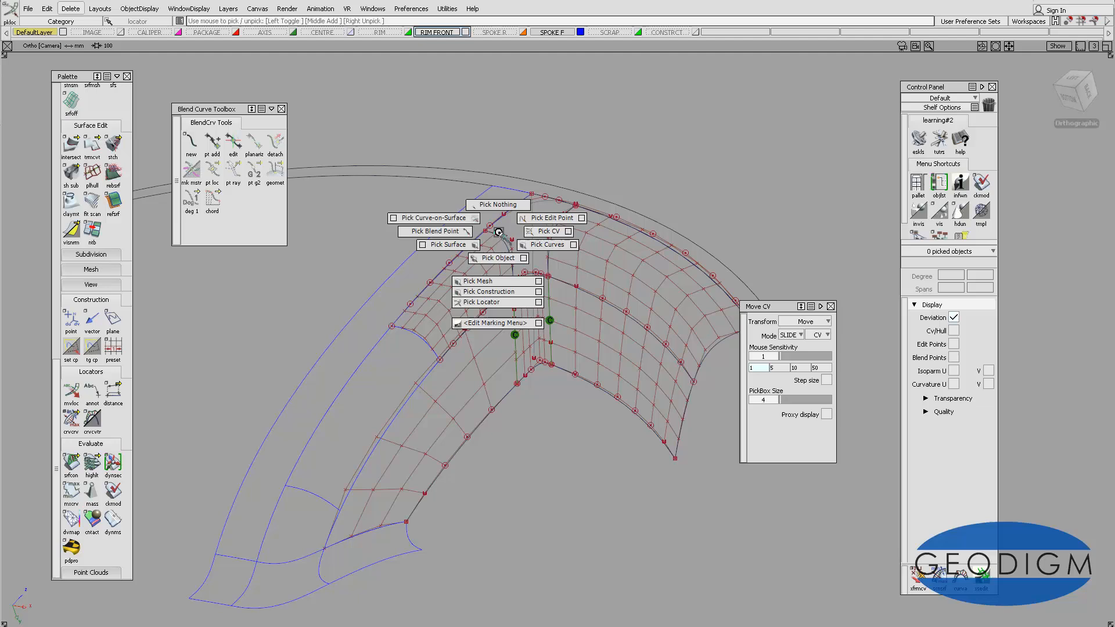
click(698, 32)
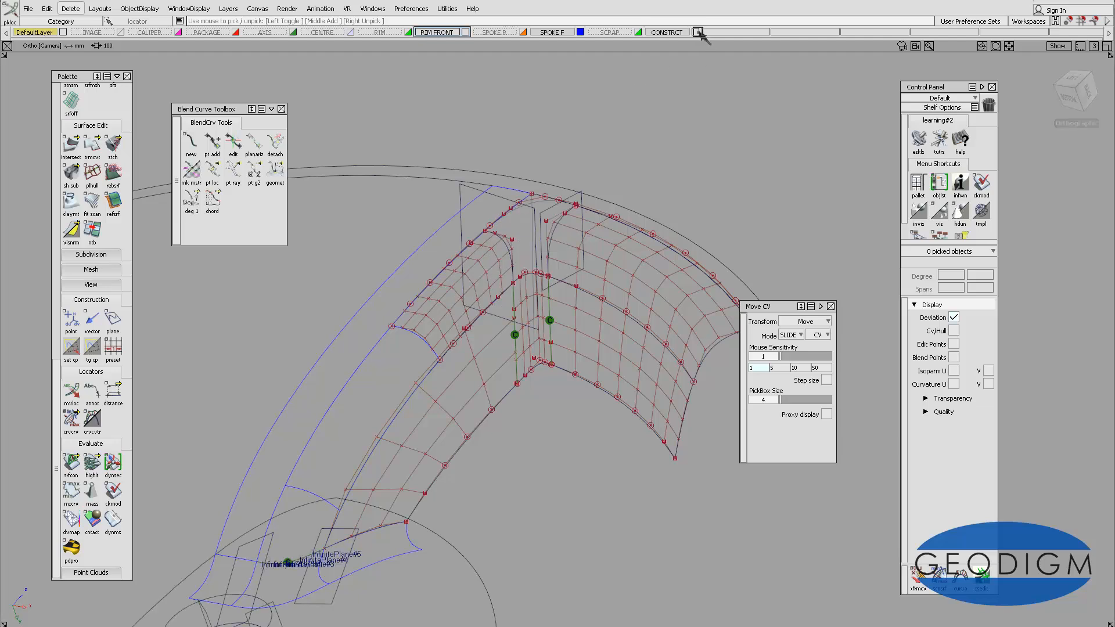
ctrl+shift+right_click(515, 398)
ctrl+shift+right_drag(515, 398, 480, 411)
click(486, 381)
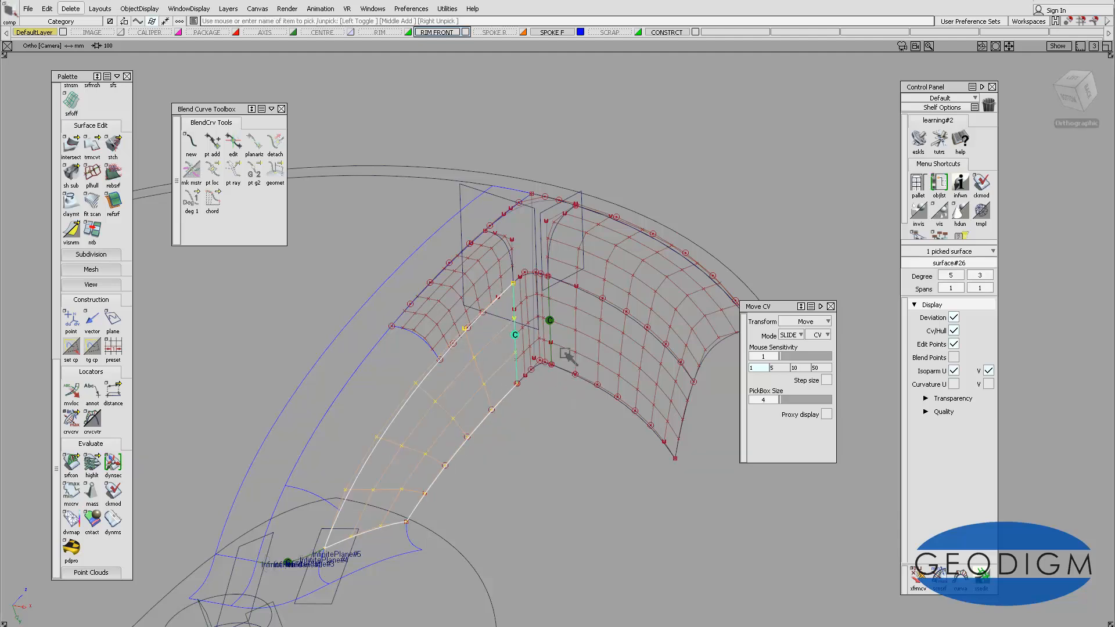
click(564, 352)
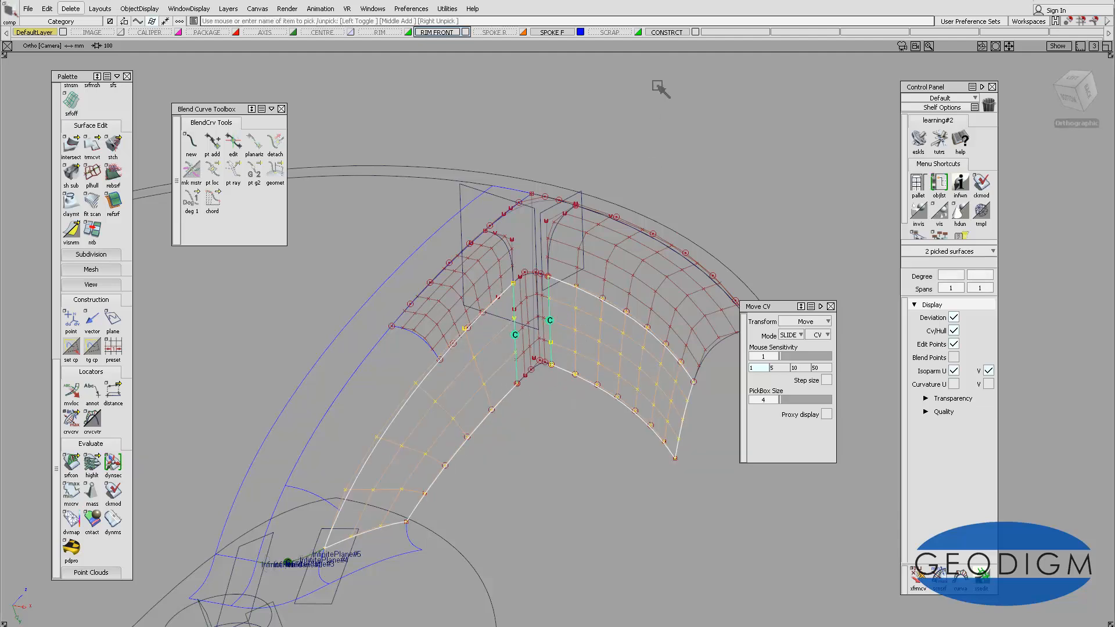
right_click(669, 33)
click(673, 44)
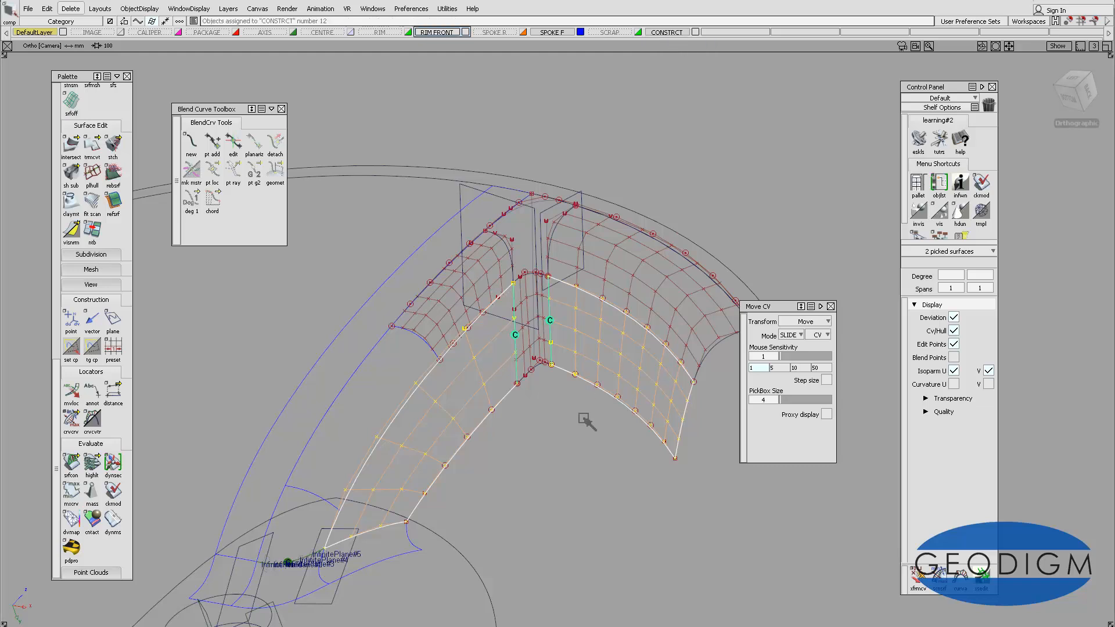
- Assign the overlapping side-wall surfaces node#64 and node#37 to the SPOKE F layer and hide the CONSTRCT layer
ctrl+shift+drag(567, 427, 560, 372)
ctrl+shift+drag(490, 405, 463, 430)
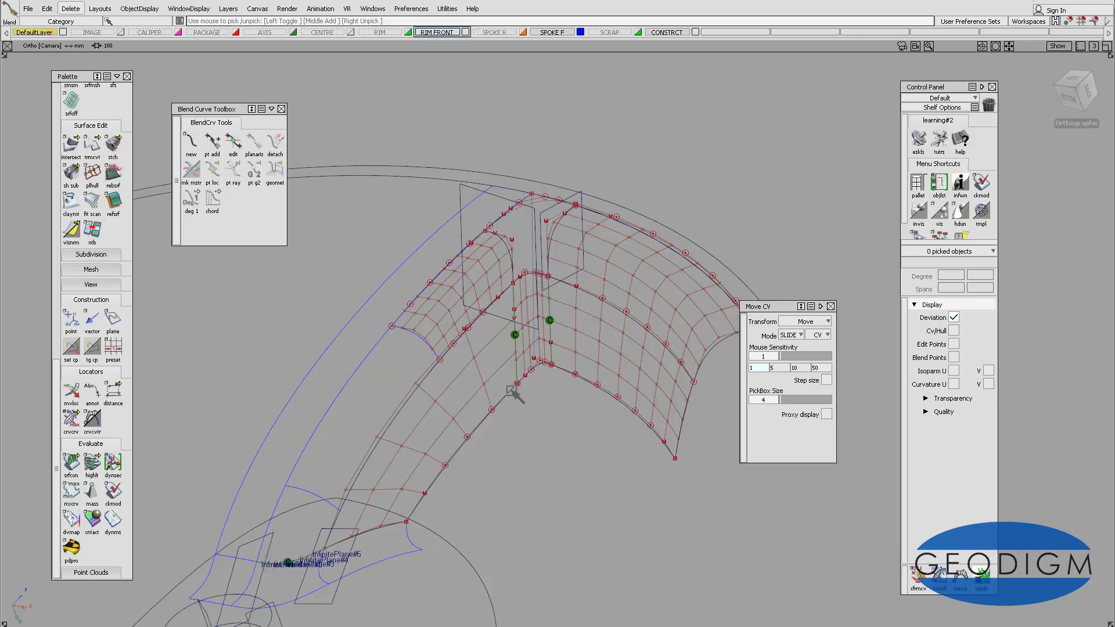
ctrl+shift+drag(504, 406, 470, 414)
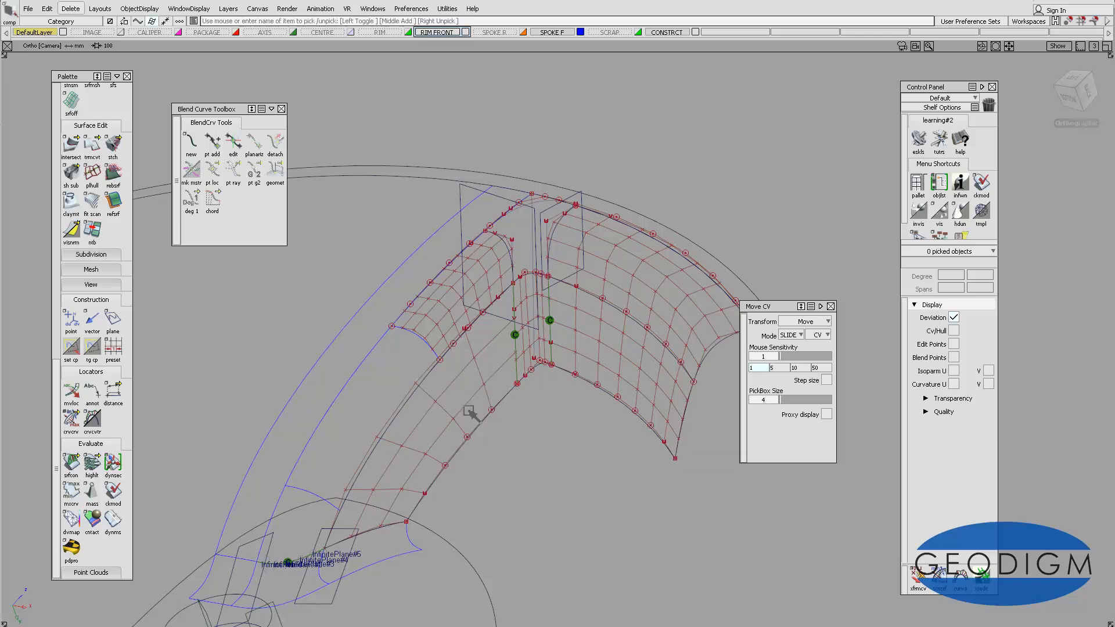
click(500, 402)
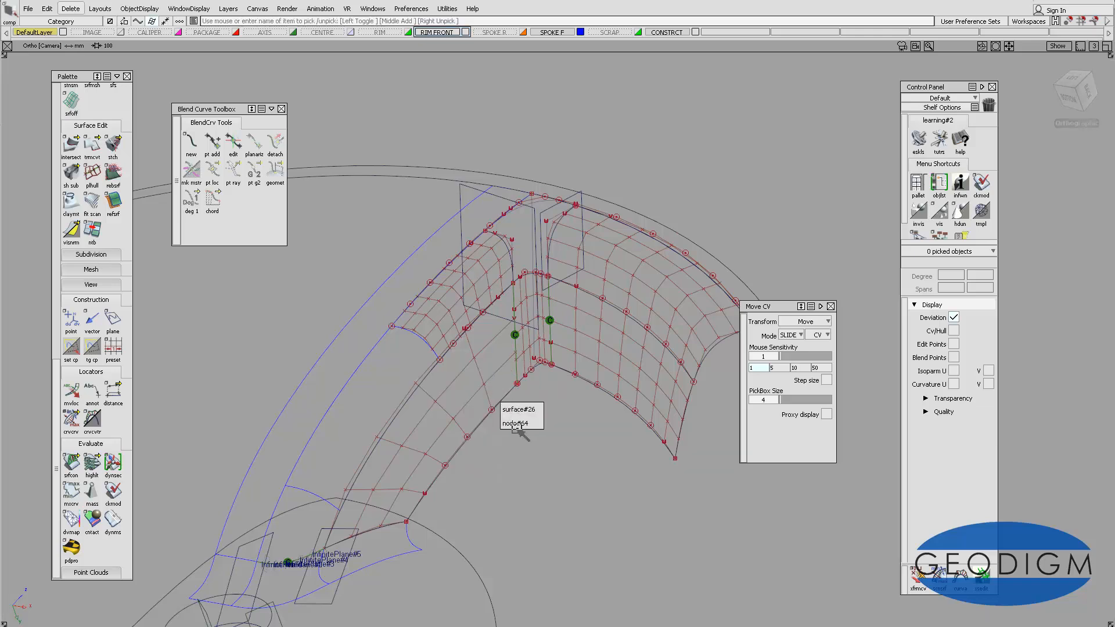
click(516, 423)
click(581, 377)
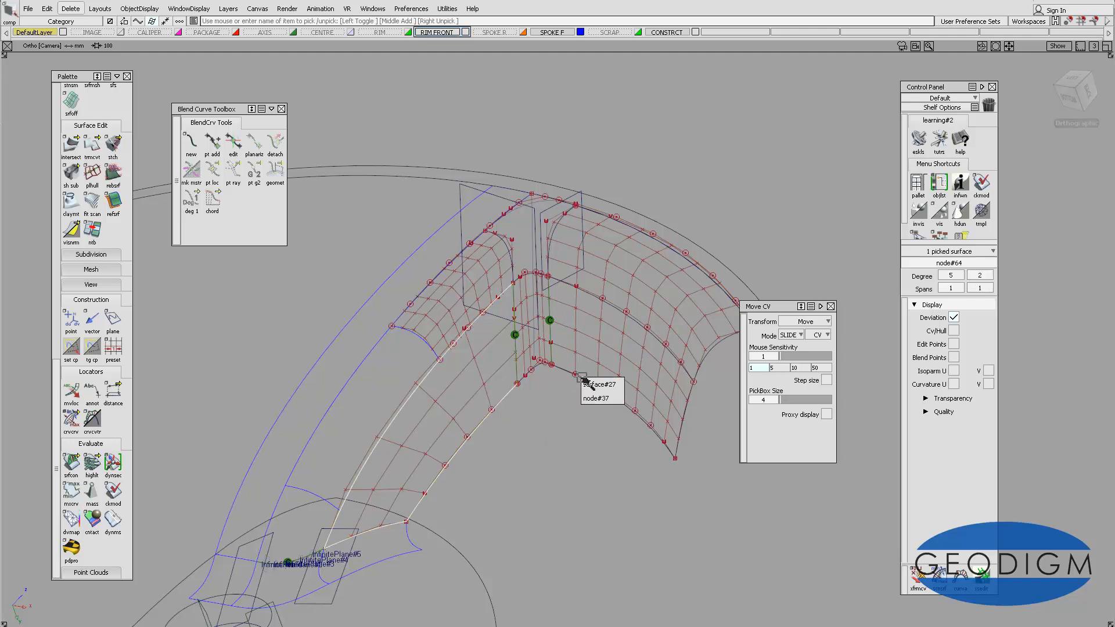
click(604, 395)
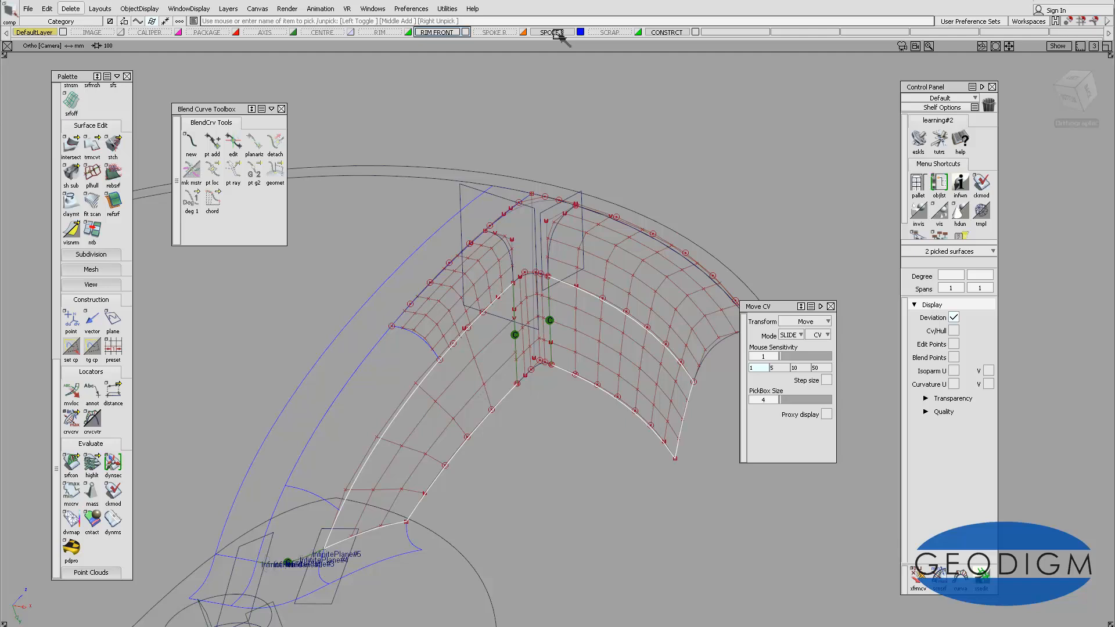
drag(560, 35, 558, 43)
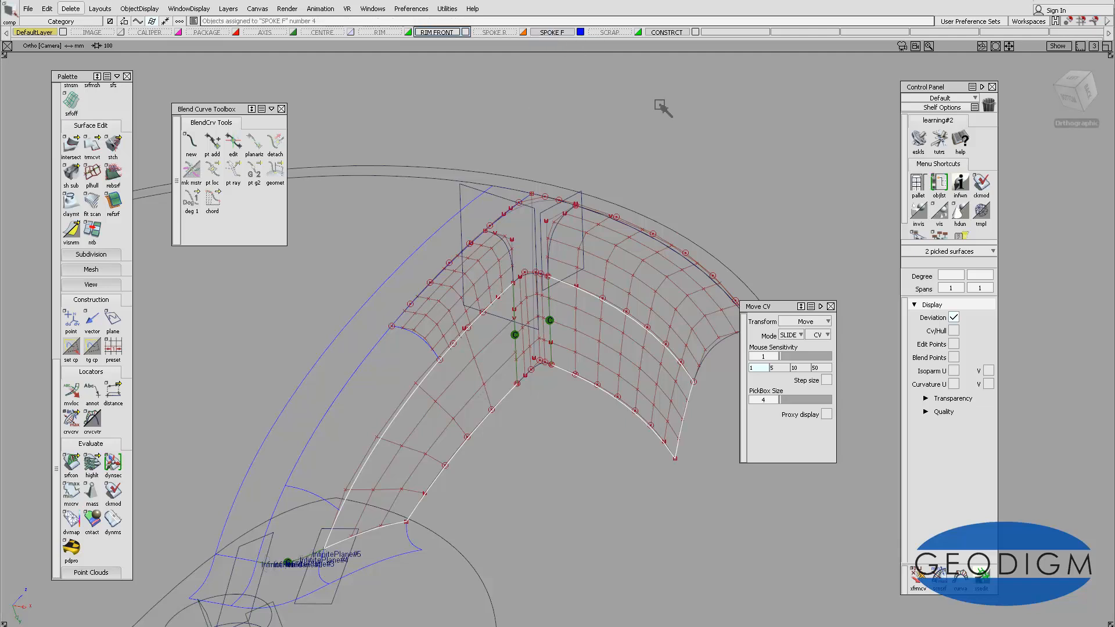
click(697, 32)
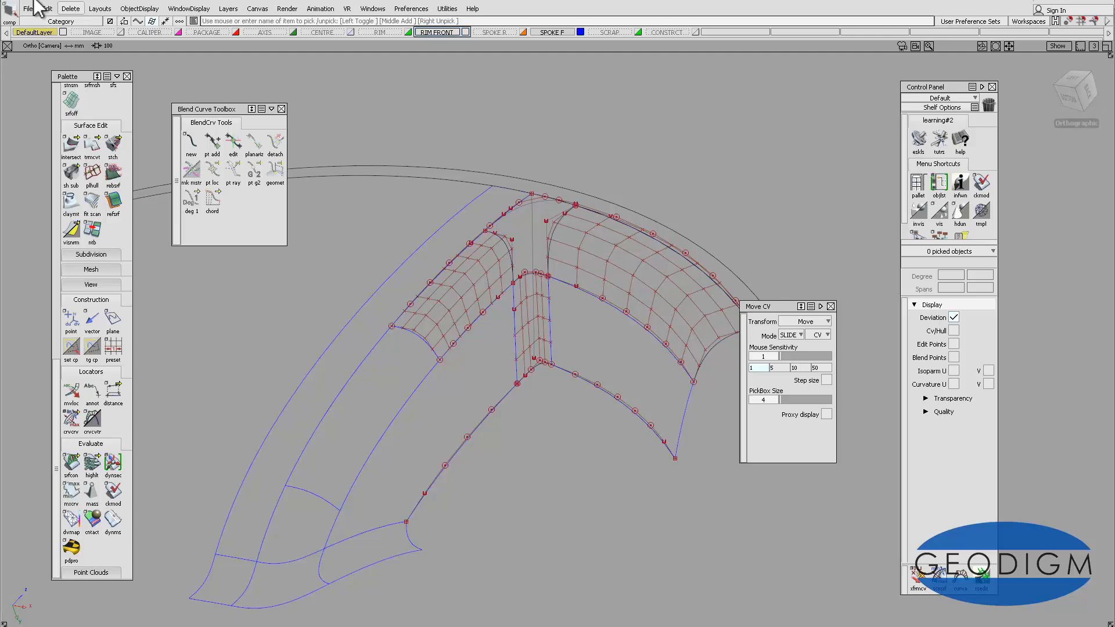
- Inspect the spoke surfaces with Hardware Shade and return to the wireframe display
click(189, 9)
click(197, 53)
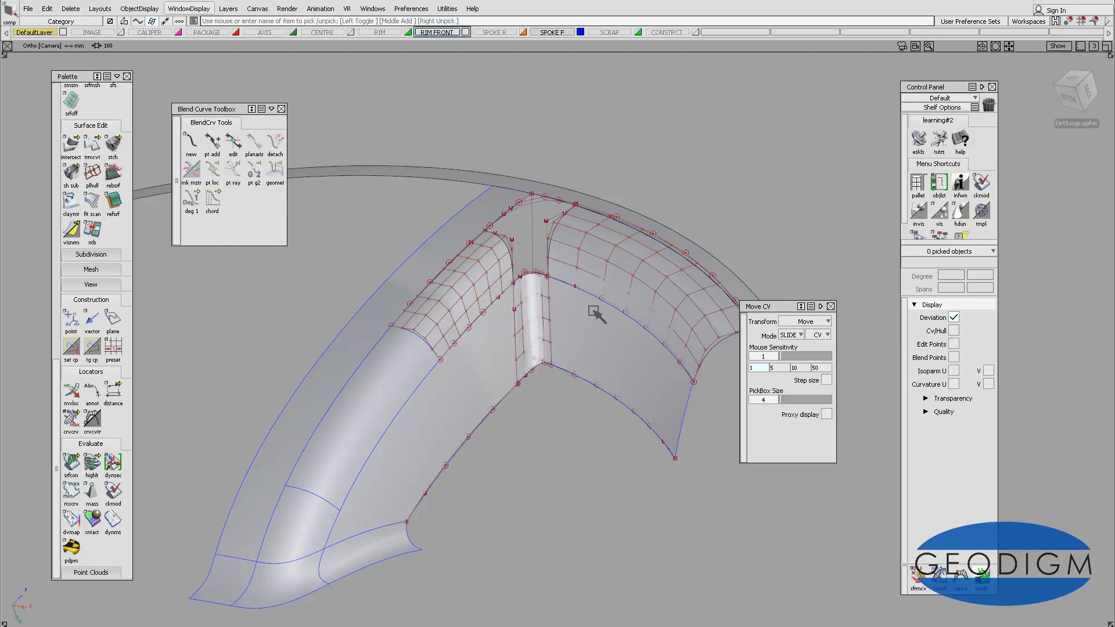
click(196, 10)
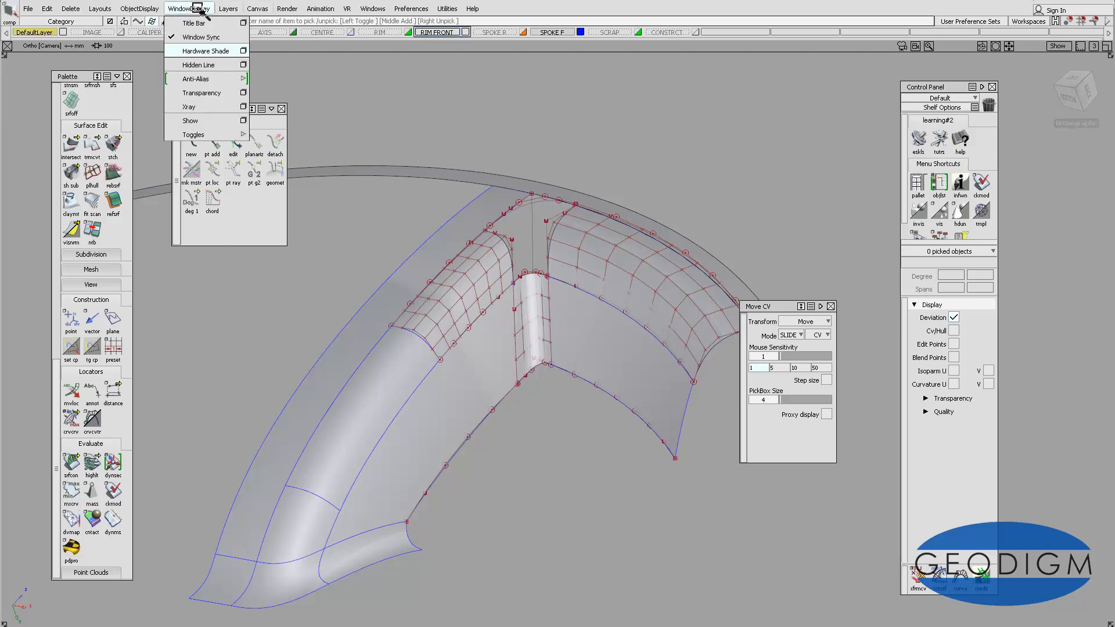
click(197, 51)
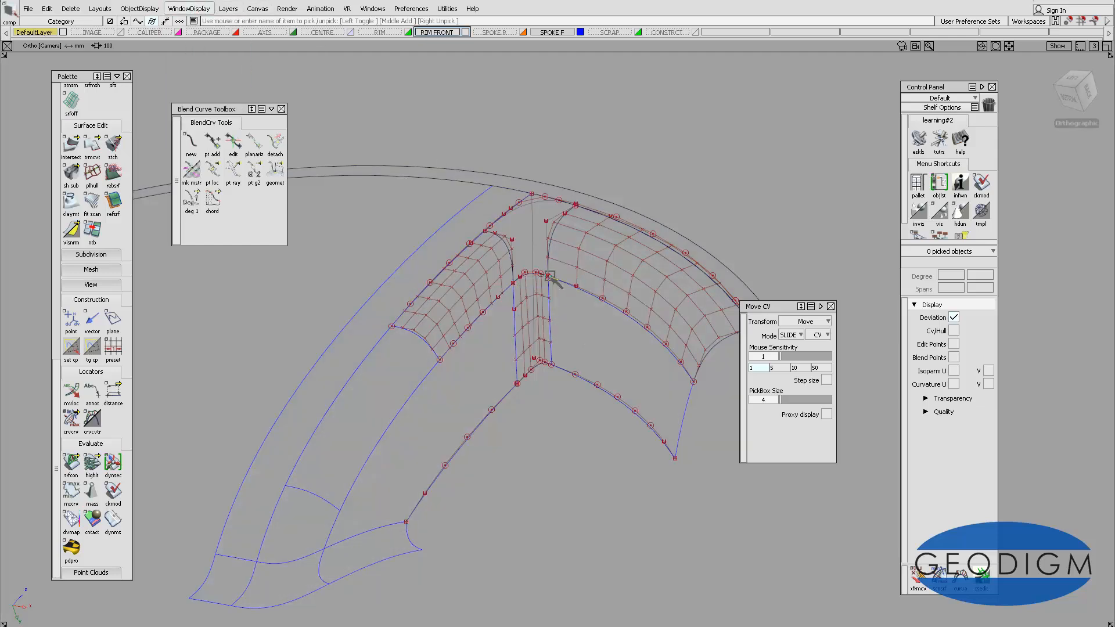
- Run a G2 curvature Surface Continuity check with persistent locators on the long spoke fillet's side edges and all its joins to the short blend surface
alt+shift+right_drag(560, 323, 584, 301)
mouse_move(584, 301)
alt+shift+mouse_down()
mouse_move(597, 280)
mouse_move(590, 287)
alt+shift+mouse_up()
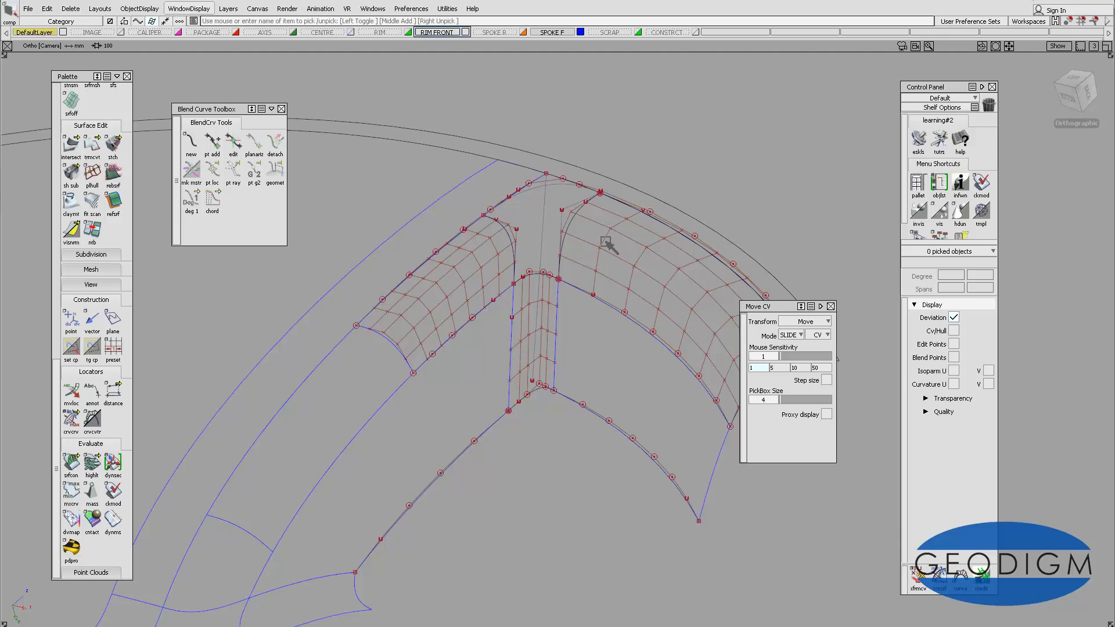
alt+shift+middle_drag(672, 232, 672, 211)
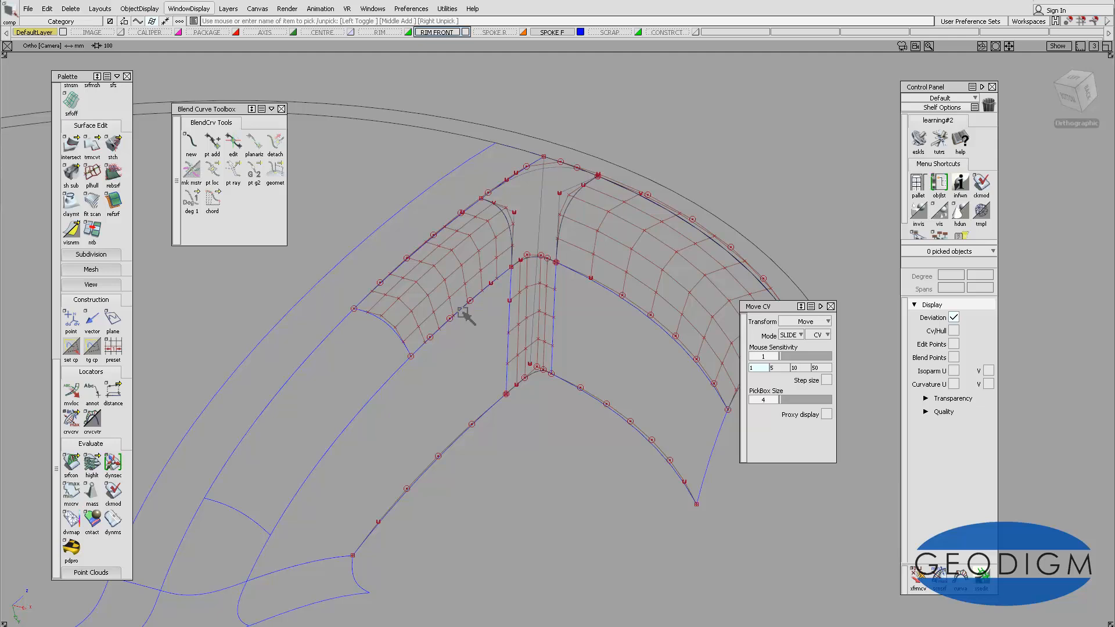
double_click(72, 464)
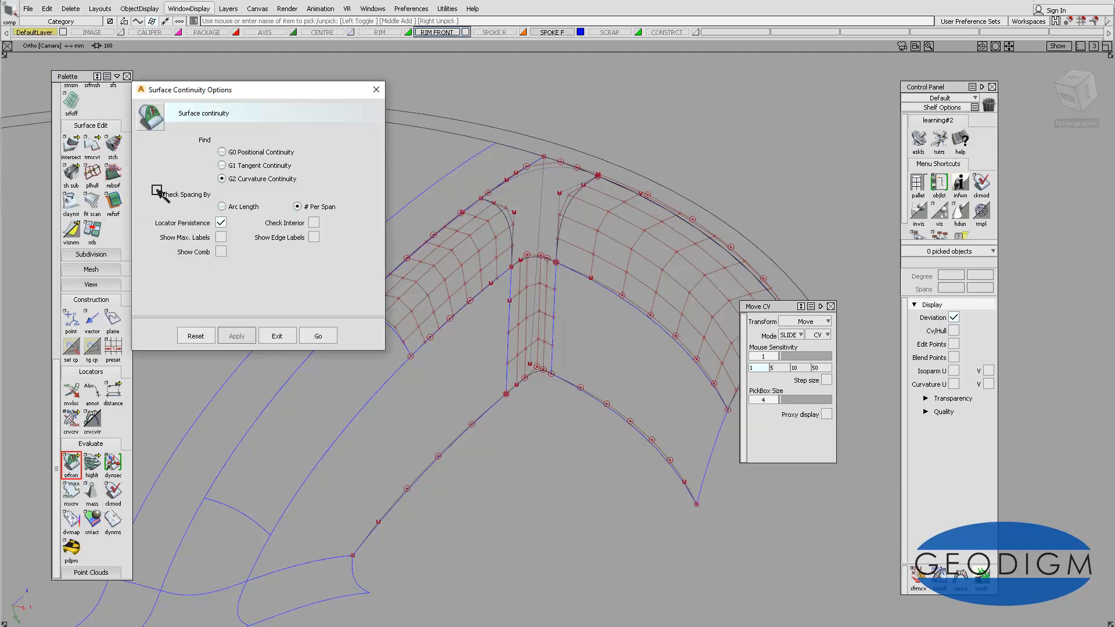
click(321, 340)
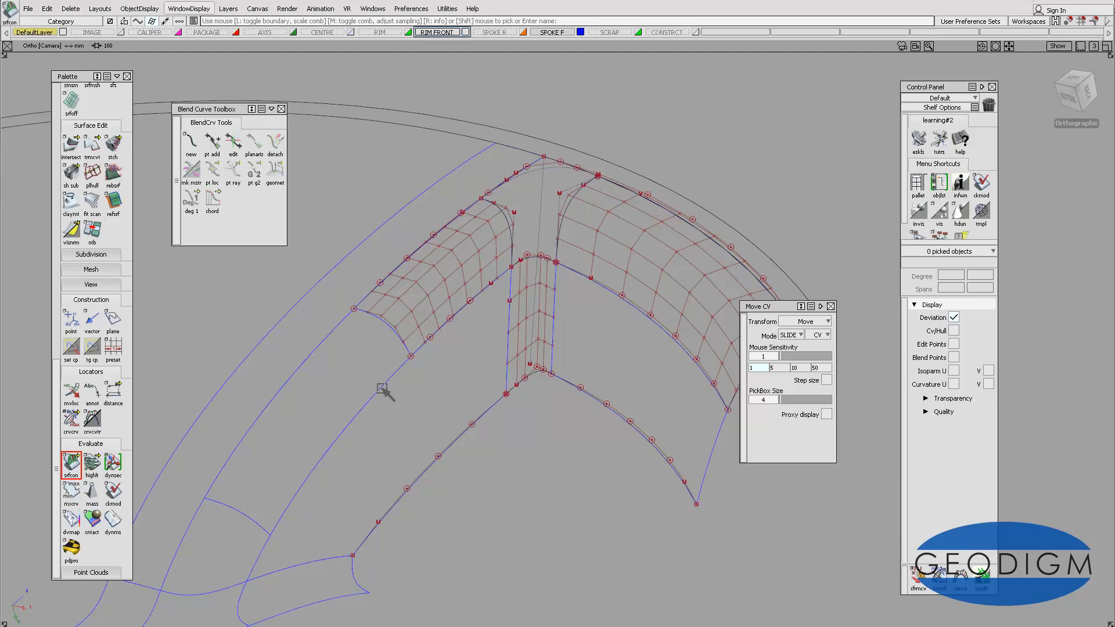
click(383, 389)
click(343, 320)
click(382, 326)
click(403, 259)
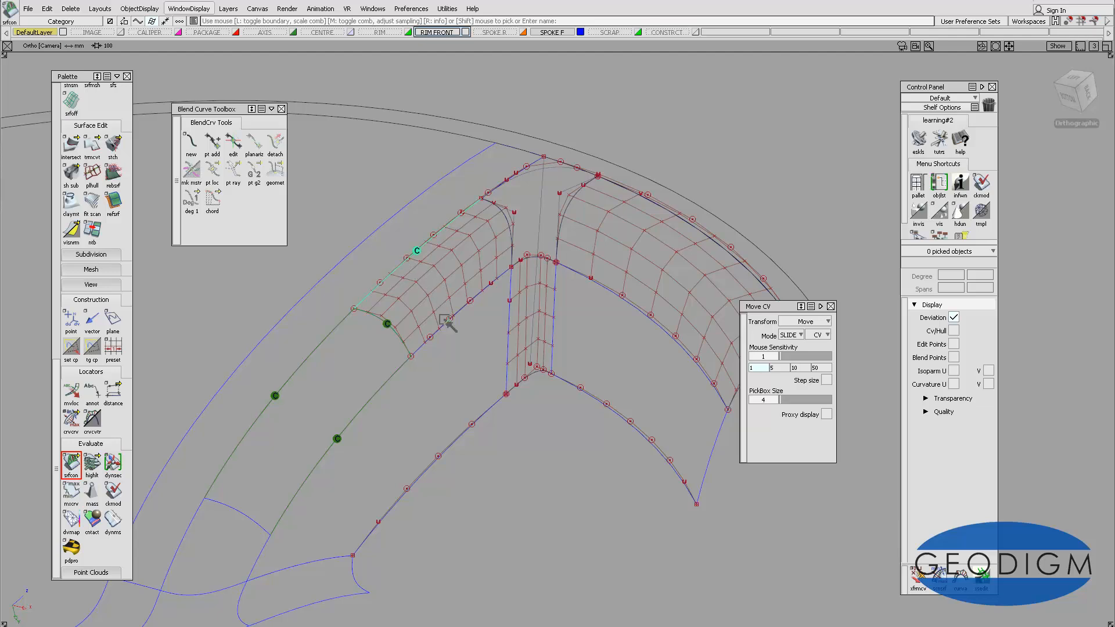
click(445, 325)
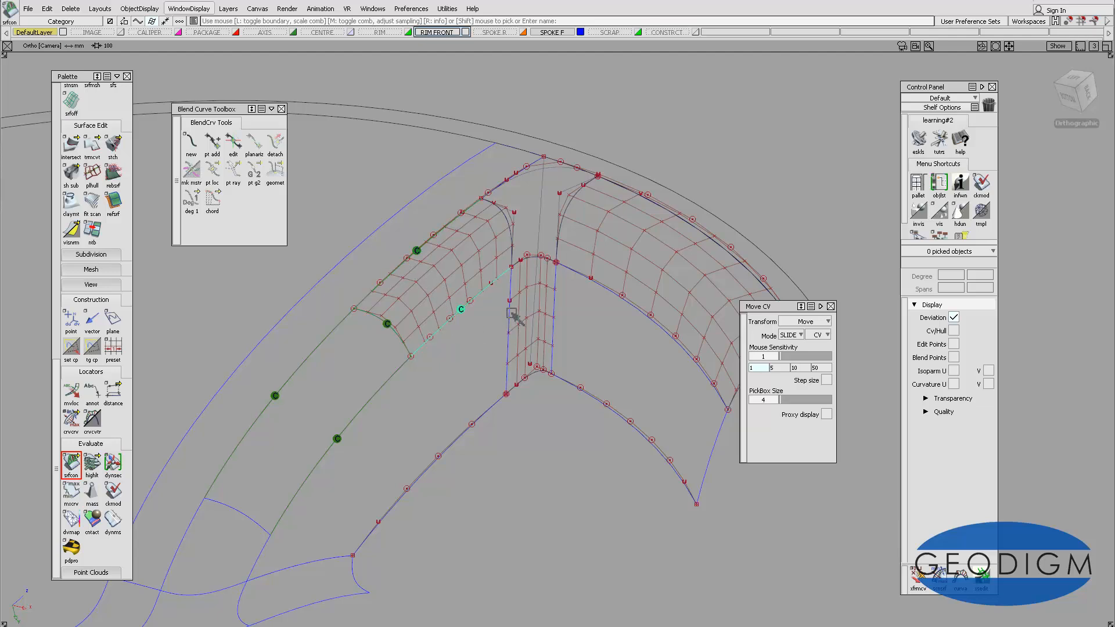
- Add continuity checks to both vertical corner fillet edges, both long edges of the opposite blend surface, and the outer face's rim edge
click(510, 315)
click(554, 308)
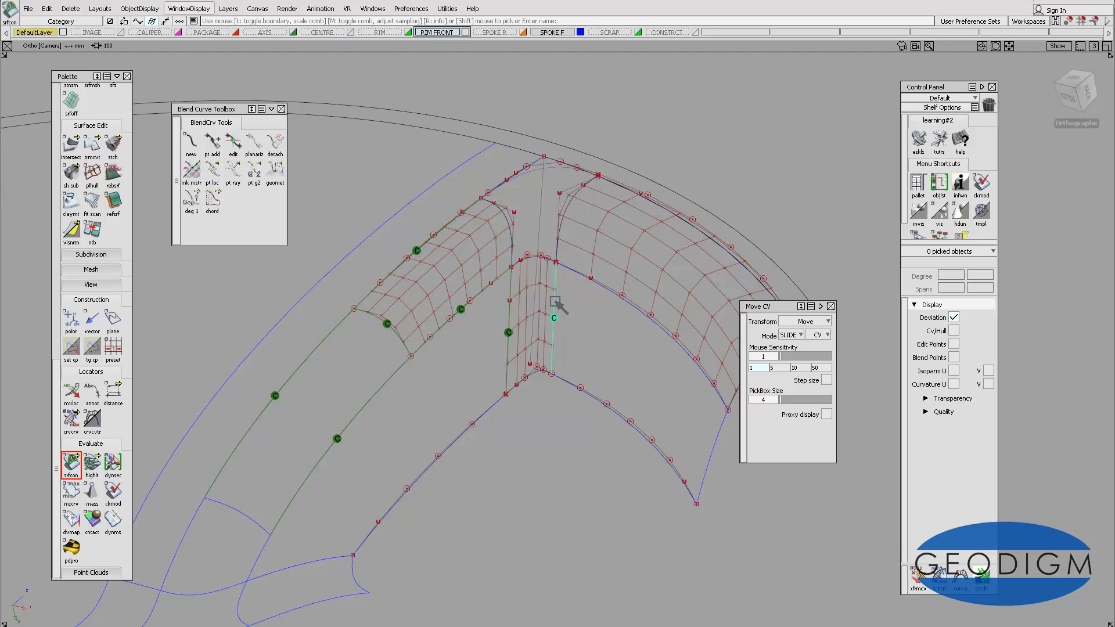
click(597, 283)
click(623, 186)
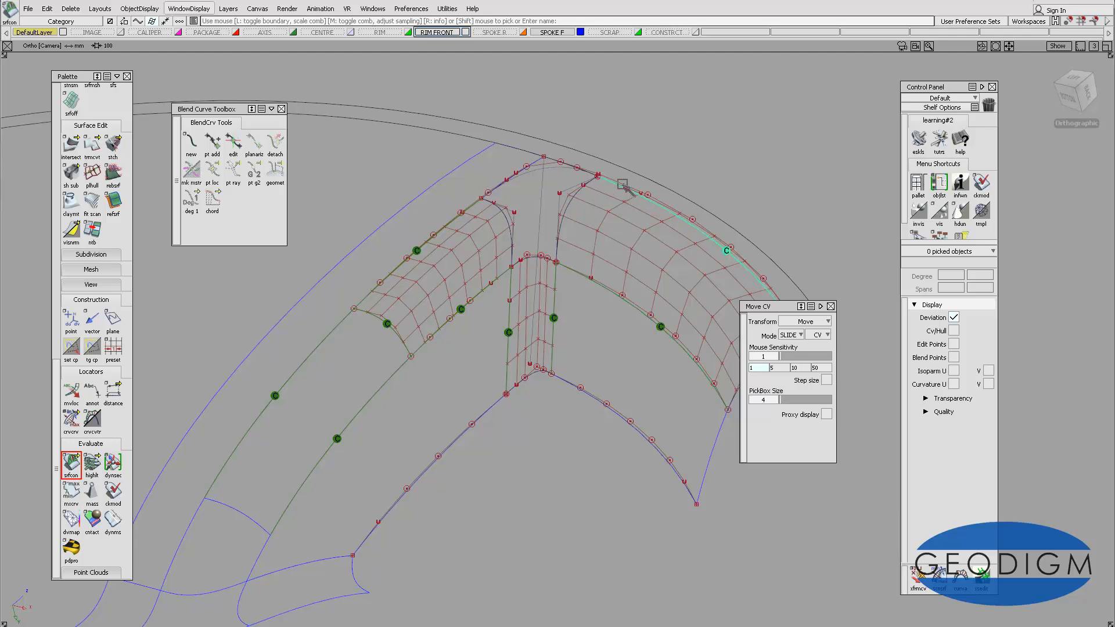
click(507, 145)
- Turn on Hardware Shade for a close view of the open corner between the blend surfaces
alt+shift+middle_drag(610, 232, 578, 265)
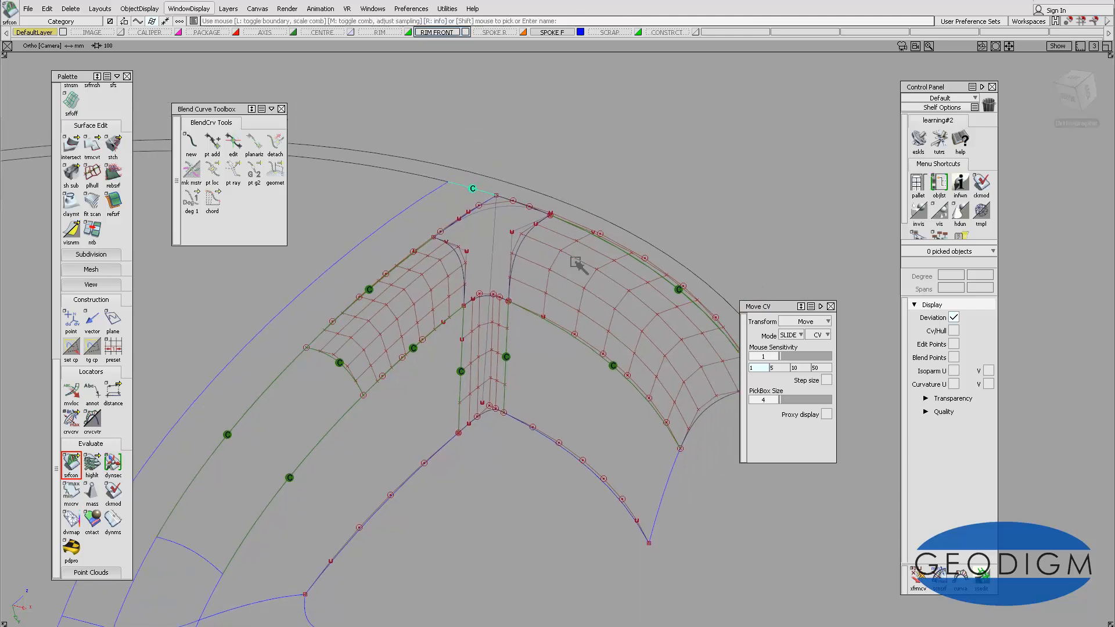
ctrl+shift+drag(533, 320, 537, 284)
alt+shift+right_drag(543, 285, 499, 236)
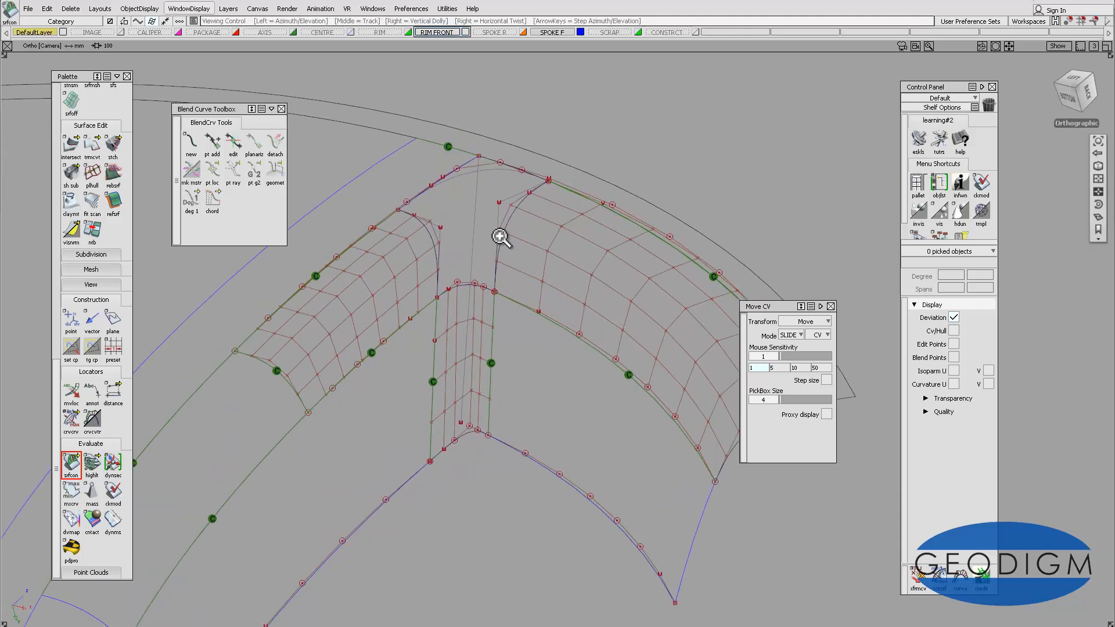
alt+shift+middle_drag(499, 235, 580, 269)
alt+shift+drag(579, 268, 583, 282)
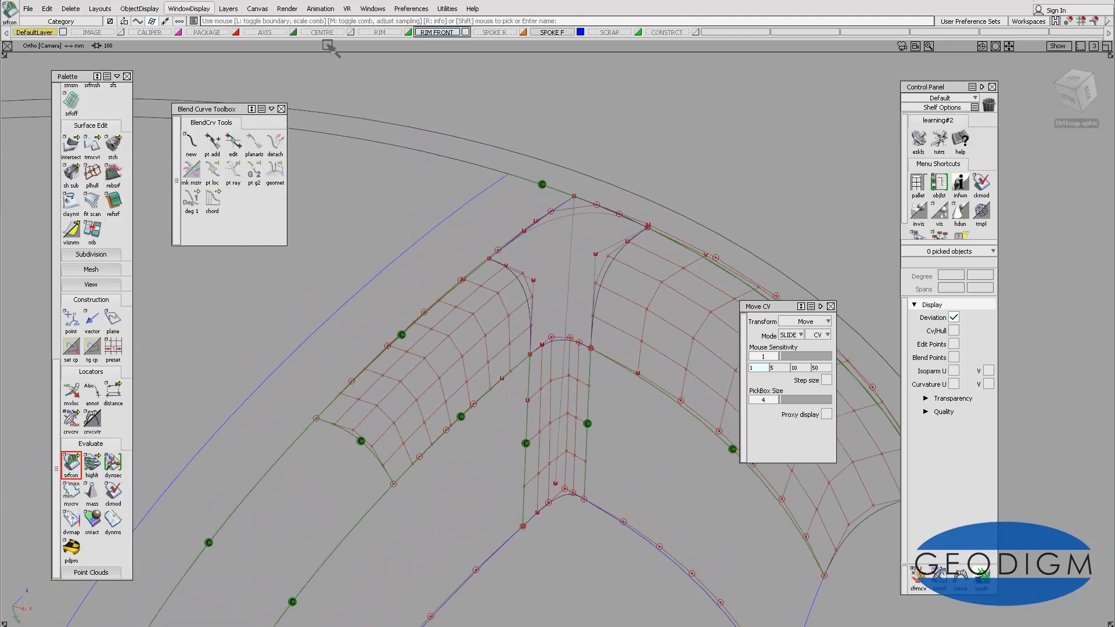
click(188, 8)
click(200, 49)
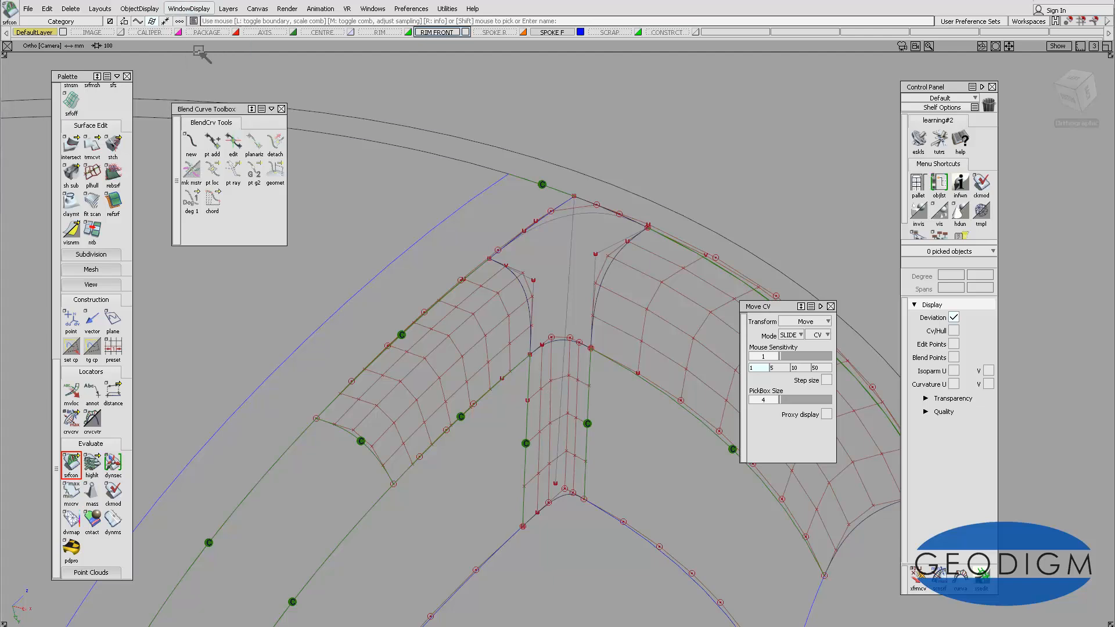
- Untrim all trim stages of the outer spoke face surface beside the open corner, keeping its curves-on-surface
mouse_move(582, 280)
ctrl+shift+mouse_down()
mouse_move(581, 221)
mouse_move(506, 250)
ctrl+shift+mouse_up()
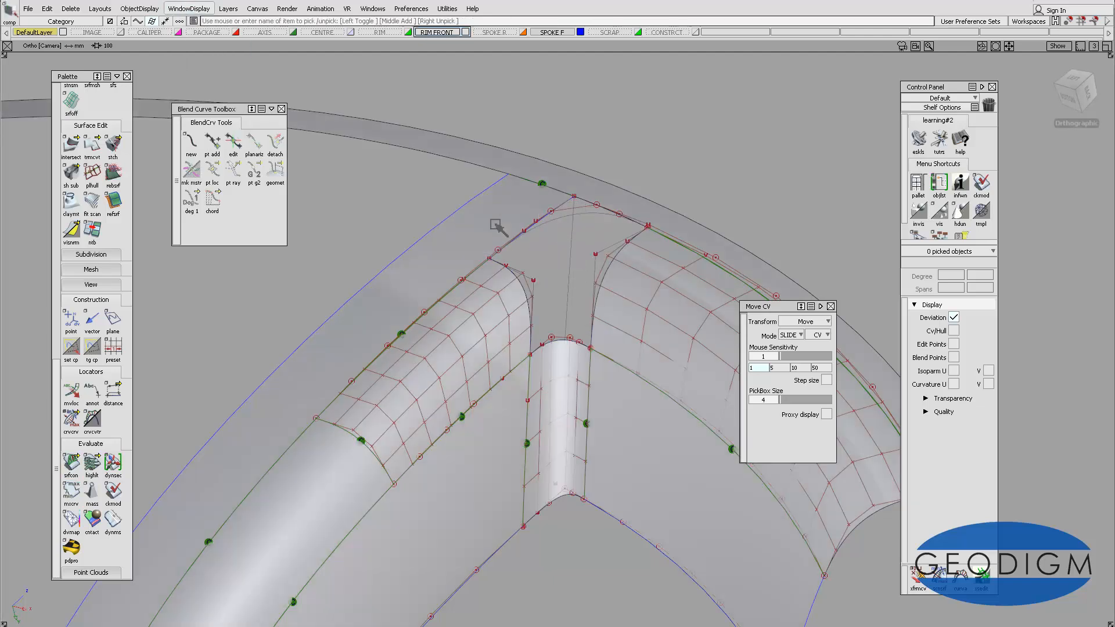
click(482, 195)
alt+shift+right_drag(543, 192, 583, 149)
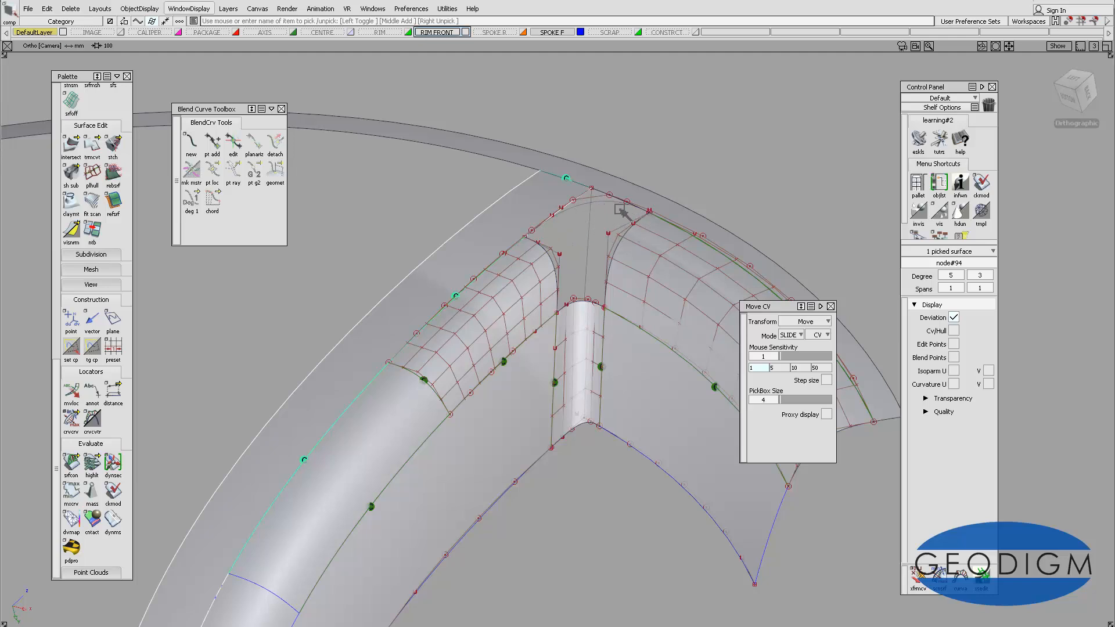
alt+shift+drag(605, 209, 607, 213)
alt+shift+middle_drag(553, 244, 532, 277)
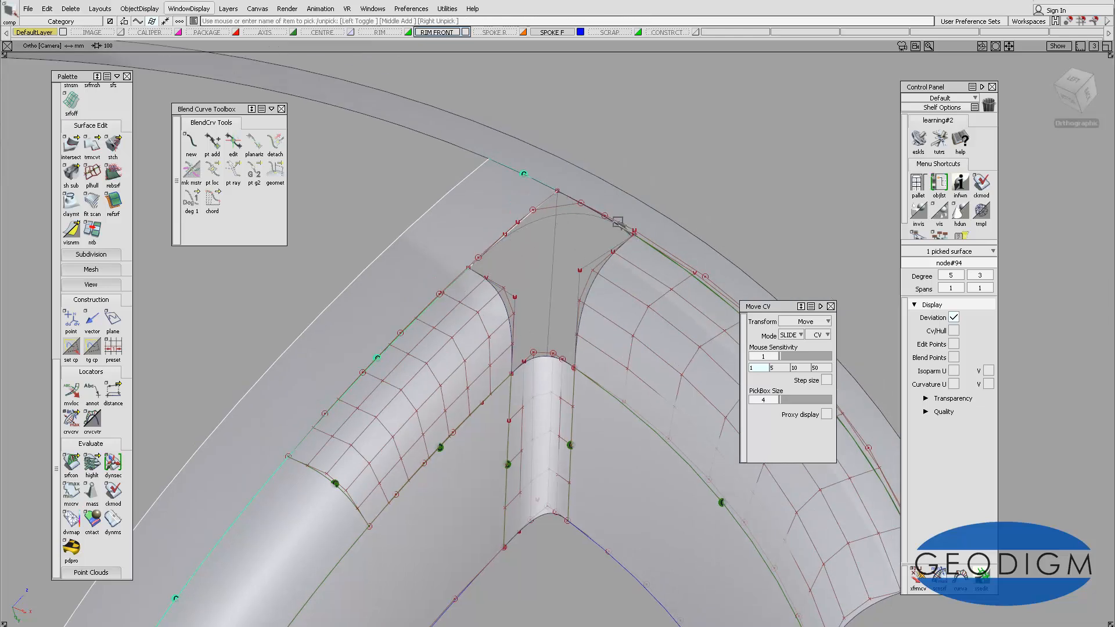
alt+shift+drag(552, 209, 525, 175)
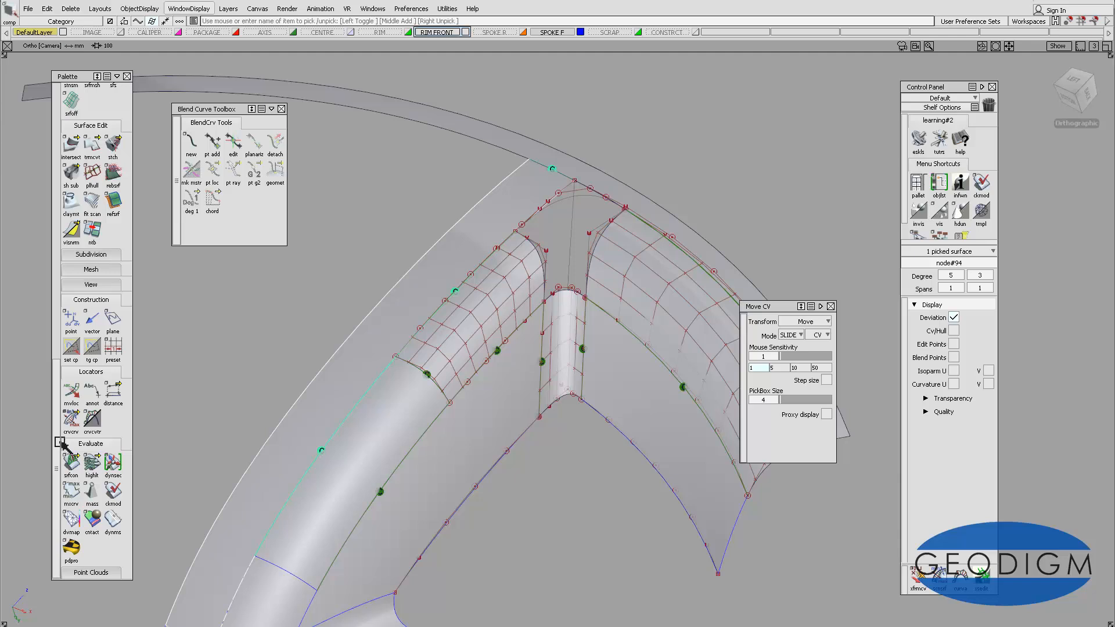
drag(59, 441, 59, 406)
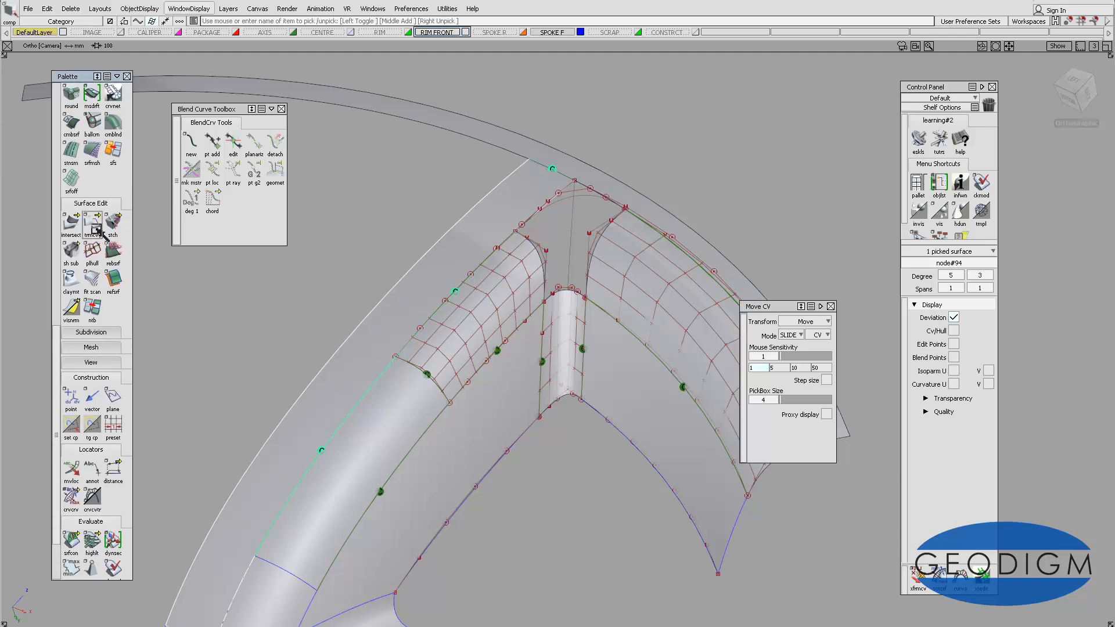
click(96, 227)
double_click(132, 224)
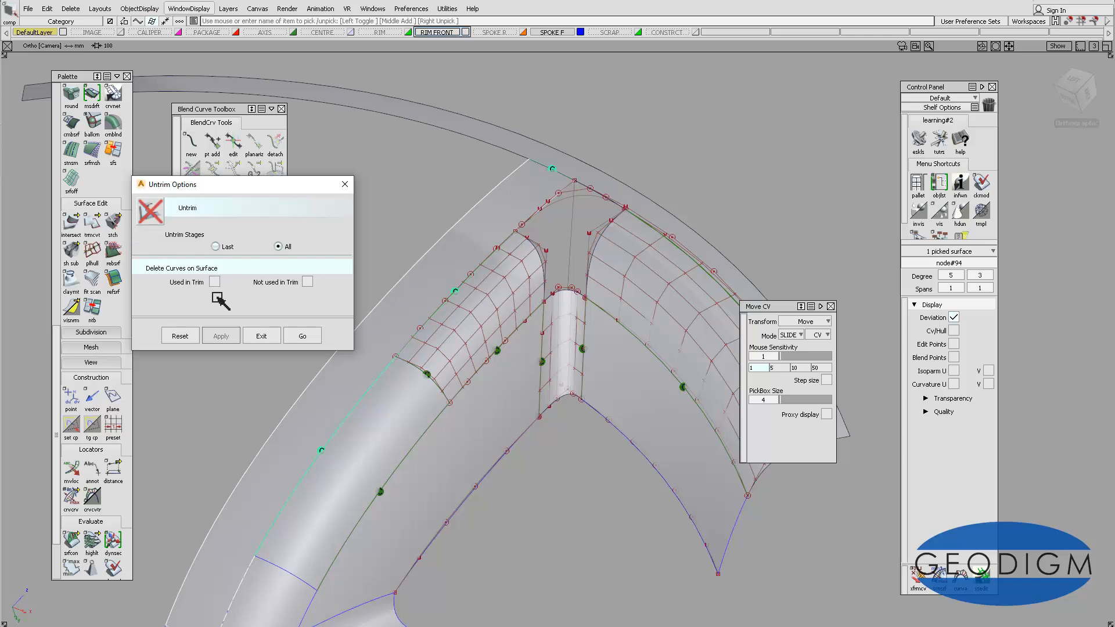
click(303, 337)
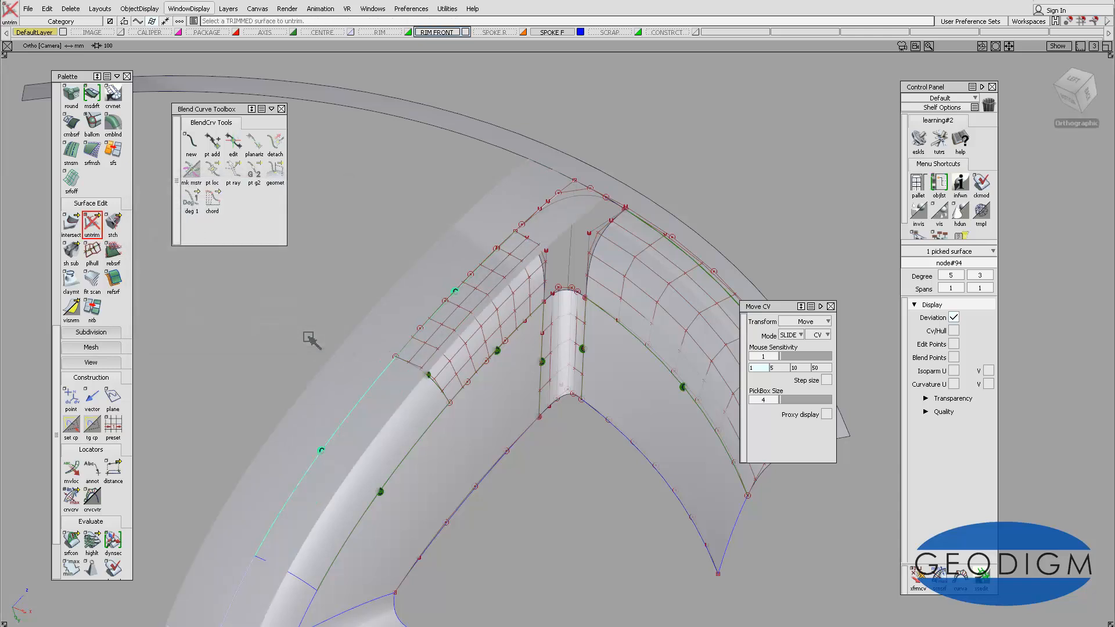
- Delete the leftover trim curve-on-surface from the untrimmed outer face
click(542, 212)
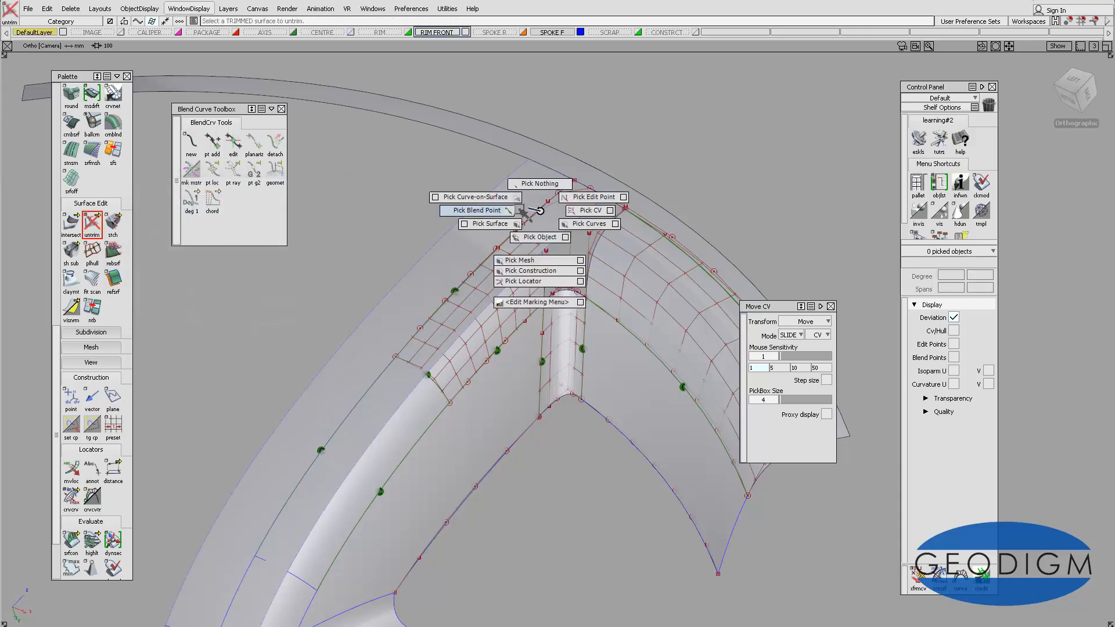
click(535, 213)
click(496, 260)
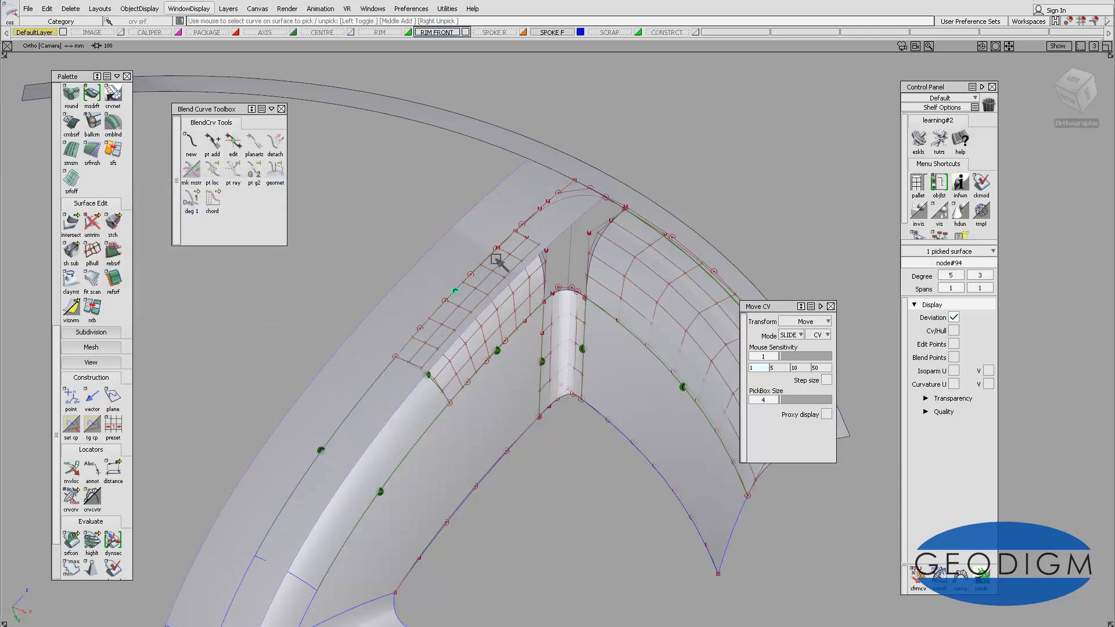
alt+shift+right_drag(545, 216, 563, 142)
alt+shift+middle_drag(563, 142, 604, 200)
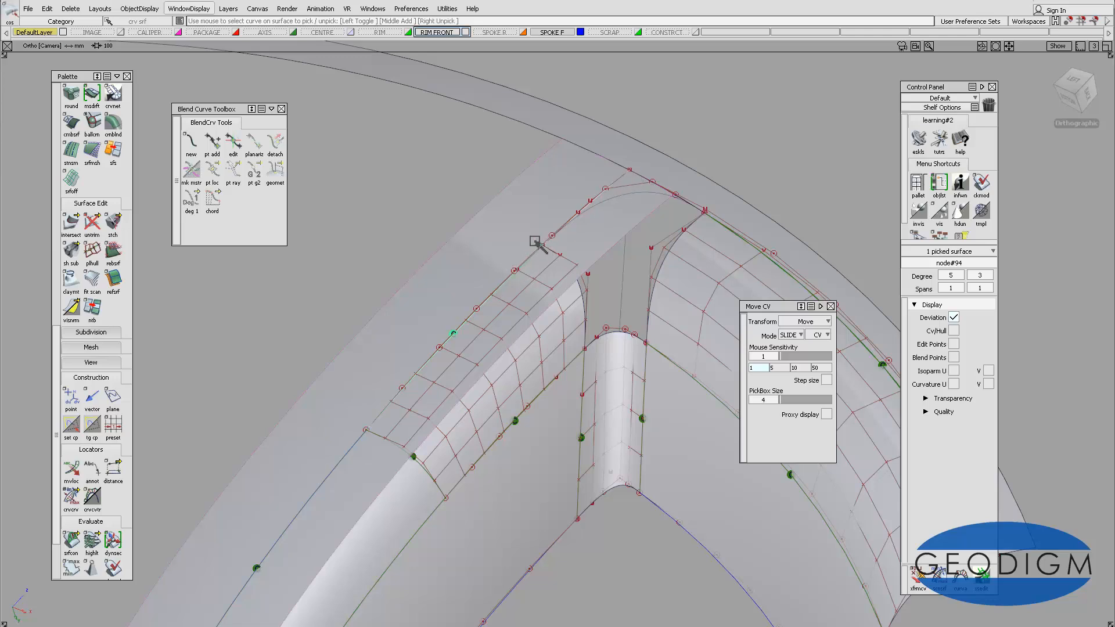
key(Delete)
click(516, 363)
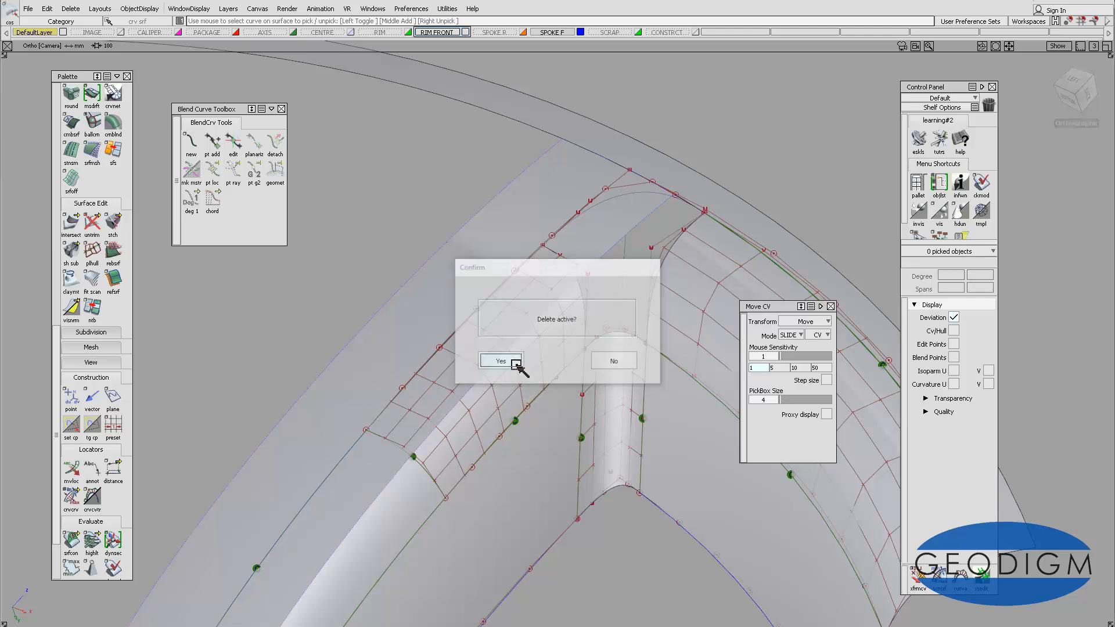
- Assign the three construction curves around the open corner to the CONSTRCT layer
mouse_move(615, 199)
alt+shift+mouse_down()
mouse_move(601, 239)
mouse_move(587, 207)
mouse_move(605, 249)
mouse_move(642, 259)
mouse_move(590, 239)
mouse_move(604, 194)
alt+shift+mouse_up()
click(583, 200)
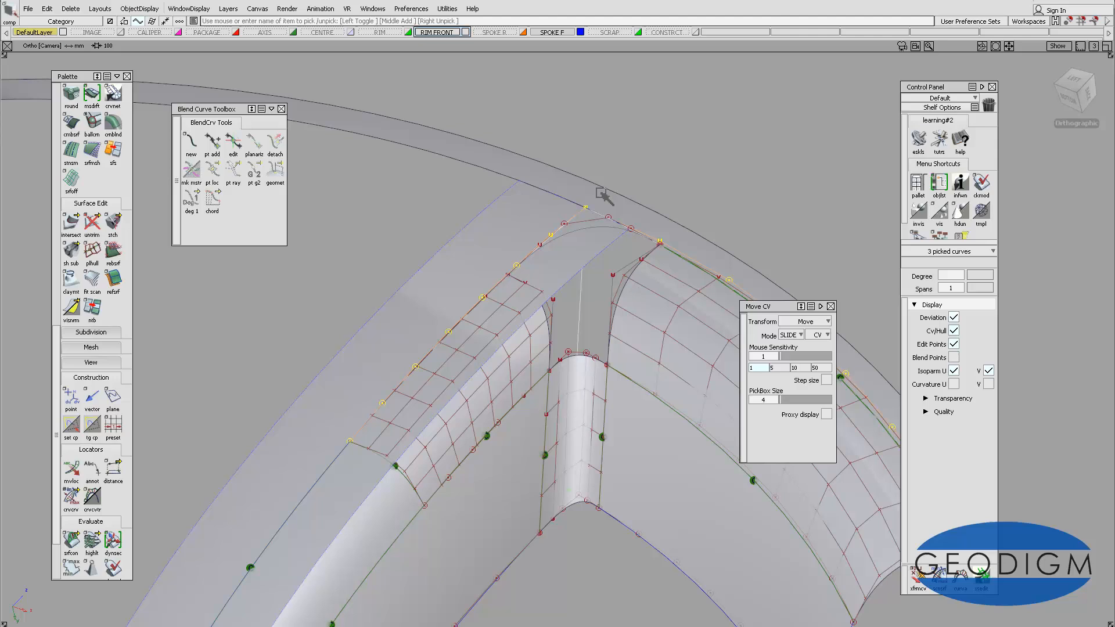
right_click(680, 33)
click(674, 40)
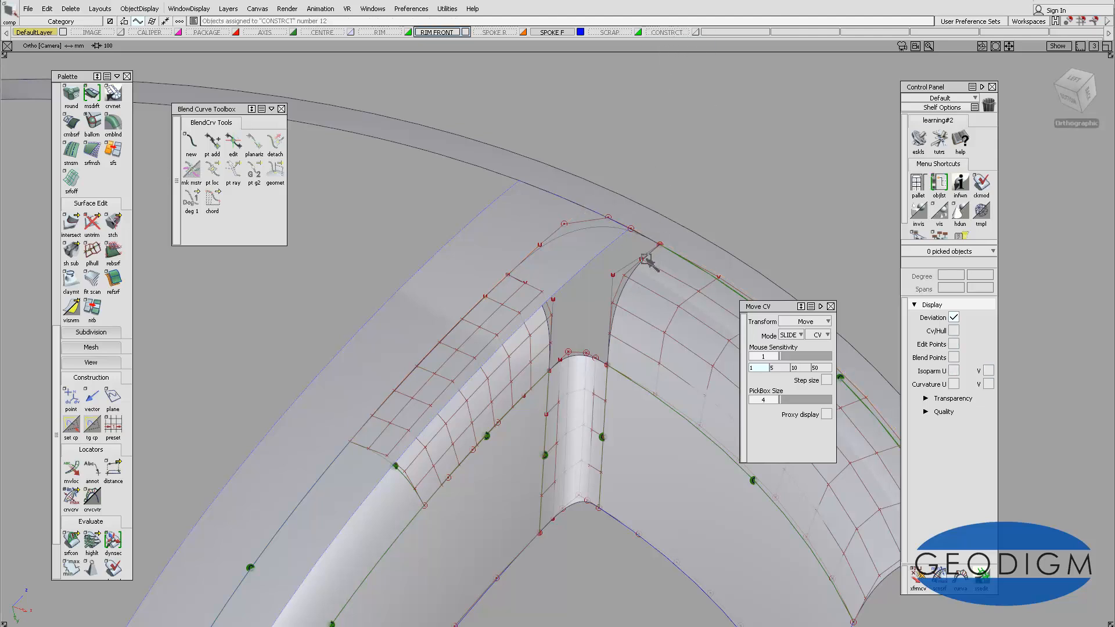
- Show the CVs and hulls of the untrimmed outer face and add a continuity check along its rim edge
ctrl+shift+drag(627, 284, 604, 242)
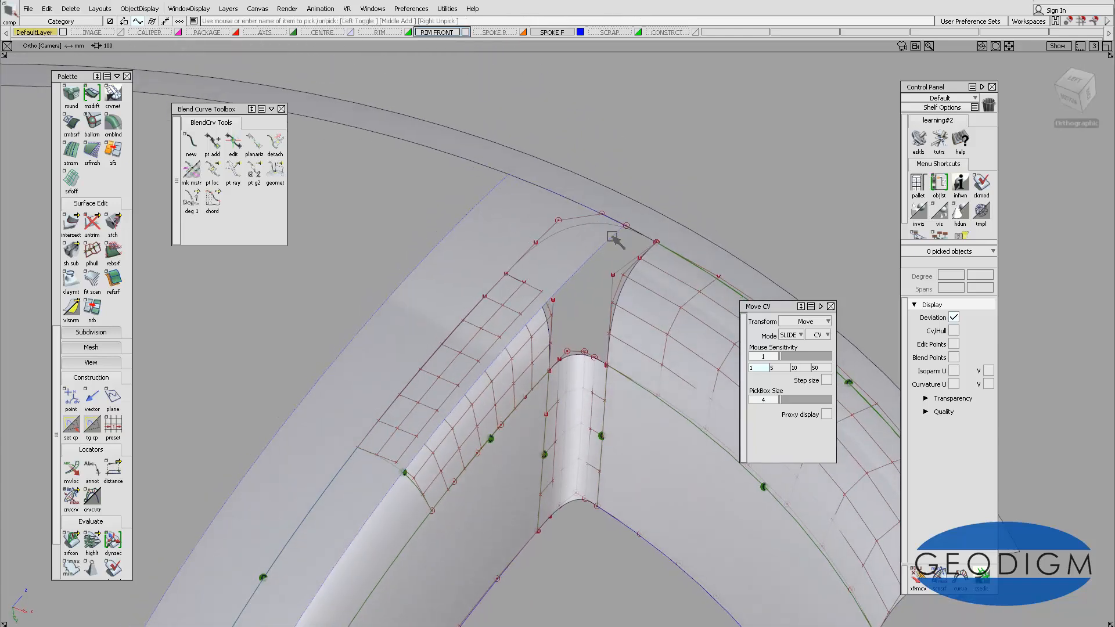
ctrl+shift+drag(580, 281, 569, 281)
click(569, 281)
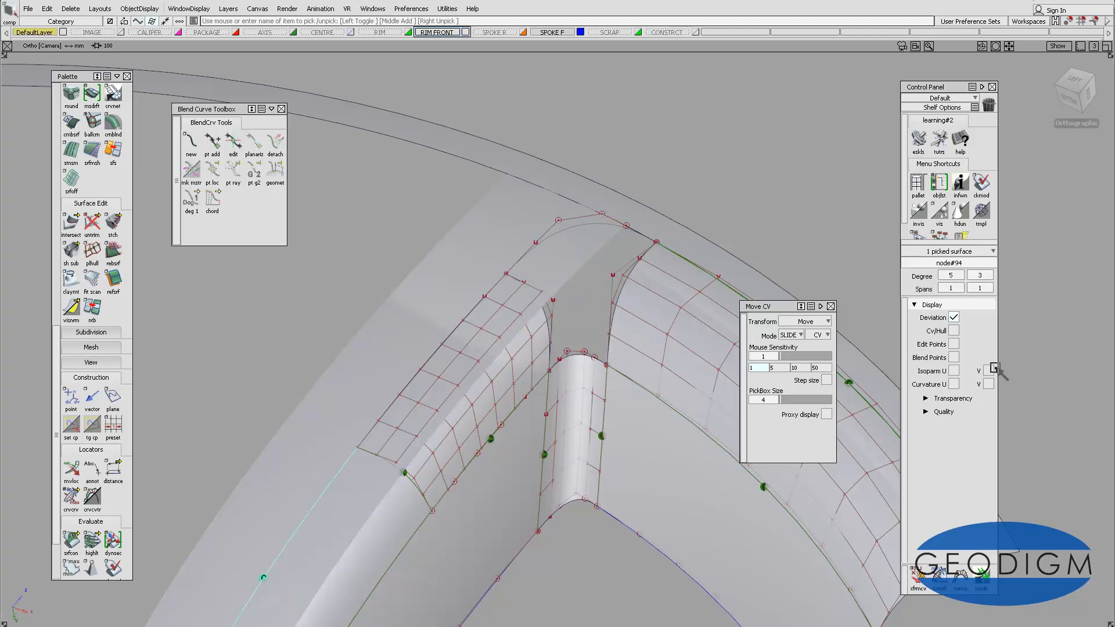
click(954, 331)
alt+shift+drag(608, 254, 604, 276)
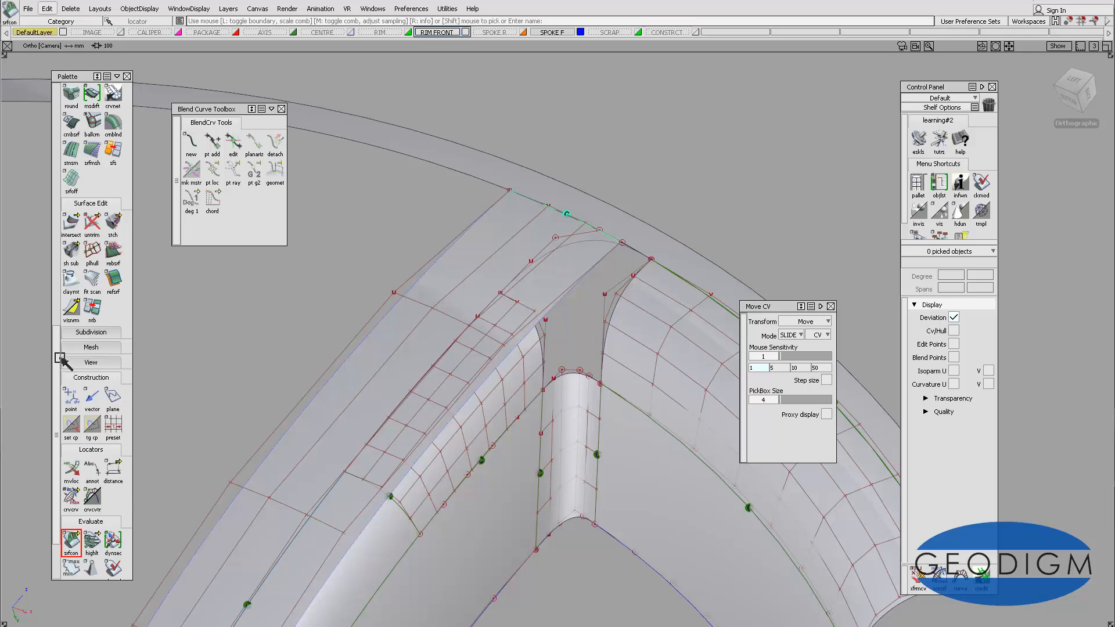
- Extend the outer face's inner long edge by about 15.1 mm past the corner, using Extrapolate with Merge
drag(59, 355, 55, 142)
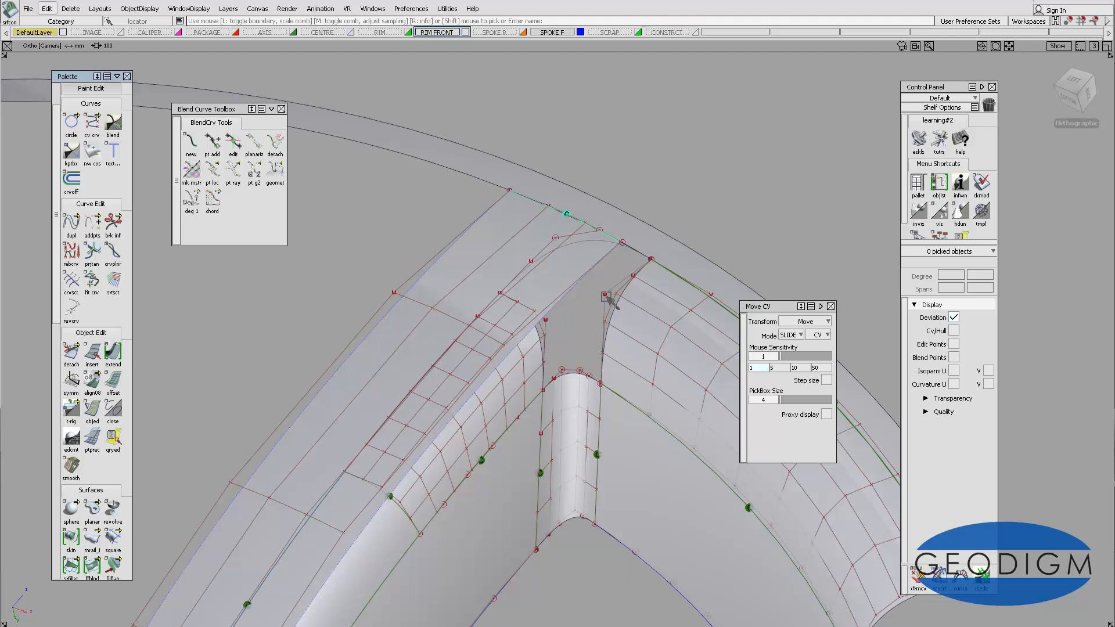
double_click(113, 352)
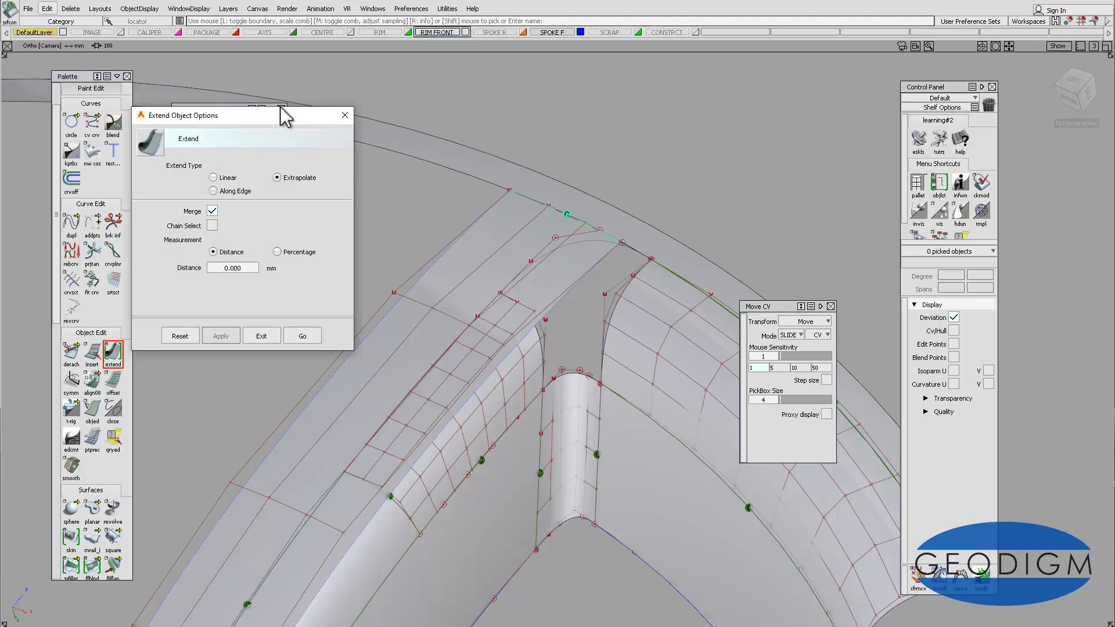
click(305, 337)
click(569, 295)
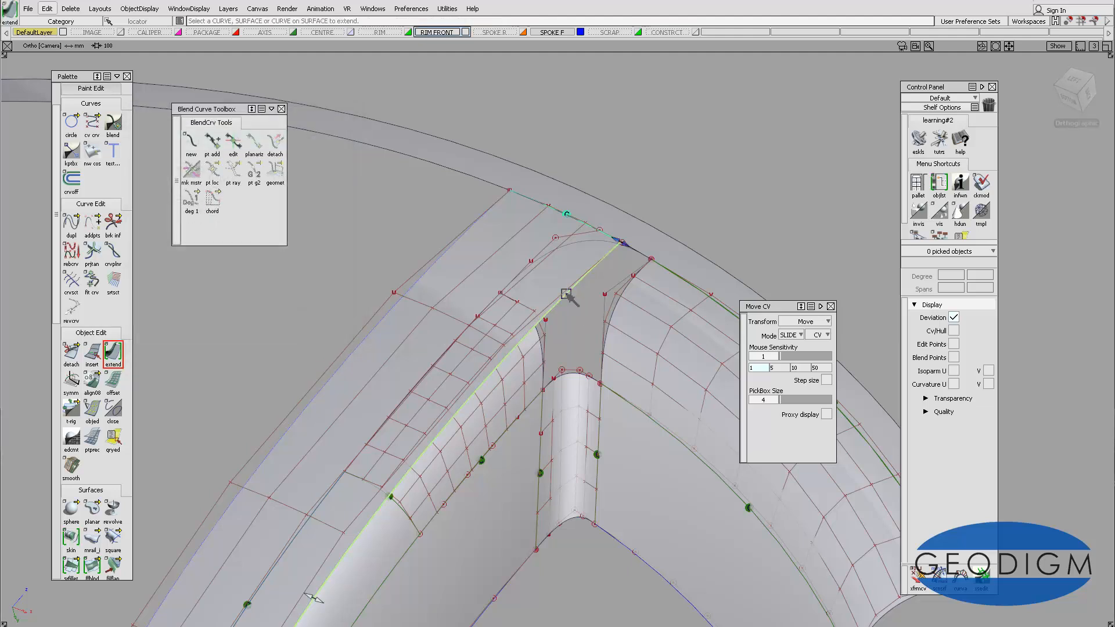
click(307, 594)
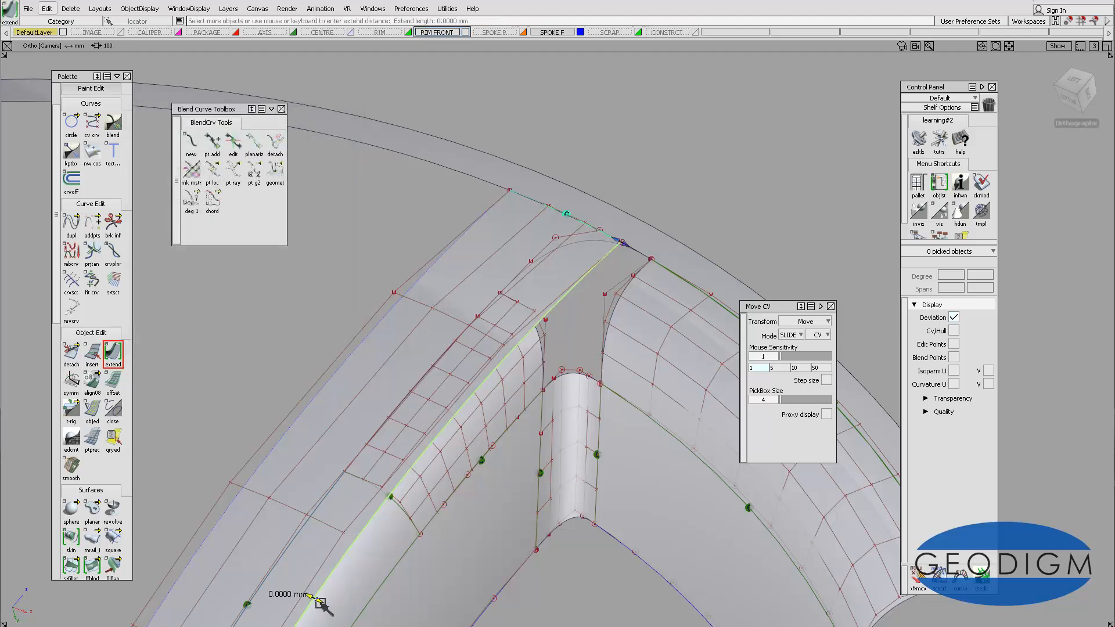
drag(323, 604, 359, 621)
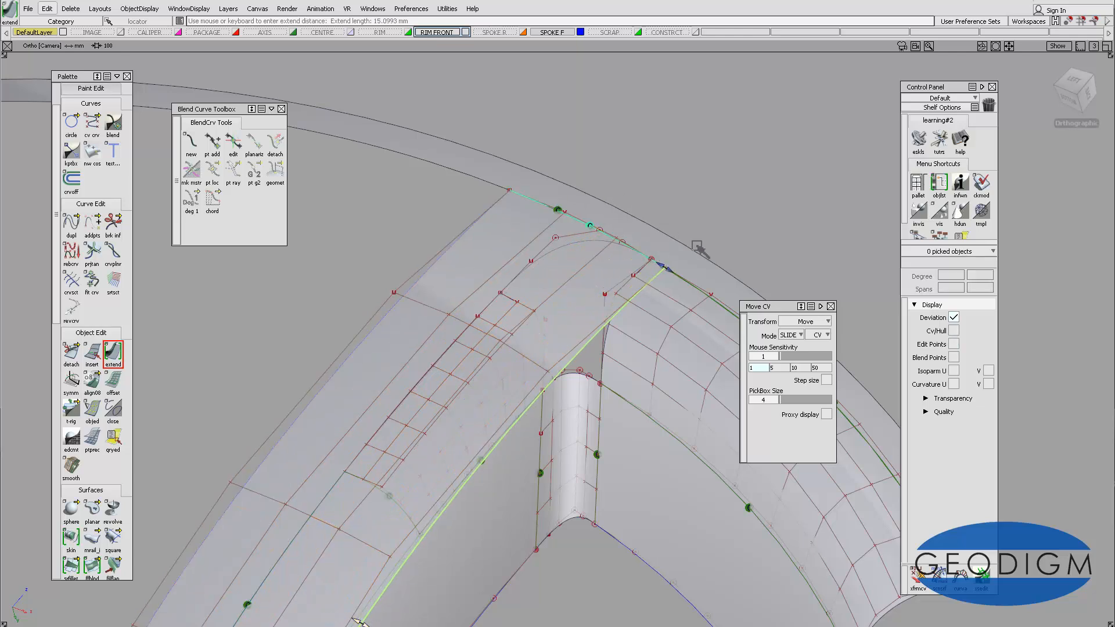
alt+shift+middle_drag(697, 245, 627, 238)
- Turn off Hardware Shade and examine the extended face's fit at the rim edge in a close side view
click(184, 8)
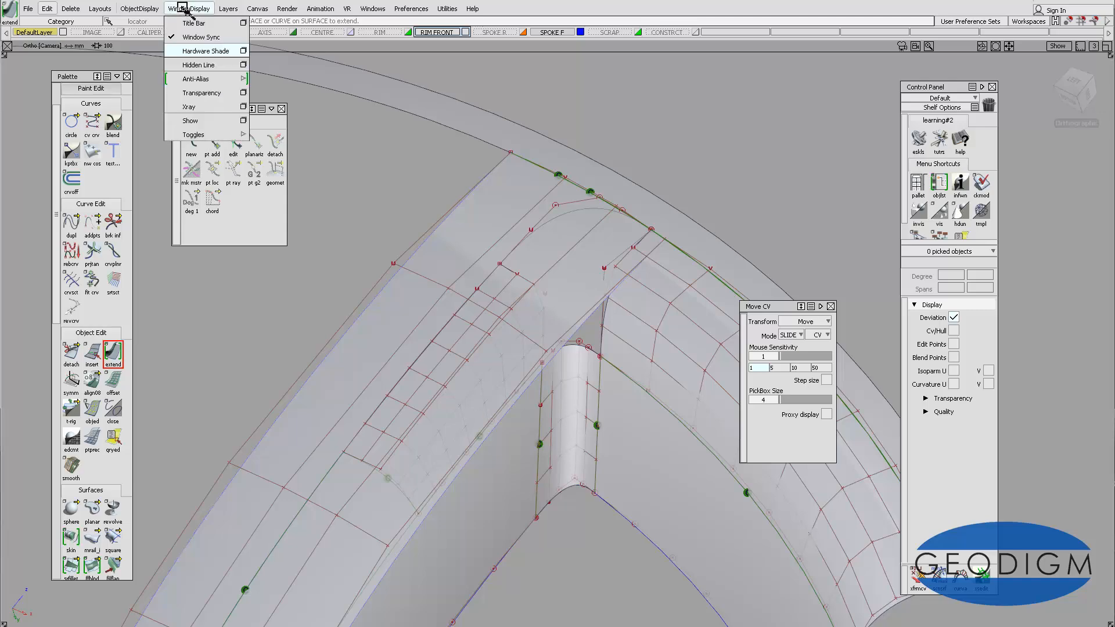
click(213, 51)
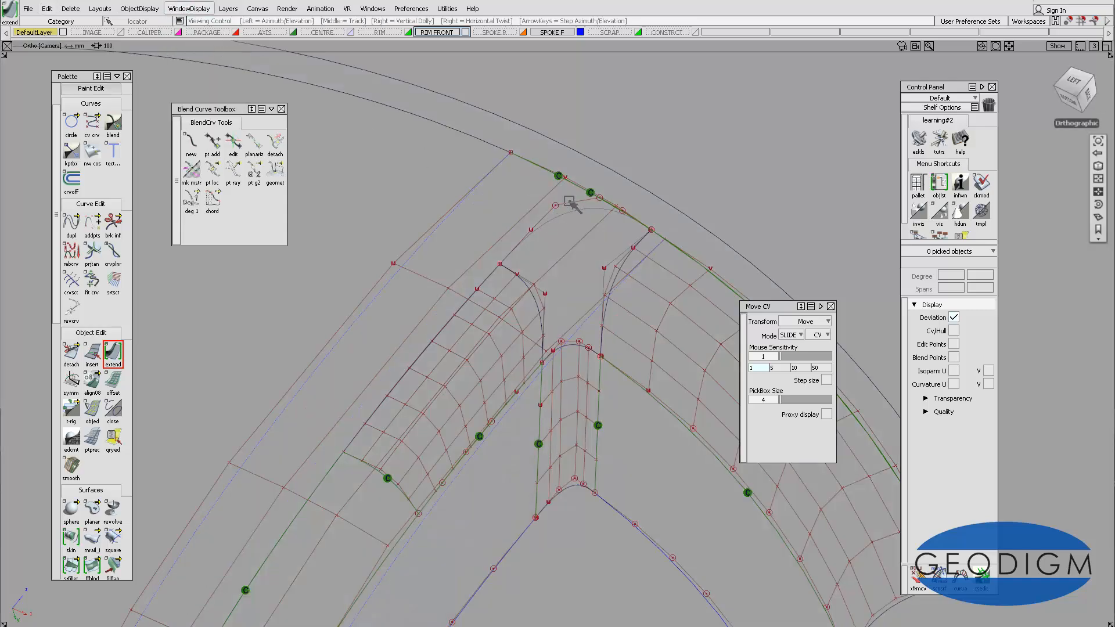
alt+shift+drag(572, 205, 572, 270)
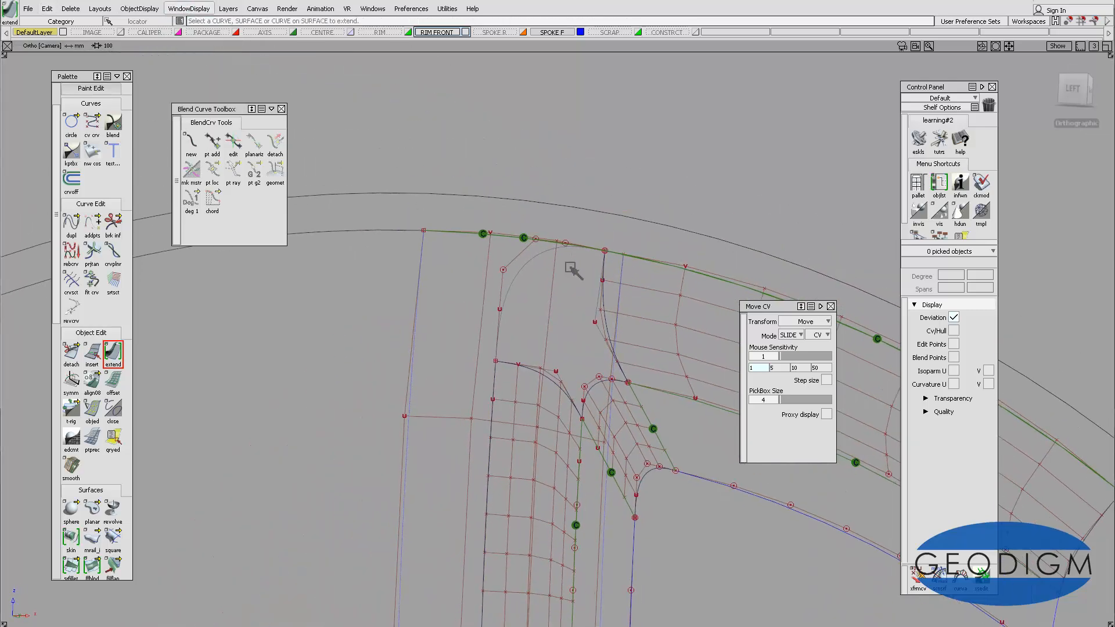
alt+shift+middle_drag(572, 270, 595, 175)
alt+shift+right_drag(595, 174, 557, 270)
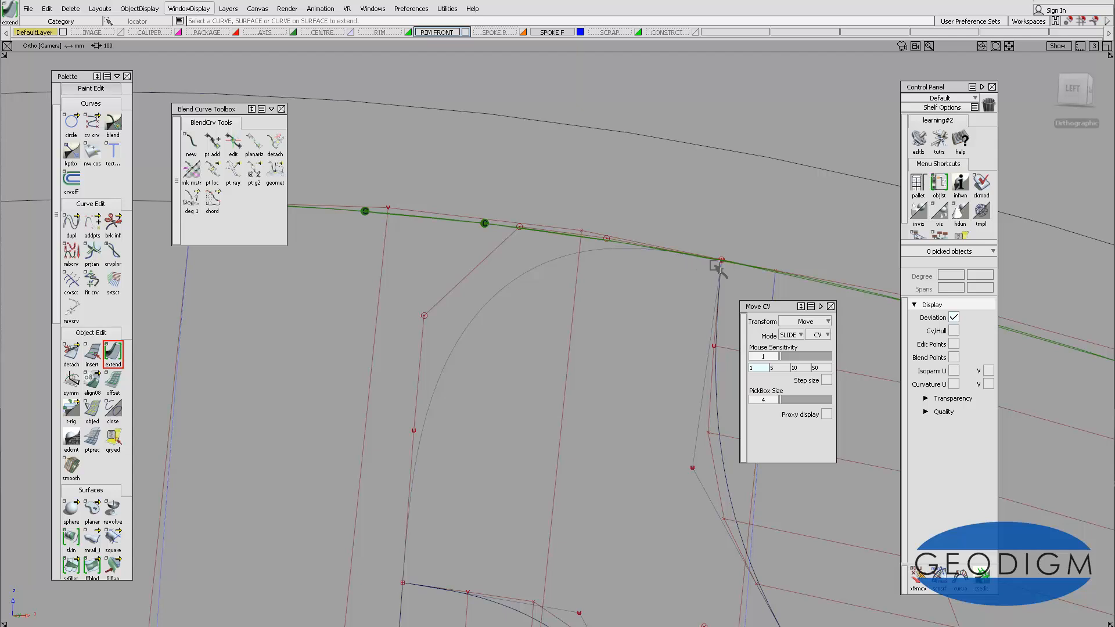
alt+shift+drag(610, 240, 652, 219)
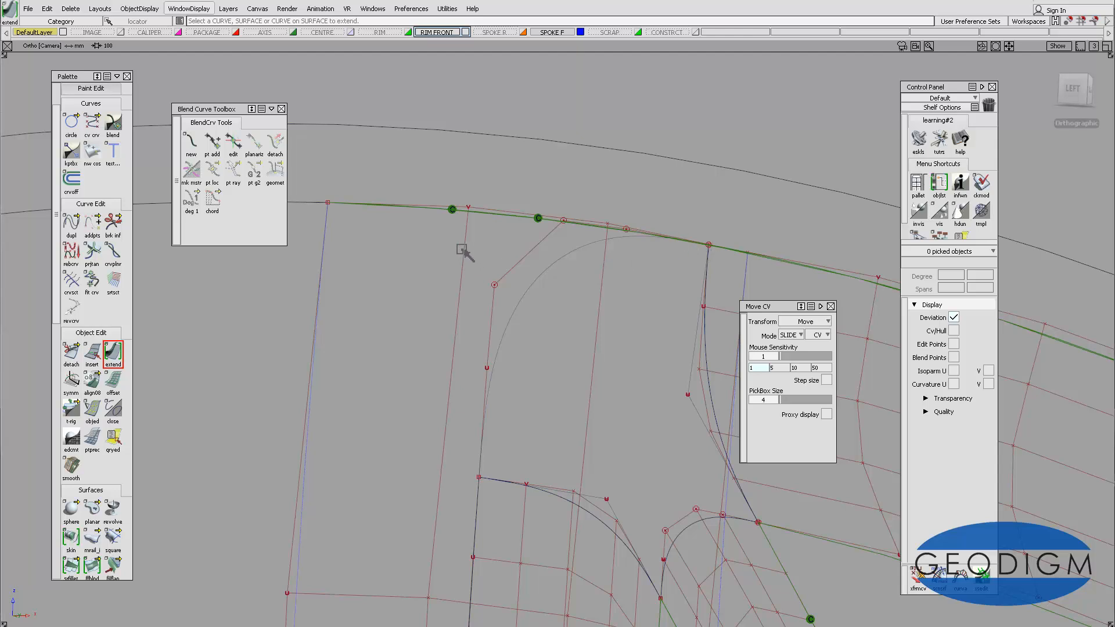
- Clear the extended face's construction history and delete the continuity locators along its rim edge
ctrl+shift+drag(461, 249, 485, 259)
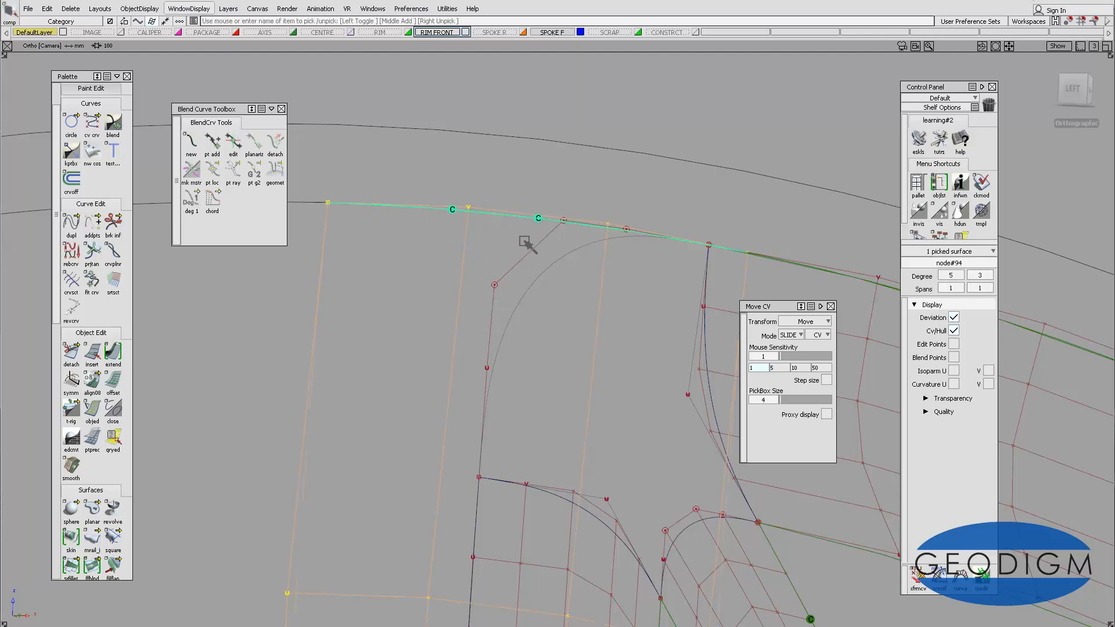
click(71, 8)
click(79, 37)
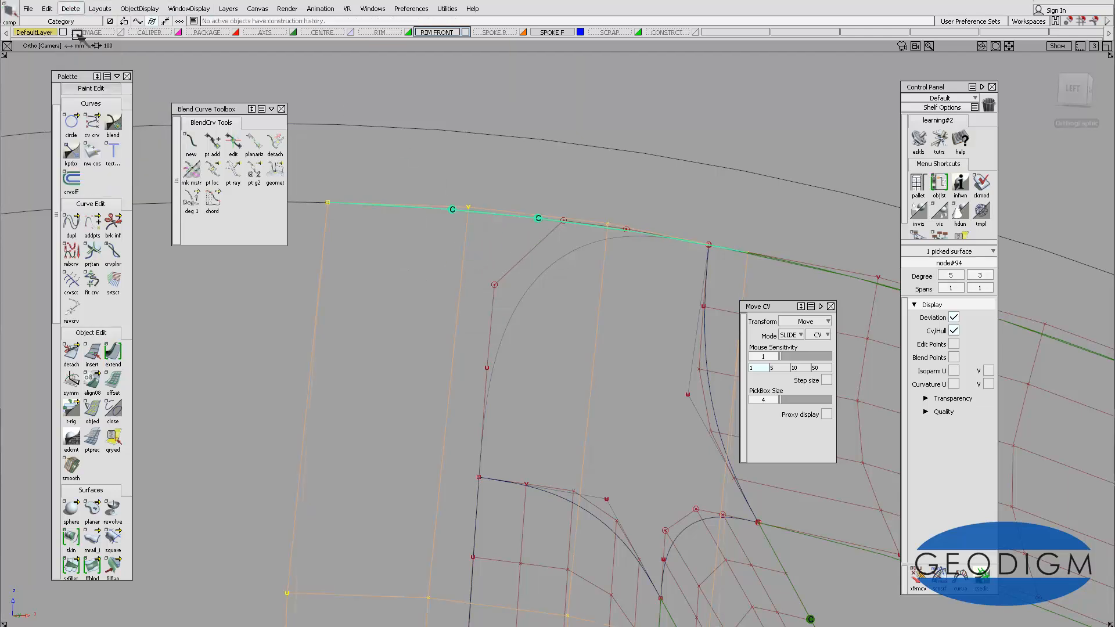
ctrl+shift+drag(491, 258, 477, 225)
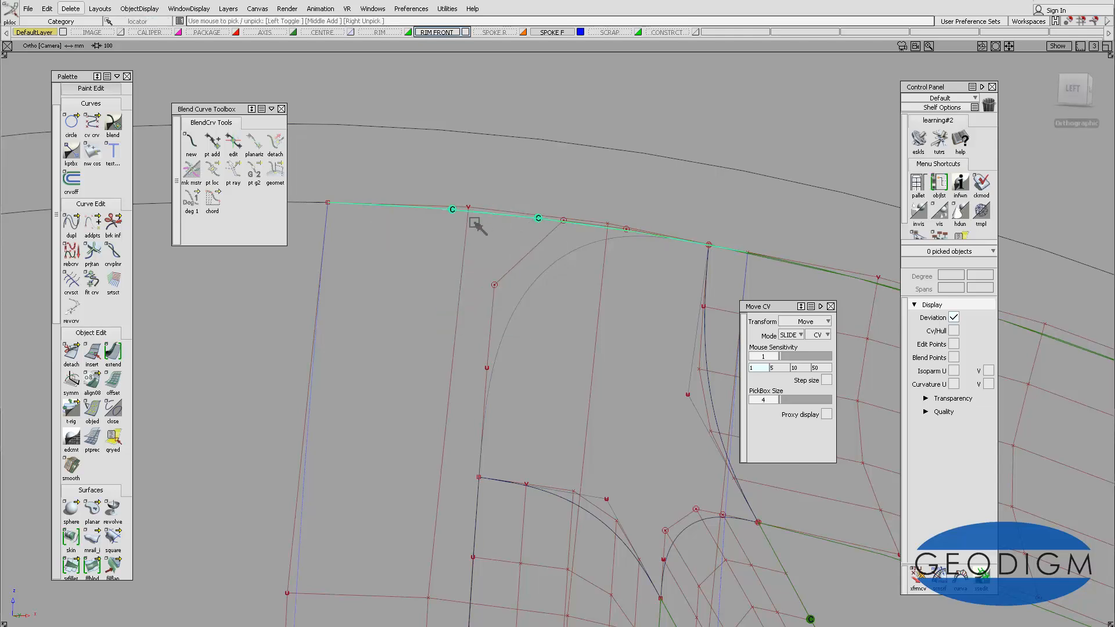
key(Delete)
click(500, 362)
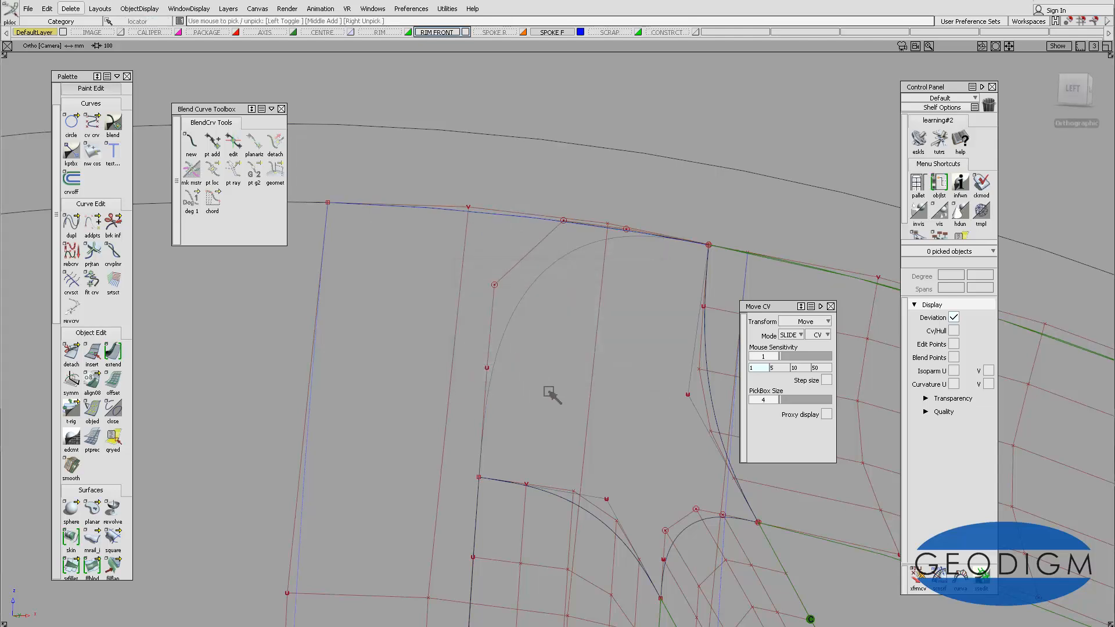
- Extend the outer face's rim edge outward by about 2.18 mm, past the neighbouring rim surface edge
double_click(114, 352)
click(301, 336)
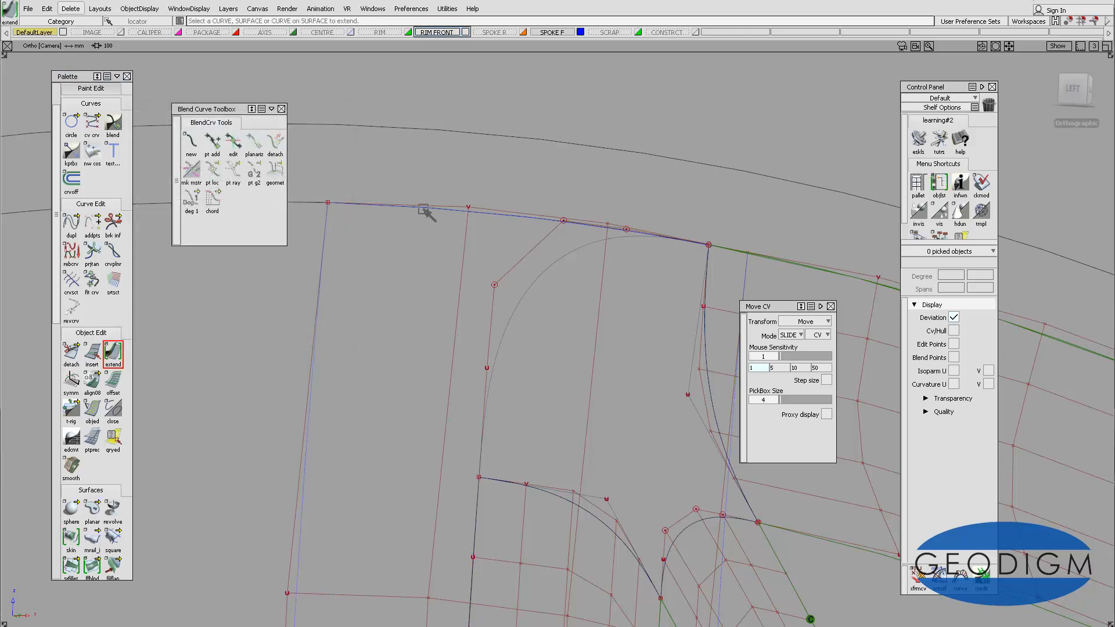
click(430, 214)
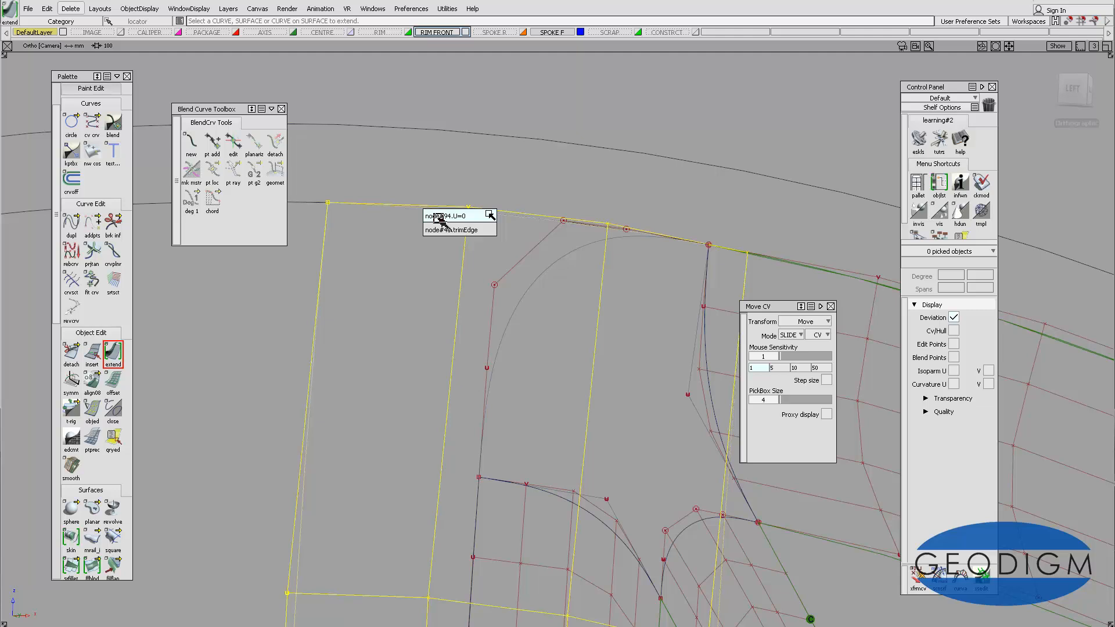
click(489, 215)
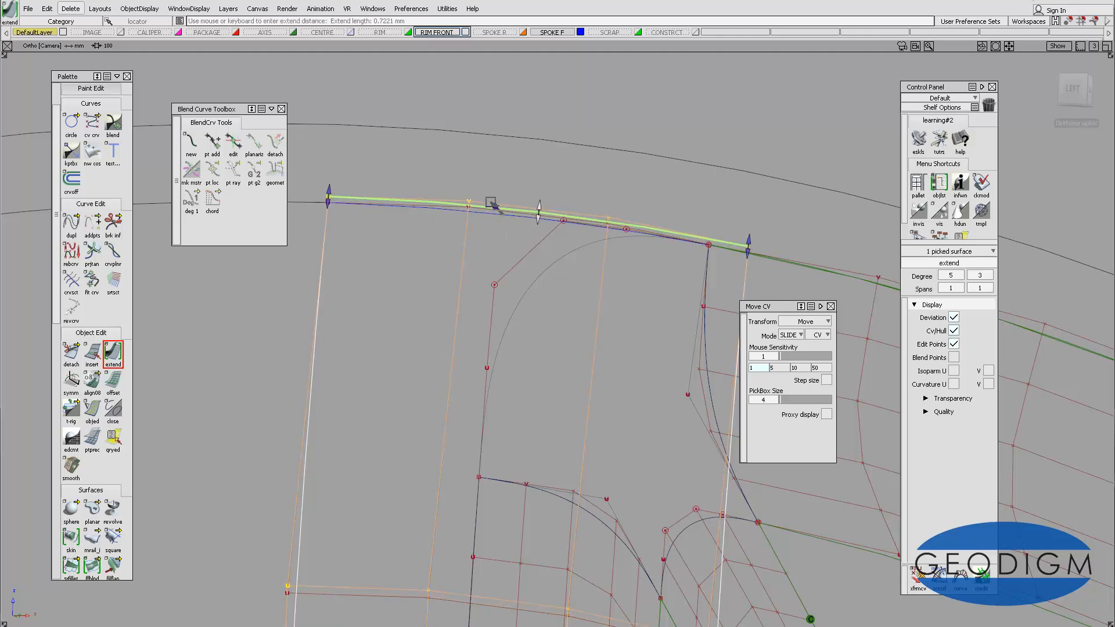
drag(490, 203, 498, 177)
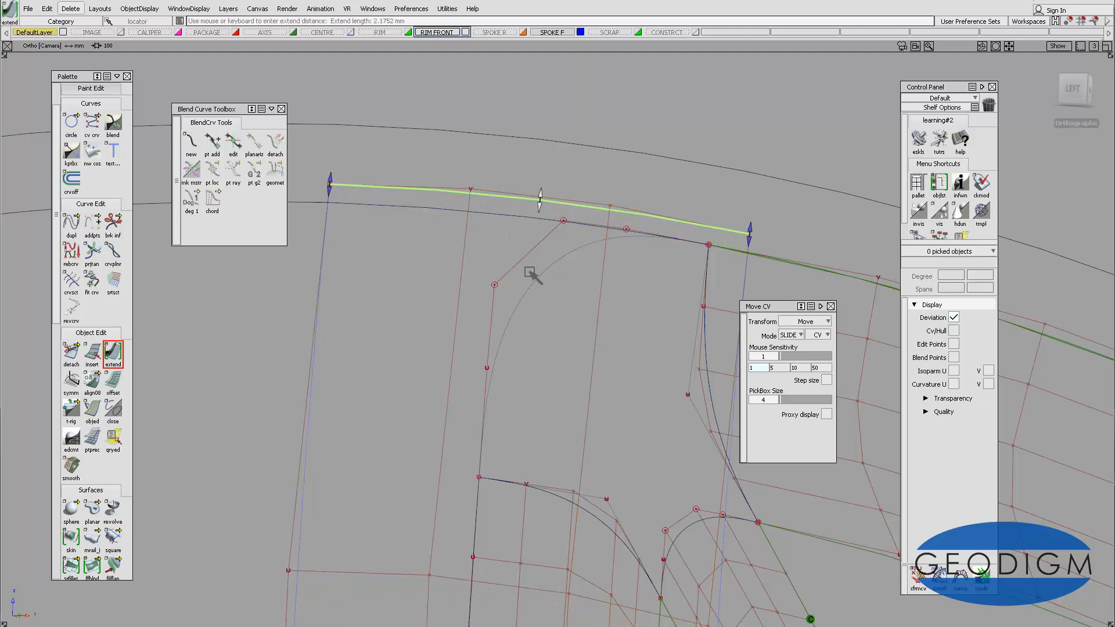
click(649, 232)
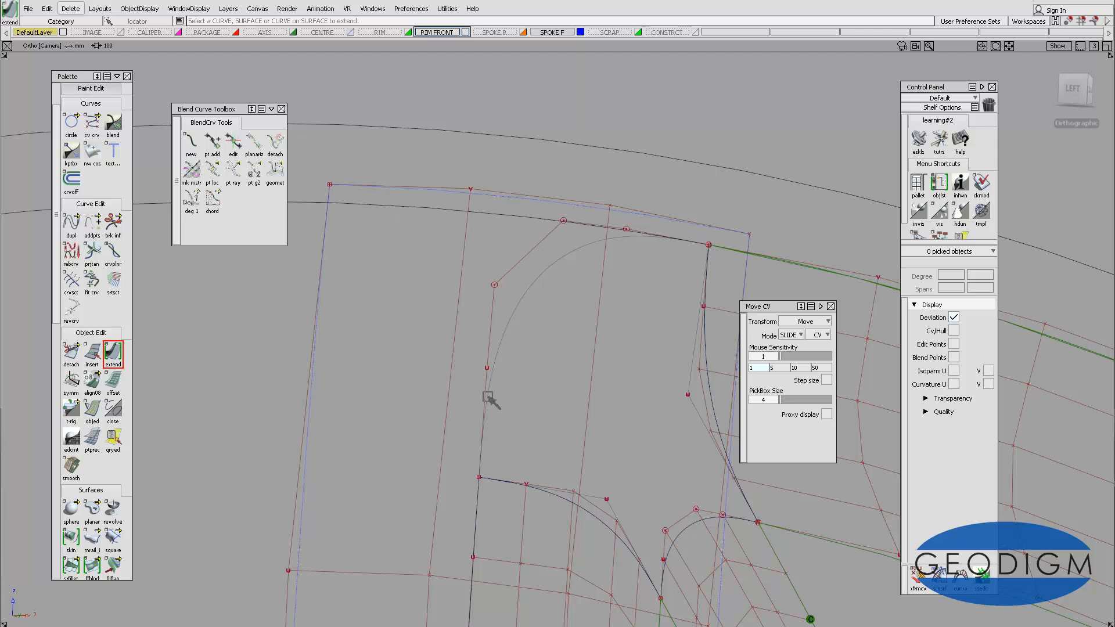
- Build a Square surface over the open corner from the two side blend surface edges, the outer blend curve and the inner corner surface's edge
alt+shift+drag(577, 356, 584, 290)
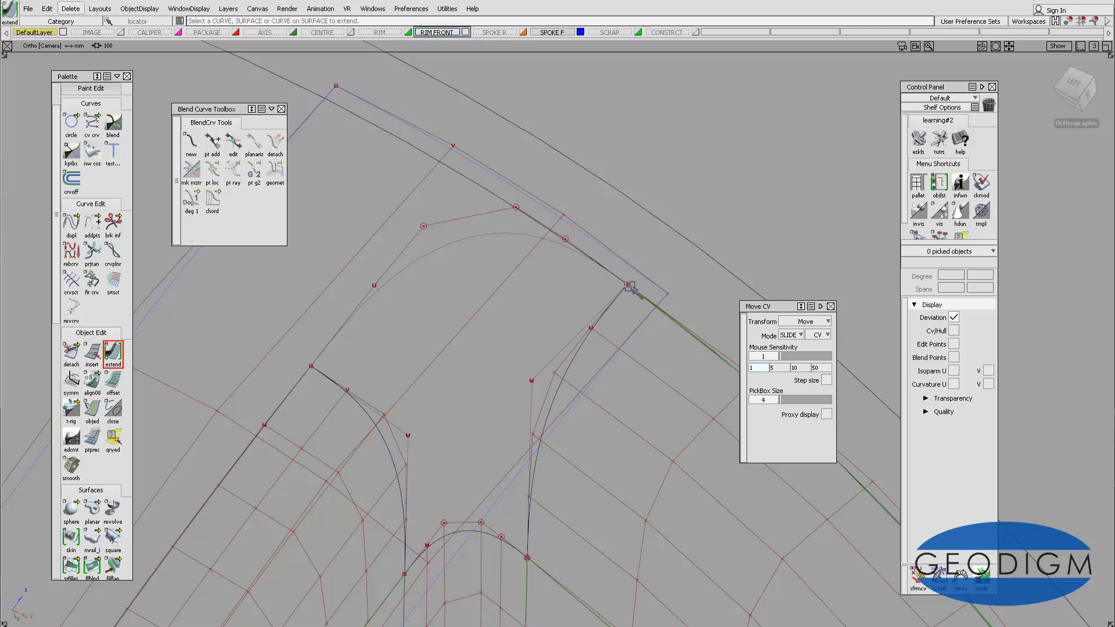
alt+shift+drag(623, 273, 607, 235)
alt+shift+middle_drag(607, 236, 631, 177)
alt+shift+drag(632, 177, 643, 232)
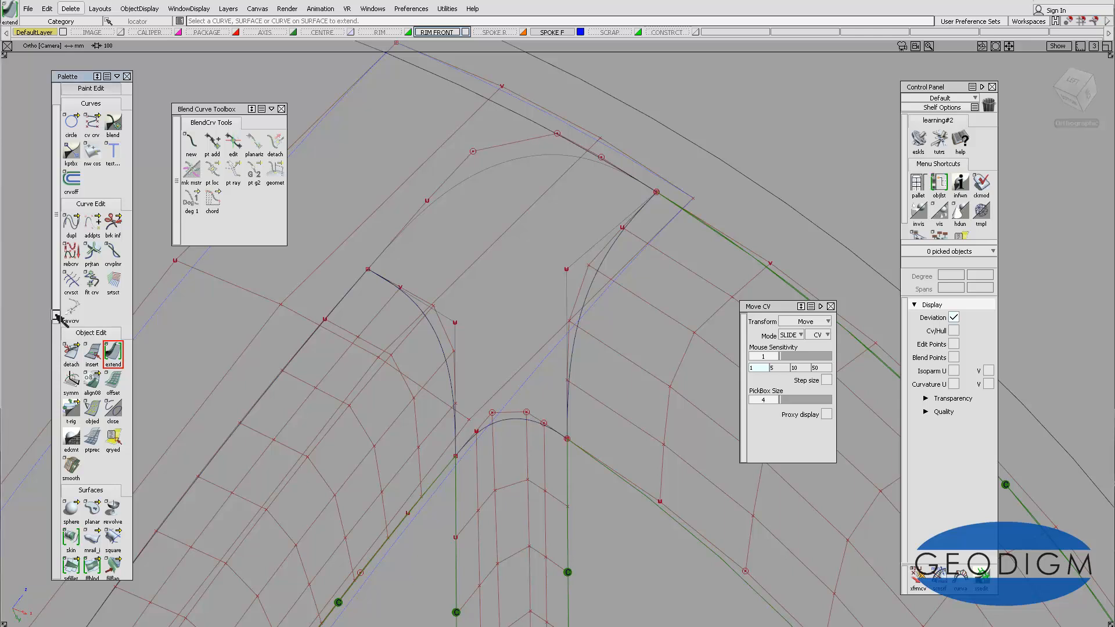
drag(62, 319, 65, 423)
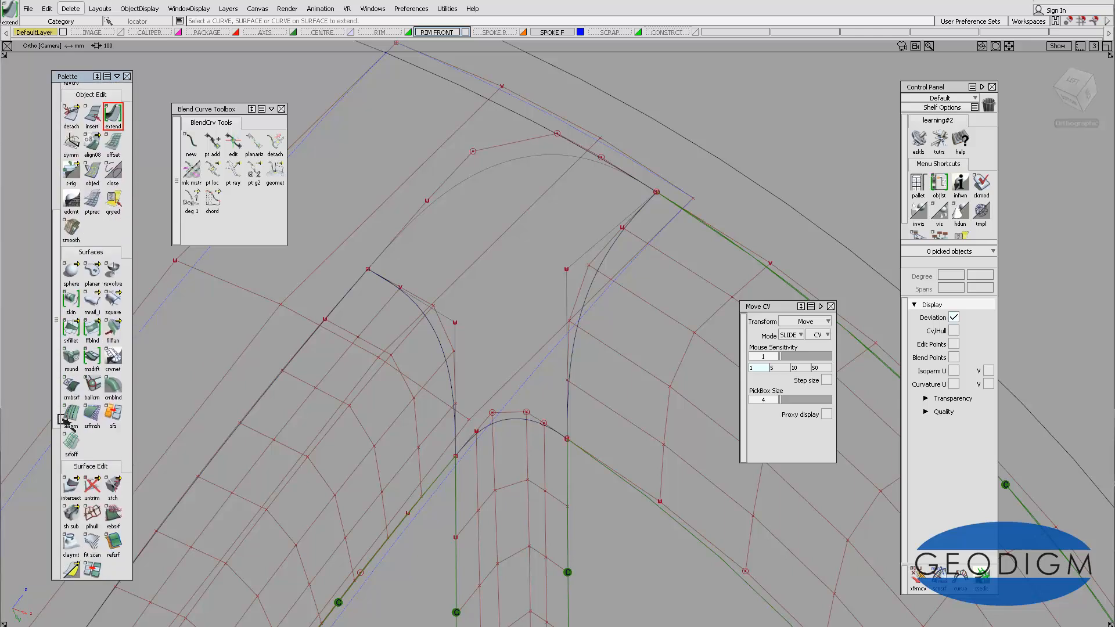
click(113, 299)
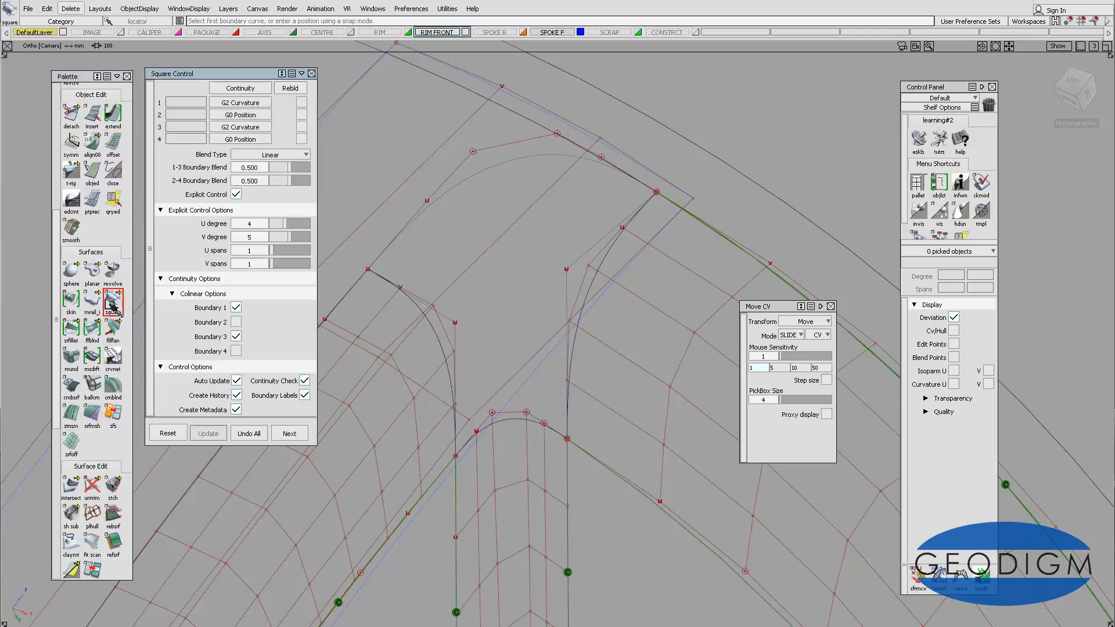
click(433, 312)
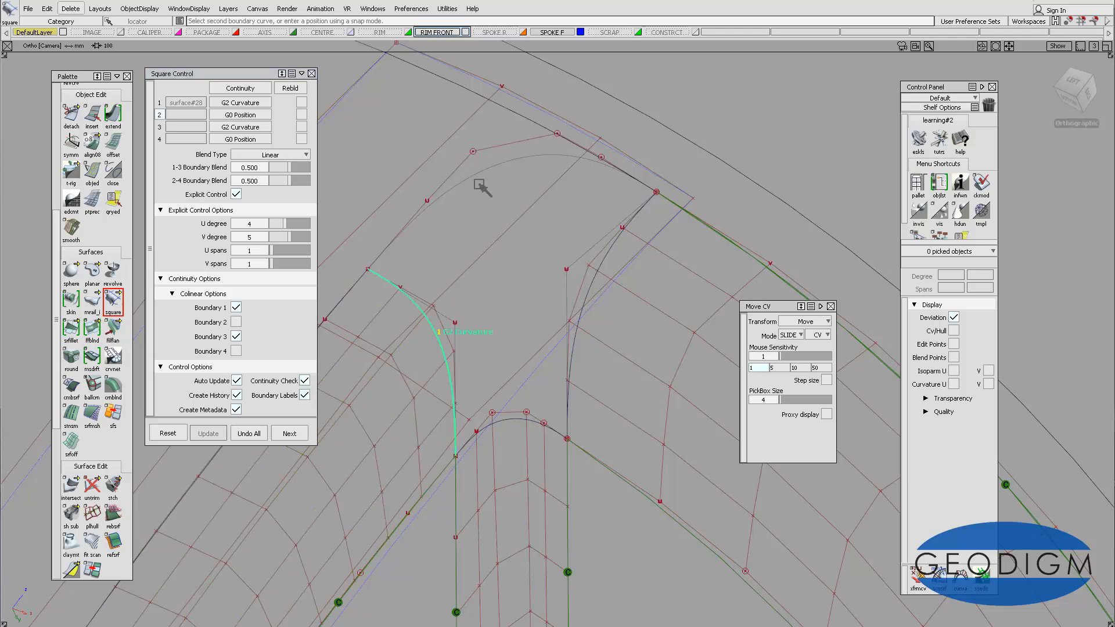
click(500, 164)
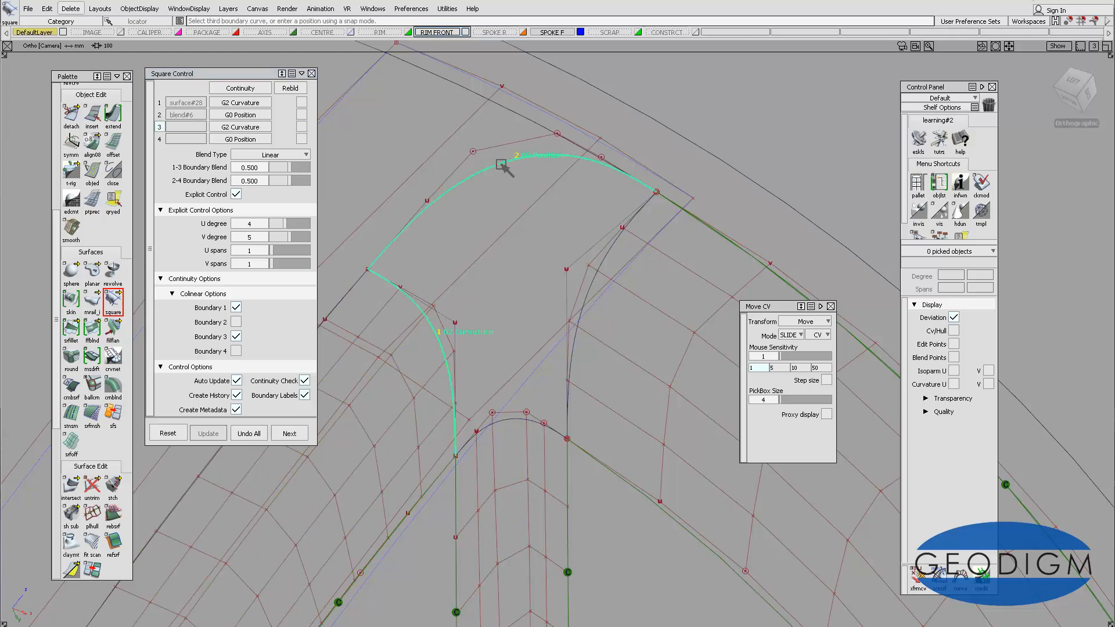
click(609, 254)
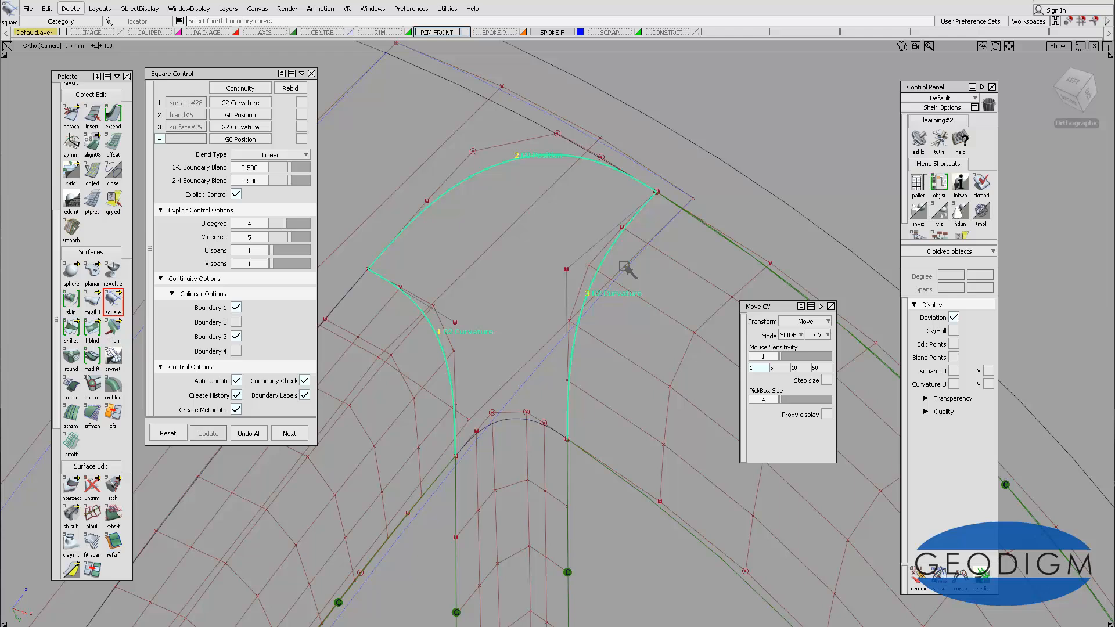
click(519, 425)
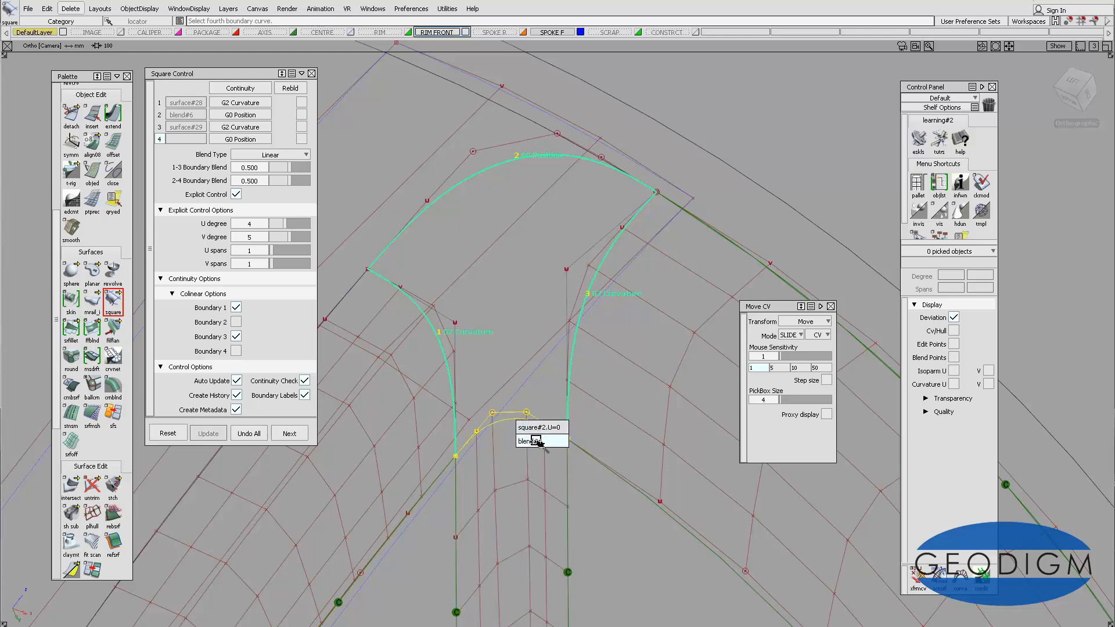
click(536, 426)
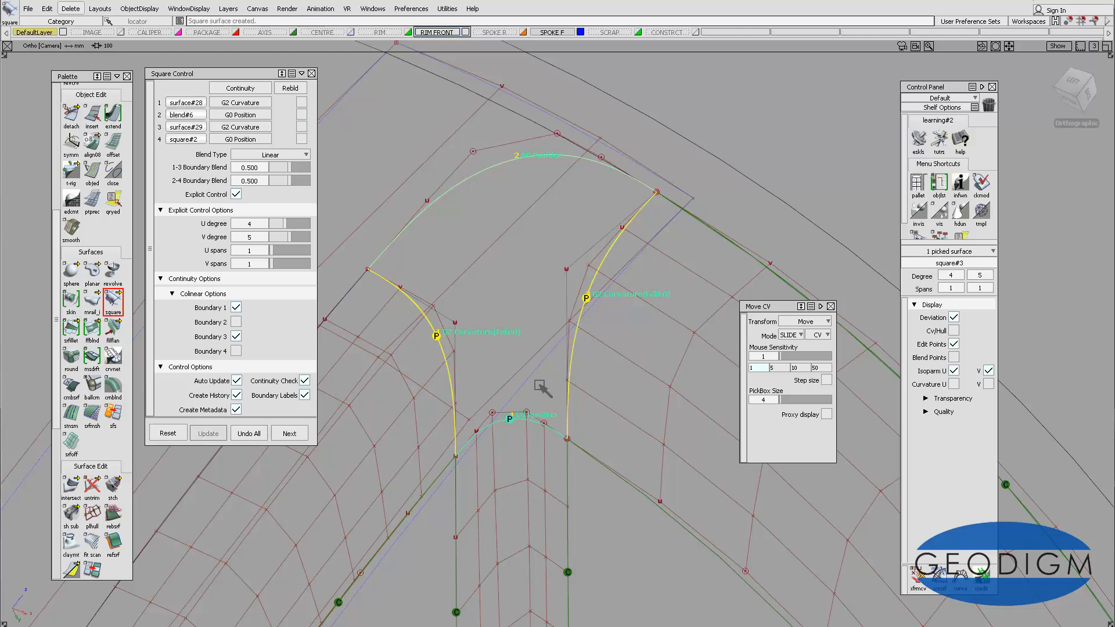
- Show the new corner surface's CVs and hulls and set its U degree to 5
click(954, 331)
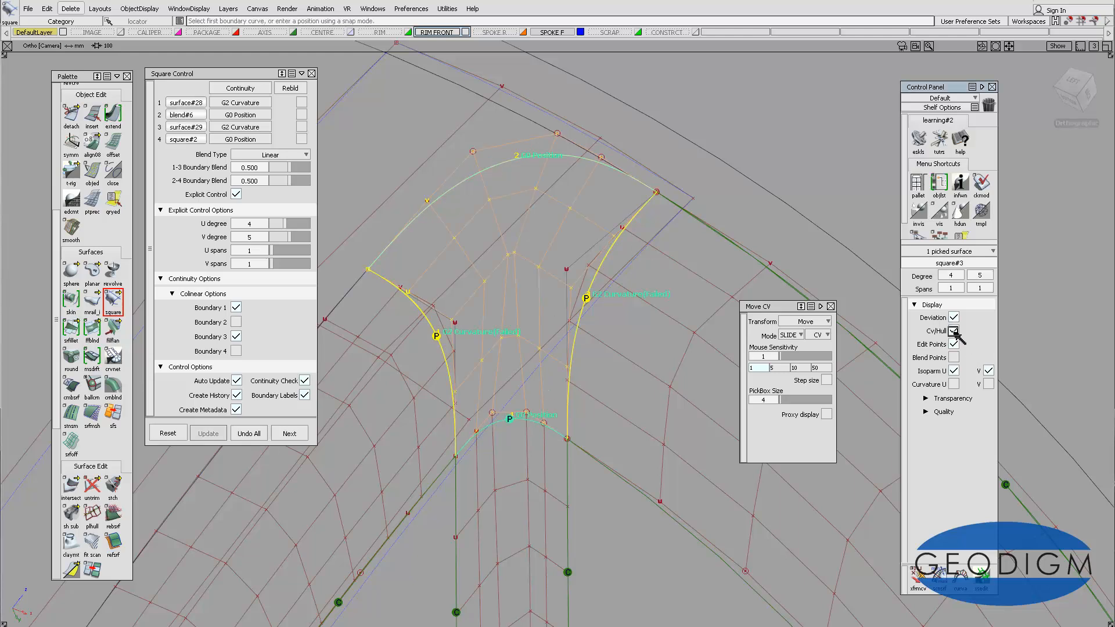
alt+shift+drag(528, 298, 581, 281)
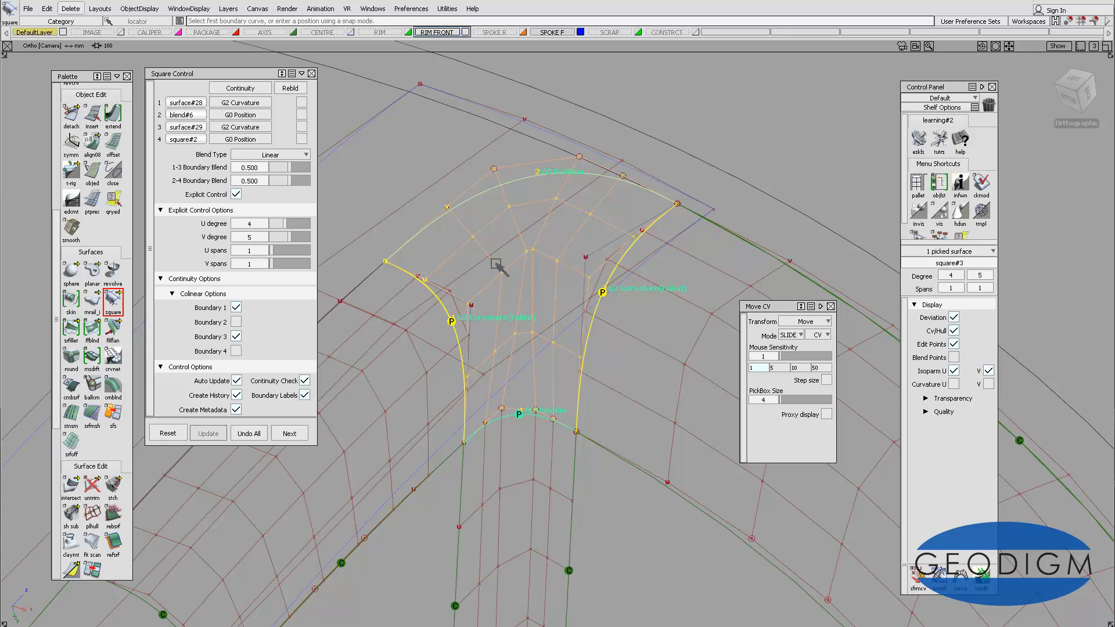
drag(283, 224, 291, 224)
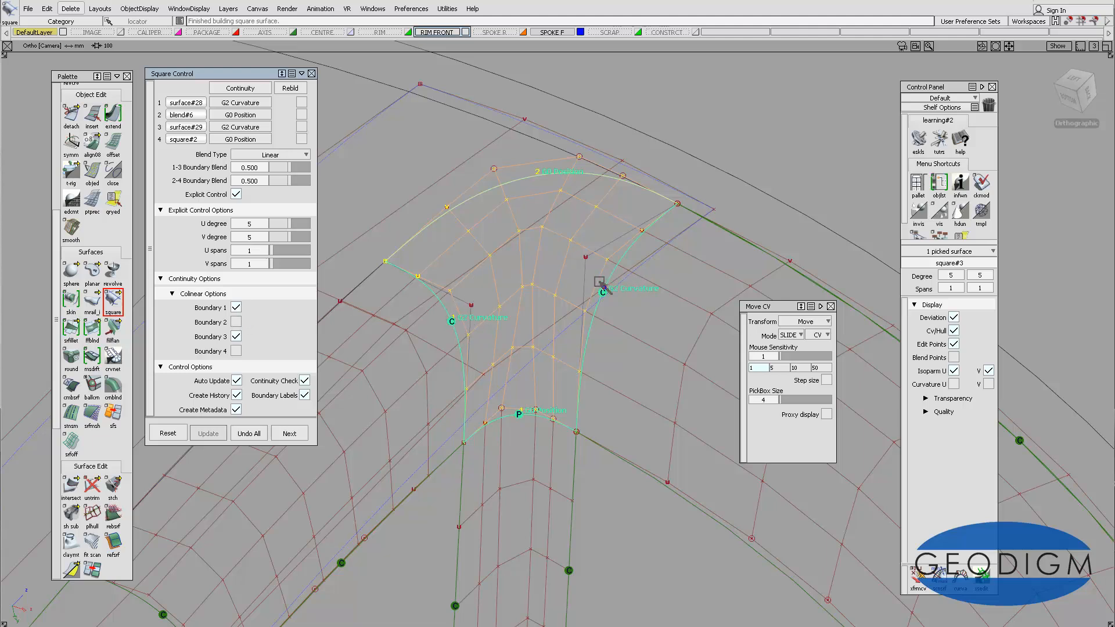
- Make boundary 4 of the corner surface colinear with G2 Curvature continuity
click(236, 352)
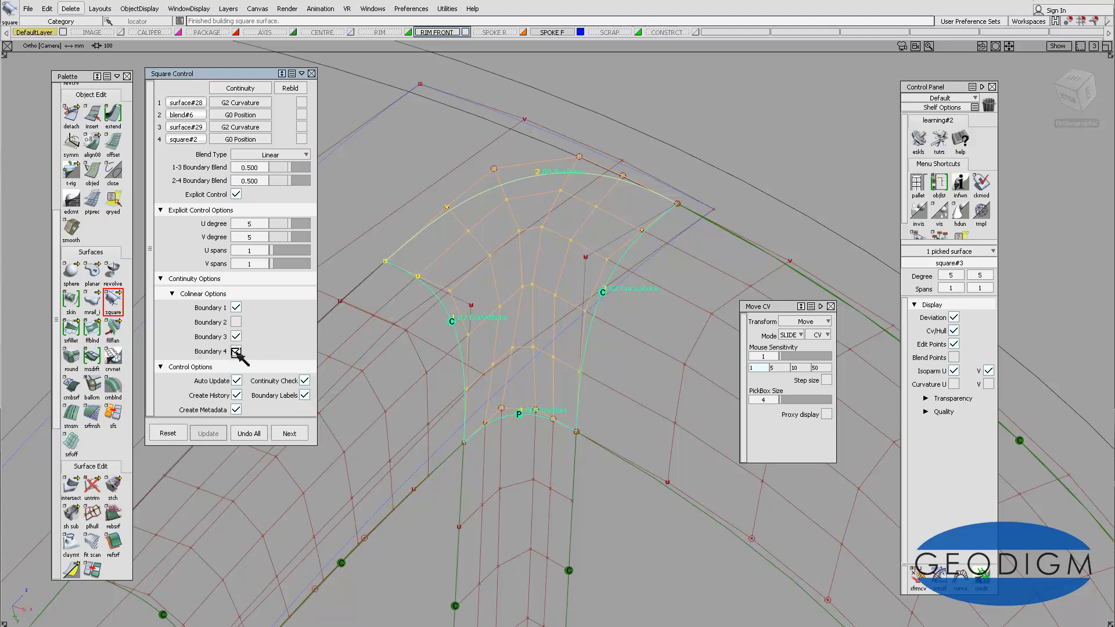
click(241, 140)
click(254, 165)
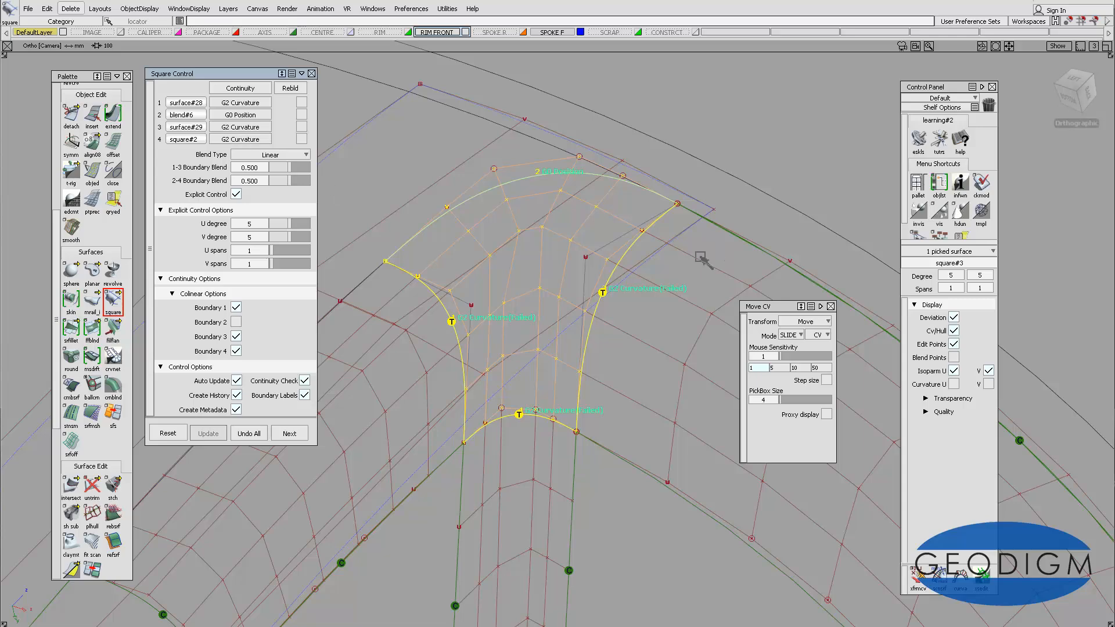
alt+shift+drag(604, 235, 642, 299)
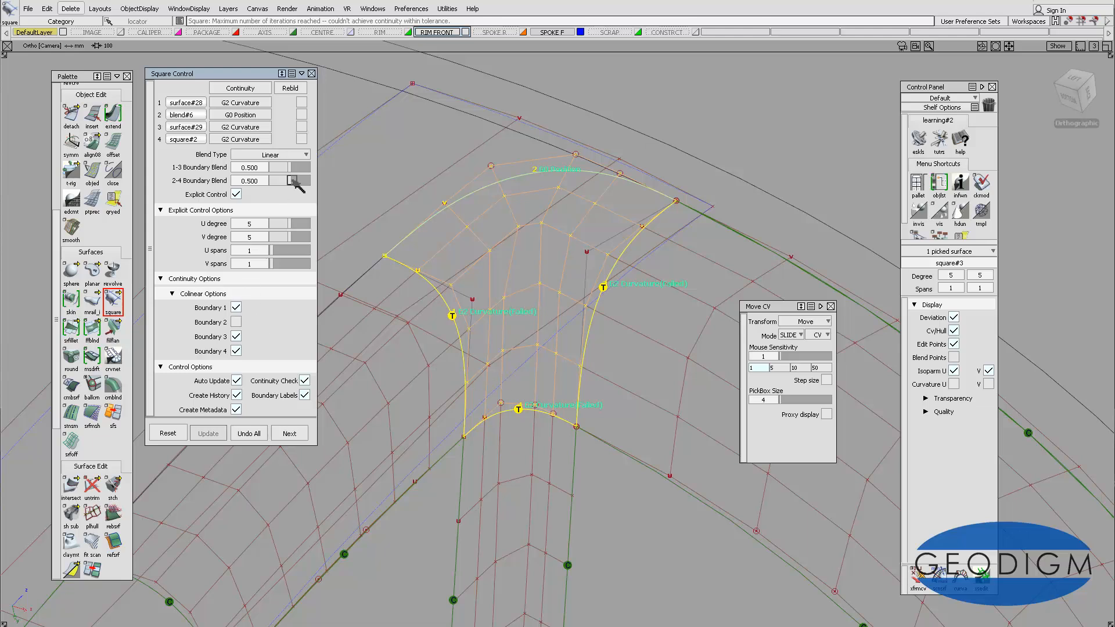
- Turn off Create History for the Square surface, then finish the command and deselect the surface
click(236, 395)
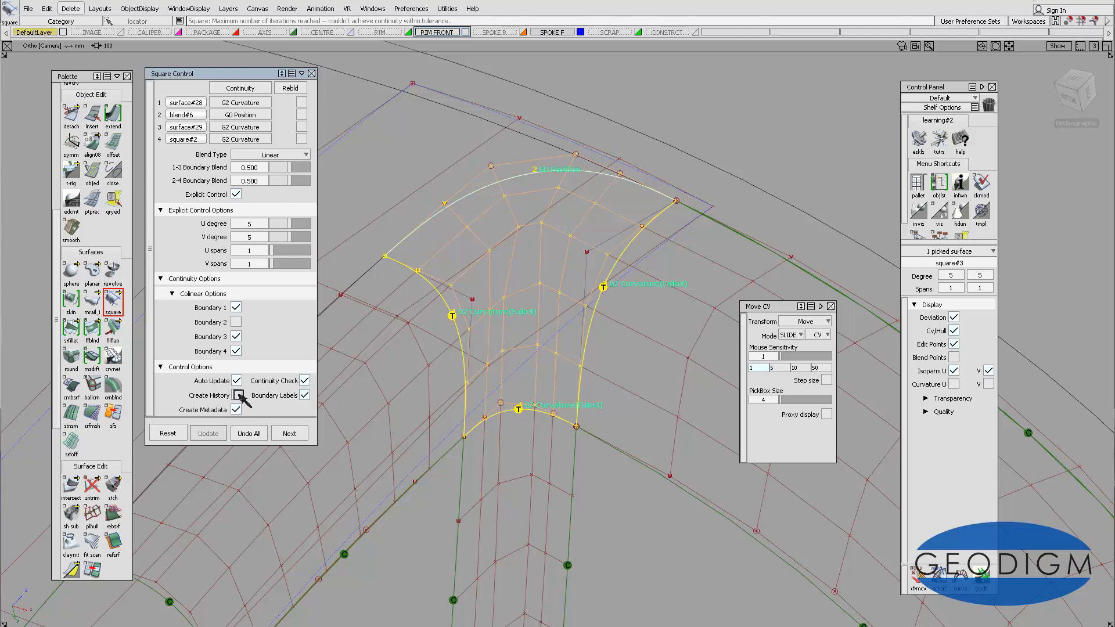
click(312, 73)
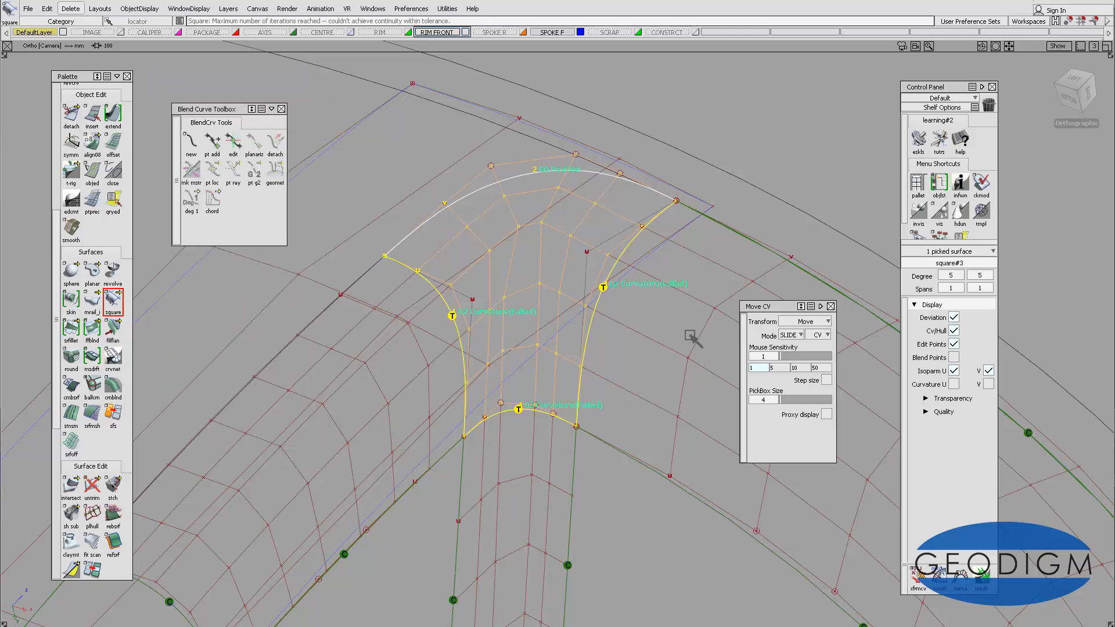
click(579, 348)
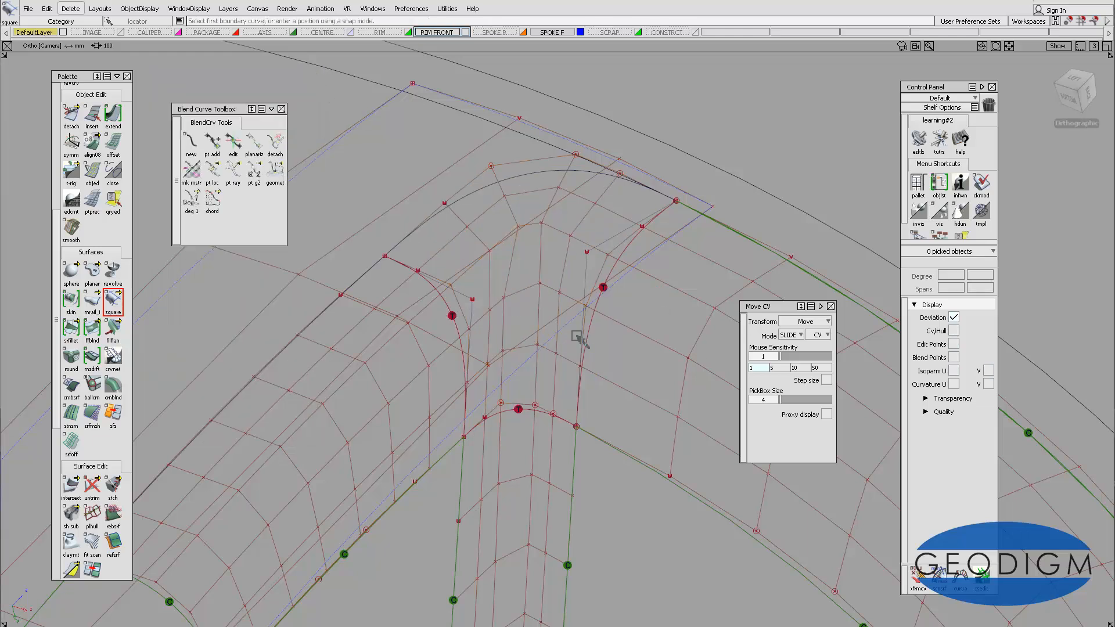
- Align the corner surface's boundary 1 edge to neighbouring surface#28 using Align 2008 with Curvature continuity
mouse_move(572, 349)
alt+shift+mouse_down()
mouse_move(575, 360)
mouse_move(571, 347)
alt+shift+mouse_up()
alt+shift+middle_drag(571, 346, 572, 327)
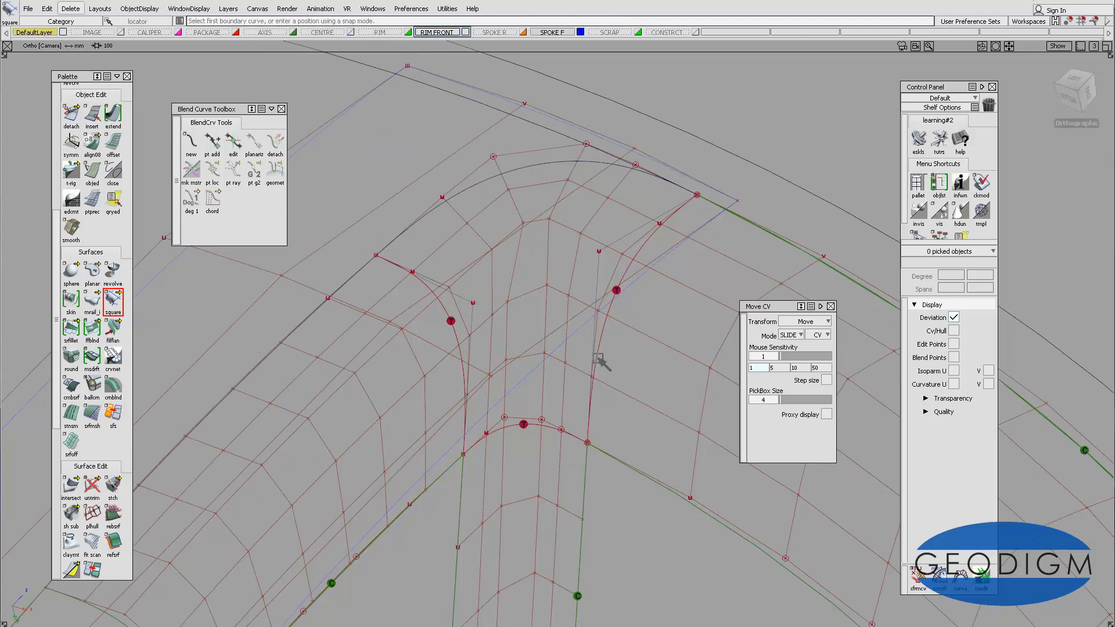
alt+shift+middle_drag(602, 341, 600, 323)
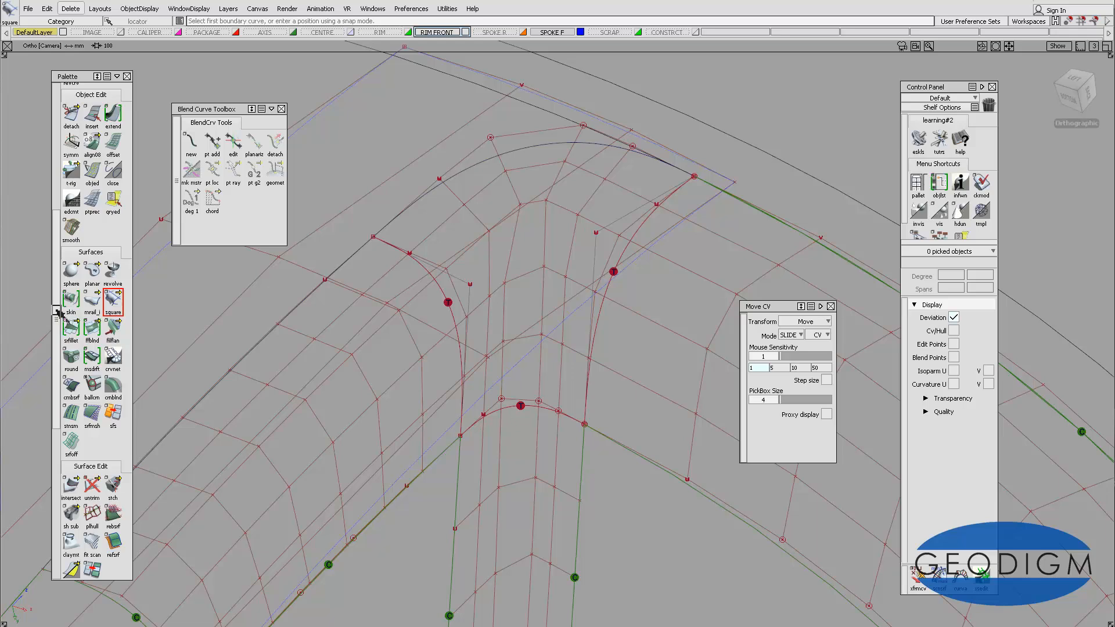
drag(58, 312, 59, 281)
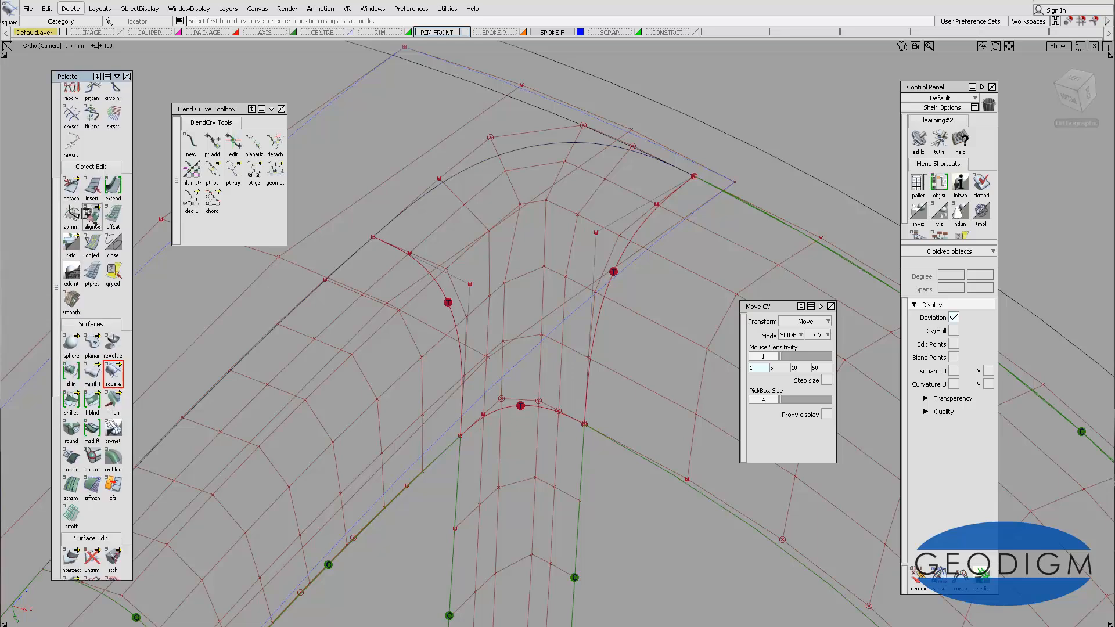
click(92, 214)
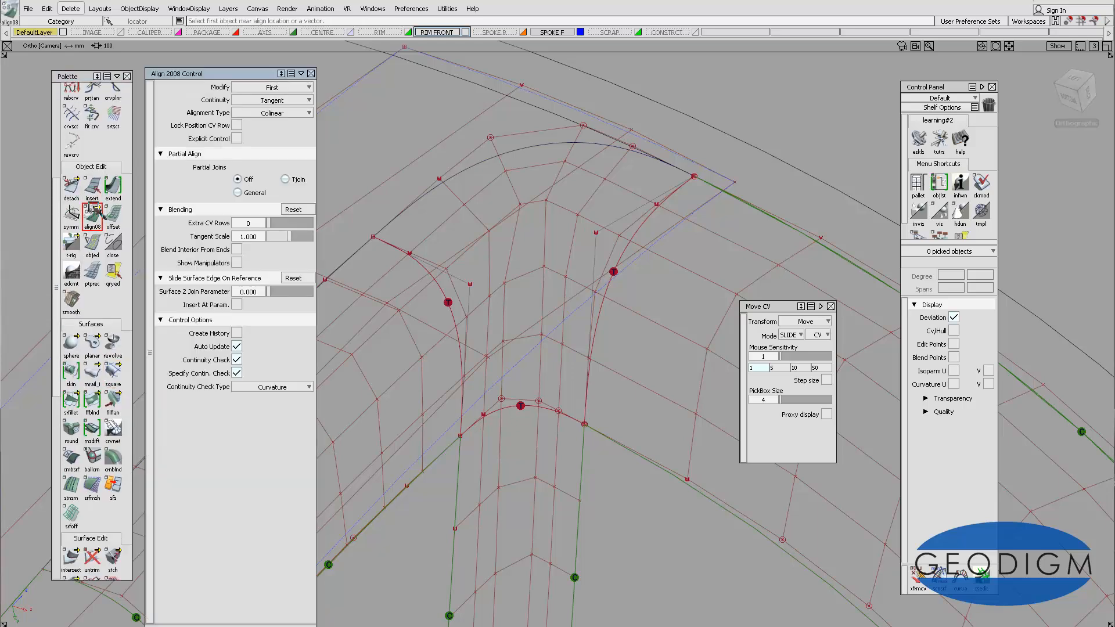
click(448, 301)
click(465, 316)
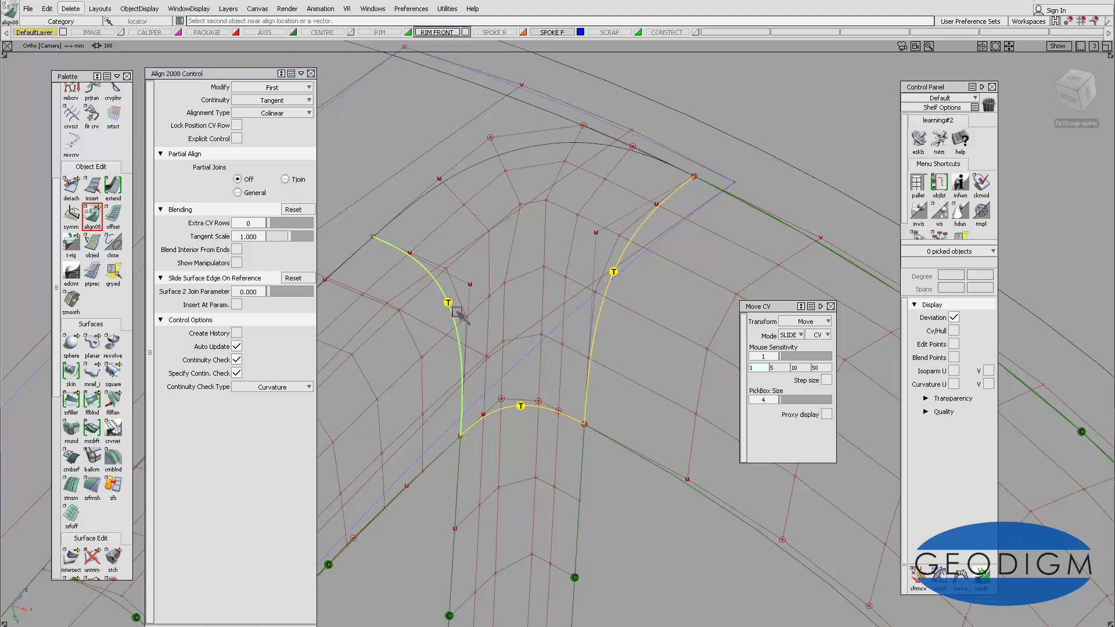
click(284, 100)
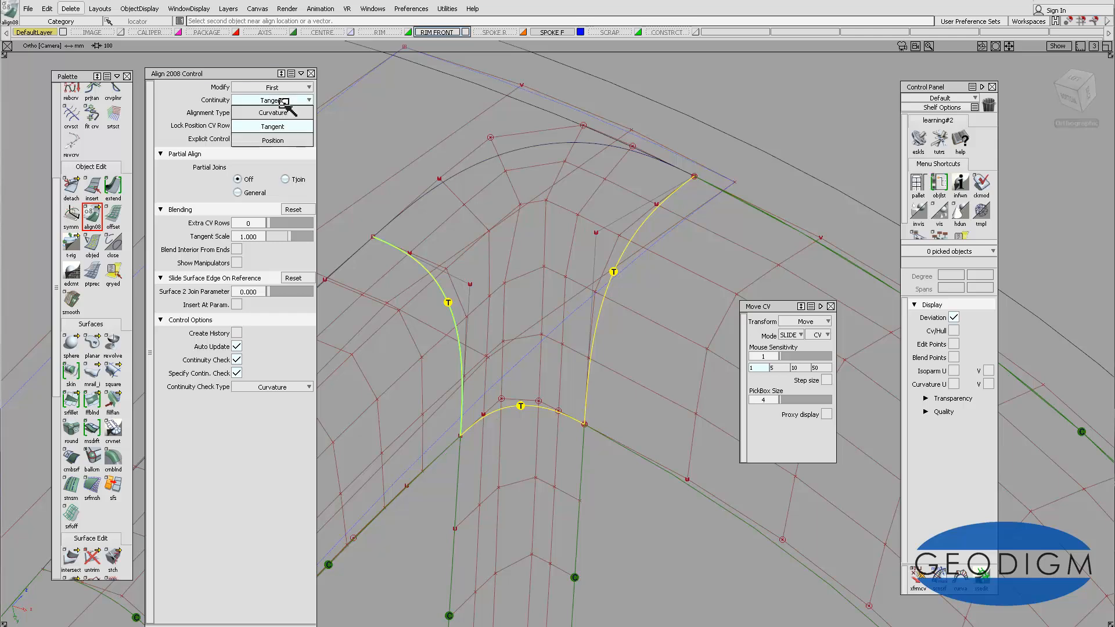
click(285, 113)
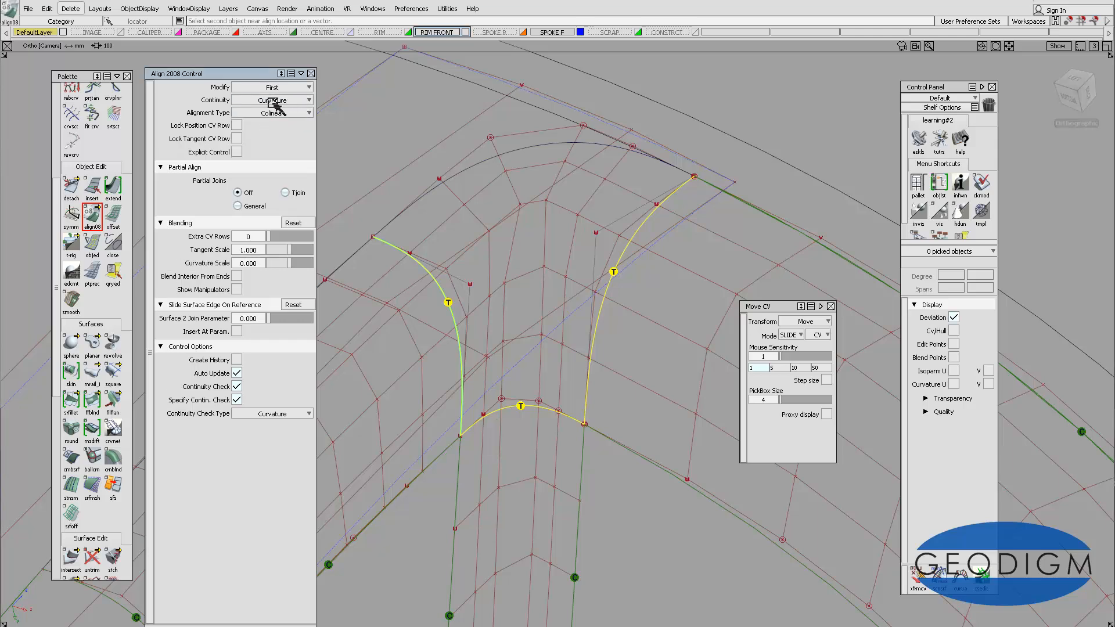
click(445, 298)
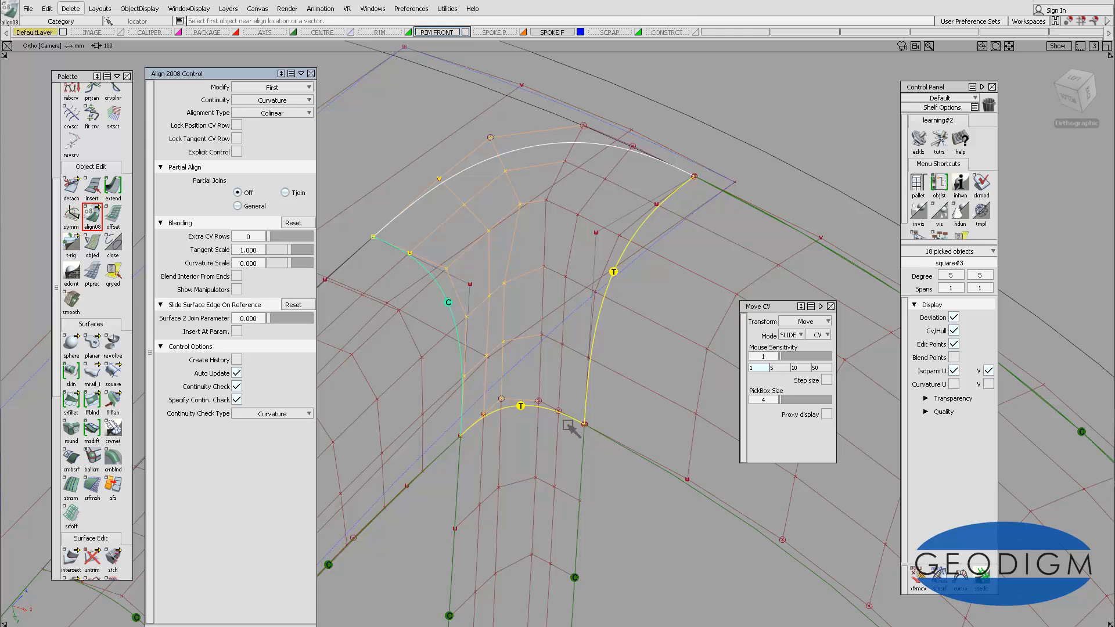
- Align the corner surface's opposite side edge to surface#29 with Curvature continuity
click(598, 327)
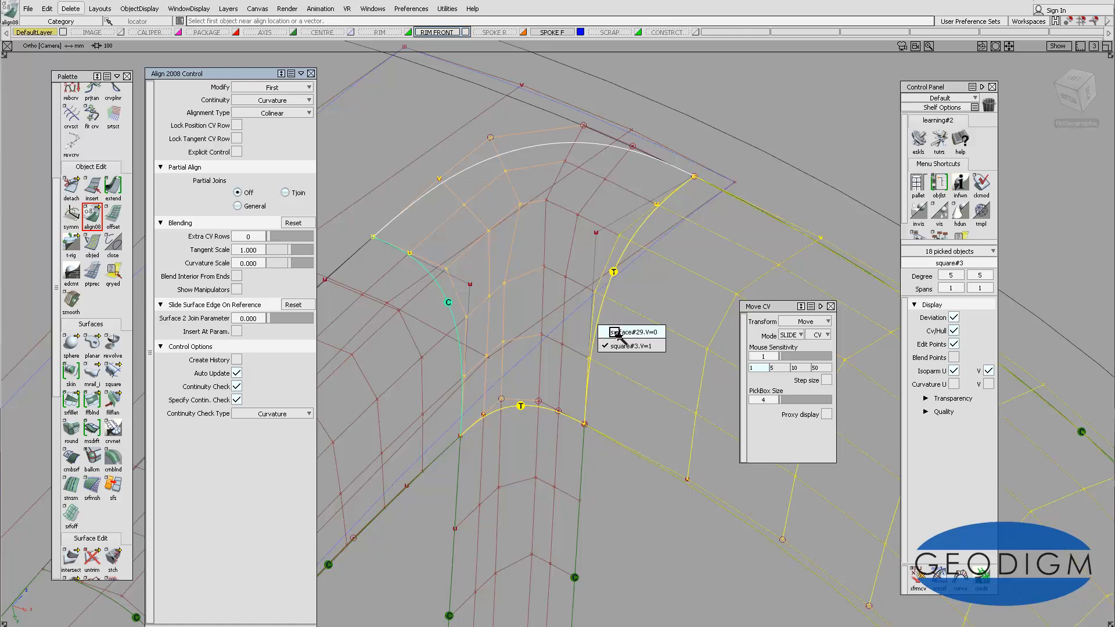
click(596, 344)
click(596, 342)
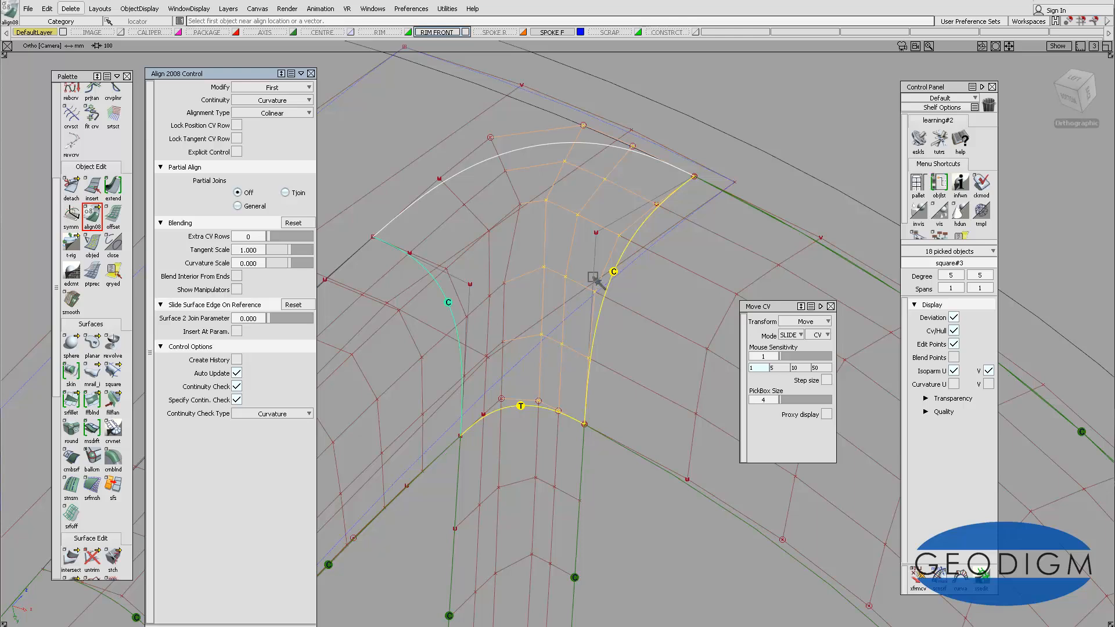
- Align the corner surface's short inner edge to the adjoining square#2 surface with Curvature continuity
click(281, 100)
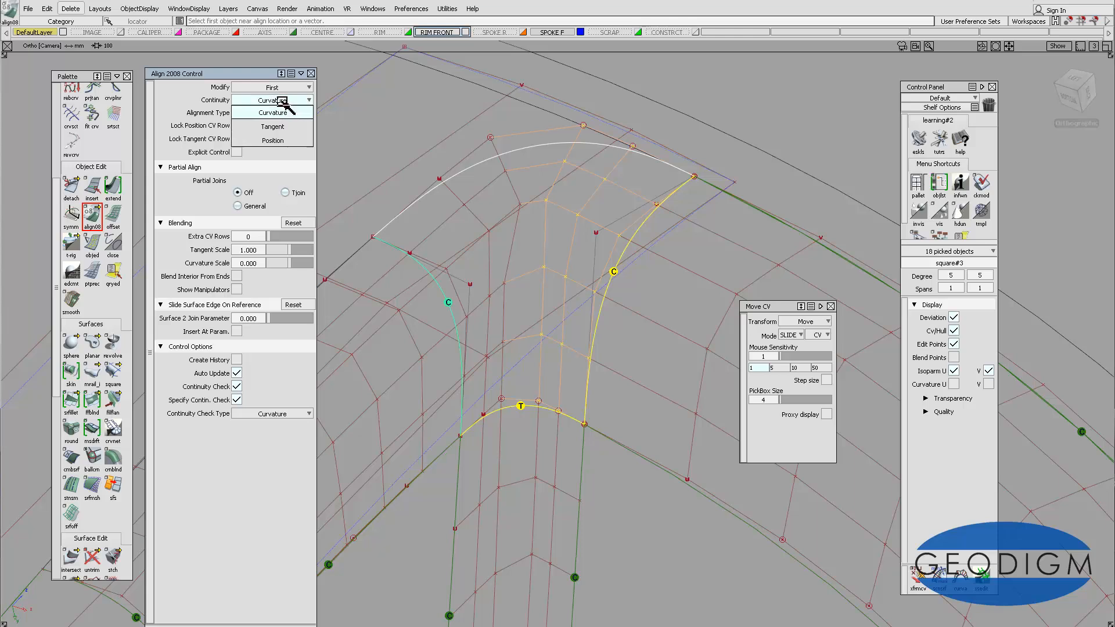
click(281, 112)
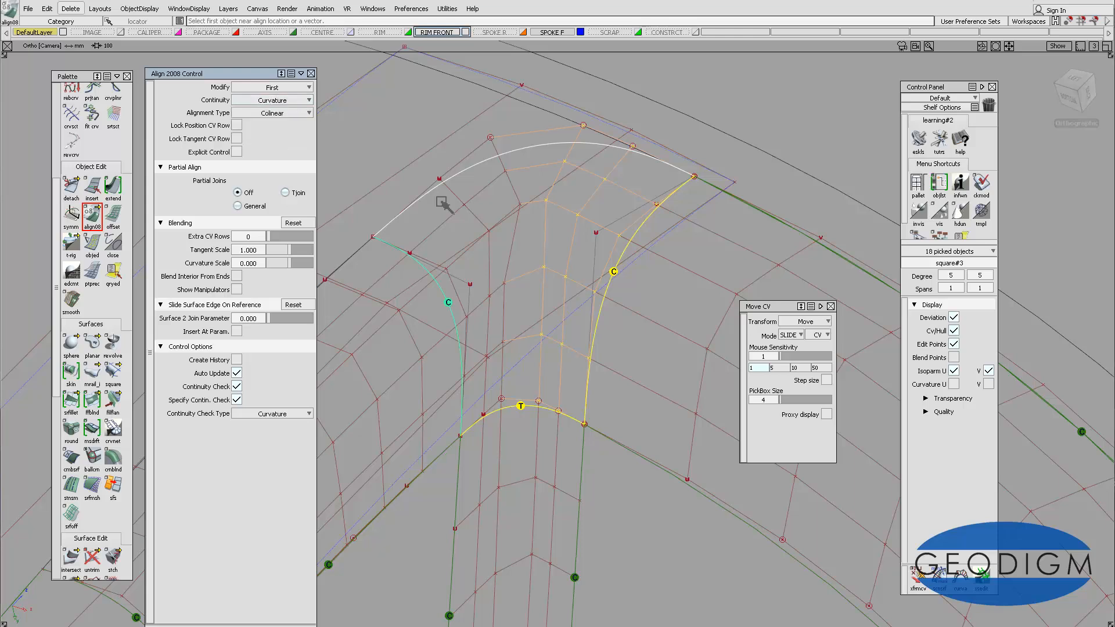
click(530, 407)
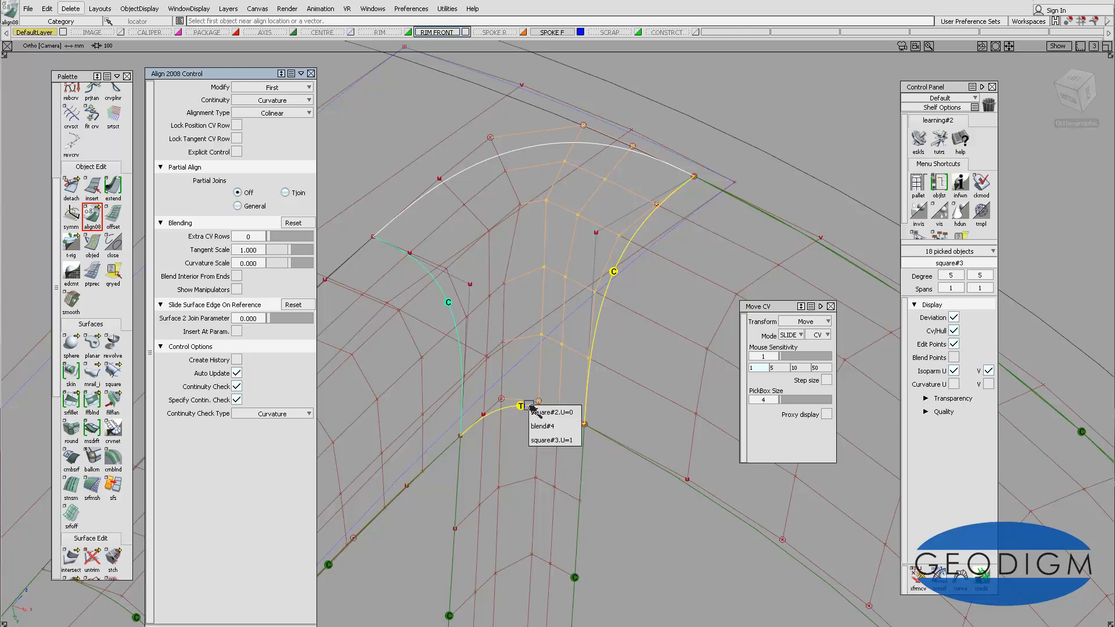
click(550, 441)
click(521, 406)
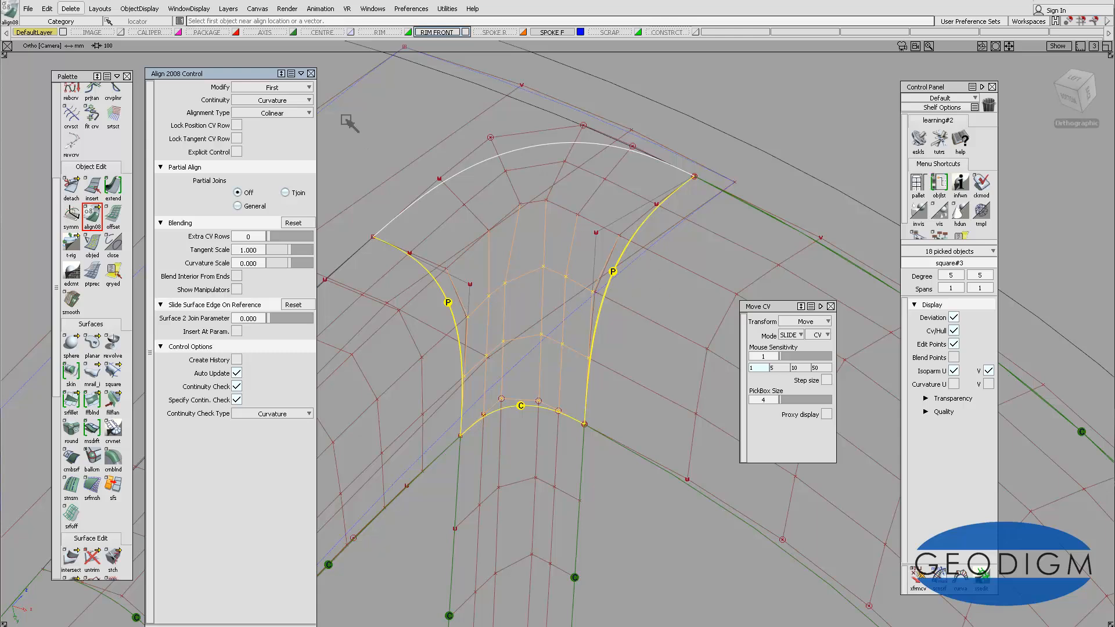
- Change the inner edge alignment to Tangent continuity and turn off Specify Contin. Check
click(279, 100)
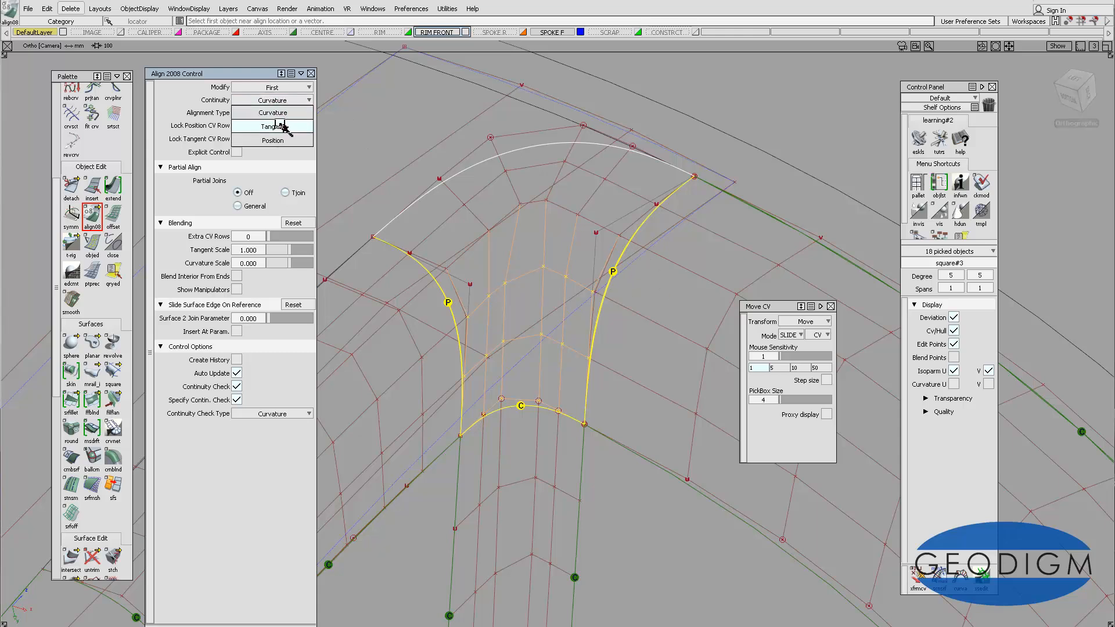
click(281, 124)
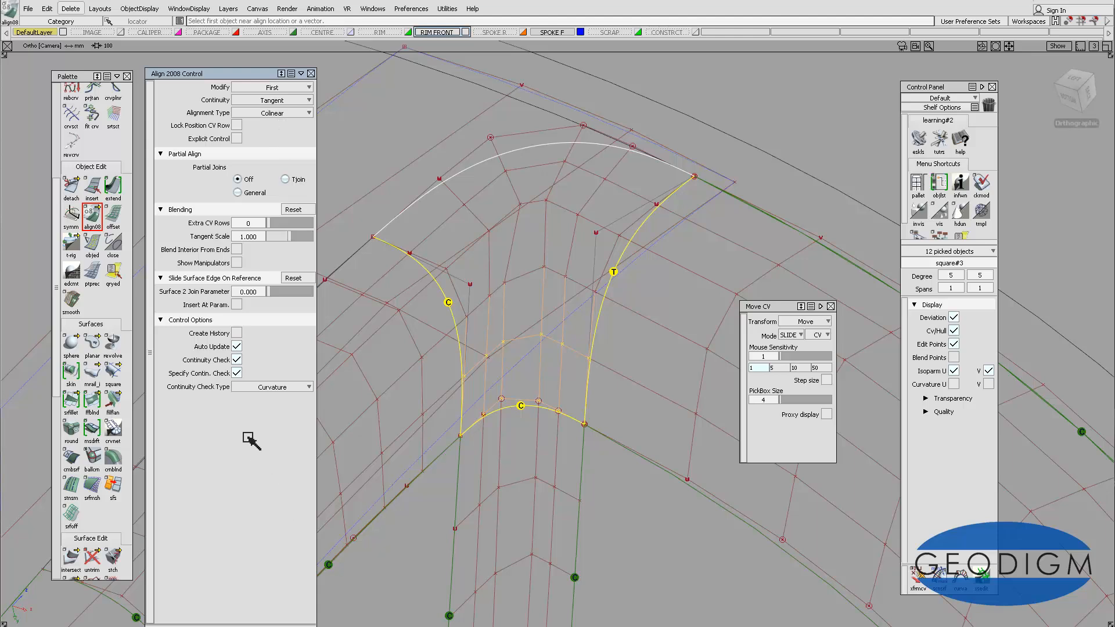
click(238, 374)
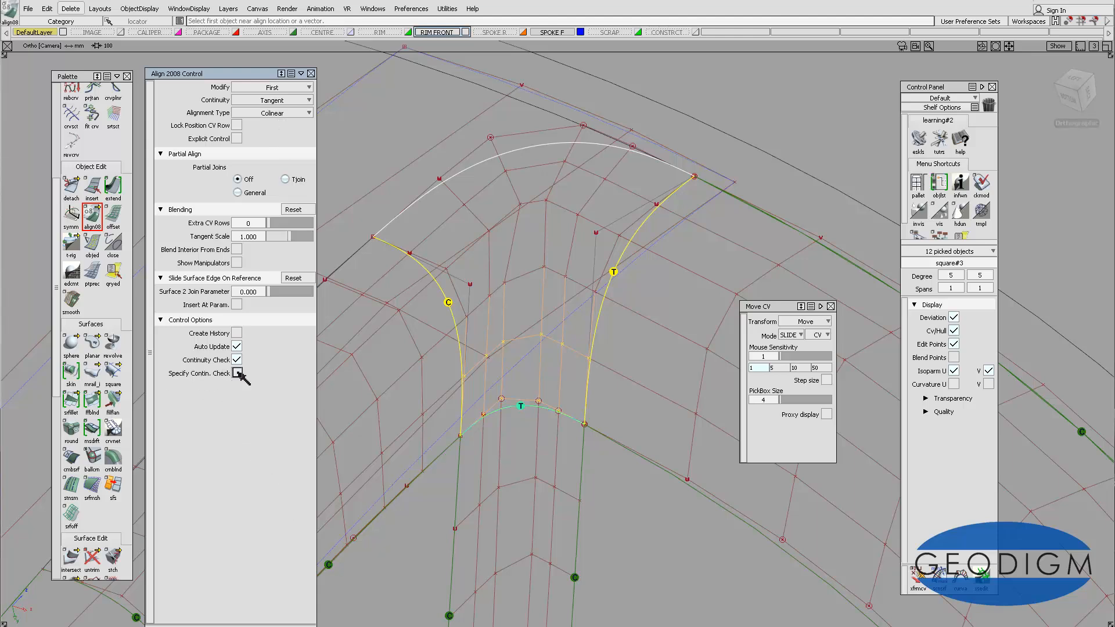
- Turn on Specify Contin. Check for the inner edge, try the Tangent check type, and set it back to Curvature
click(239, 373)
click(238, 374)
click(238, 374)
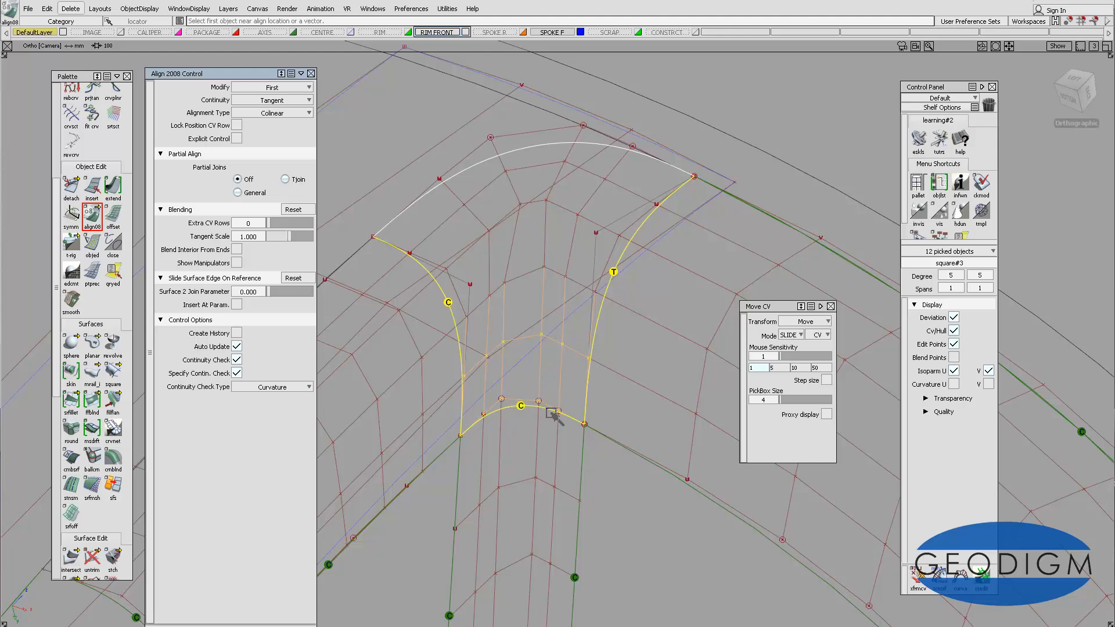
click(289, 389)
click(291, 413)
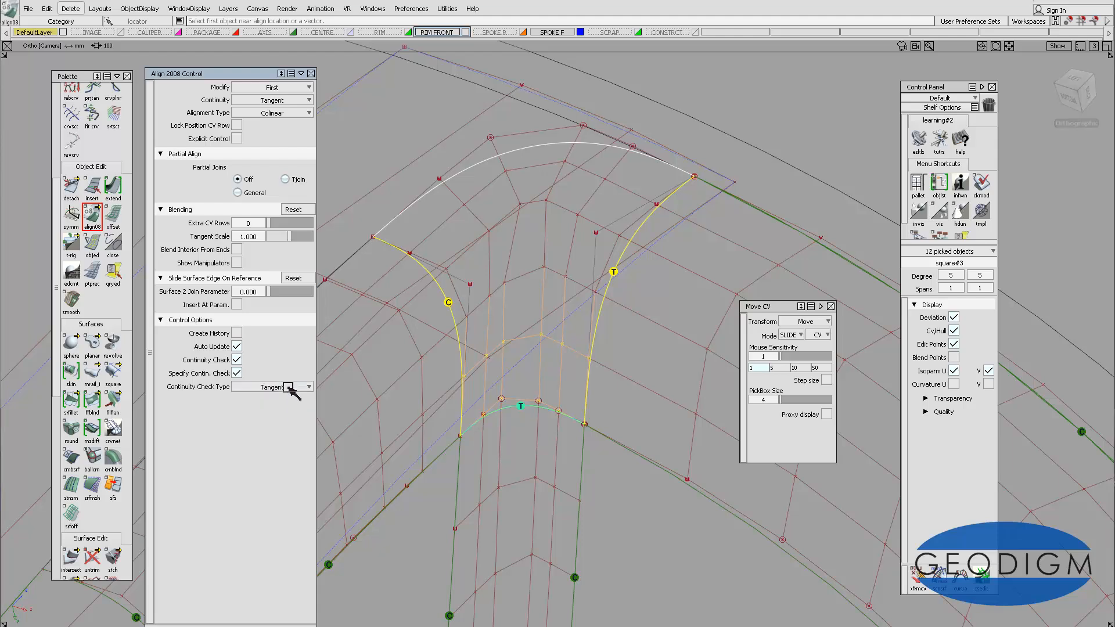
click(288, 388)
click(289, 400)
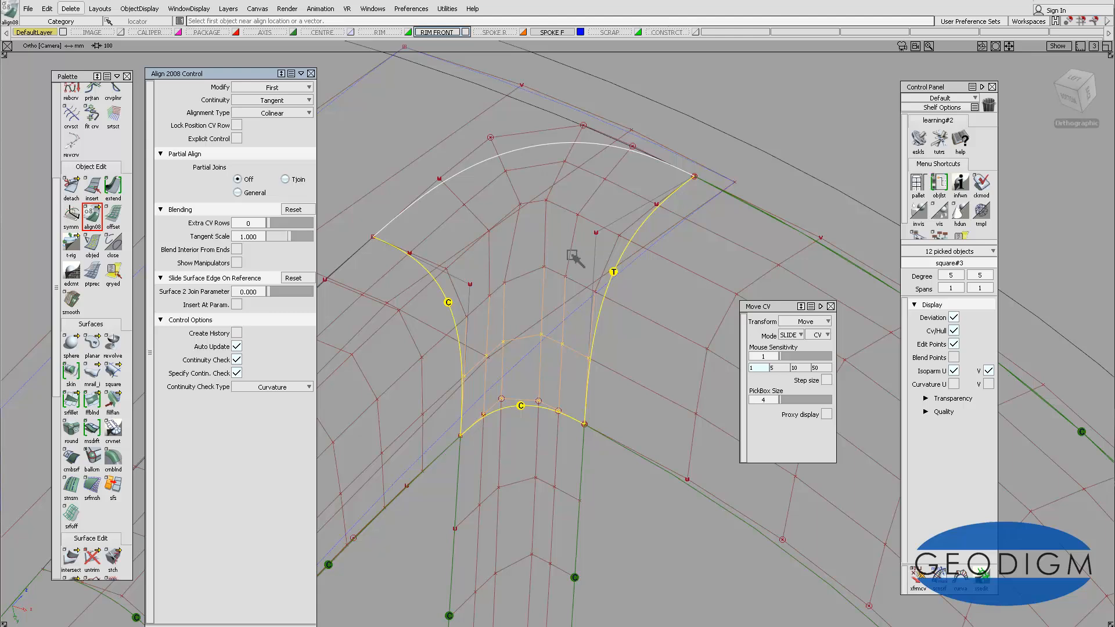
- Realign the corner surface's longer side edge with Tangent continuity and compare the Tangent and Curvature check types, ending on Curvature
click(599, 322)
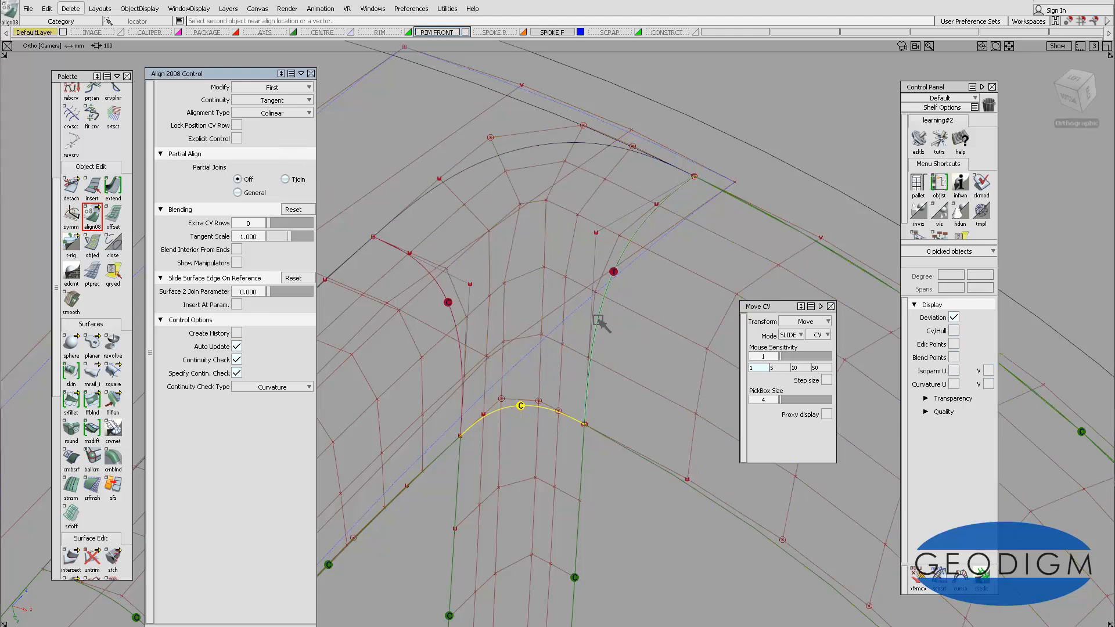
click(599, 322)
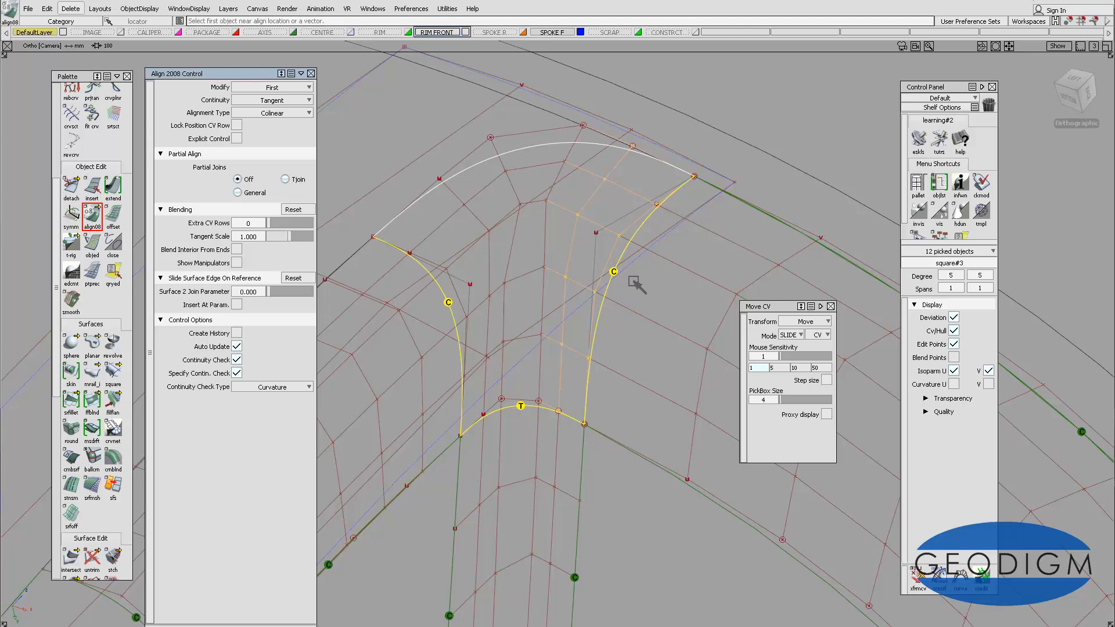
click(291, 387)
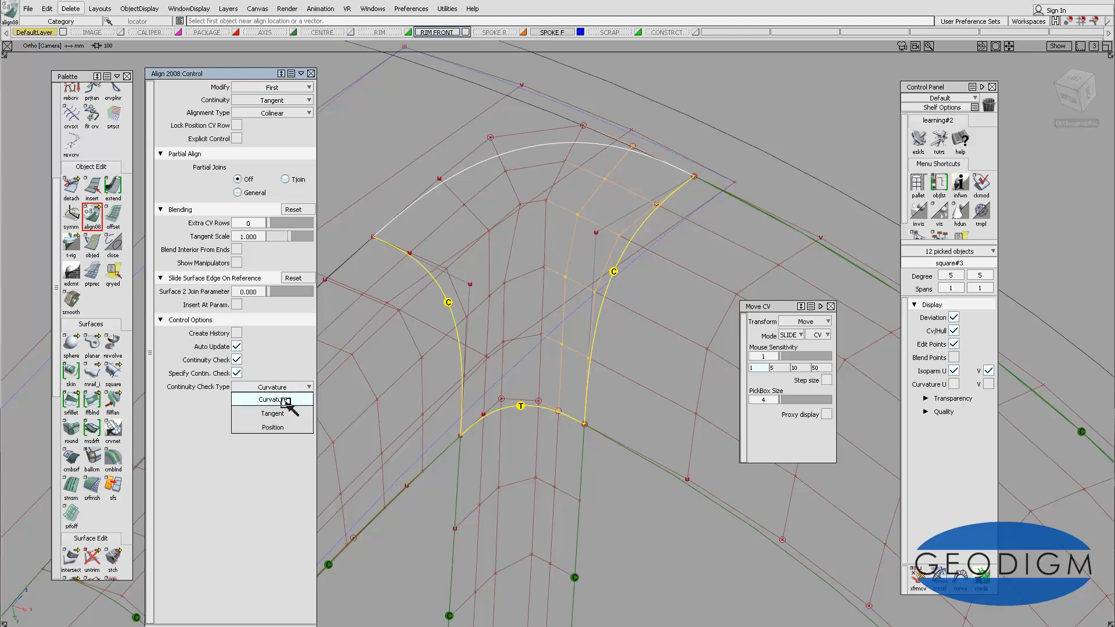
click(283, 413)
click(281, 387)
click(282, 400)
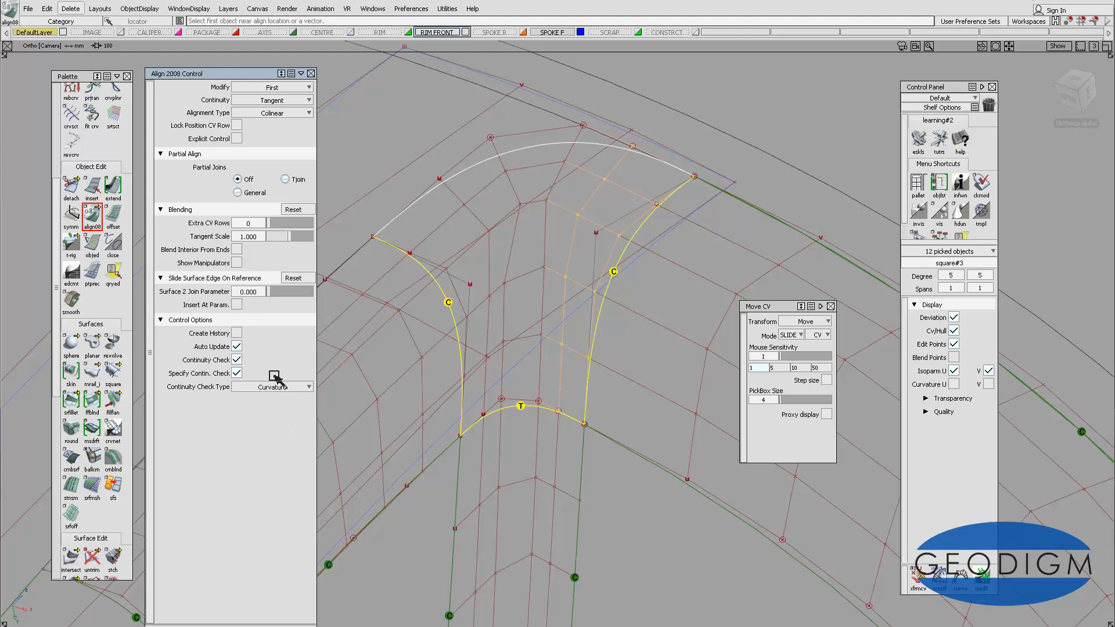
- Realign the corner surface's opposite side edge and its short inner edge to their neighbours with Tangent continuity
click(447, 301)
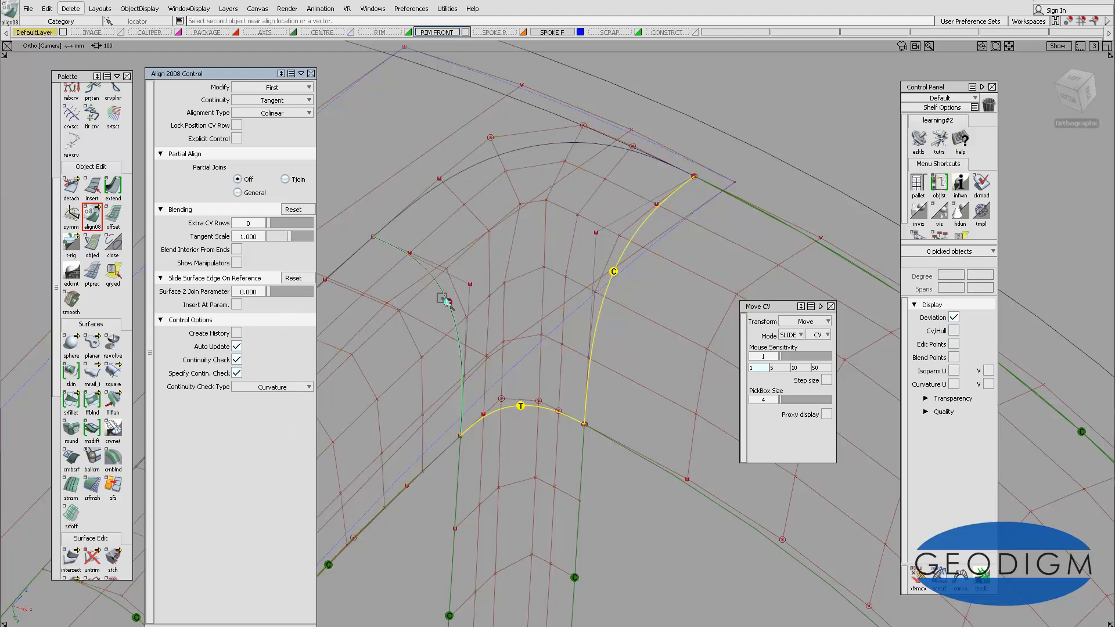
click(447, 298)
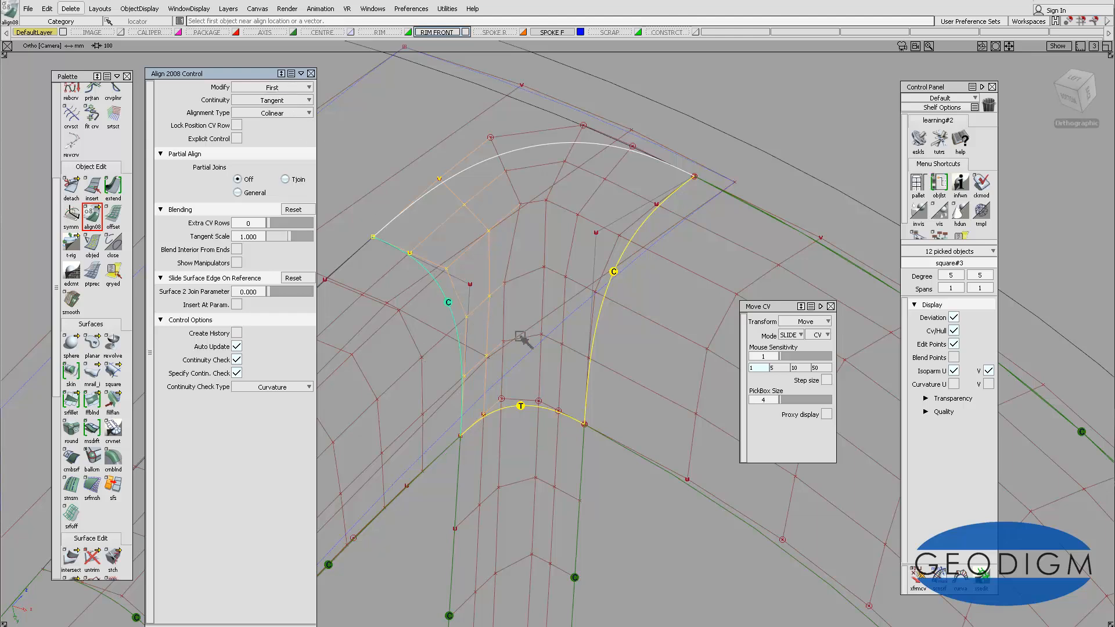
click(553, 413)
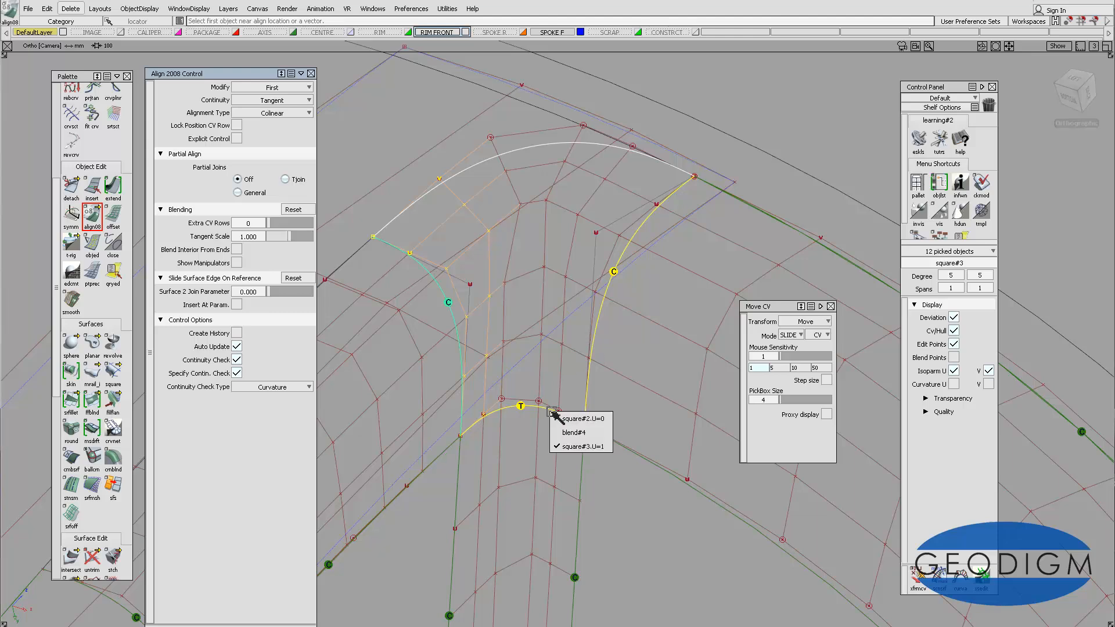
click(555, 416)
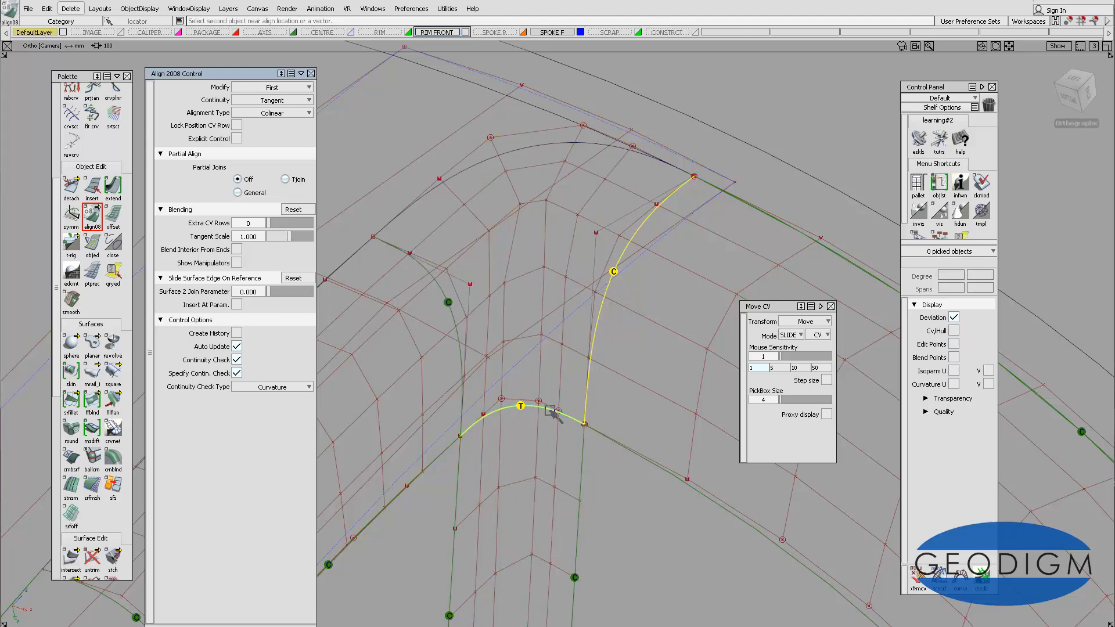
click(553, 414)
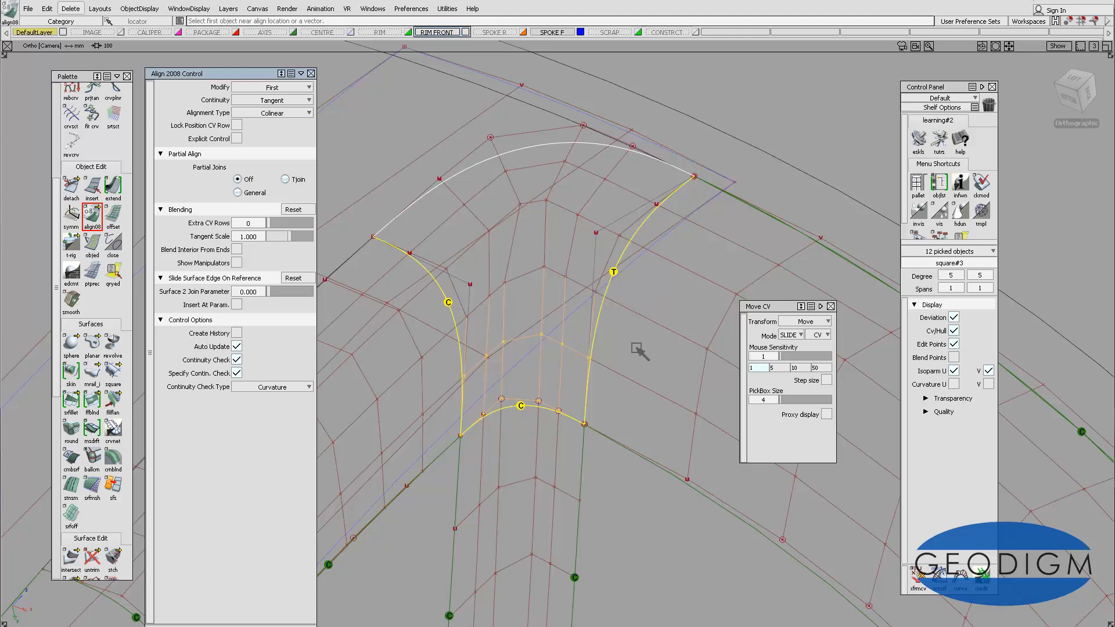
- Review the continuity and alignment type options of the newer Align tool
key(ctrl+shift+n)
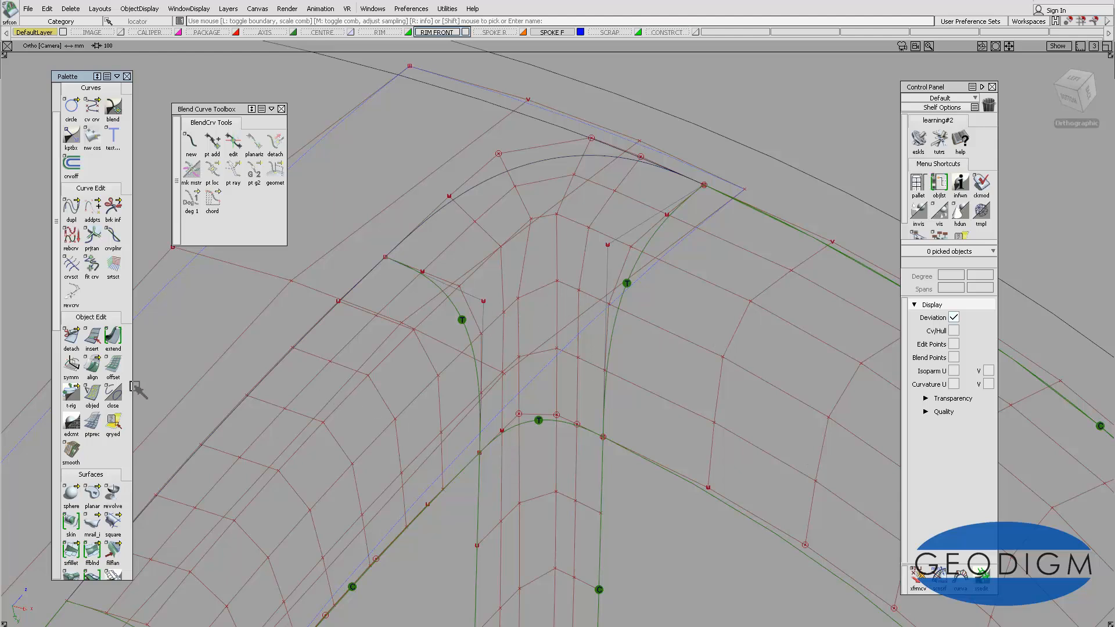
double_click(92, 366)
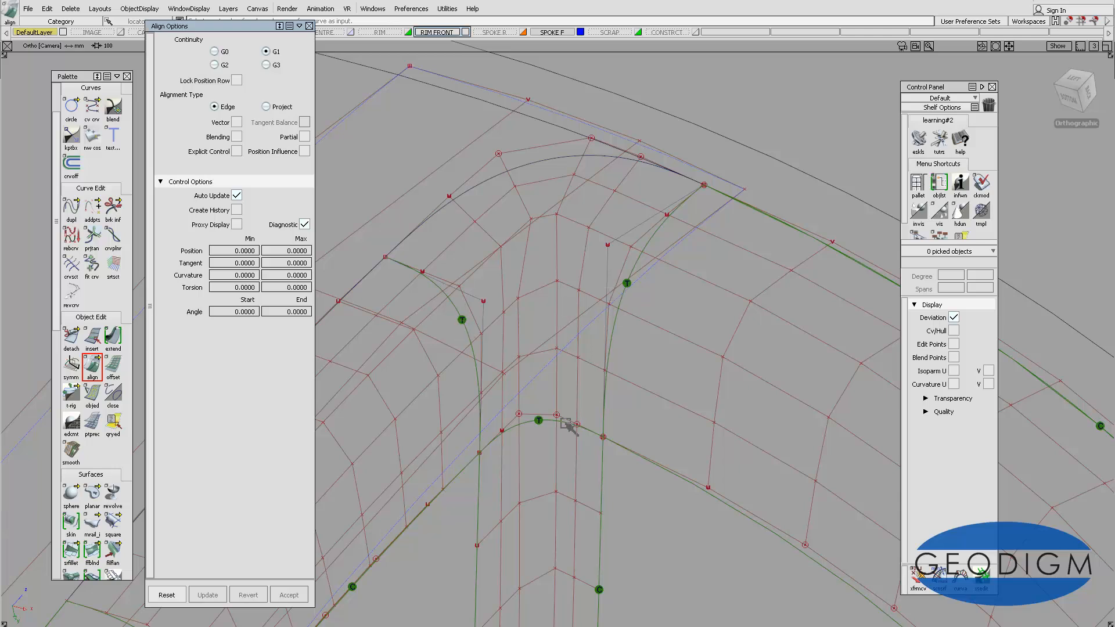
click(310, 26)
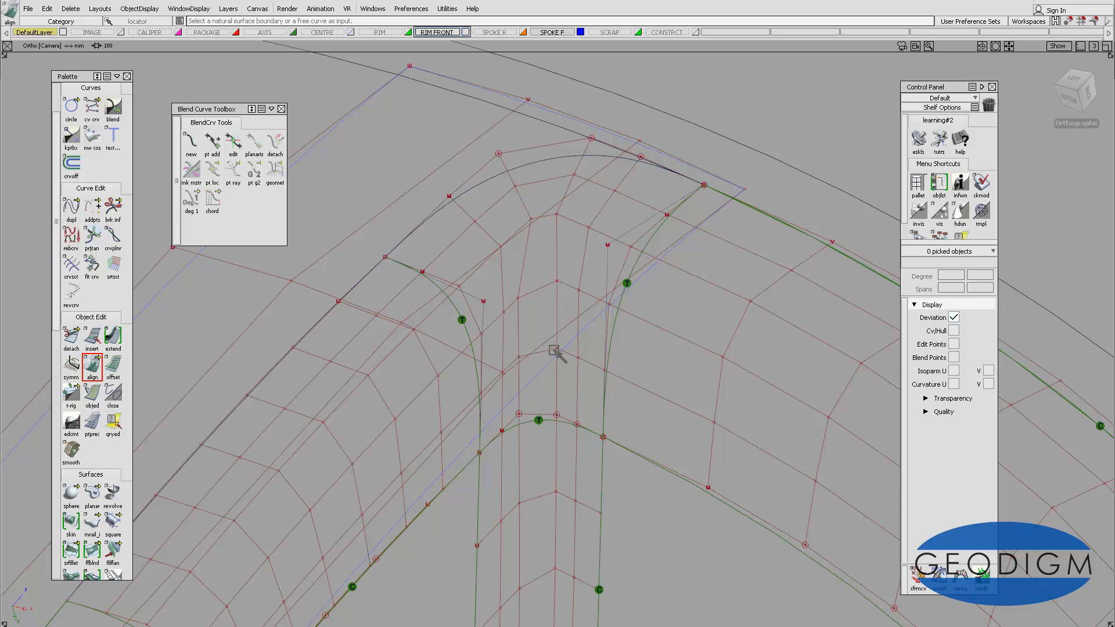
- Turn off the CV/Hull display of the large surface node#94 that overlaps the corner
alt+shift+right_drag(563, 406, 535, 456)
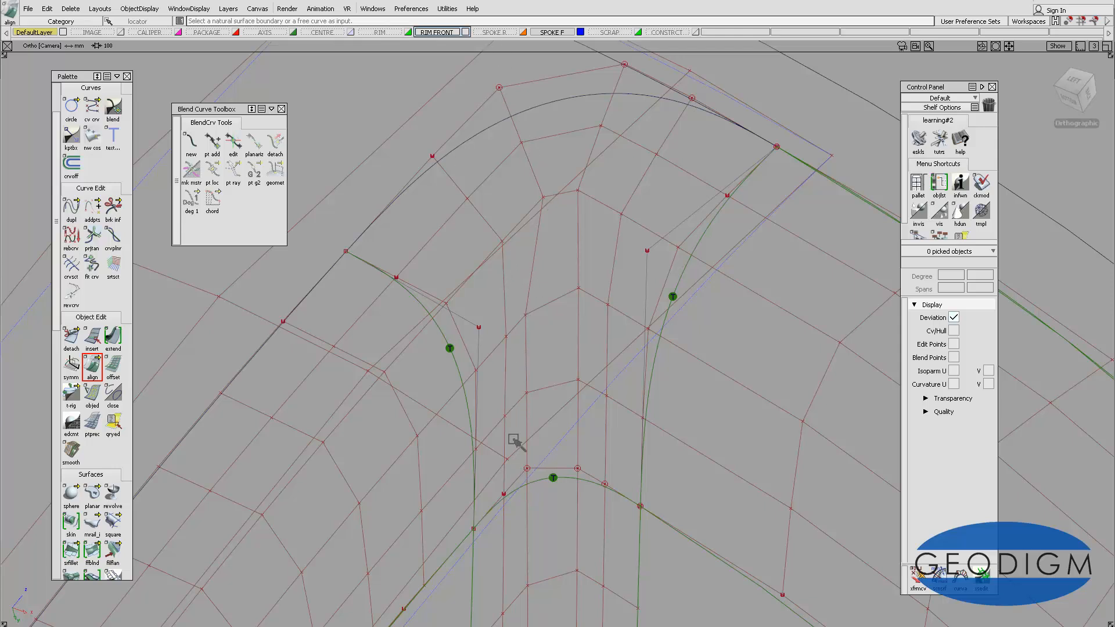
ctrl+shift+drag(565, 251, 527, 269)
scroll(528, 259, down, 5)
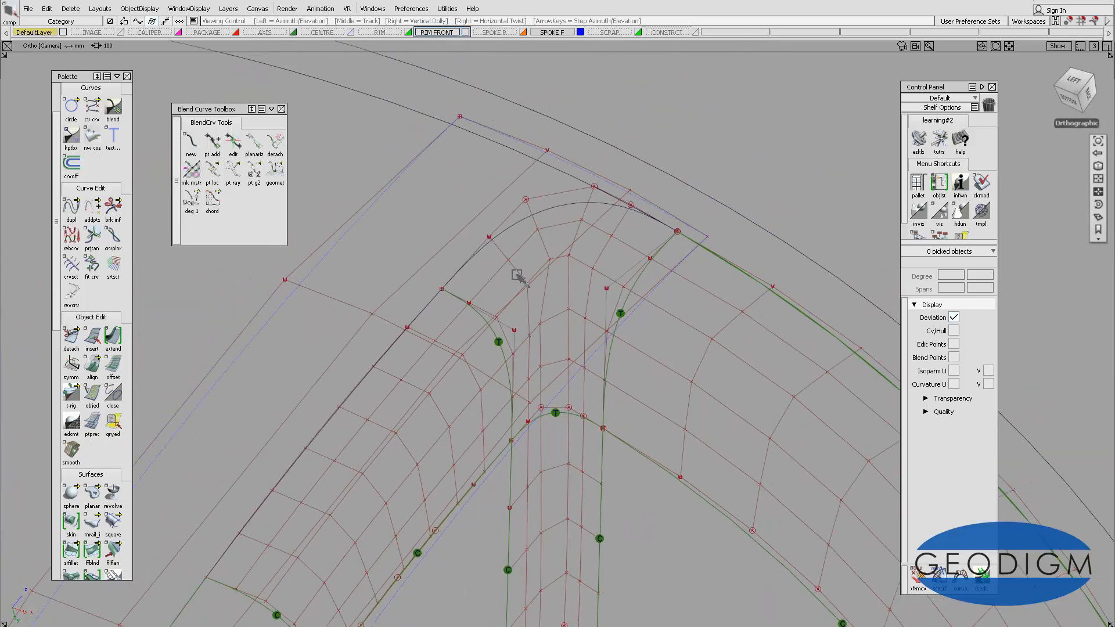
click(468, 245)
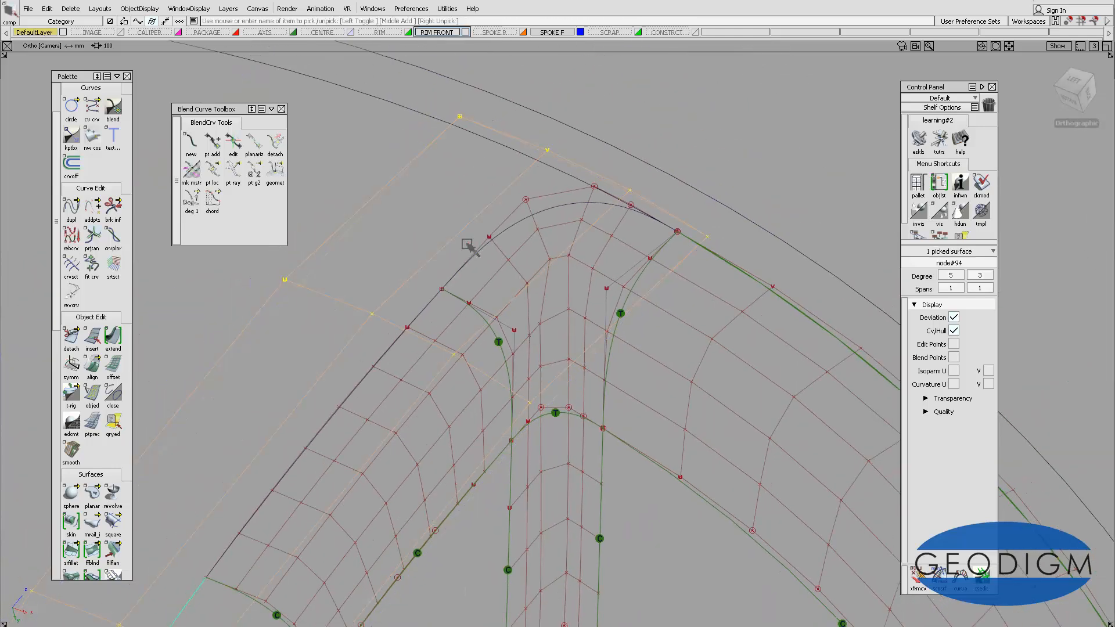
click(954, 330)
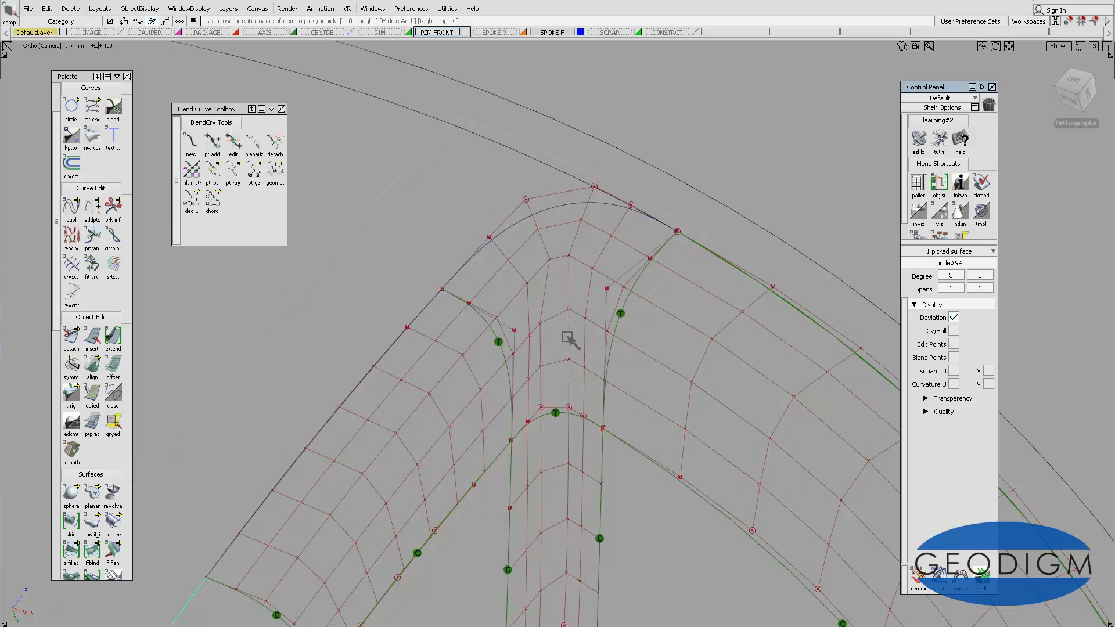
click(531, 264)
mouse_move(530, 264)
alt+shift+mouse_down()
mouse_move(530, 200)
mouse_move(537, 279)
alt+shift+mouse_up()
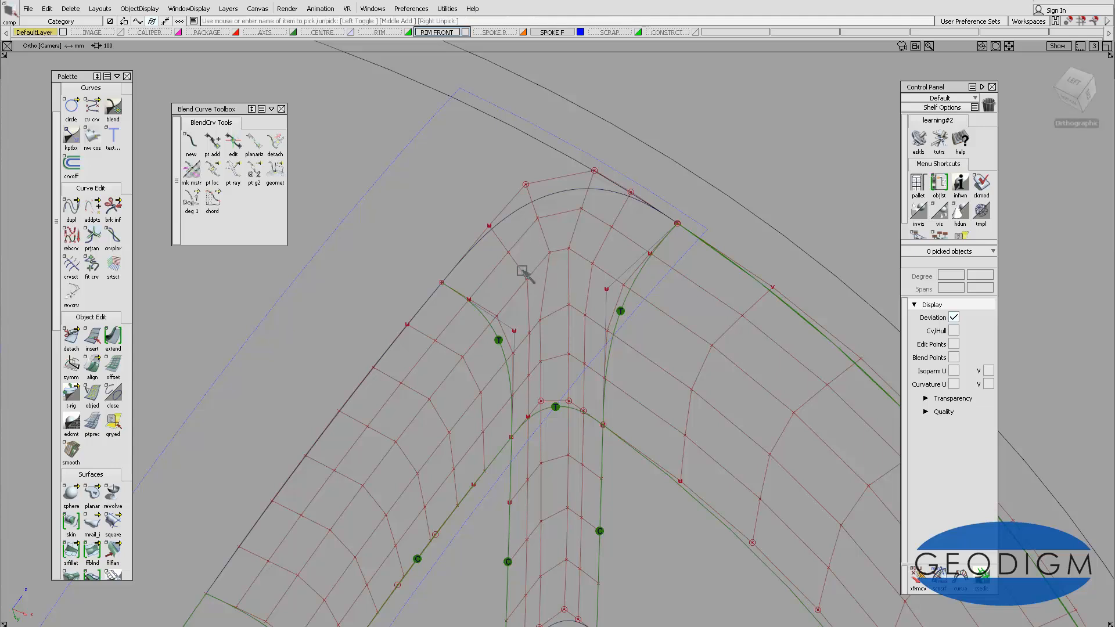
- Isolate the corner surface square#3 by hiding all unselected objects, and clear the selection
ctrl+shift+click(517, 269)
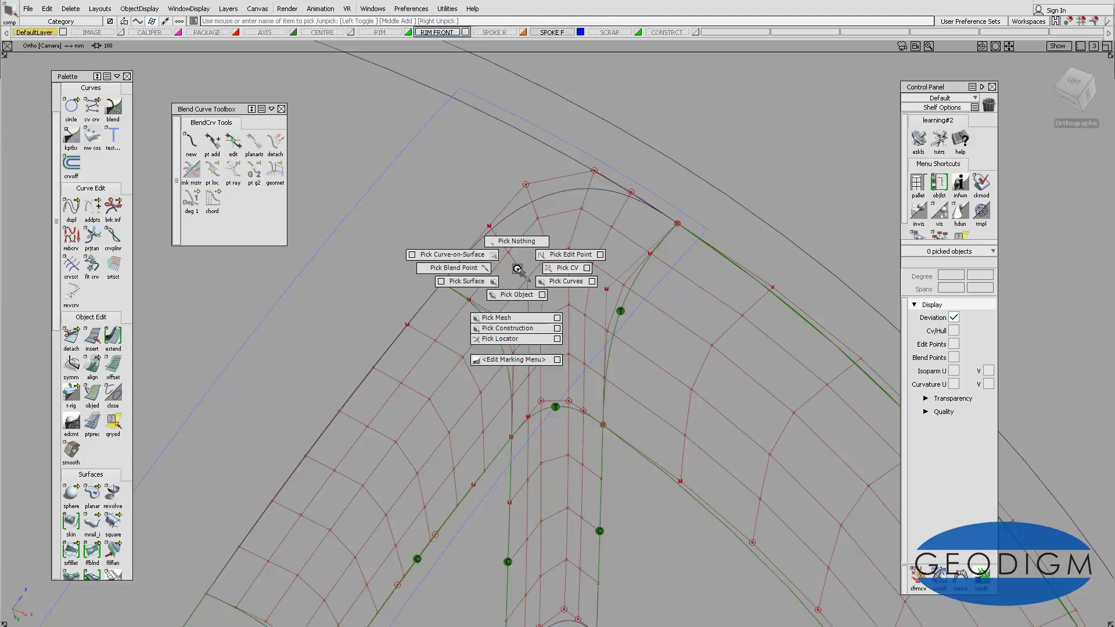
ctrl+shift+drag(517, 269, 468, 281)
click(521, 263)
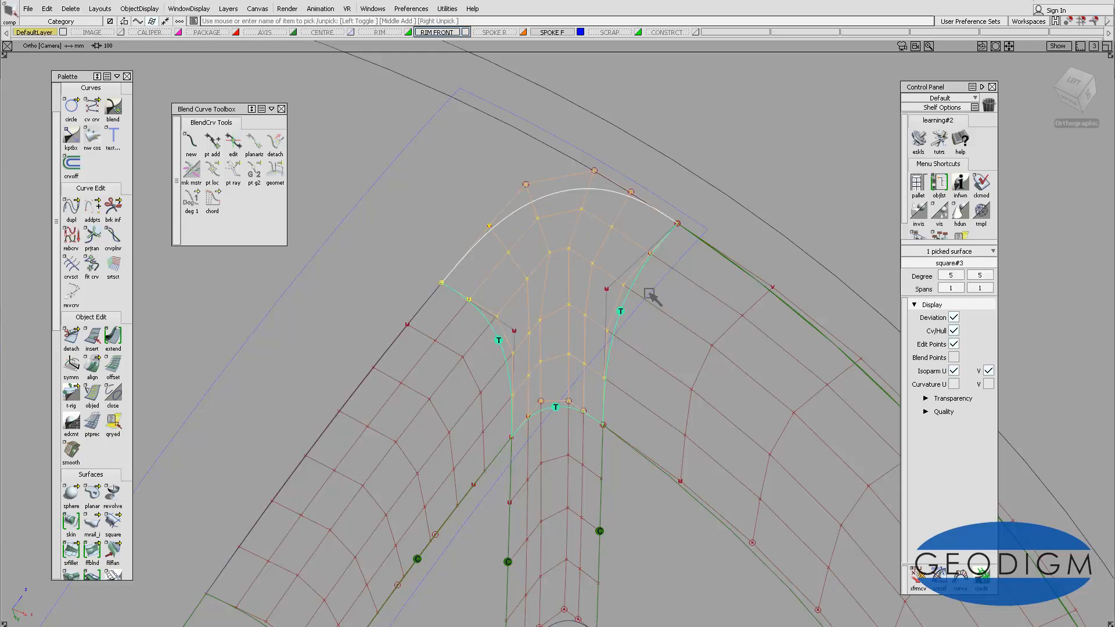
click(140, 8)
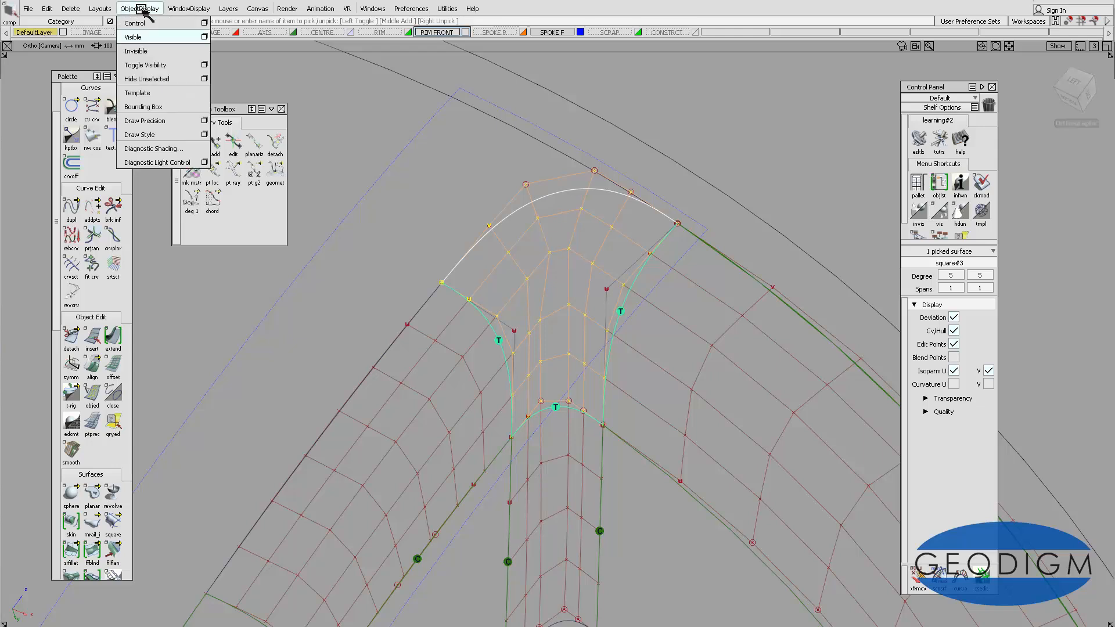
click(160, 79)
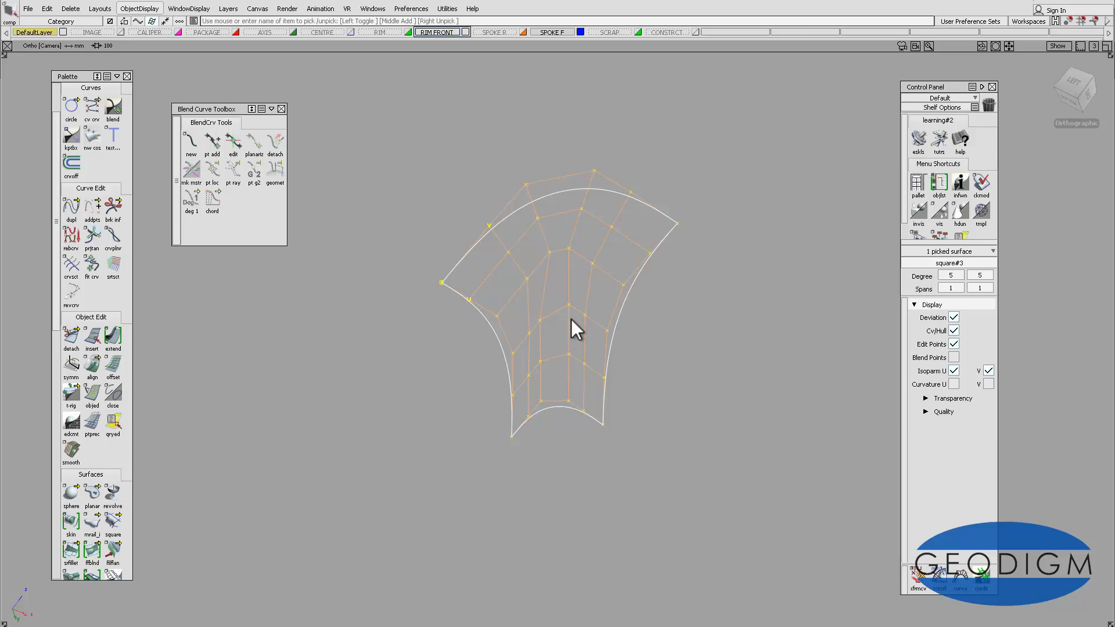
click(339, 407)
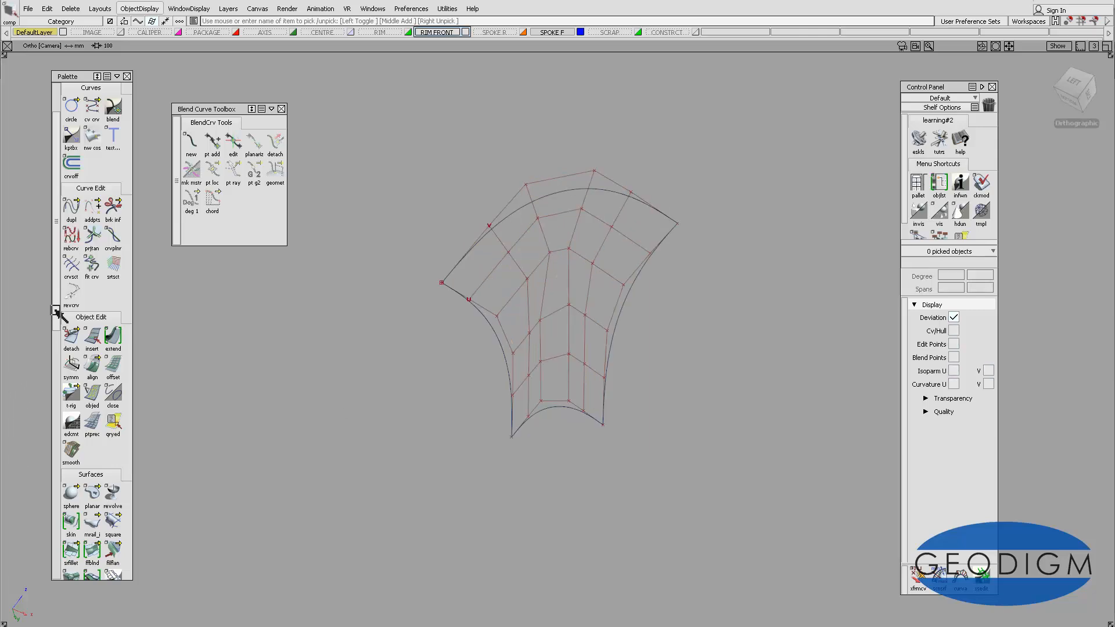
- Create a 3 Pt plane through the second hull row's inner-edge CV, its adjacent CV and outer-edge CV, and set it as the construction plane
scroll(64, 378, down, 10)
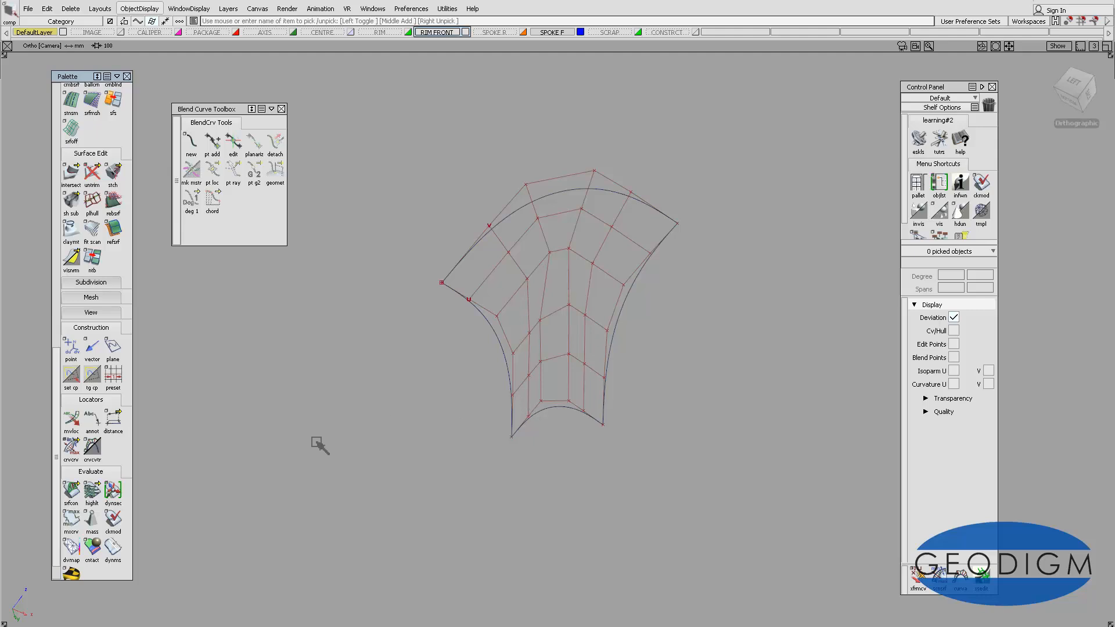
double_click(116, 344)
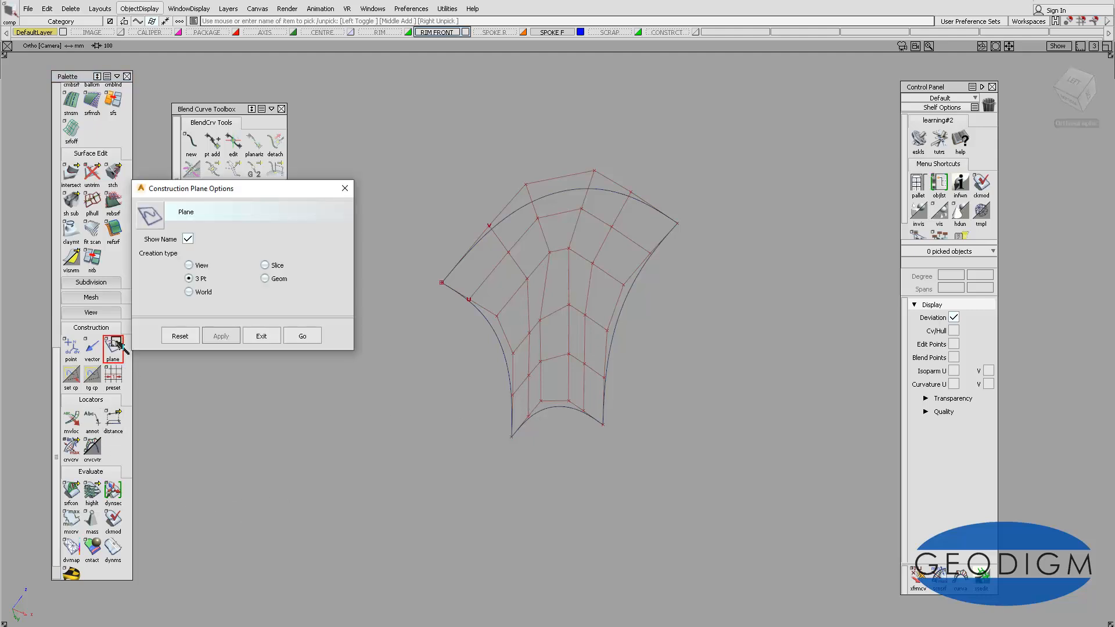
click(310, 336)
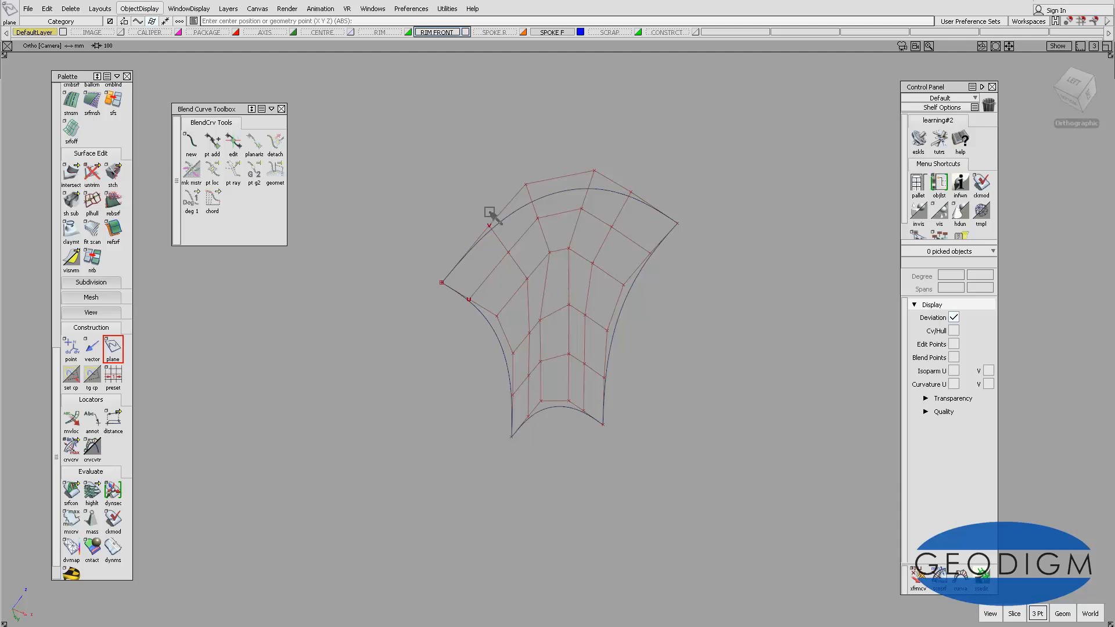
click(531, 430)
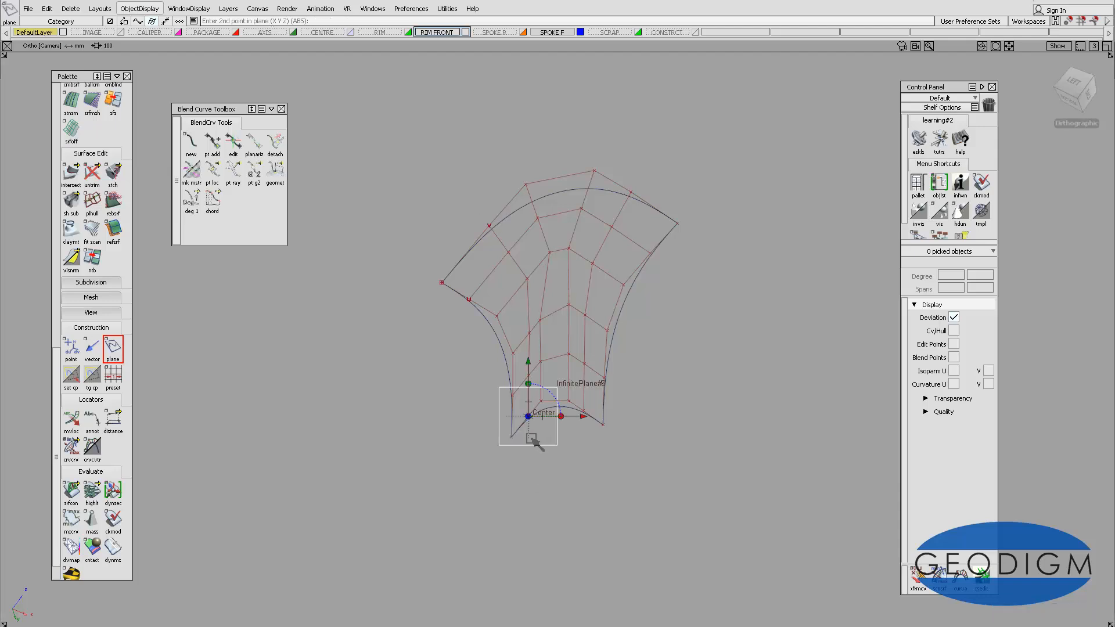
click(527, 375)
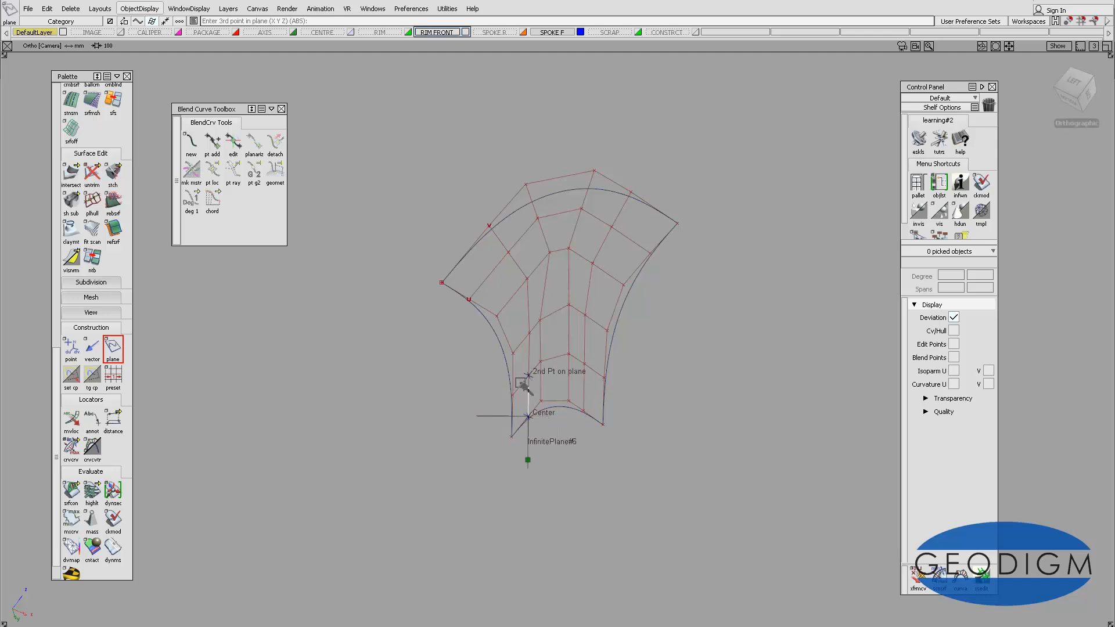
click(489, 227)
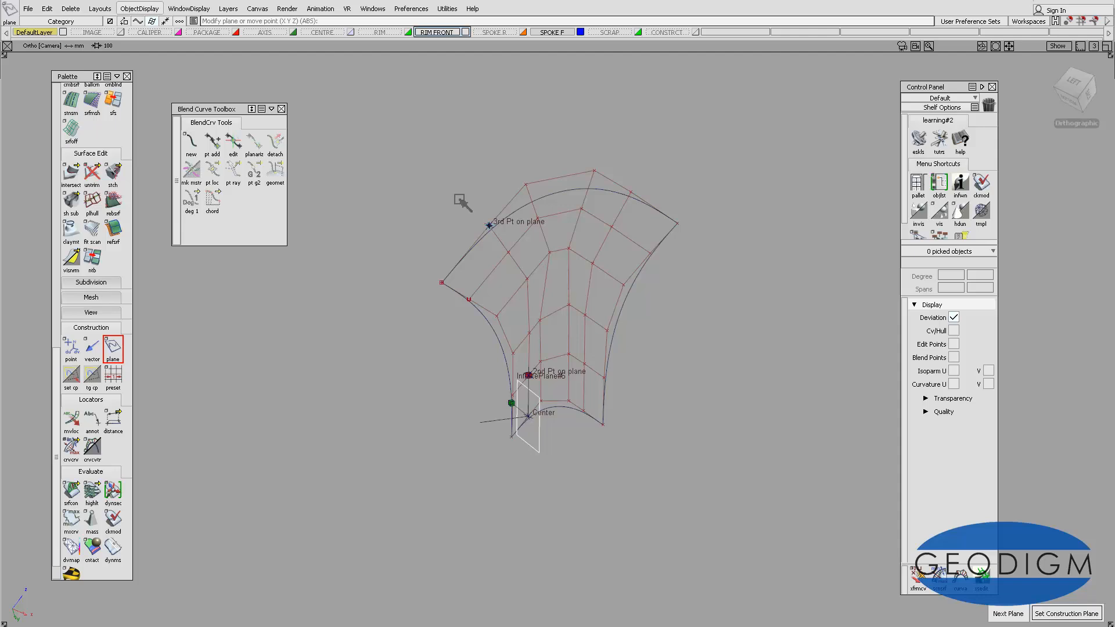
key(space)
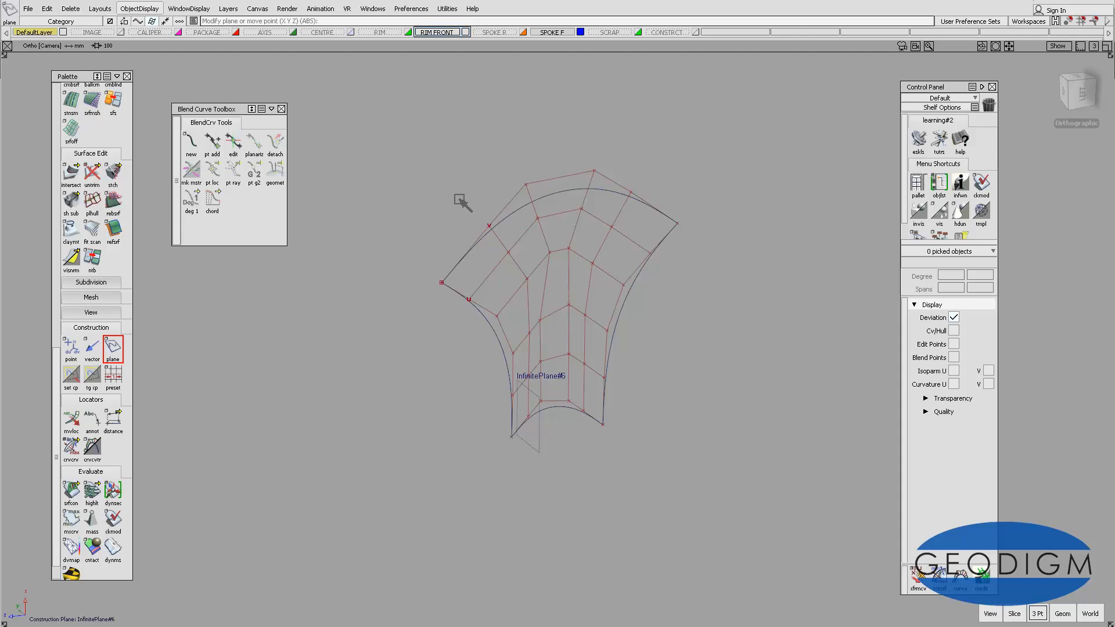
- Examine how the corner surface's second hull row lies against the new construction plane in the Left view
drag(1082, 92, 1083, 94)
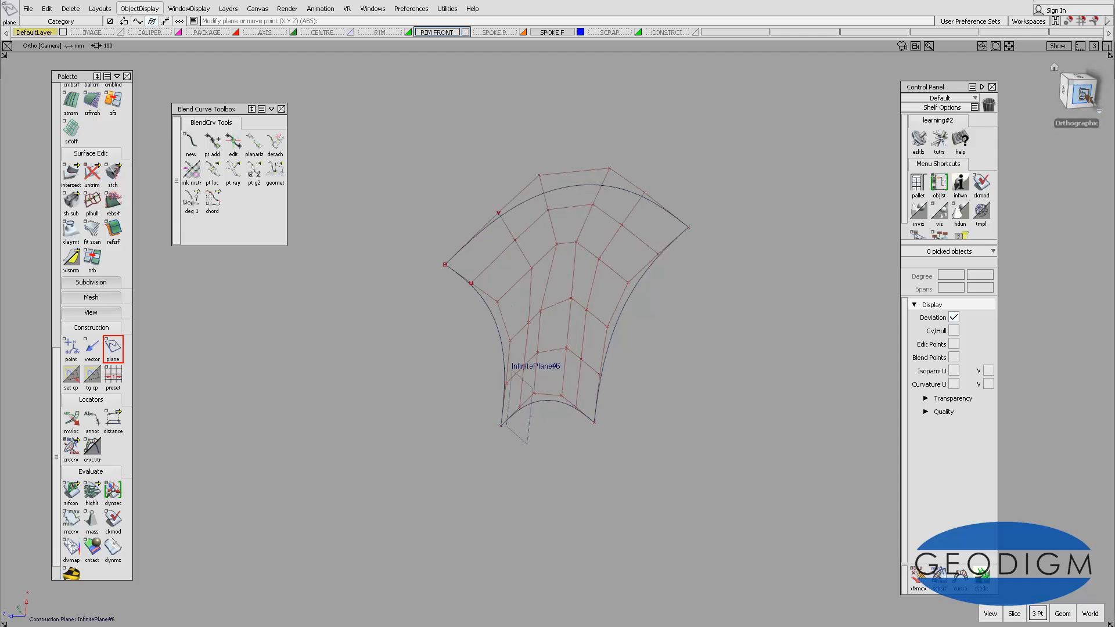
click(1084, 94)
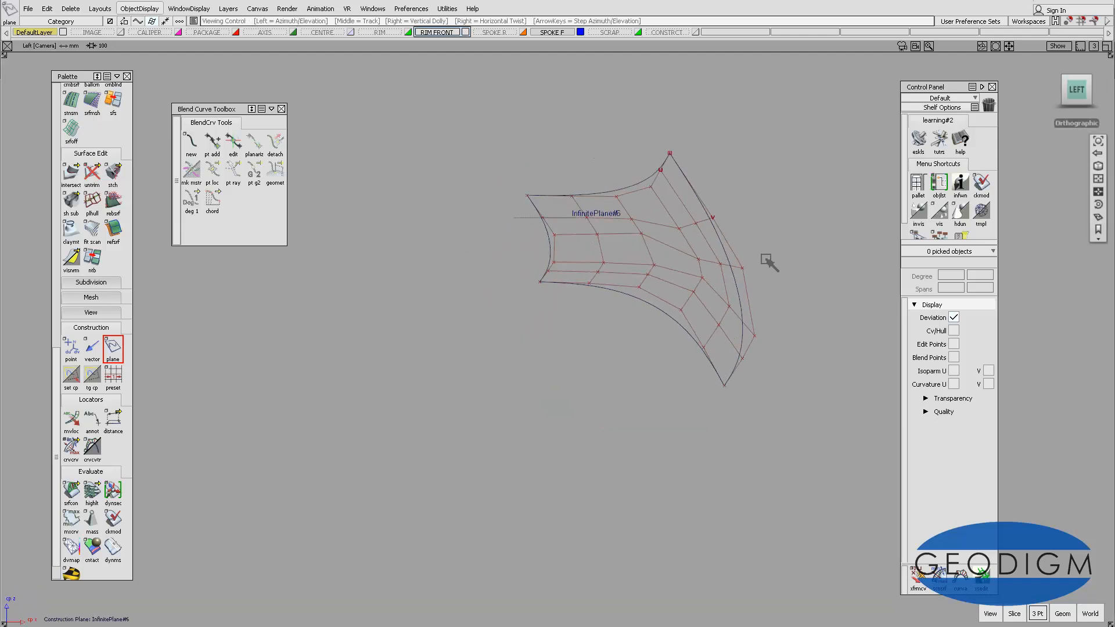
alt+shift+right_drag(772, 253, 753, 179)
alt+shift+middle_drag(752, 180, 533, 353)
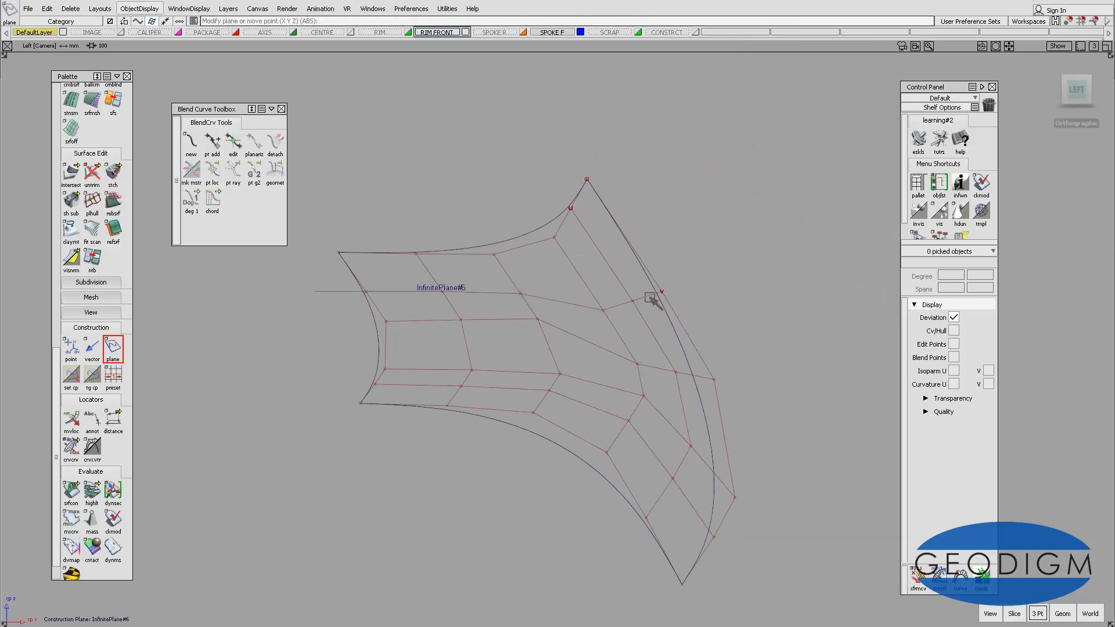
- Flatten the corner surface's second hull row with Hull Planarize, using the Single type and the View based plane
double_click(100, 203)
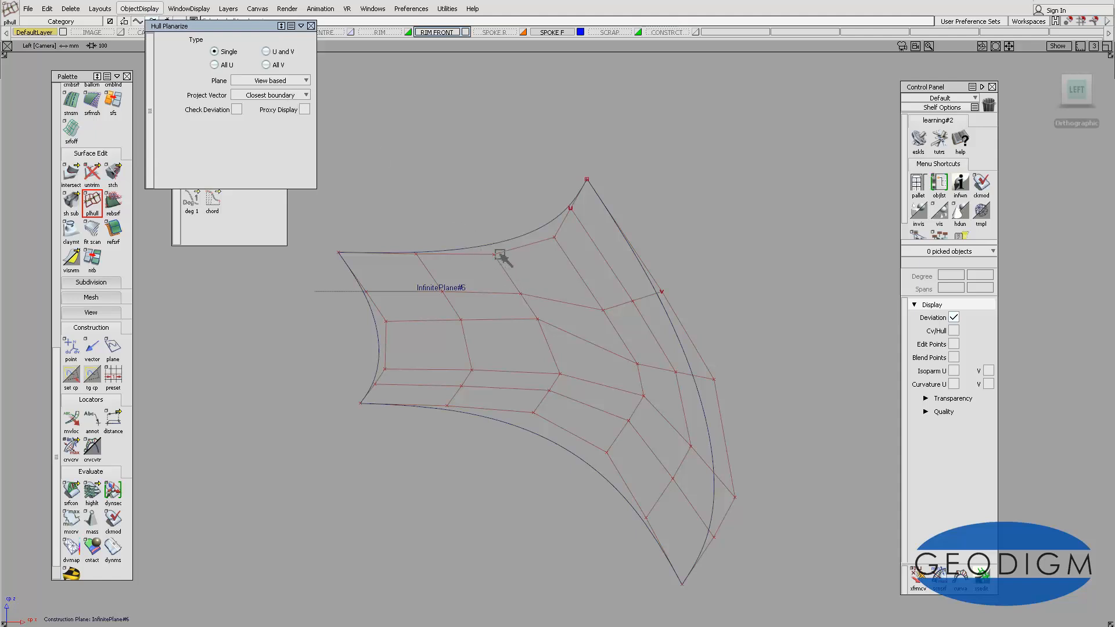
click(572, 306)
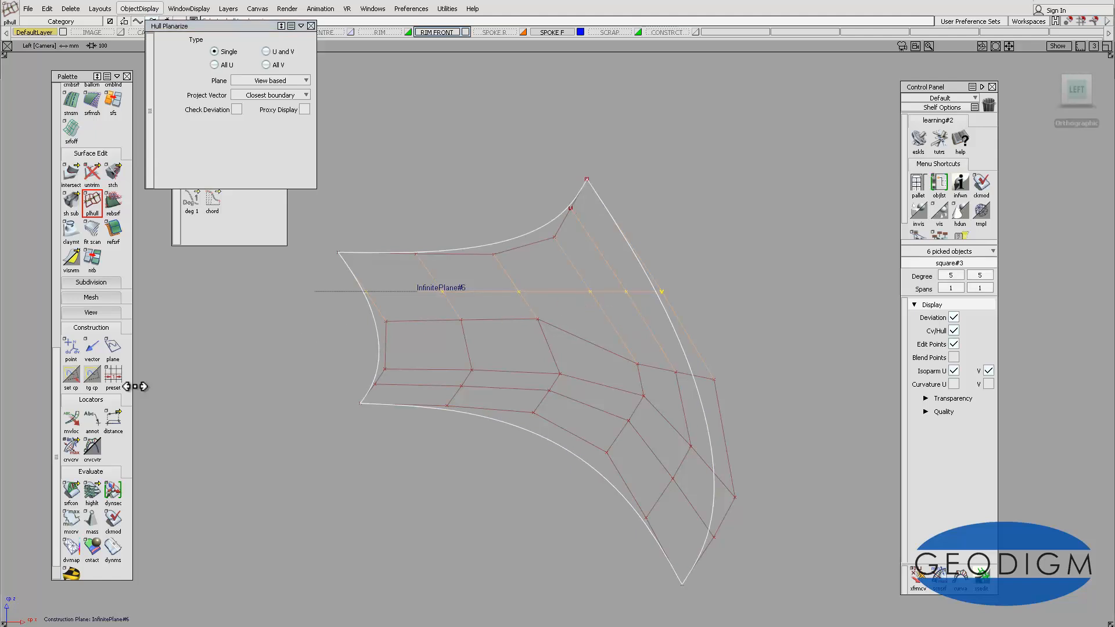
- Set a 3 Pt construction plane through the third hull row's two inner CVs and outer-edge CV, then planarize that row in Left view
double_click(113, 347)
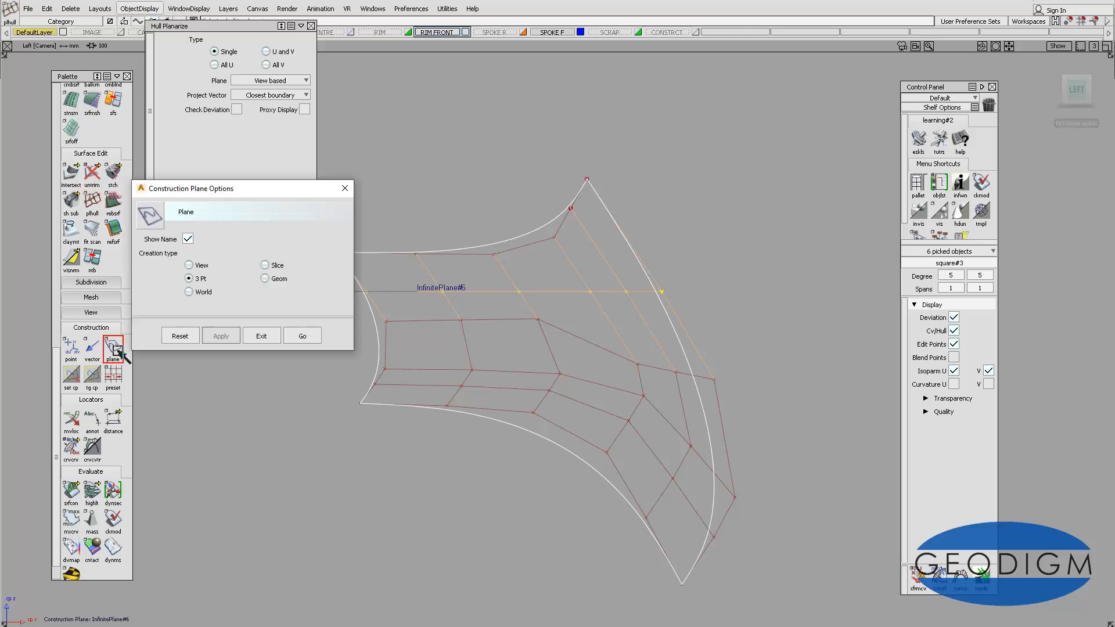
click(304, 336)
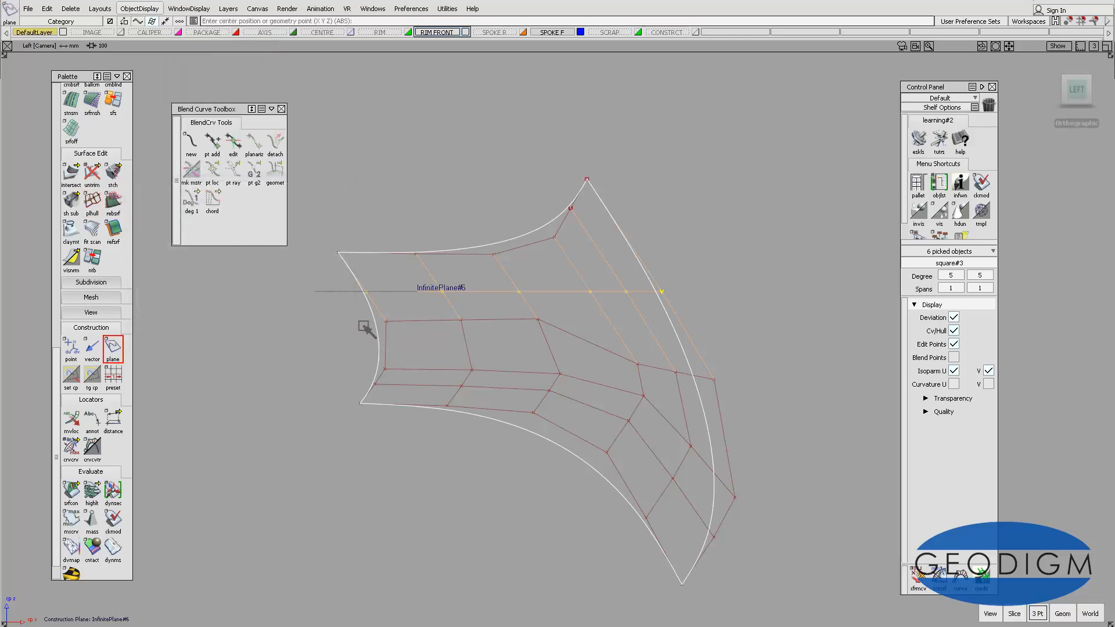
click(385, 321)
click(461, 319)
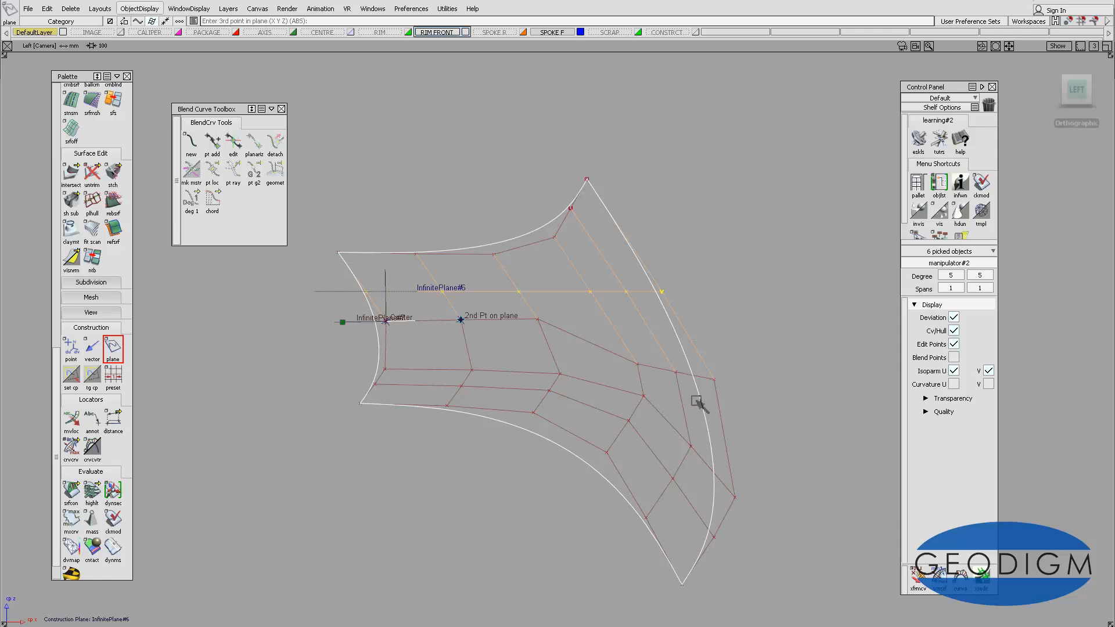
click(714, 379)
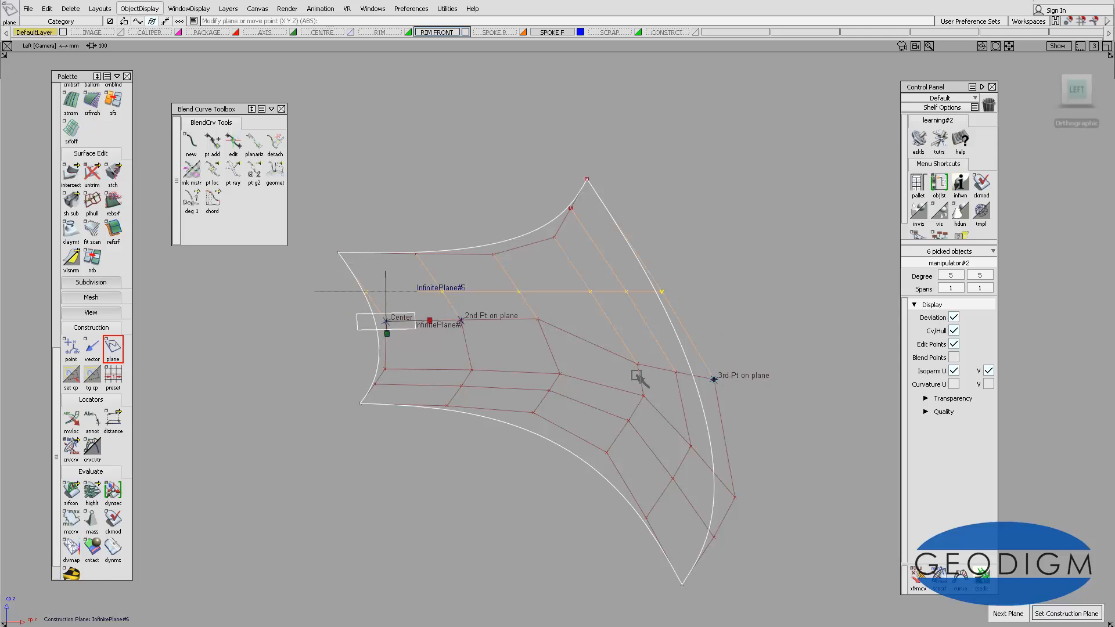
key(space)
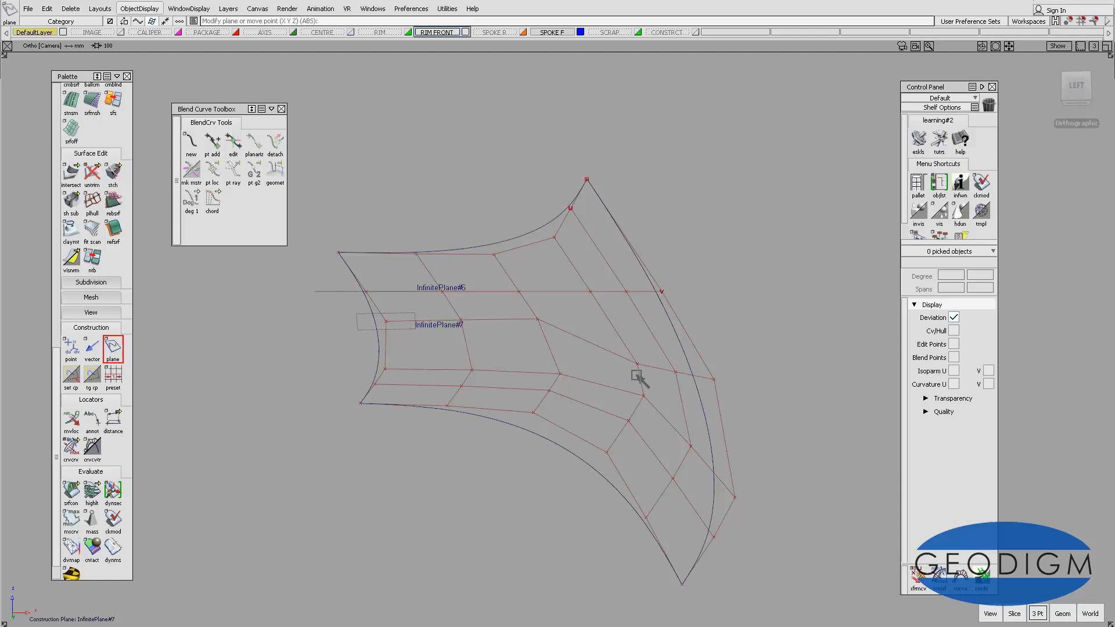
click(1081, 87)
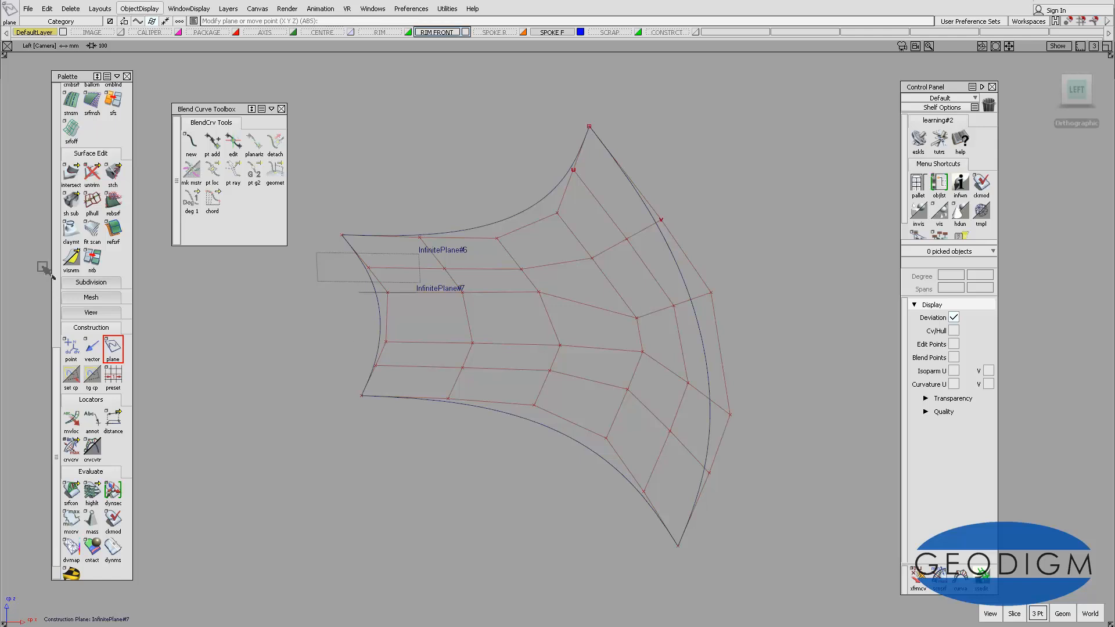
click(92, 203)
click(591, 305)
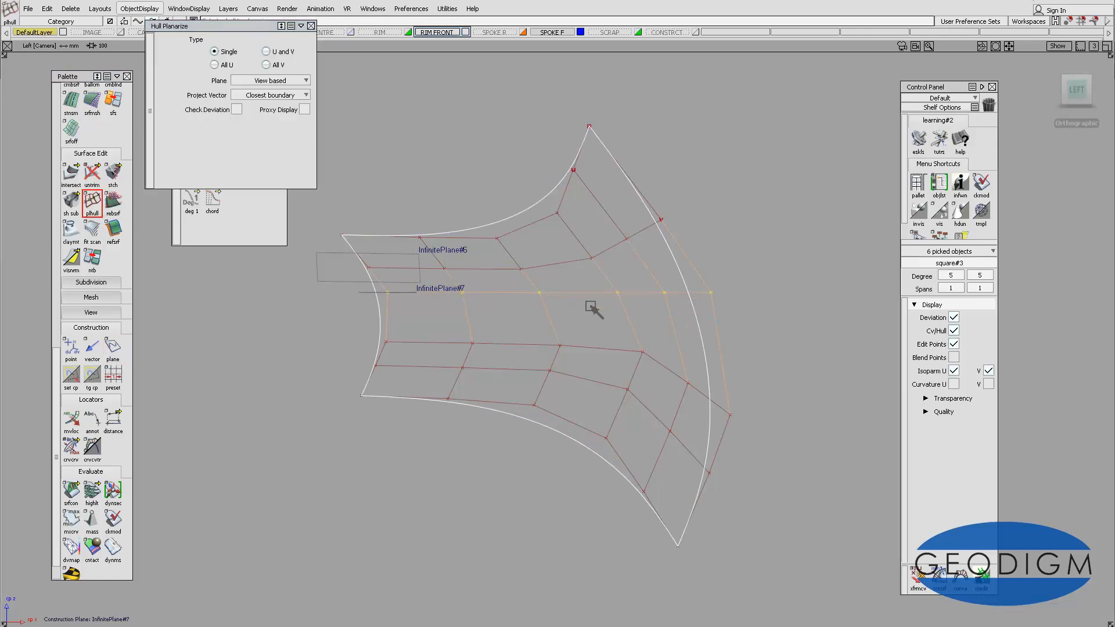
- Set a 3 Pt construction plane through the fourth hull row's two inner CVs and outer-edge CV, then planarize that row in Left view
double_click(114, 348)
click(302, 337)
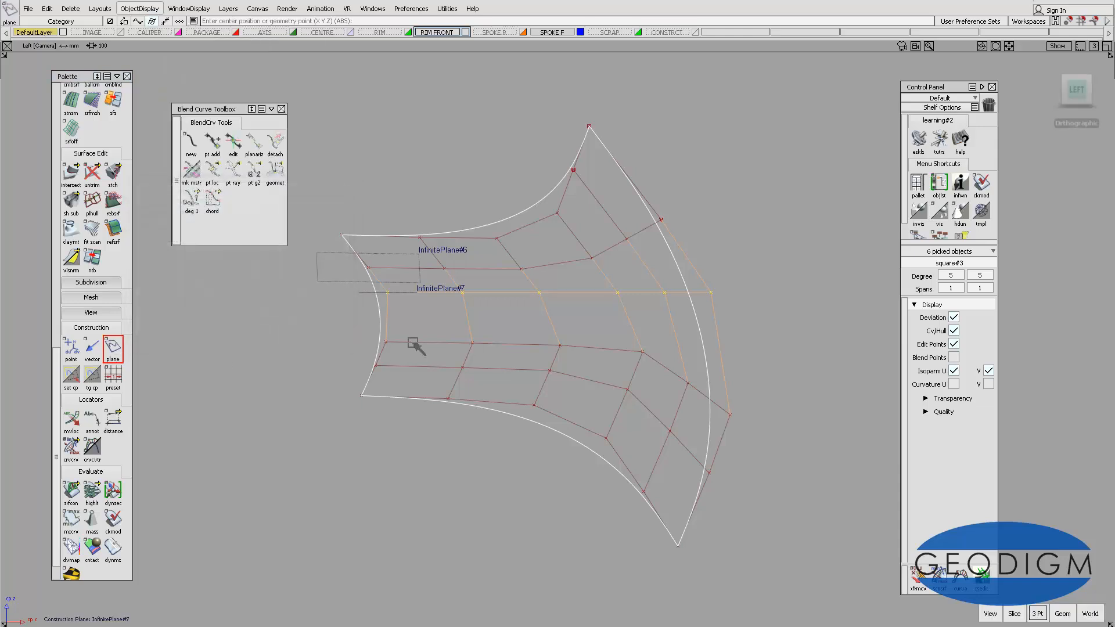
click(385, 342)
click(472, 343)
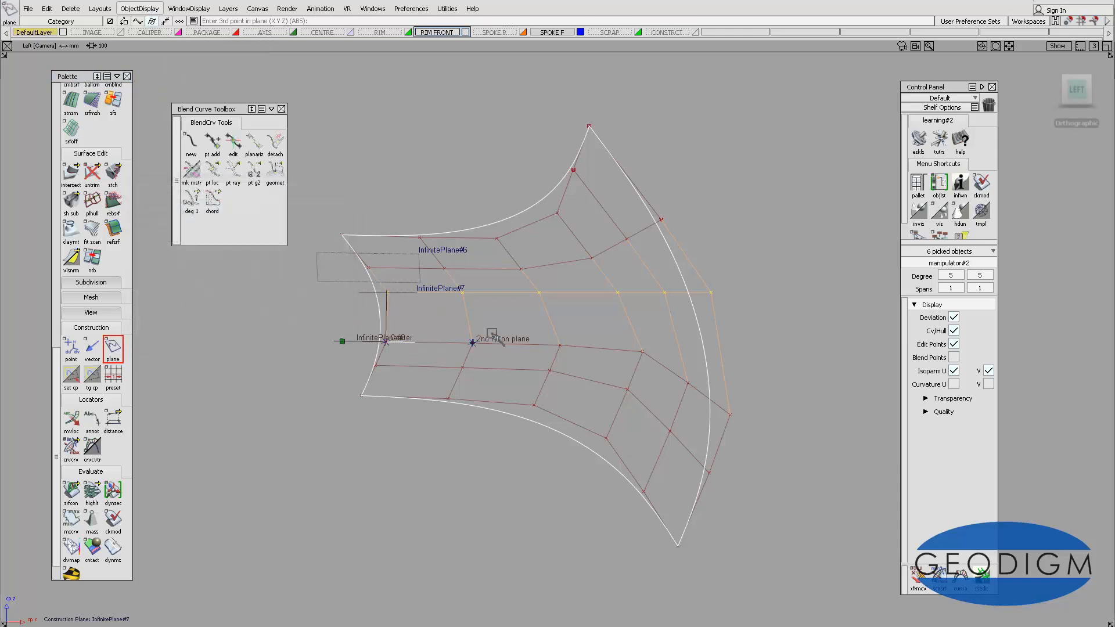
click(733, 412)
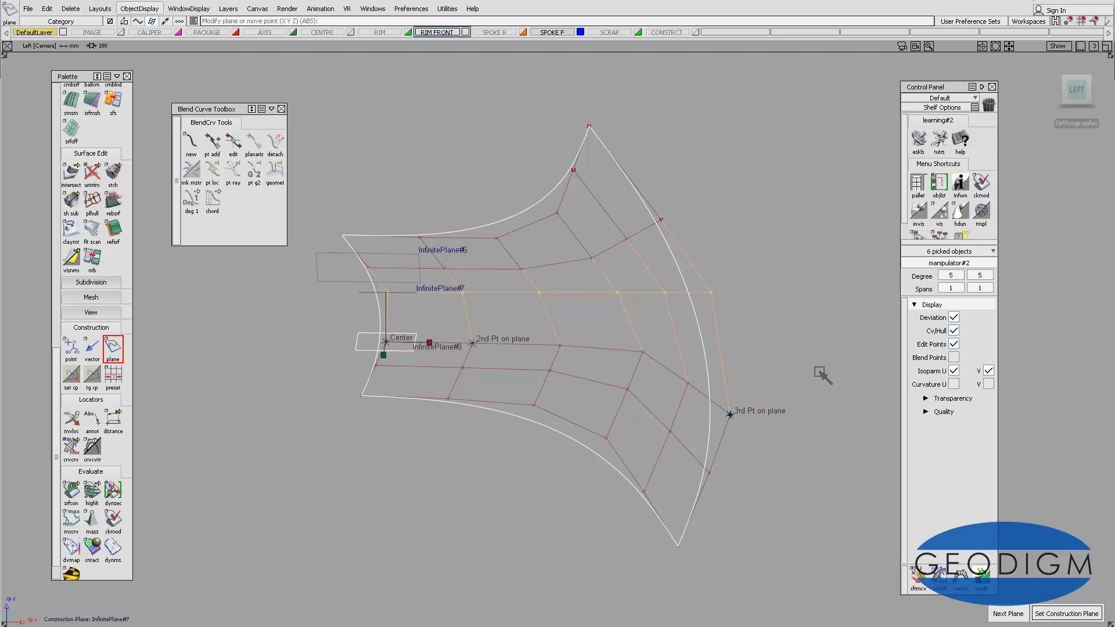
key(space)
drag(1076, 92, 1077, 86)
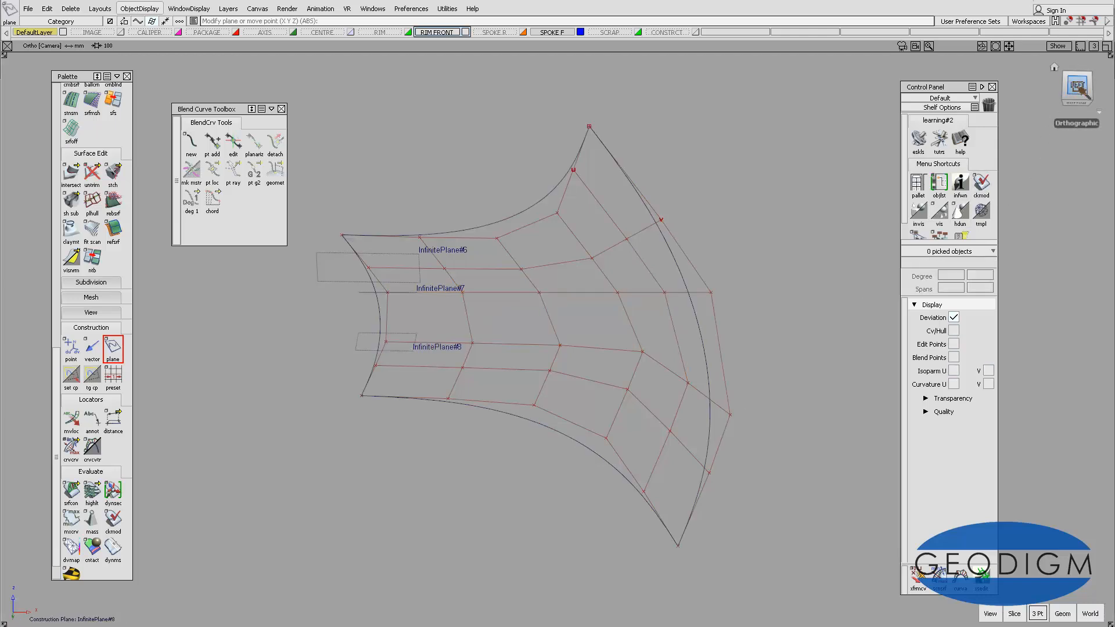
click(92, 201)
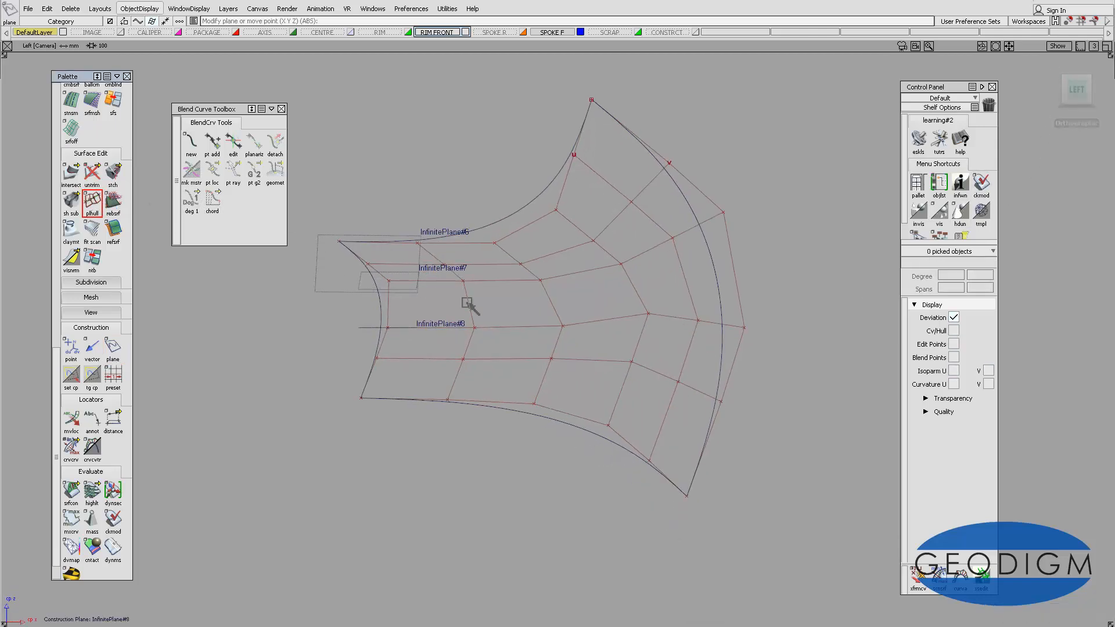
click(510, 328)
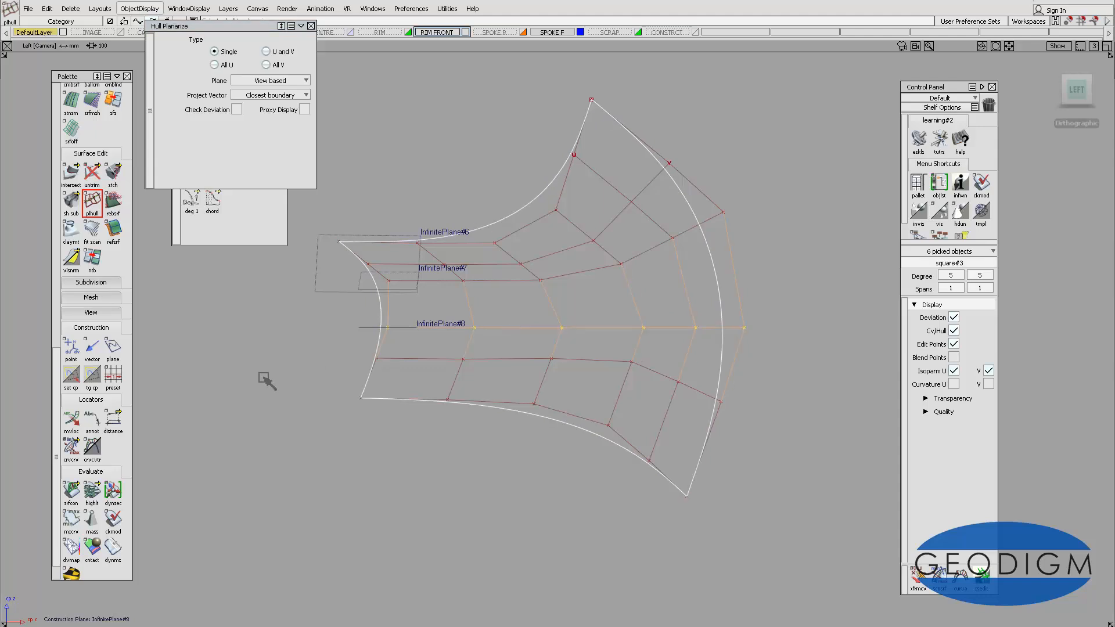
- Set a 3 Pt construction plane through the fifth hull row's two inner CVs and outer-edge CV, then planarize that row in Left view
double_click(115, 352)
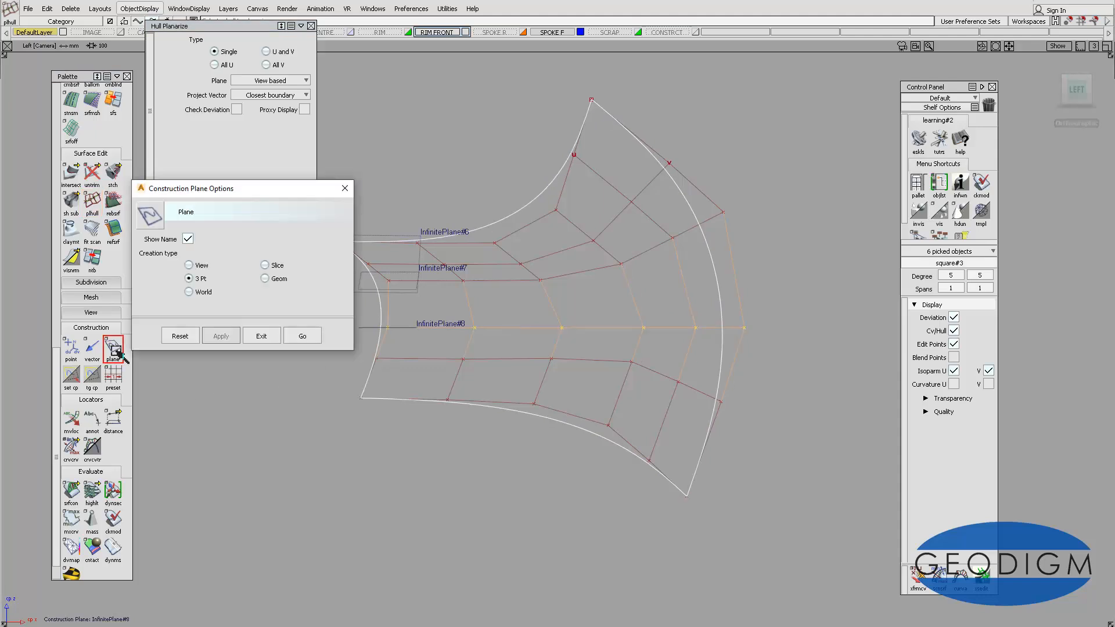
click(314, 334)
click(376, 358)
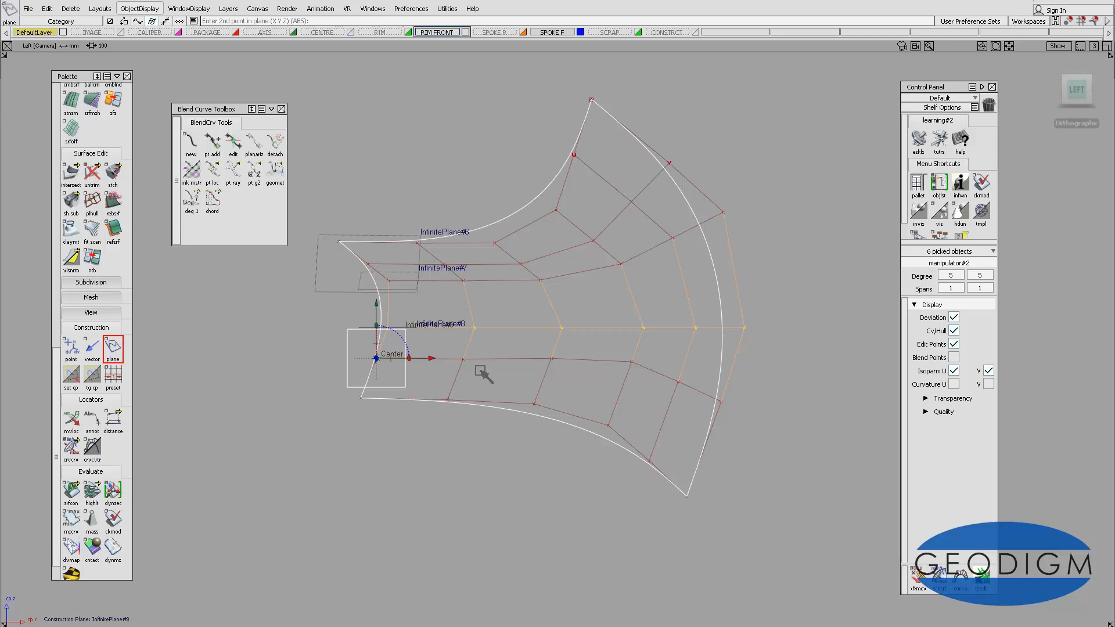
click(463, 359)
click(726, 408)
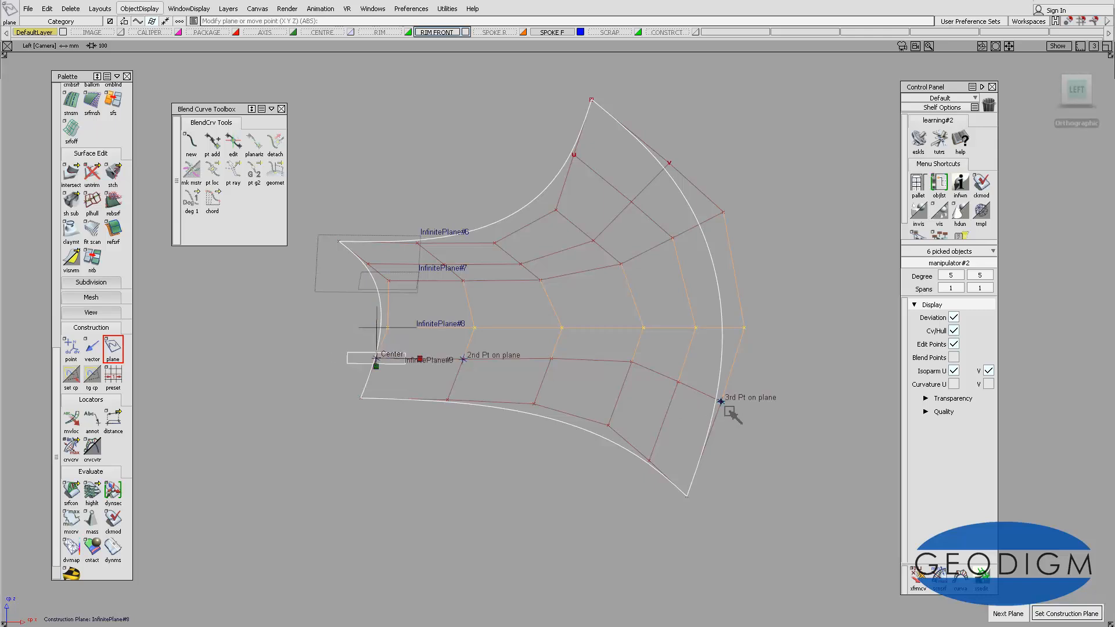
key(space)
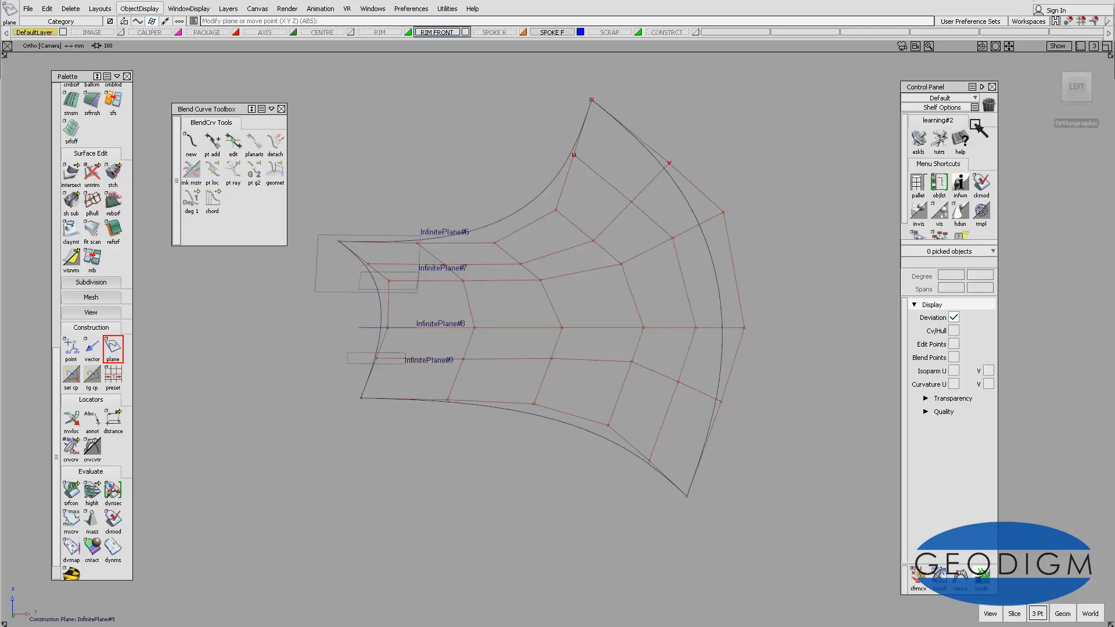
click(1077, 88)
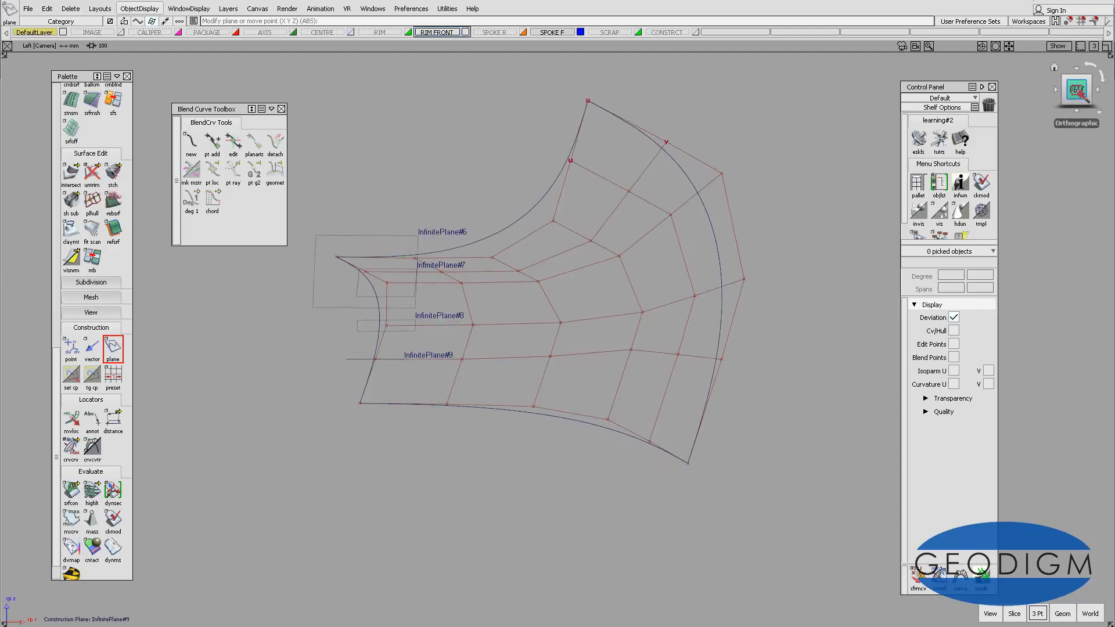
double_click(93, 202)
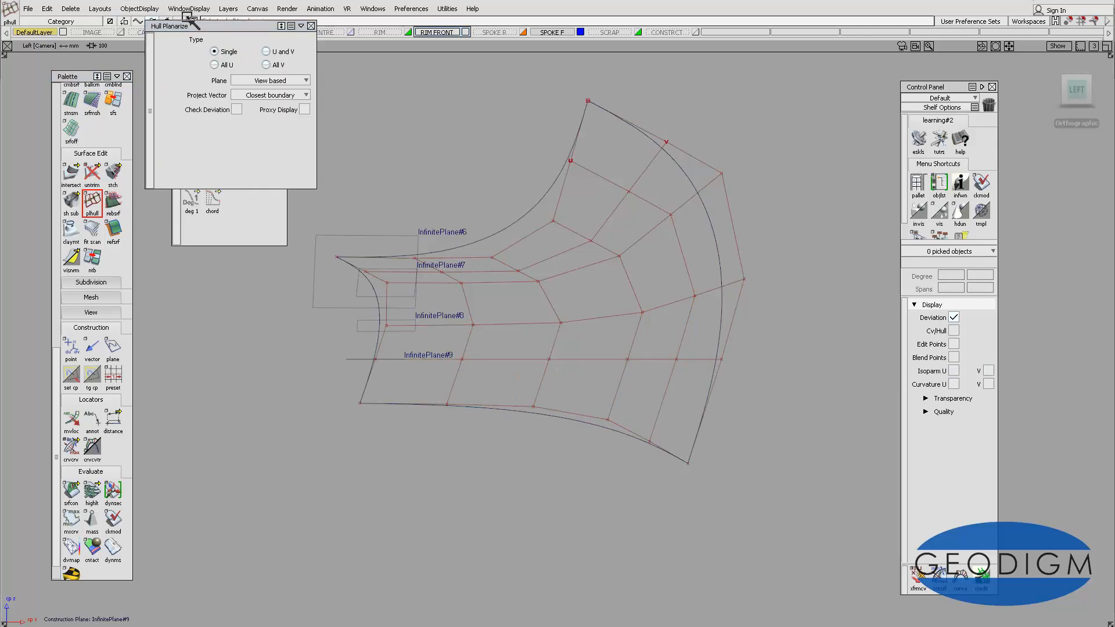
- Bring back all the hidden geometry around the corner surface
click(146, 8)
click(135, 37)
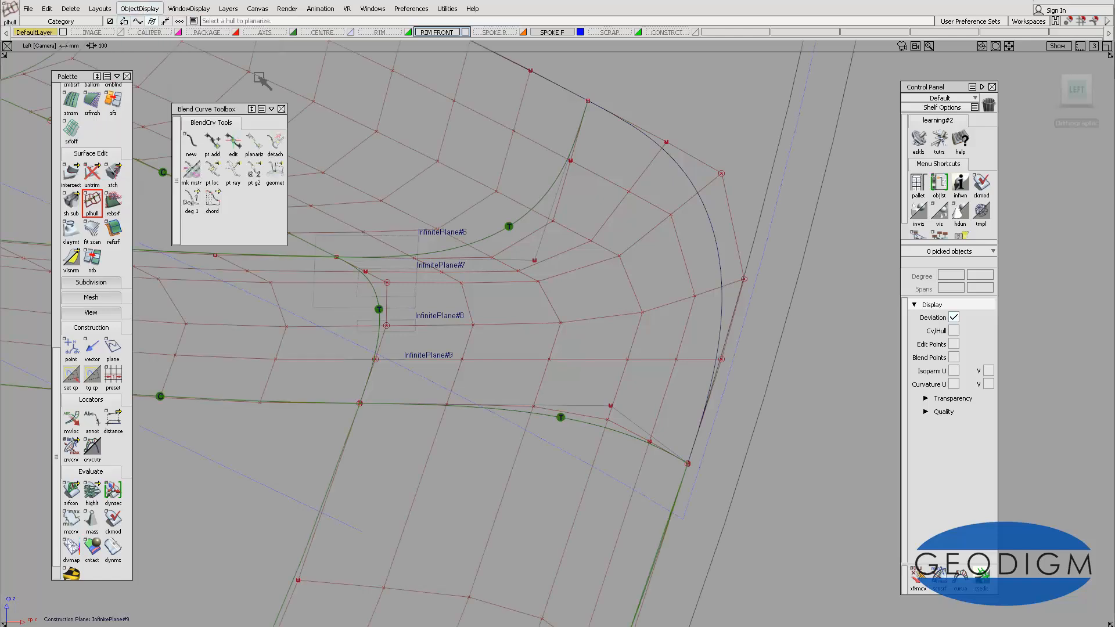
alt+shift+drag(500, 302, 511, 363)
alt+shift+drag(538, 312, 530, 315)
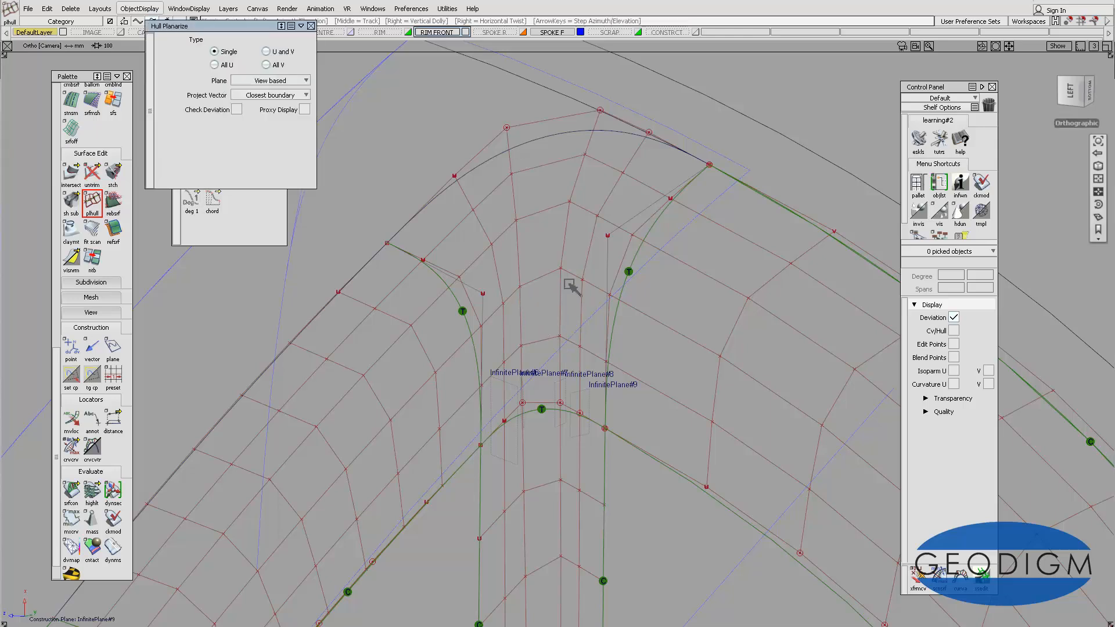
alt+shift+middle_drag(564, 284, 563, 303)
- Save the wheel-spoke-surface-fillet2 model as a wire file in the WIP MODELS - attempt 2 folder and close the Hull Planarize options
click(27, 8)
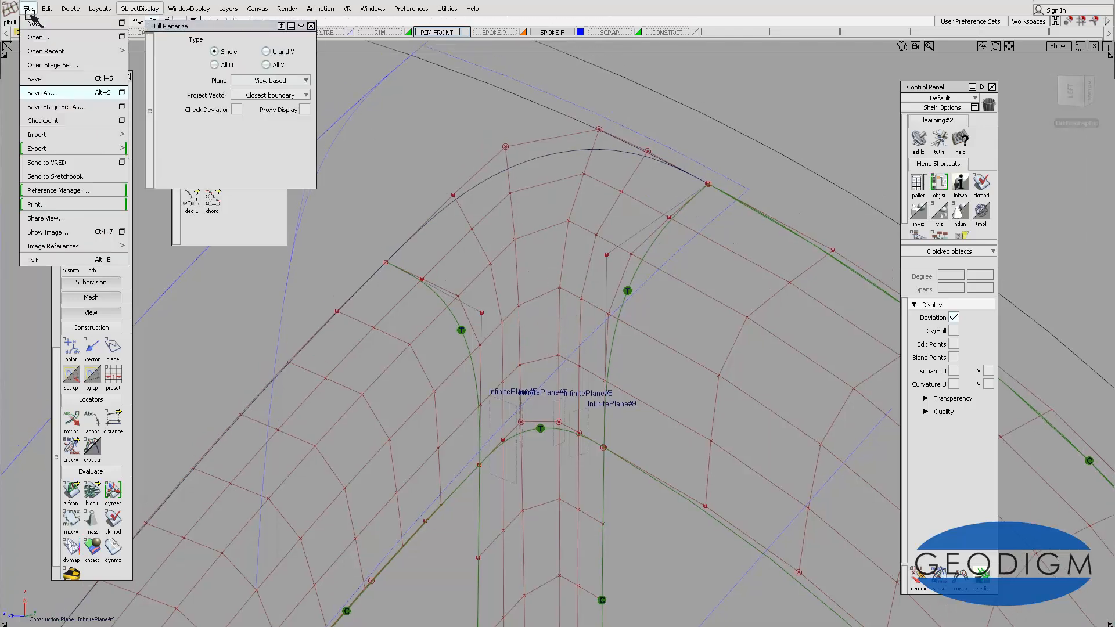
click(32, 92)
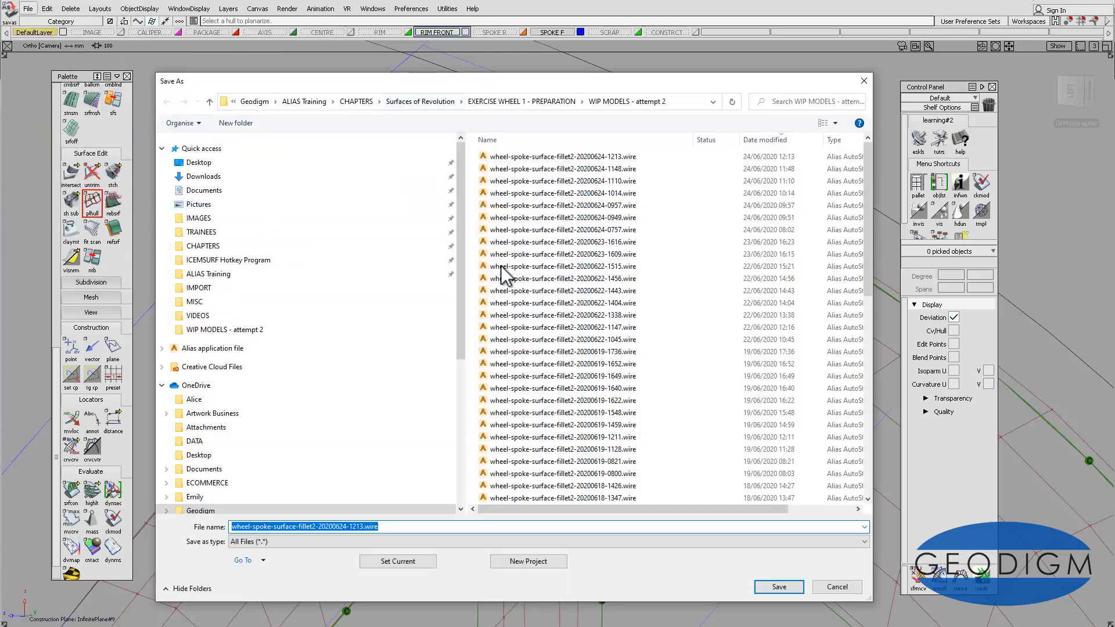
click(365, 526)
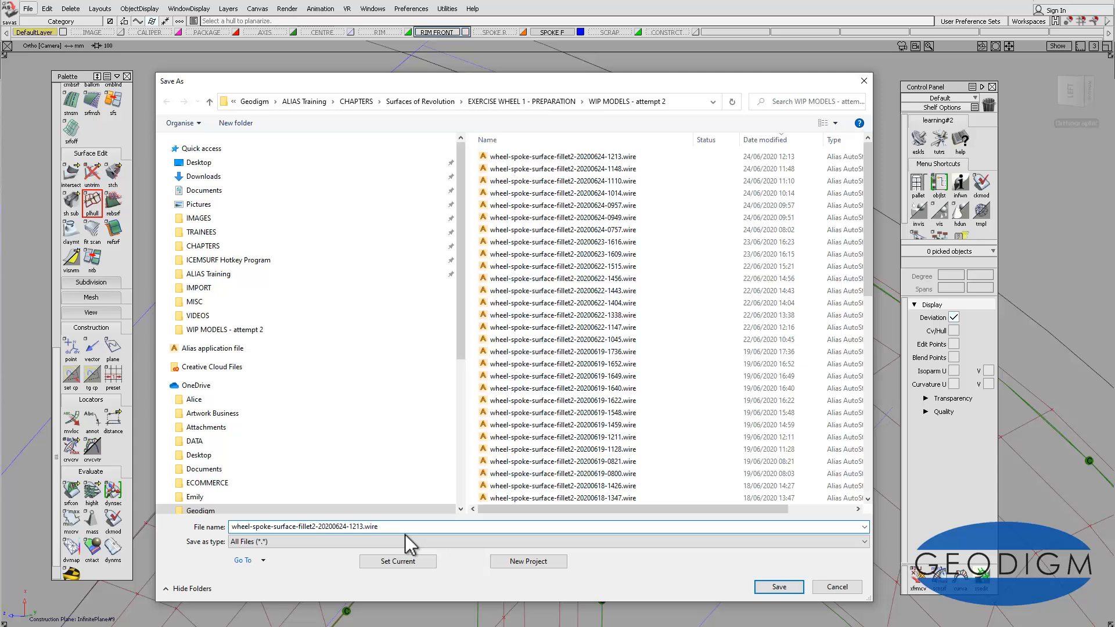
key(Return)
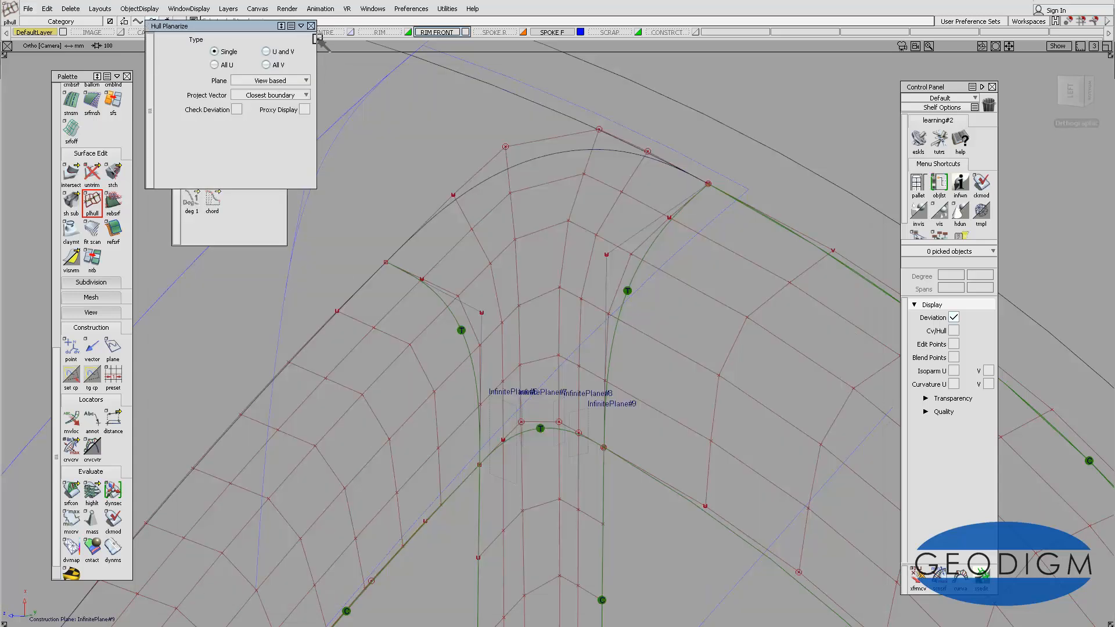
click(312, 26)
- Select the four infinite planes at the corner surface's inner edge and assign them to the CONSTRCT layer
alt+shift+drag(543, 316, 626, 361)
alt+shift+drag(586, 415, 571, 316)
alt+shift+middle_drag(570, 315, 578, 367)
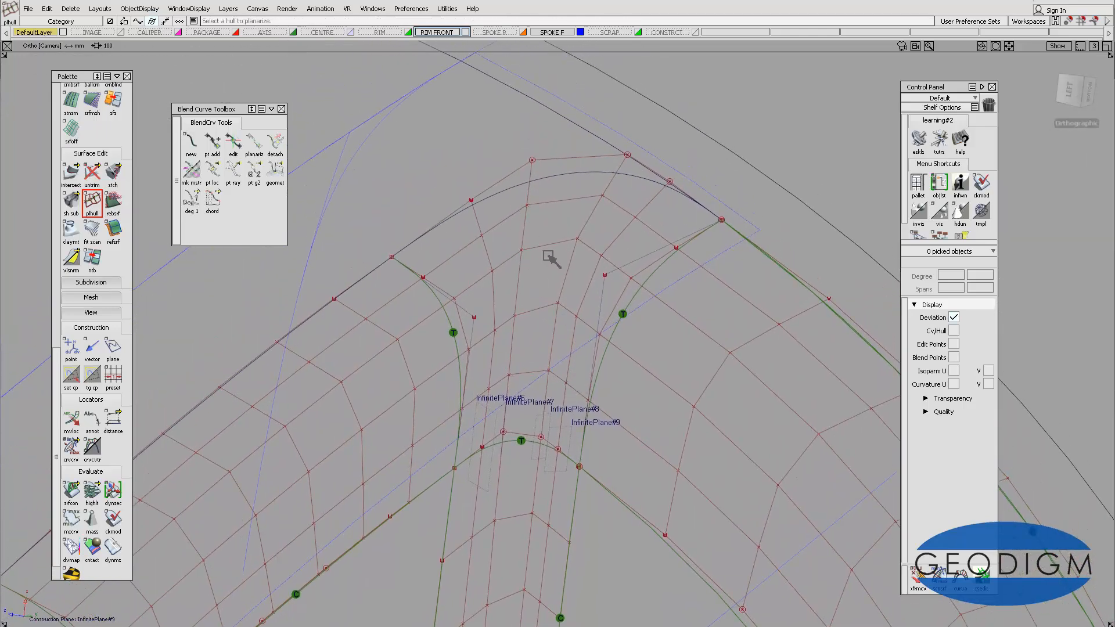
alt+shift+middle_drag(548, 256, 542, 287)
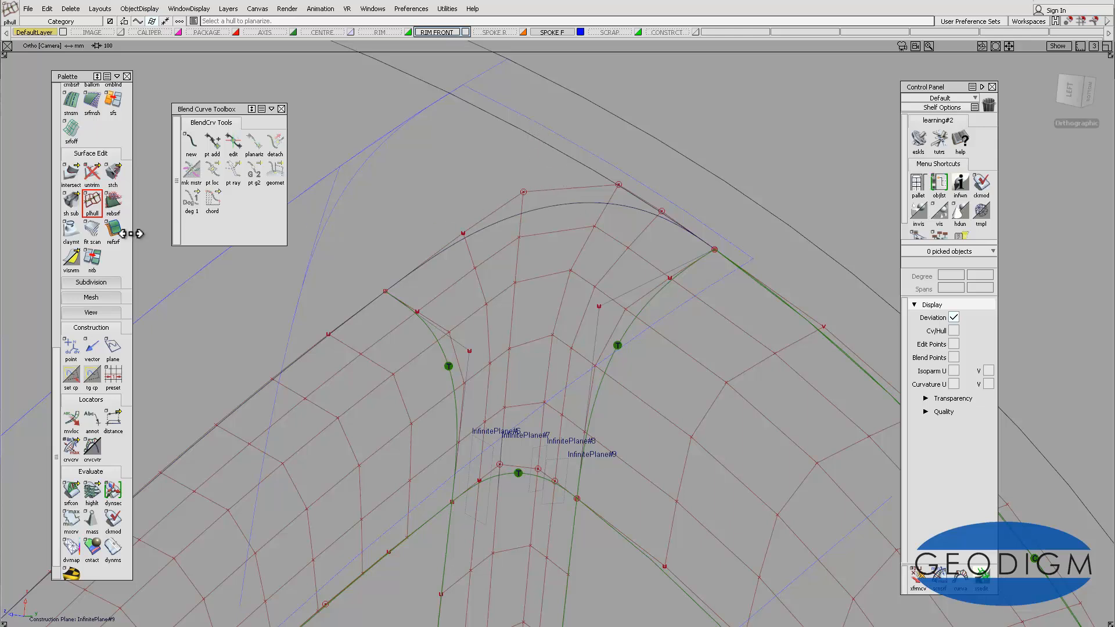
drag(57, 354, 51, 197)
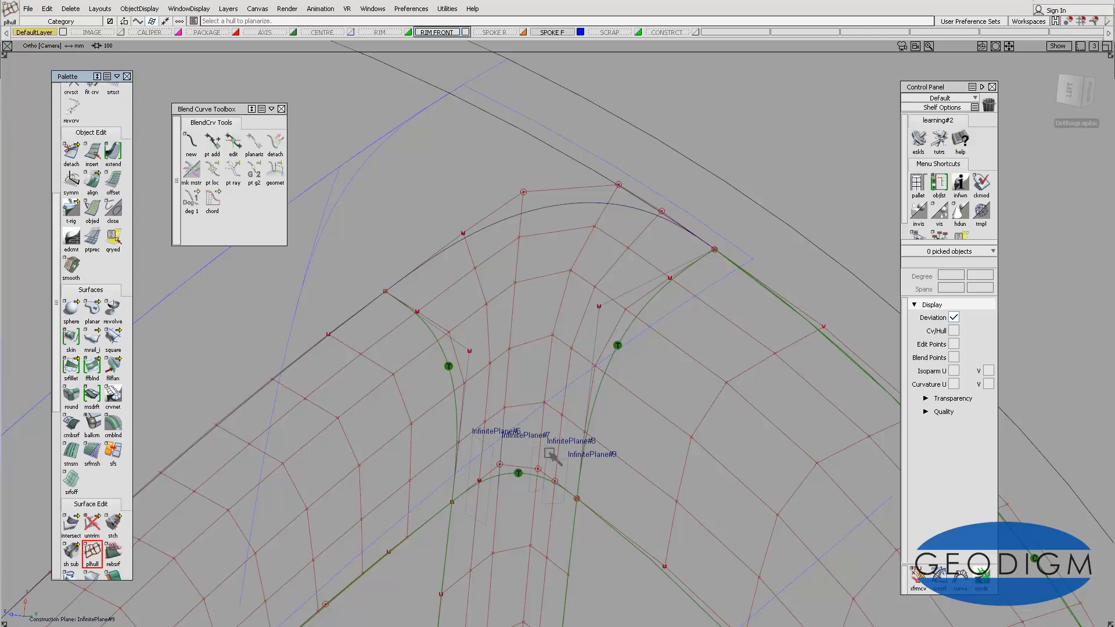
mouse_move(538, 470)
alt+shift+mouse_down()
mouse_move(443, 506)
mouse_move(543, 490)
alt+shift+mouse_up()
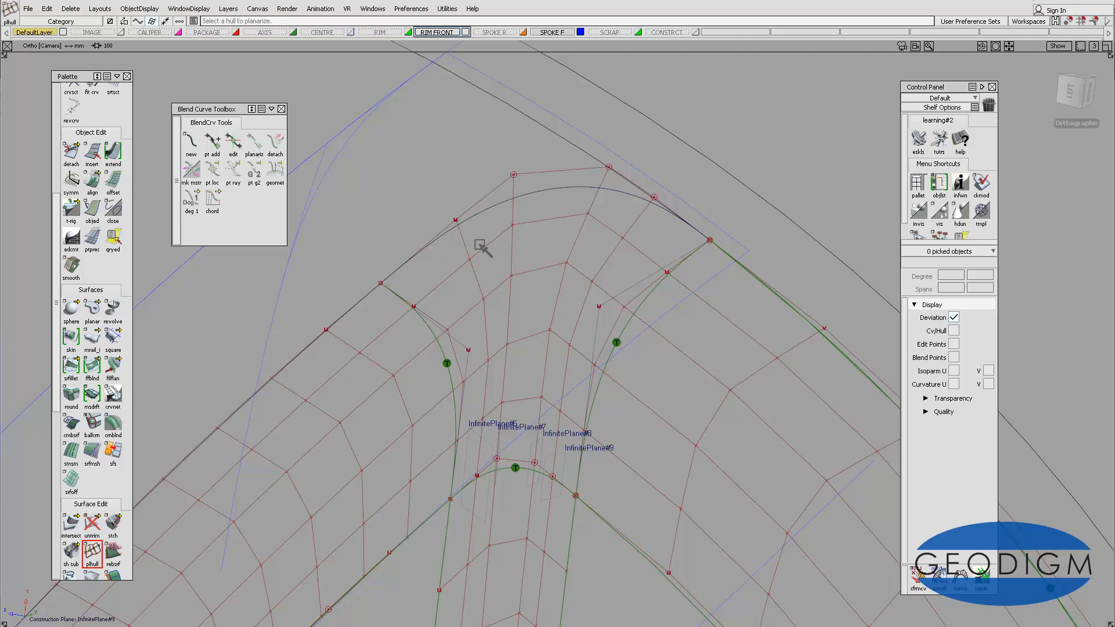
ctrl+shift+drag(509, 493, 514, 557)
drag(478, 511, 566, 450)
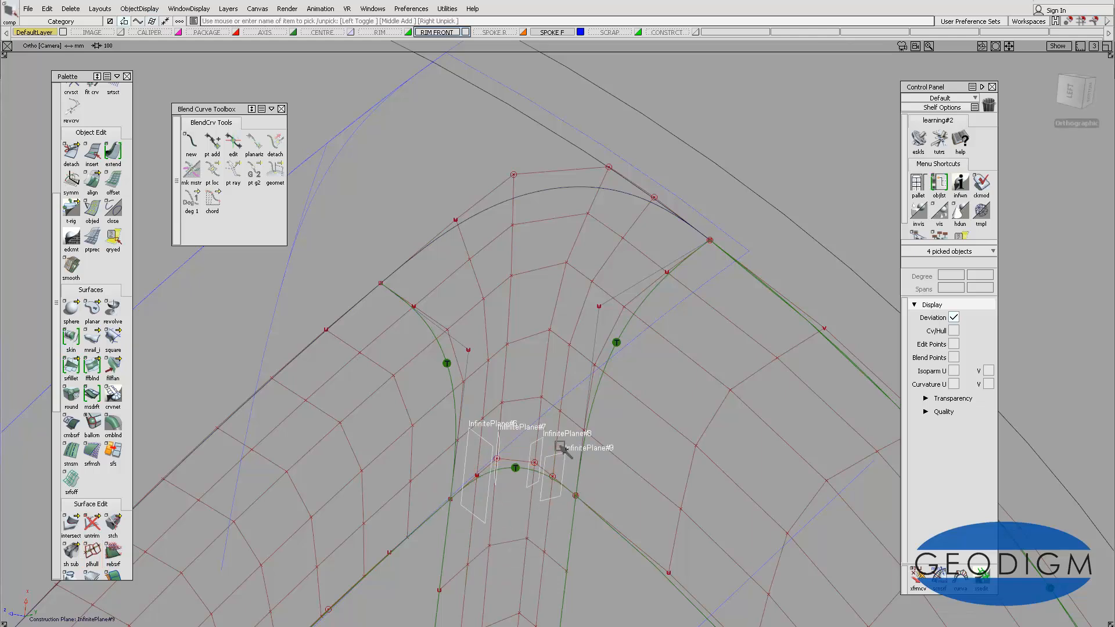
click(681, 33)
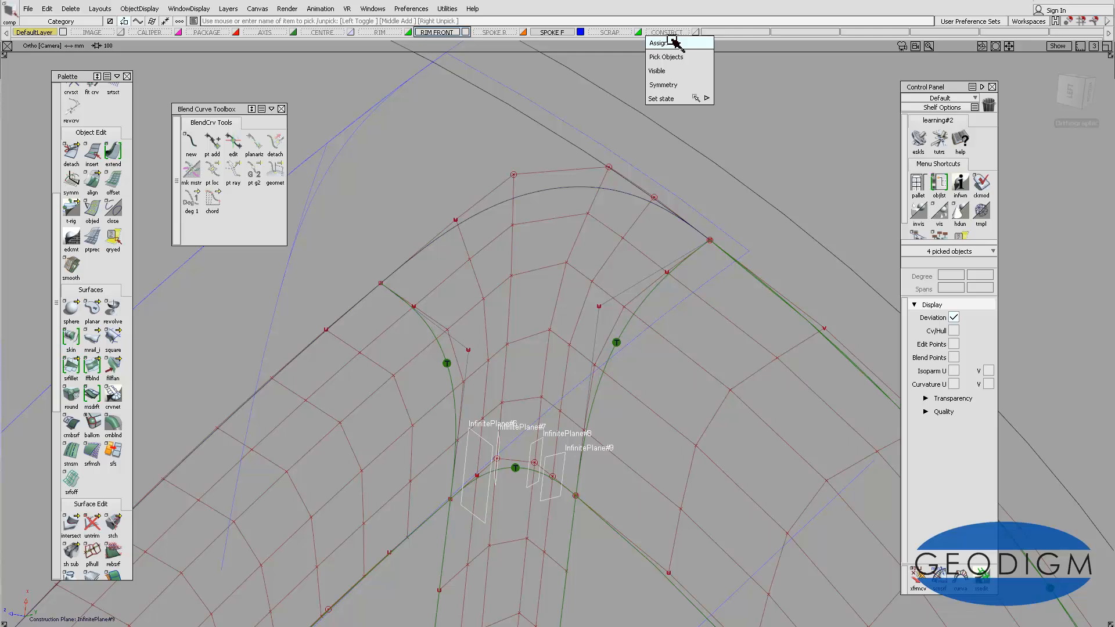
click(674, 43)
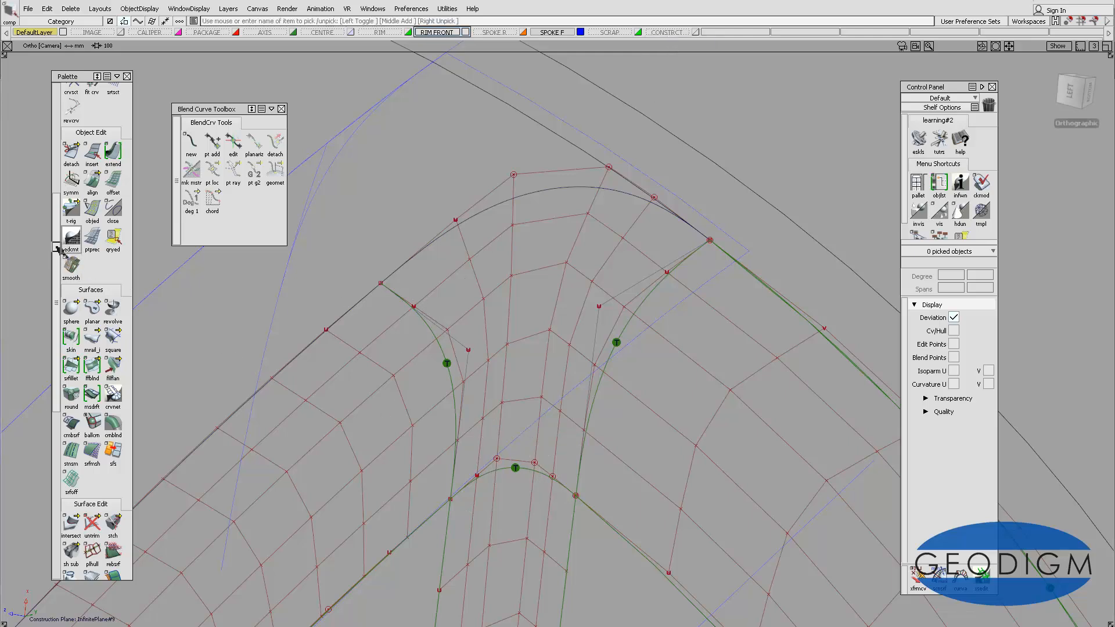
- Align the corner surface's outer edge to the adjoining rim surface using the Project alignment type with G1 continuity
double_click(92, 181)
click(214, 65)
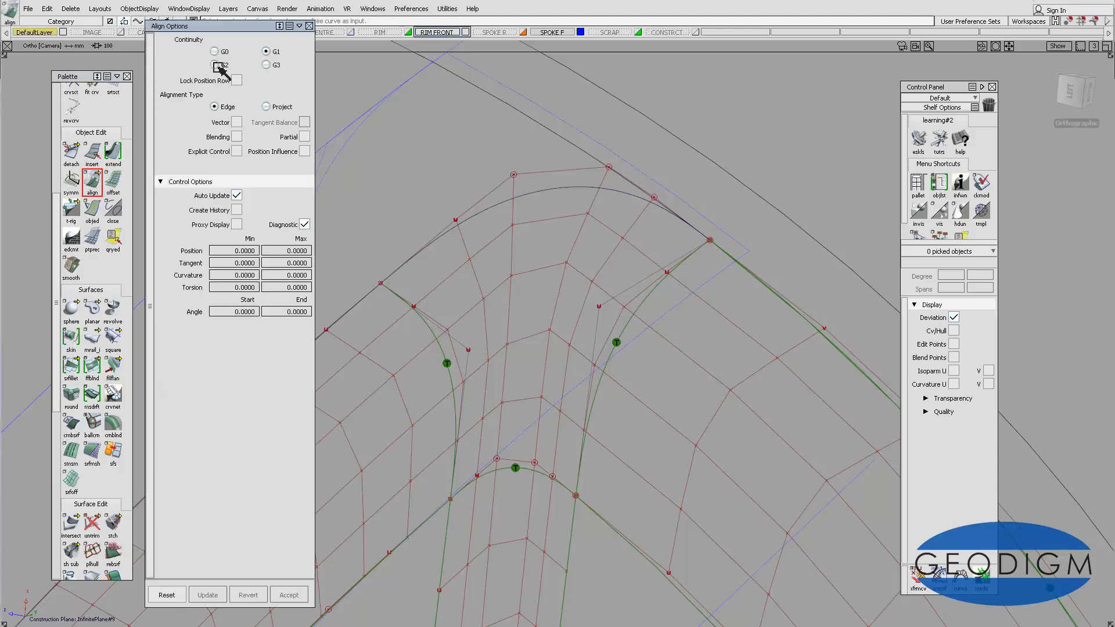
click(276, 50)
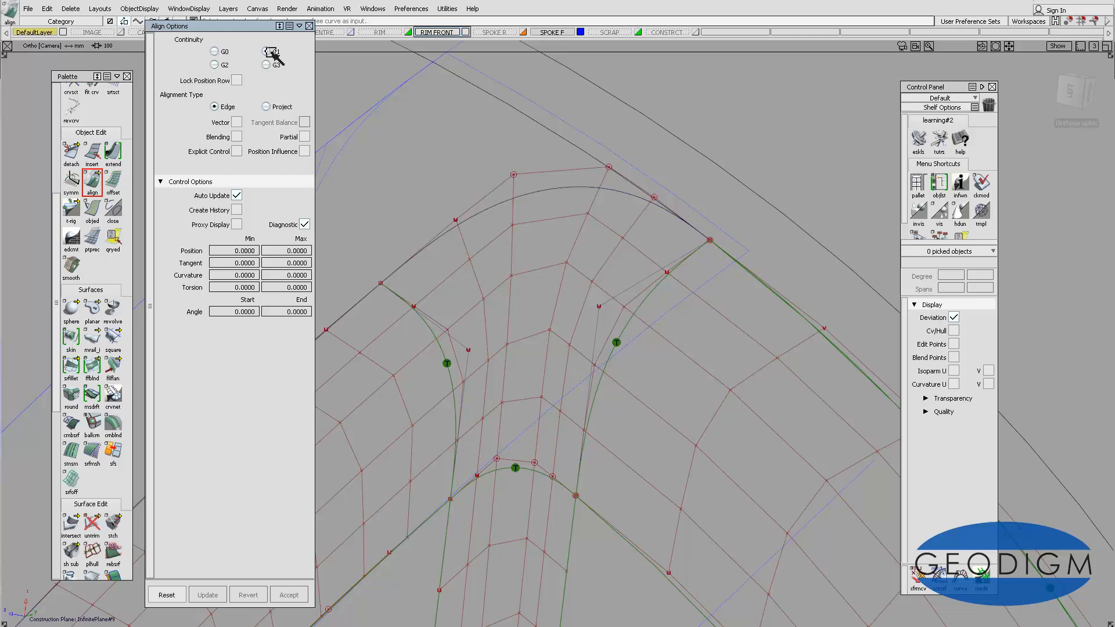
click(267, 107)
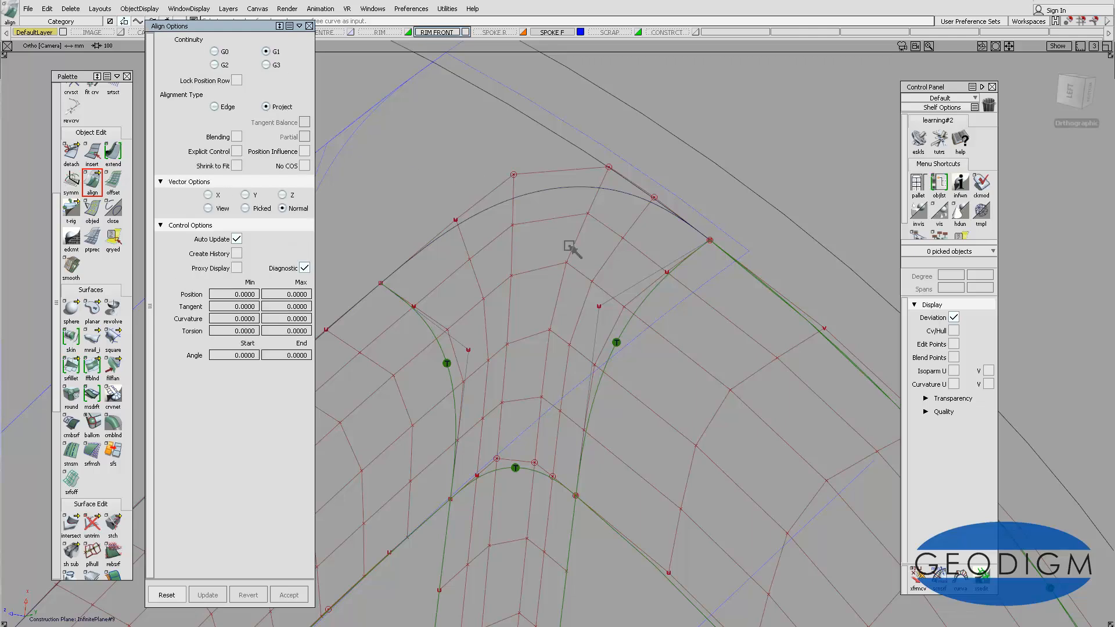
alt+shift+middle_drag(579, 236, 639, 254)
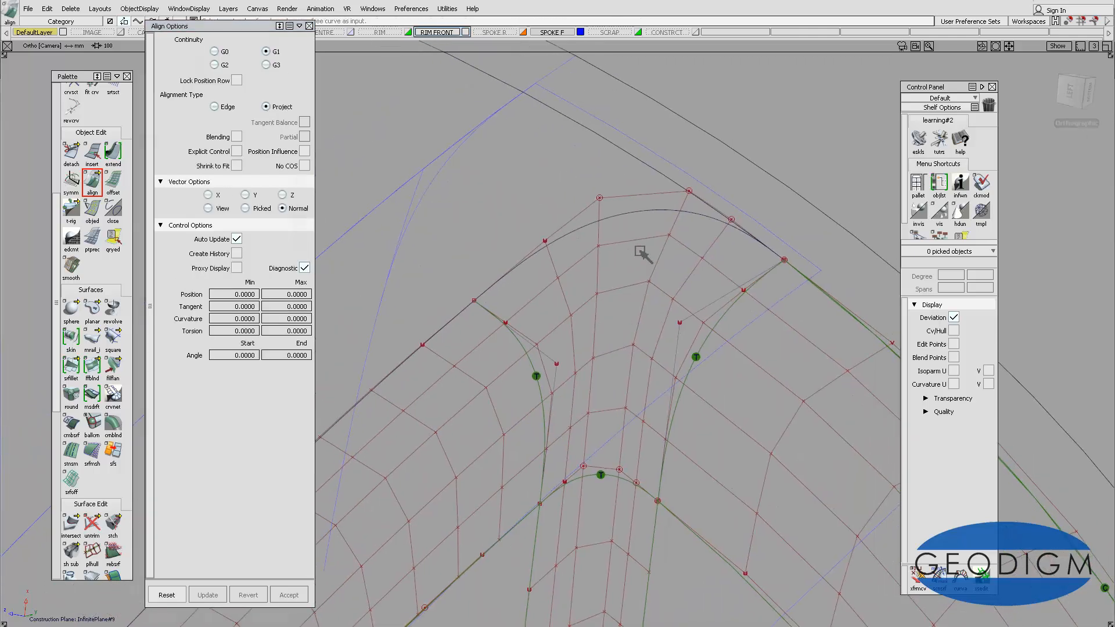
click(622, 217)
click(622, 215)
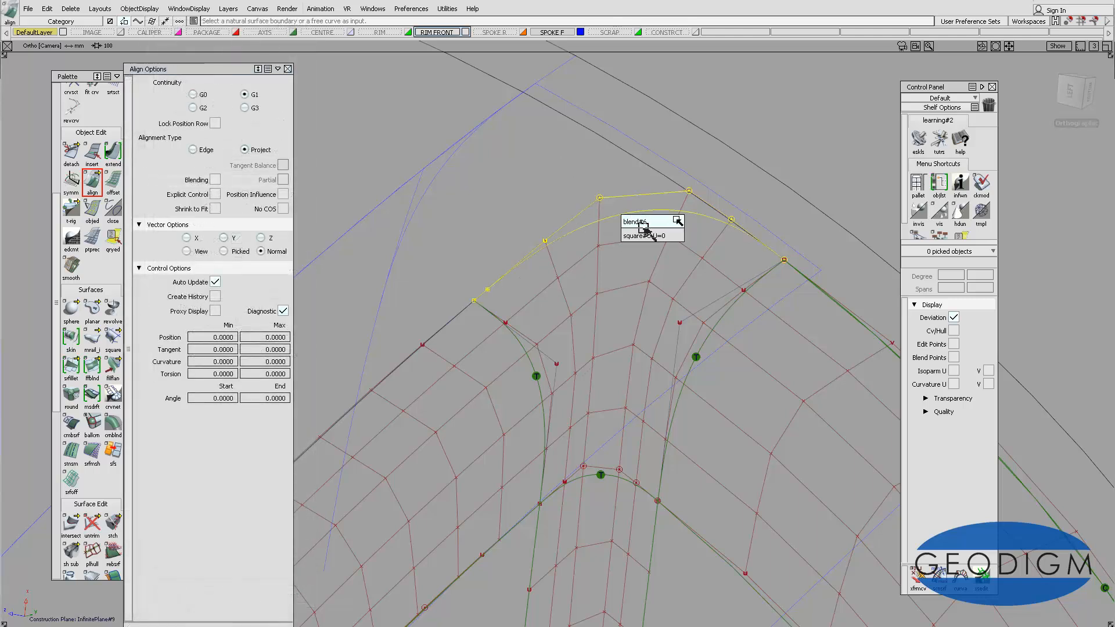
click(645, 236)
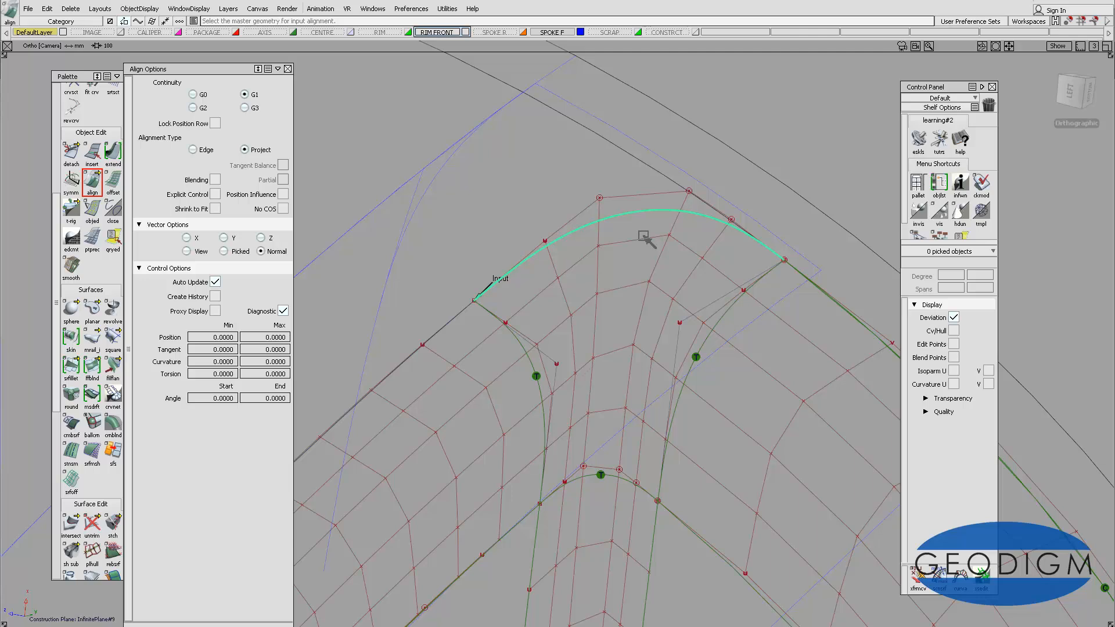
click(661, 173)
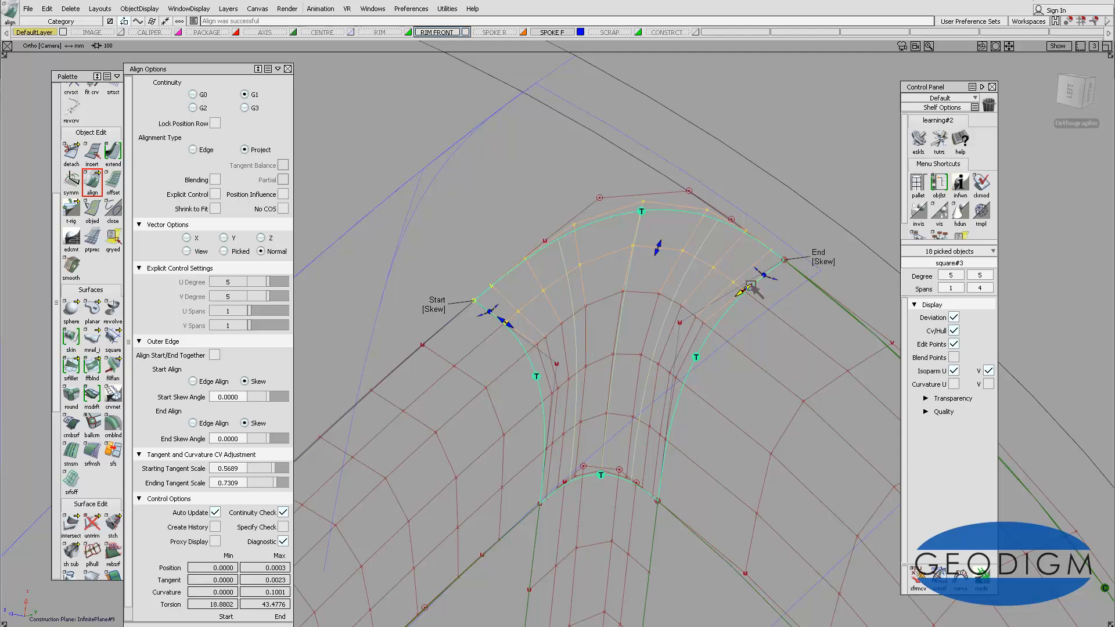
- Enable Explicit Control for the outer-edge alignment, set V Degree to 7, and raise its continuity to G2
click(214, 194)
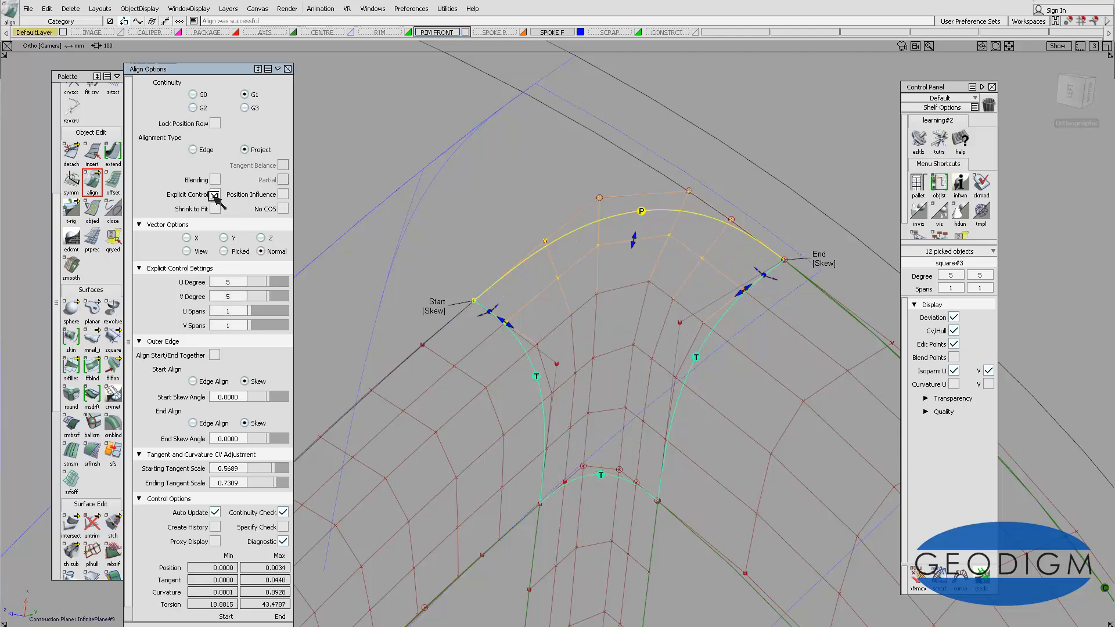
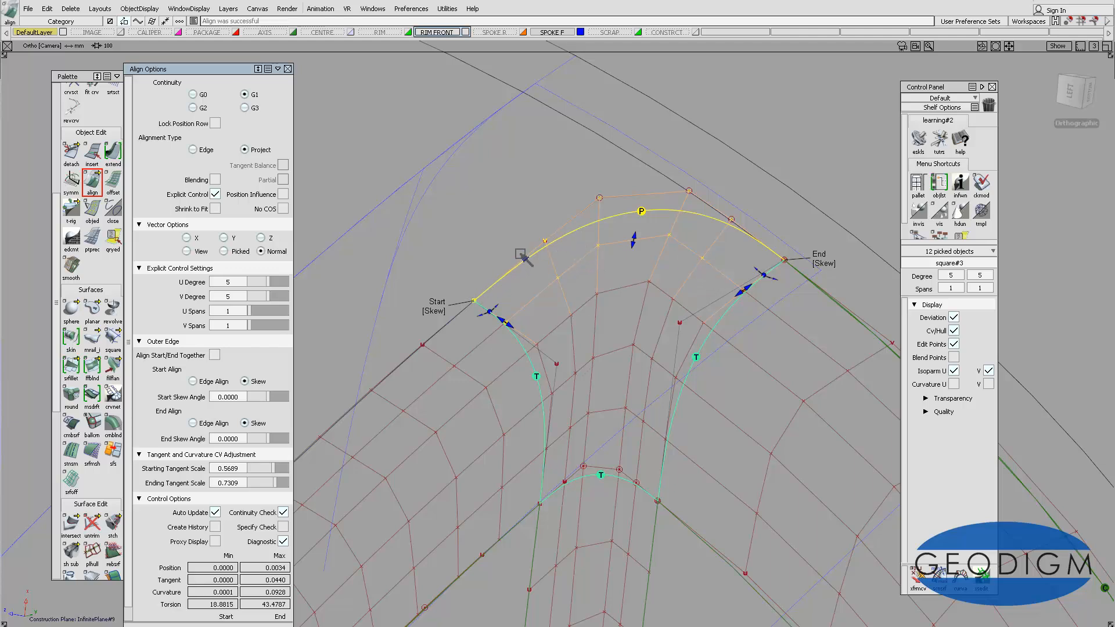
click(274, 295)
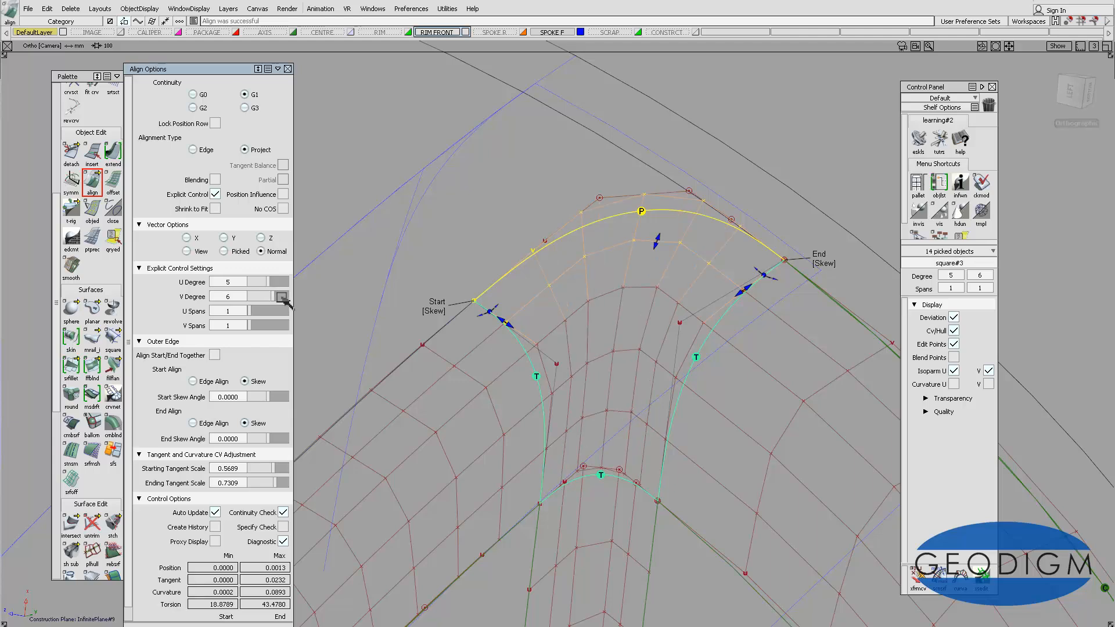
click(283, 297)
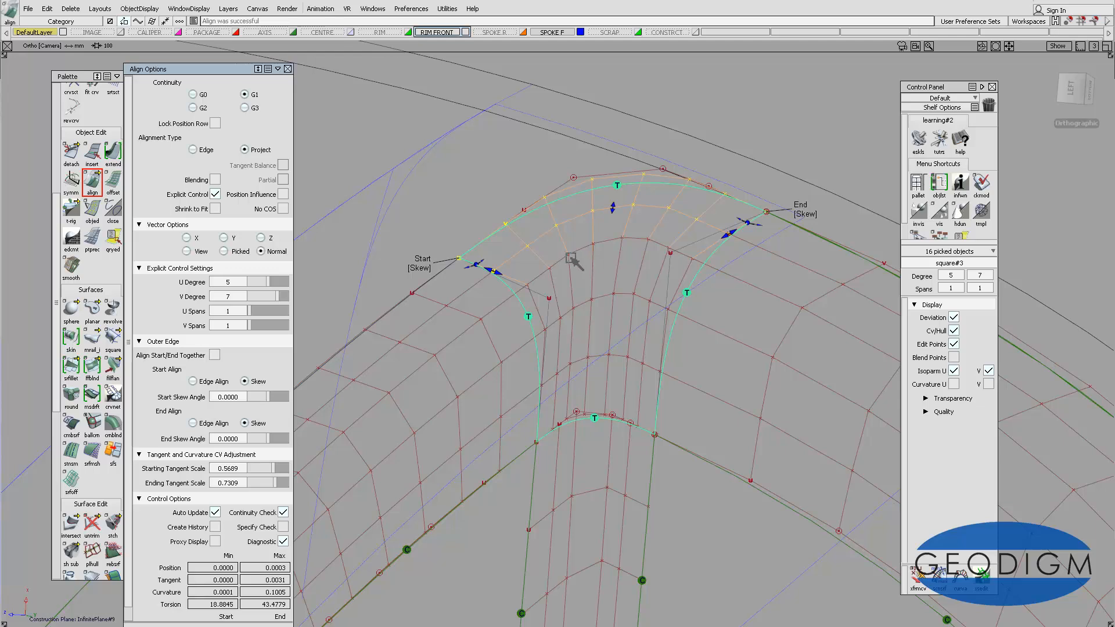
alt+shift+drag(587, 244, 583, 289)
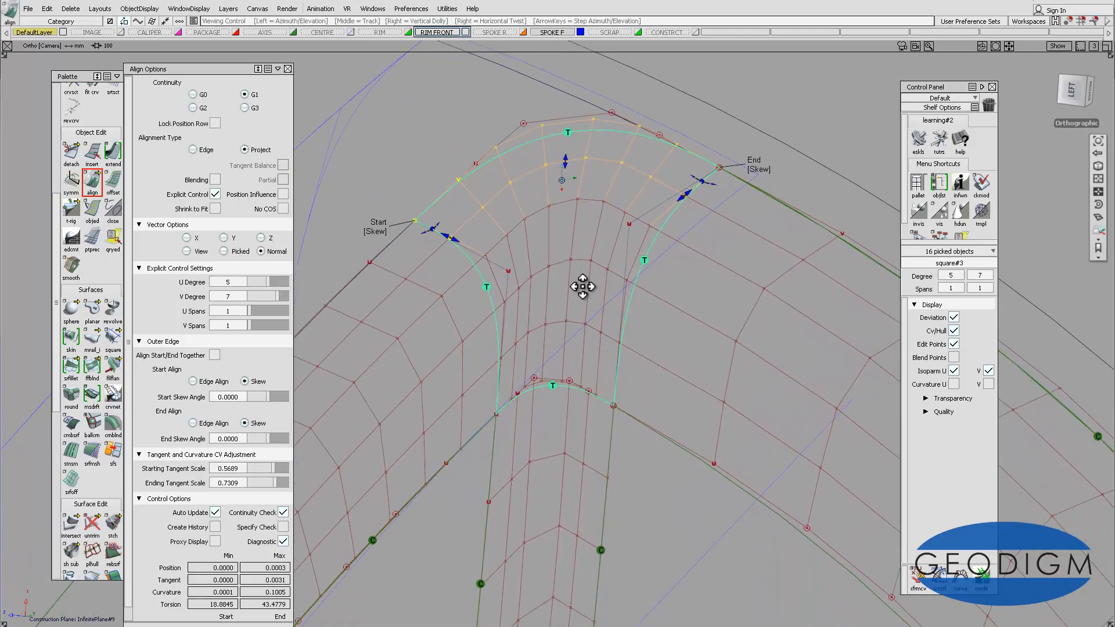
click(201, 109)
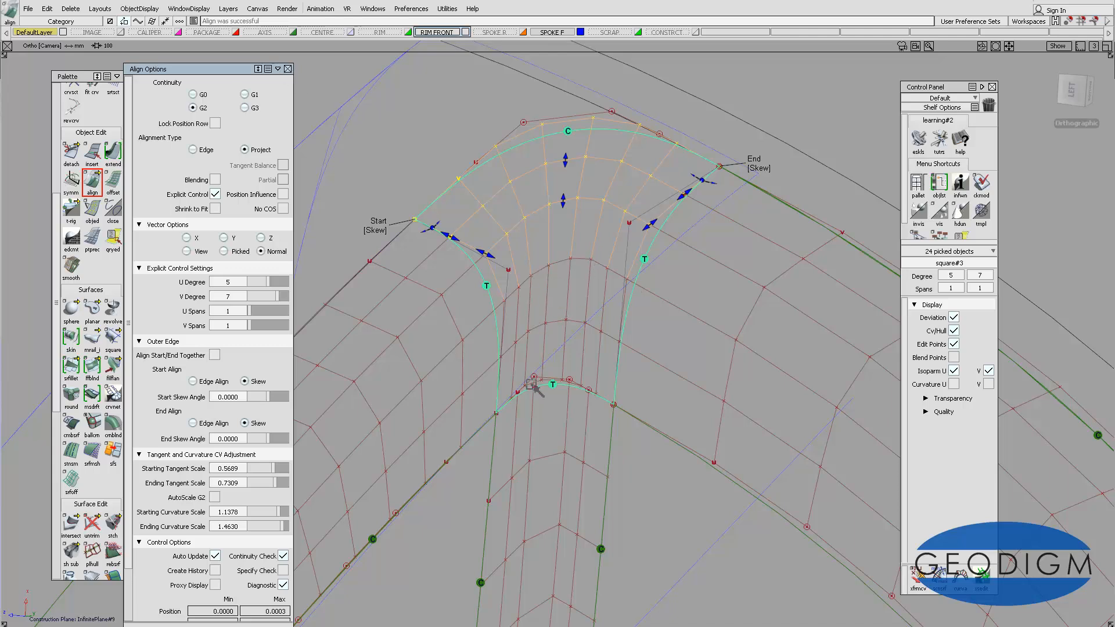
- Align the corner surface's inner edge to the adjoining small blend surface using Project alignment with G1 continuity
click(576, 386)
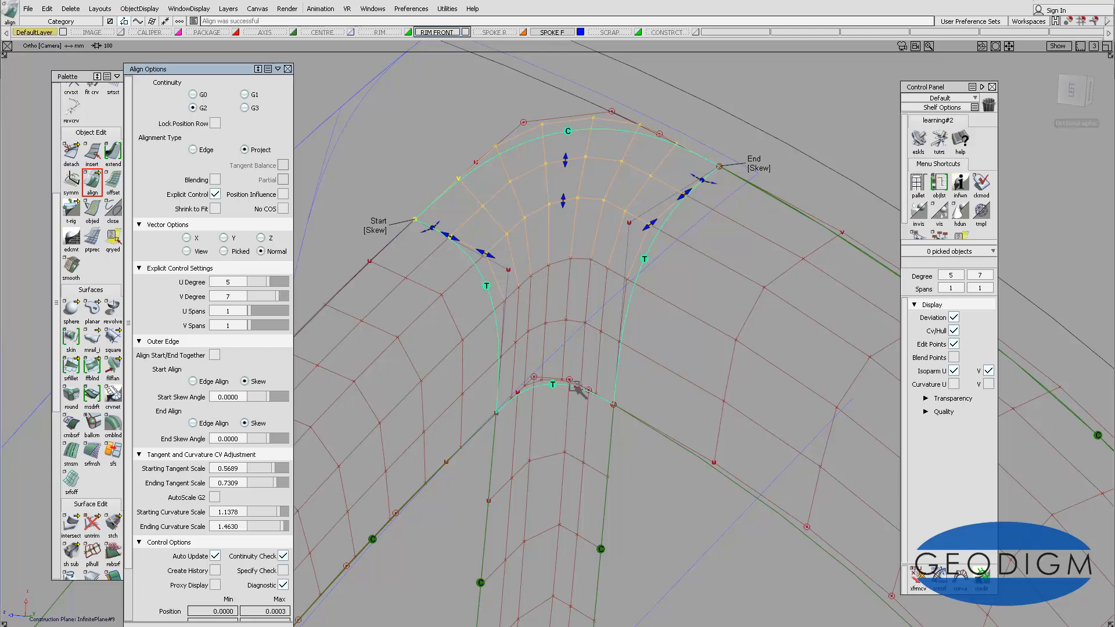
click(584, 390)
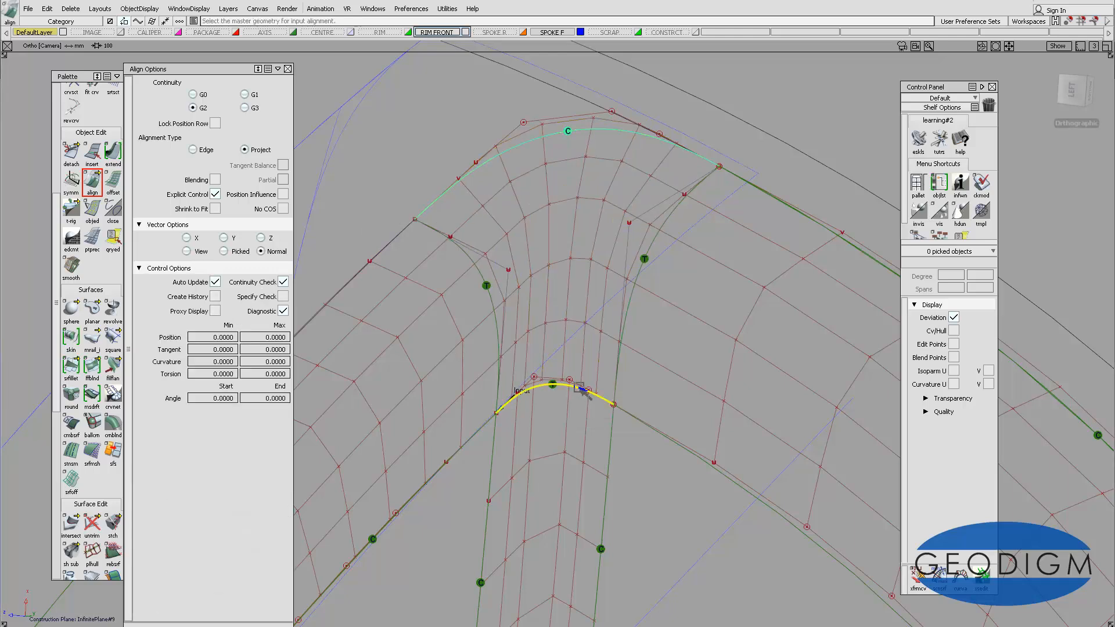
click(582, 391)
click(586, 395)
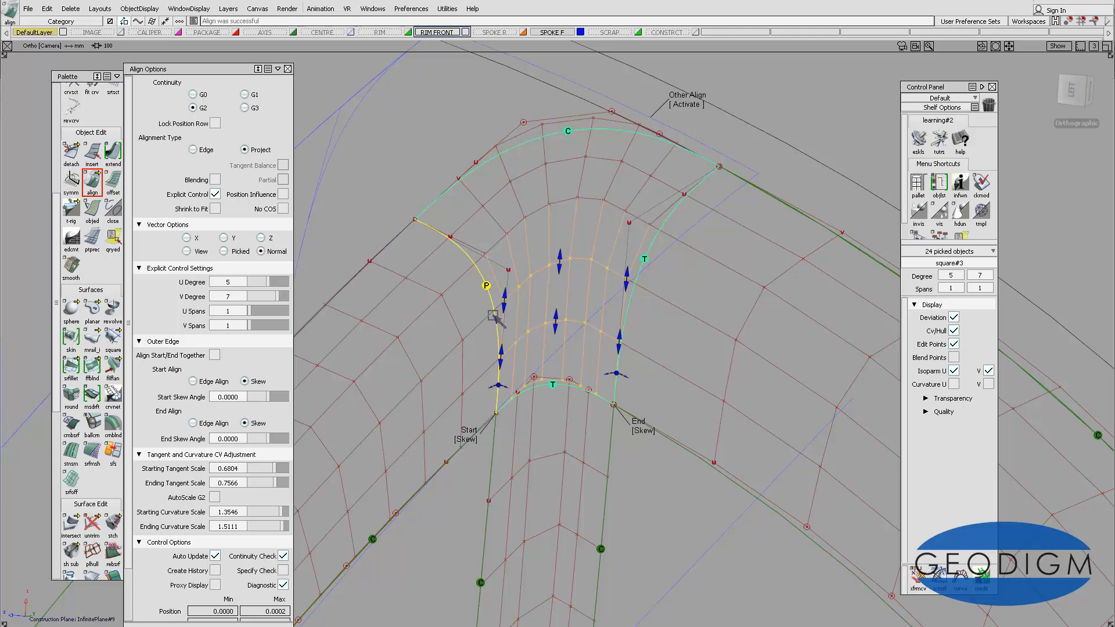
click(254, 94)
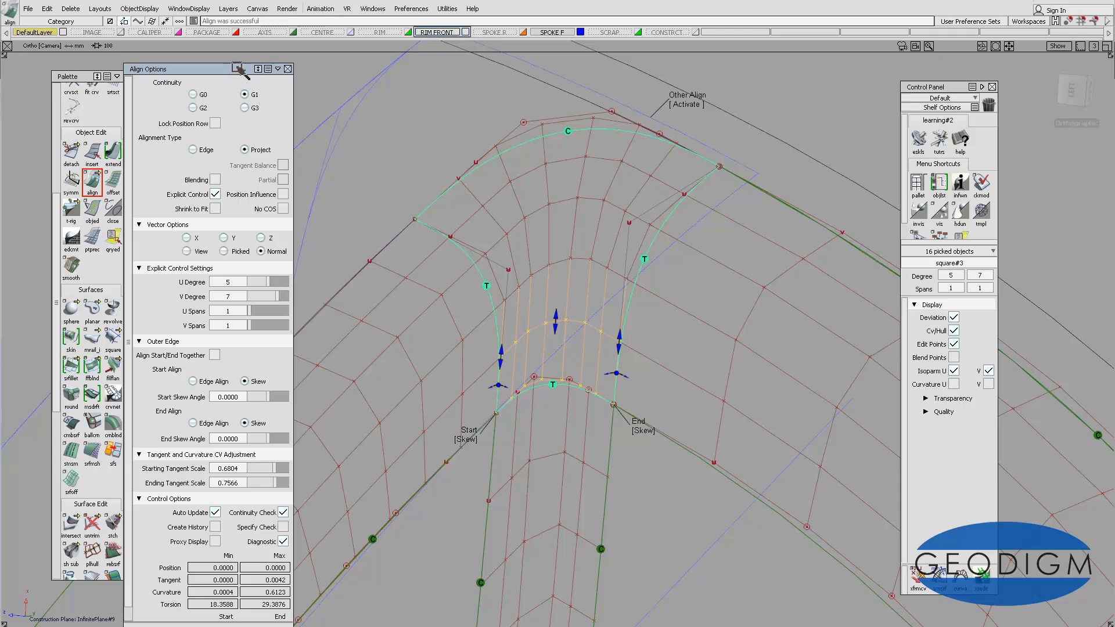
drag(237, 66, 228, 38)
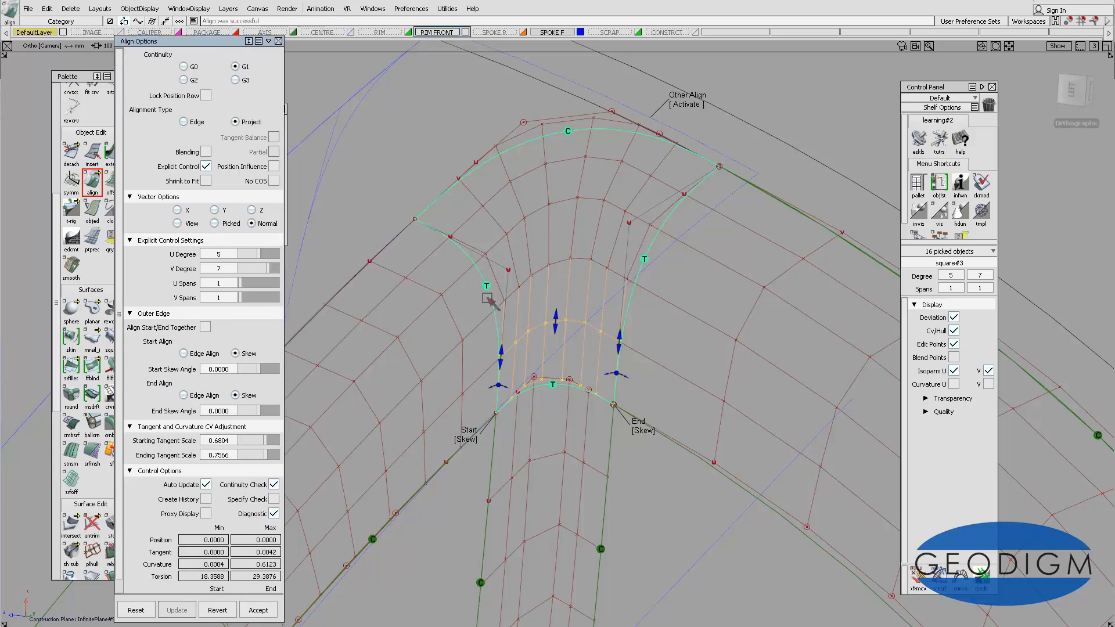
- Align the corner surface's left side edge (V=0) to the neighbouring blend surface with G2 continuity and the Edge alignment type
click(449, 239)
click(449, 239)
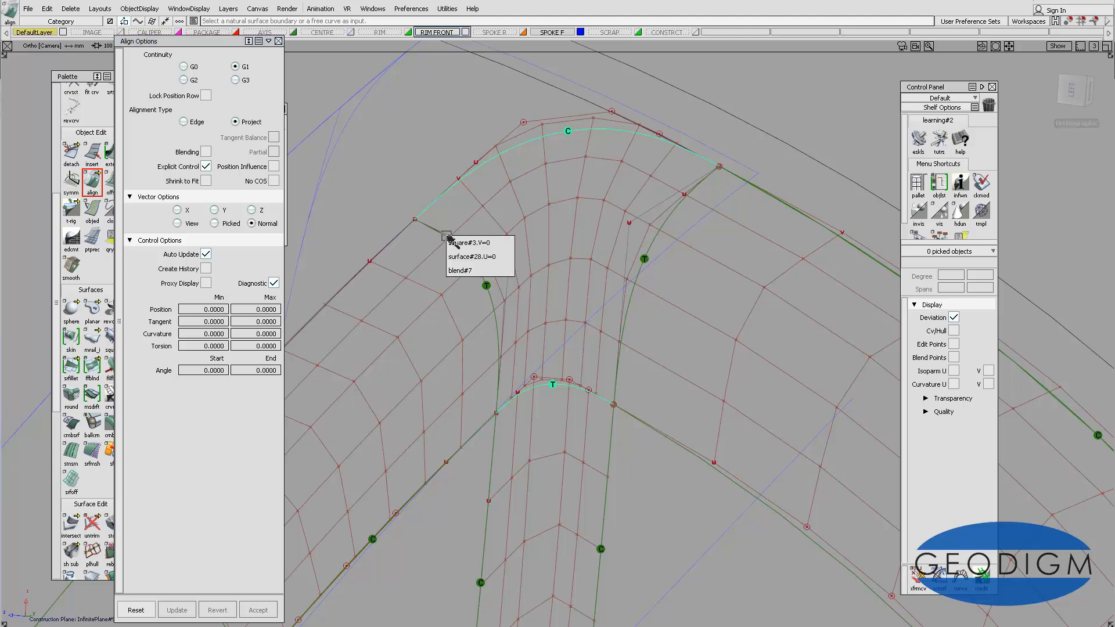
click(459, 240)
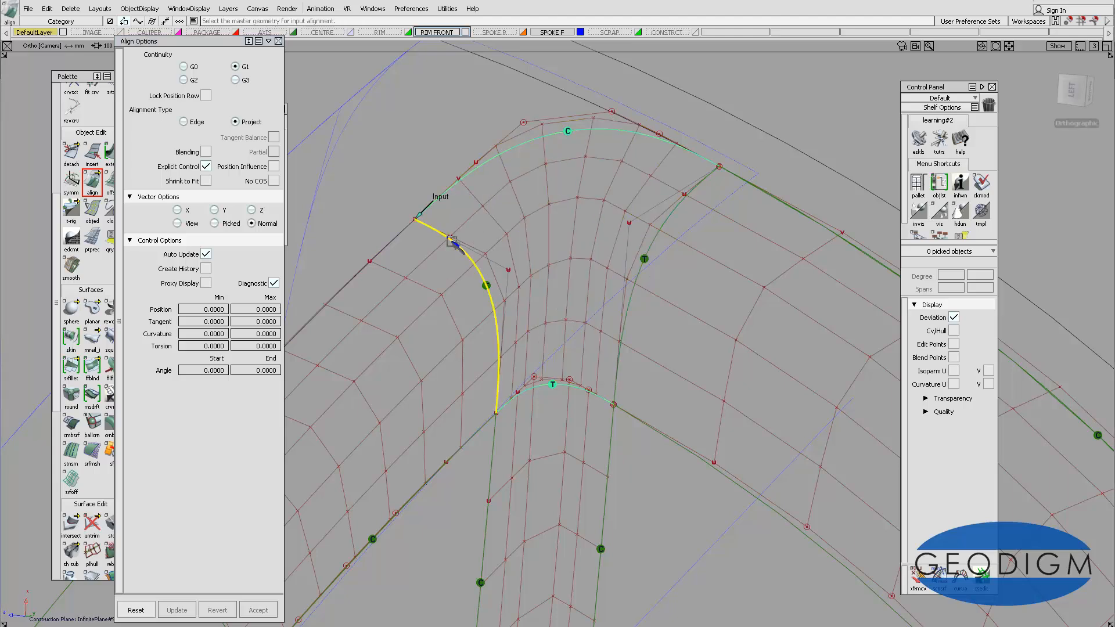
click(456, 245)
click(472, 246)
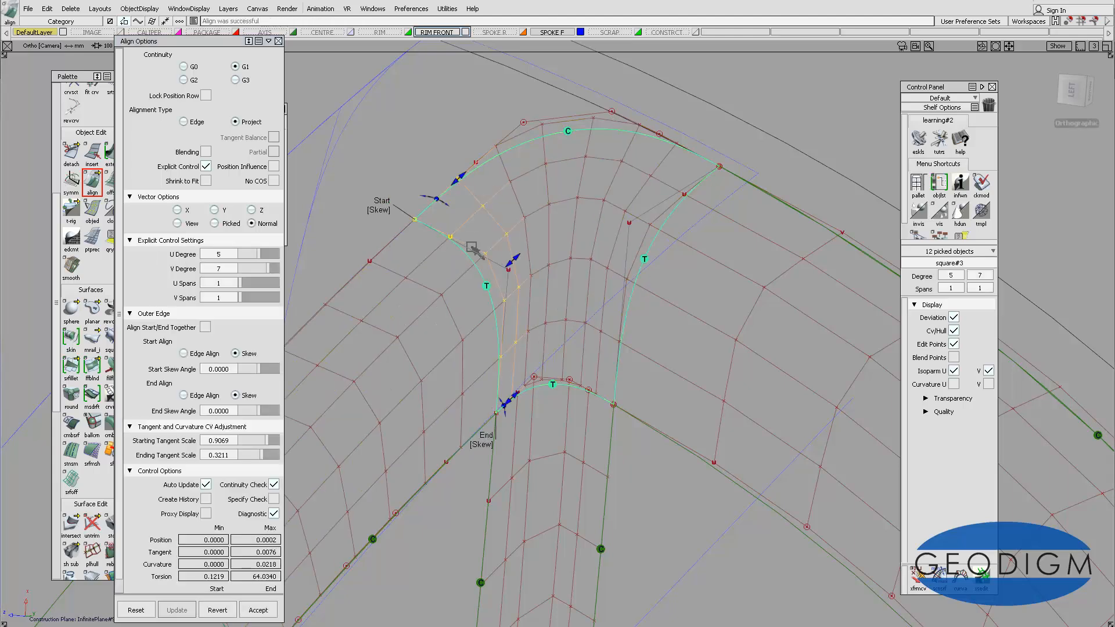
click(194, 80)
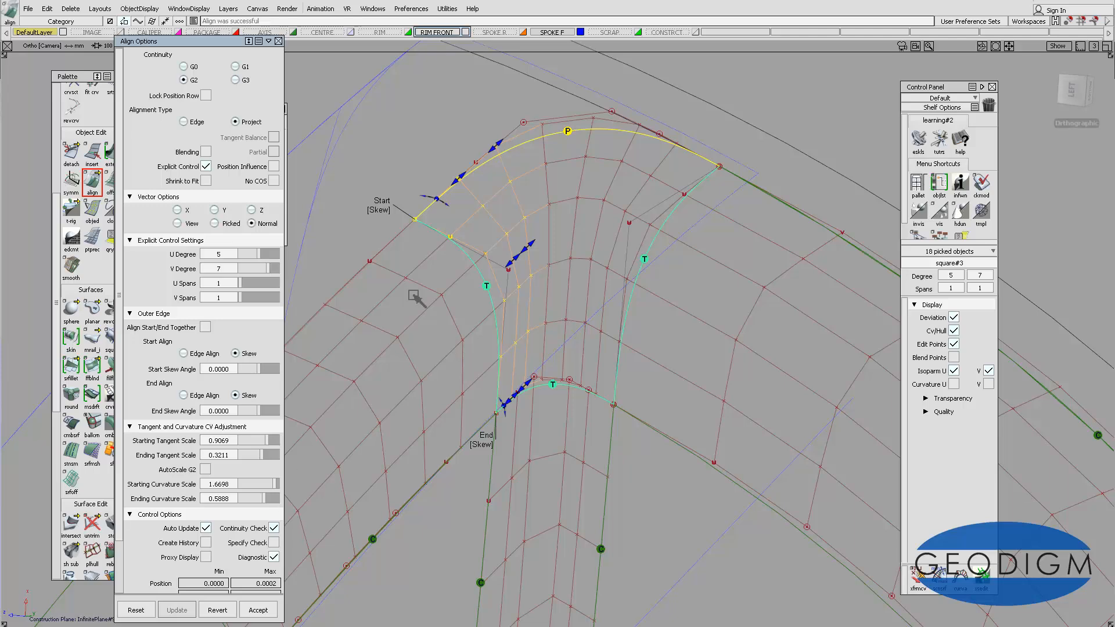
click(197, 122)
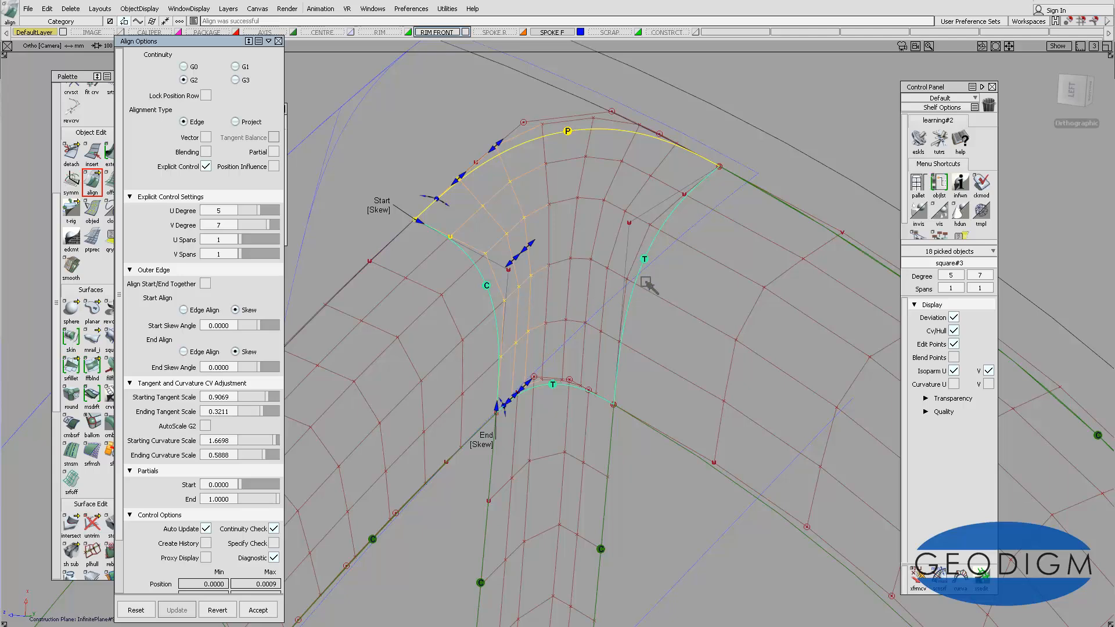
- Align the corner surface's right side edge (V=1) to its neighbouring surface with G2 Edge alignment and close the Align options
click(653, 245)
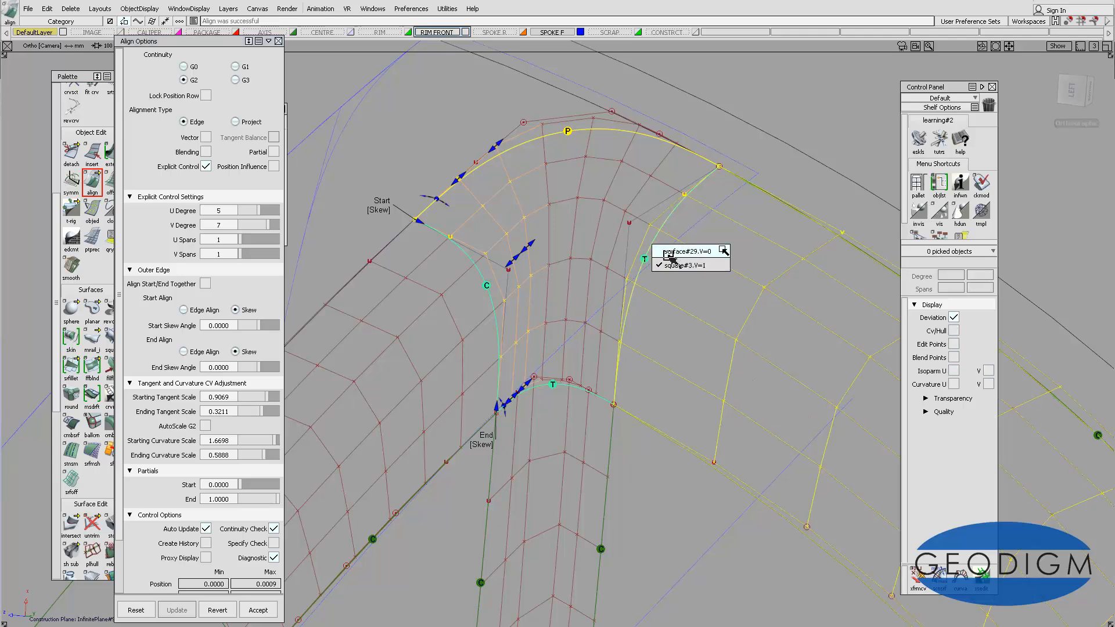
click(676, 253)
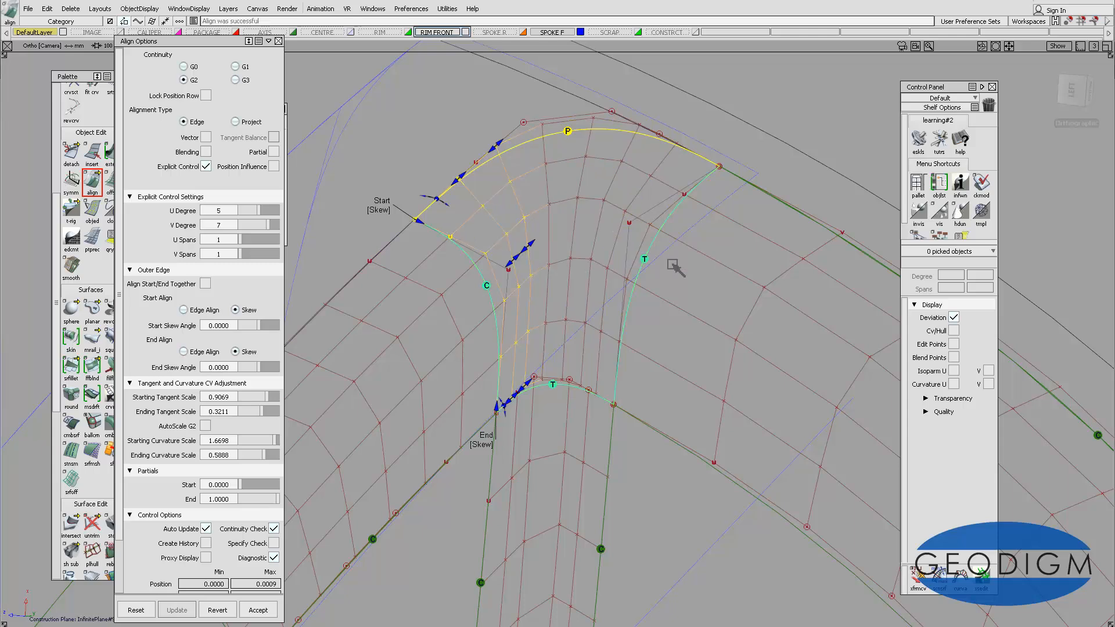
click(658, 237)
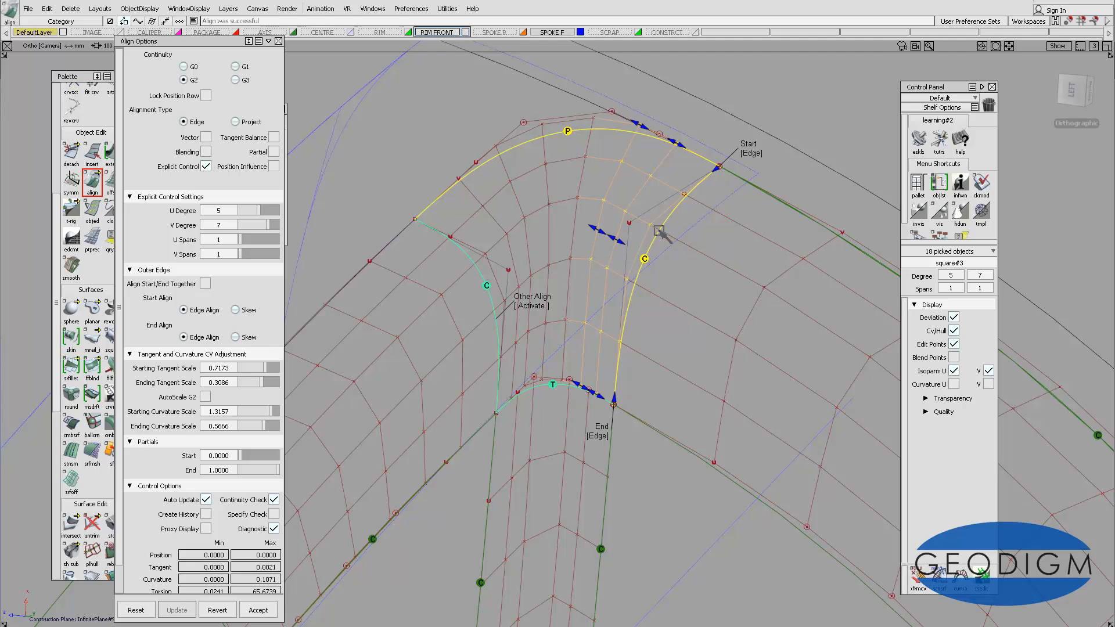
click(279, 40)
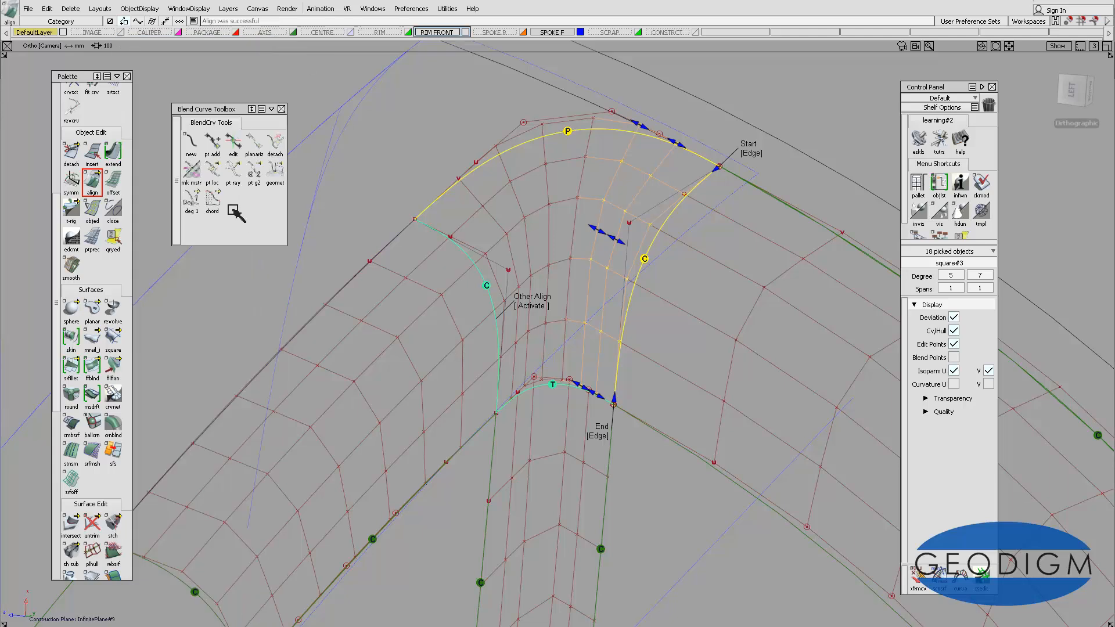
- Realign the corner surface's right side edge to its neighbour using Align 2008 with Curvature continuity and Colinear alignment
drag(92, 182, 132, 183)
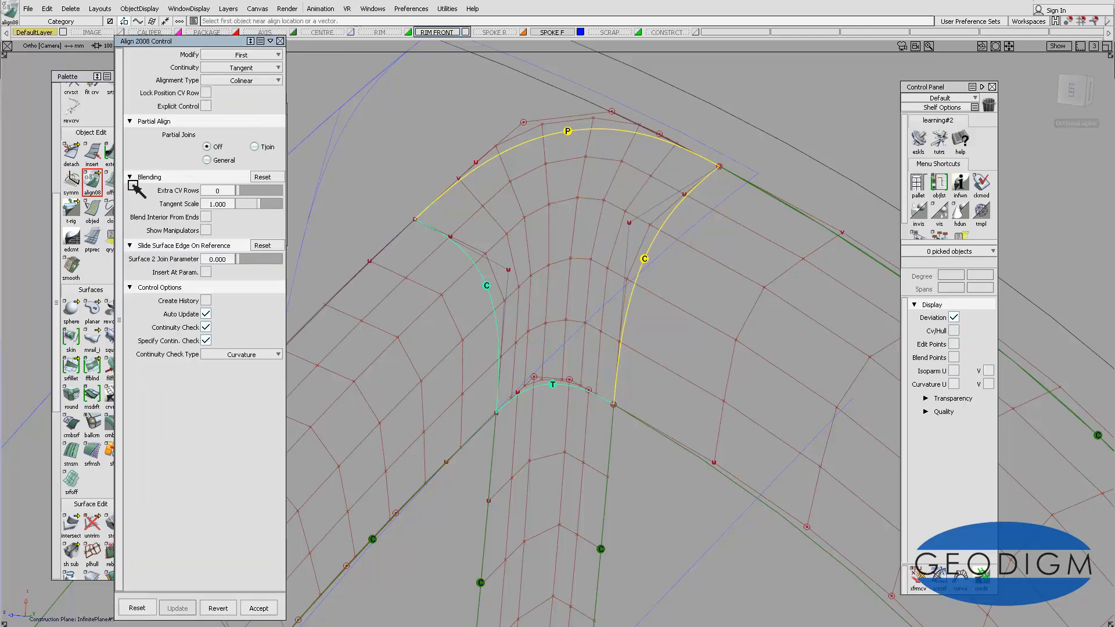
click(650, 247)
click(664, 262)
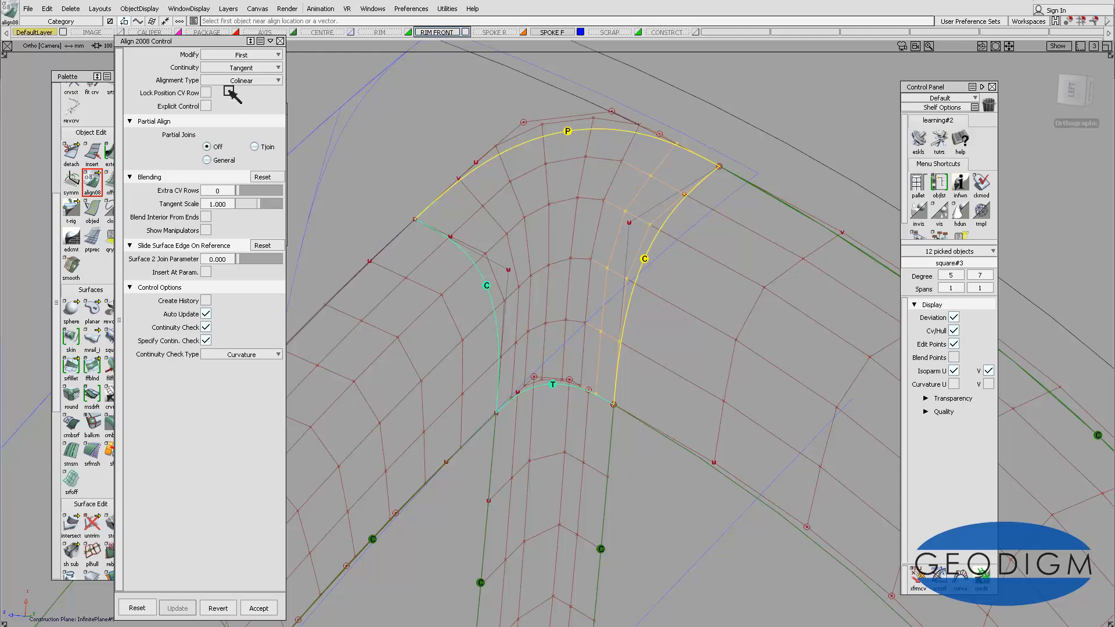
click(247, 68)
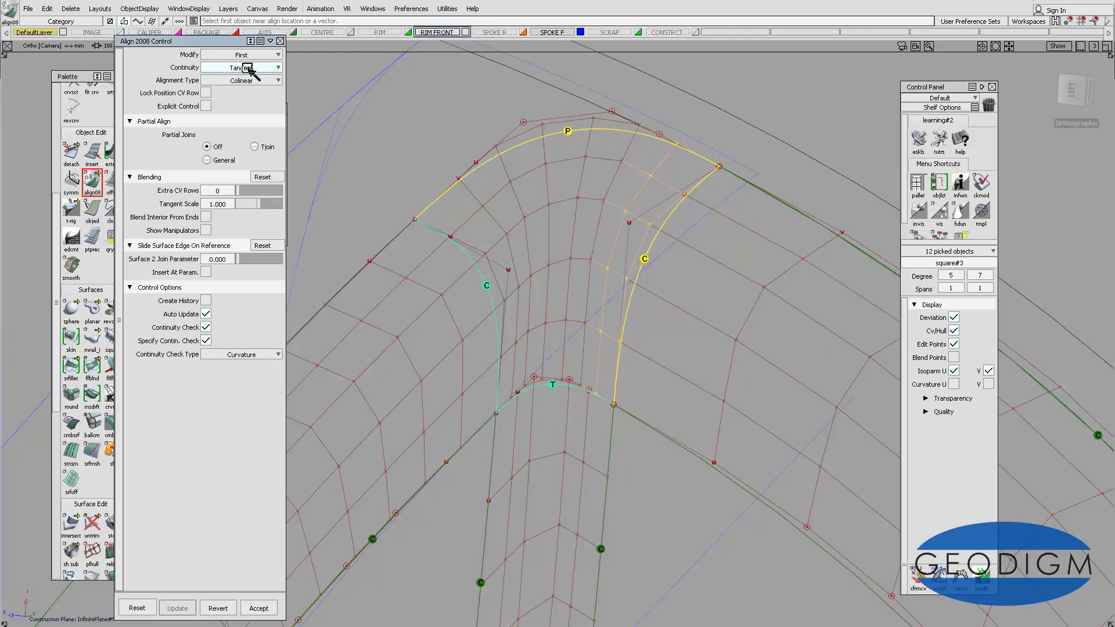
click(248, 82)
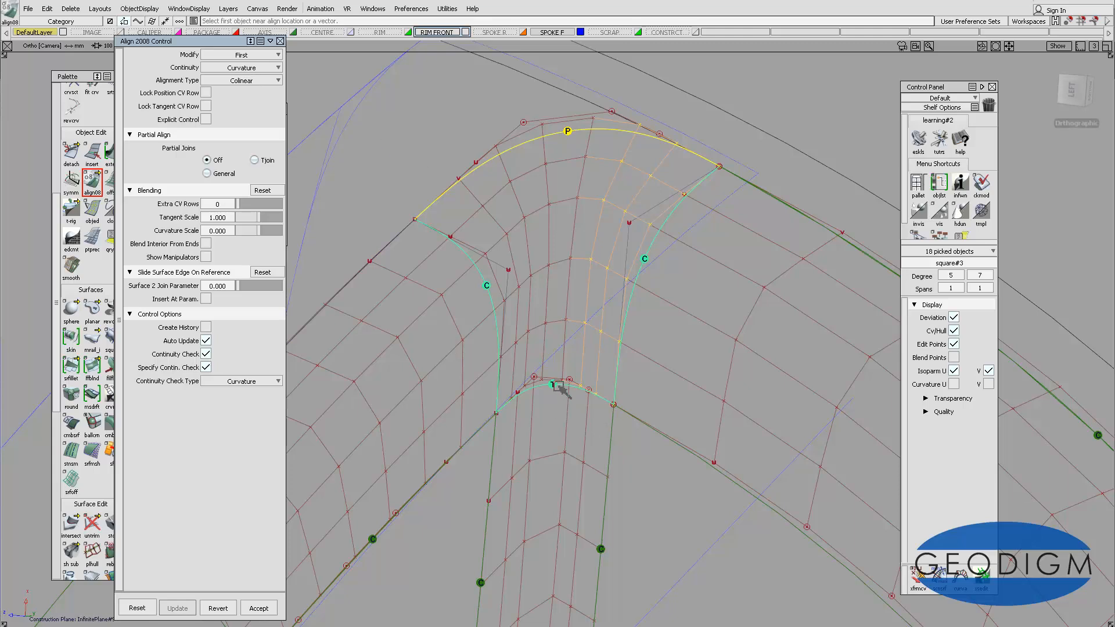
- Try to align the corner surface's inner edge with Align 2008, using Curvature and Tangent continuity, and revert the alignment
click(581, 391)
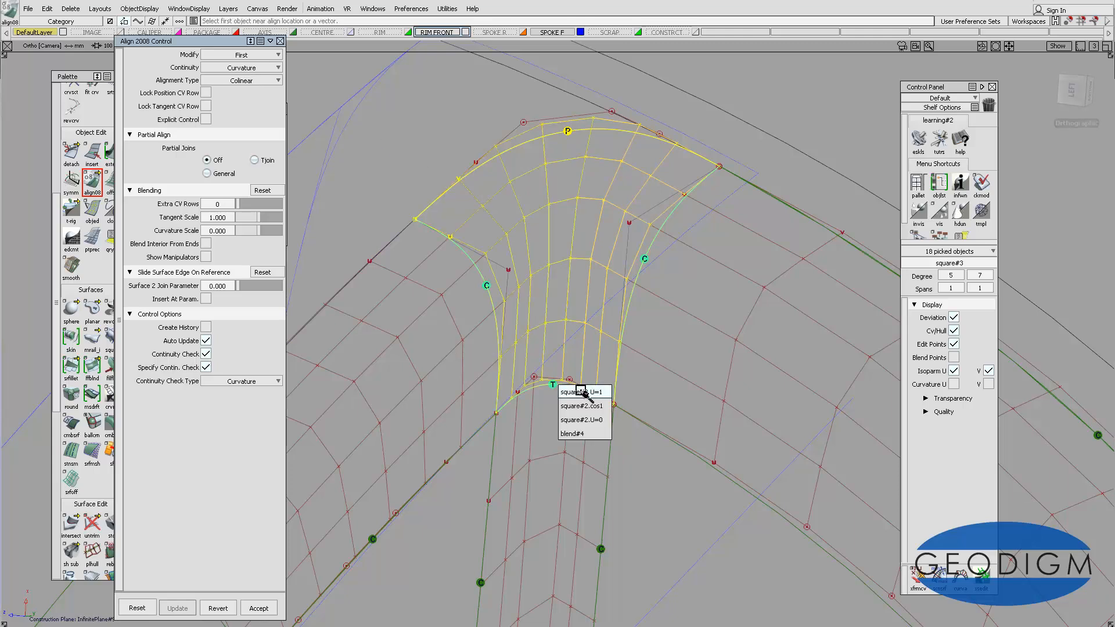
click(583, 392)
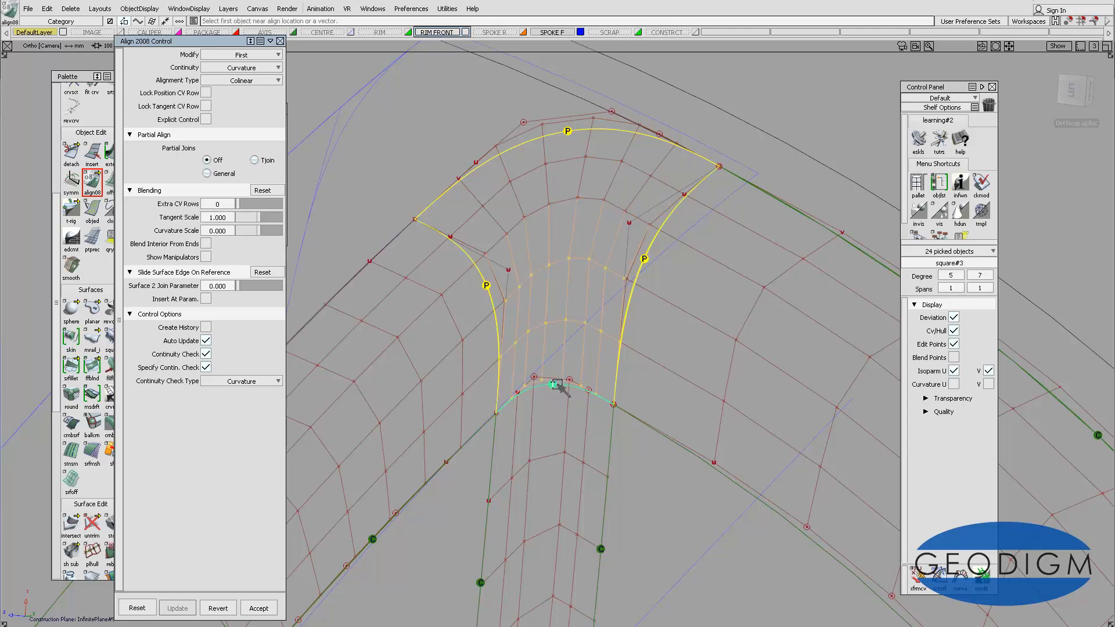
click(264, 80)
click(261, 93)
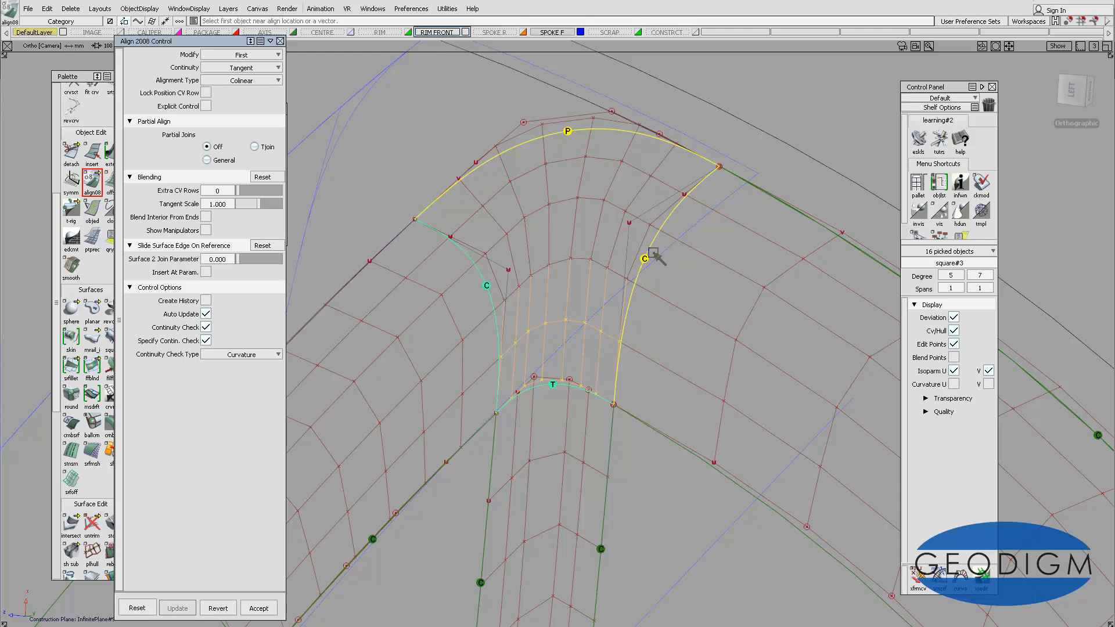
click(219, 608)
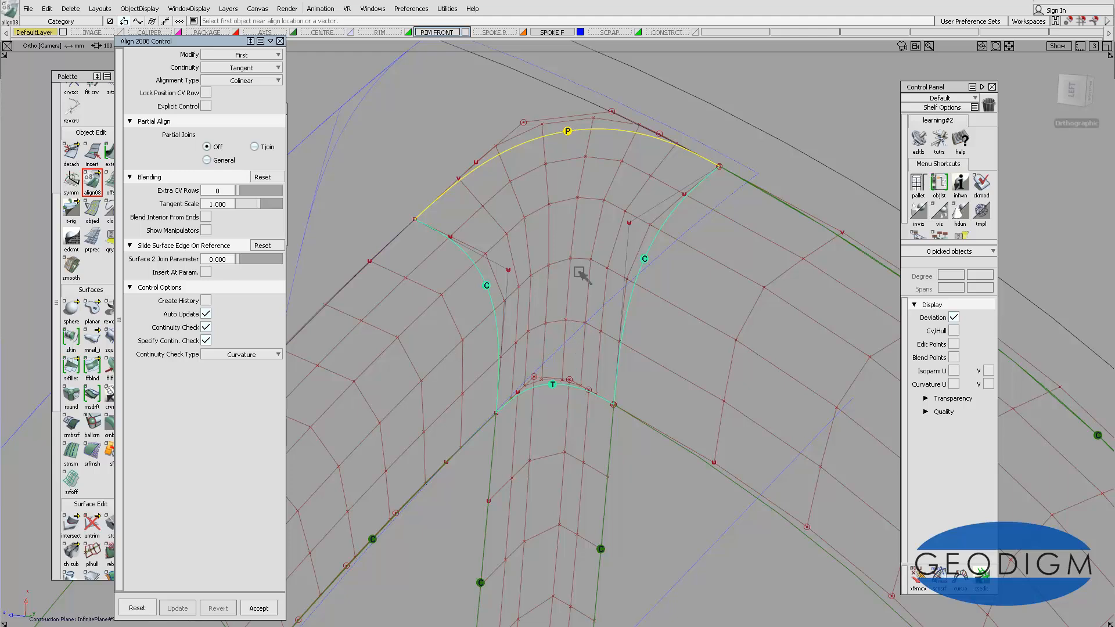
- Align the corner surface's outer edge (U=0) to its neighbour with Align 2008, using Tangent continuity and the Align by project type
click(600, 304)
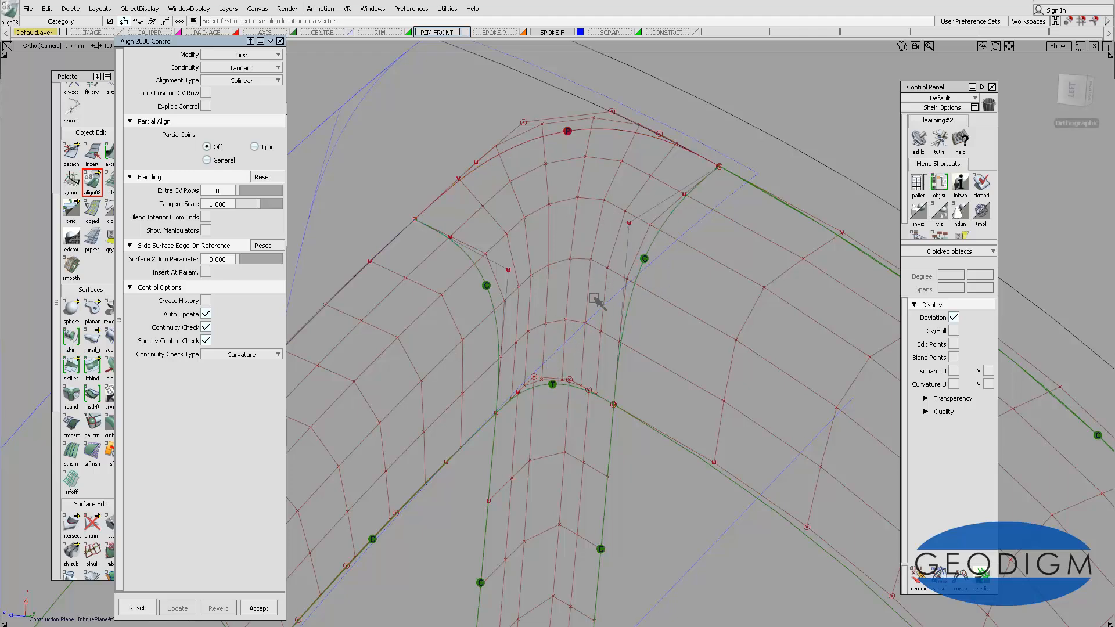
alt+shift+drag(575, 340, 654, 340)
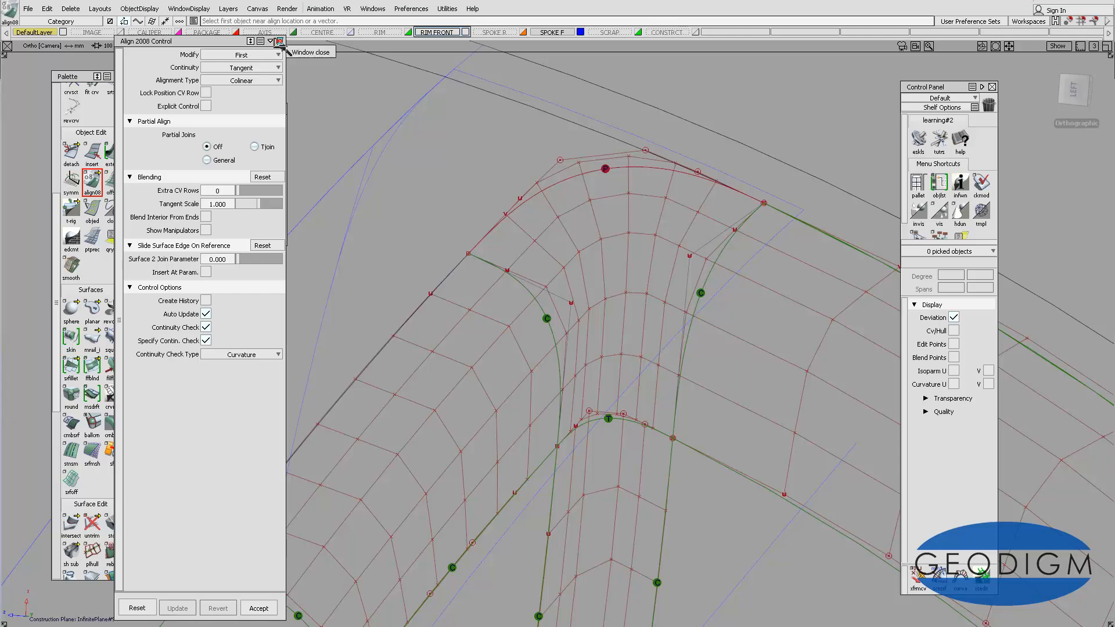
click(261, 82)
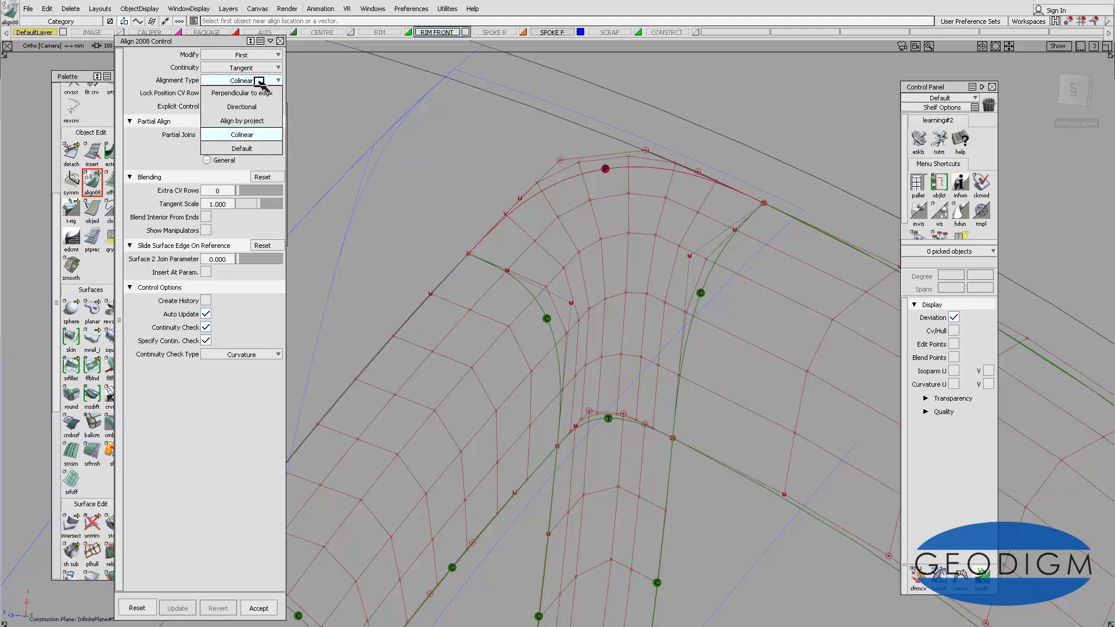
click(254, 121)
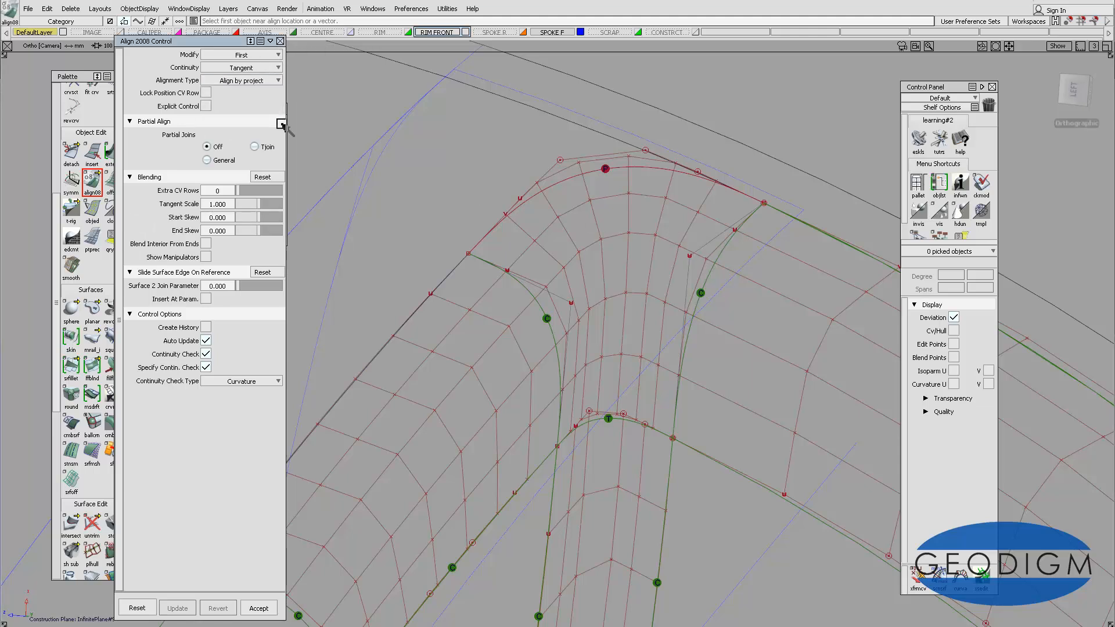
click(562, 182)
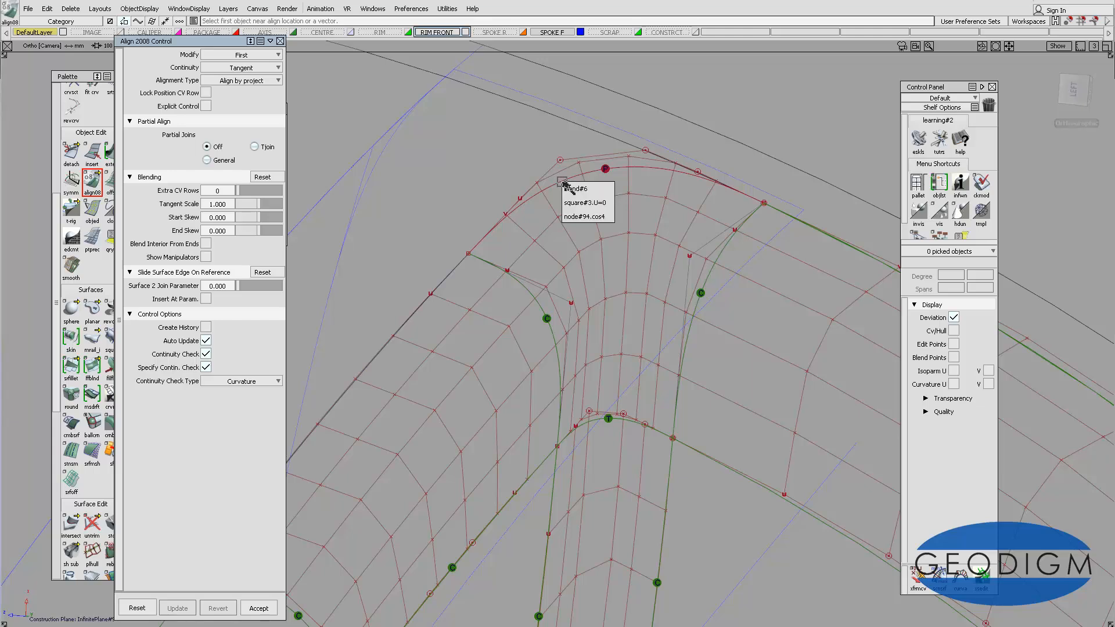
click(588, 204)
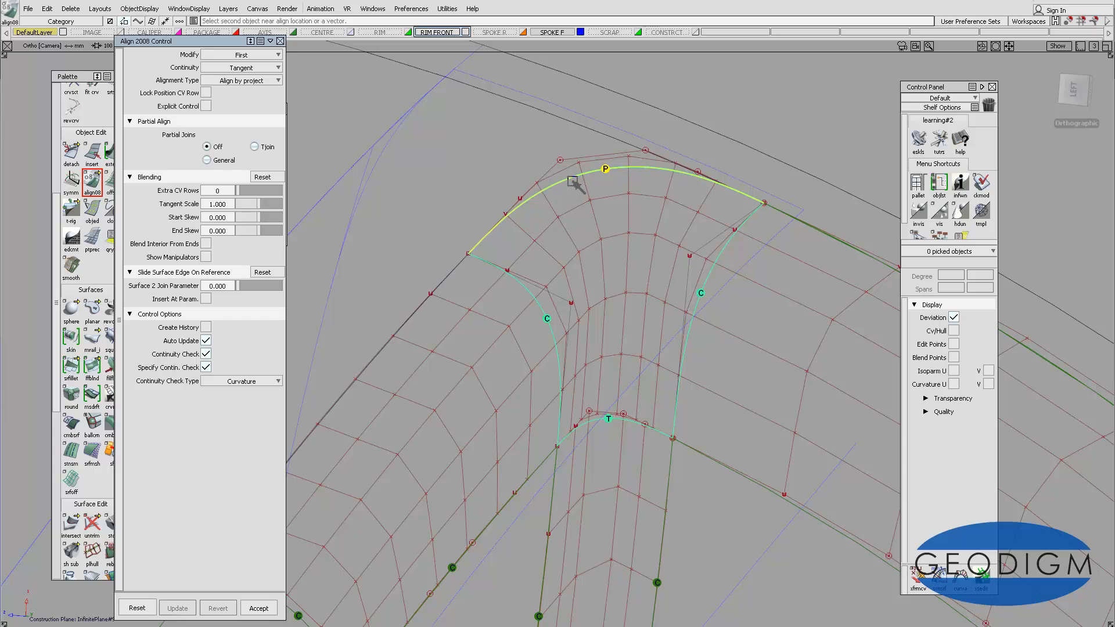
click(572, 179)
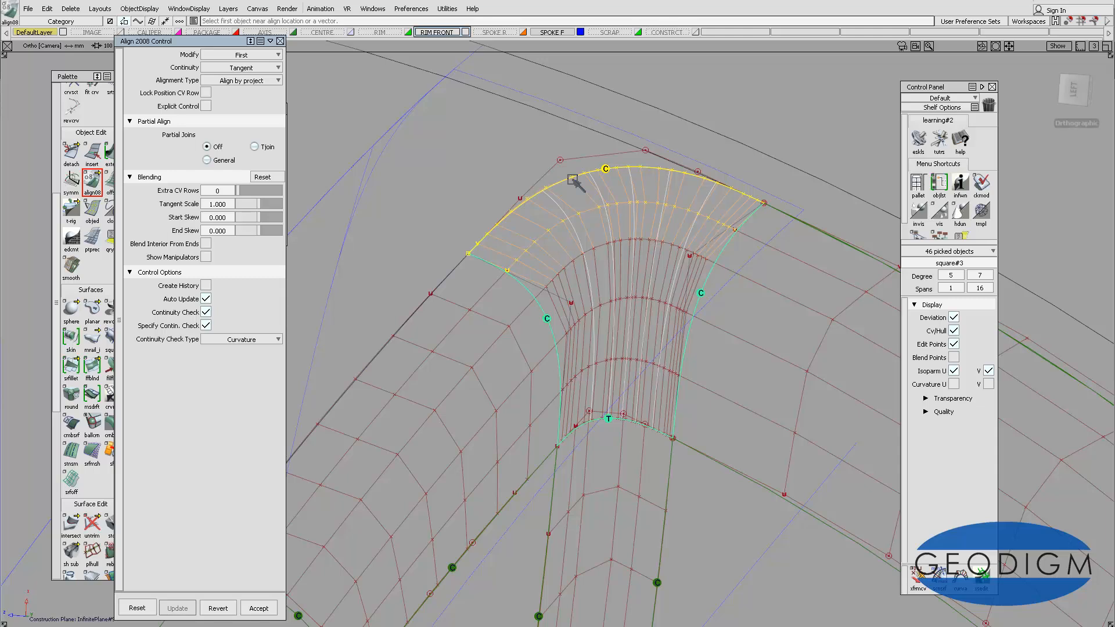
- Turn on Explicit Control for the outer edge alignment and try the Tangent continuity check before returning the check type to Curvature
click(207, 107)
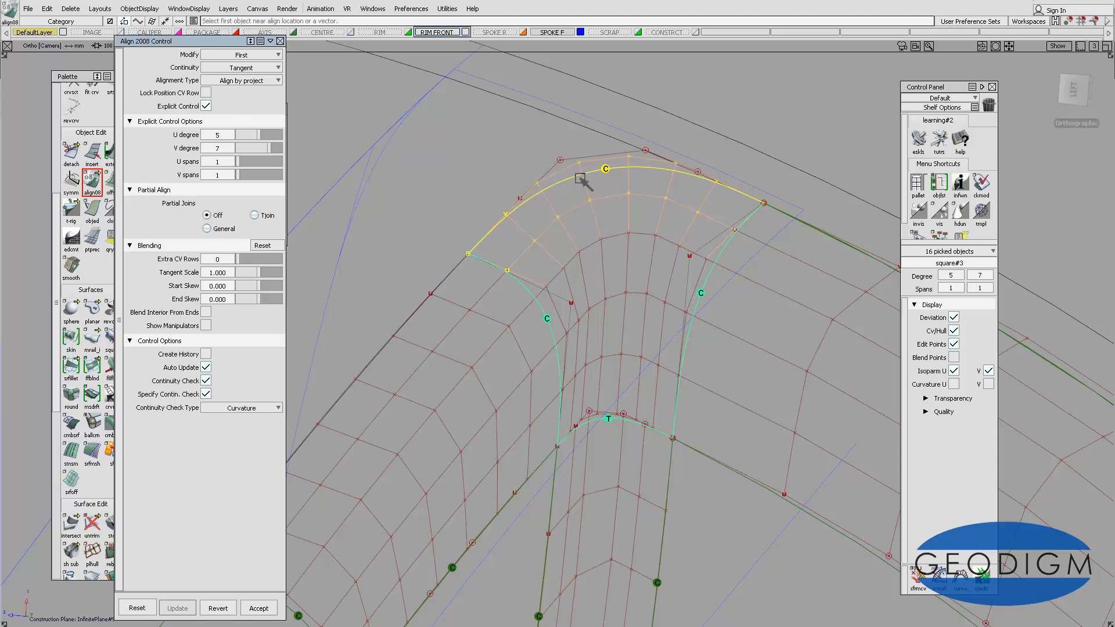
click(248, 408)
click(246, 433)
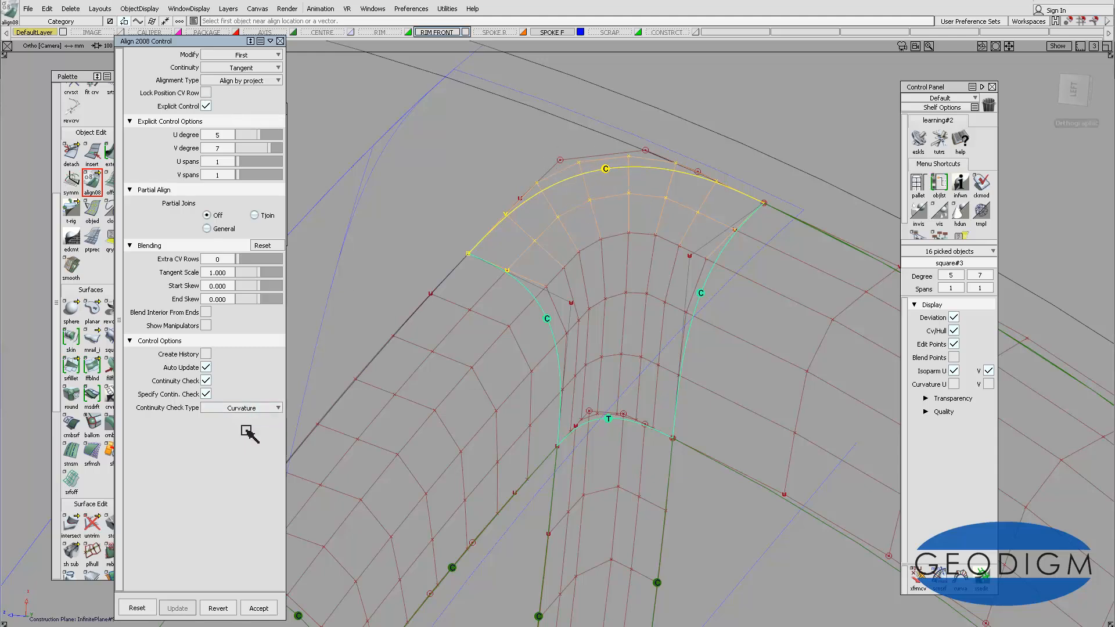
click(253, 408)
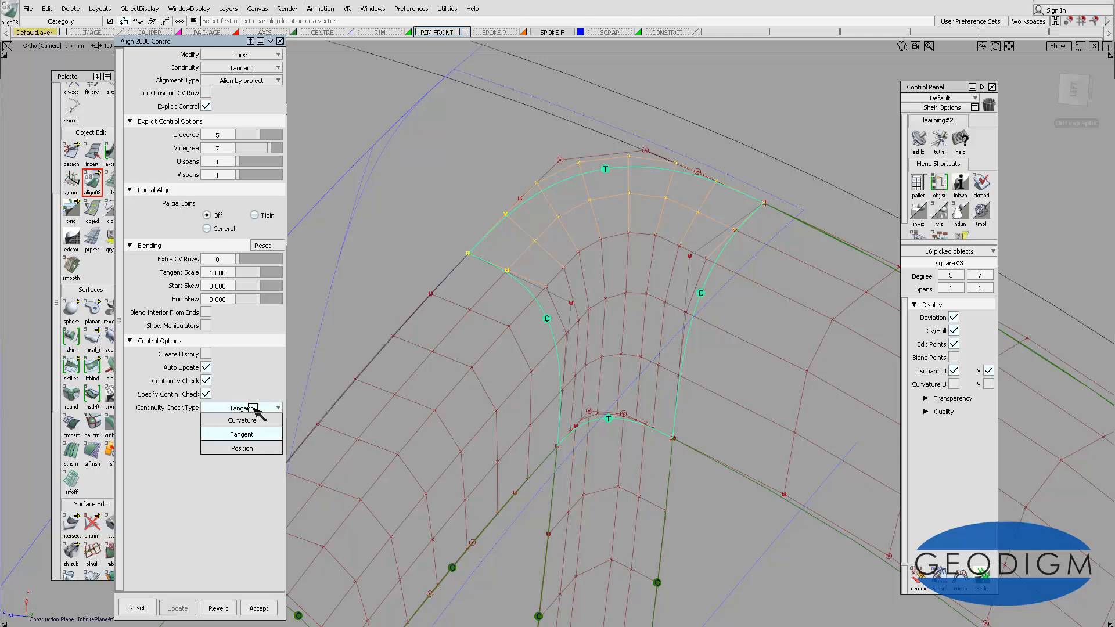
click(254, 420)
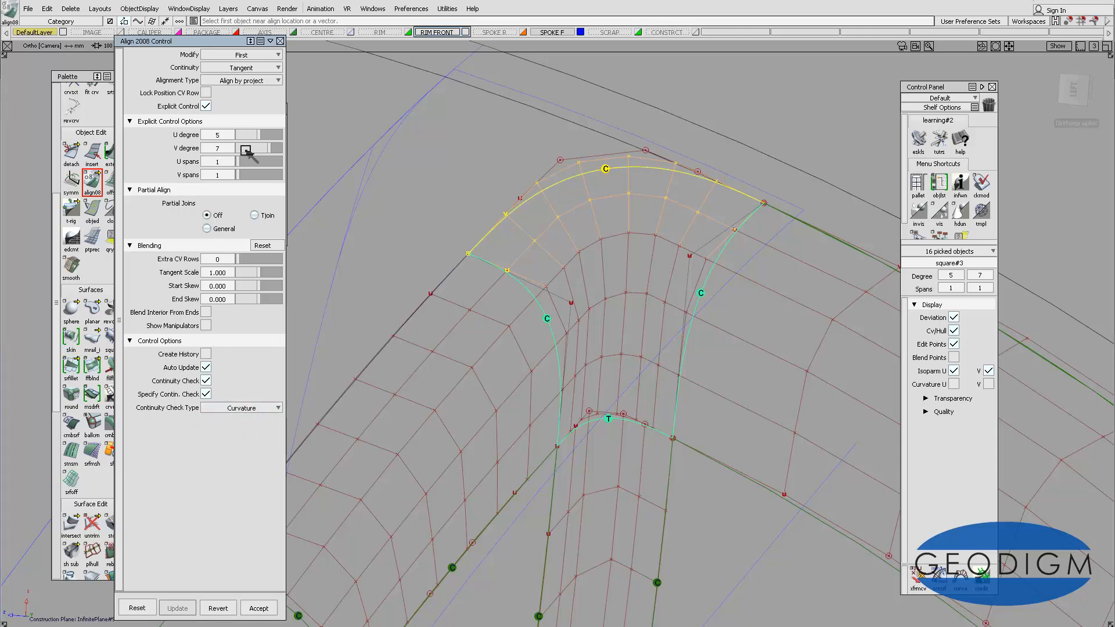
- Set the outer edge alignment's continuity to Curvature and deselect the corner surface
click(251, 68)
click(254, 81)
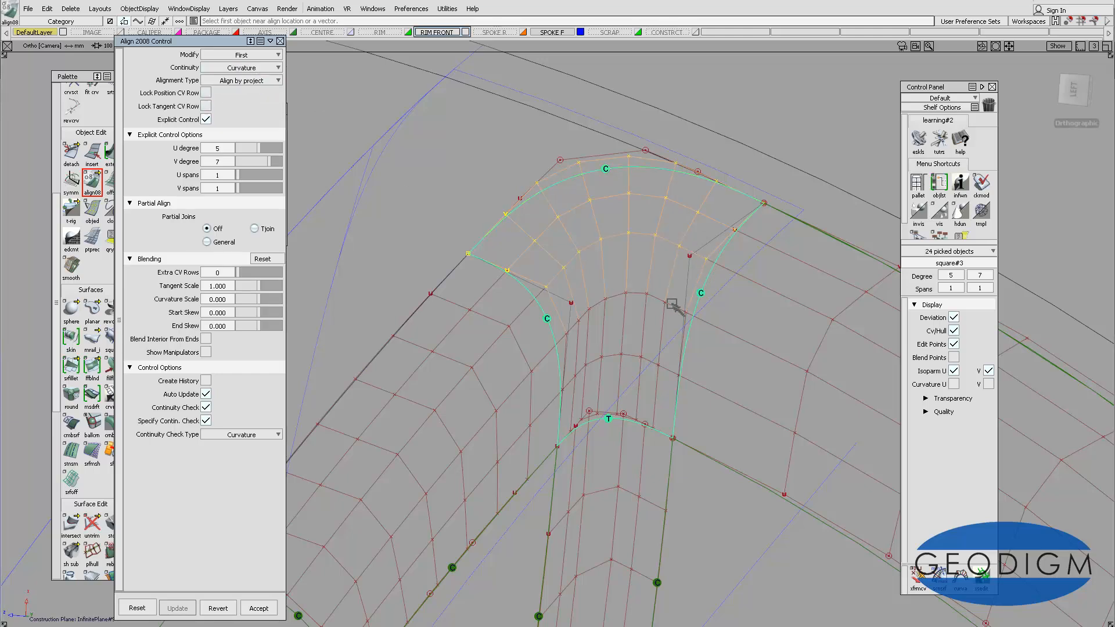
click(677, 251)
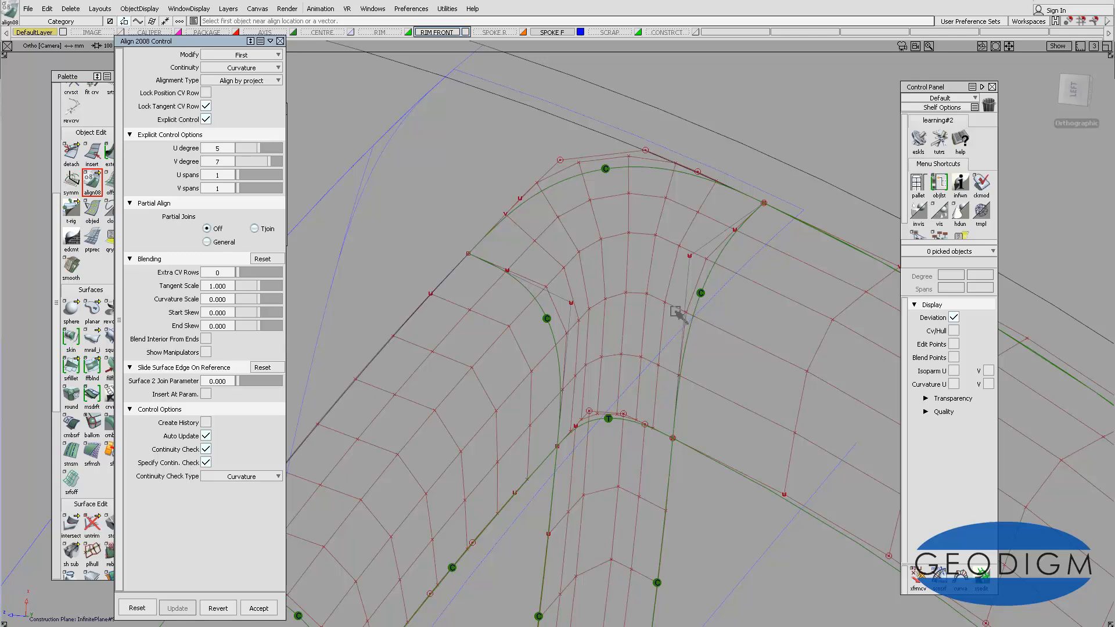
- Save the model as wheel-spoke-surface-fillet2-20200624-1226.wire in the WIP MODELS - attempt 2 folder
click(28, 9)
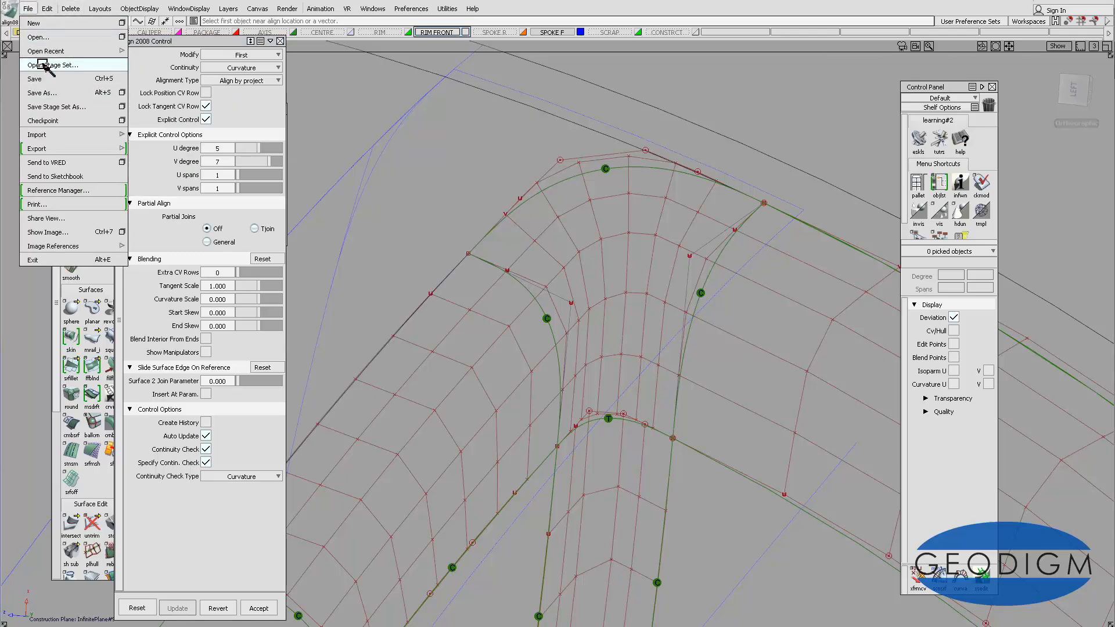
click(42, 93)
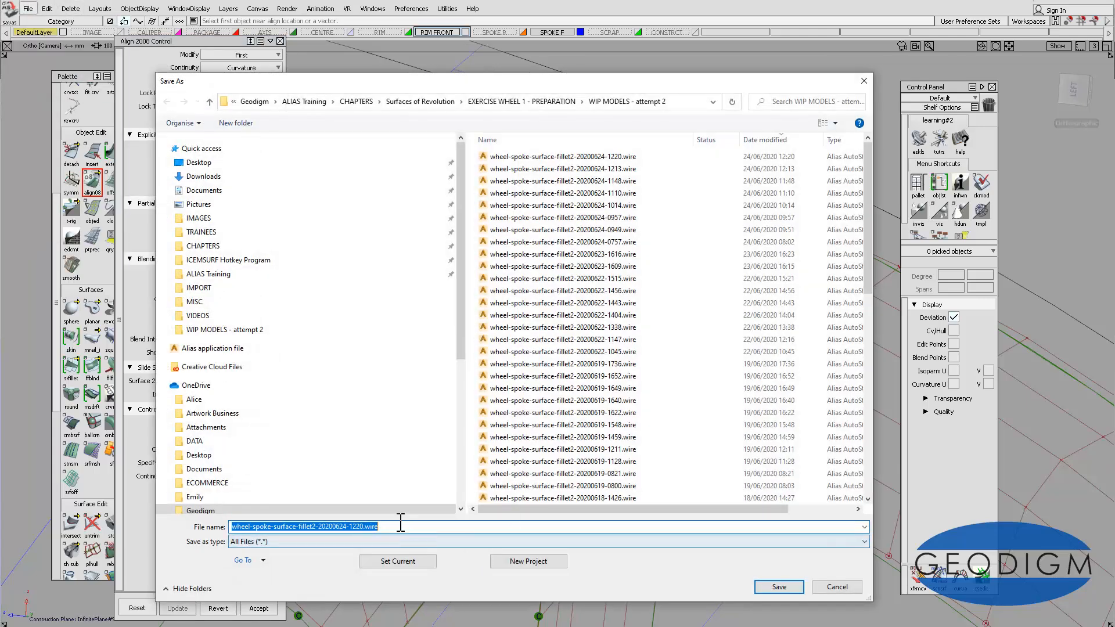
click(370, 526)
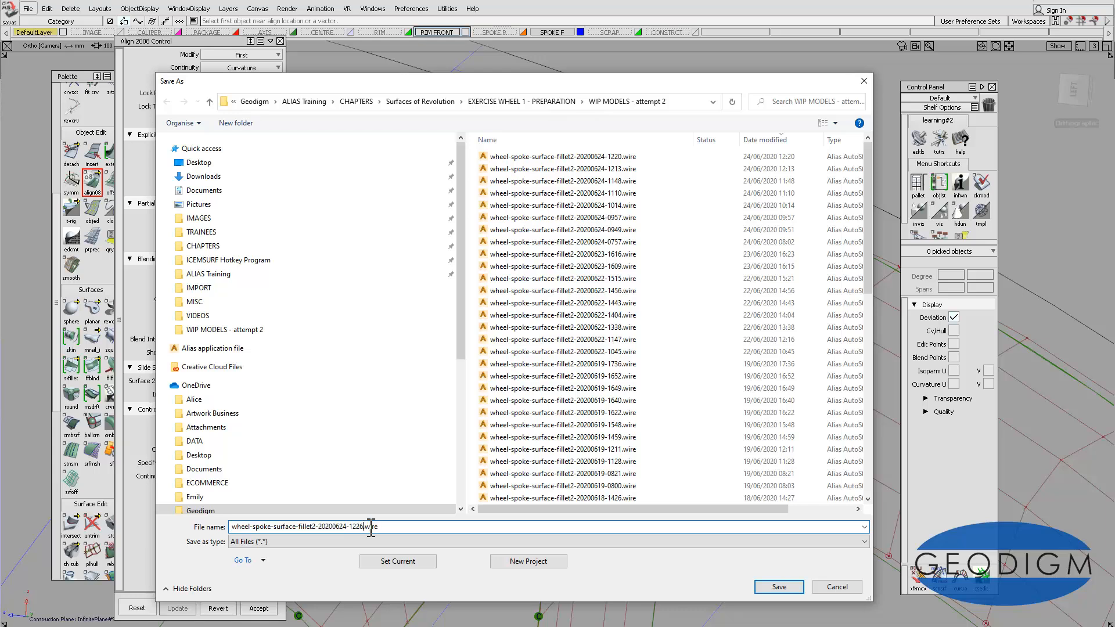
key(Return)
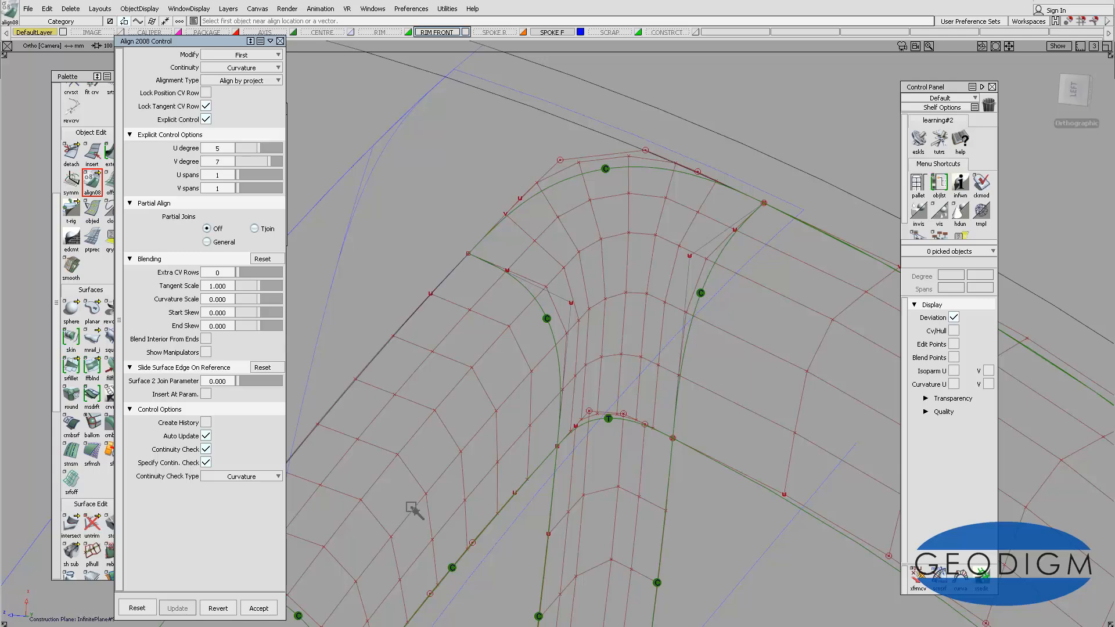
- Pick the continuity locator on the corner surface's inner edge with Pick Locator
alt+shift+drag(605, 418, 642, 343)
ctrl+shift+click(635, 336)
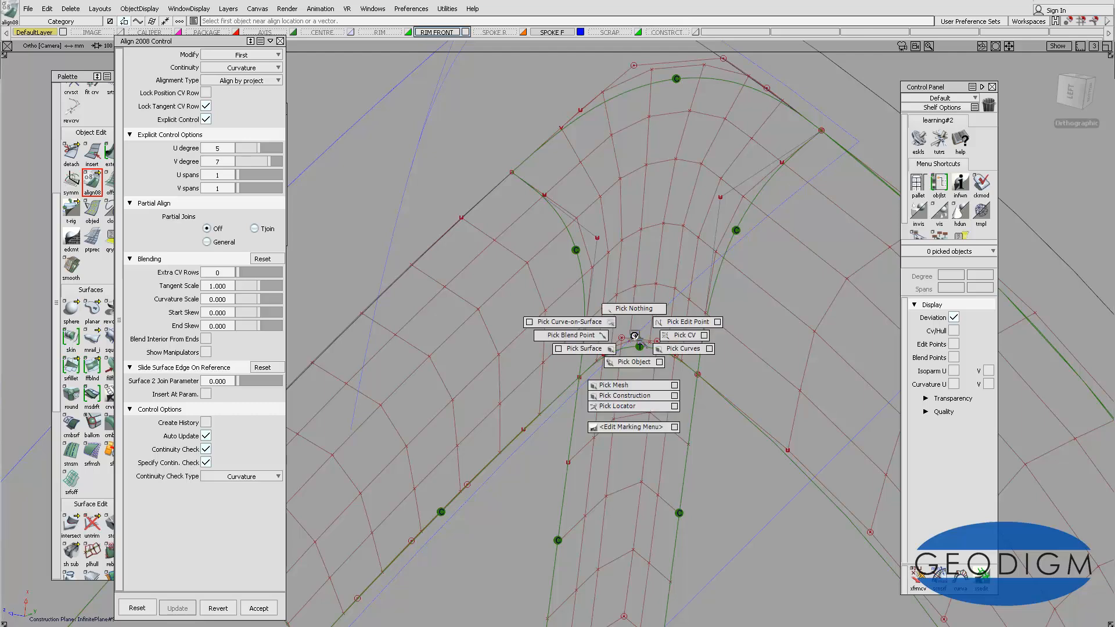
click(617, 406)
click(642, 363)
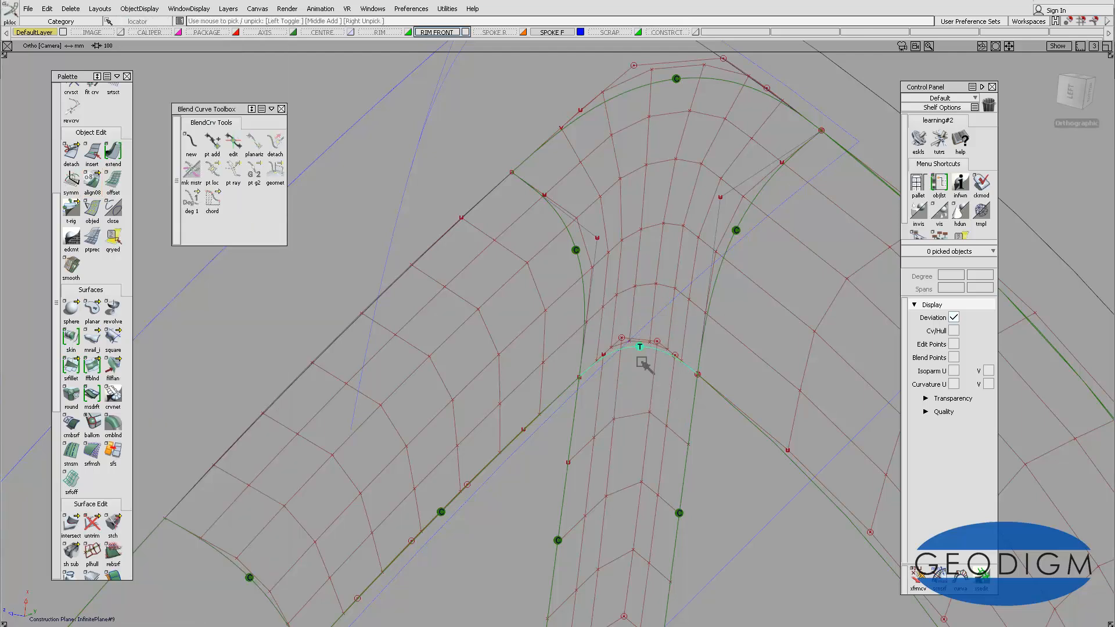
- Review the continuity tolerances in the Construction Options and close the window
alt+shift+drag(667, 312, 568, 296)
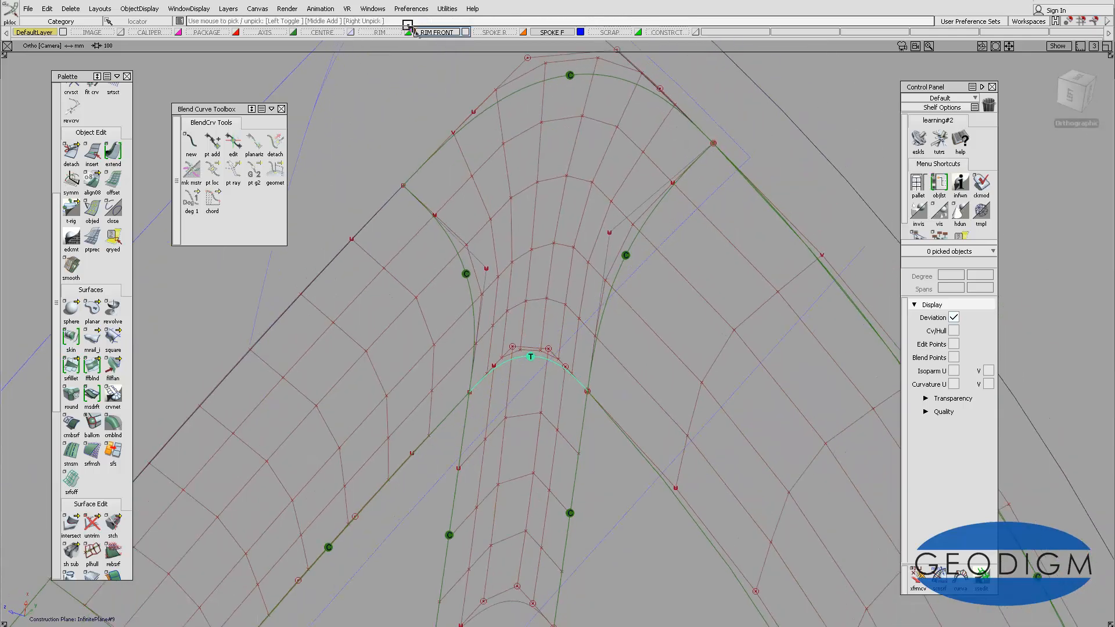
click(372, 8)
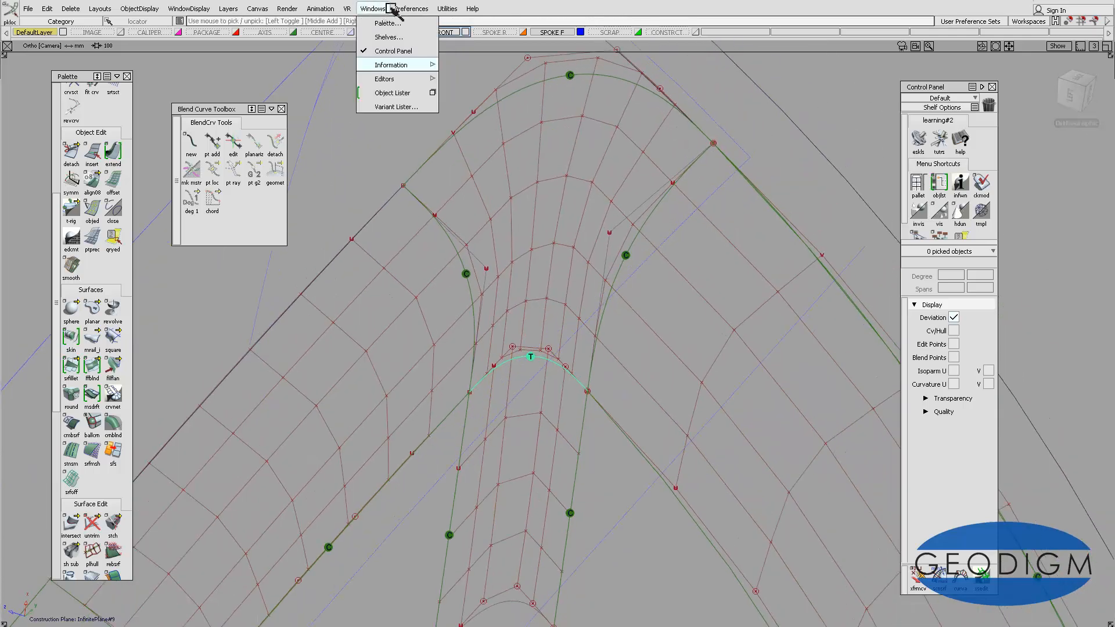
mouse_move(411, 8)
click(430, 107)
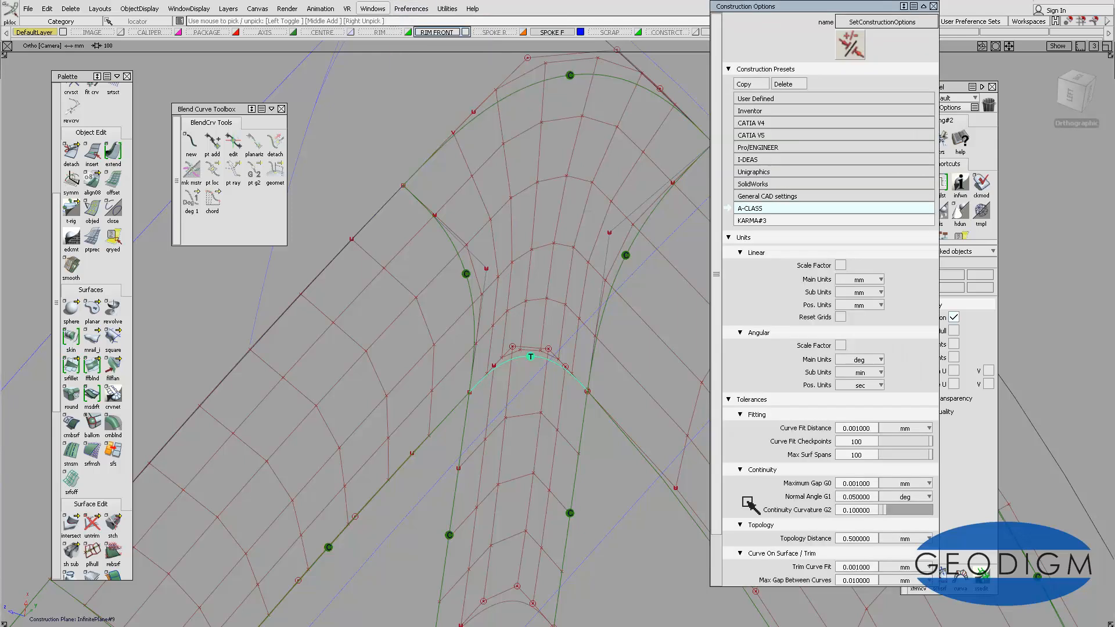
drag(717, 471, 717, 558)
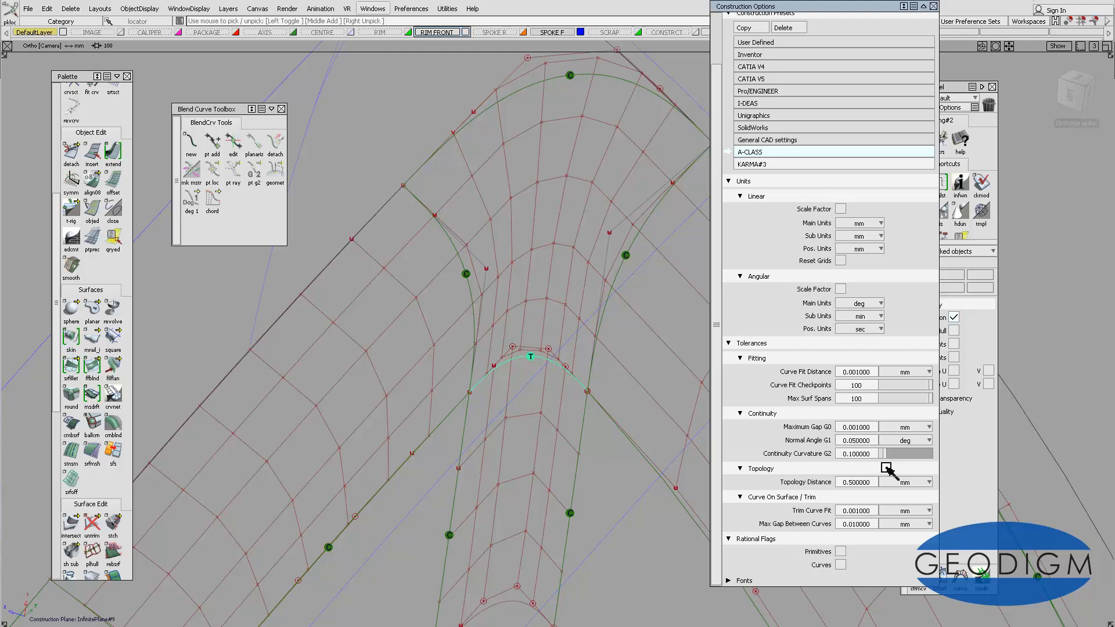
click(933, 6)
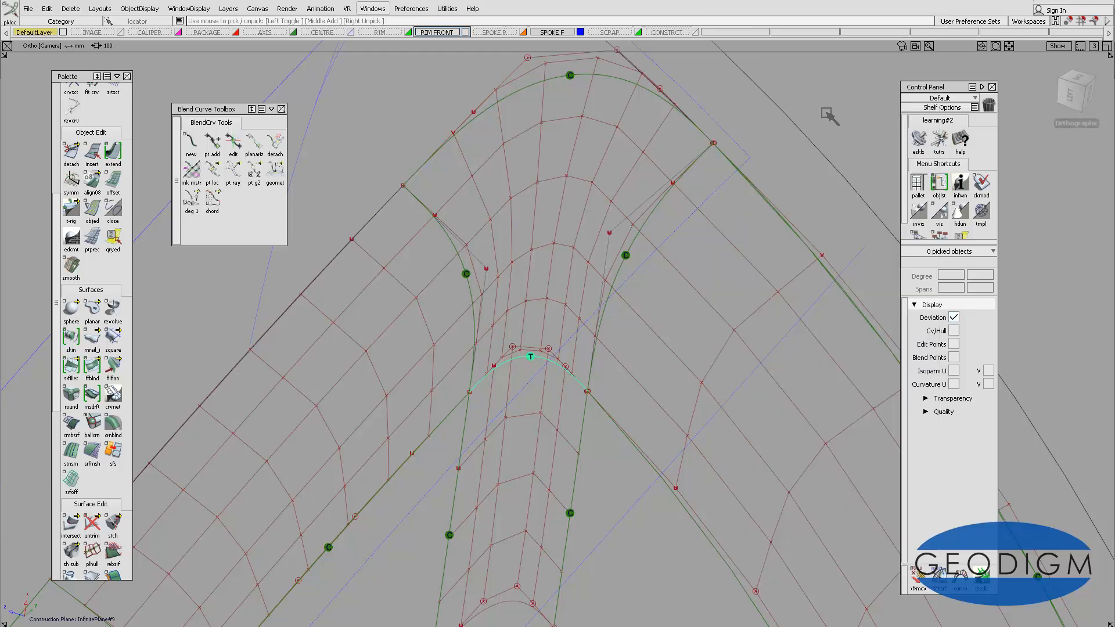
- Show the Information Window for the inner edge's continuity locator and set it to find Curvature Continuity
alt+shift+drag(557, 301, 562, 326)
ctrl+shift+drag(518, 369, 514, 436)
click(542, 357)
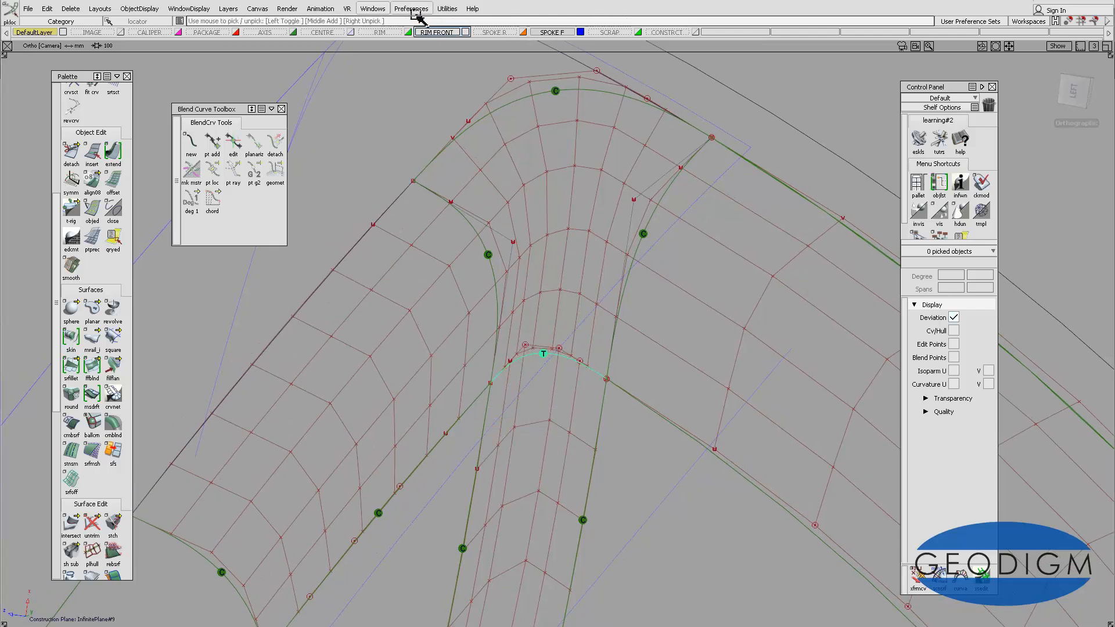
click(412, 9)
click(372, 9)
mouse_move(436, 65)
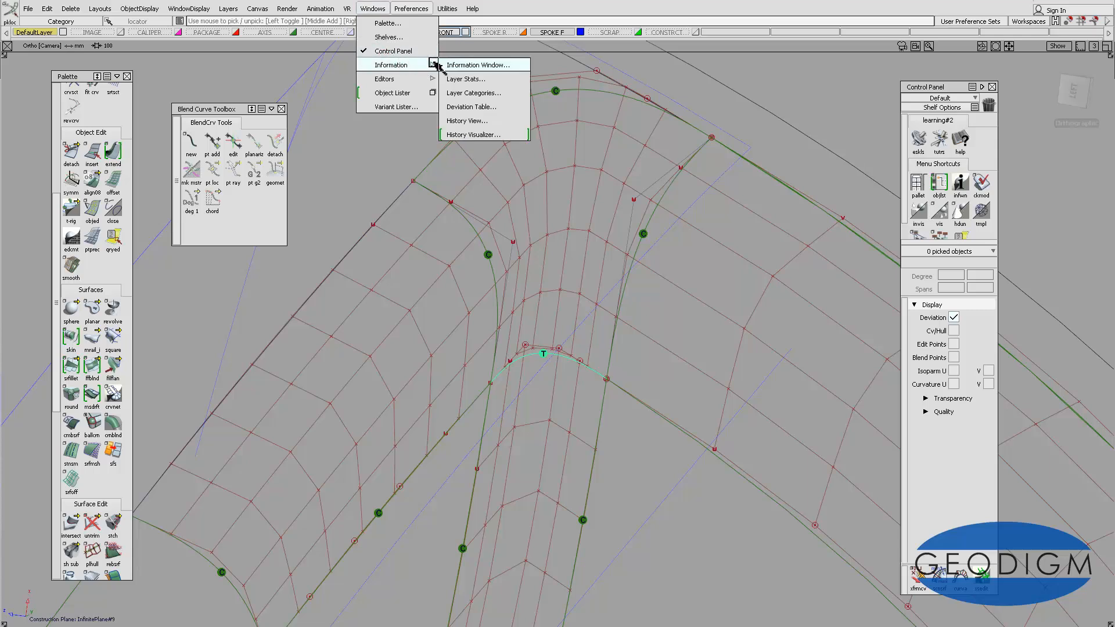
click(475, 65)
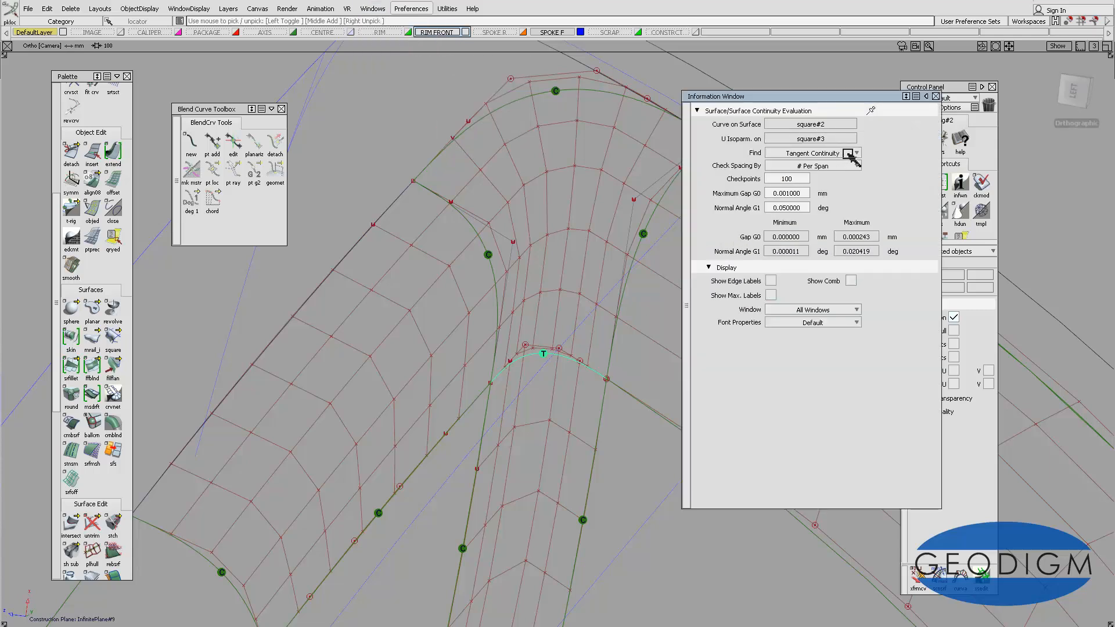
click(849, 153)
click(844, 168)
- Show the continuity comb along the corner surface's inner edge
alt+shift+drag(546, 352, 546, 384)
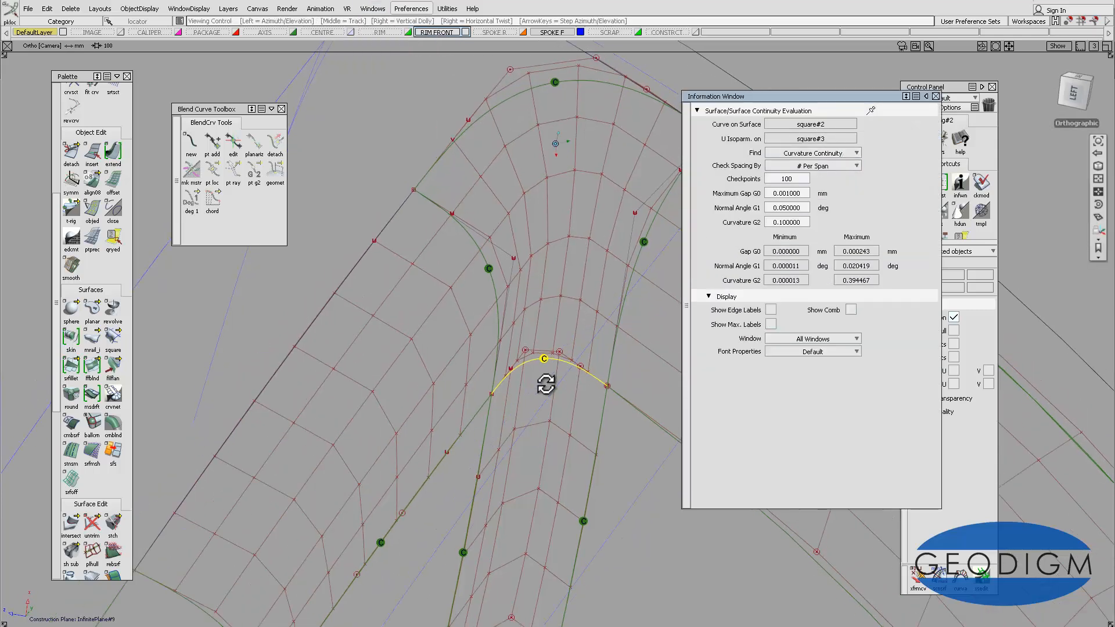
alt+shift+right_drag(546, 383, 584, 343)
alt+shift+drag(493, 381, 548, 381)
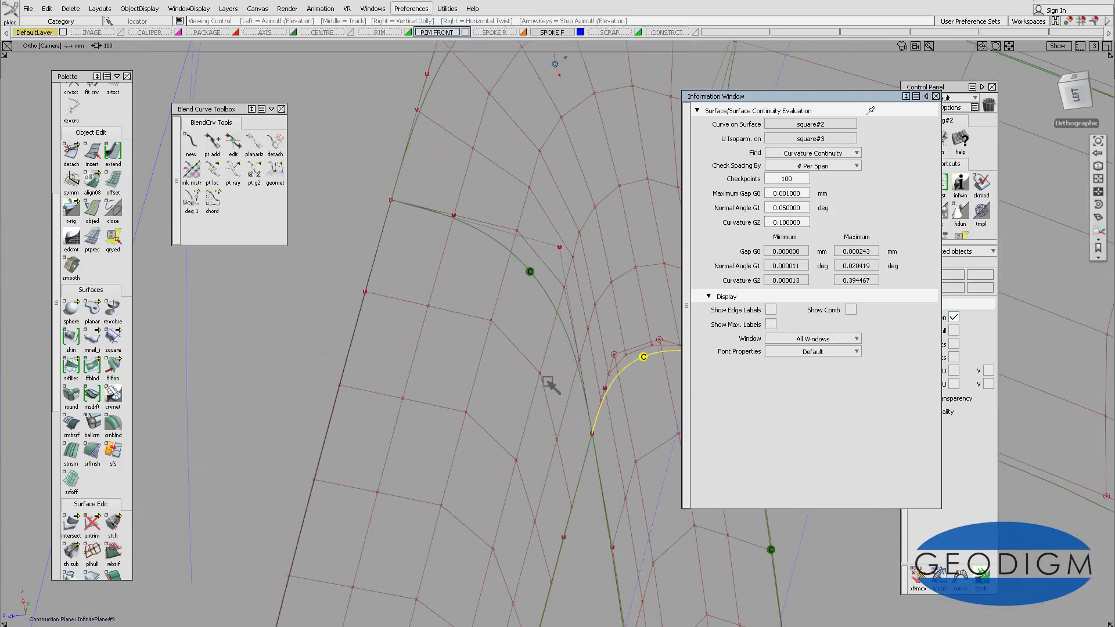
alt+shift+middle_drag(548, 382, 306, 373)
alt+shift+drag(403, 346, 506, 351)
alt+shift+middle_drag(505, 351, 581, 355)
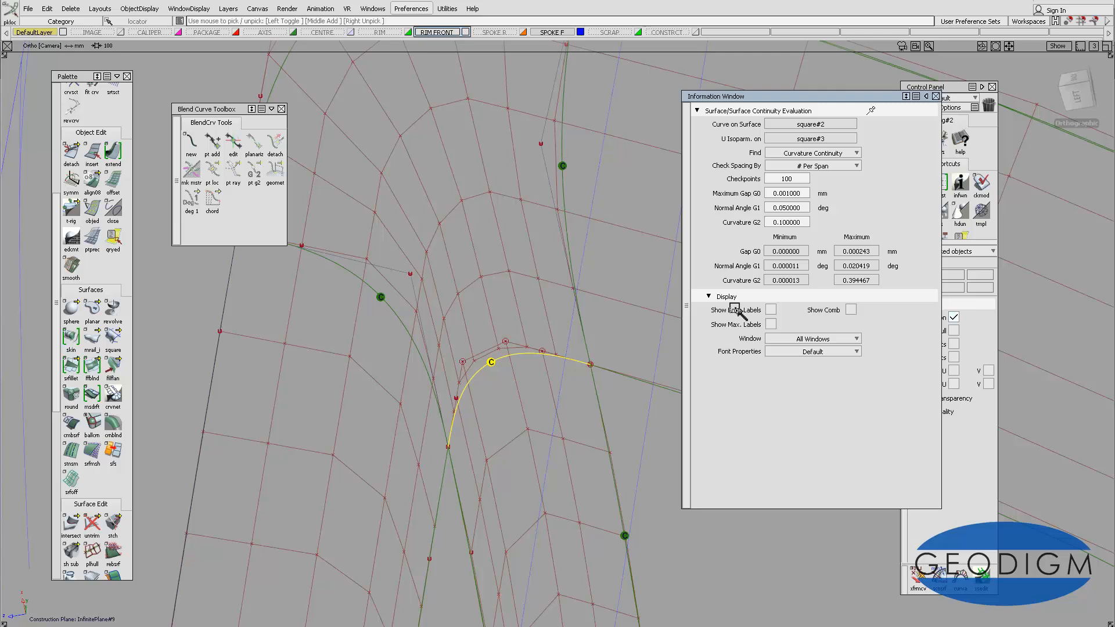
click(851, 310)
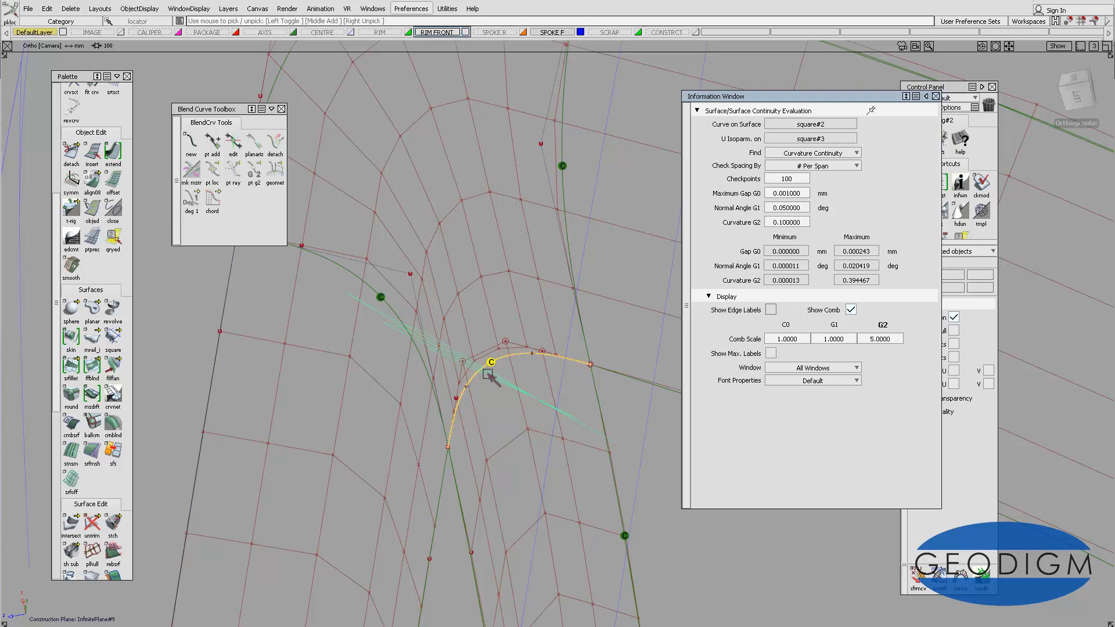
- Deselect the locator, close the Information Window and examine the curvature deviation comb along the corner surface's inner edge
click(469, 360)
alt+shift+drag(472, 370, 463, 384)
alt+shift+right_drag(493, 353, 516, 347)
alt+shift+middle_drag(517, 347, 564, 421)
alt+shift+drag(505, 388, 539, 400)
alt+shift+middle_drag(539, 401, 555, 367)
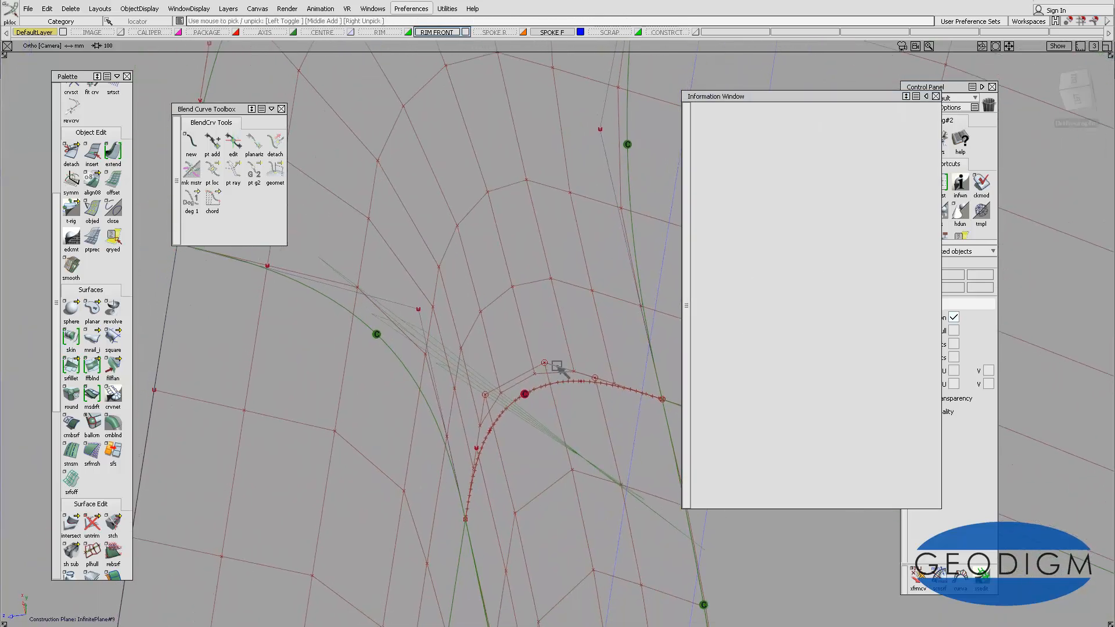
click(526, 393)
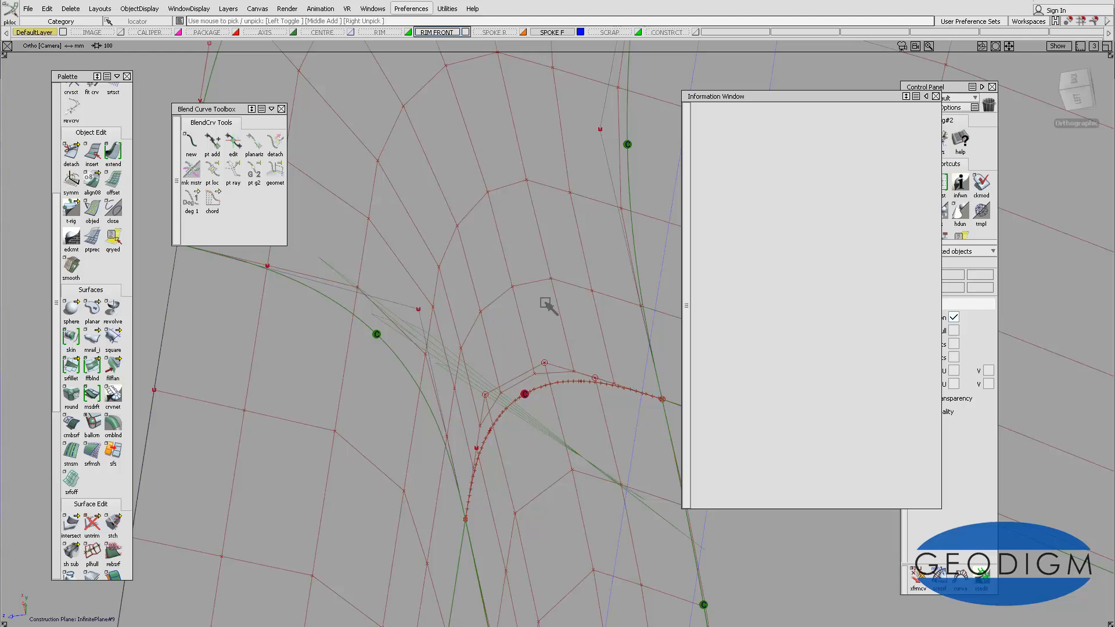
click(936, 96)
alt+shift+drag(605, 294, 502, 323)
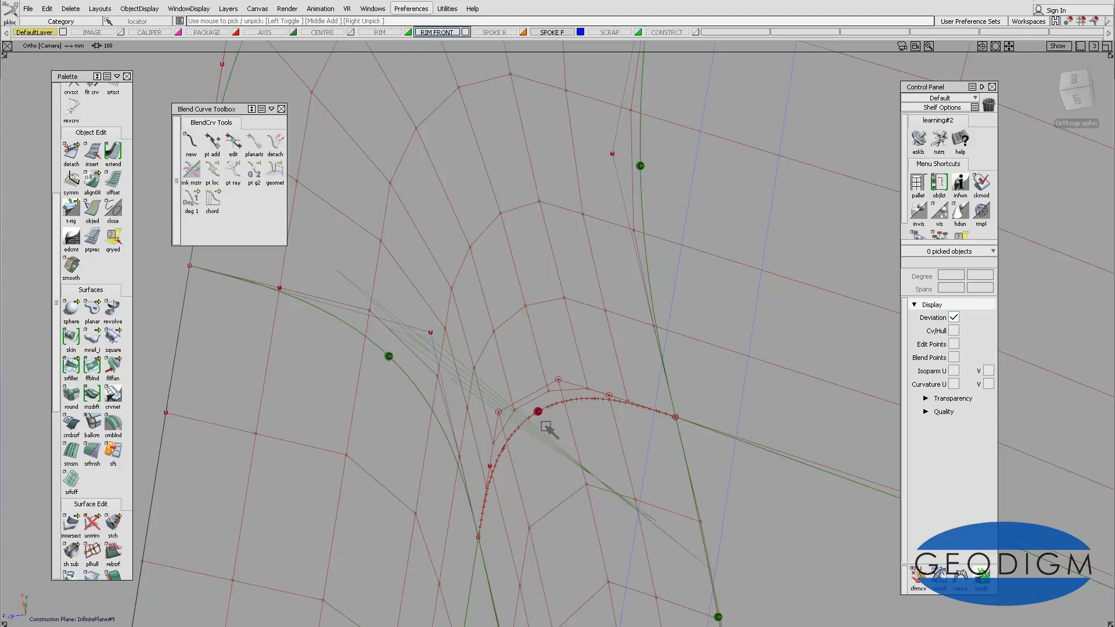
alt+shift+drag(543, 415, 574, 414)
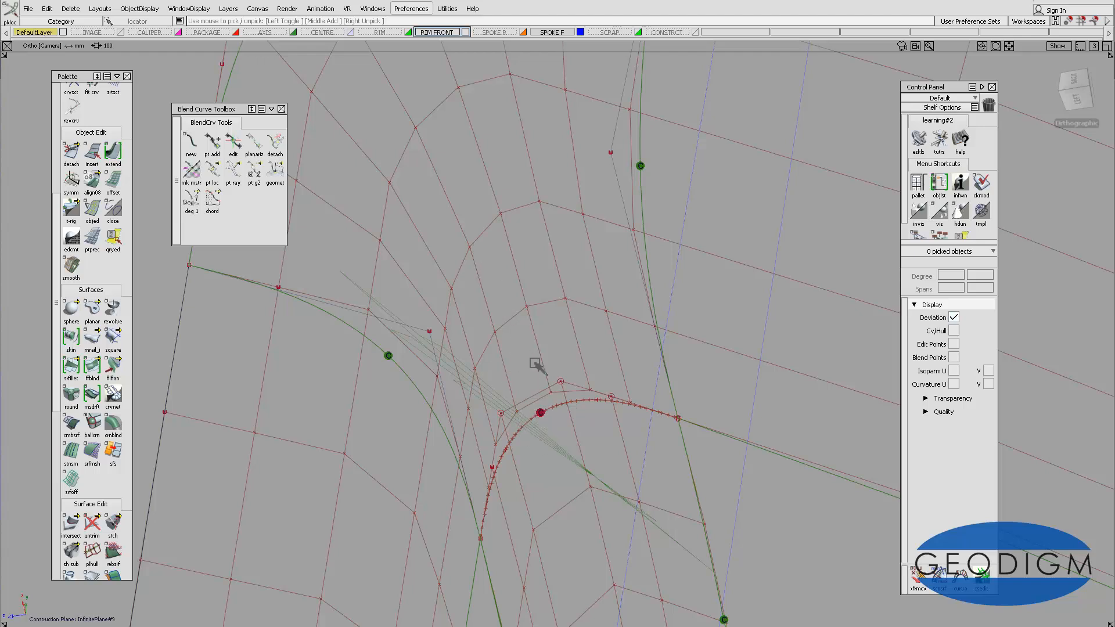
- Nudge an interior CV of the corner surface beside the inner edge along the normal, using Move CV in NUV mode with mouse sensitivity 40
alt+shift+drag(472, 319, 458, 298)
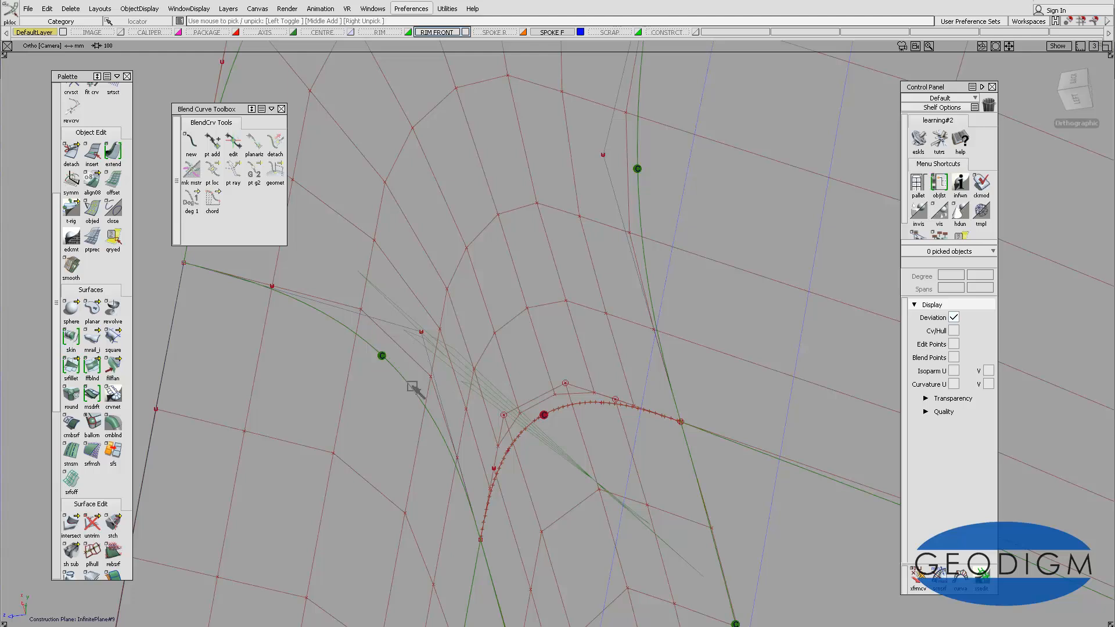
double_click(918, 577)
click(791, 336)
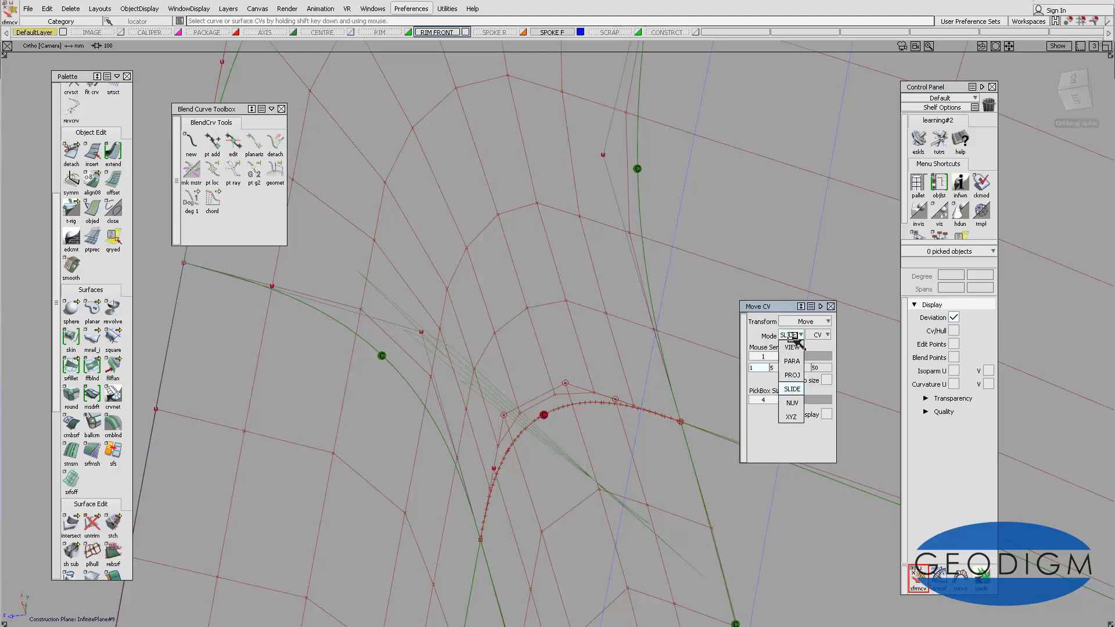
click(794, 403)
alt+shift+drag(518, 282, 622, 311)
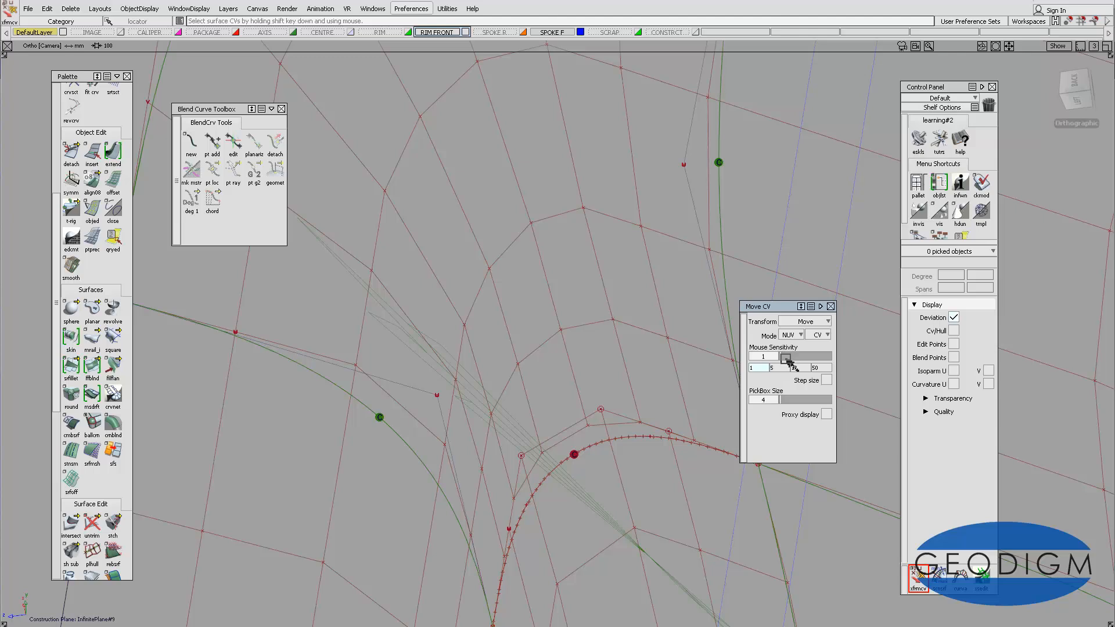
drag(789, 359, 850, 357)
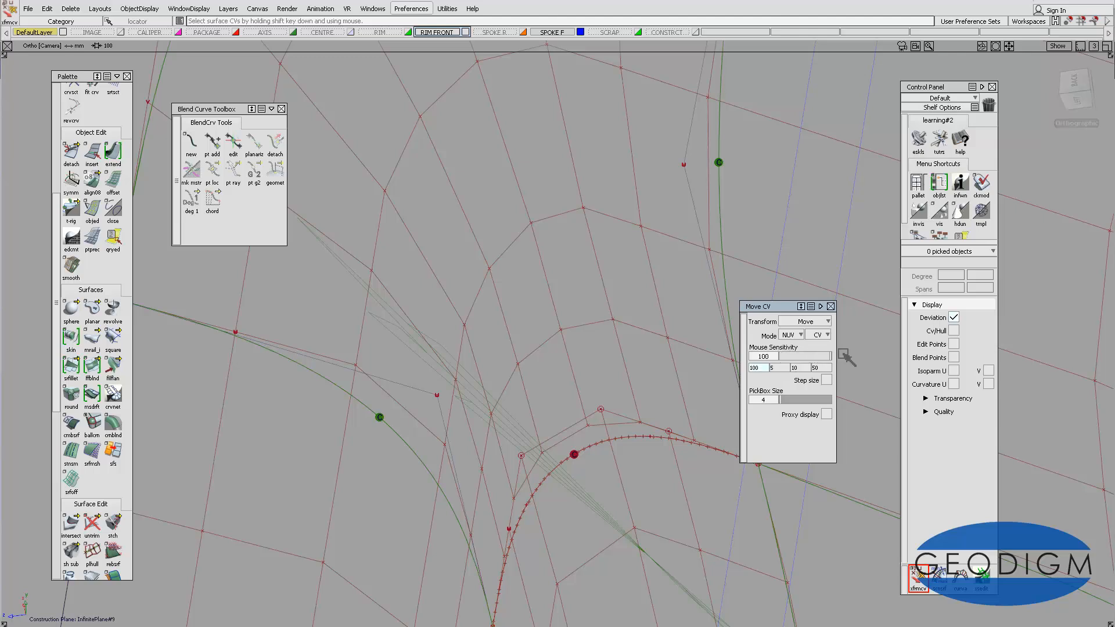
click(798, 356)
click(488, 270)
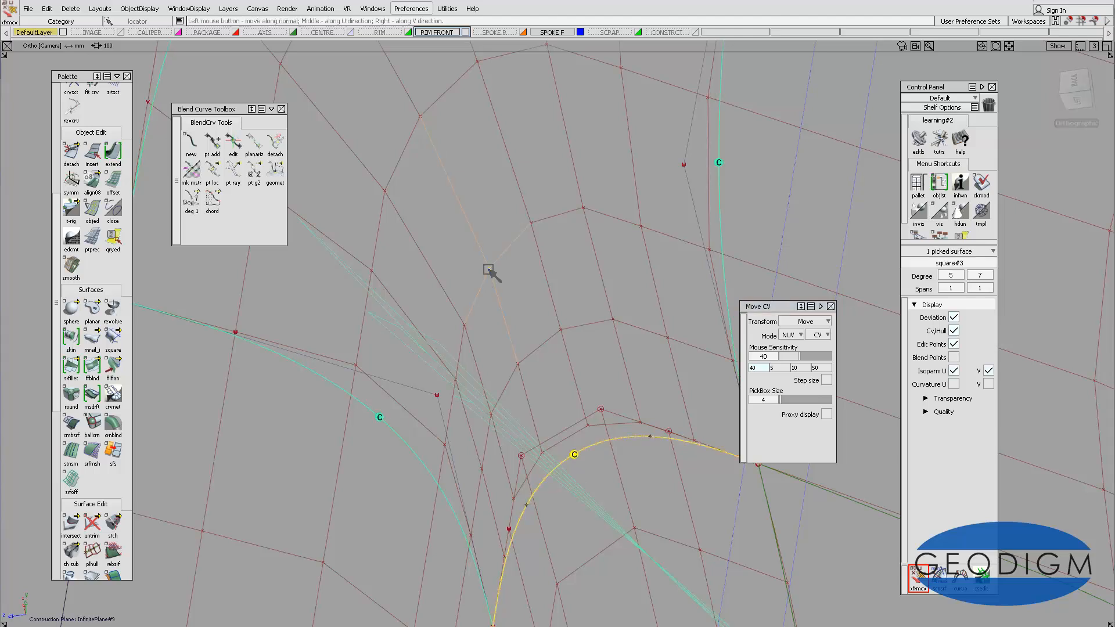
drag(488, 270, 428, 269)
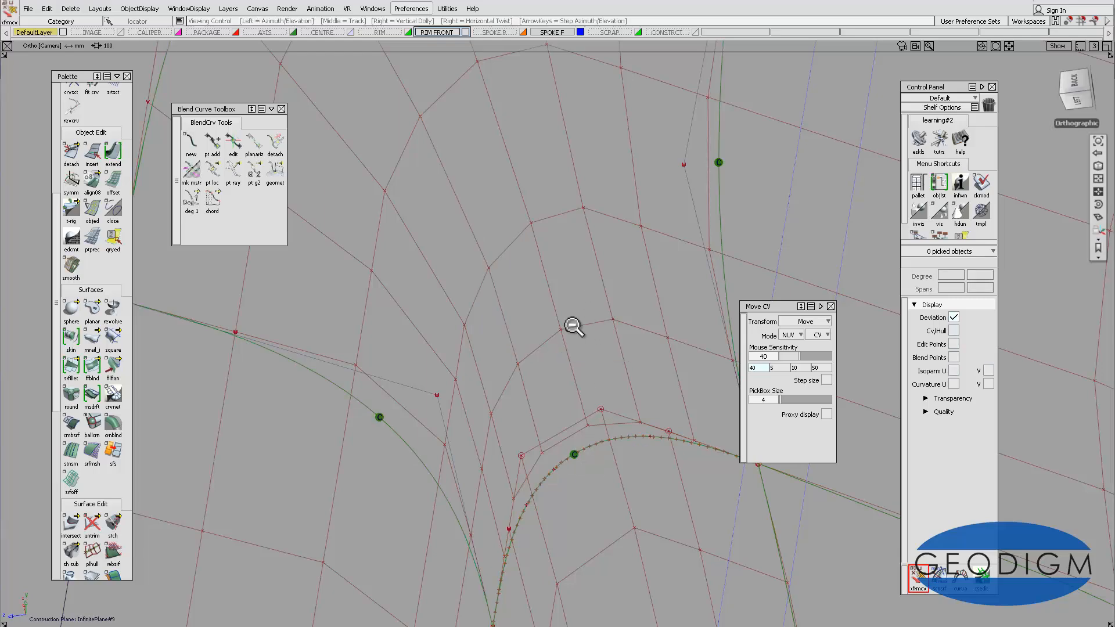
- Save the wire file and close the Move CV window
mouse_move(573, 323)
alt+shift+mouse_down()
mouse_move(621, 371)
mouse_move(559, 369)
mouse_move(567, 375)
mouse_move(561, 306)
alt+shift+mouse_up()
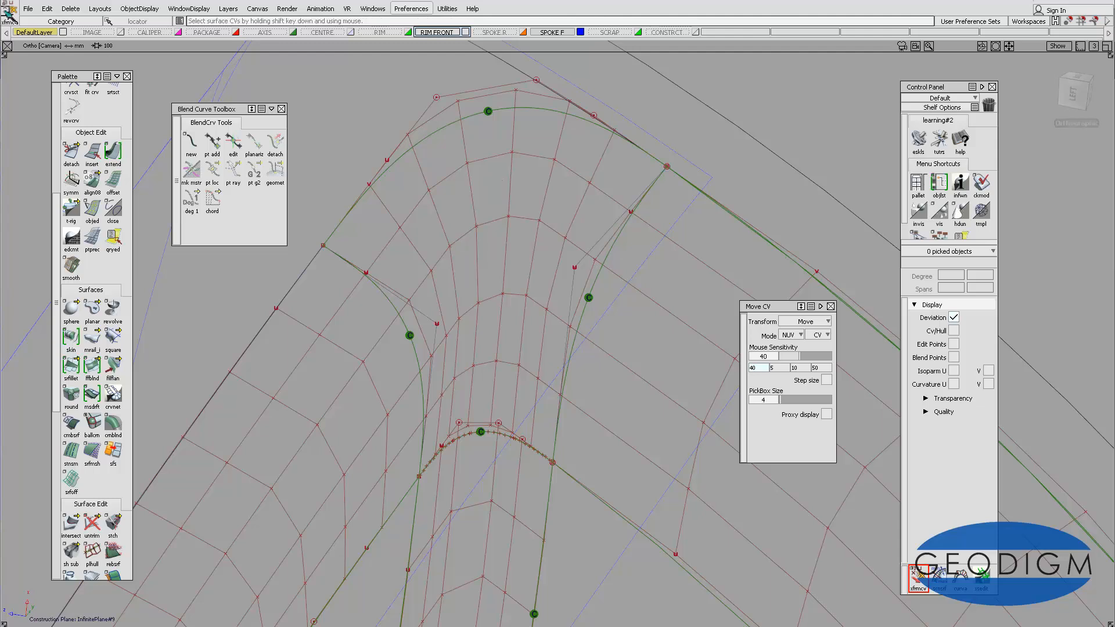
click(28, 8)
click(38, 76)
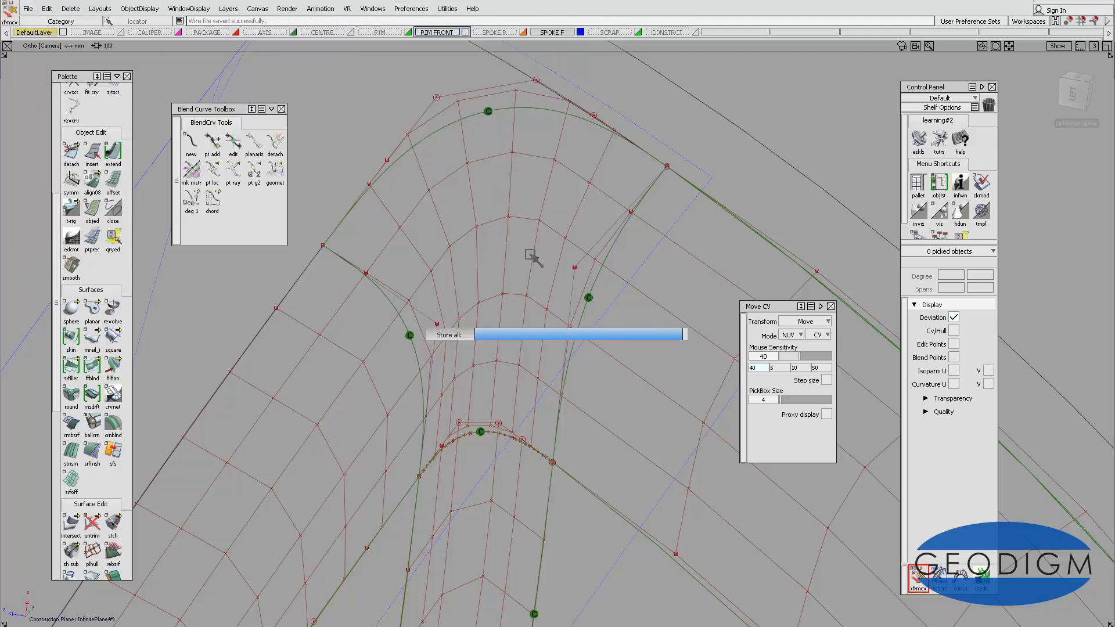
alt+shift+drag(558, 281, 516, 287)
alt+shift+right_drag(515, 287, 561, 258)
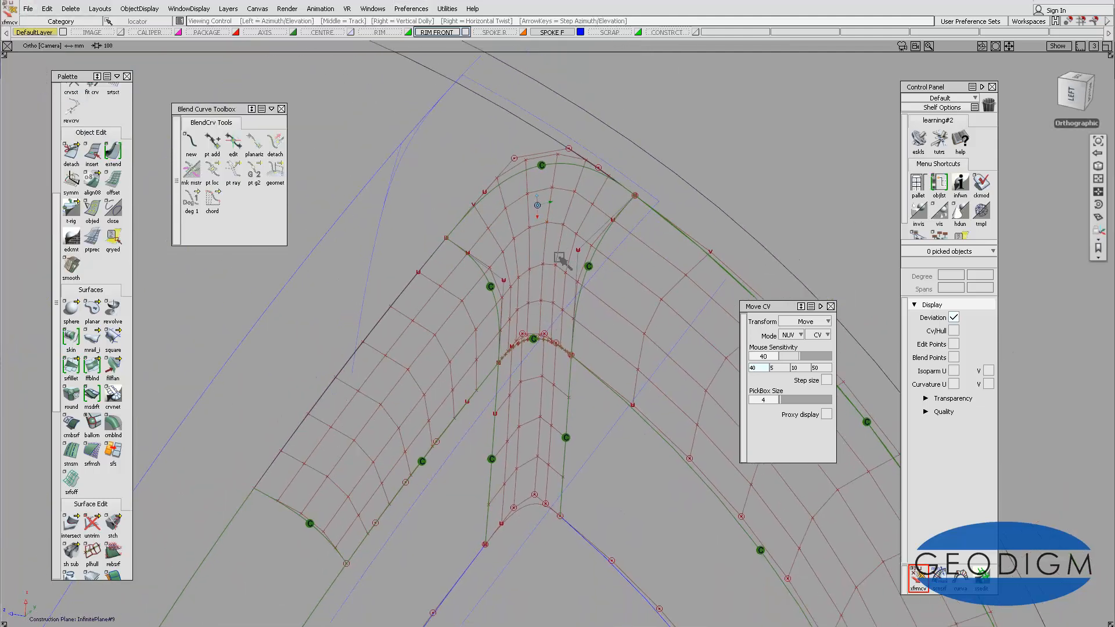
mouse_move(584, 317)
alt+shift+mouse_down()
mouse_move(583, 304)
mouse_move(589, 331)
mouse_move(596, 310)
alt+shift+mouse_up()
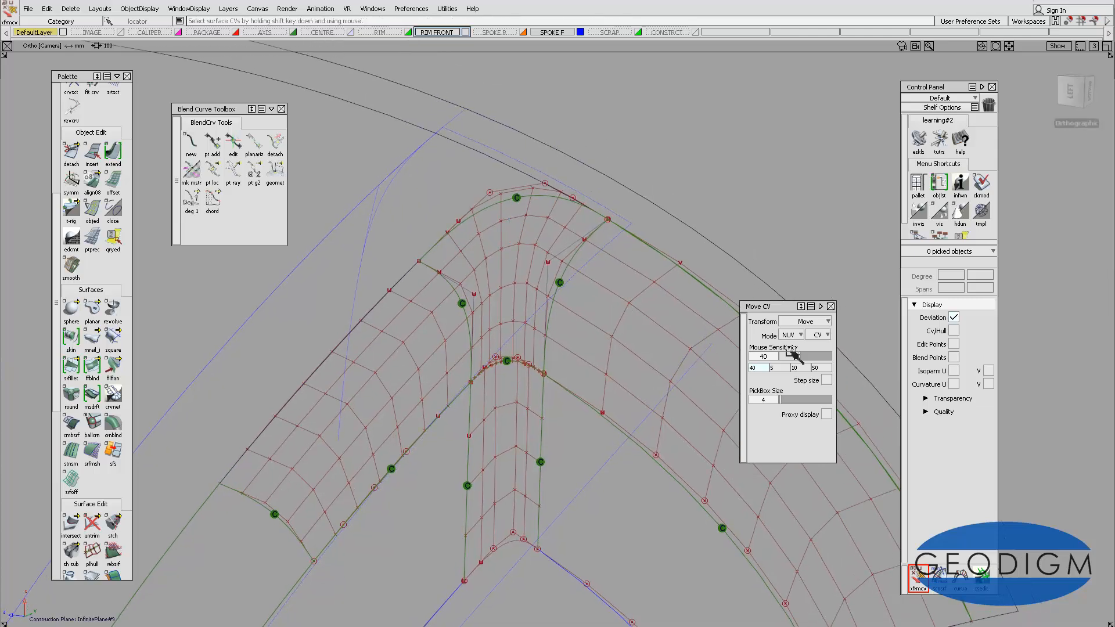
click(831, 306)
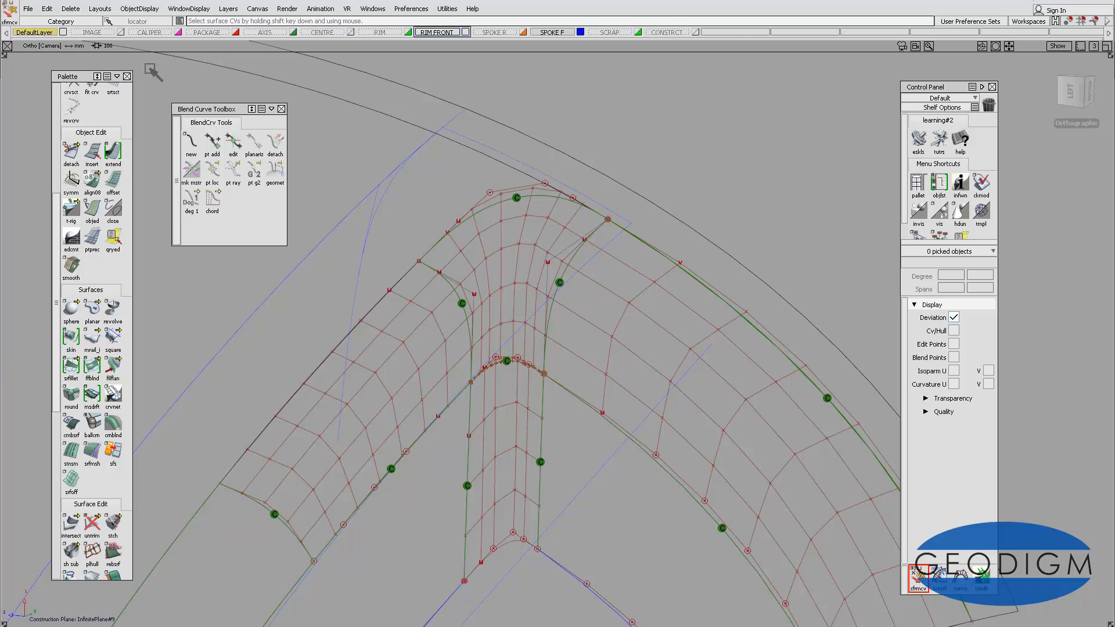
- Apply horizontal black-and-white zebra diagnostic shading to the wheel surfaces
click(140, 8)
click(153, 149)
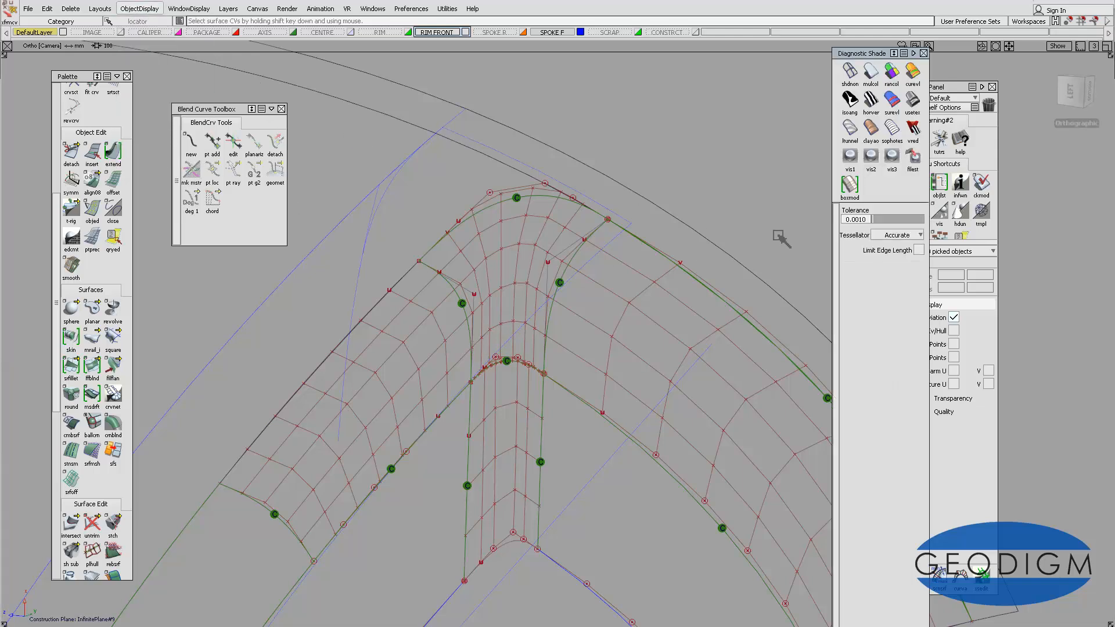
click(871, 100)
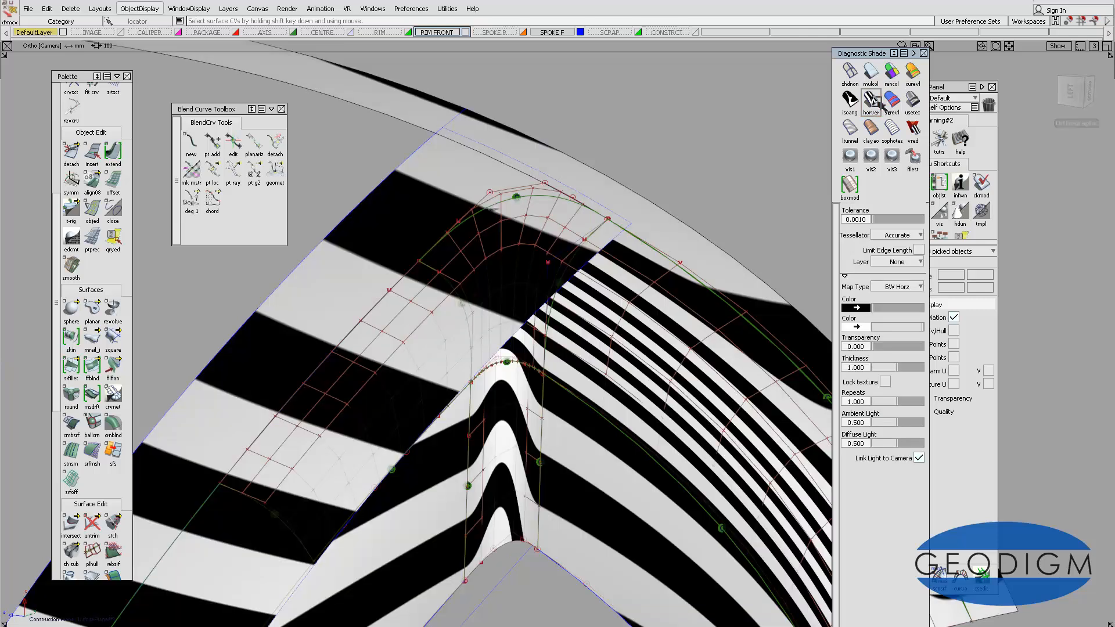
key(shift+alt)
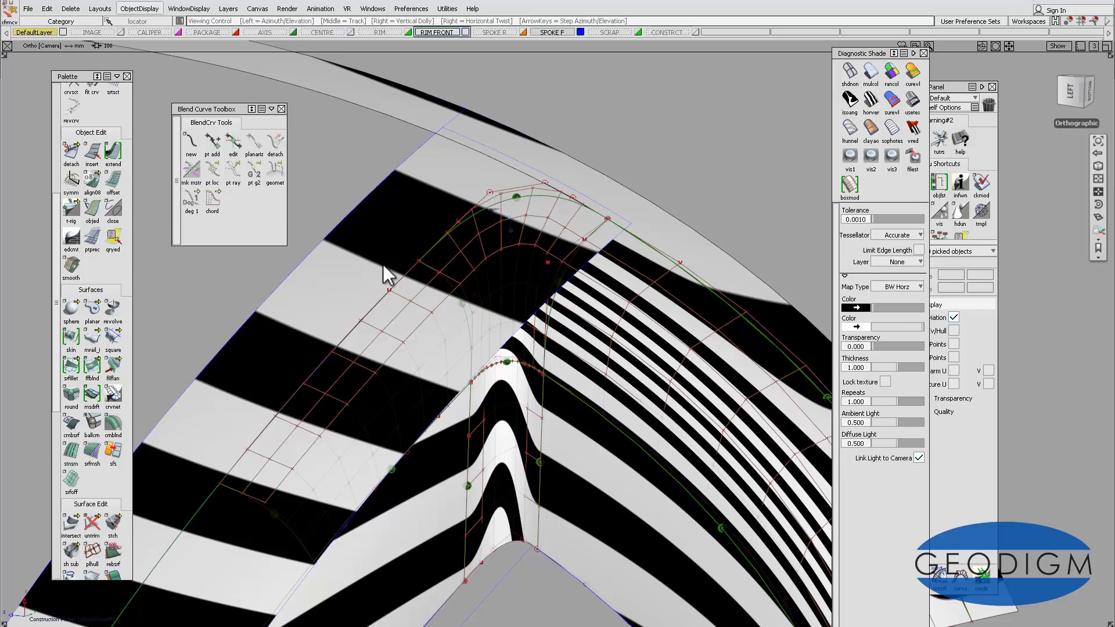
- Hide the large spoke surface covering the corner and examine the zebra flow across the corner and adjoining blends
ctrl+shift+drag(367, 246, 333, 266)
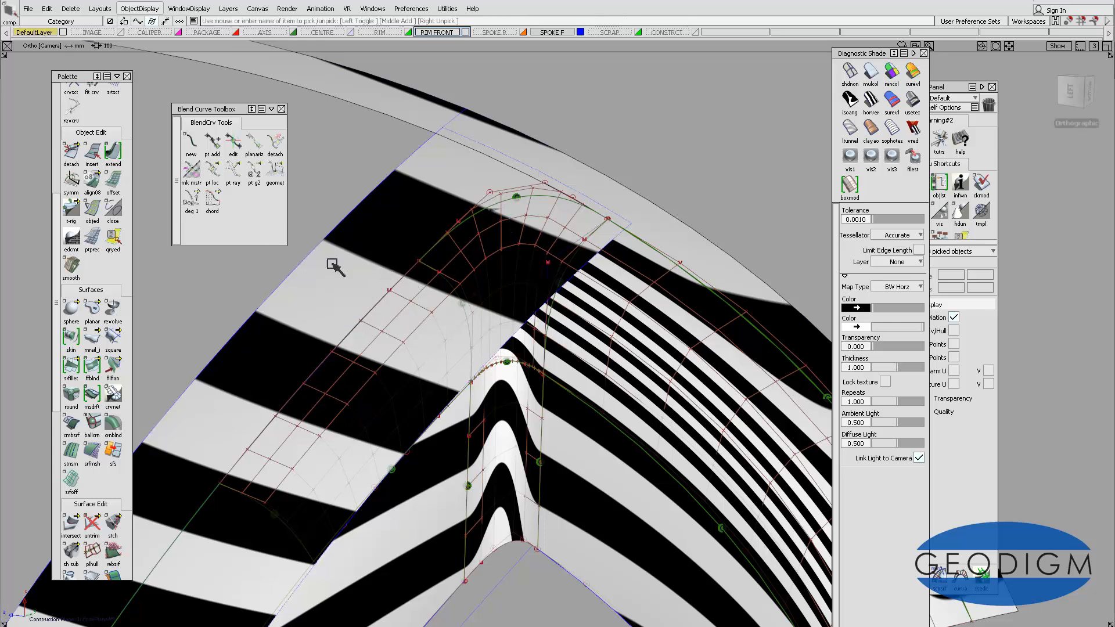
click(351, 219)
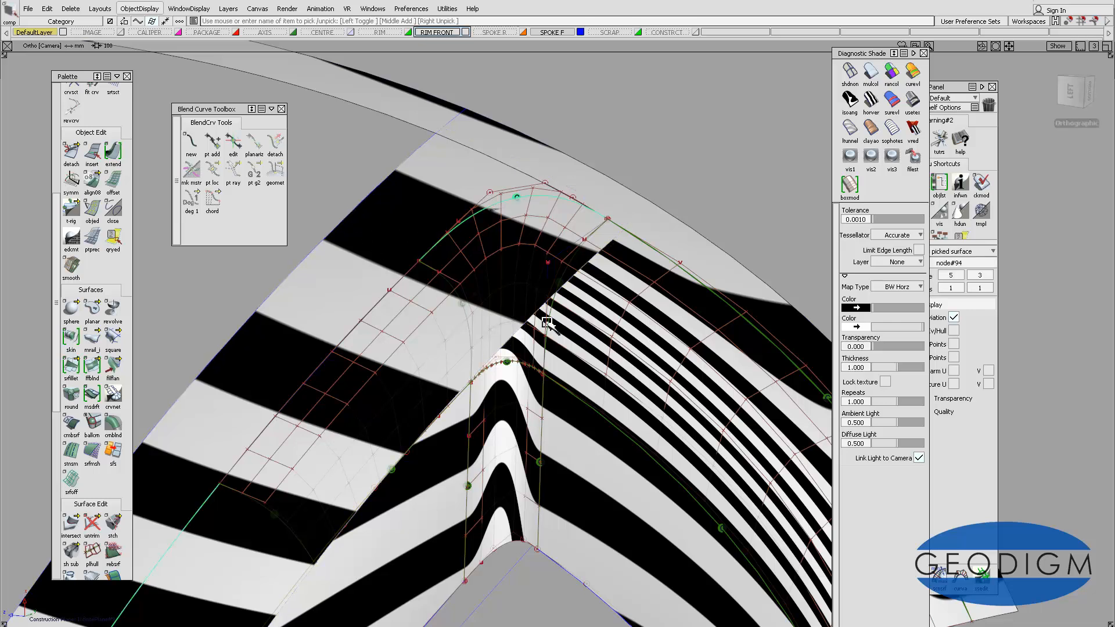
click(149, 9)
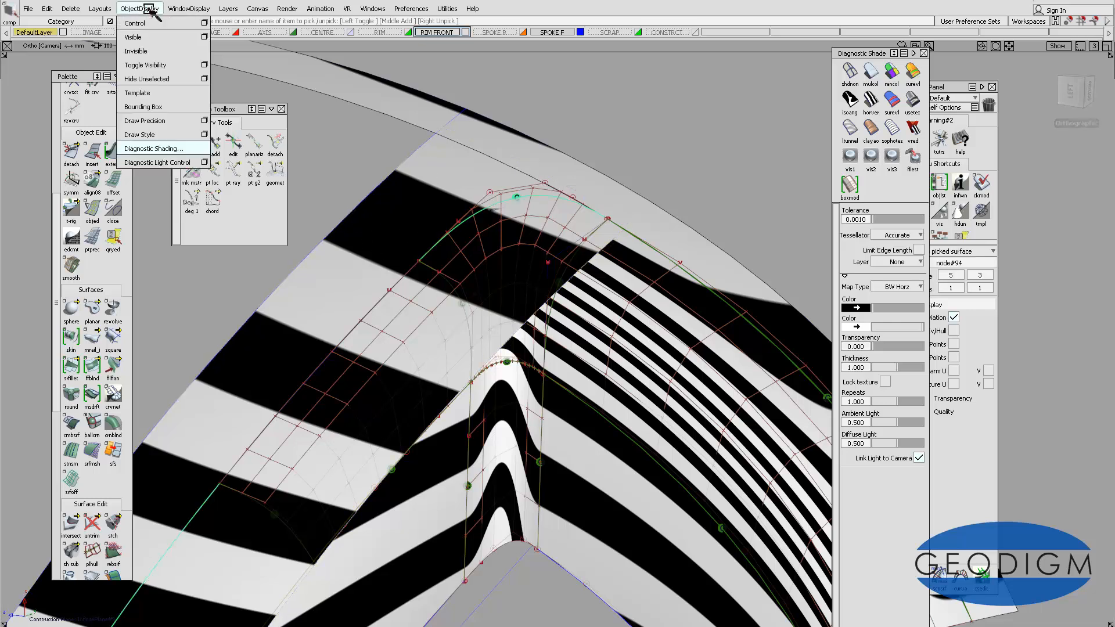
click(144, 51)
alt+shift+drag(600, 356, 490, 309)
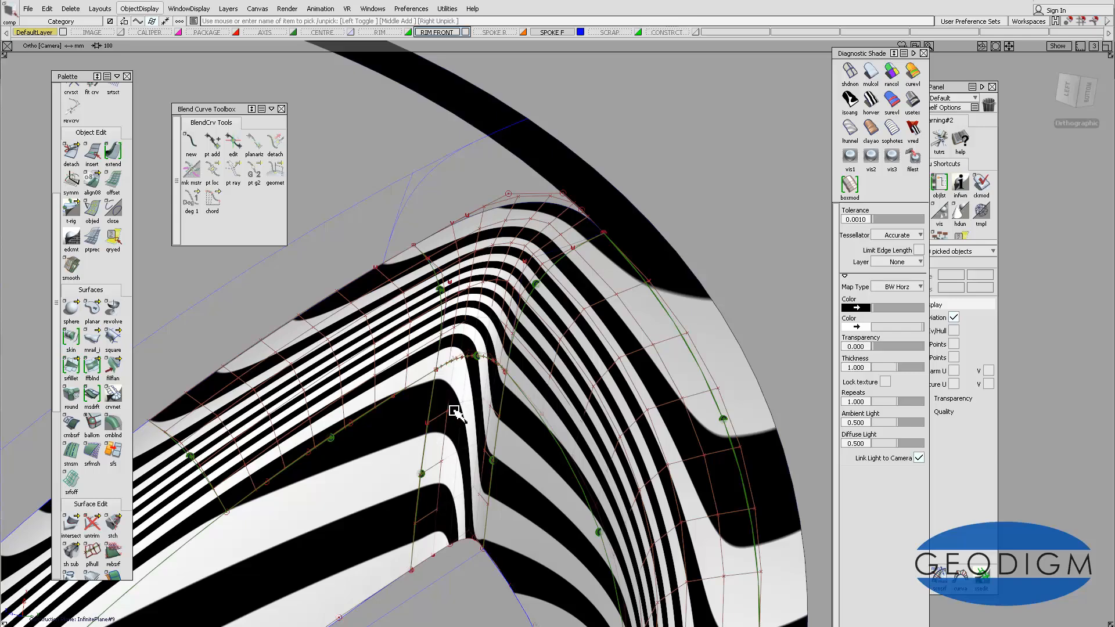
alt+shift+drag(431, 372, 510, 263)
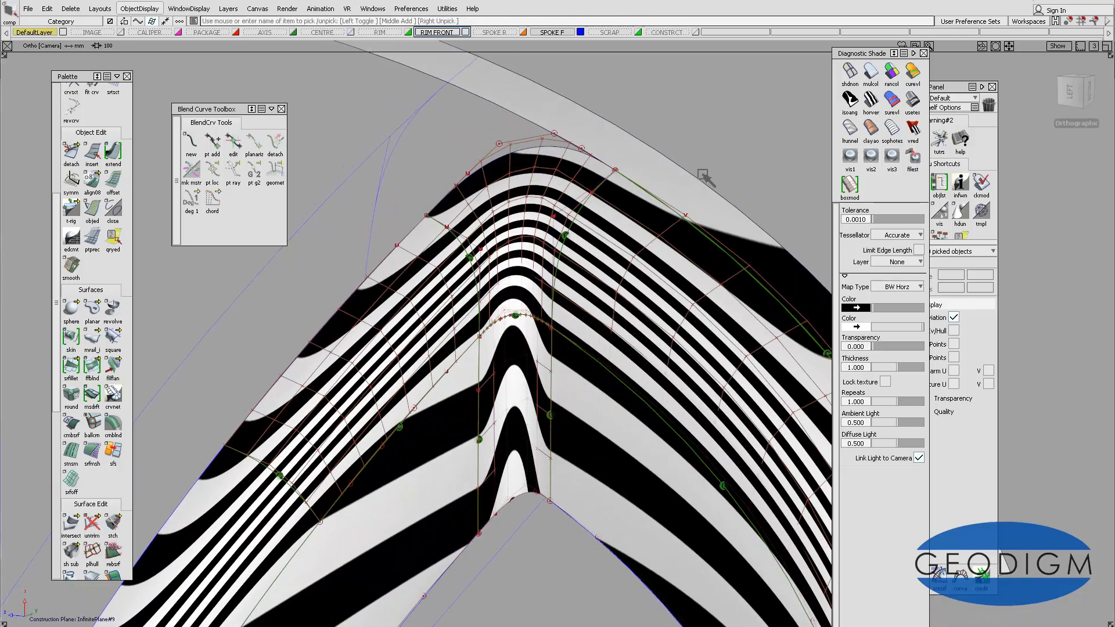
- Turn off the zebra shading, restore the hidden spoke surface, and briefly check the model in multi-color shading
click(850, 72)
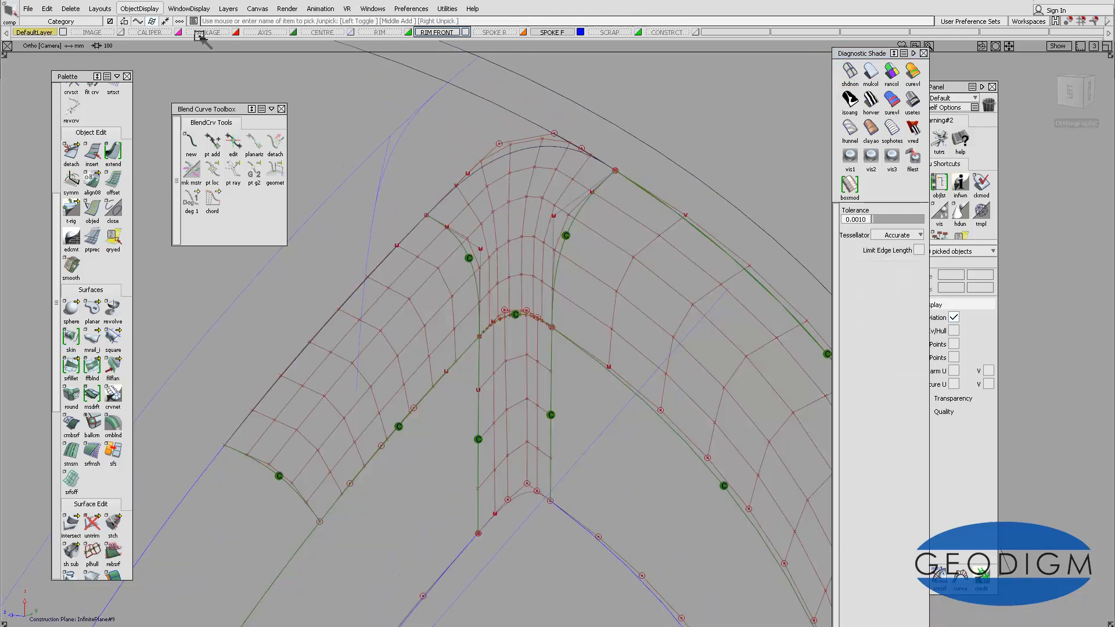
click(142, 9)
click(144, 35)
click(878, 70)
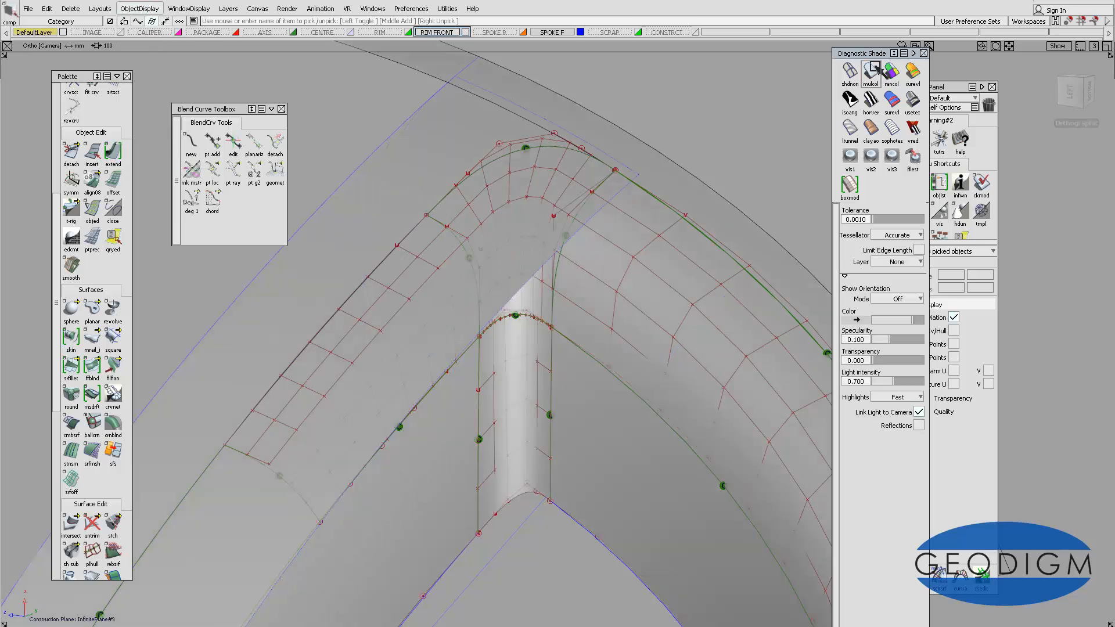
click(850, 72)
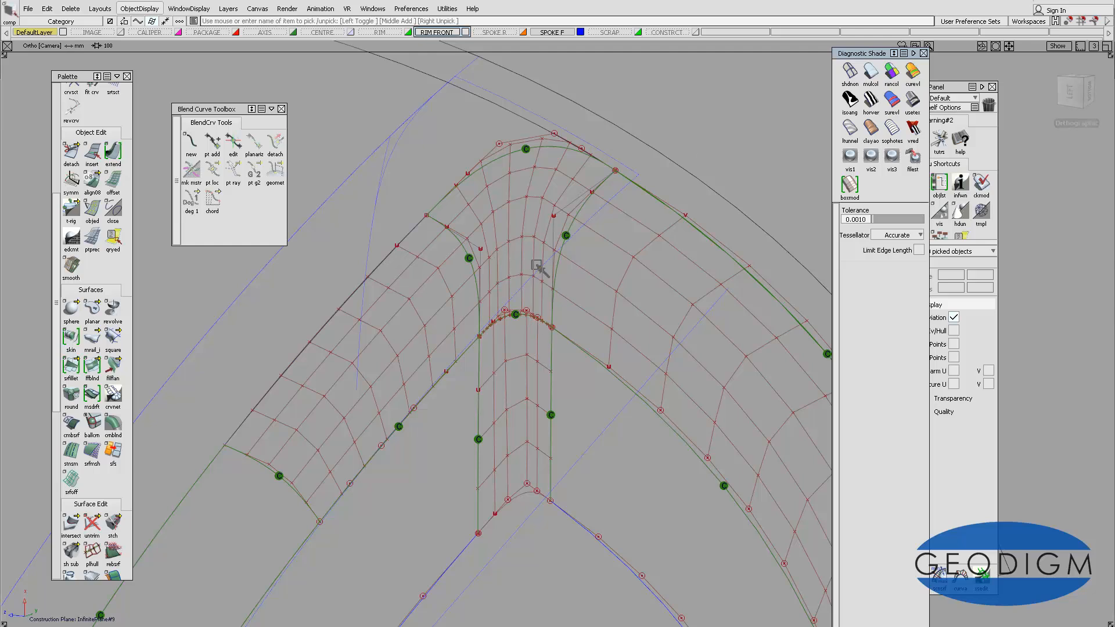
- Highlight the large spoke surface, deselect it, and inspect where its overhang meets the corner surface and rim
mouse_move(544, 267)
alt+shift+middle_down()
mouse_move(557, 277)
mouse_move(535, 314)
alt+shift+middle_up()
alt+shift+right_drag(535, 311, 584, 198)
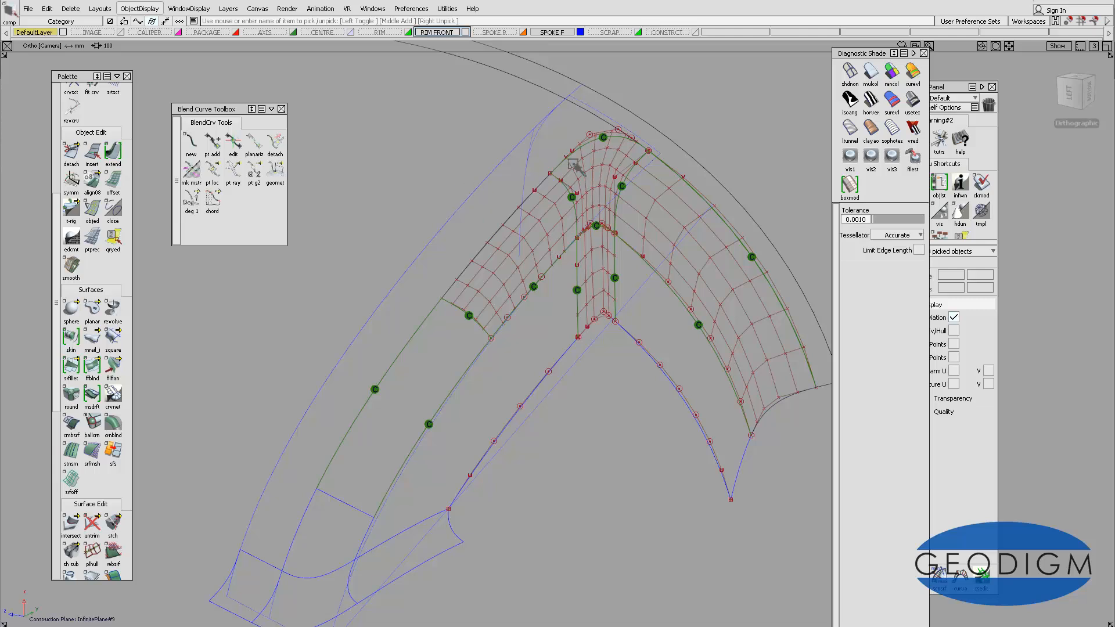
alt+shift+middle_drag(593, 146, 552, 279)
ctrl+shift+click(540, 283)
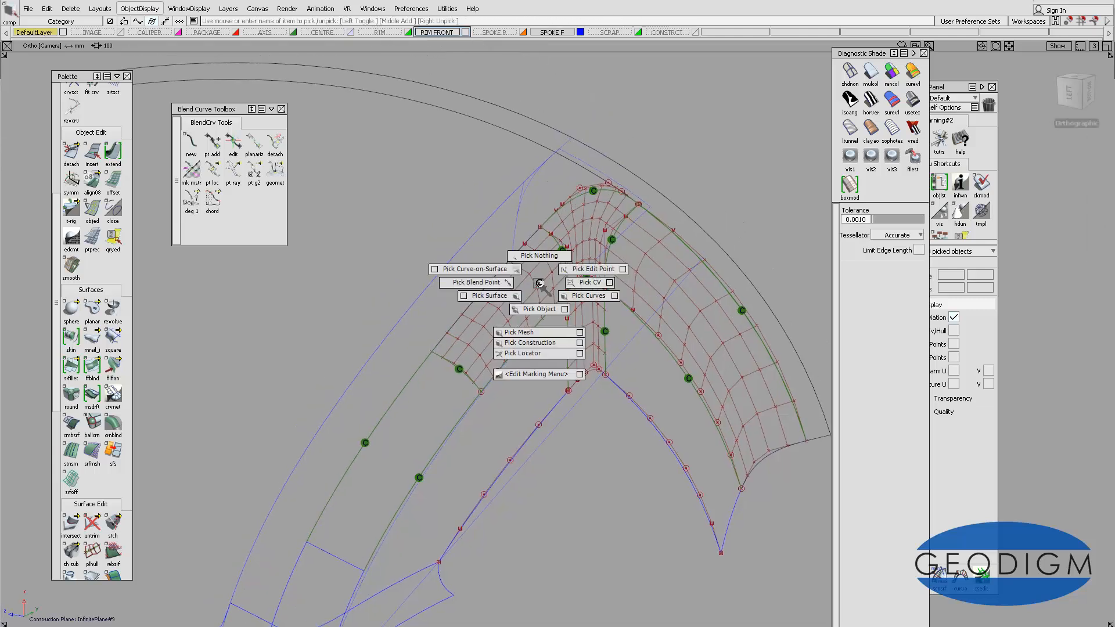
ctrl+shift+drag(540, 283, 505, 297)
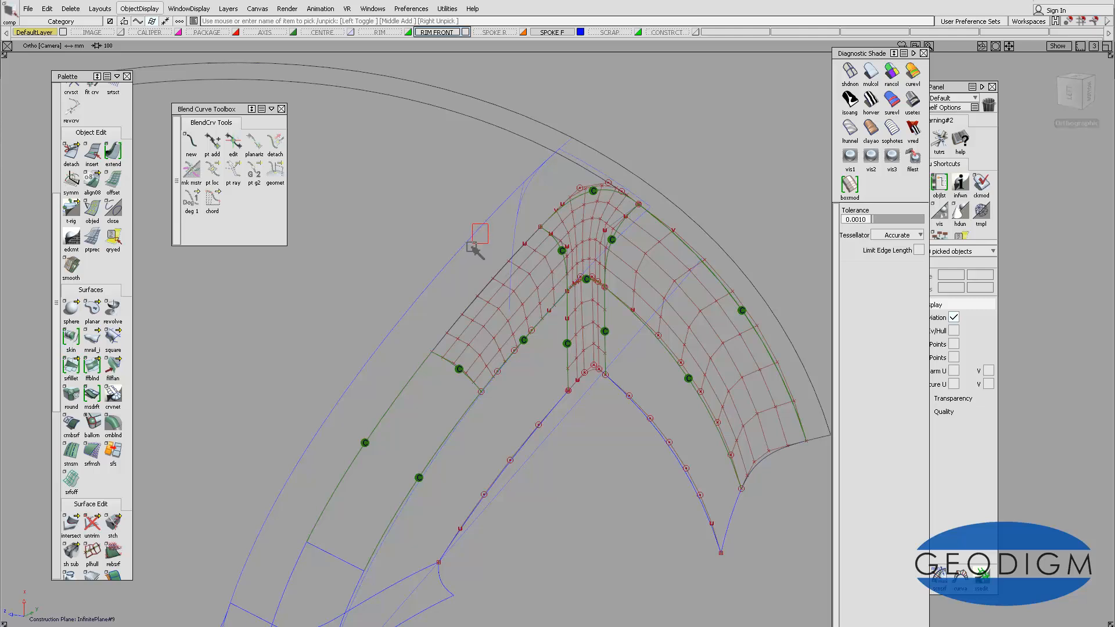
drag(472, 249, 473, 251)
alt+shift+drag(607, 271, 522, 407)
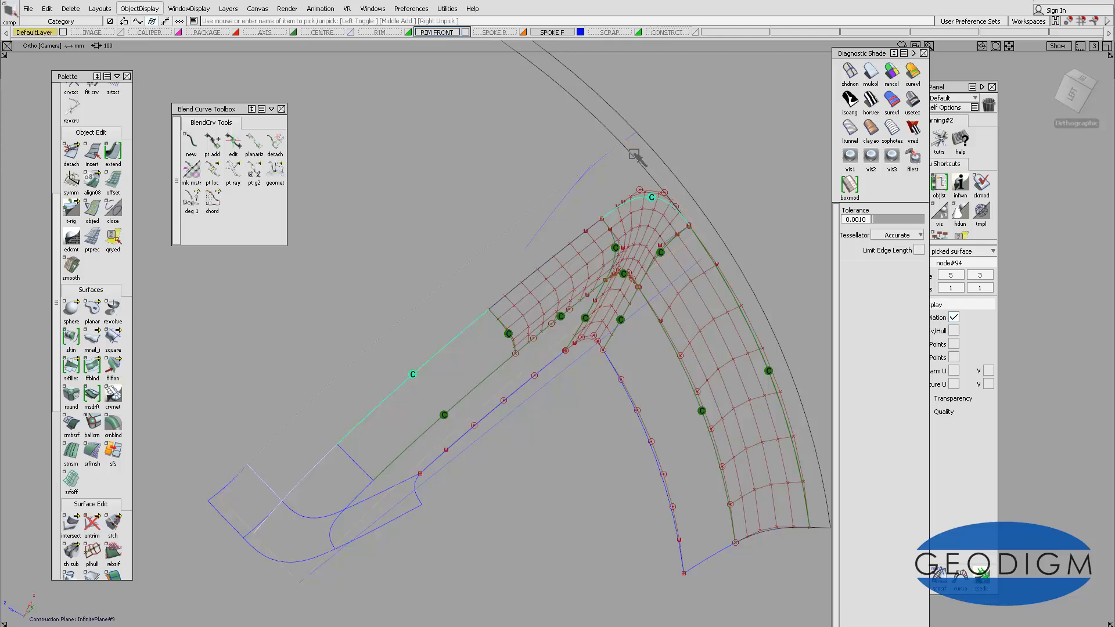
click(622, 186)
alt+shift+drag(622, 187, 642, 169)
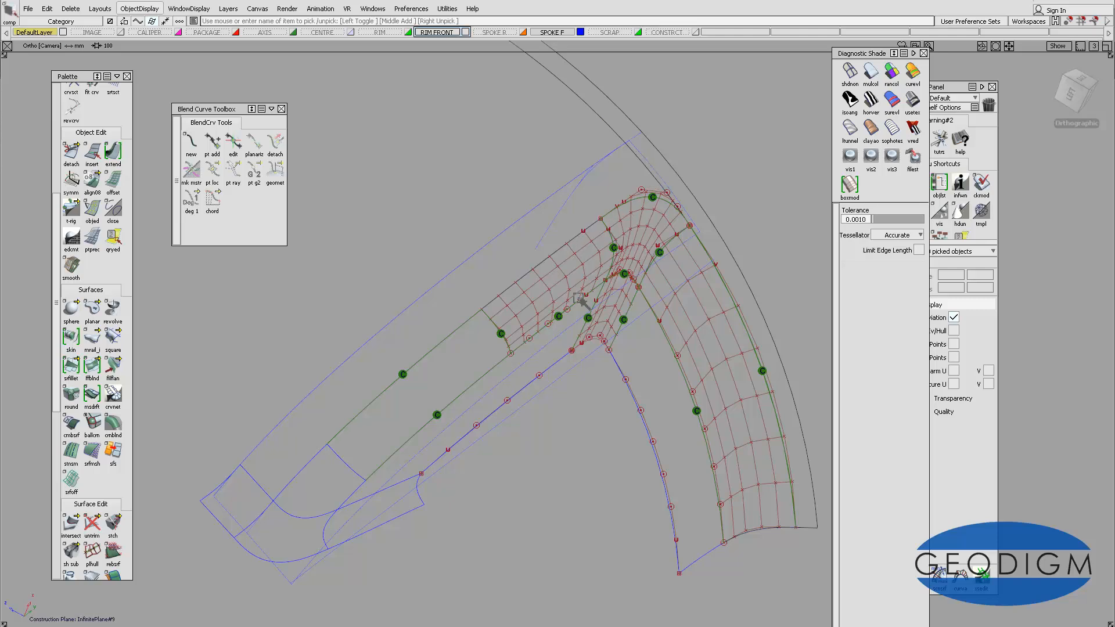
scroll(706, 222, up, 8)
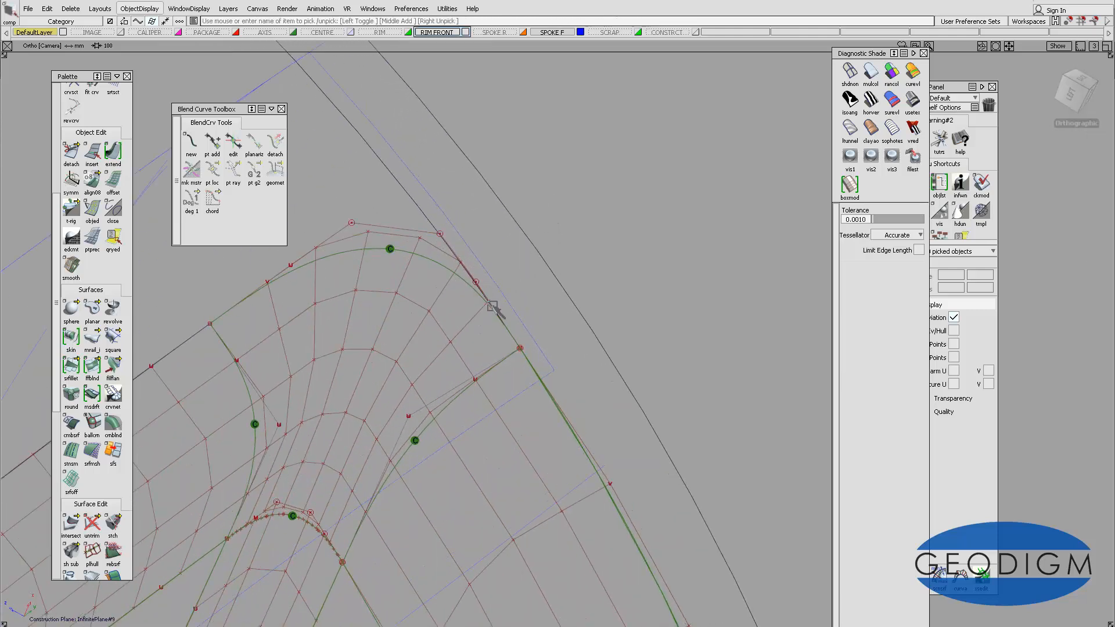
alt+shift+drag(525, 277, 679, 259)
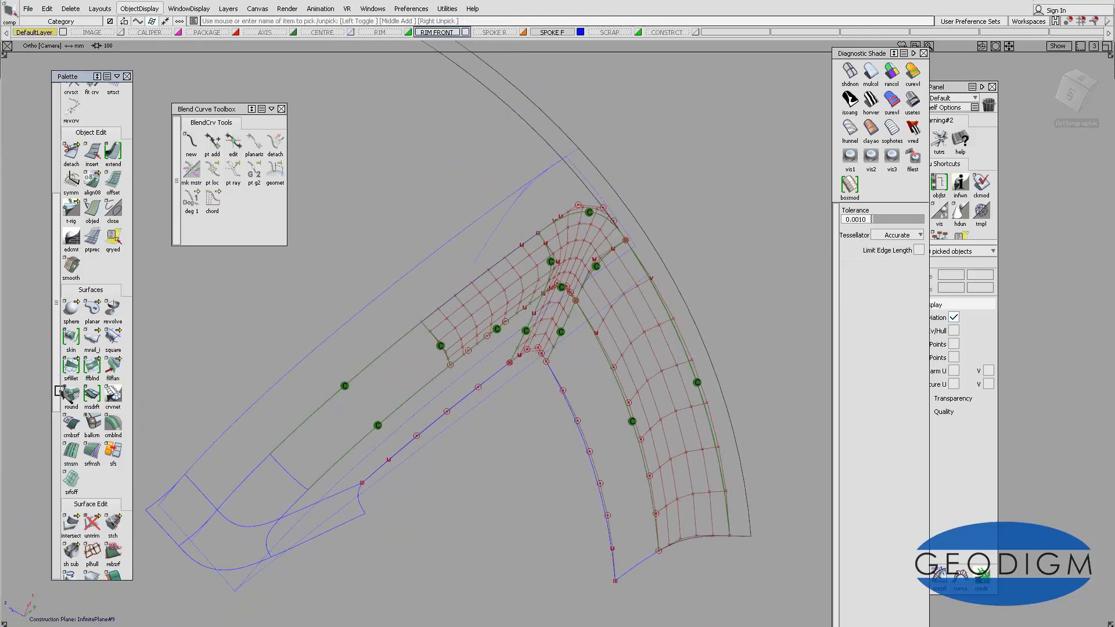
- Project the spoke blend's outer edge and the rim surface's edge onto the large spoke surface as curves-on-surface along the Normal vector
scroll(66, 366, down, 5)
click(71, 259)
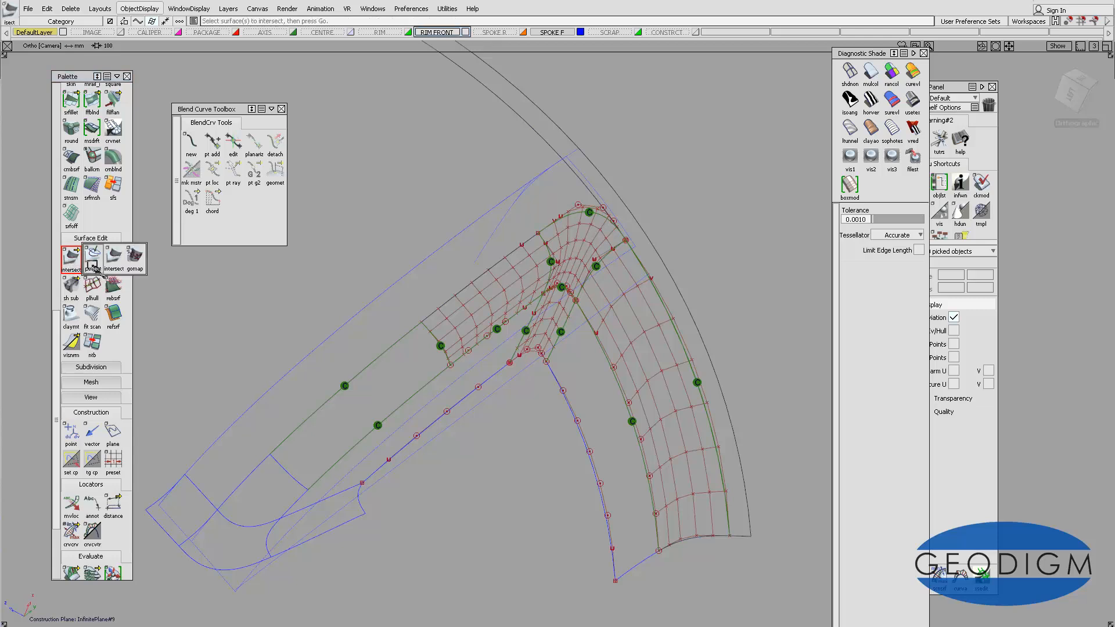
click(92, 264)
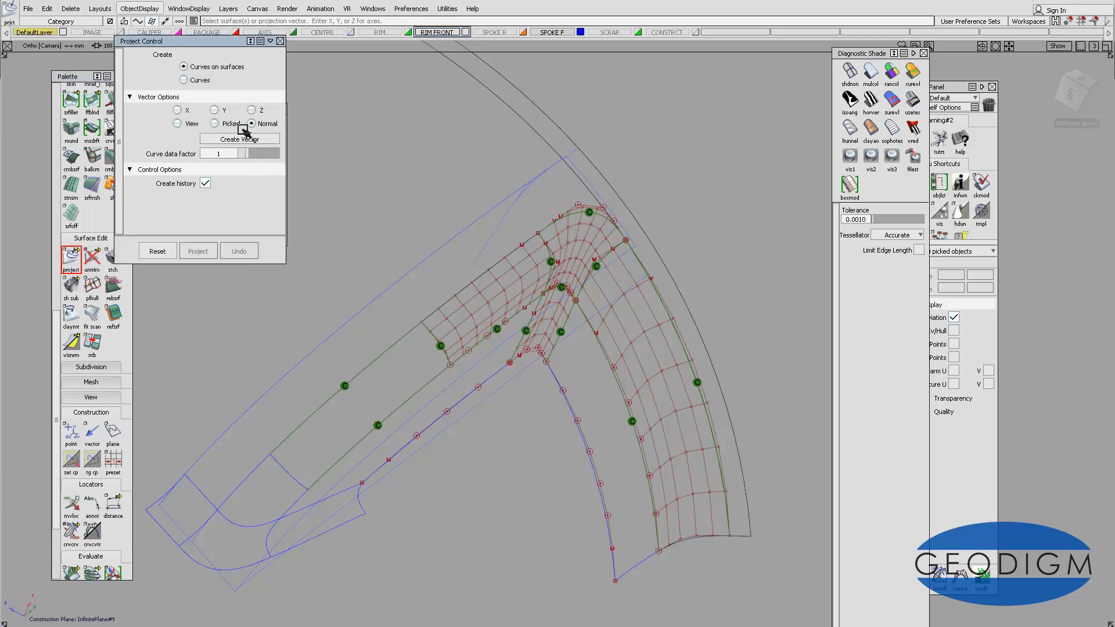
click(459, 235)
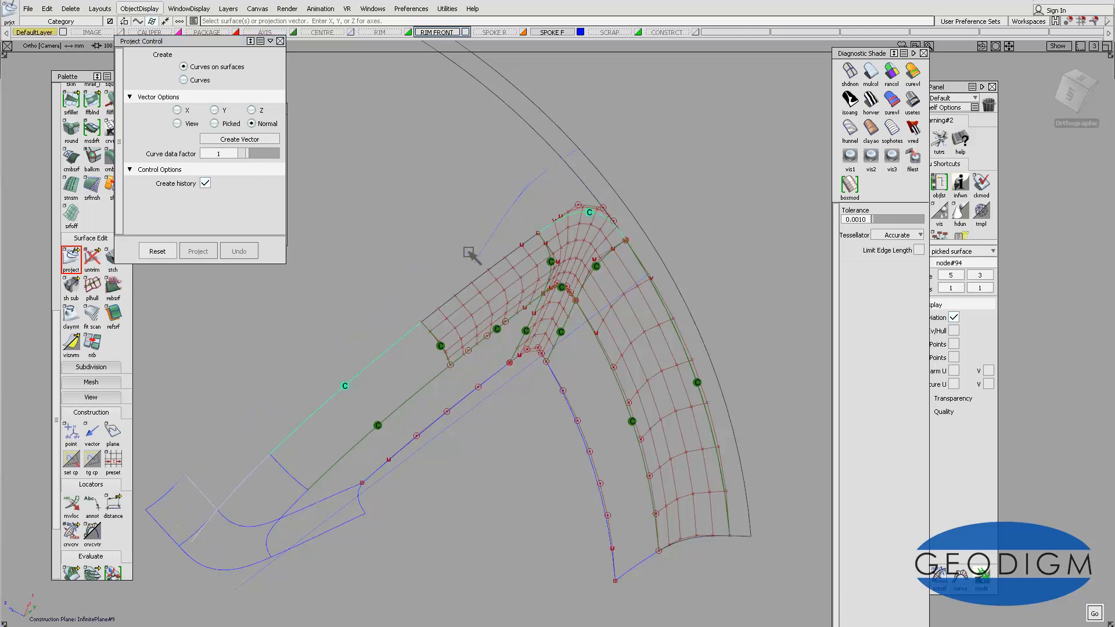
click(493, 269)
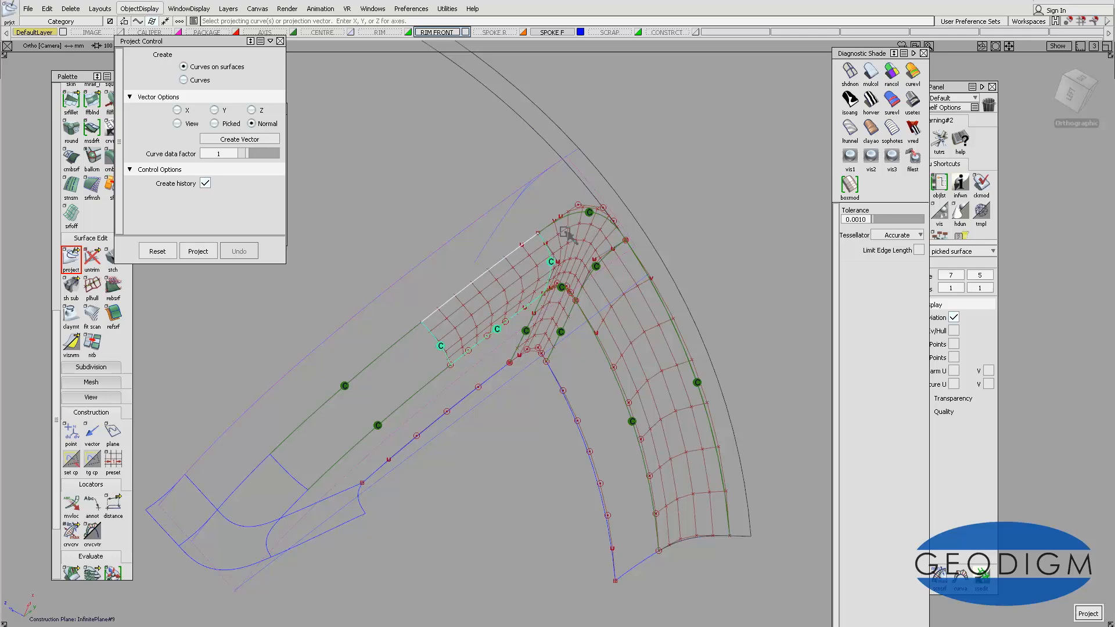
click(581, 182)
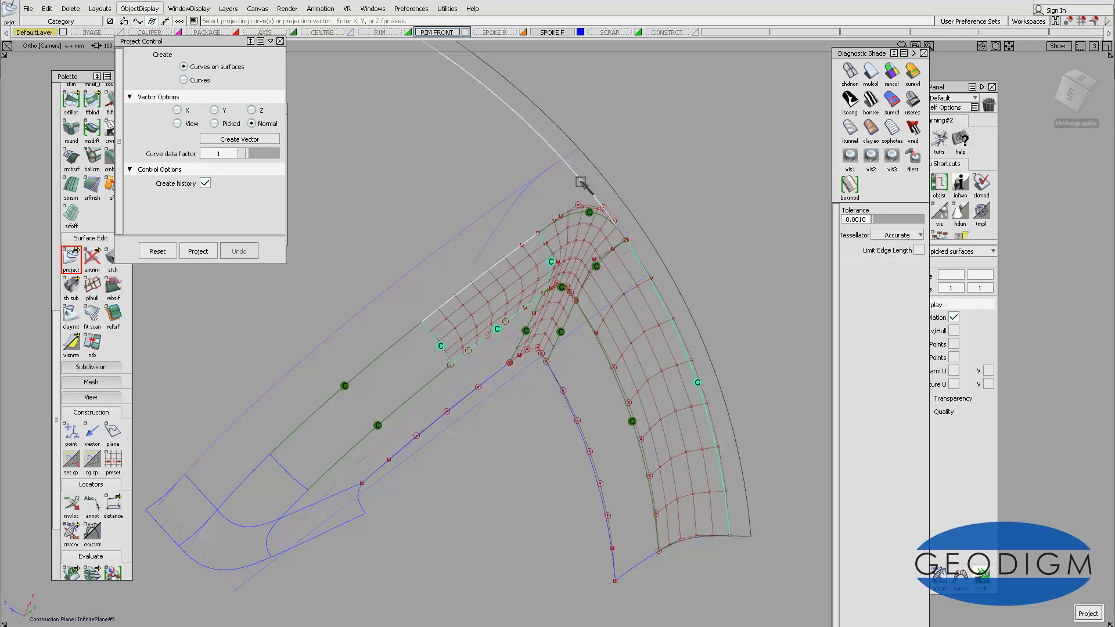
key(space)
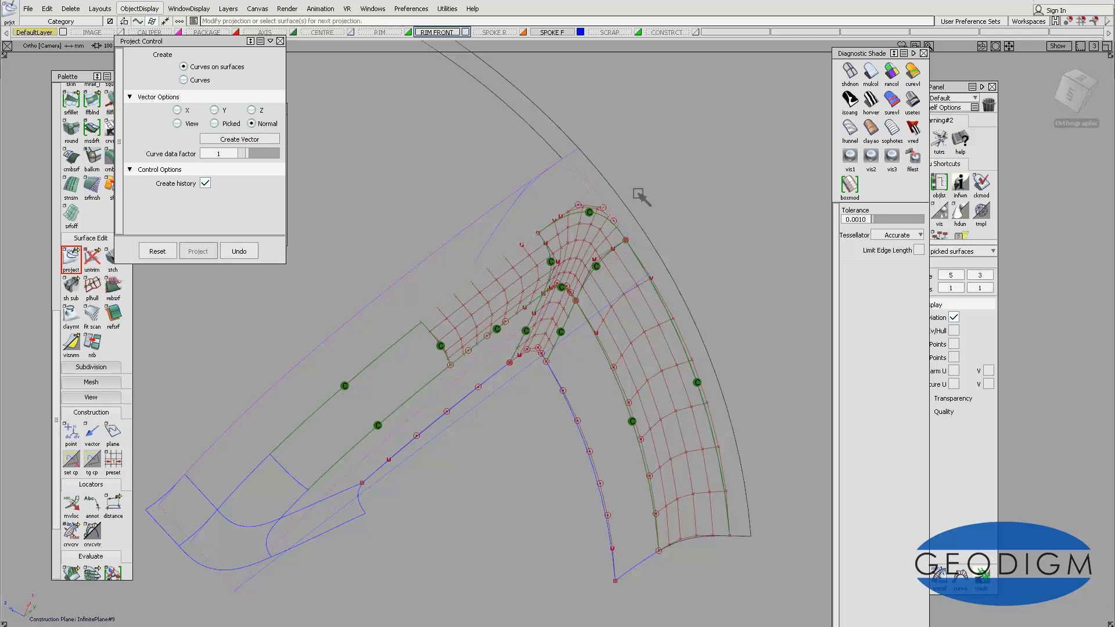
- Trim the large spoke surface along the projected curves, keeping the region outside the spoke and corner blends
alt+shift+right_drag(587, 197, 588, 173)
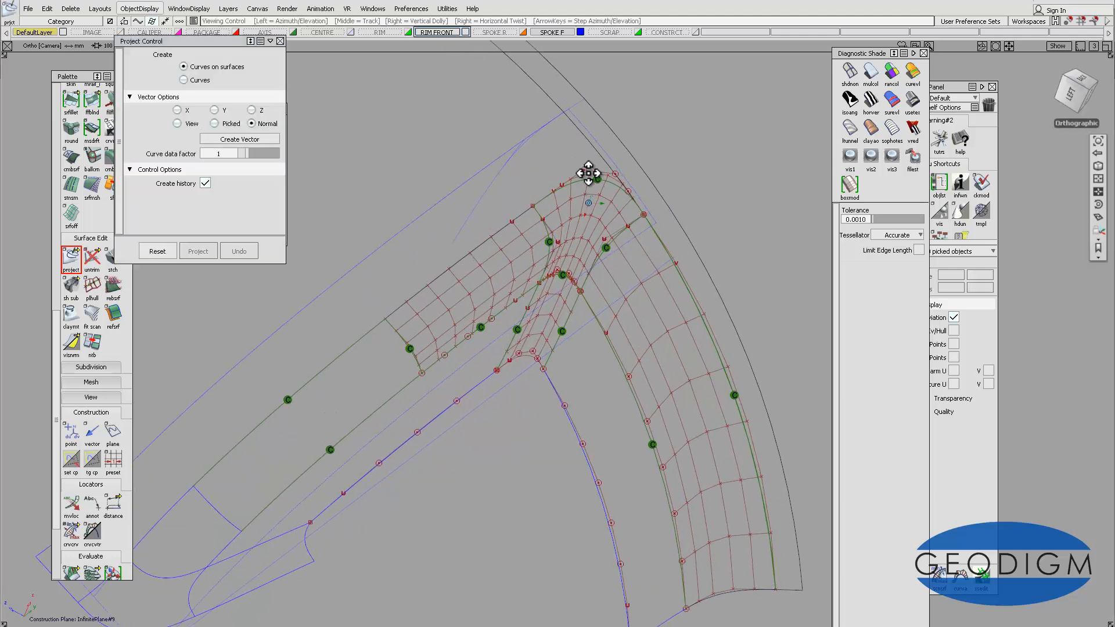
alt+shift+middle_drag(588, 173, 607, 190)
ctrl+shift+drag(467, 197, 453, 218)
click(457, 220)
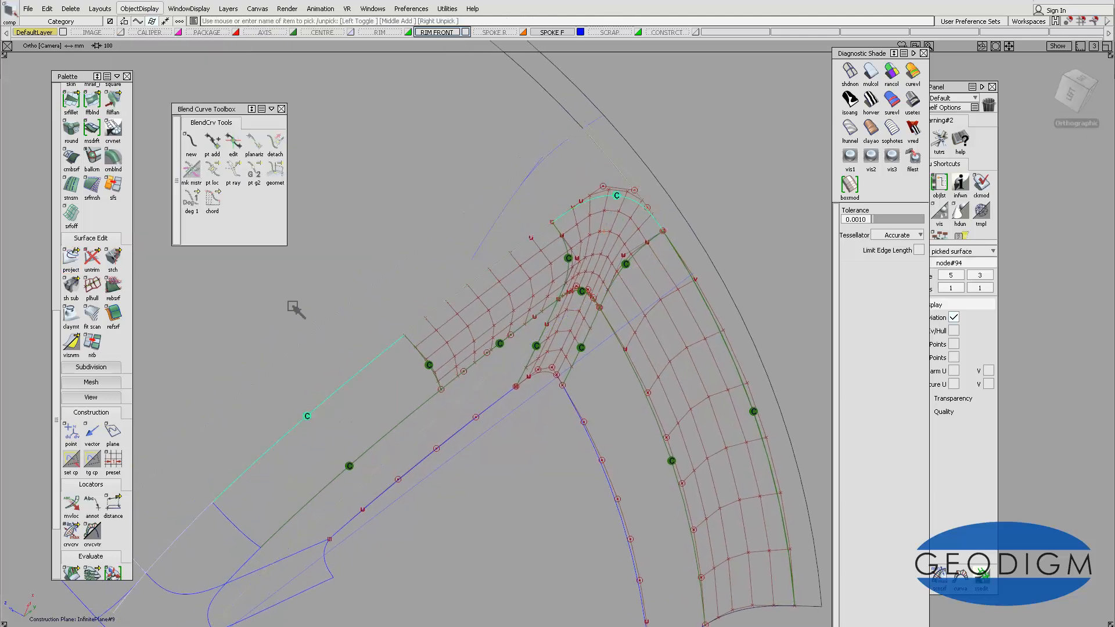
drag(92, 259, 111, 261)
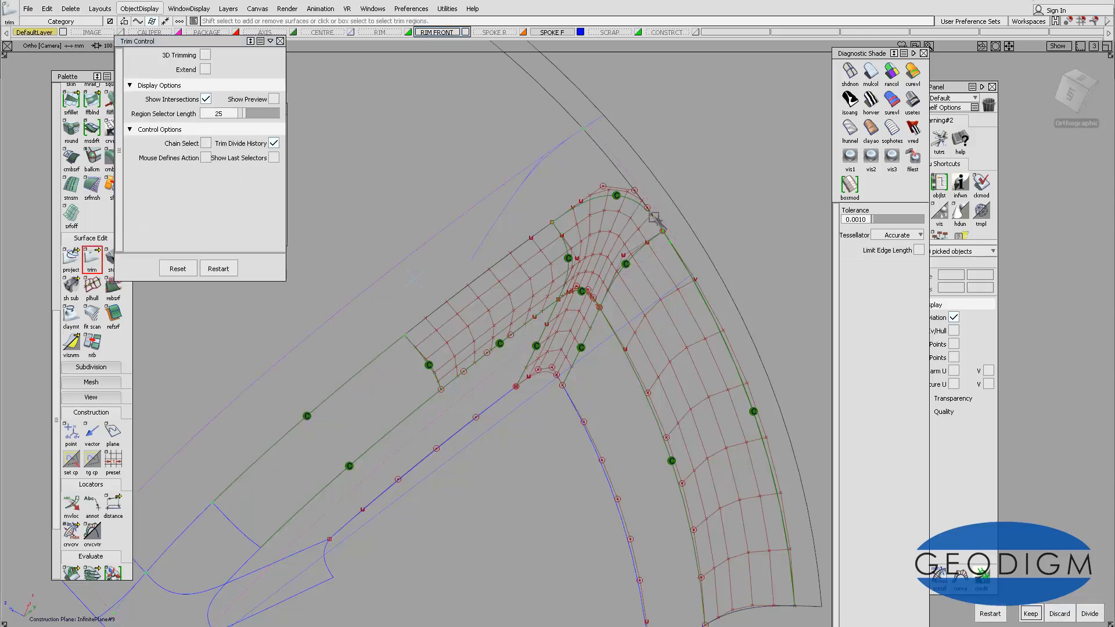
alt+shift+middle_drag(668, 224, 553, 301)
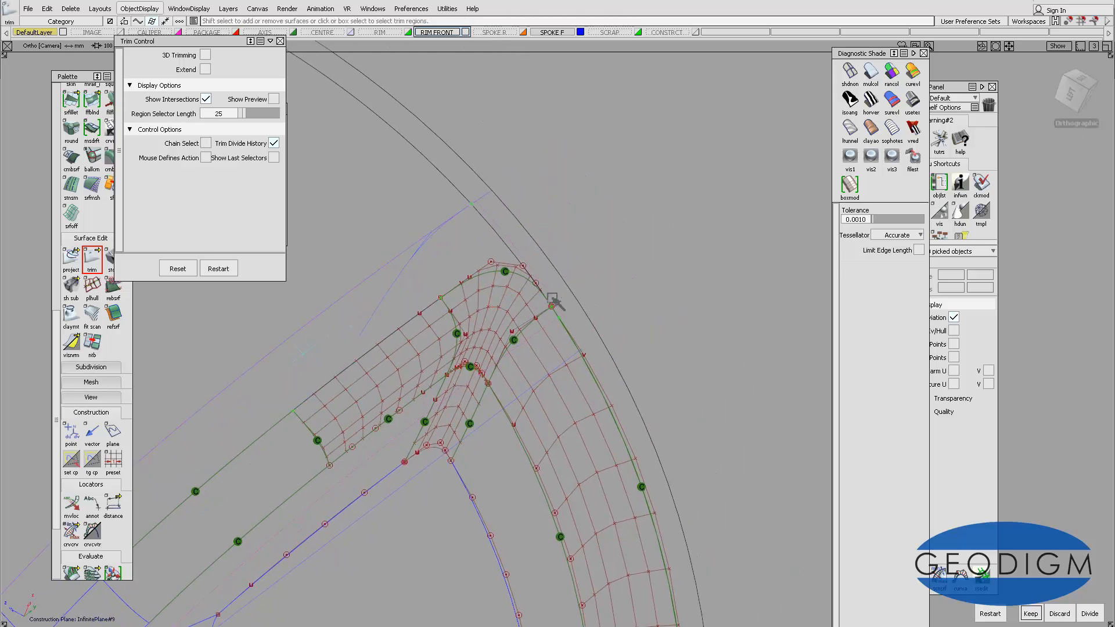
alt+shift+right_drag(553, 300, 639, 490)
click(436, 217)
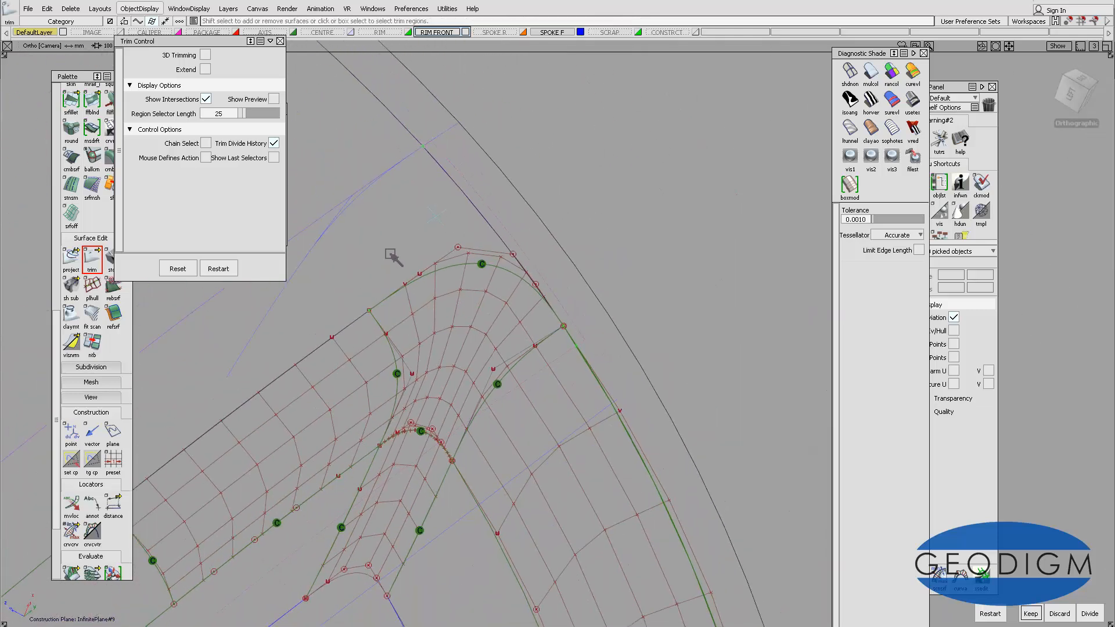
key(space)
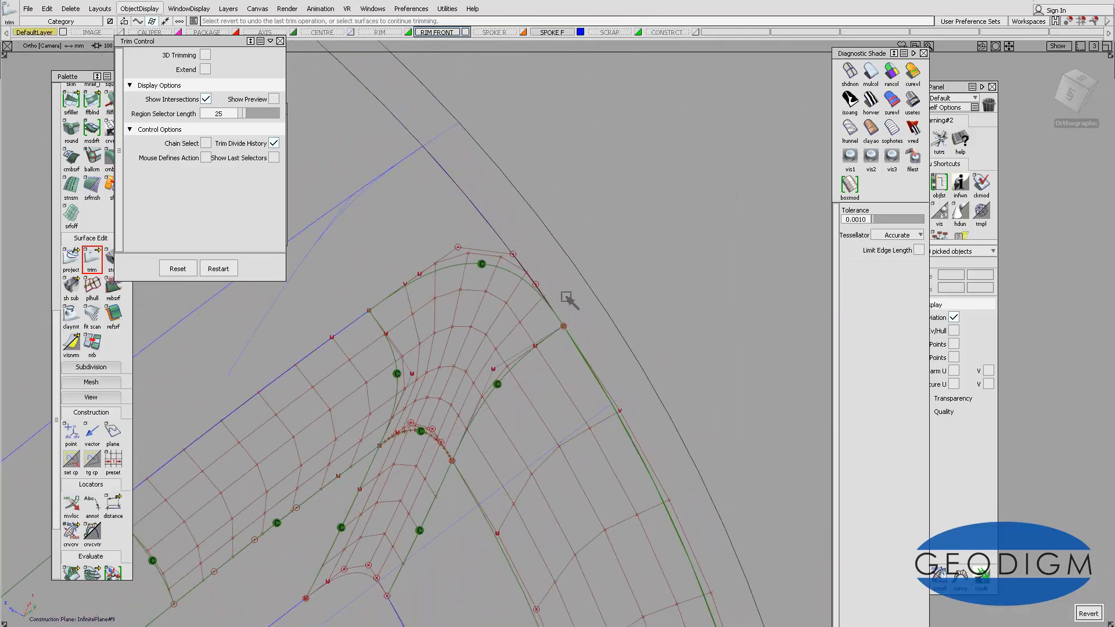
- Set the surface continuity check to G2 Curvature and apply it to the trimmed spoke surface's edges along the rim and spoke blend
alt+shift+drag(574, 278, 325, 377)
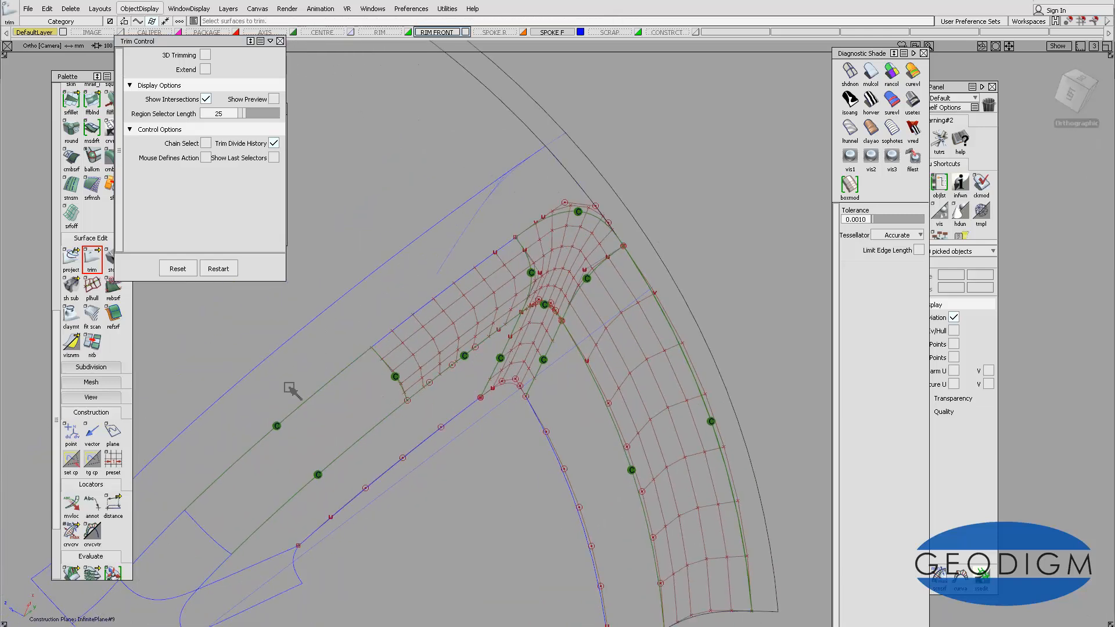
double_click(71, 570)
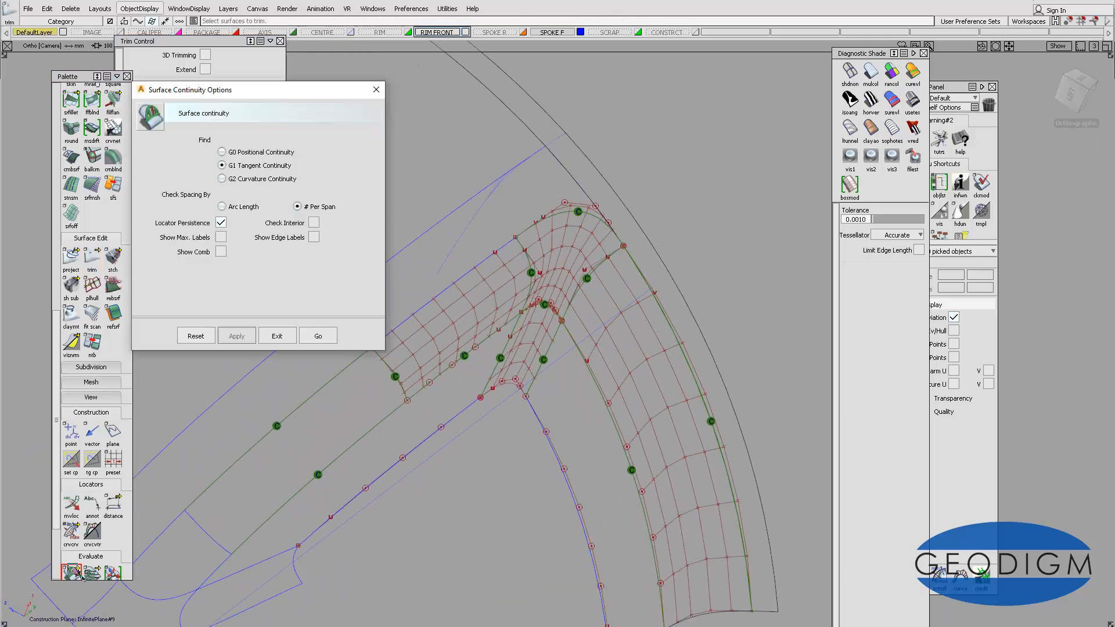
click(238, 180)
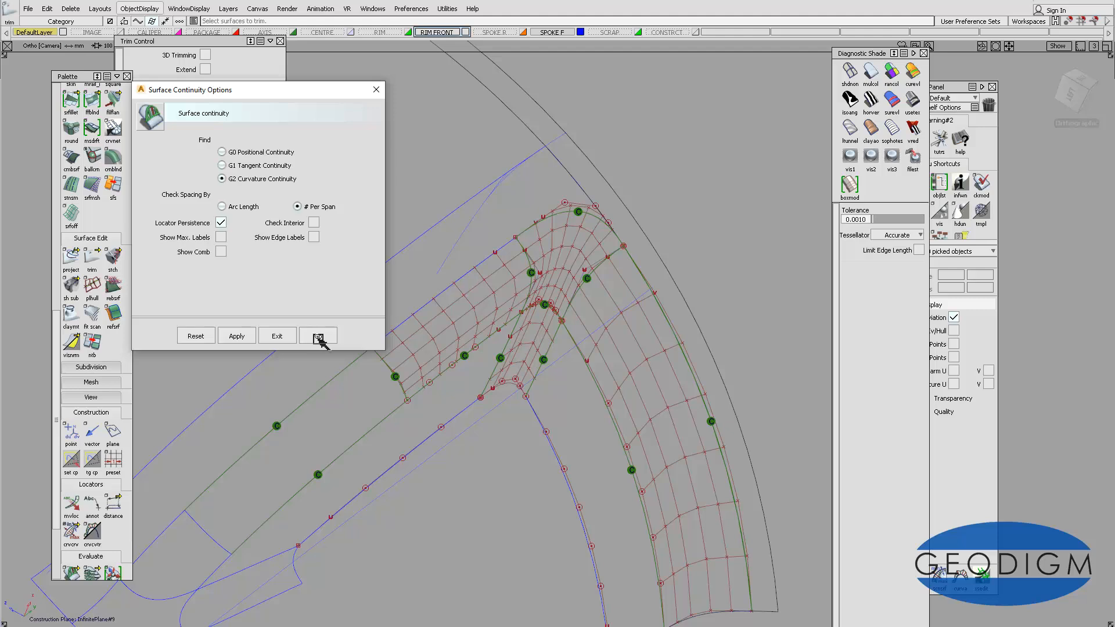
click(319, 338)
click(567, 172)
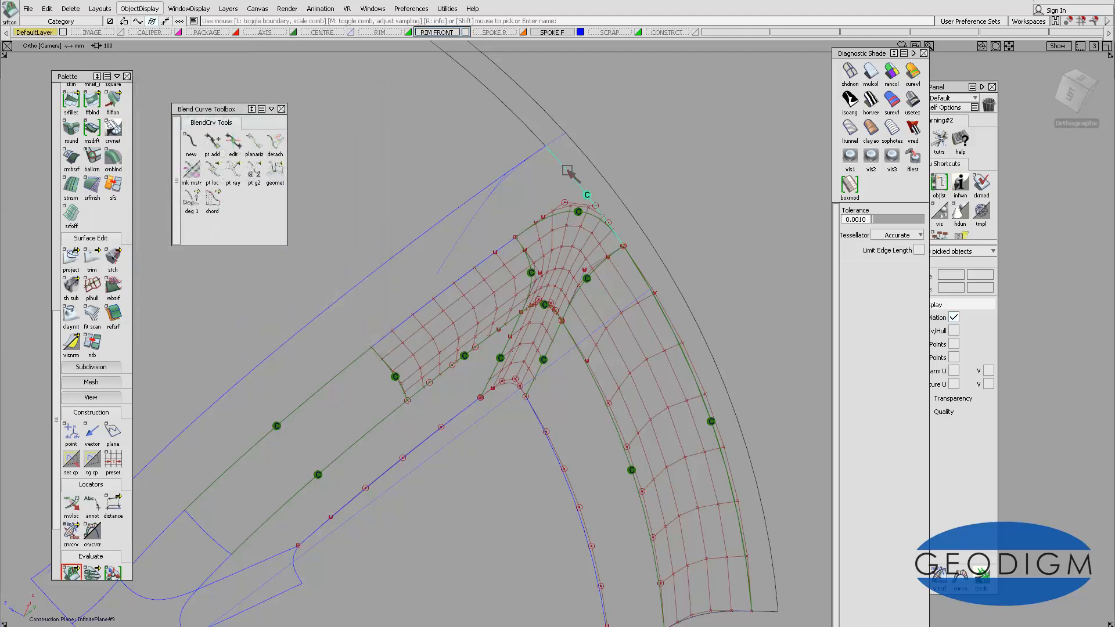
ctrl+shift+drag(596, 258, 561, 259)
click(453, 287)
- Apply black-and-white horizontal zebra shading and view the highlights across the trimmed spoke surface and adjoining blends
alt+shift+drag(568, 247, 579, 219)
alt+shift+middle_drag(579, 220, 601, 177)
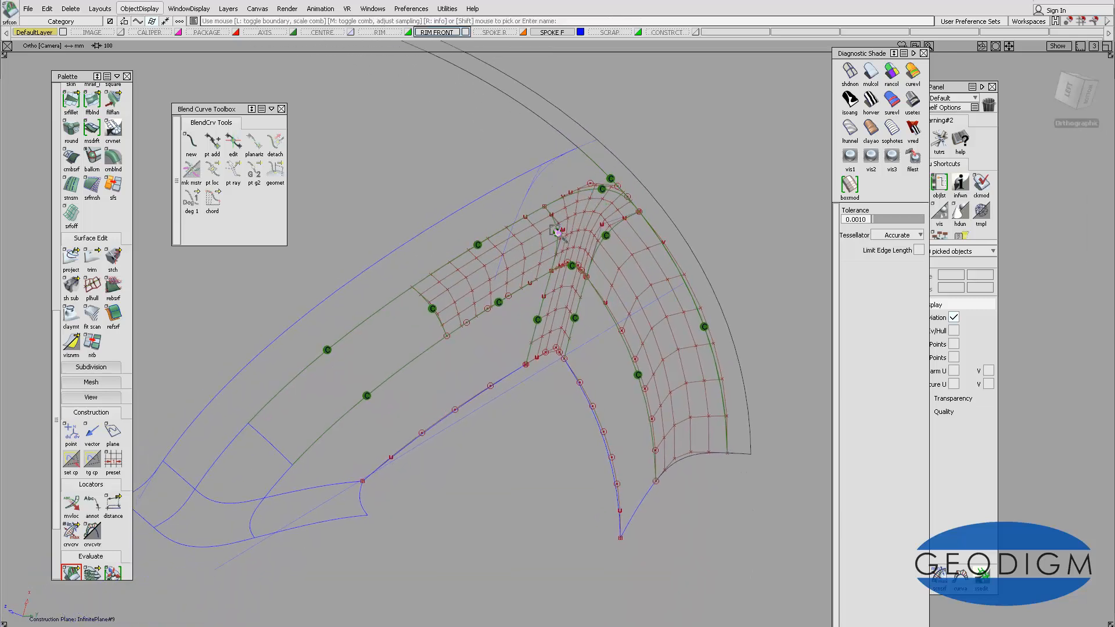
alt+shift+drag(601, 177, 619, 169)
- Create a new layer named LOCATORS
click(71, 8)
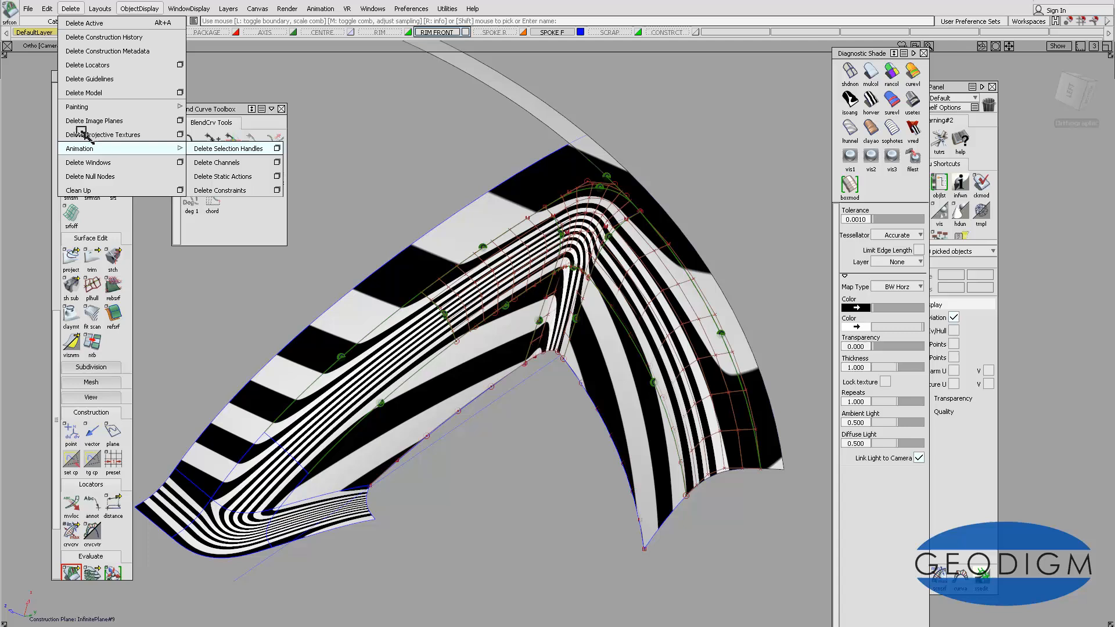
click(90, 79)
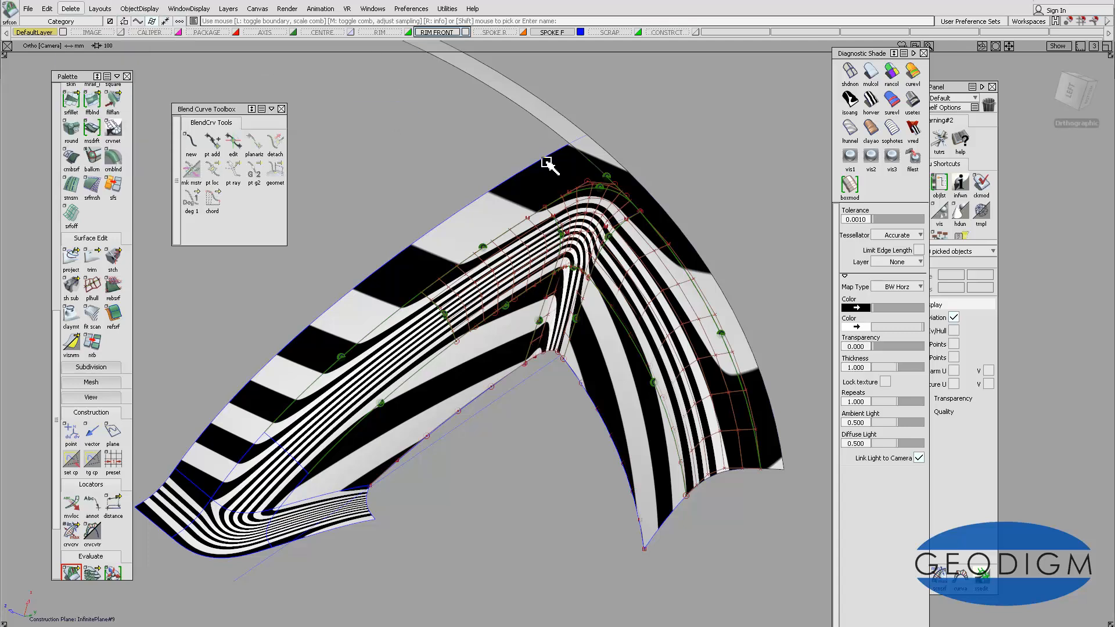
click(228, 9)
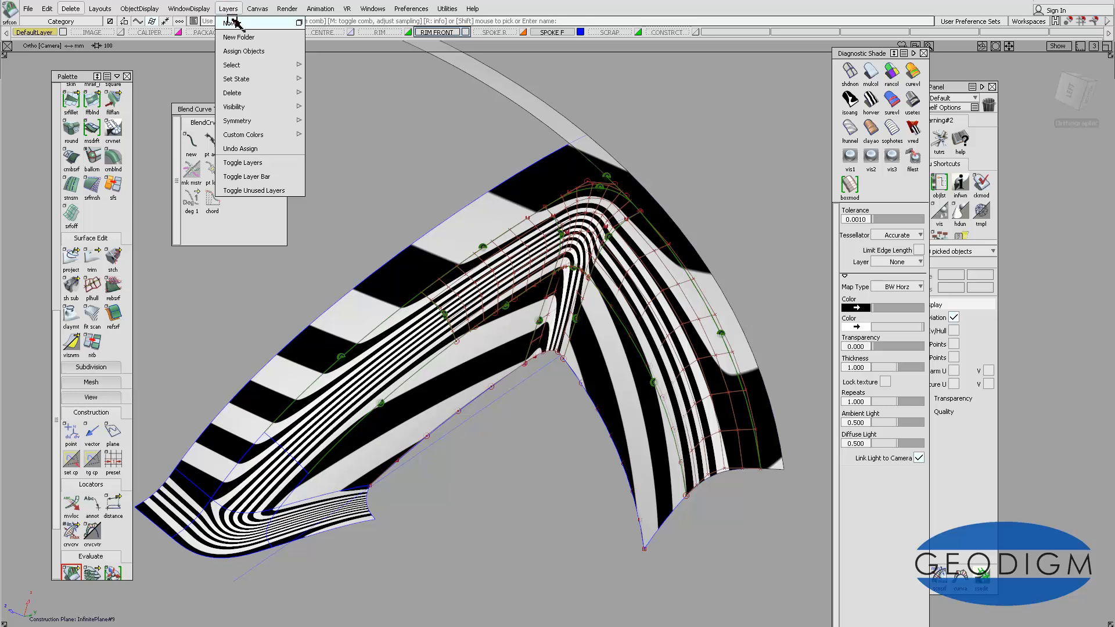
click(232, 14)
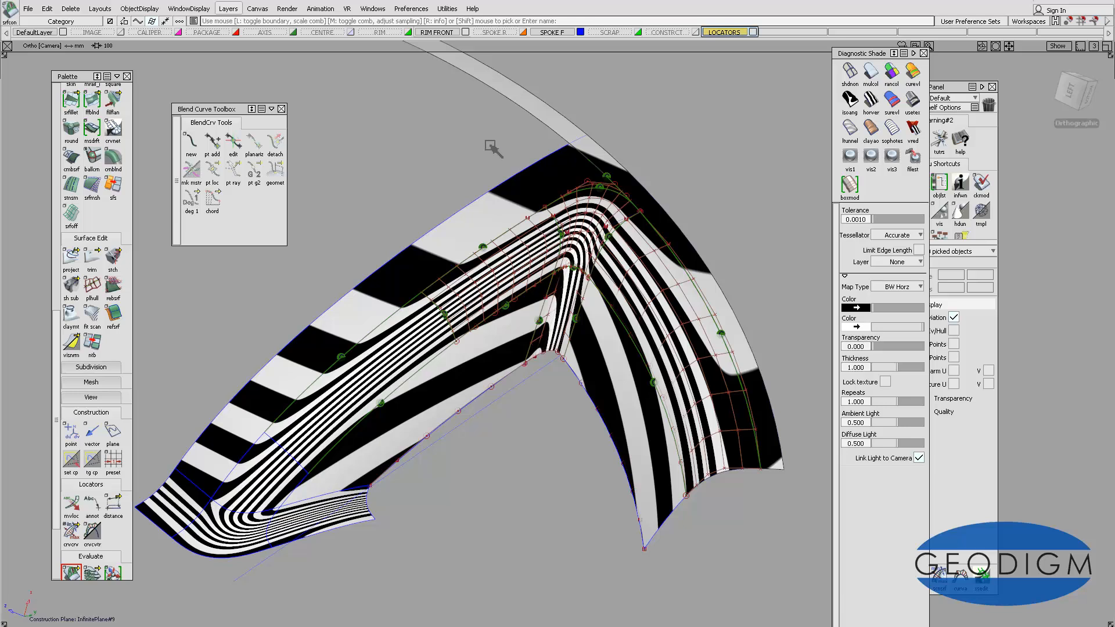
- Select all the continuity locators on the model, assign them to the LOCATORS layer, and hide that layer
ctrl+shift+drag(489, 146, 505, 222)
drag(751, 117, 394, 482)
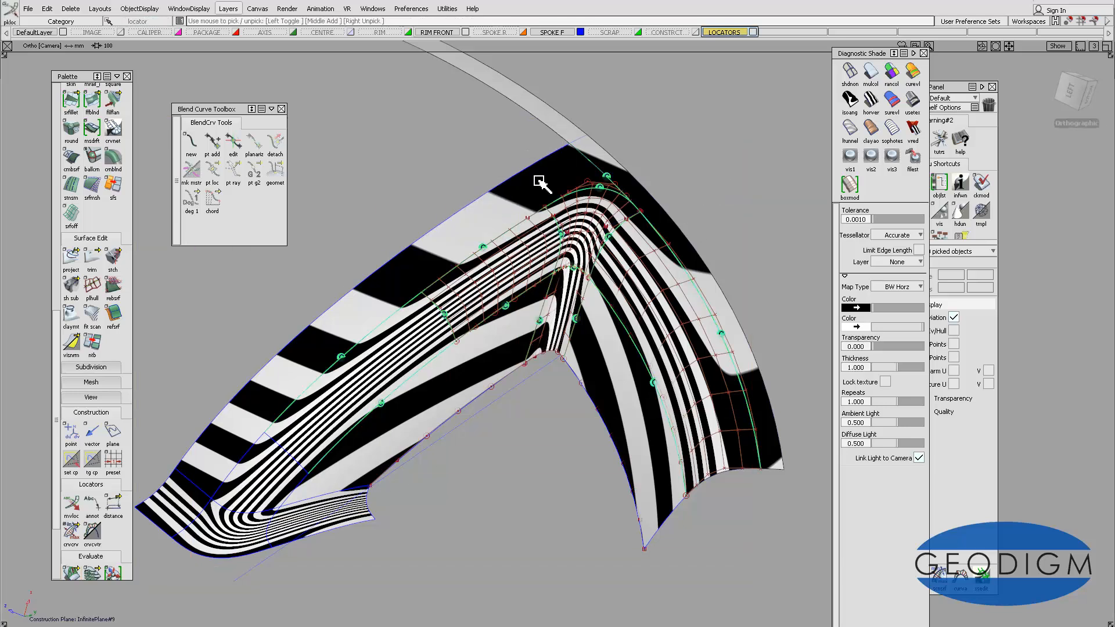
right_click(724, 33)
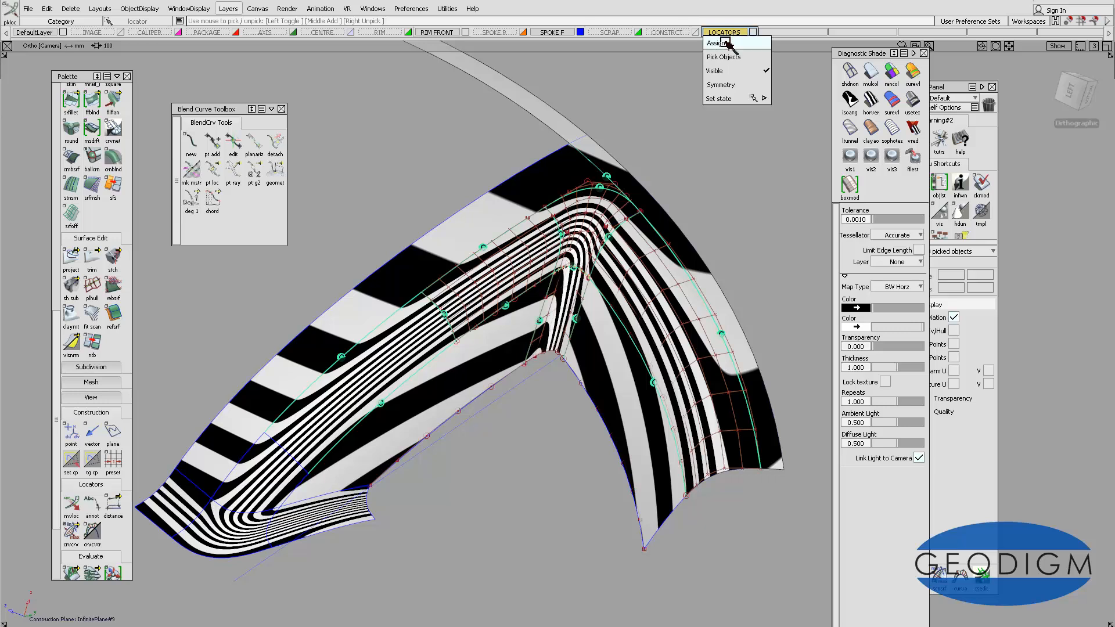
click(726, 44)
click(753, 33)
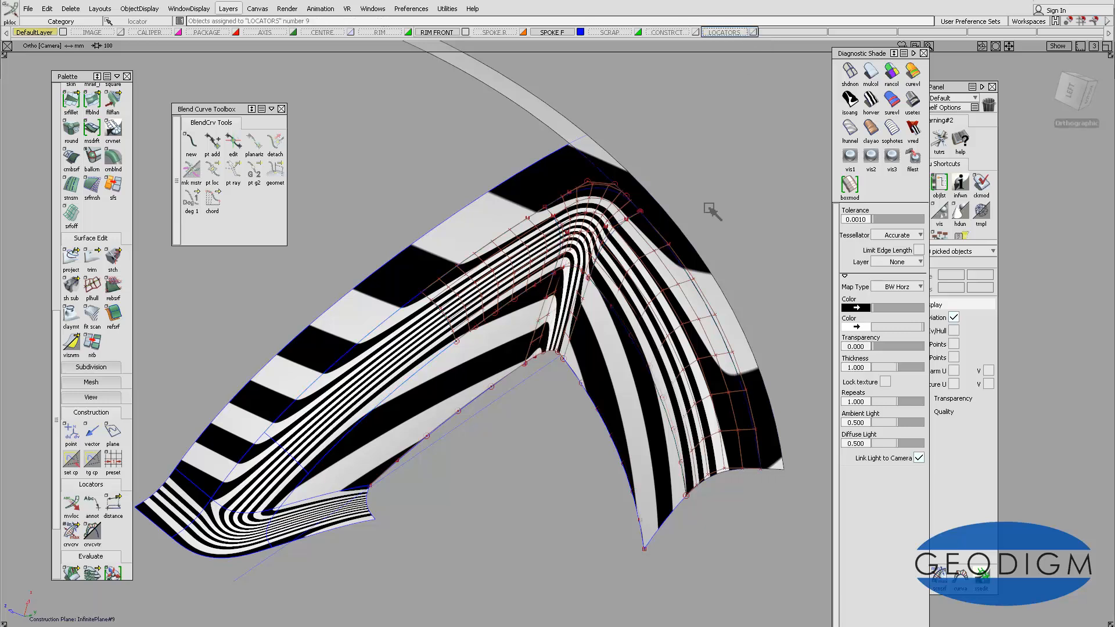
- Inspect the zebra flow around the corner and toggle the LOCATORS layer's visibility, leaving it hidden
alt+shift+drag(590, 192, 617, 206)
alt+shift+right_drag(617, 206, 568, 262)
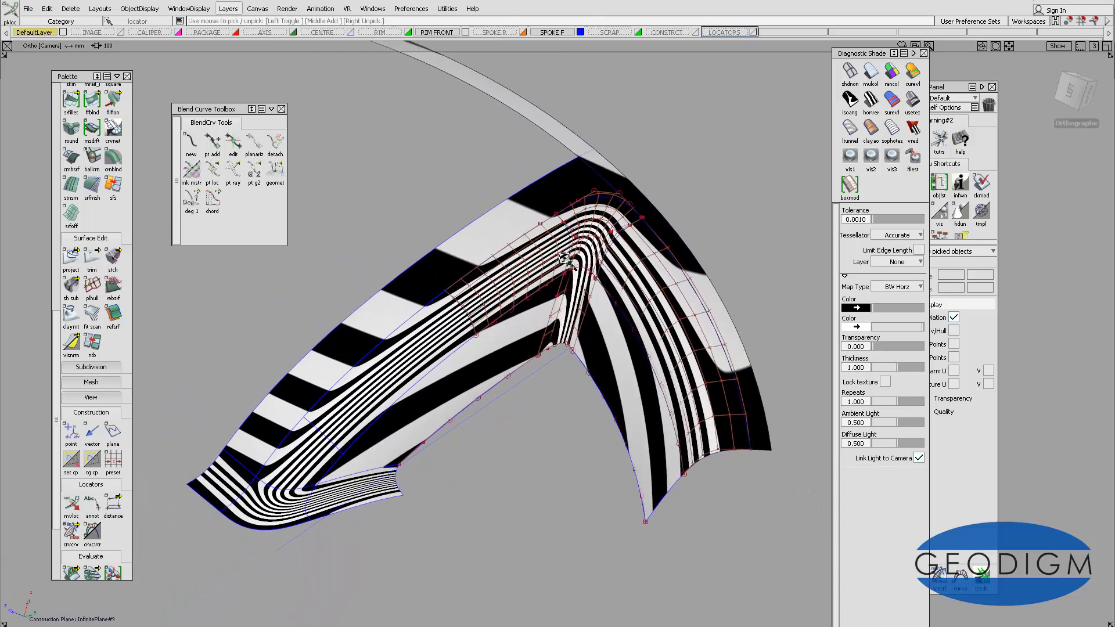
alt+shift+drag(558, 251, 652, 229)
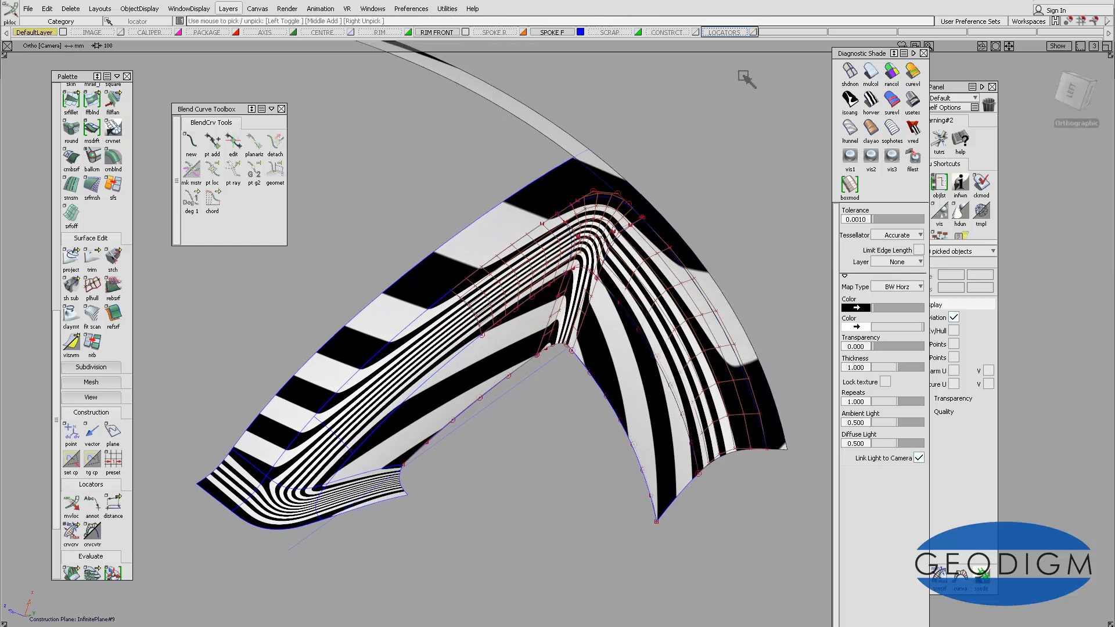
click(754, 32)
click(753, 32)
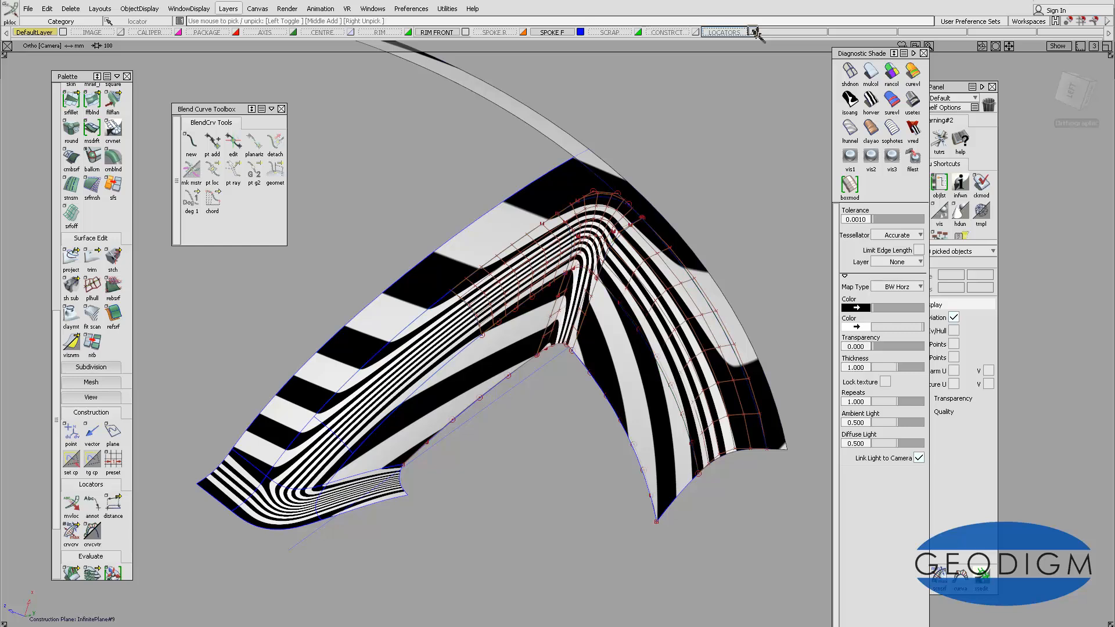
click(753, 32)
click(753, 32)
- Switch off the CVs, hulls, edit points, surface isoparms, key points and blend points for all objects
ctrl+shift+drag(691, 249, 690, 199)
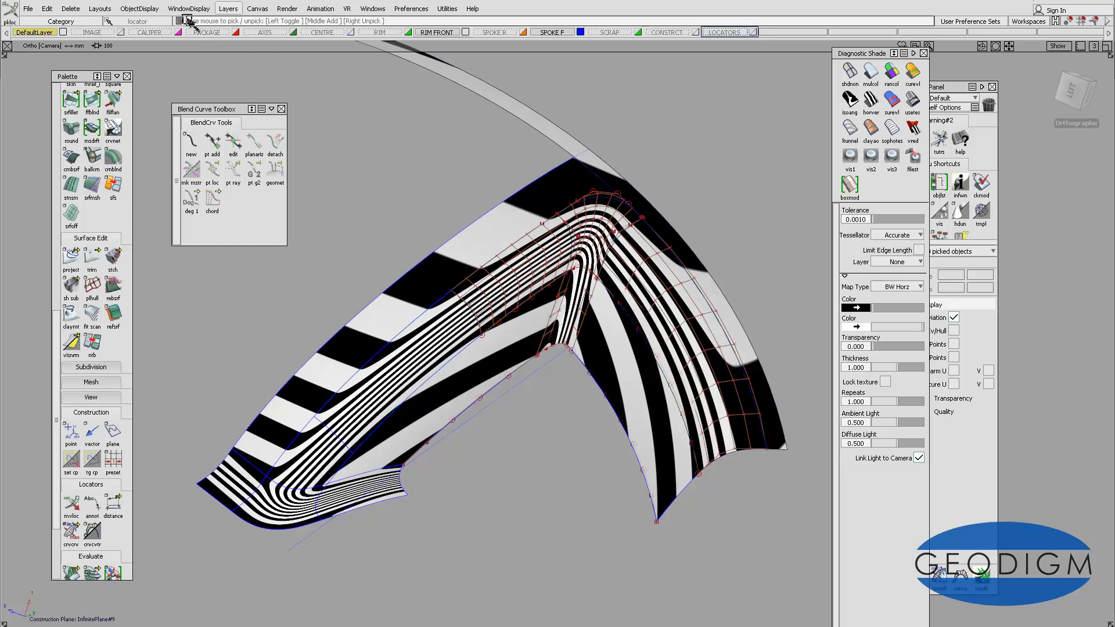
click(148, 9)
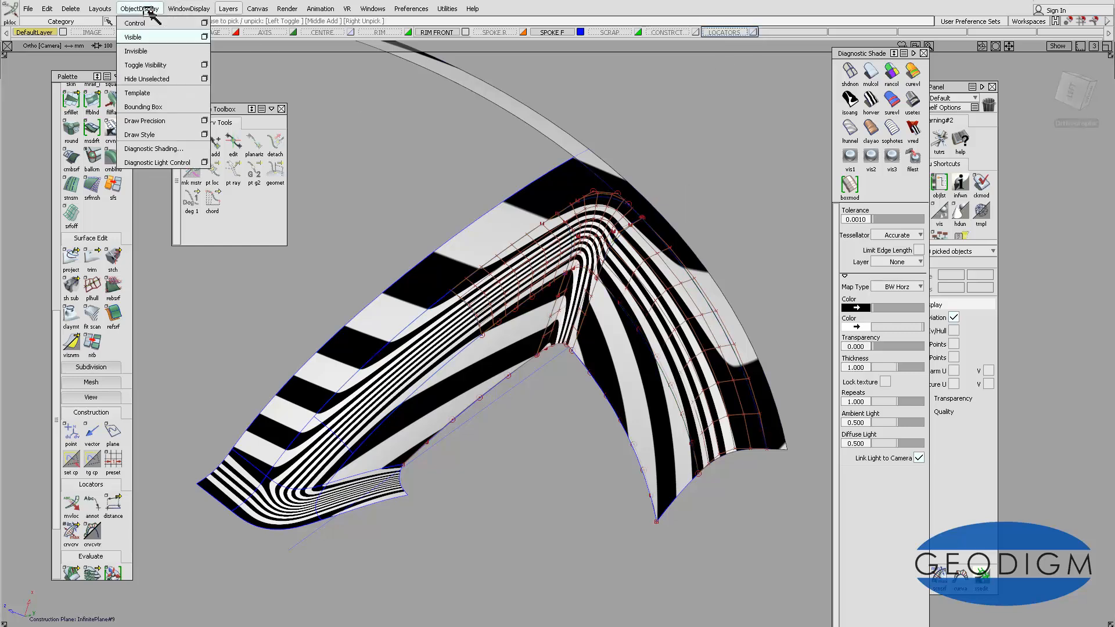
click(204, 23)
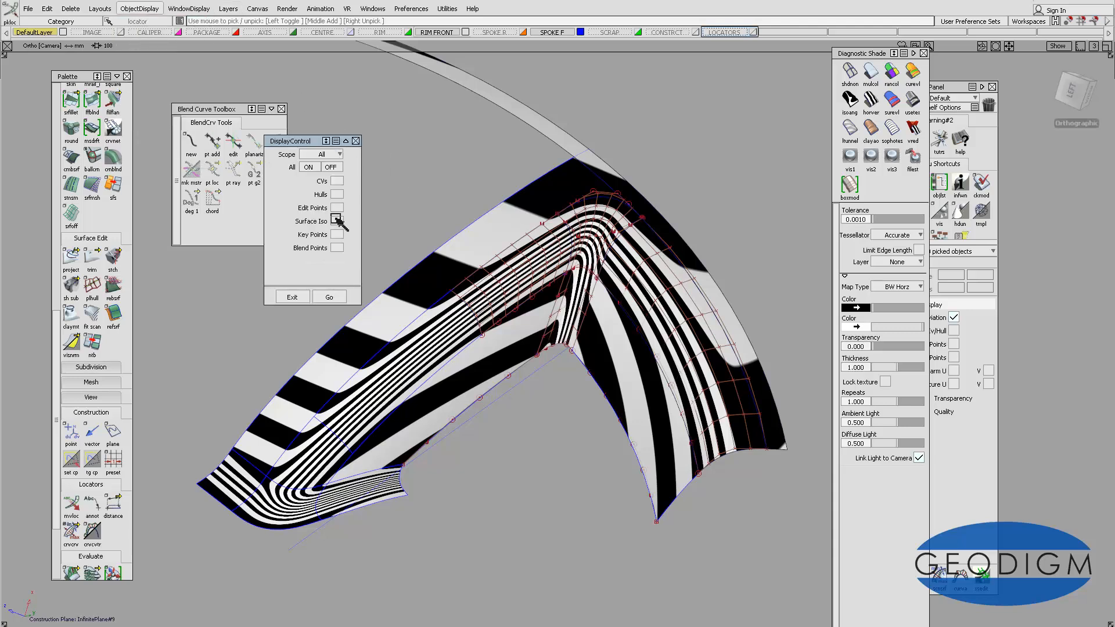
click(329, 296)
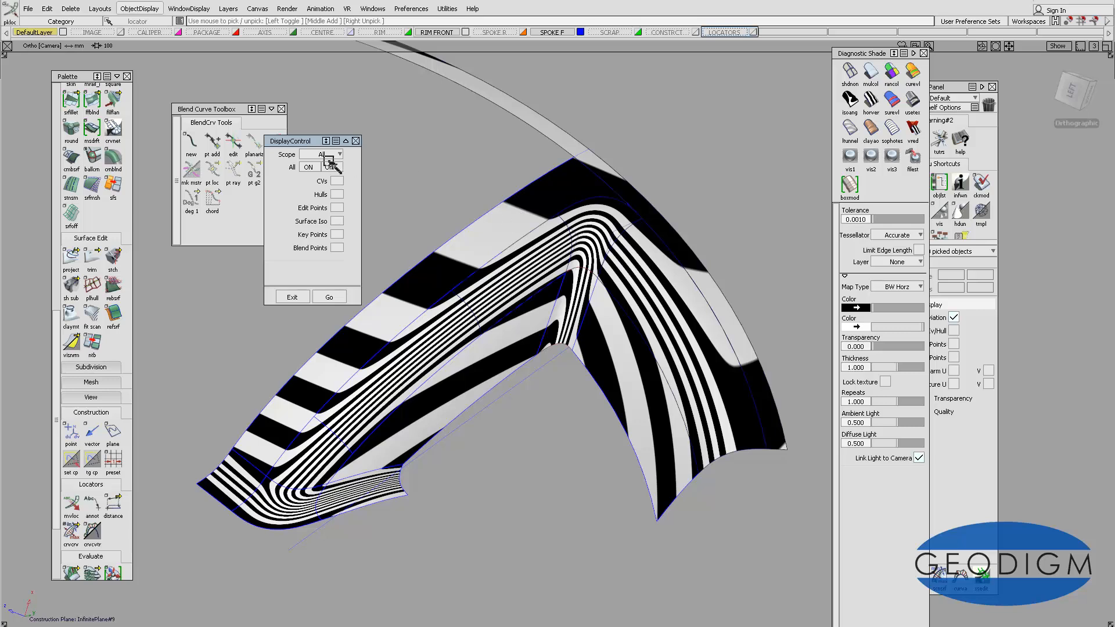
click(356, 140)
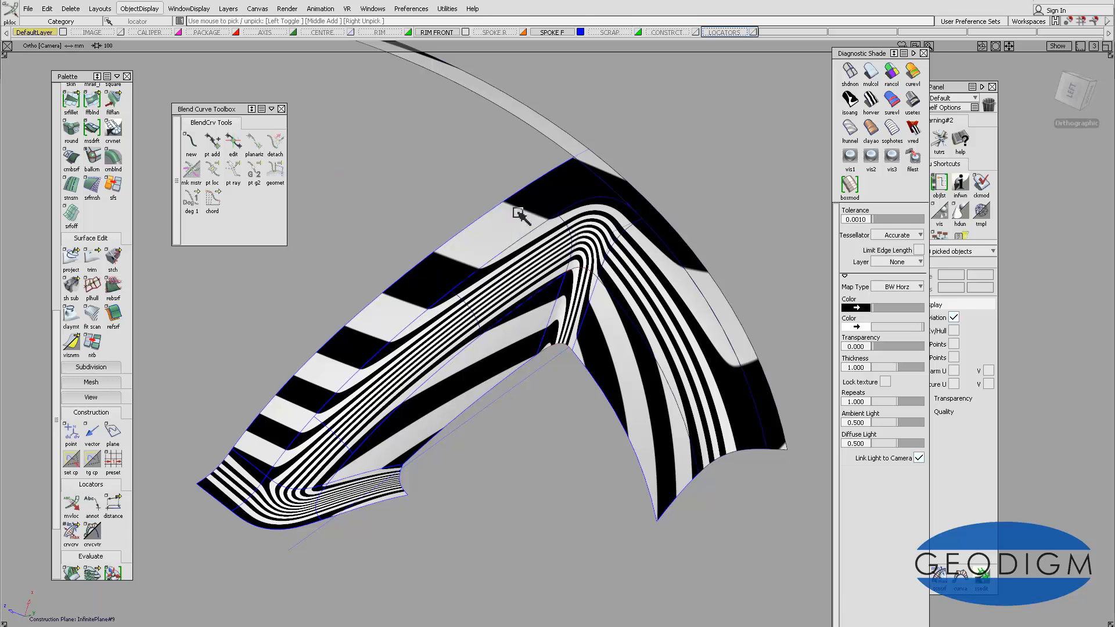
- Hide the model wireframe and examine the zebra flow across the spoke, corner and rim from several angles
alt+shift+drag(518, 214, 561, 220)
alt+shift+right_drag(560, 221, 597, 284)
alt+shift+drag(598, 285, 615, 233)
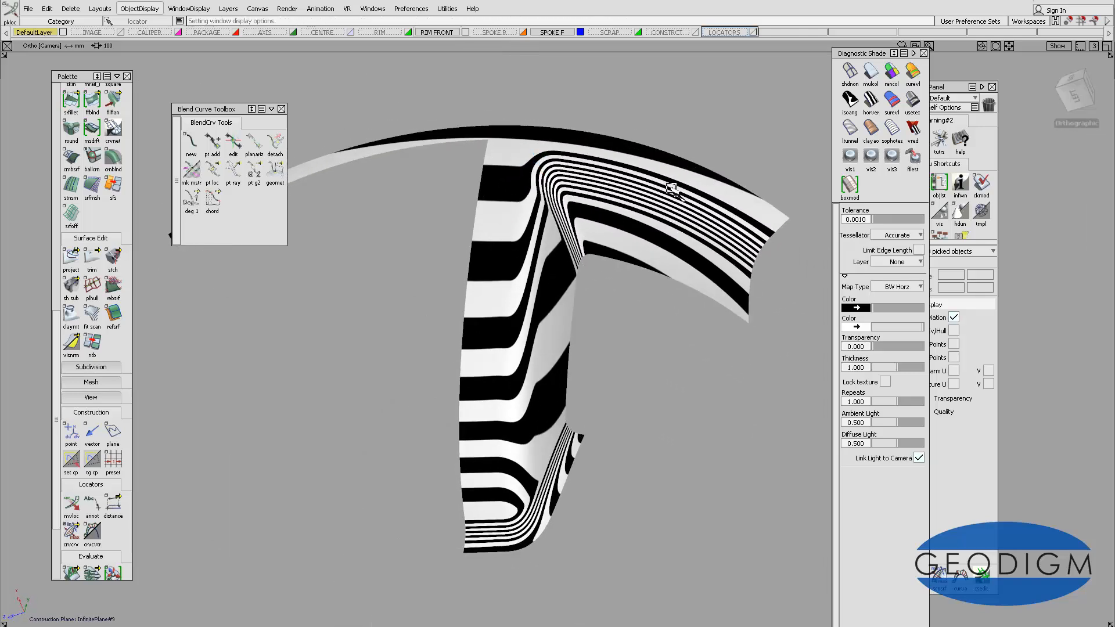